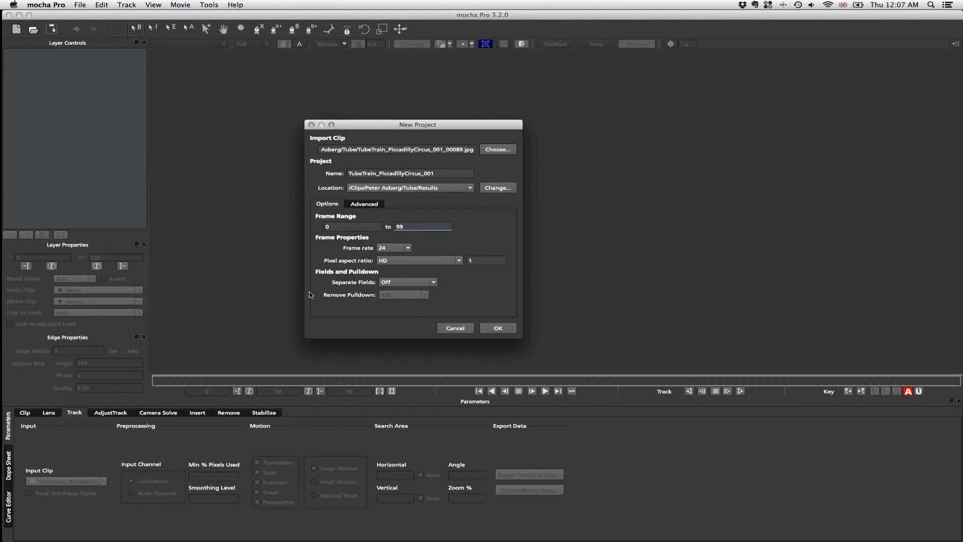
Set the new project's frame offset to 0 in the advanced options.
click(370, 204)
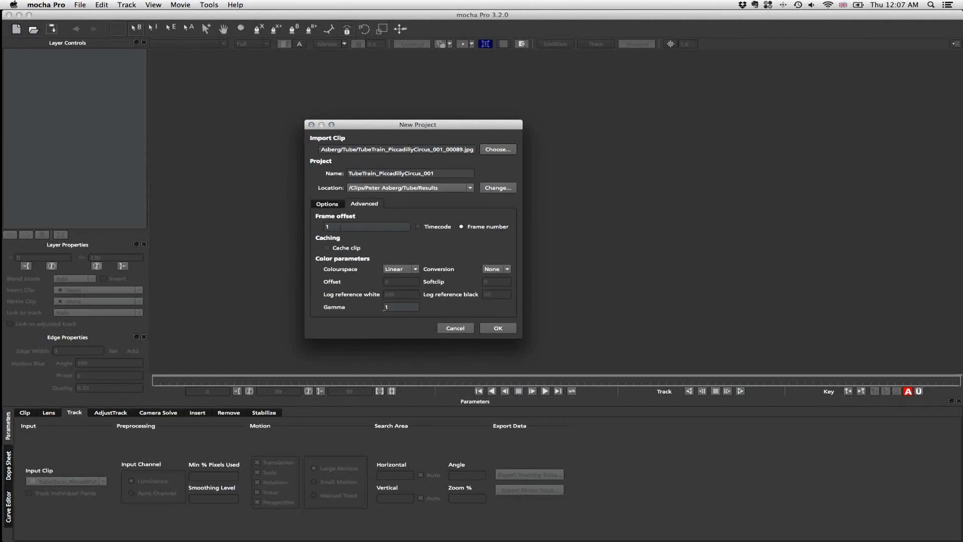
double_click(344, 227)
text(0)
Decline overwriting the existing project and create the new one under the name TubeTrain_PiccadillyCircus_001_new.
click(491, 329)
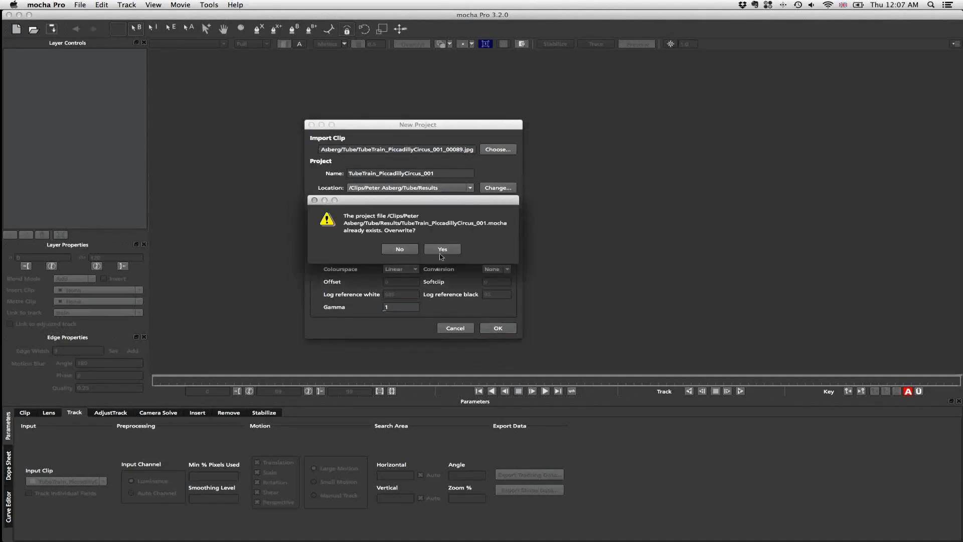
click(399, 248)
click(443, 174)
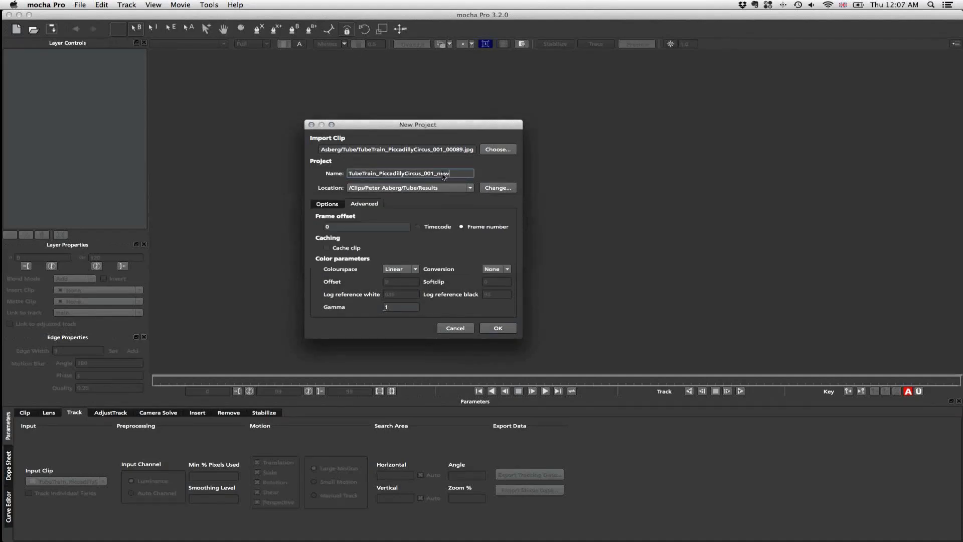
key(Return)
click(398, 248)
key(Return)
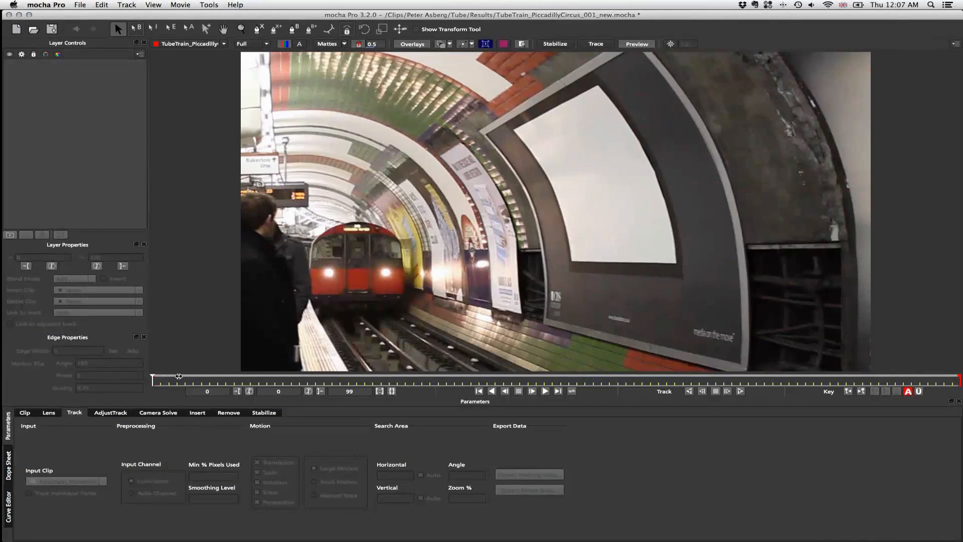
Examine how the train and camera move by scrubbing back and forth through the clip.
click(830, 377)
click(372, 377)
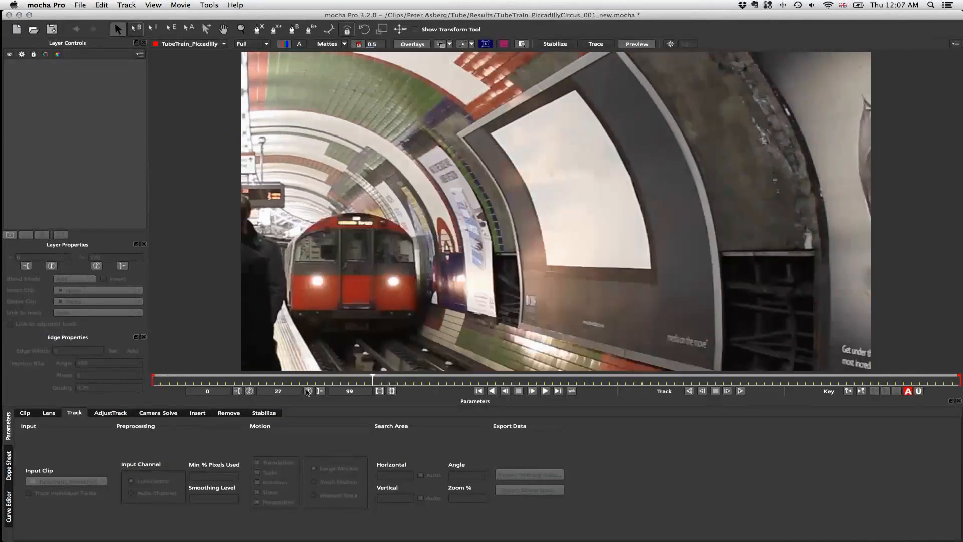
click(740, 377)
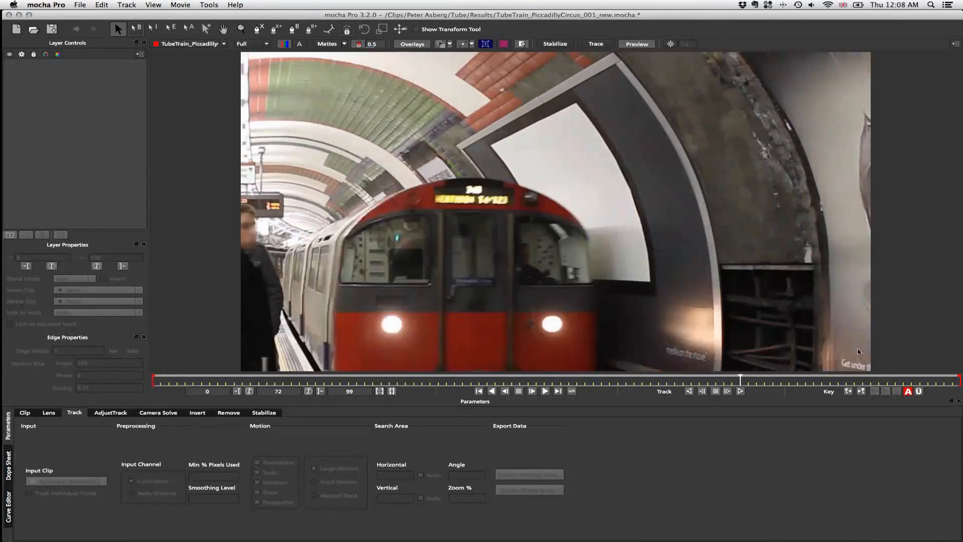
click(544, 377)
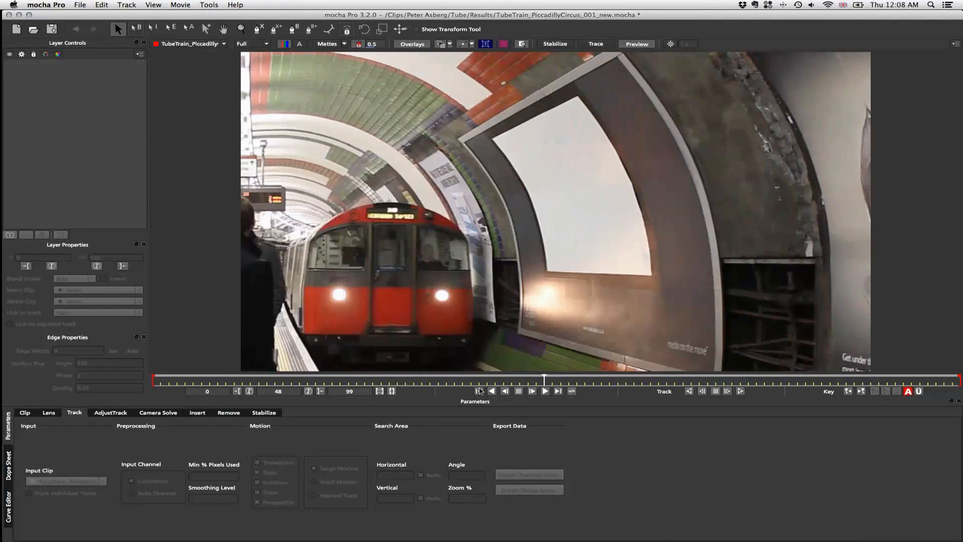
drag(543, 380, 837, 377)
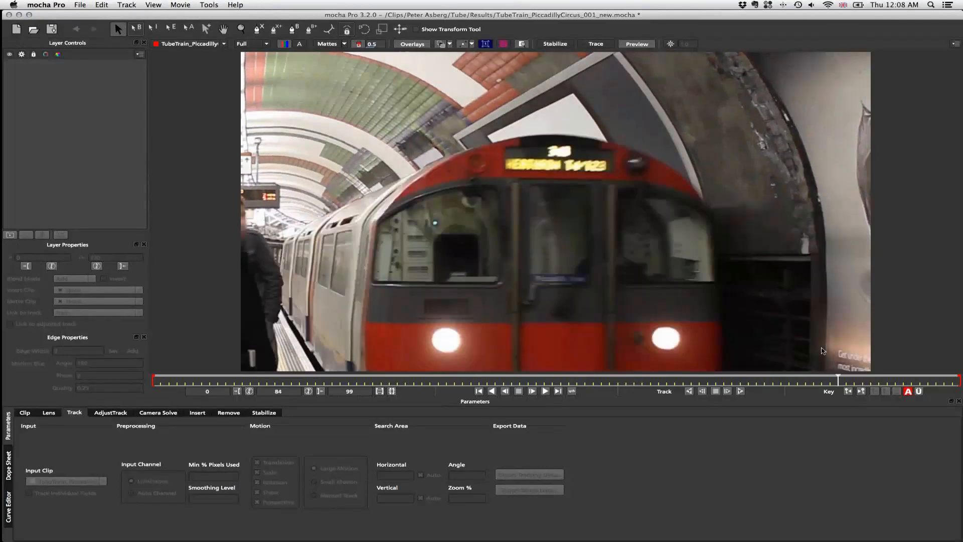
click(511, 379)
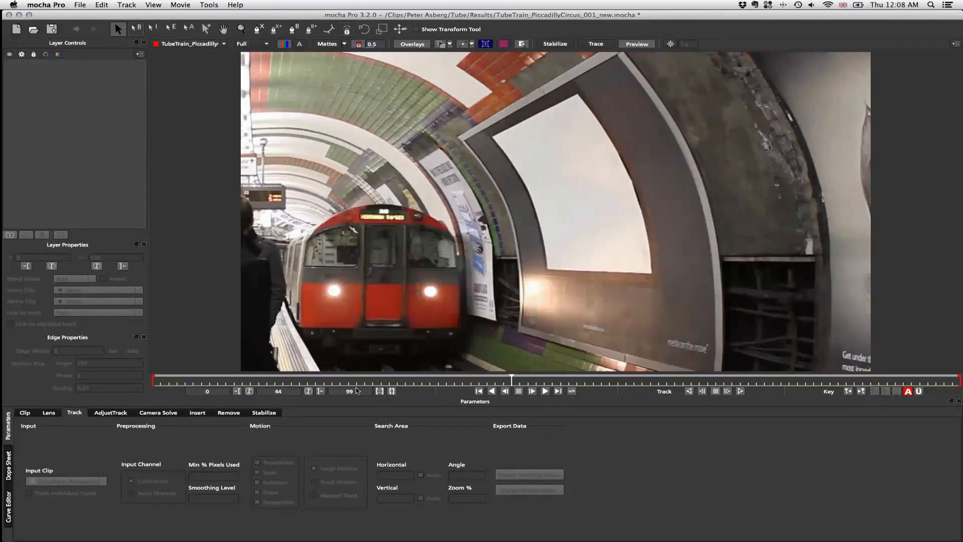
click(283, 380)
At frame 77, draw a closed X-spline along the train front's roof, window pillars and dark lower band, leaving out the window glass.
click(781, 380)
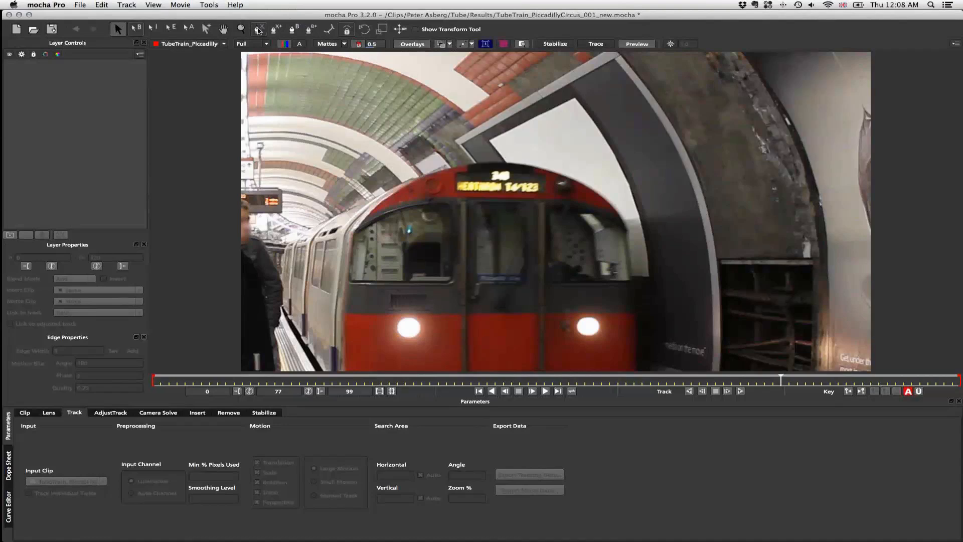
click(257, 31)
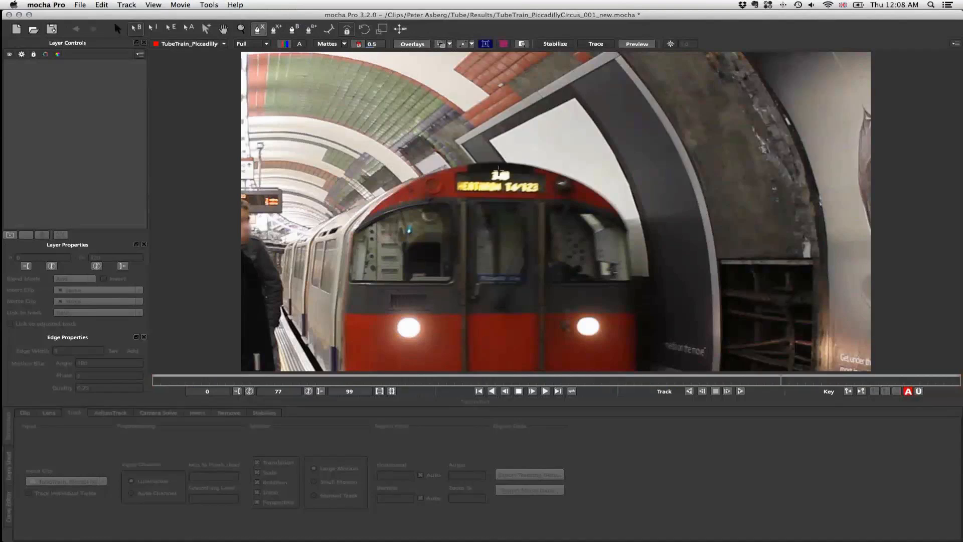
click(487, 157)
click(430, 167)
click(378, 192)
click(343, 231)
click(354, 237)
click(378, 222)
click(443, 208)
click(447, 230)
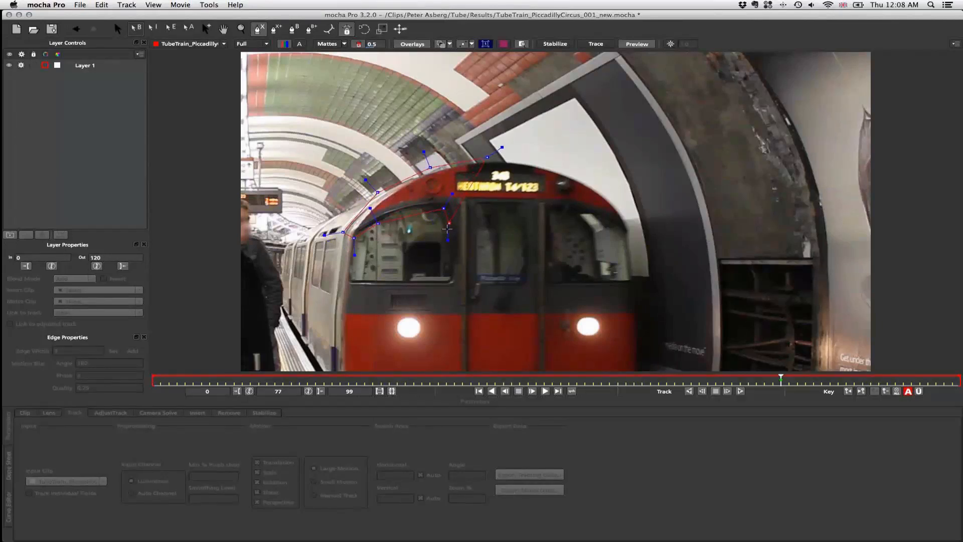
click(447, 274)
click(378, 281)
click(349, 280)
click(353, 315)
click(444, 312)
click(537, 315)
click(534, 286)
click(489, 287)
click(471, 279)
click(472, 199)
click(569, 199)
click(605, 206)
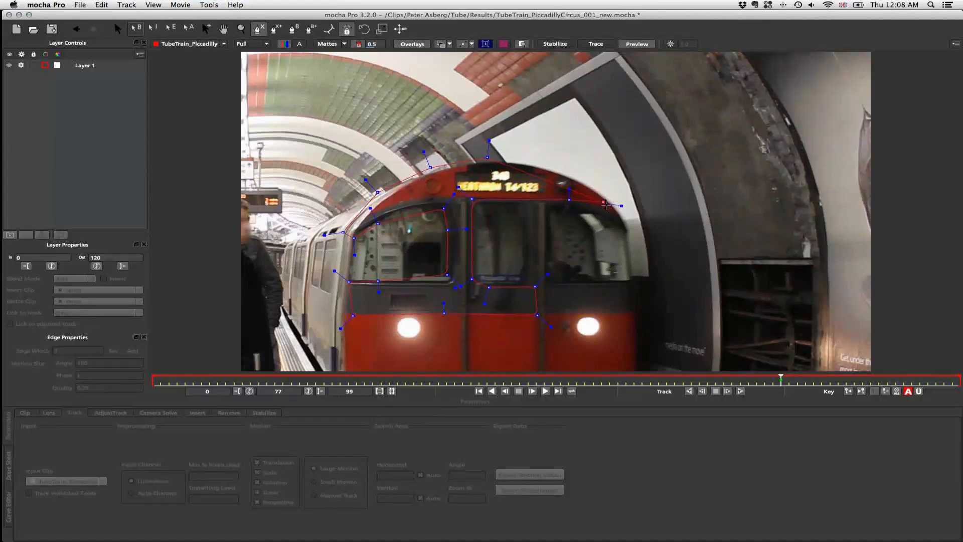
click(600, 189)
click(524, 161)
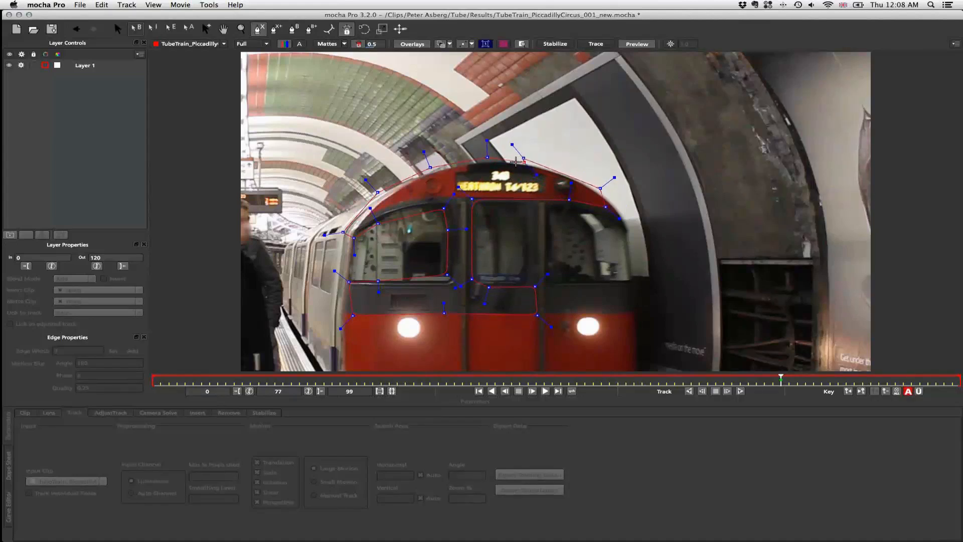
right_click(516, 161)
key(s)
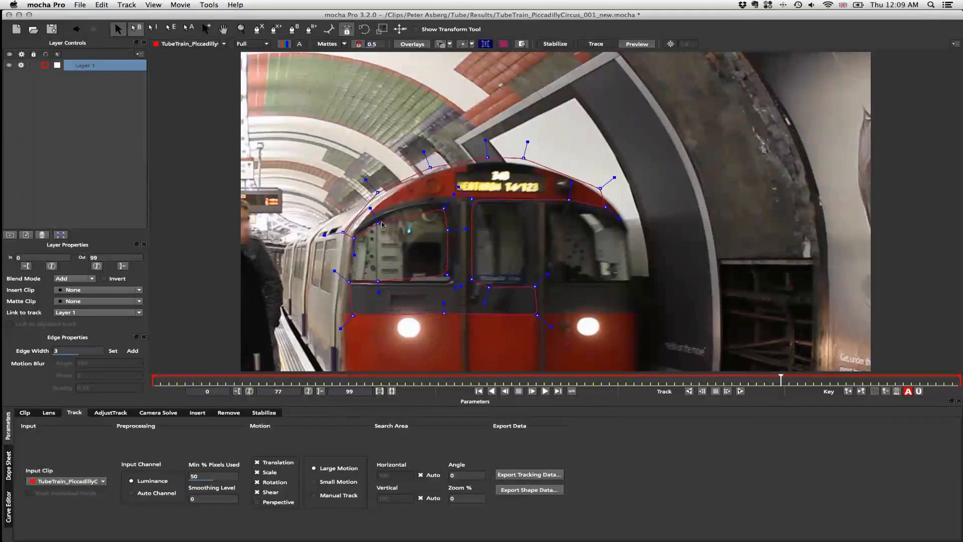
Show the layer's matte, set Min % Pixels Used to 90 and add Perspective to the tracked motion.
click(326, 44)
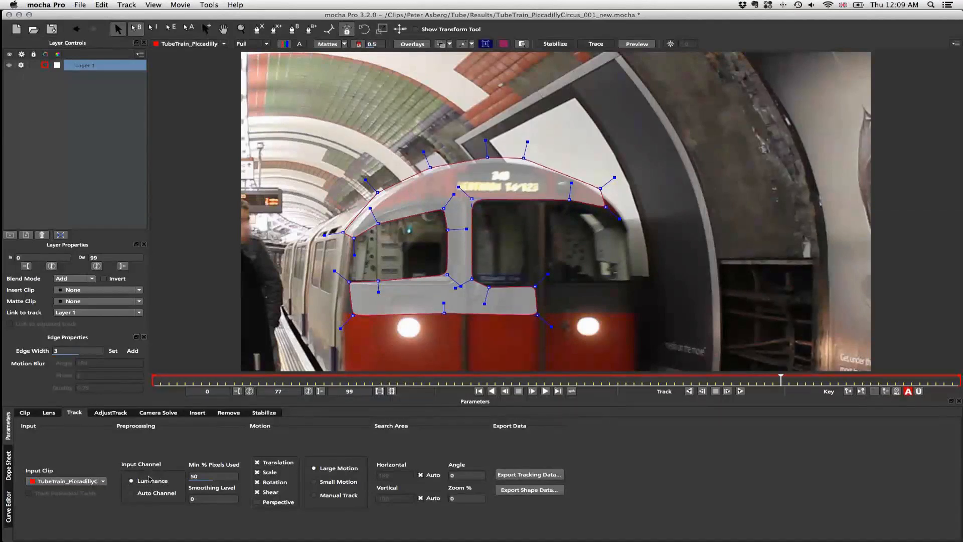
click(207, 478)
text(90)
key(Tab)
click(274, 503)
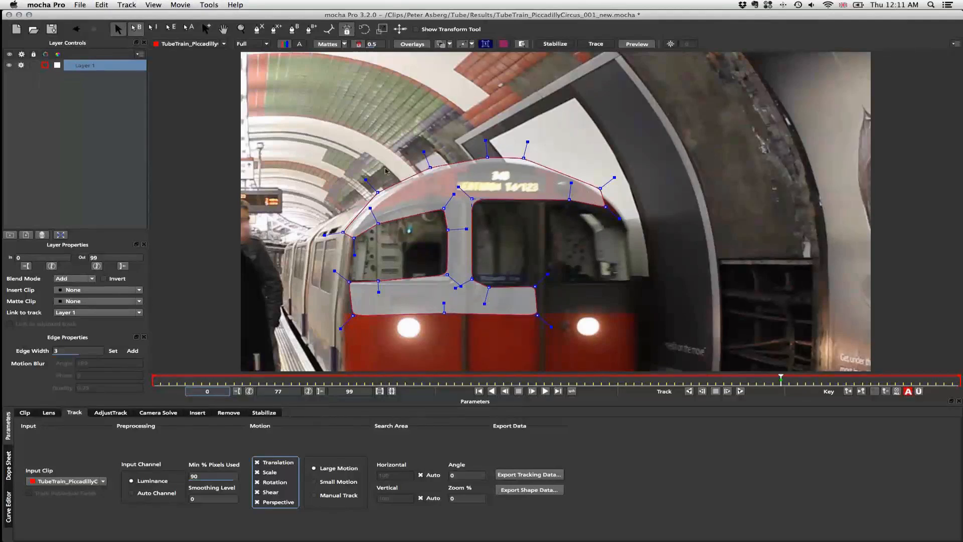
Show the planar surface and grid, and align the surface corners with the train front.
click(484, 44)
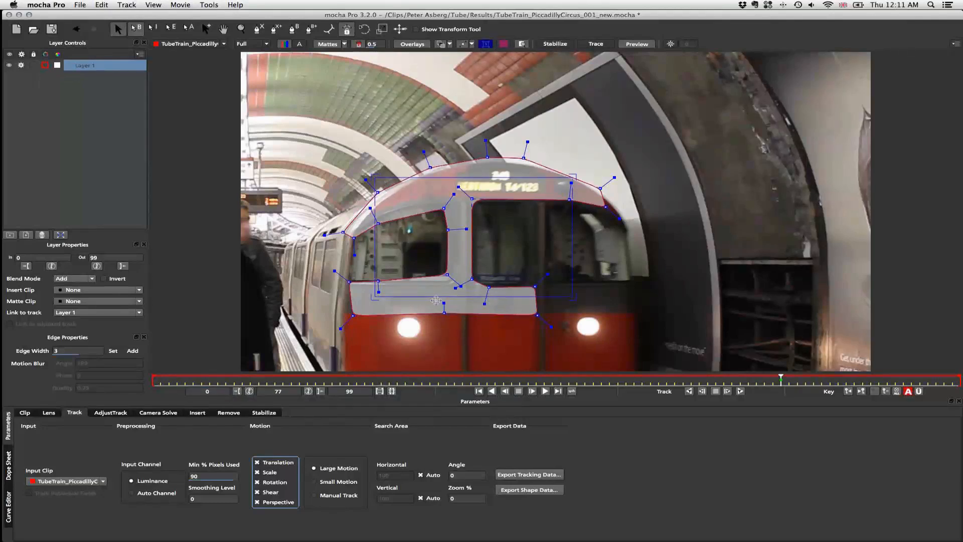
drag(432, 263, 398, 293)
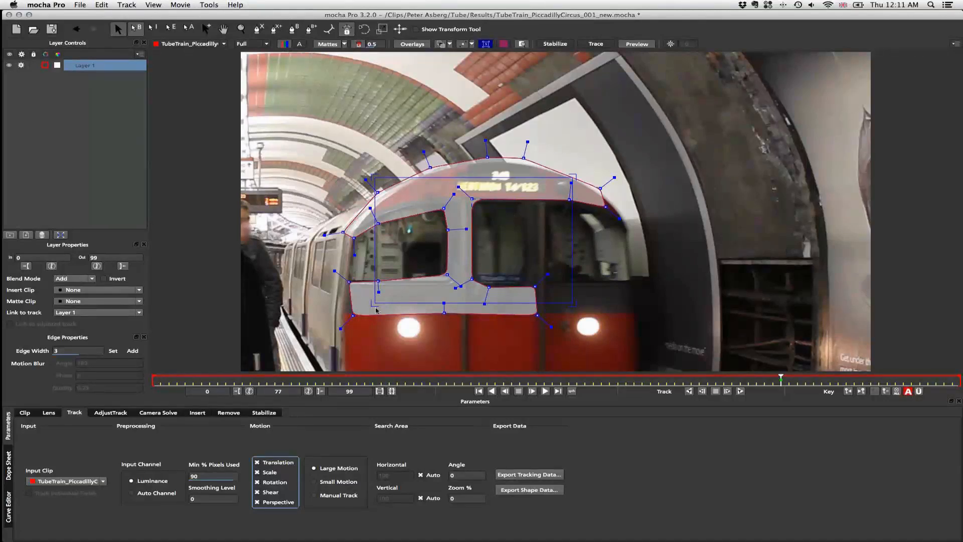
drag(372, 306, 366, 179)
click(503, 44)
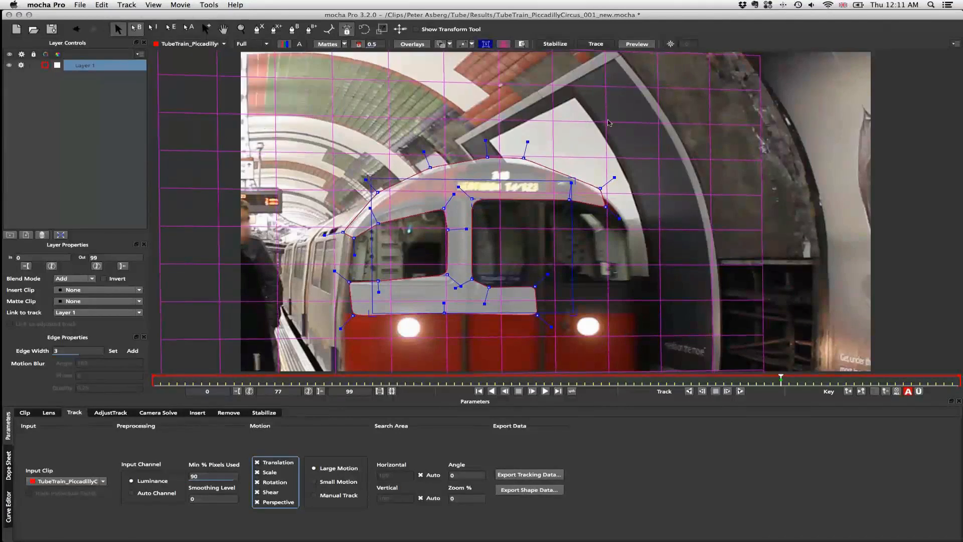
drag(371, 313, 371, 313)
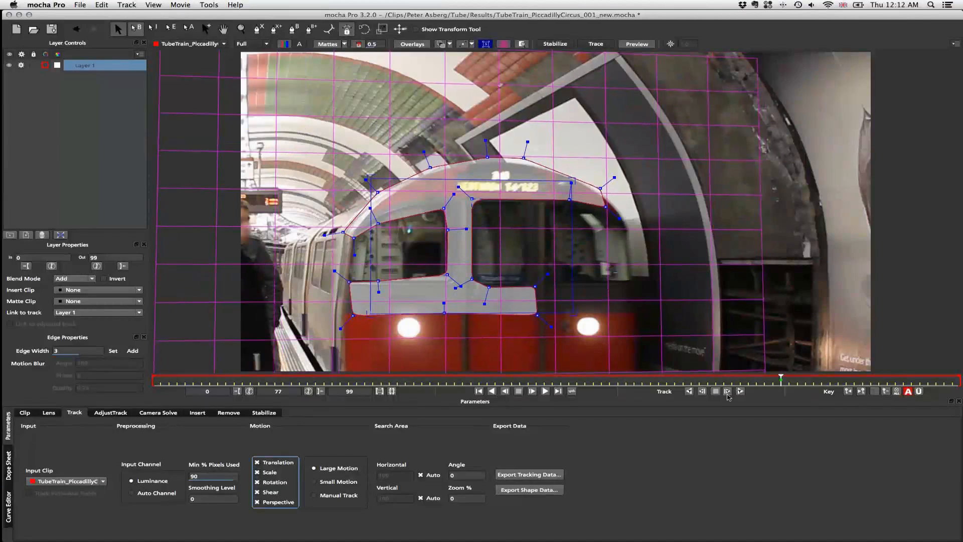
Track Layer 1 forwards from frame 77 to the end of the clip and scrub back over the tracked frames.
click(727, 392)
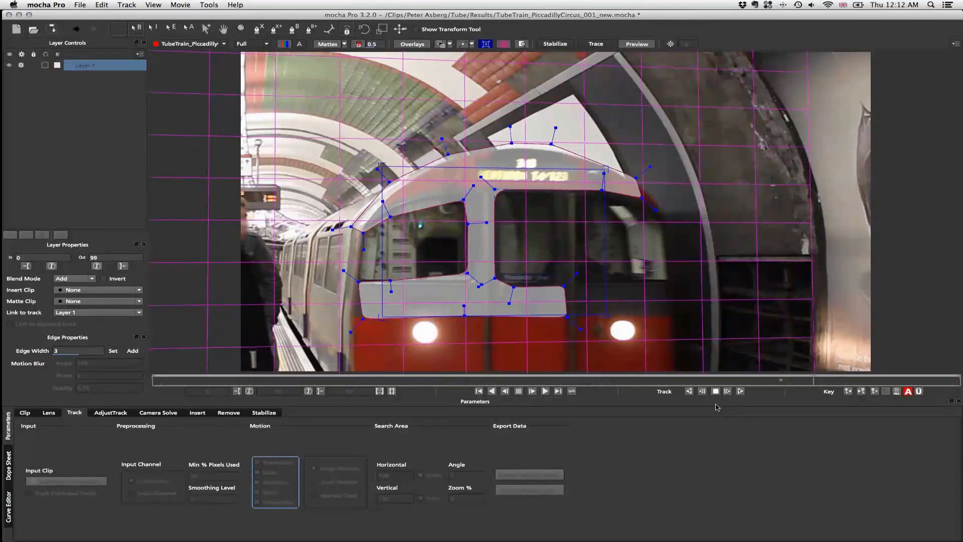
click(727, 391)
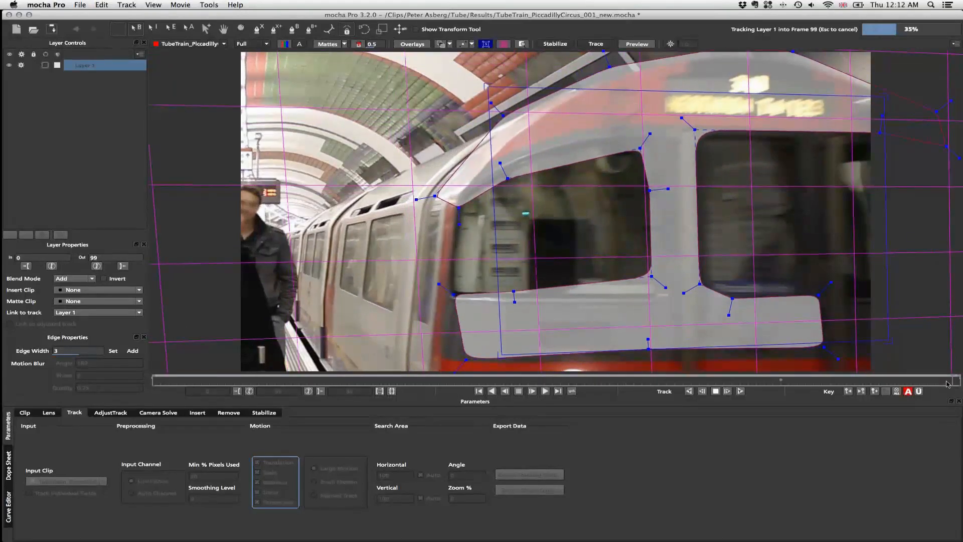
drag(949, 378, 851, 381)
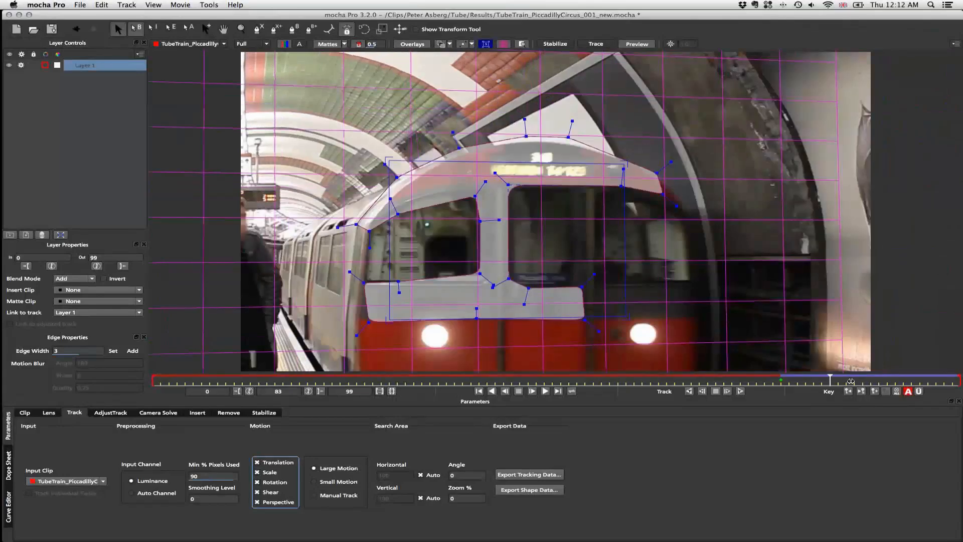
At frame 84, fit the planar surface around the train's destination display and check it against neighbouring tracked frames.
key(Right)
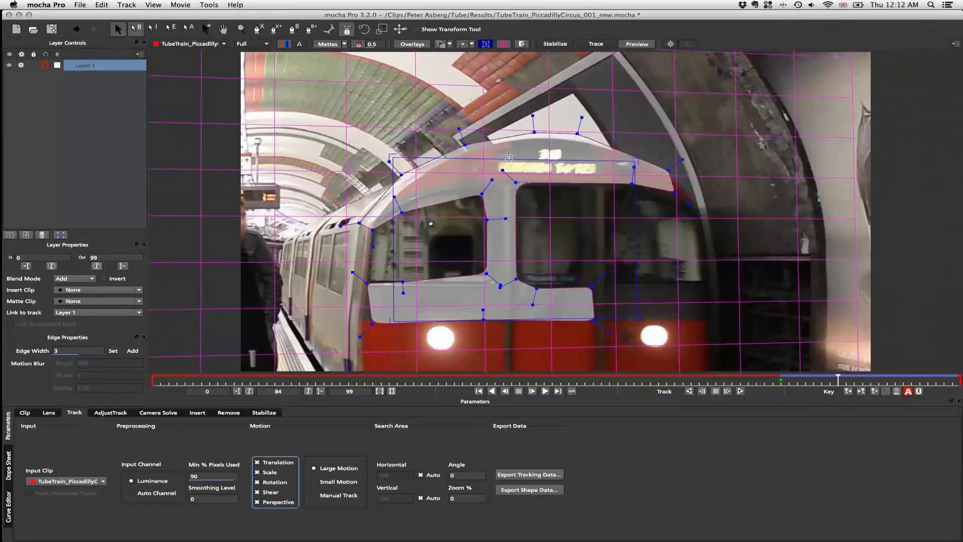
drag(509, 157, 507, 208)
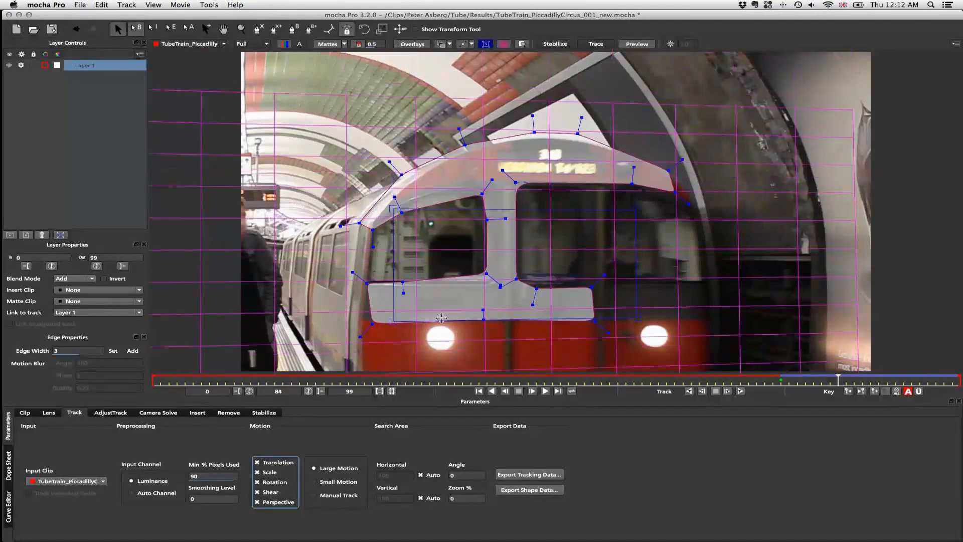
drag(441, 317, 522, 161)
drag(838, 379, 798, 379)
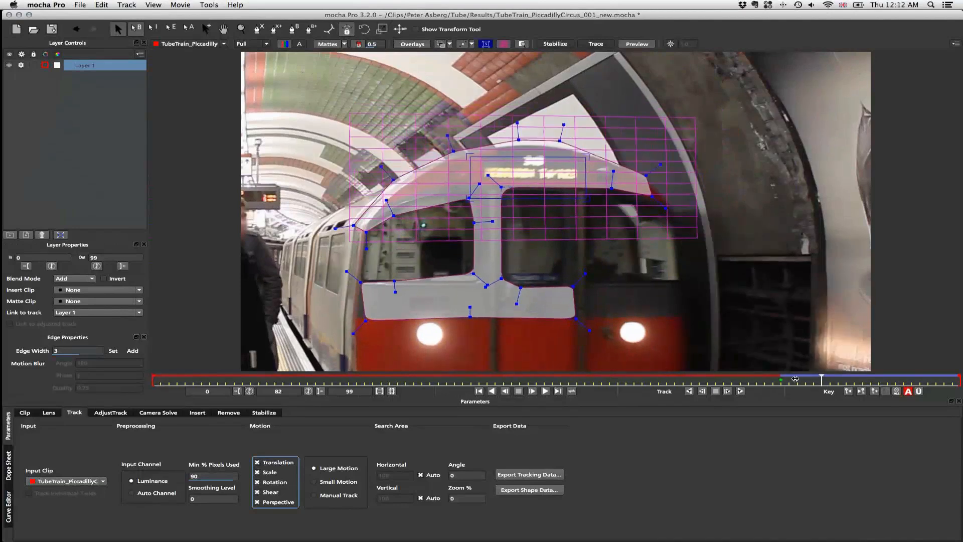
mouse_move(795, 379)
mouse_down()
mouse_move(886, 377)
mouse_move(798, 379)
mouse_up()
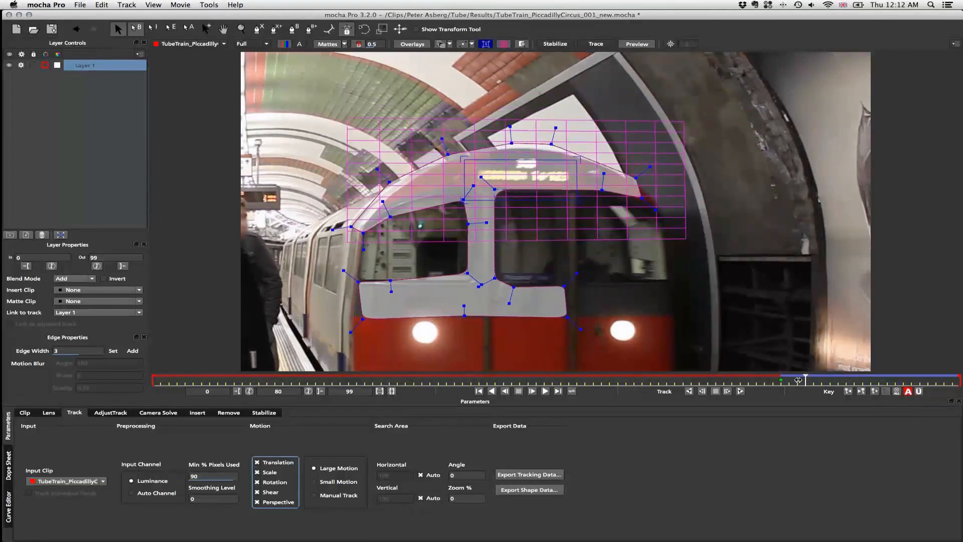
drag(798, 380, 838, 380)
Open the recent project TubeTrain_PiccadillyCircus_001_nk without saving the changes to the current one.
click(80, 5)
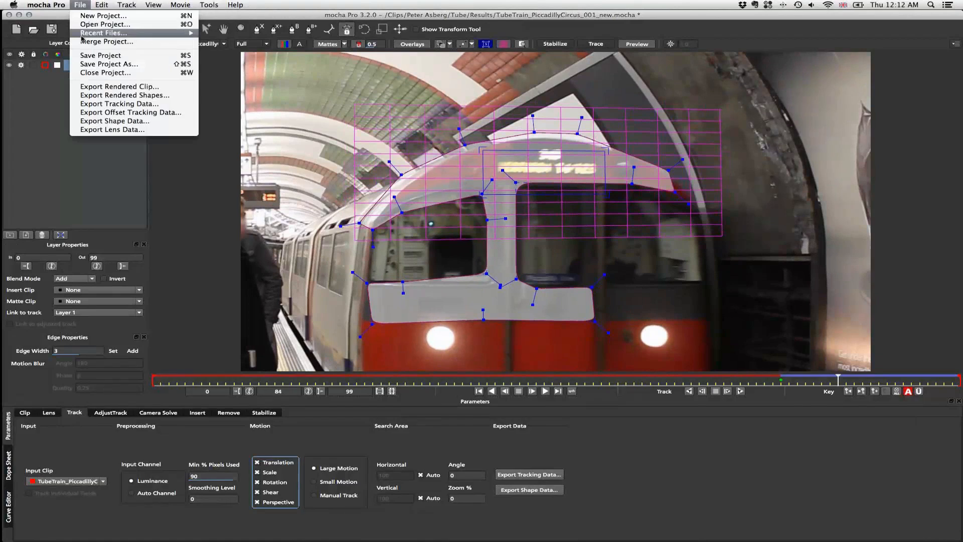
mouse_move(81, 35)
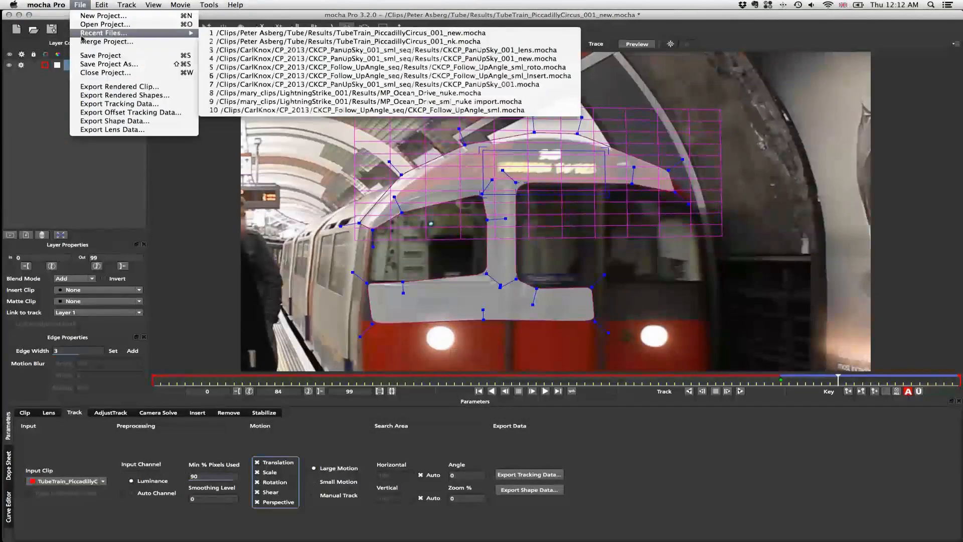
click(312, 42)
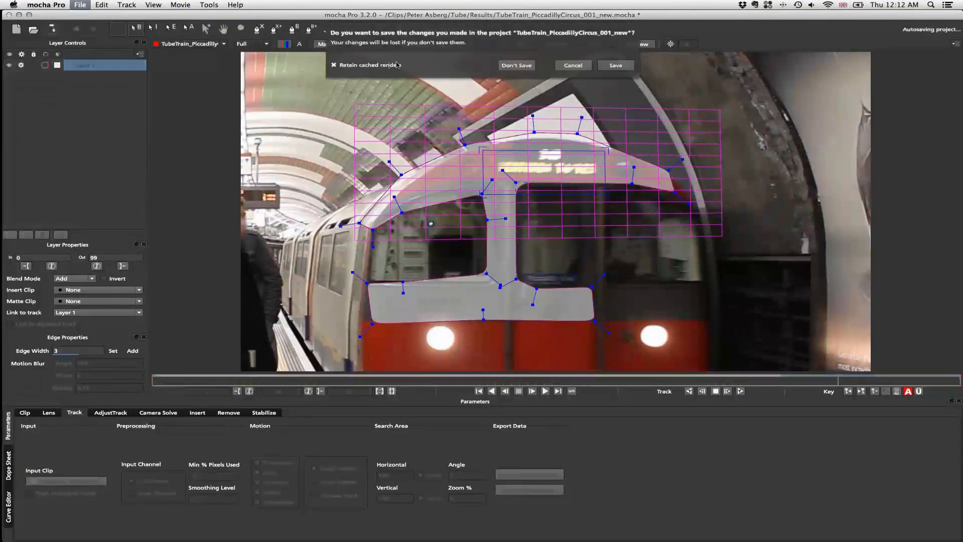
click(516, 65)
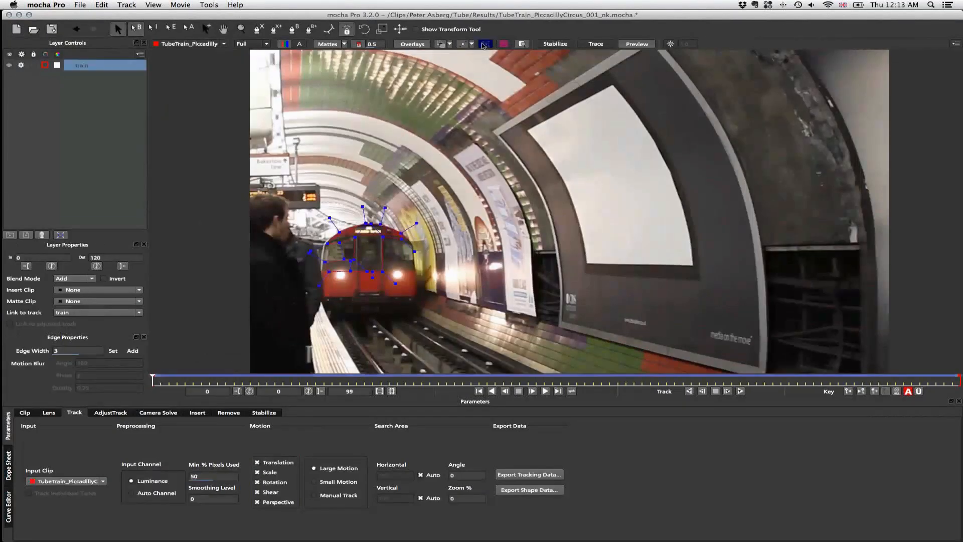
Examine the train layer's existing track by moving from the first frames through to frame 81.
click(162, 381)
key(Right)
key(Right)
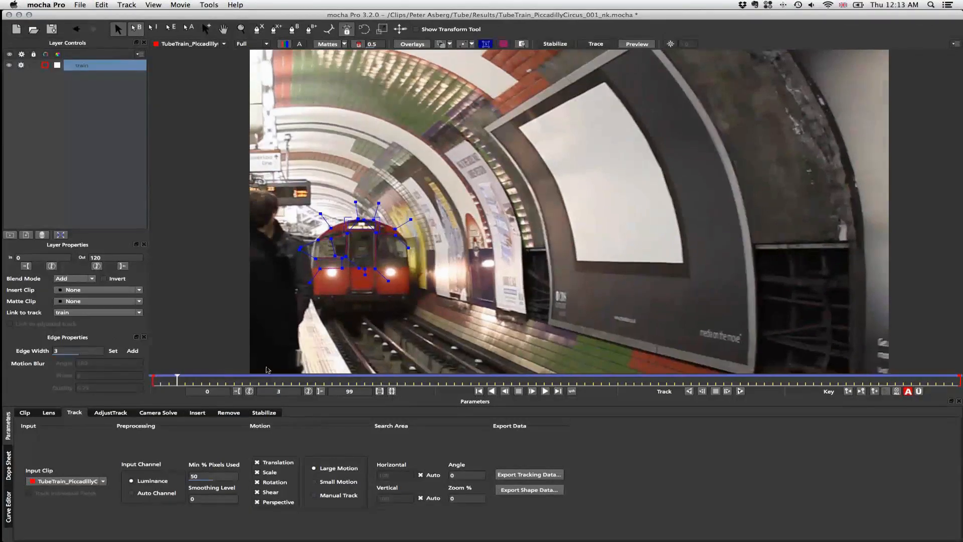
click(349, 381)
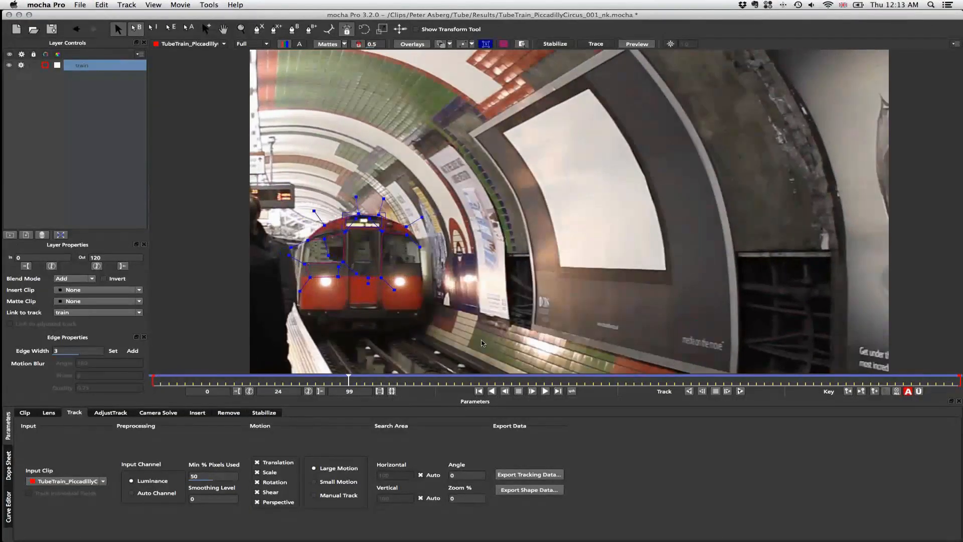
click(813, 381)
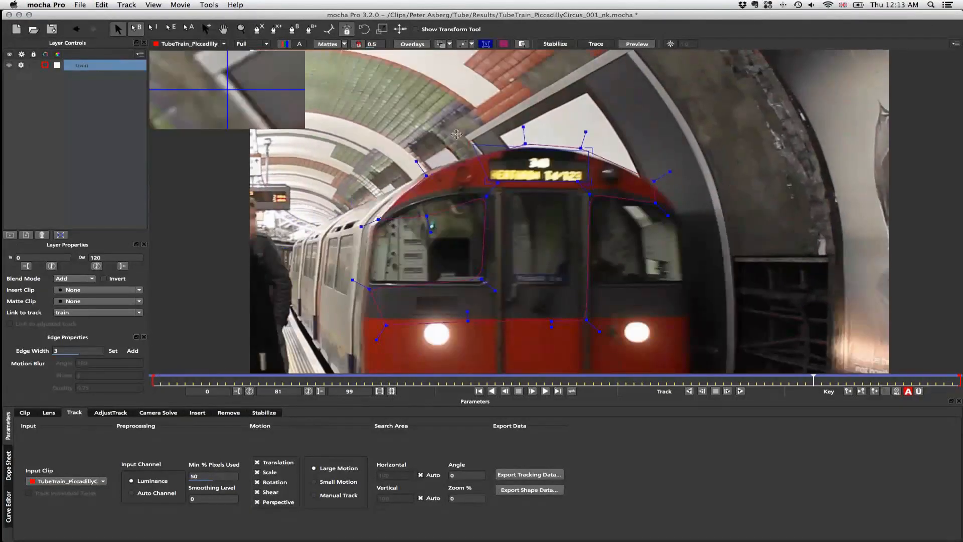
At frame 81, try stretching the planar surface's two left corners away from the destination display, check nearby frames, and undo the change.
drag(443, 124, 396, 106)
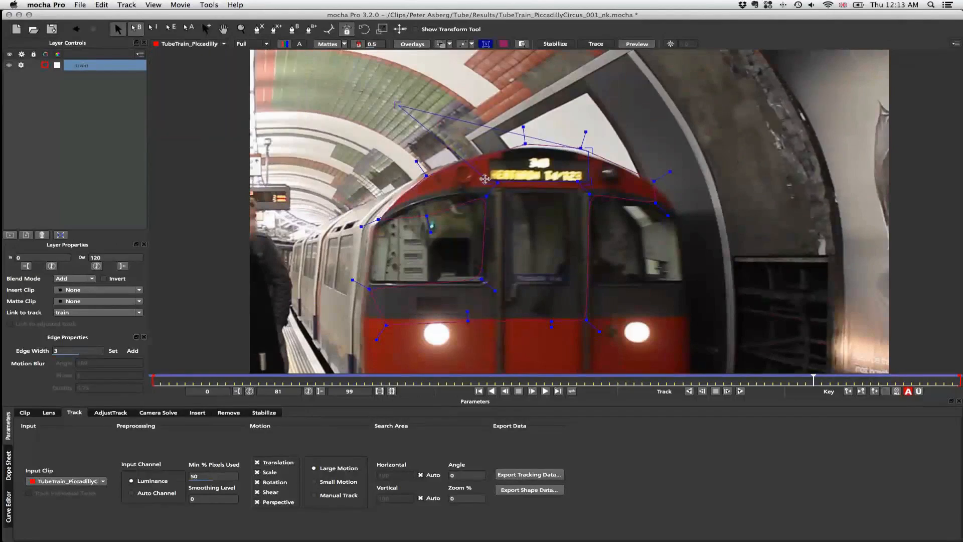
drag(468, 185, 370, 235)
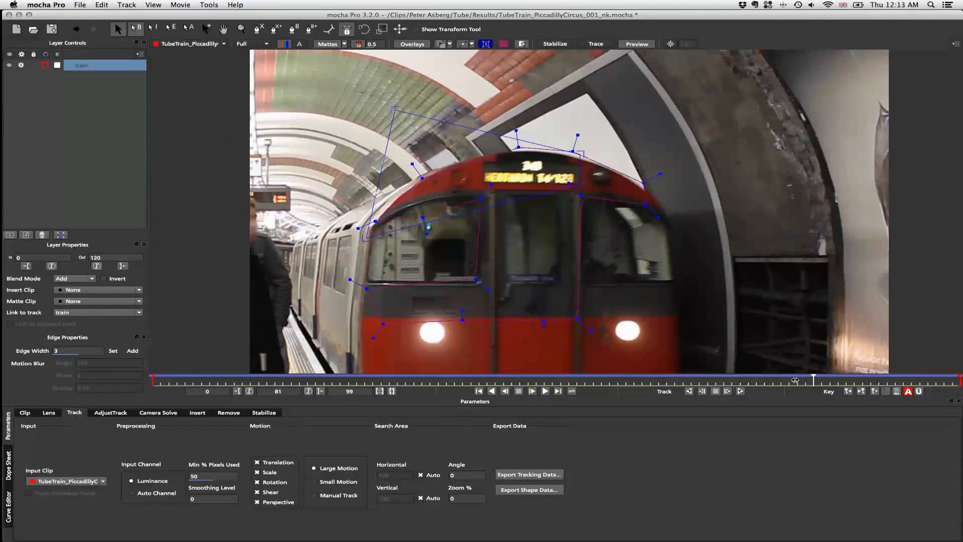
drag(795, 380, 641, 374)
key(space)
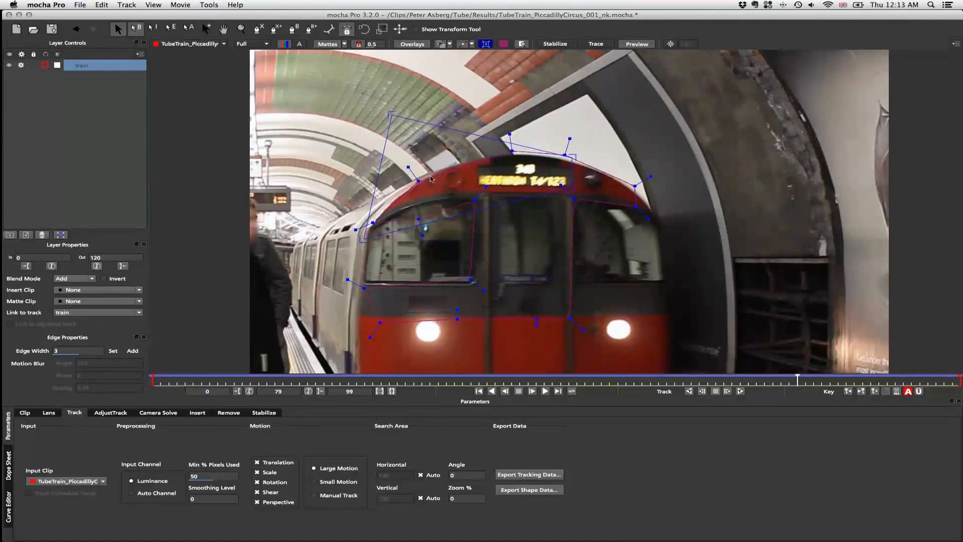
key(super+z)
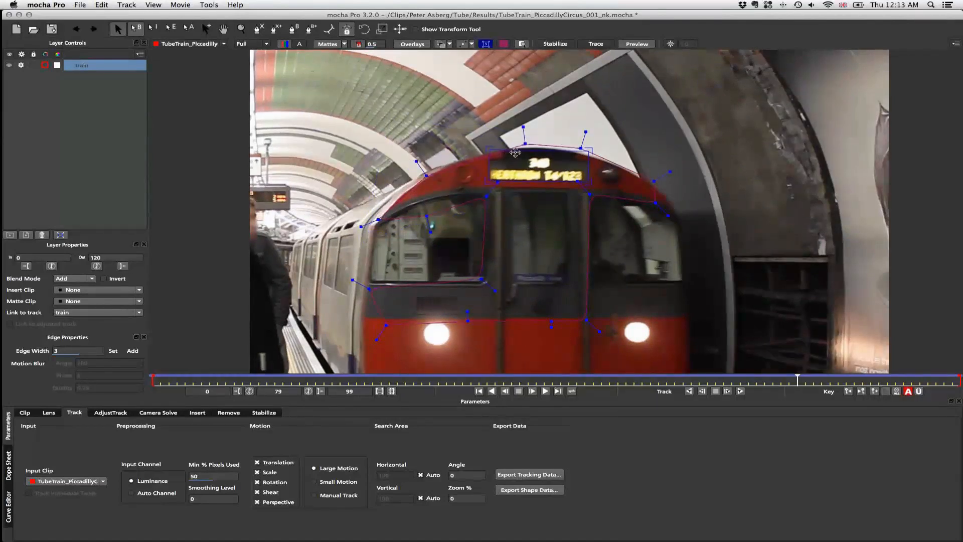
Try moving the whole planar surface onto the tiled ceiling and check it up to frame 86, then restore it to the display.
drag(516, 150, 324, 96)
key(s)
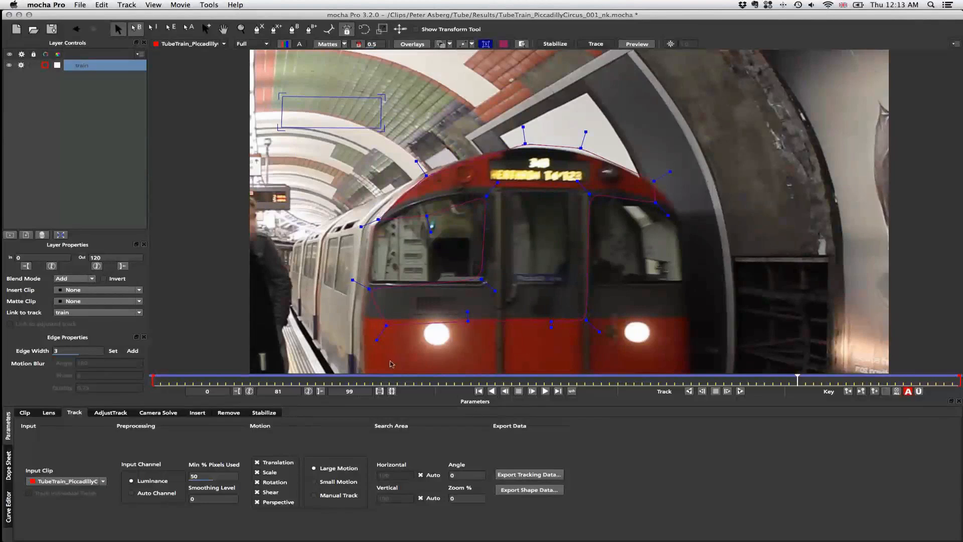
drag(797, 377, 854, 380)
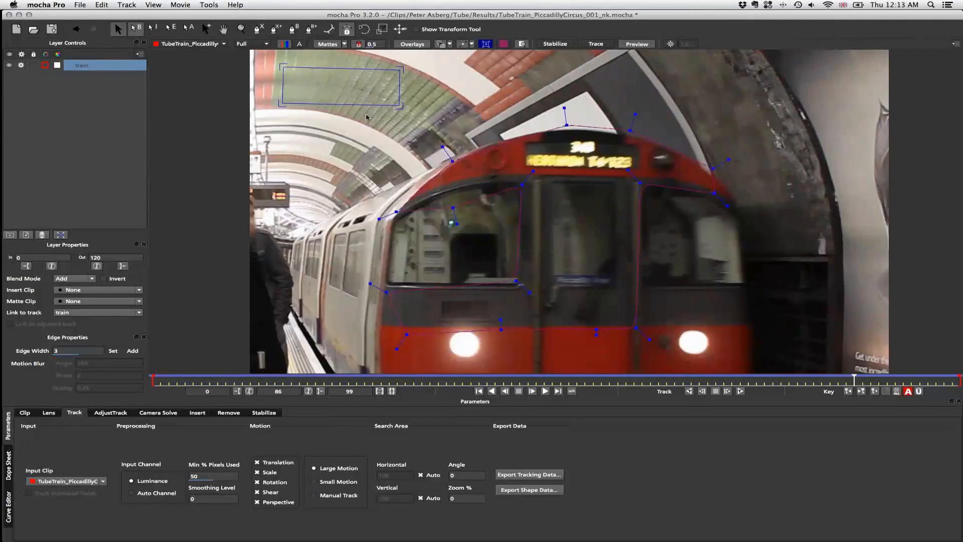
drag(858, 386, 769, 384)
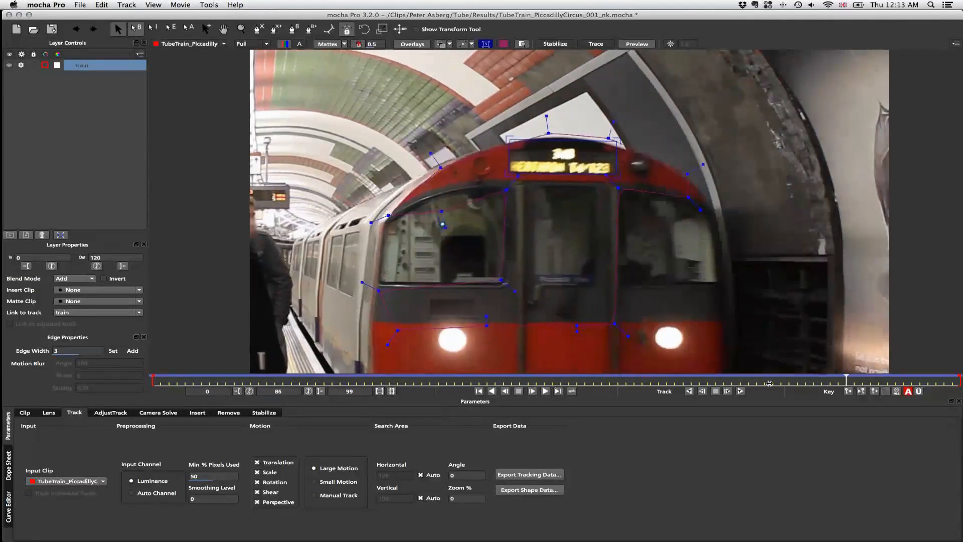
Preview the Logo insert clip on the train layer's surface and scrub through the frames around 86 to 89 to check the track.
click(97, 290)
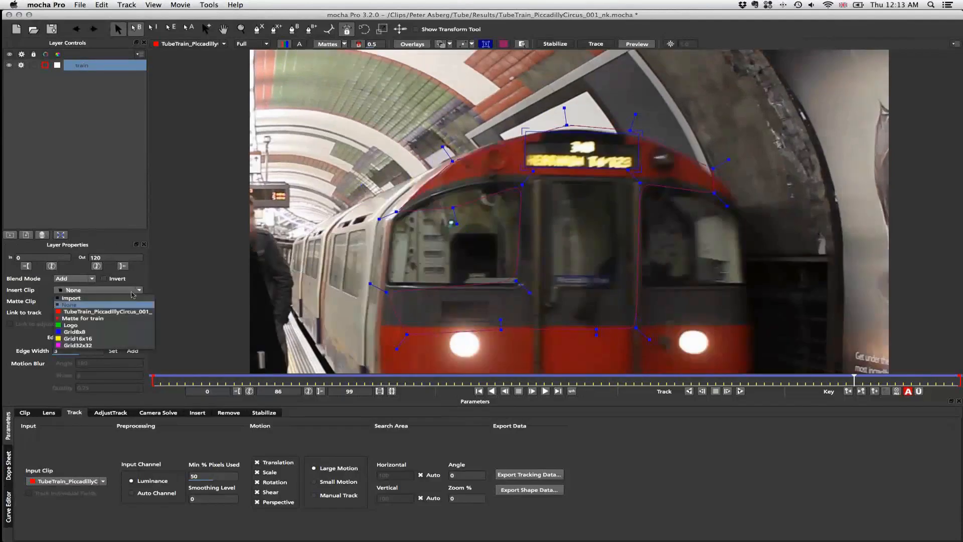
click(75, 307)
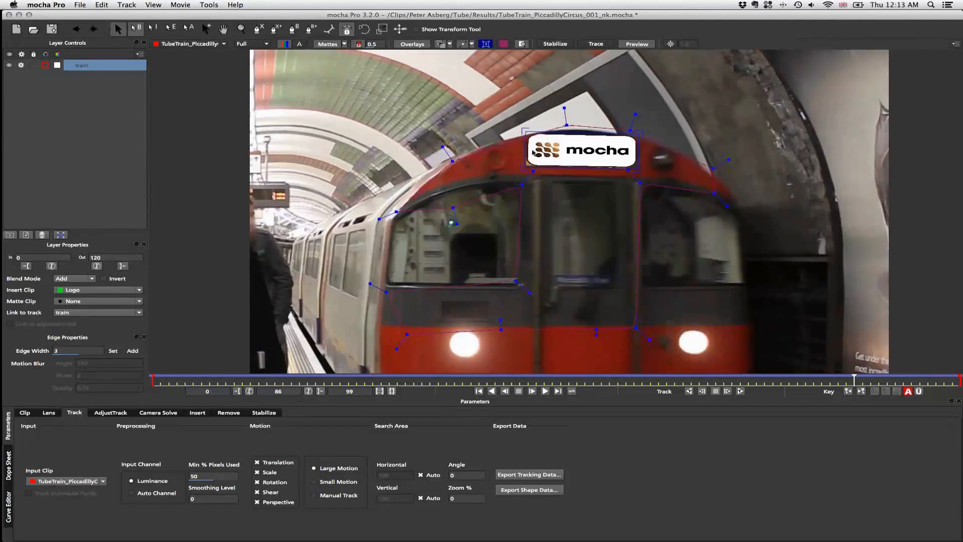
click(862, 384)
click(879, 384)
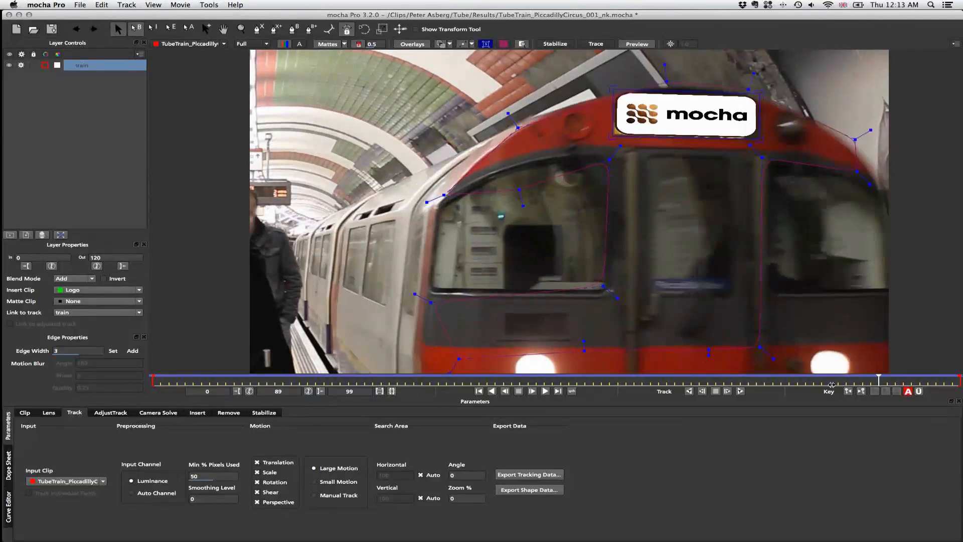
drag(831, 384, 536, 385)
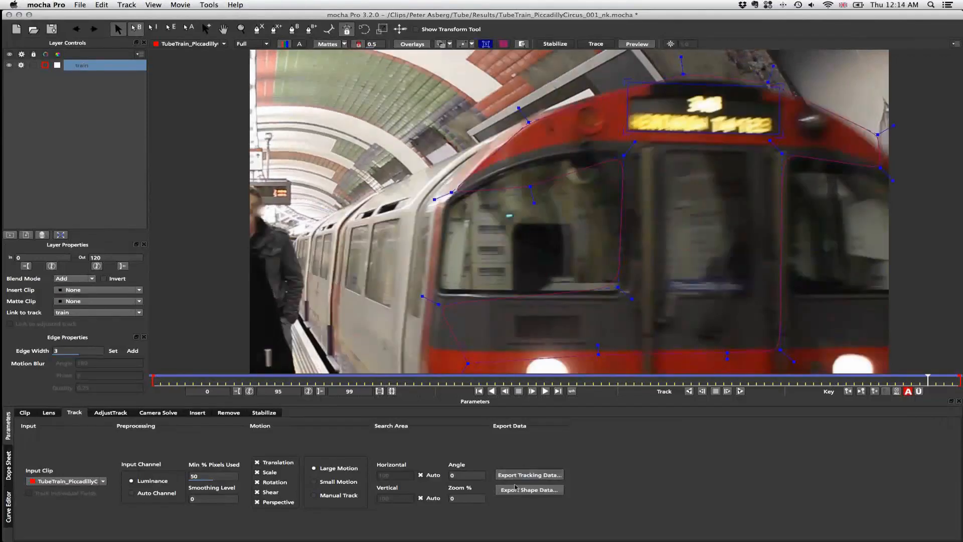
Export the train layer's tracking data to the clipboard in the Nuke Corner Pin (*.nk) format.
click(529, 474)
drag(464, 255, 495, 213)
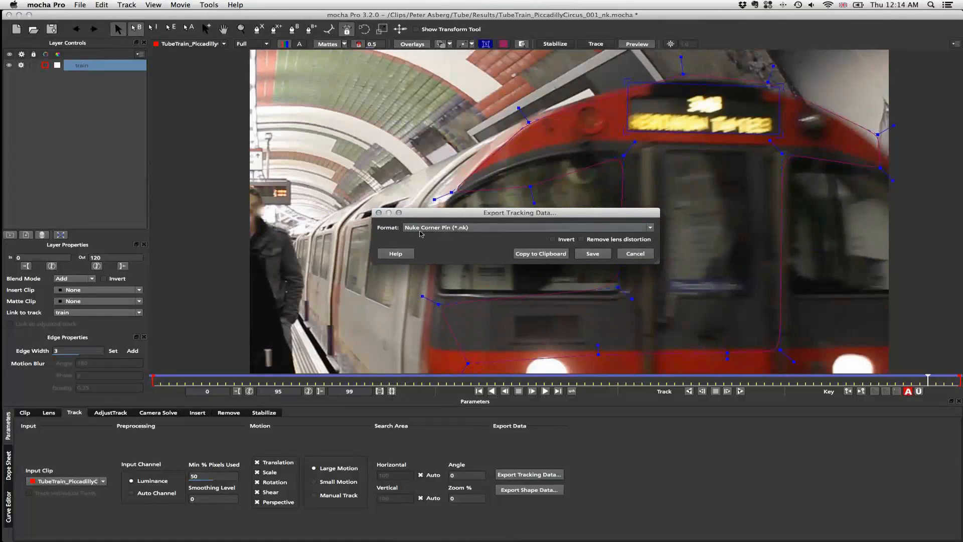
click(435, 228)
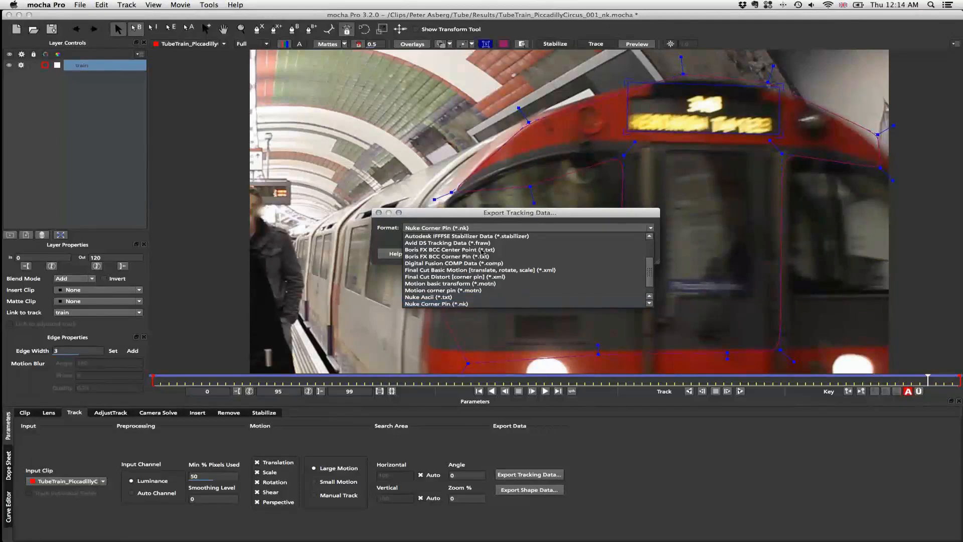
click(501, 218)
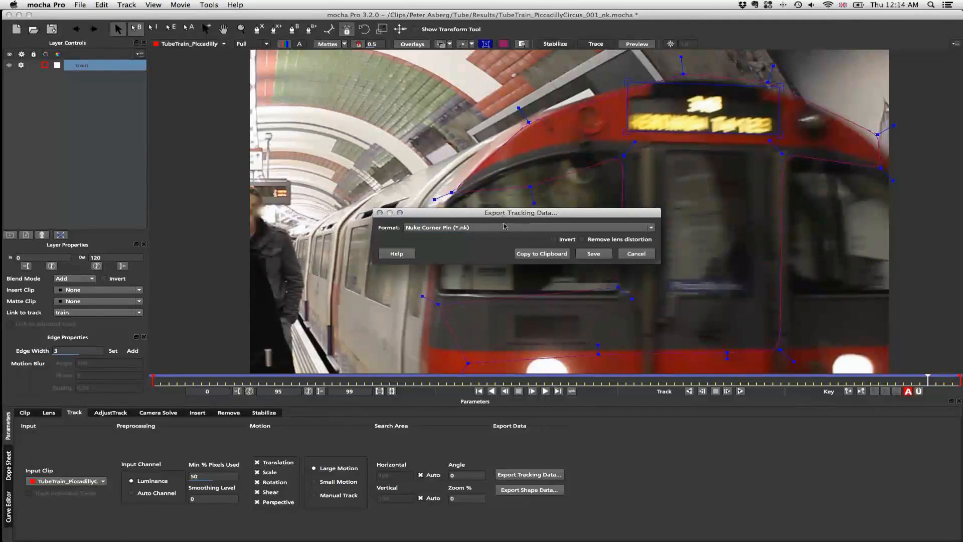
click(550, 255)
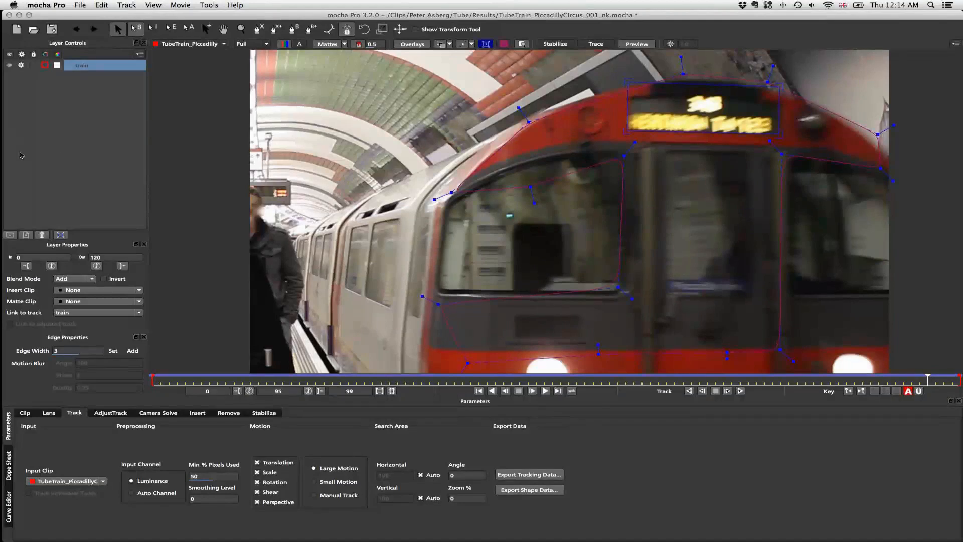
Switch to NukeX and read in the TubeTrain_PiccadillyCircus_001 JPG sequence from the Tube folder.
mouse_move(2, 134)
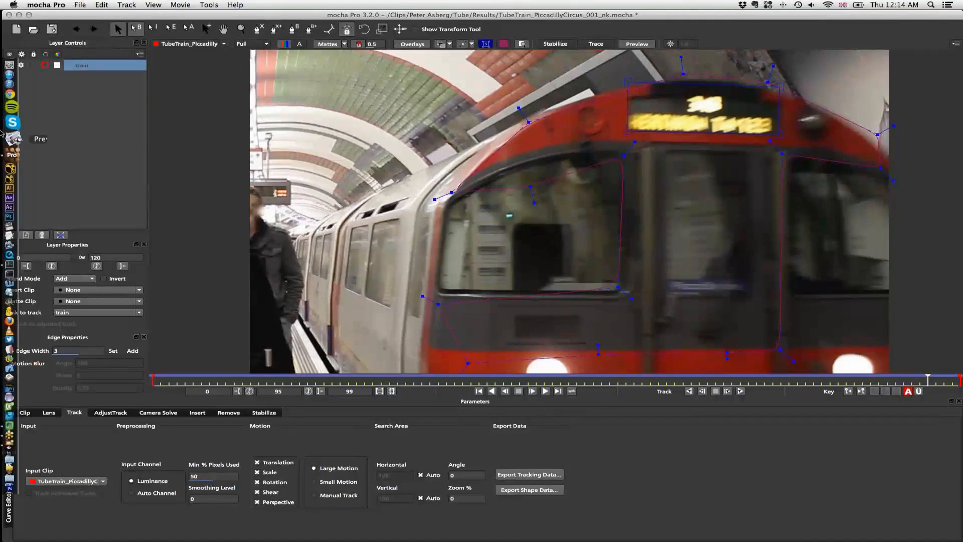
click(15, 164)
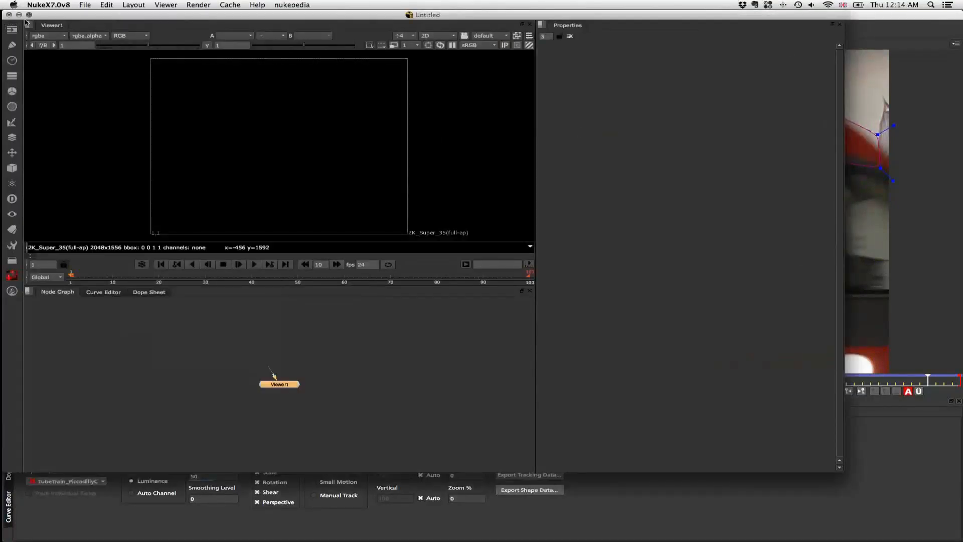
key(r)
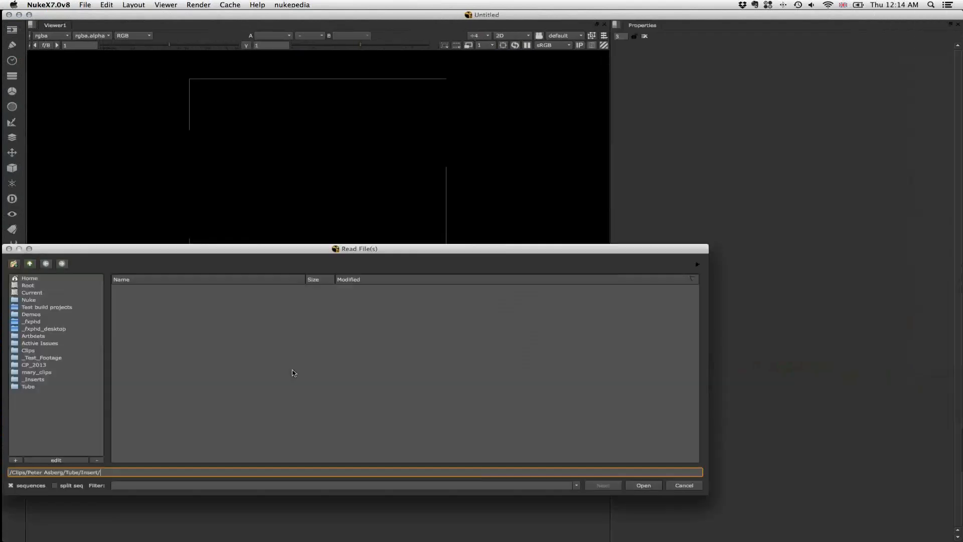
click(33, 387)
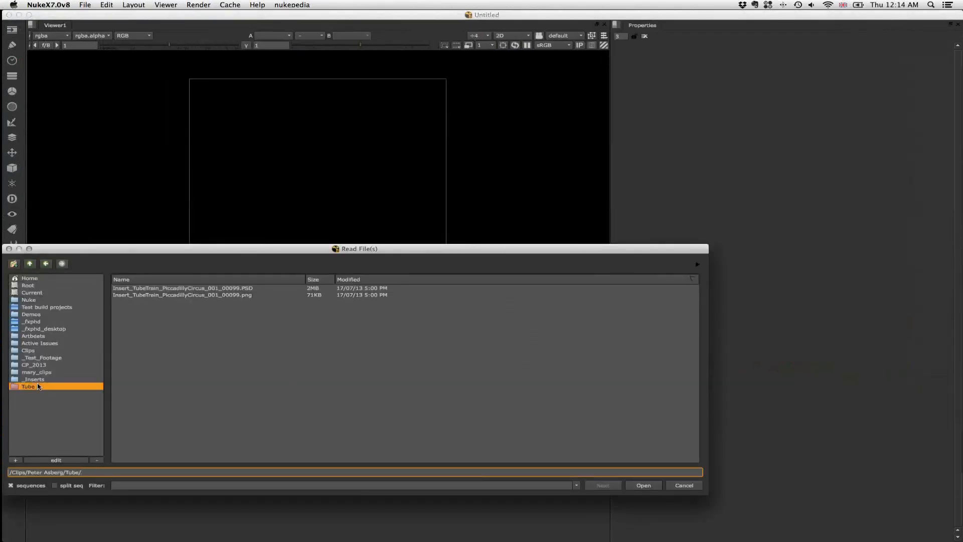
double_click(219, 350)
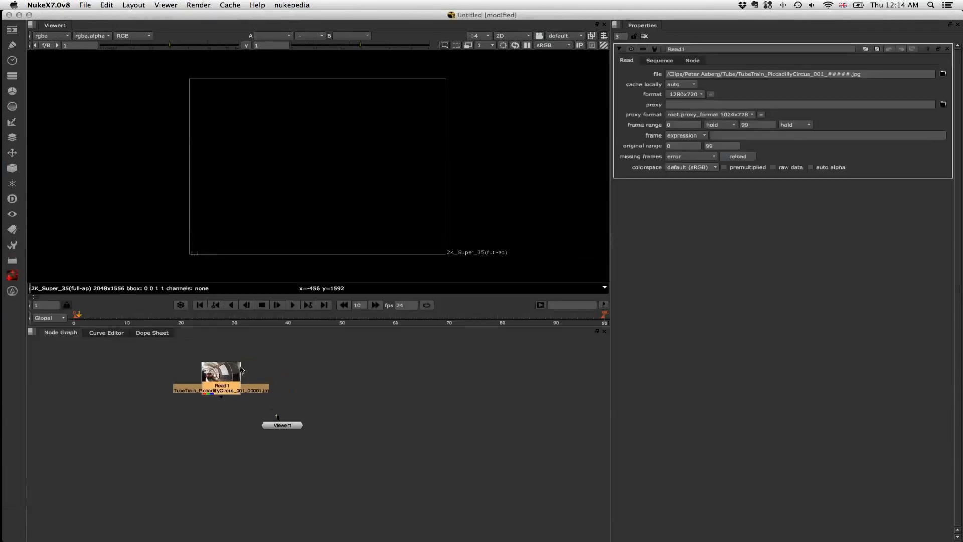
Show the train clip in an enlarged viewer, space out its nodes, and go to the last frame, 99.
key(1)
drag(311, 327, 285, 400)
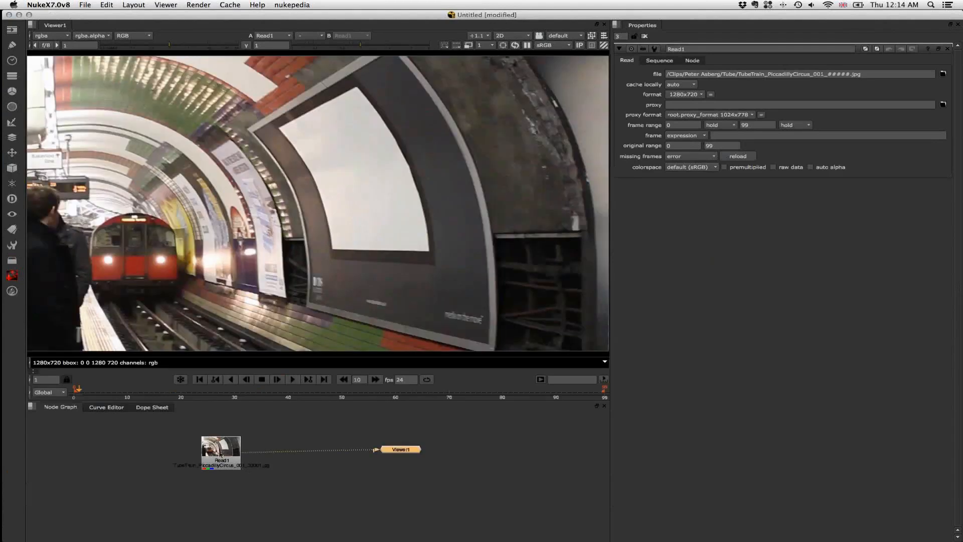
drag(220, 451, 200, 459)
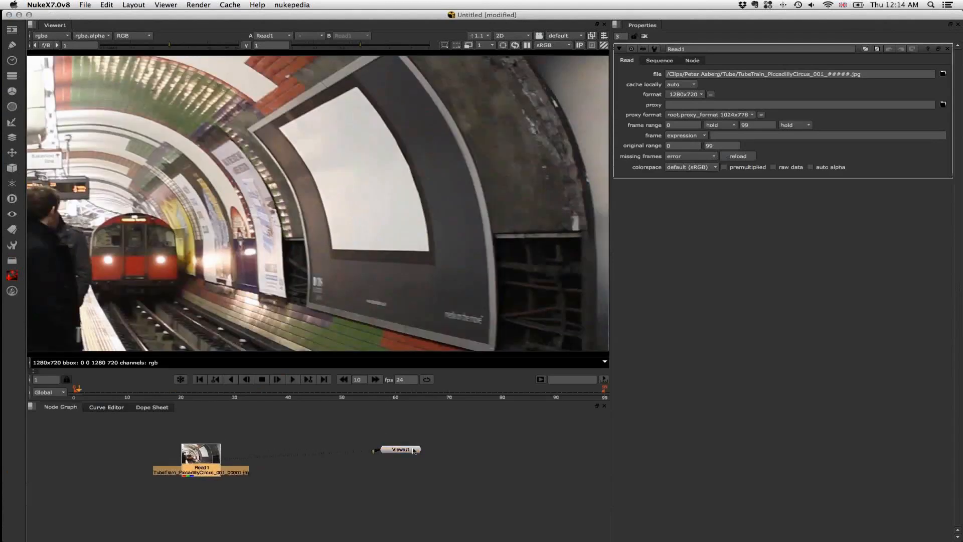
drag(400, 451, 396, 460)
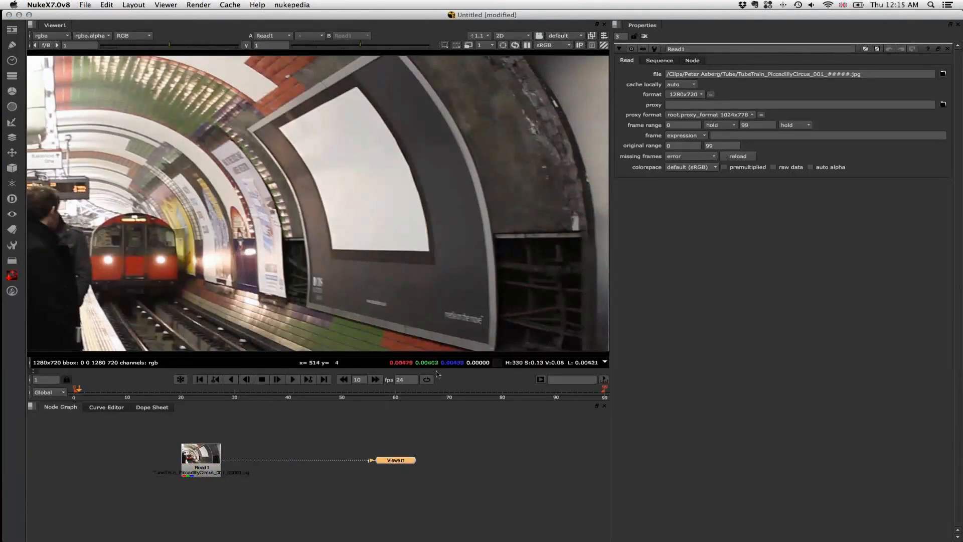
click(324, 380)
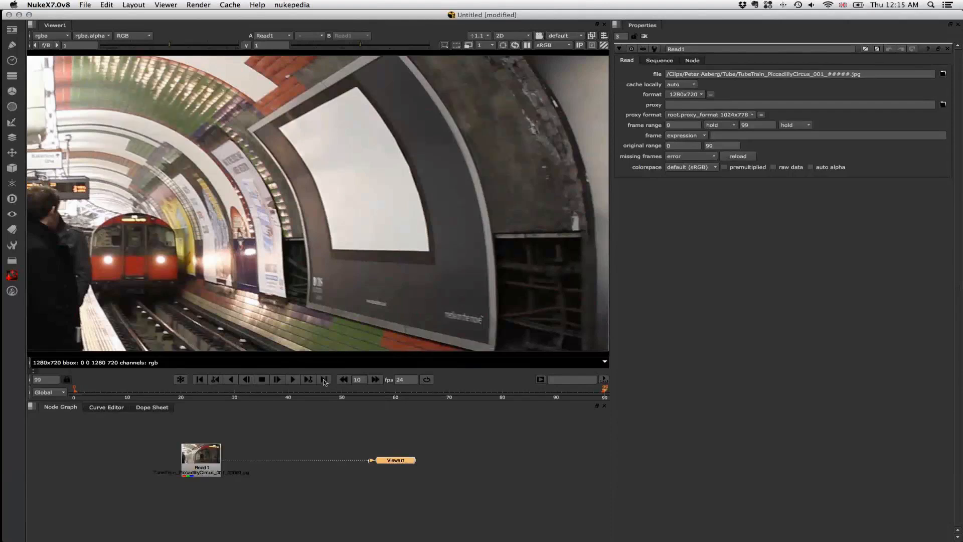
Read in mochaproLogo.png from the _Inserts folder and mark it as premultiplied.
click(289, 429)
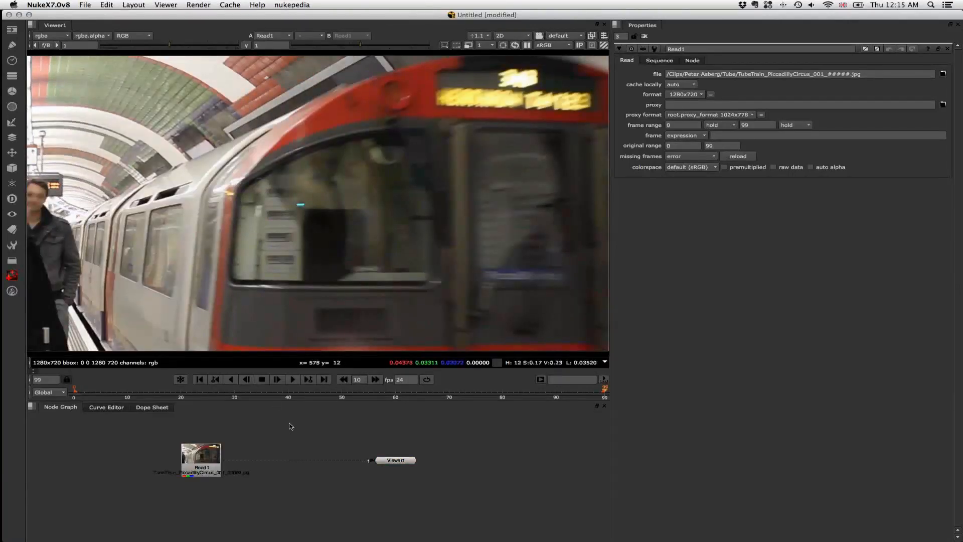
key(r)
click(34, 425)
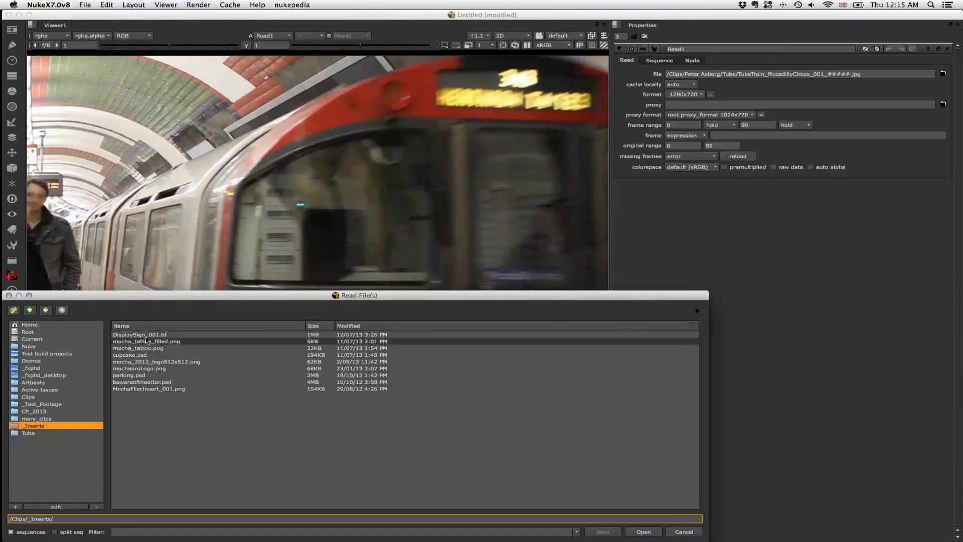
click(146, 369)
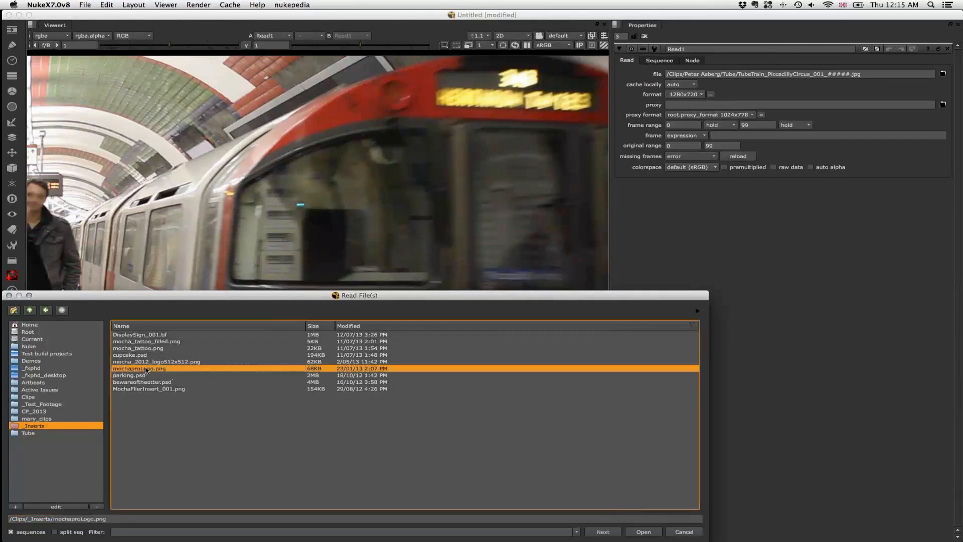
double_click(146, 369)
click(287, 432)
click(723, 167)
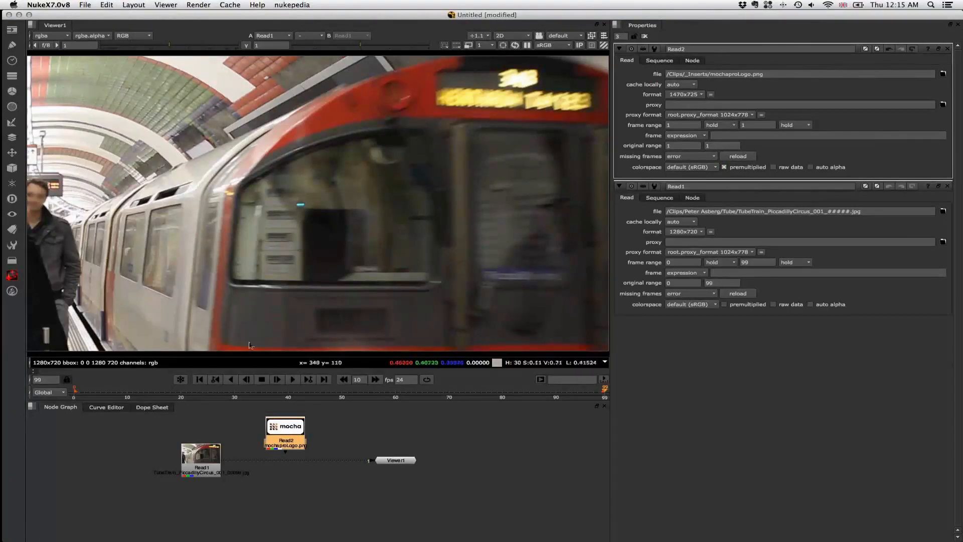
Merge the mocha logo over the train clip using a Merge node.
drag(277, 428, 278, 427)
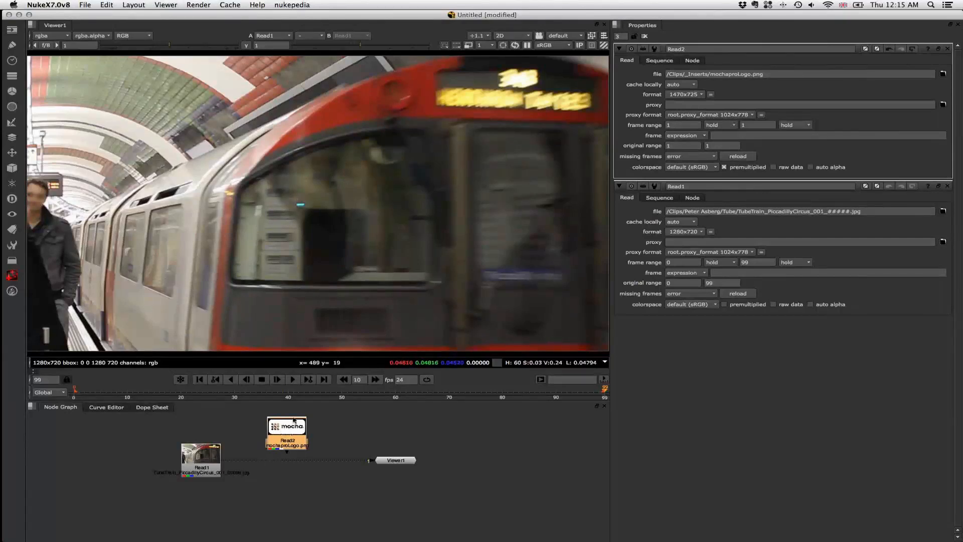
click(198, 454)
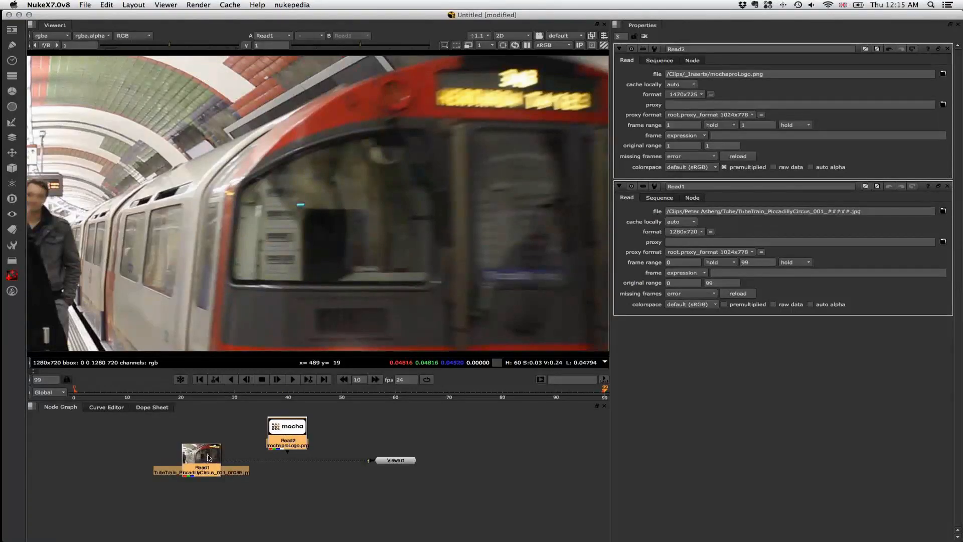
key(m)
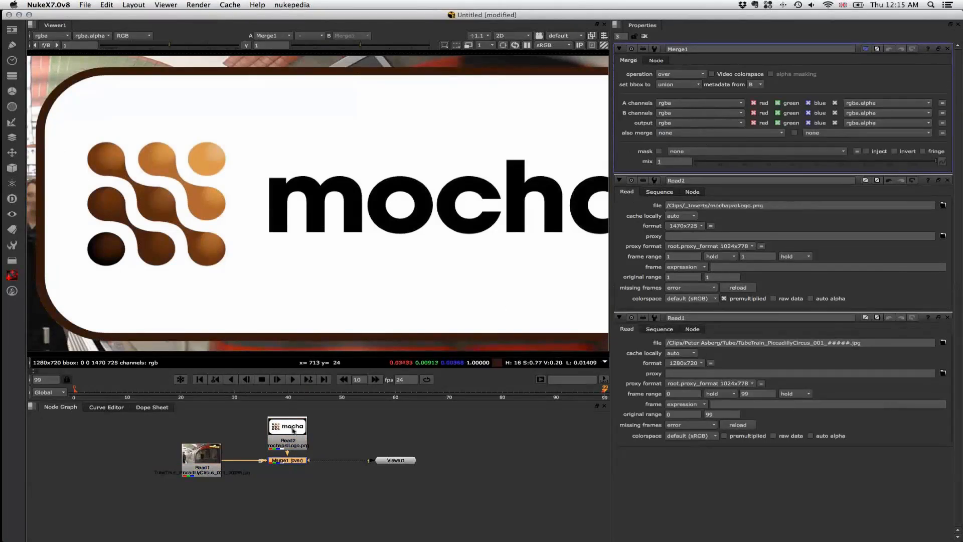
Make room between the logo and the Merge node and paste the exported corner pin between them.
drag(293, 427, 292, 409)
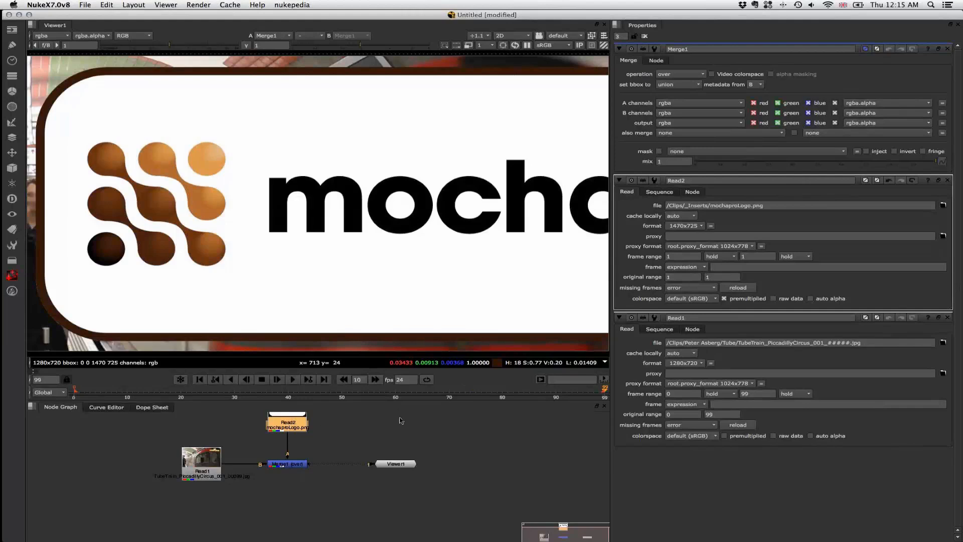
drag(412, 427, 419, 459)
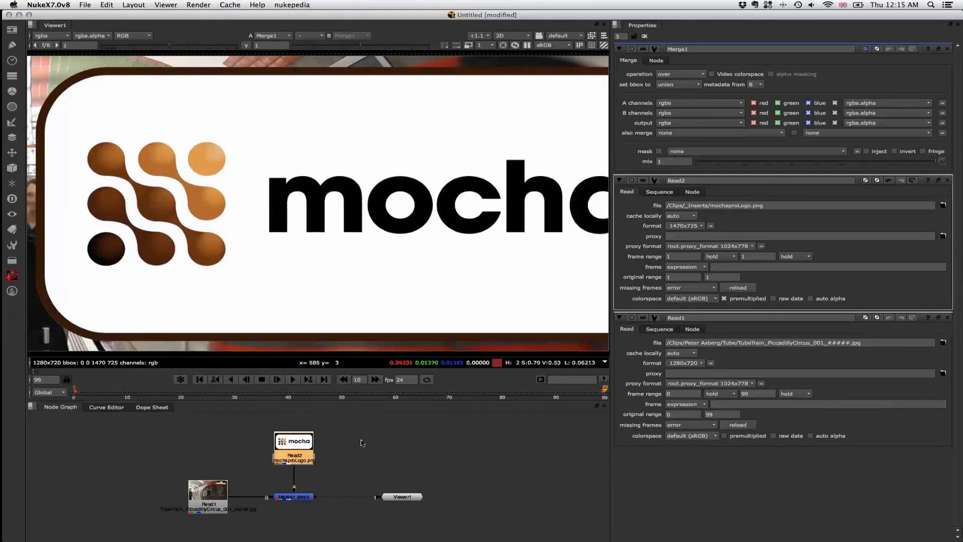
key(ctrl+v)
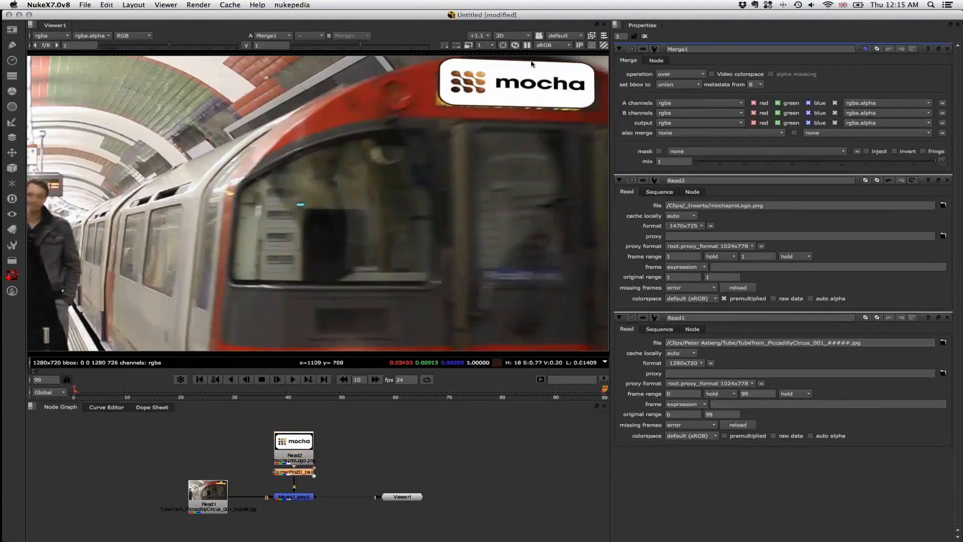
drag(307, 473, 317, 472)
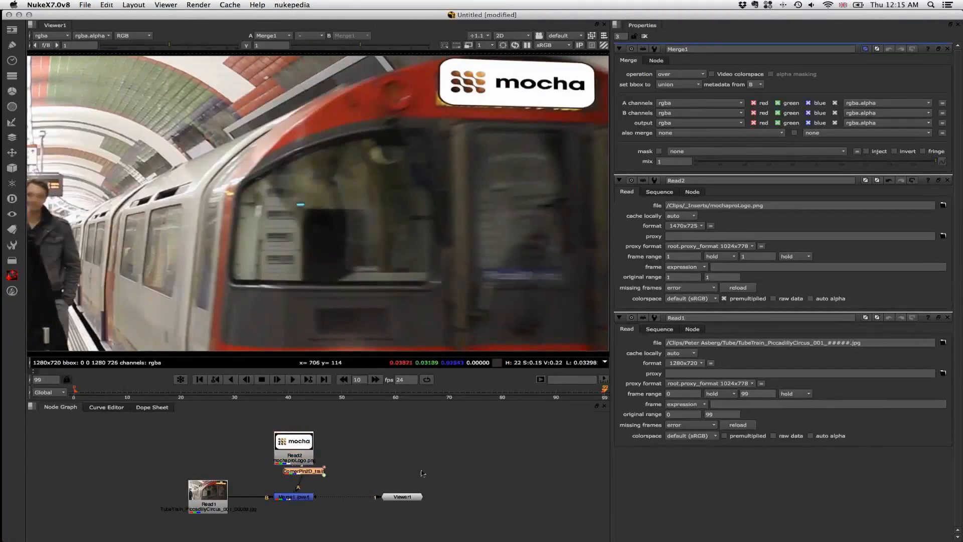
Undo the last change, open the pasted corner pin's properties and scrub the clip to frame 91 to check the logo's fit.
key(ctrl+z)
double_click(308, 470)
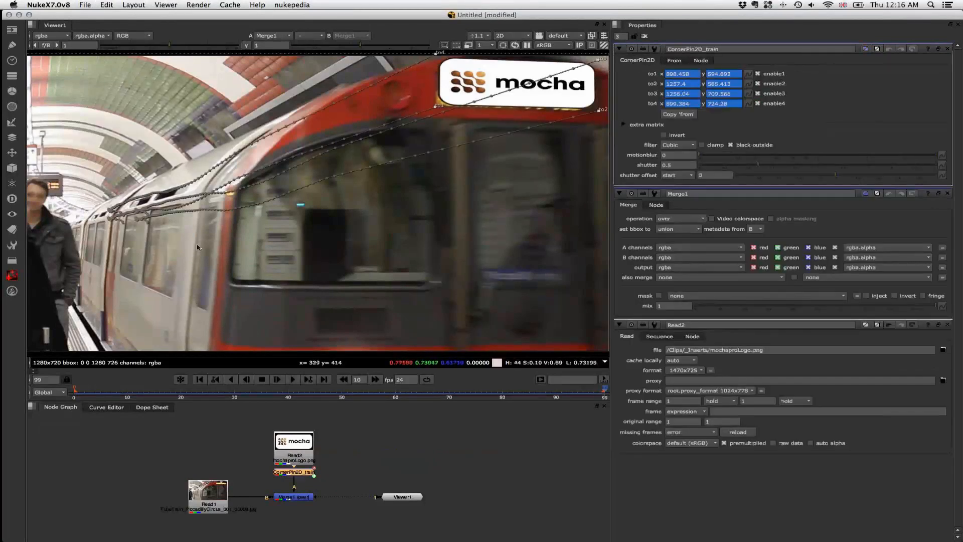
click(572, 389)
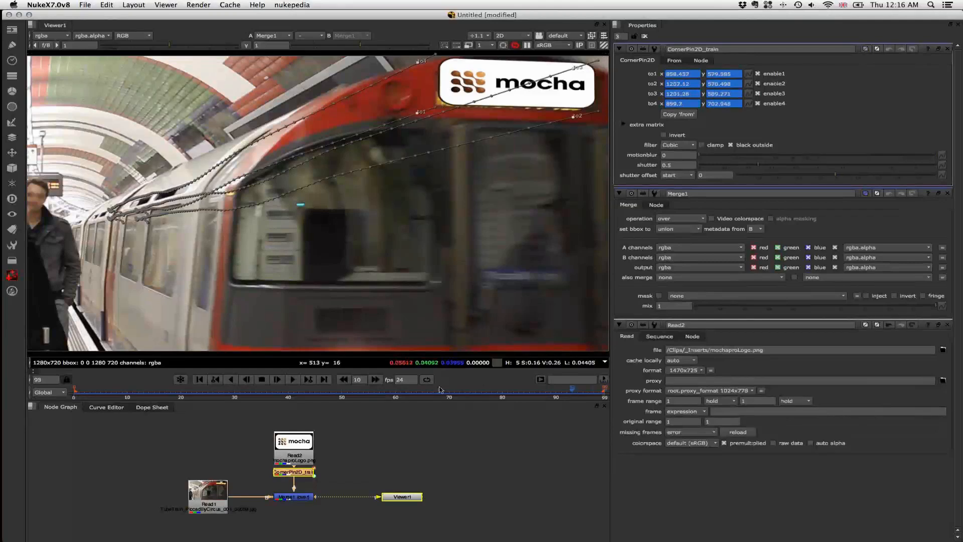
mouse_move(440, 390)
mouse_down()
mouse_move(132, 391)
mouse_move(576, 393)
mouse_move(234, 401)
mouse_move(561, 390)
mouse_up()
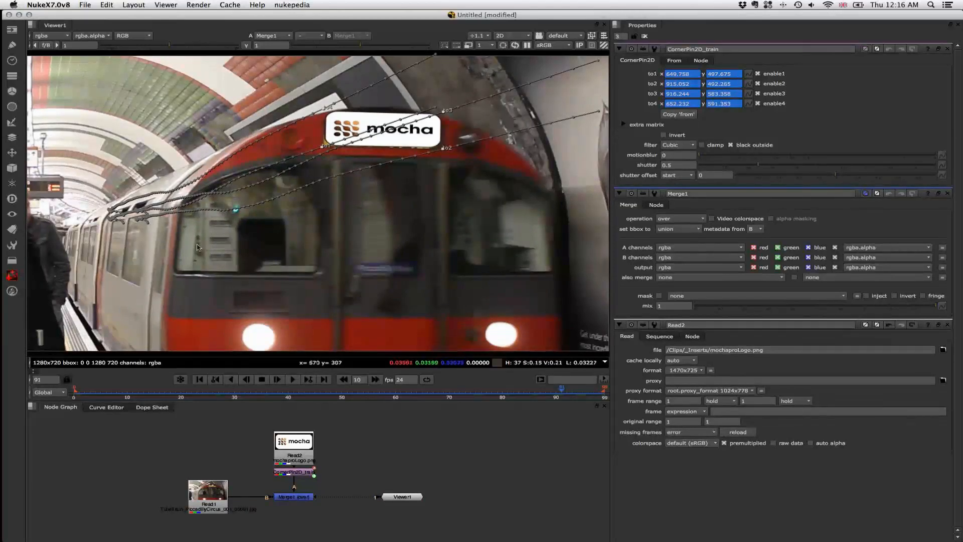
Pull the CornerPin2D_train node out from between the logo and the Merge, leaving it disconnected beside them.
drag(300, 473, 316, 480)
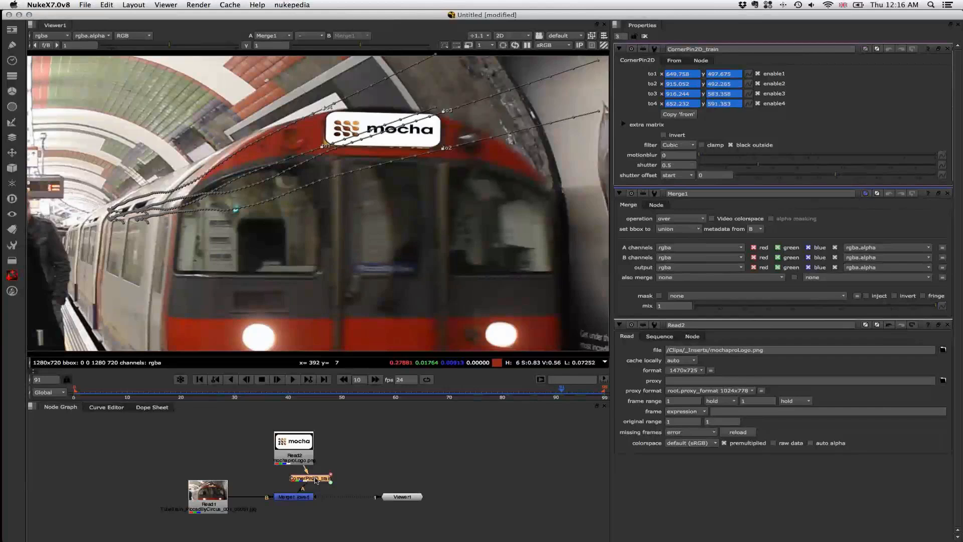
key(super+c)
drag(316, 480, 393, 443)
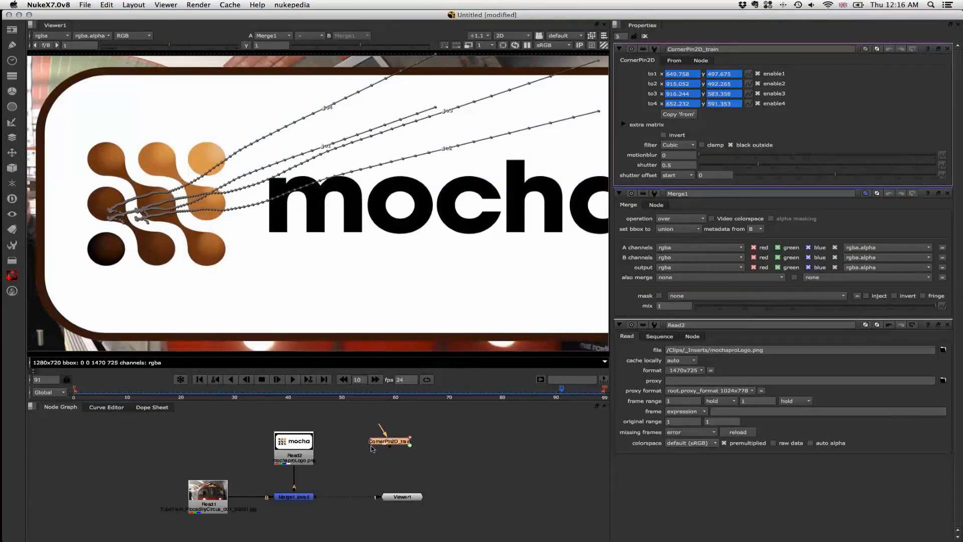
mouse_move(397, 442)
mouse_down()
mouse_move(383, 446)
mouse_move(386, 439)
mouse_up()
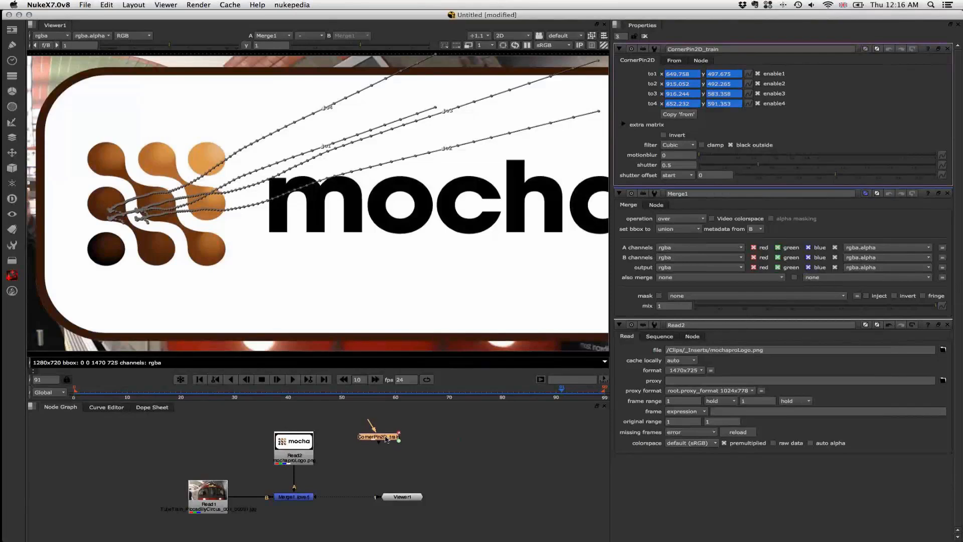
Convert the corner pin into a tracker with cornerPinToTracker, close the corner pin's properties and space the two nodes apart.
click(293, 5)
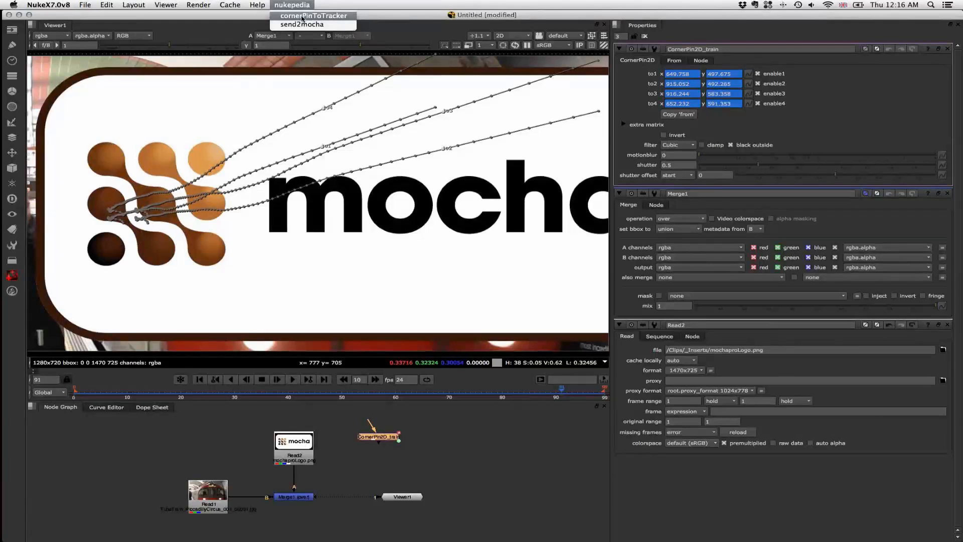
click(302, 17)
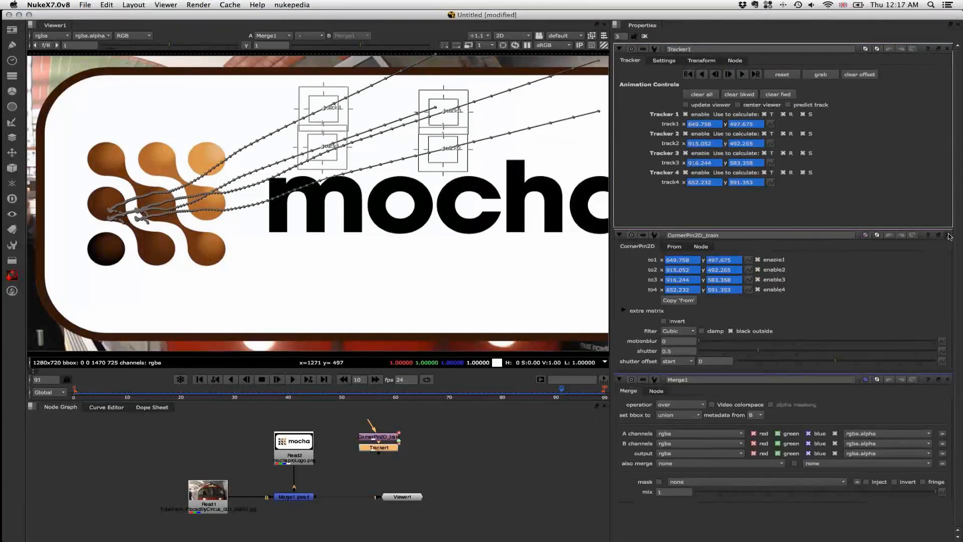
click(947, 234)
mouse_move(382, 437)
mouse_down()
mouse_move(383, 422)
mouse_move(379, 453)
mouse_up()
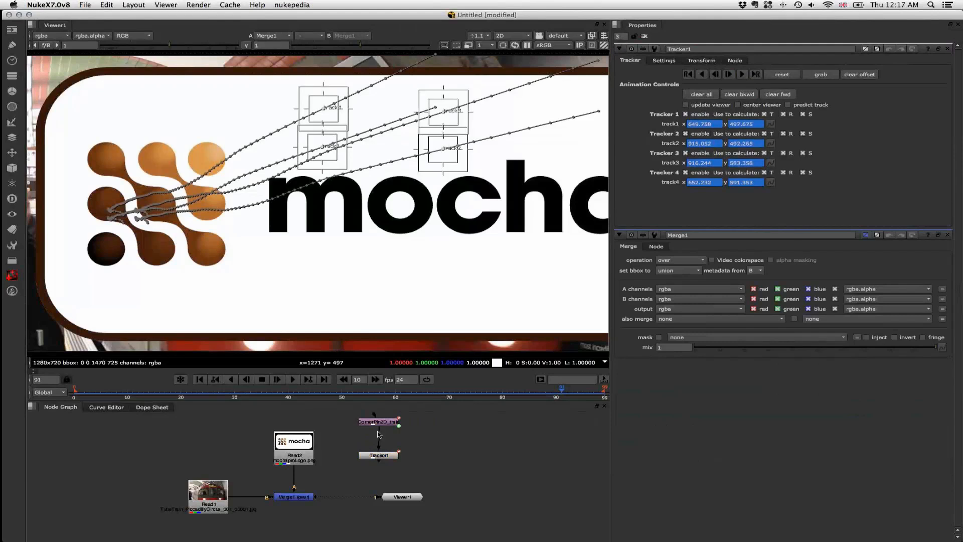
mouse_move(379, 453)
mouse_down()
mouse_move(417, 446)
mouse_move(373, 451)
mouse_up()
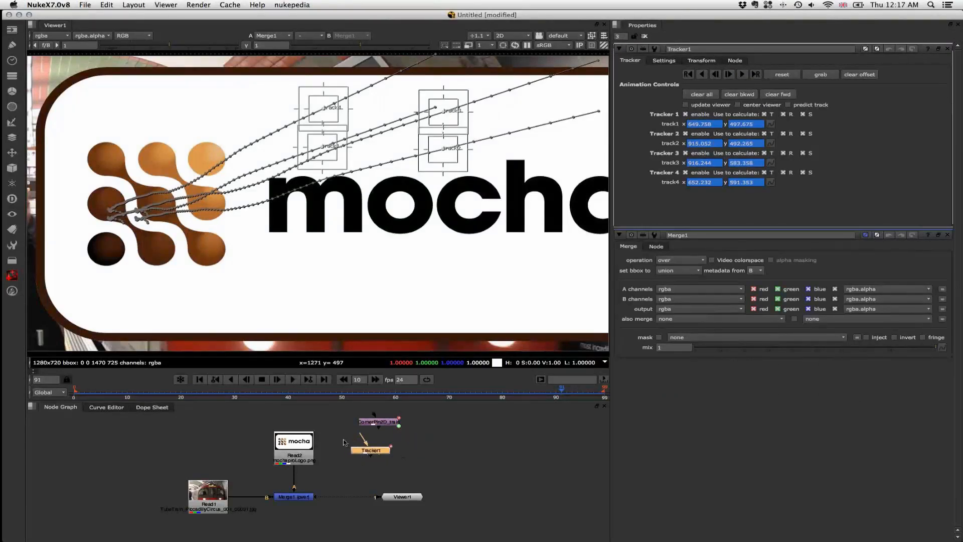
drag(376, 456, 396, 453)
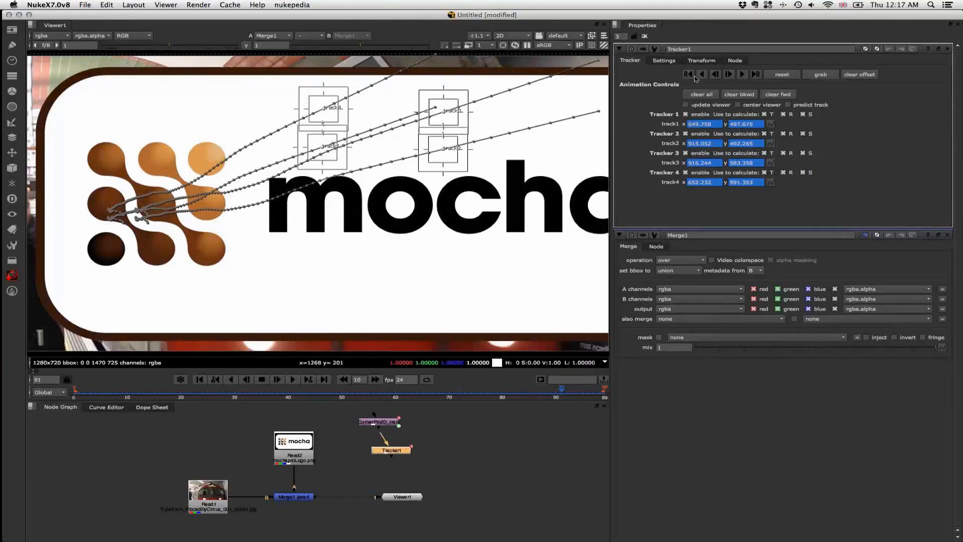
Review the converted tracker's transform options and keep it on match-move.
click(703, 61)
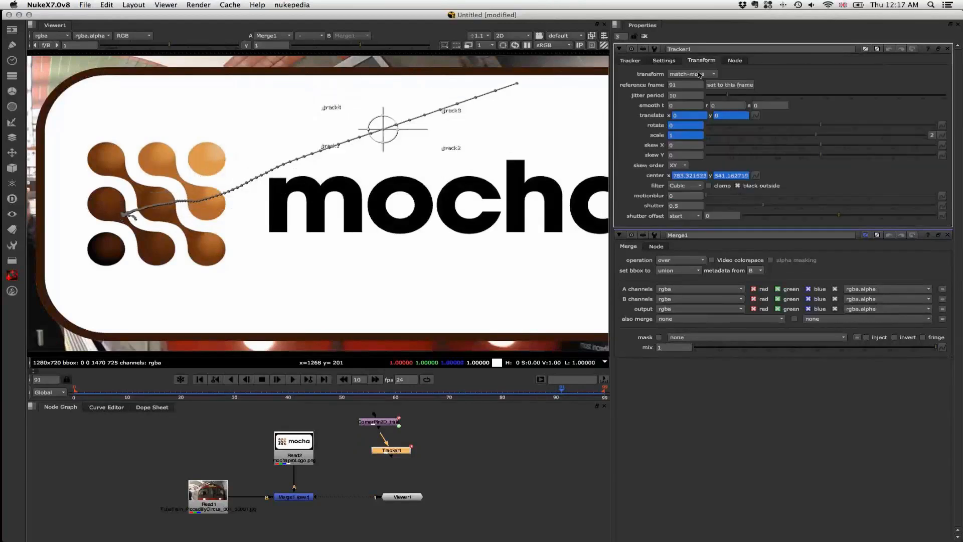
click(675, 74)
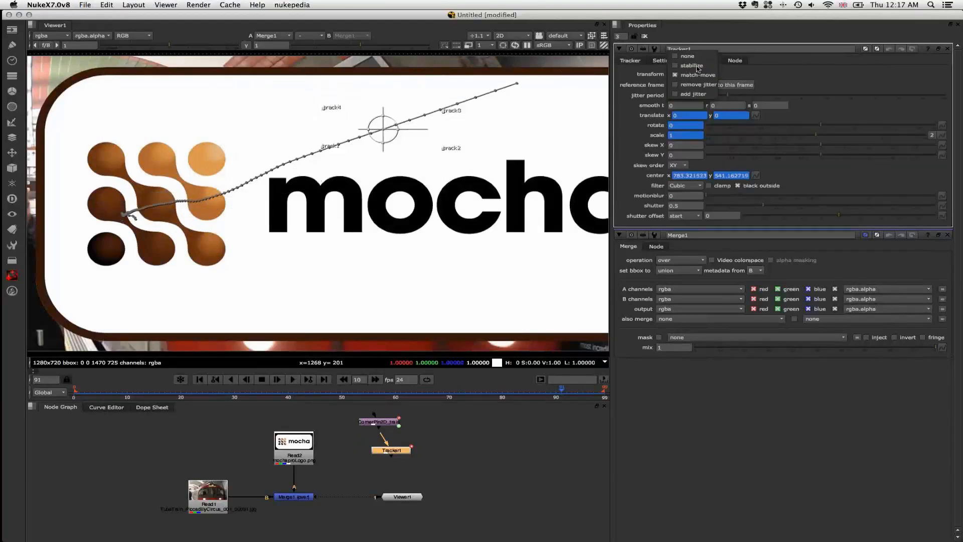
click(697, 74)
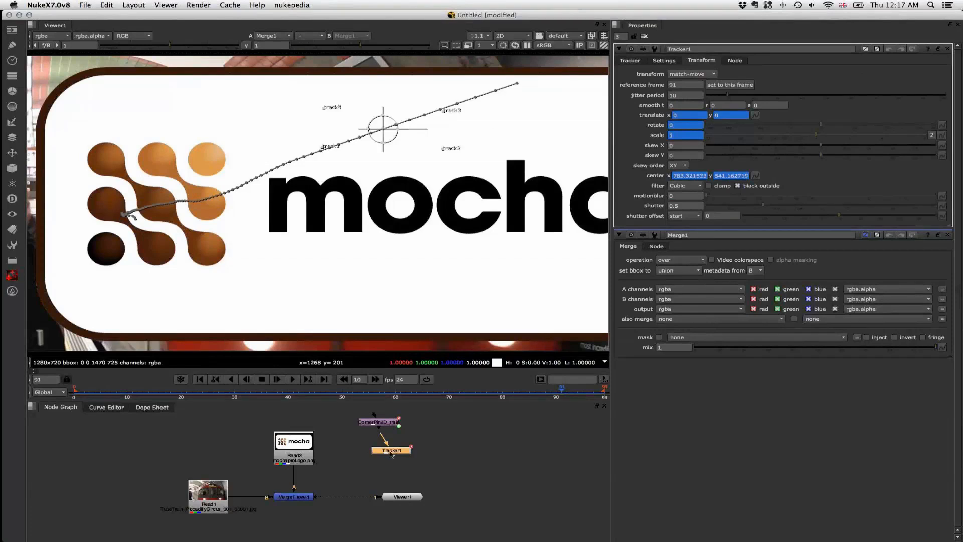
Insert the converted tracker between the logo and the Merge, and scrub to frame 66 to check the logo's motion.
drag(398, 451, 385, 451)
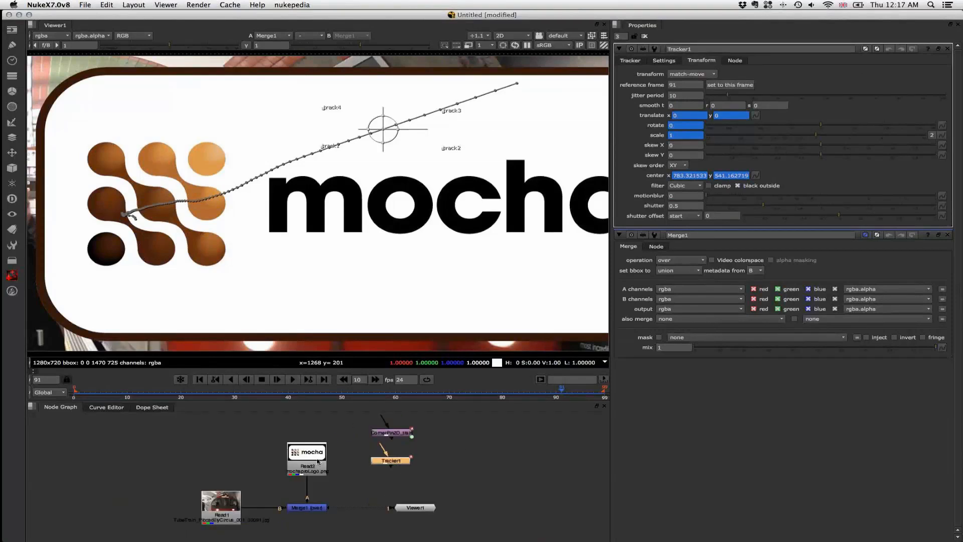
drag(317, 462, 322, 445)
drag(399, 461, 319, 459)
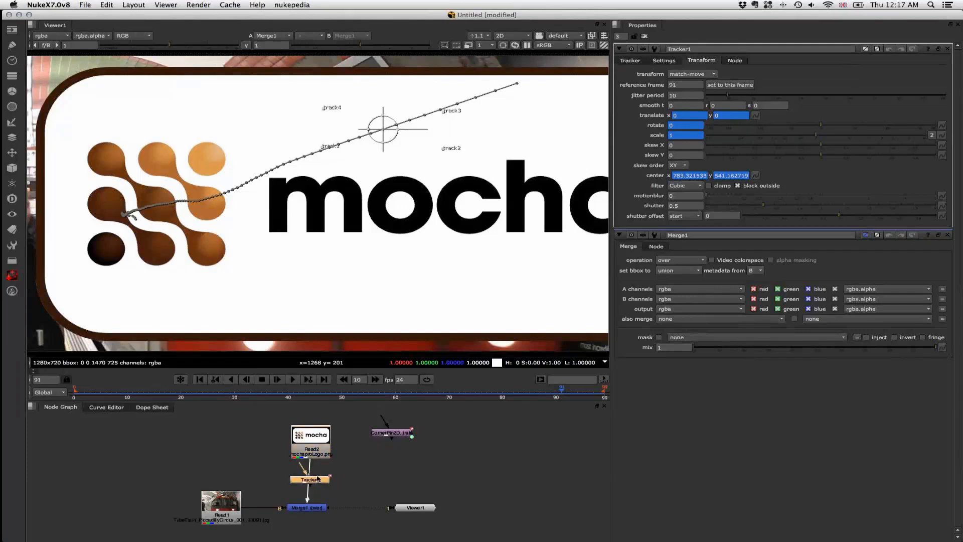
click(539, 391)
drag(503, 393, 429, 394)
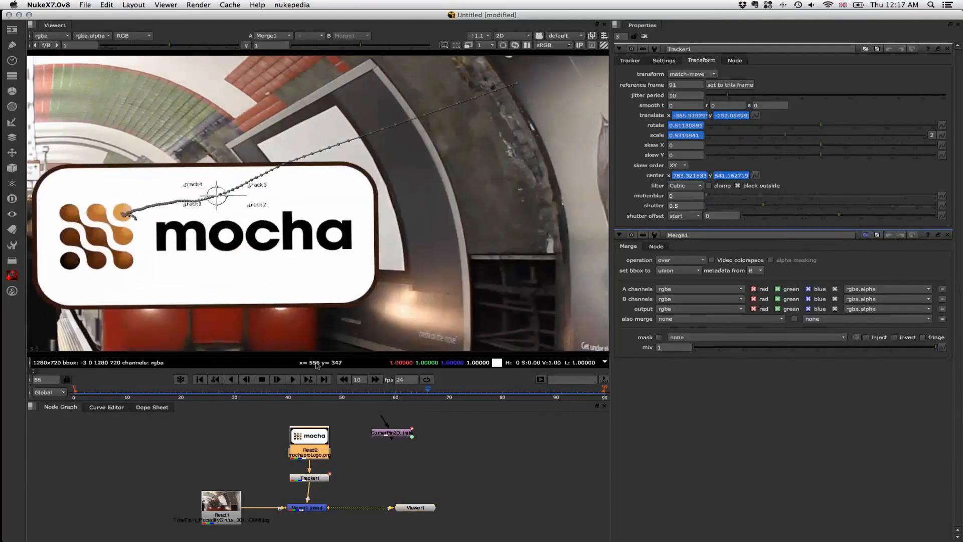
Delete the converted tracker from between the logo and the Merge.
click(424, 453)
click(307, 480)
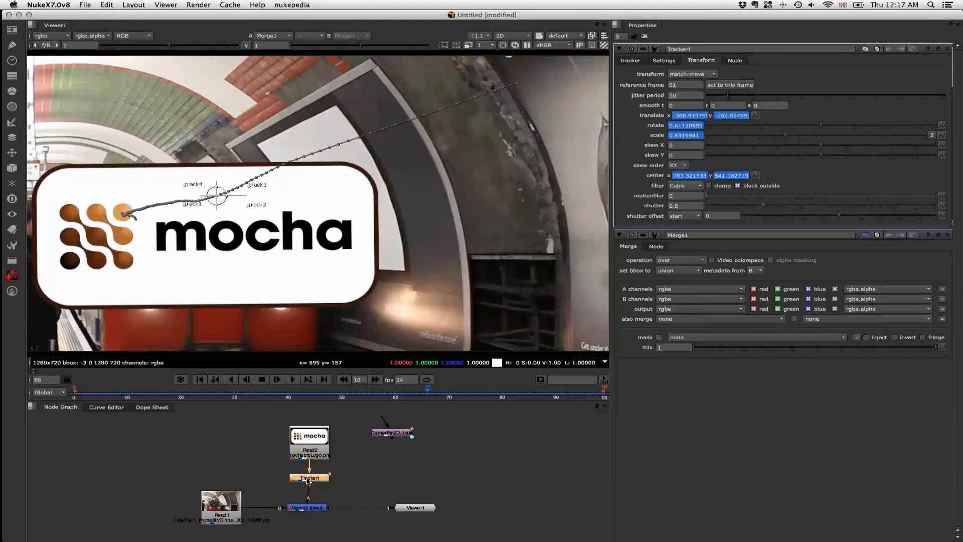
key(Delete)
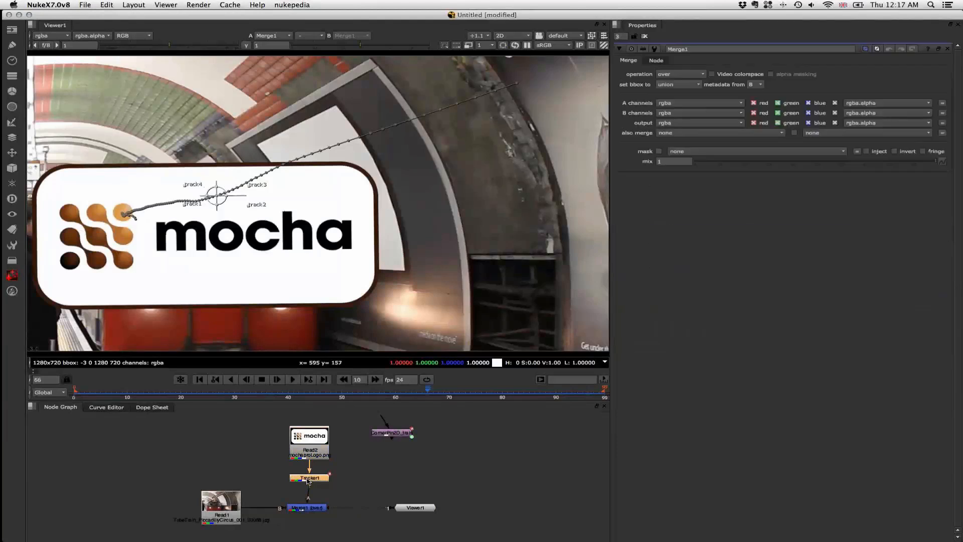
Create a new Tracker node, place it below the corner pin node and show its track list.
key(Tab)
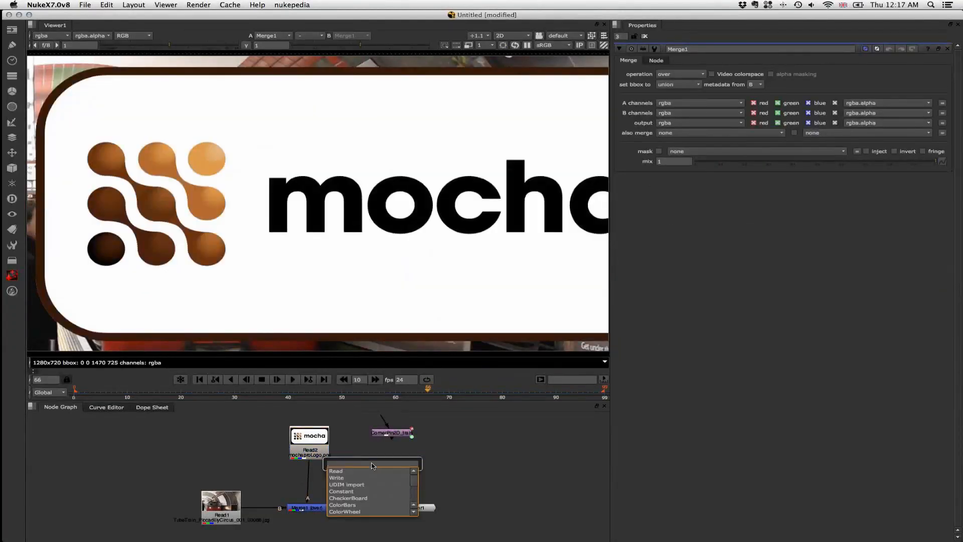
text(tracker)
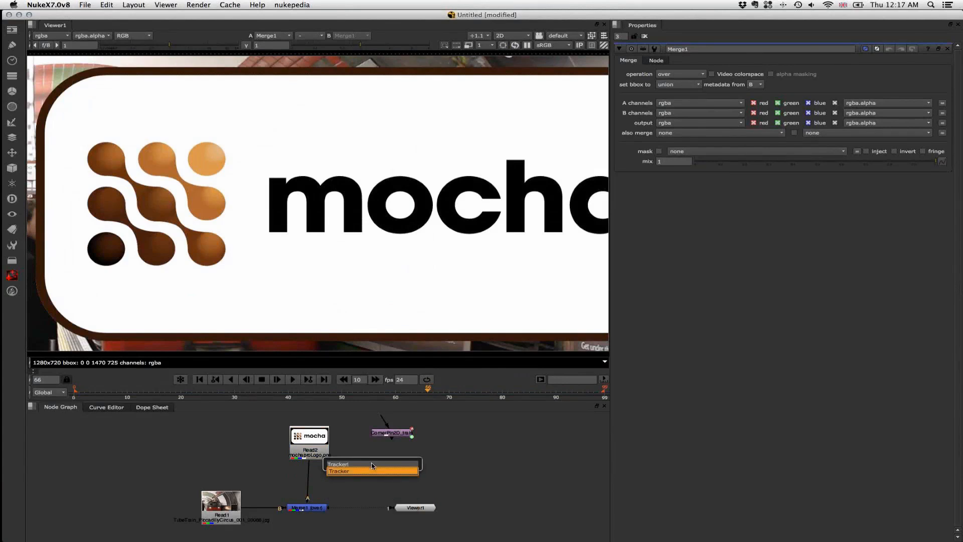
key(Return)
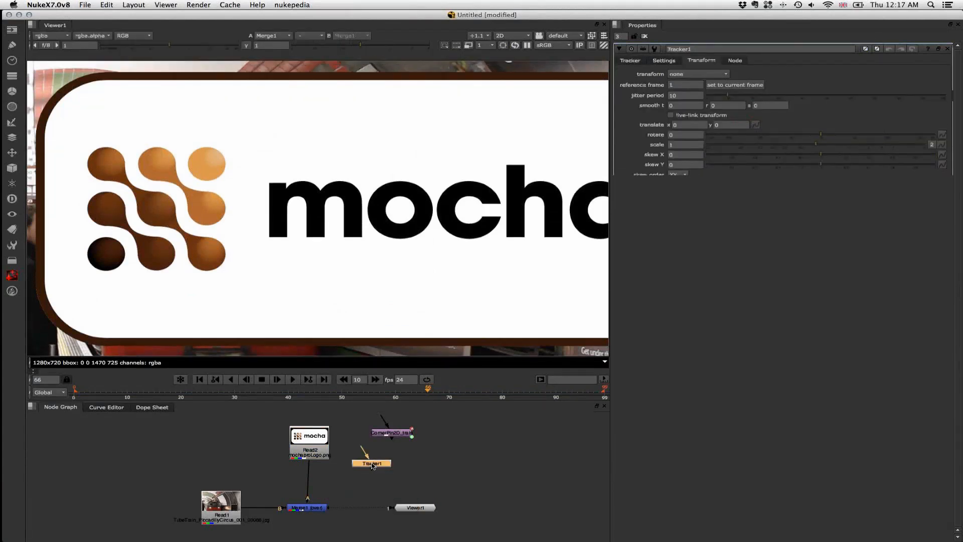
drag(372, 465, 394, 463)
click(633, 60)
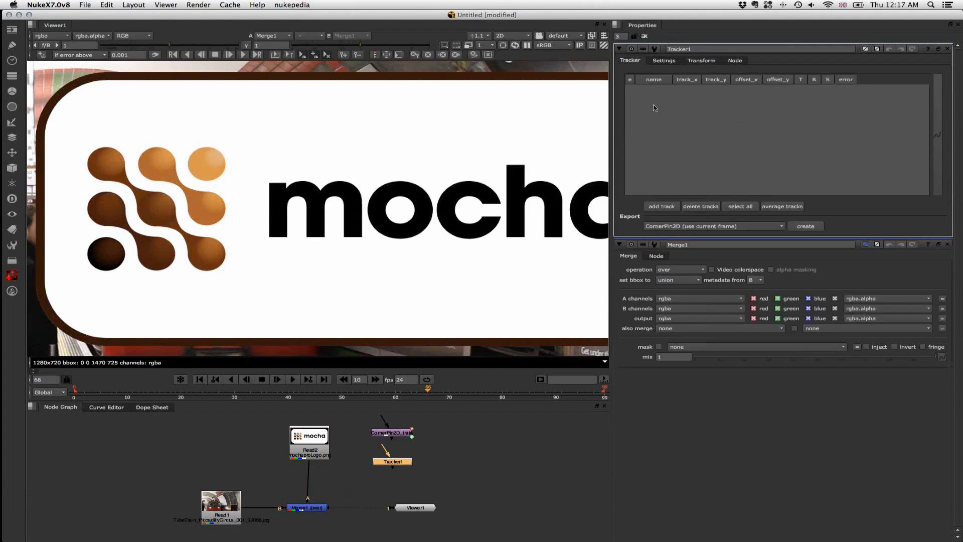
Add four tracks to the new Tracker node.
click(654, 208)
click(656, 208)
click(661, 209)
click(667, 210)
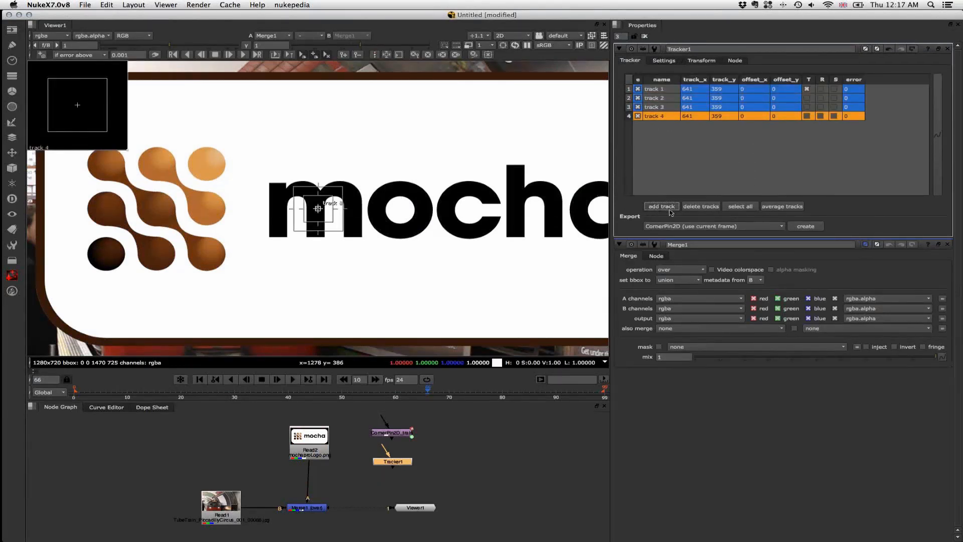
Select track 1 and open the CornerPin2D_train properties alongside the tracker's for comparison.
click(654, 89)
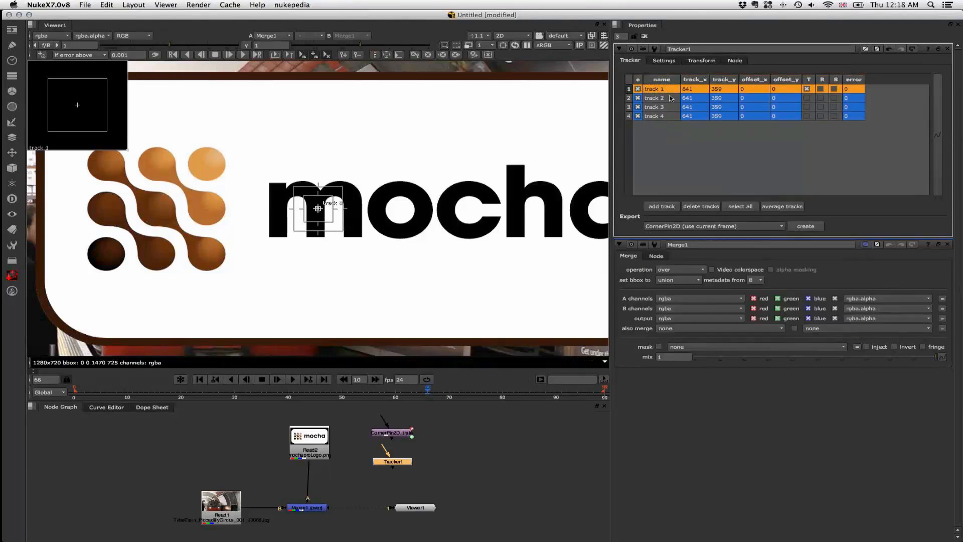
click(406, 433)
double_click(406, 433)
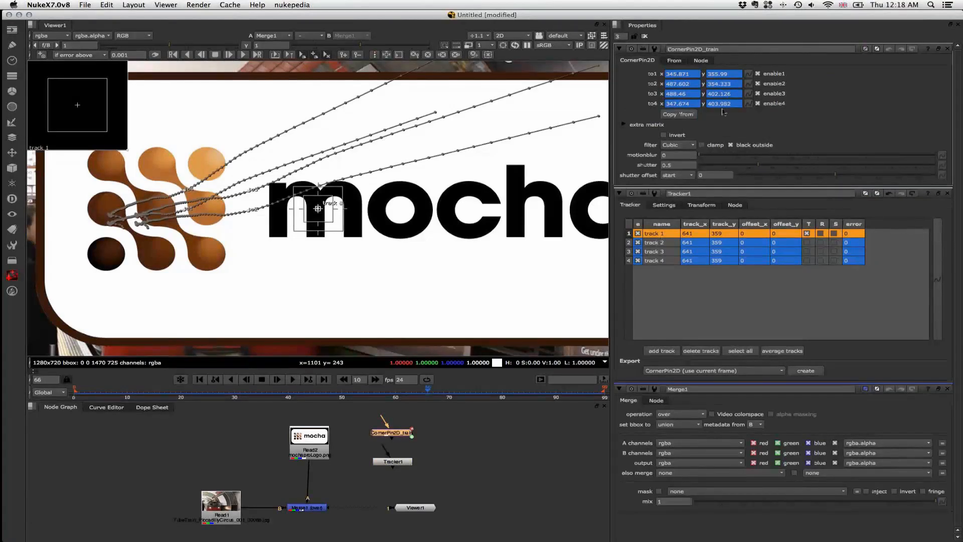
Import the ASCII file Tube_Track_Tracker1.txt from the Tube folder into track 1's position.
right_click(673, 236)
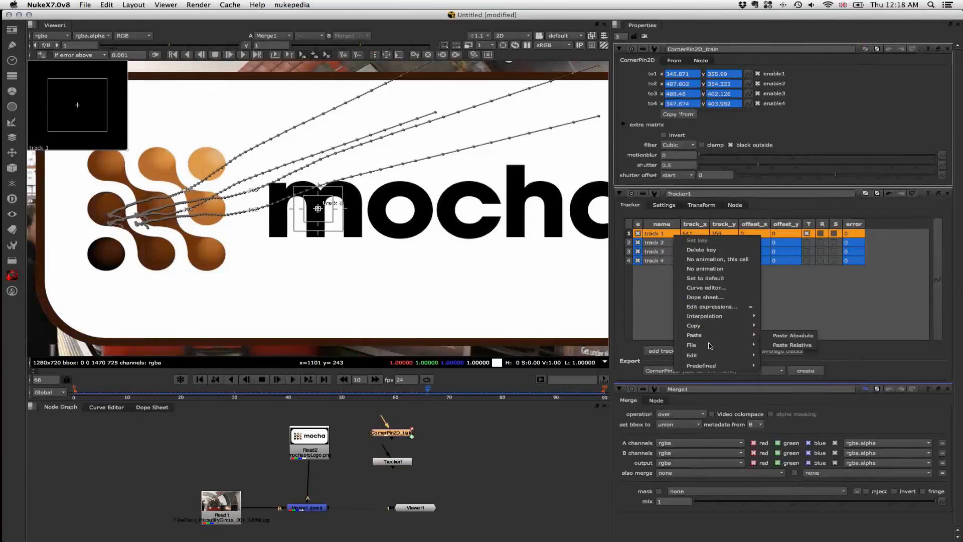
mouse_move(710, 346)
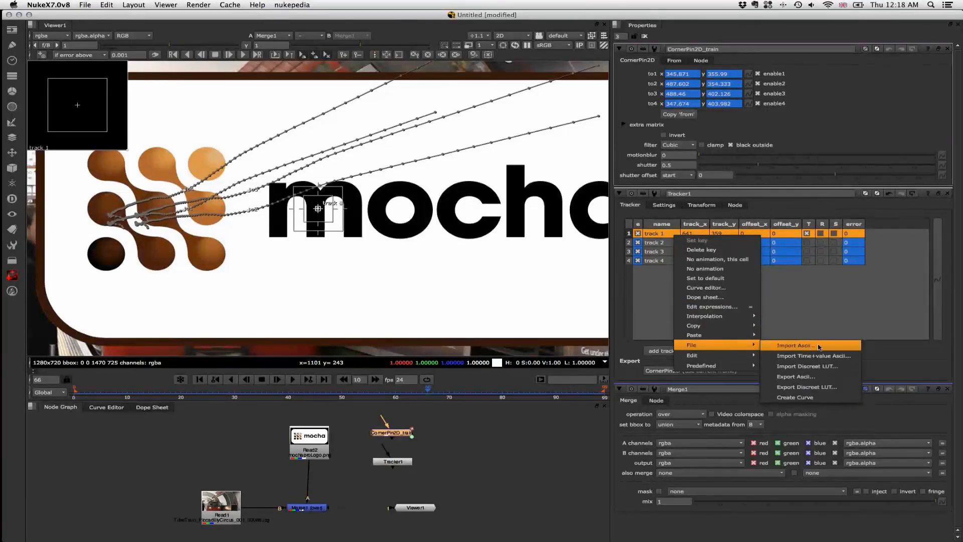
click(819, 346)
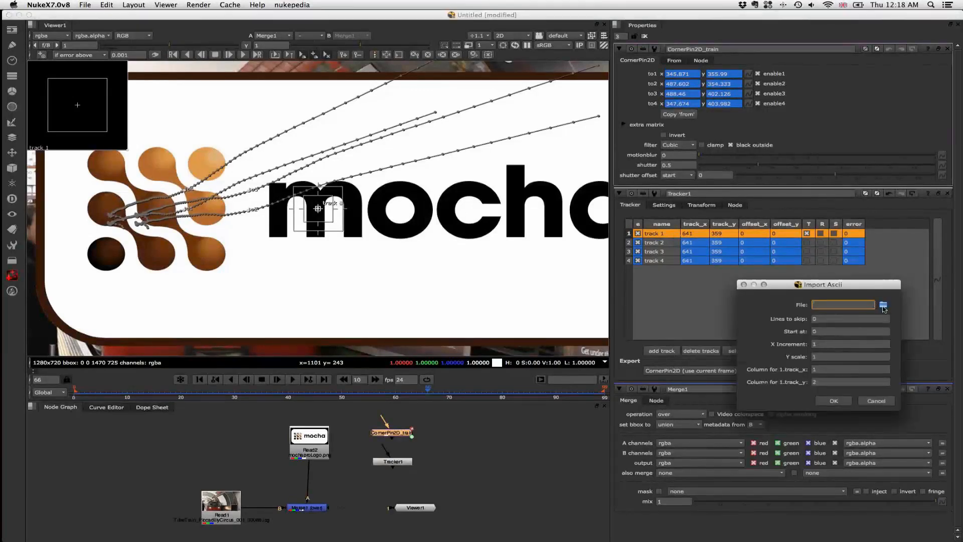
click(884, 306)
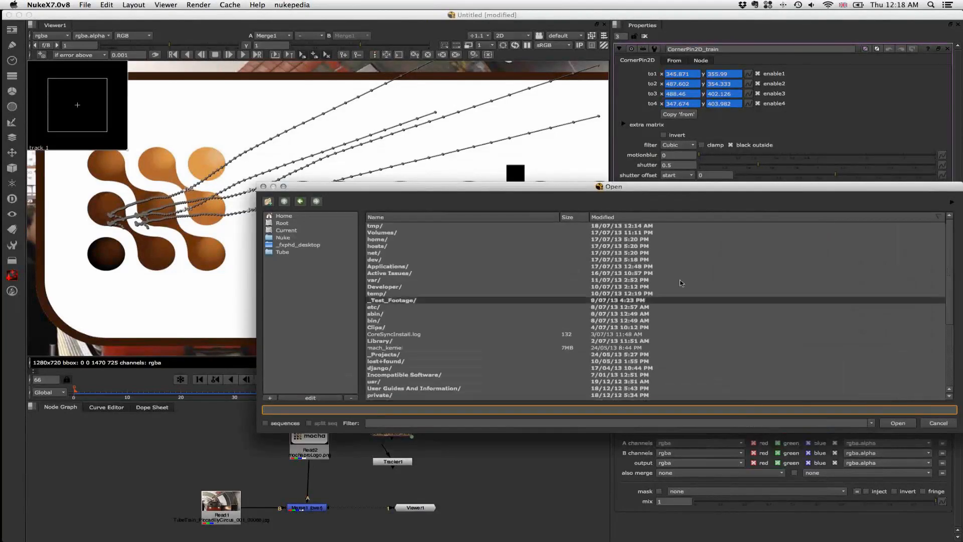
click(295, 253)
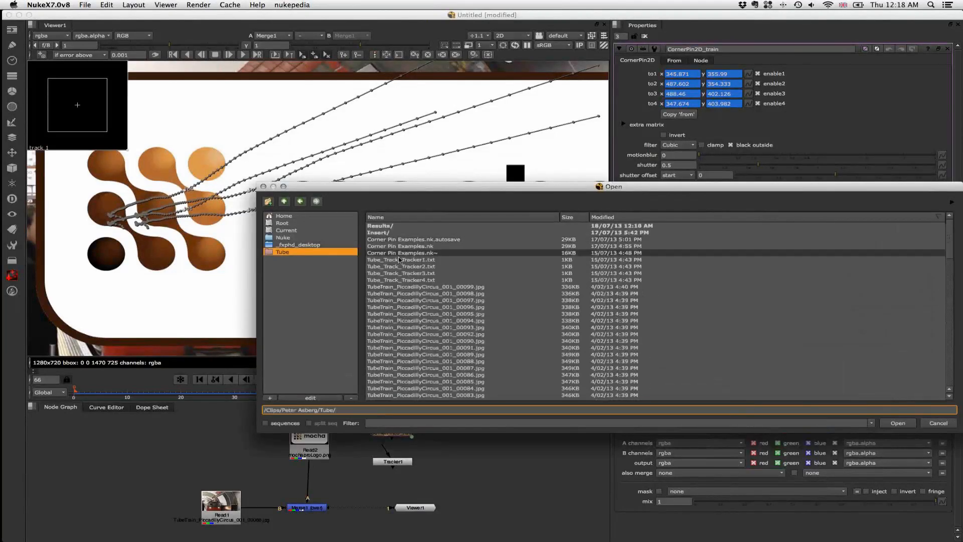
click(392, 259)
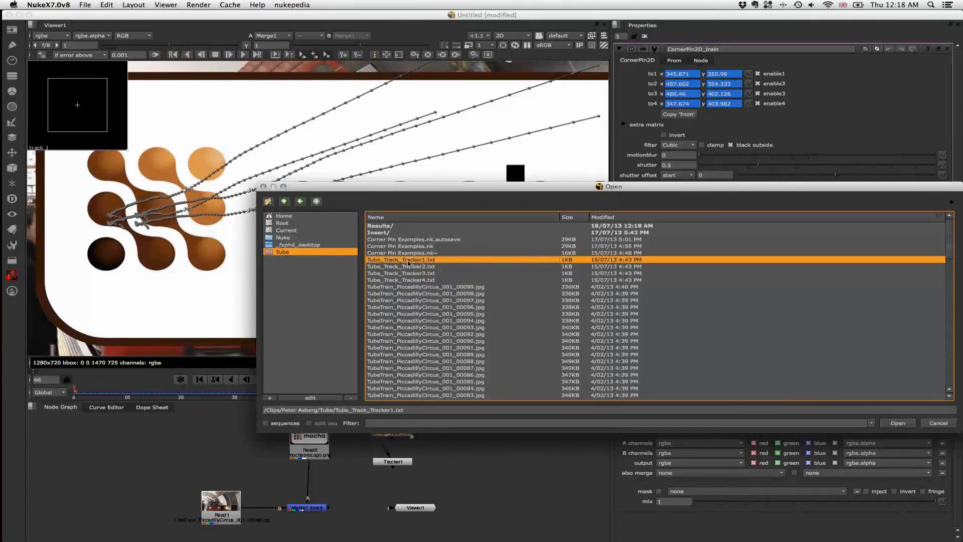
click(897, 423)
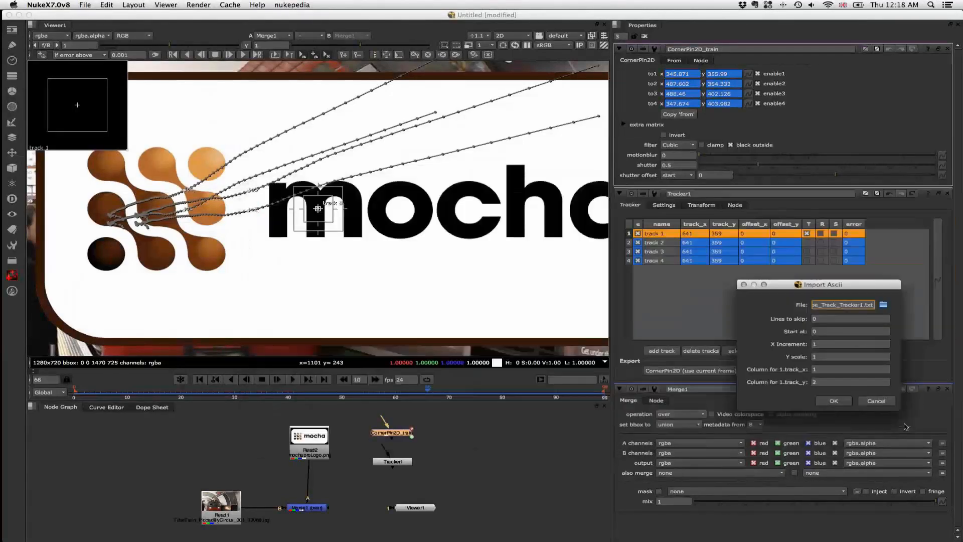
click(835, 400)
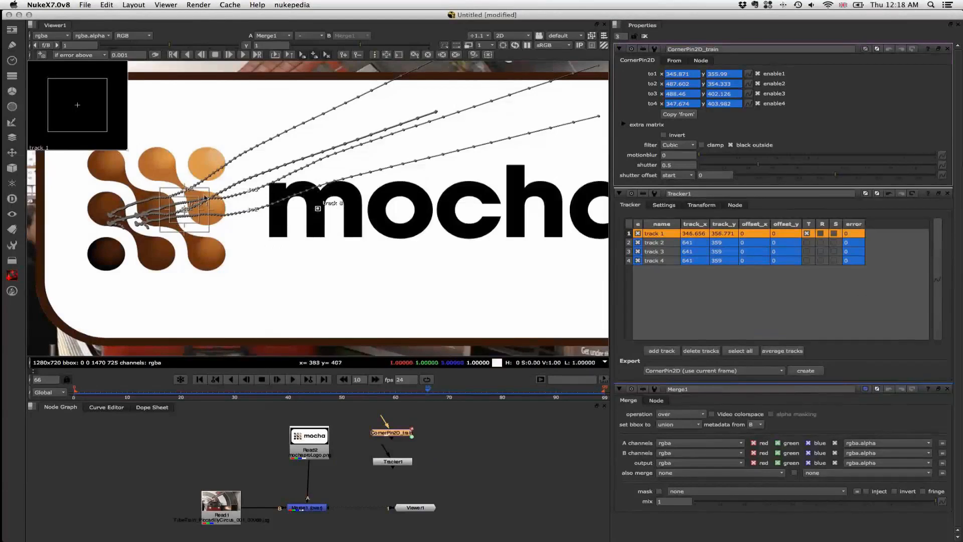
Import the ASCII file Tube_Track_Tracker2.txt into track 2's position.
click(660, 244)
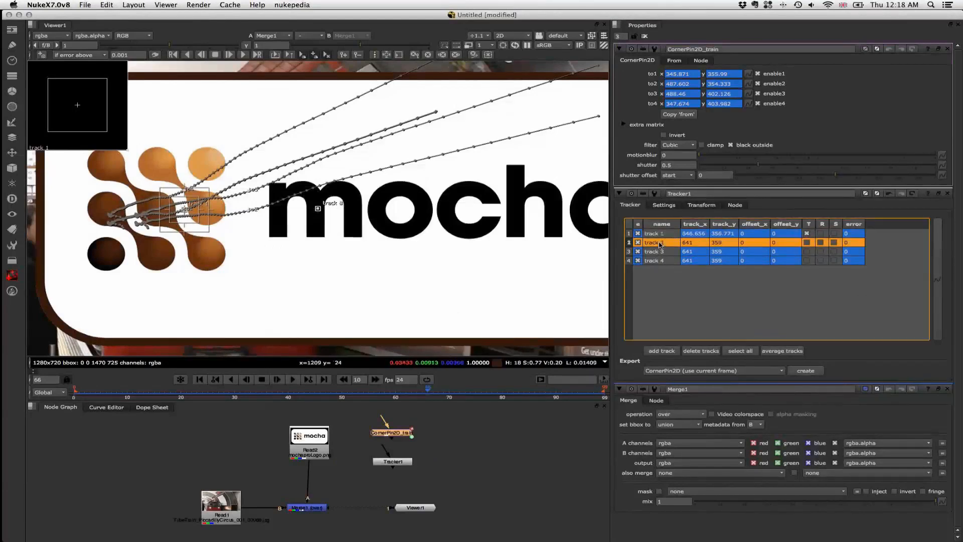
right_click(660, 244)
mouse_move(717, 324)
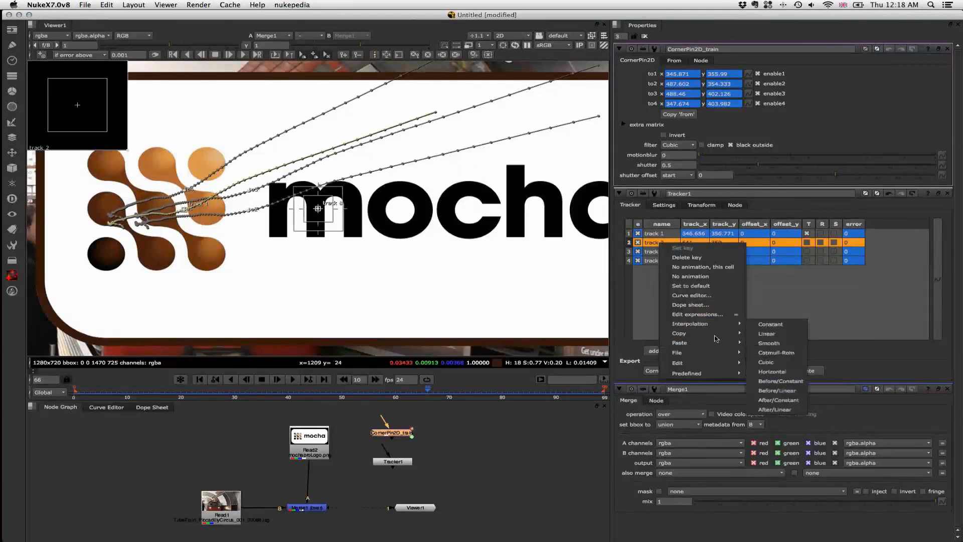
mouse_move(715, 354)
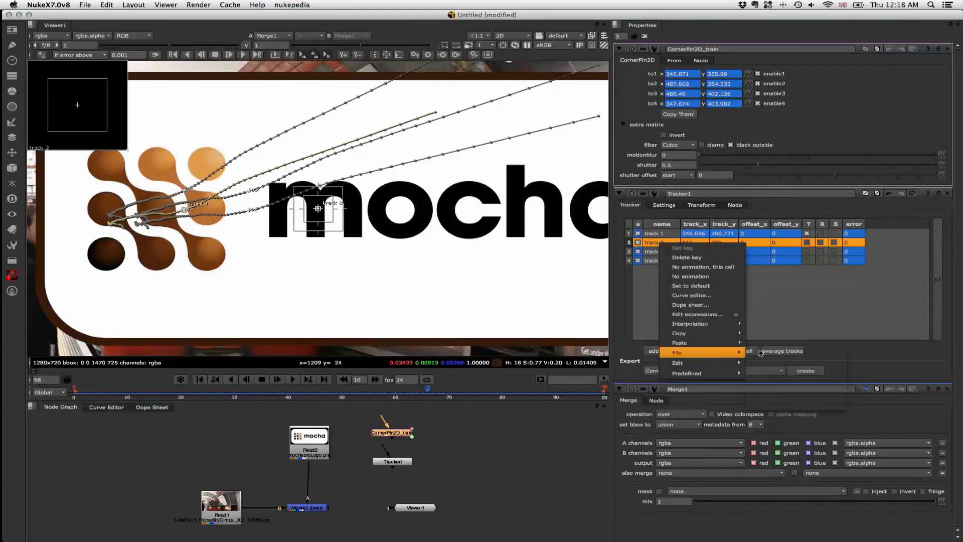
click(775, 353)
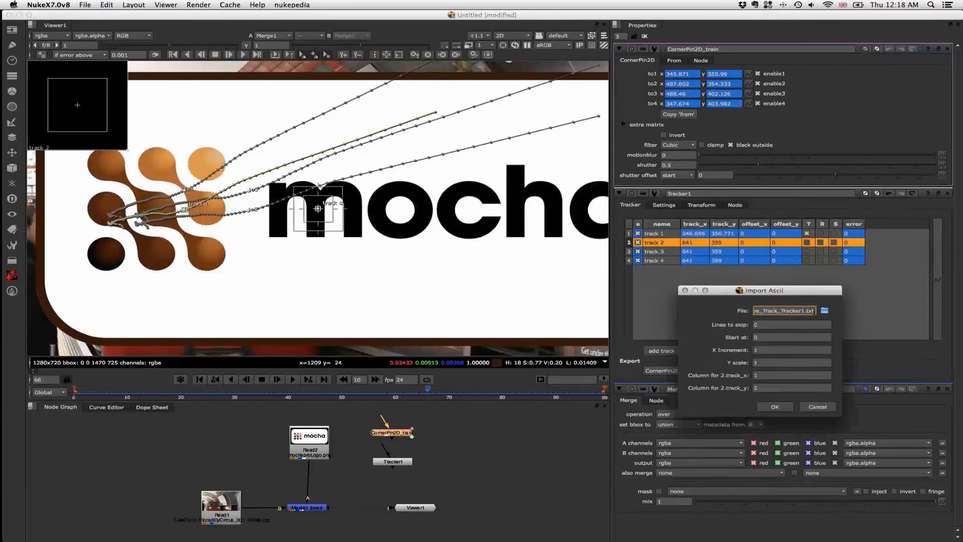
click(808, 311)
key(BackSpace)
text(2)
click(774, 407)
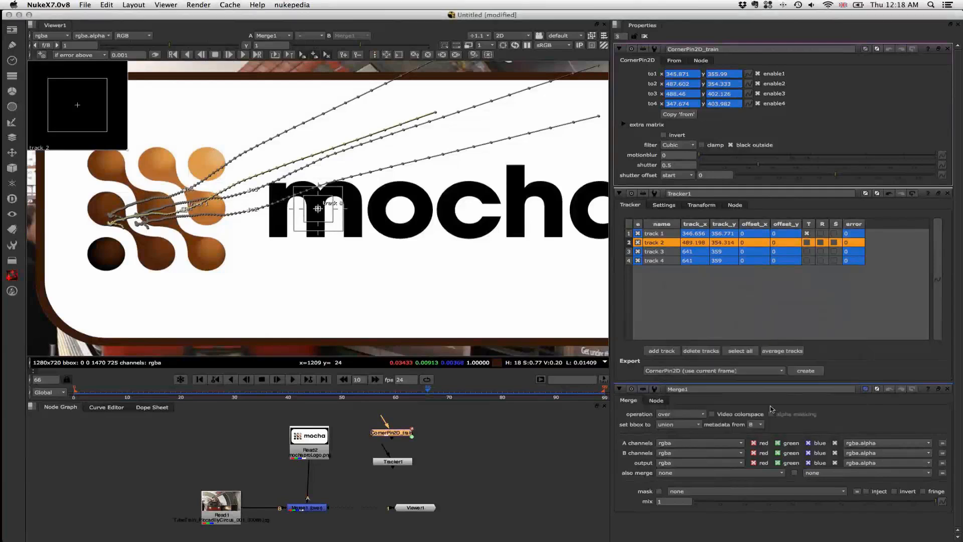
Compare tracks 1 and 2 by selecting them, check the train layer in mocha Pro and return to Nuke.
click(653, 240)
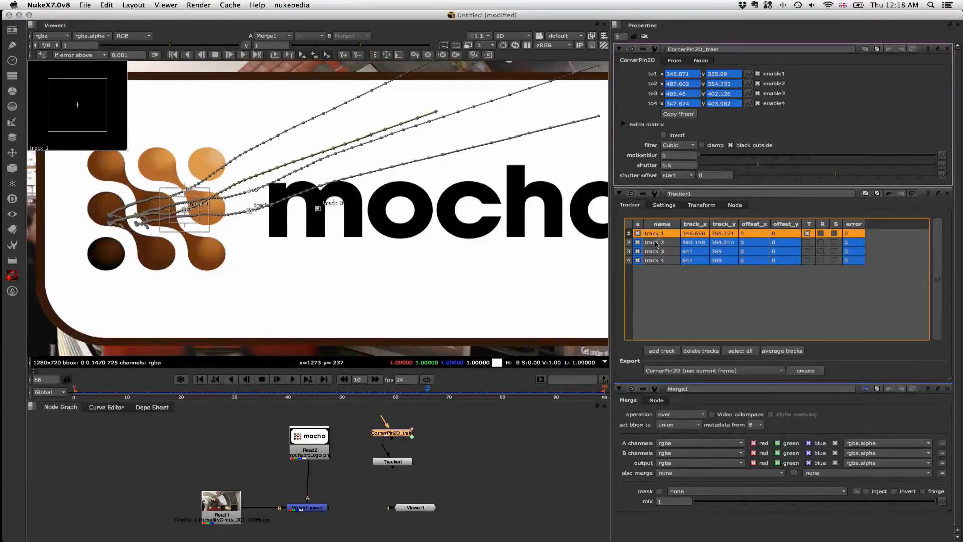
shift+click(655, 243)
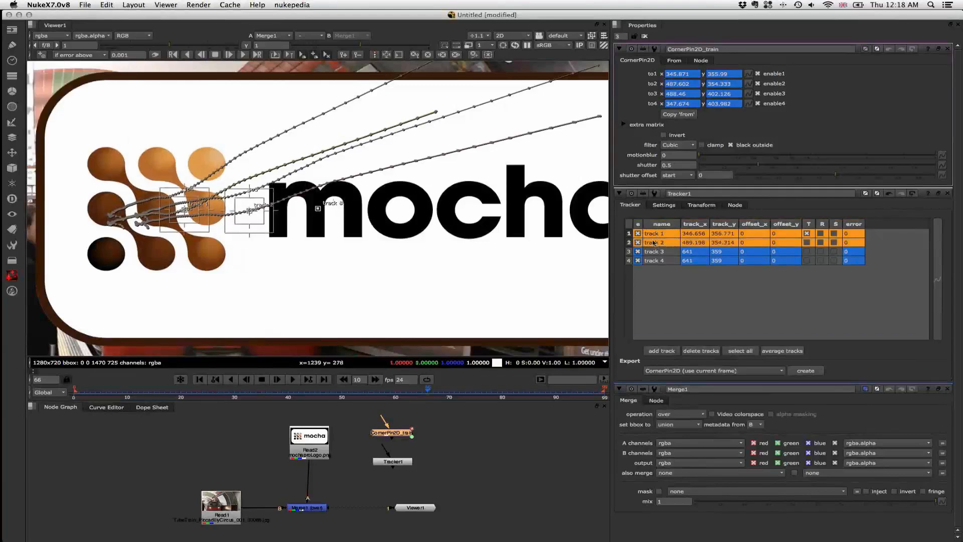
click(659, 235)
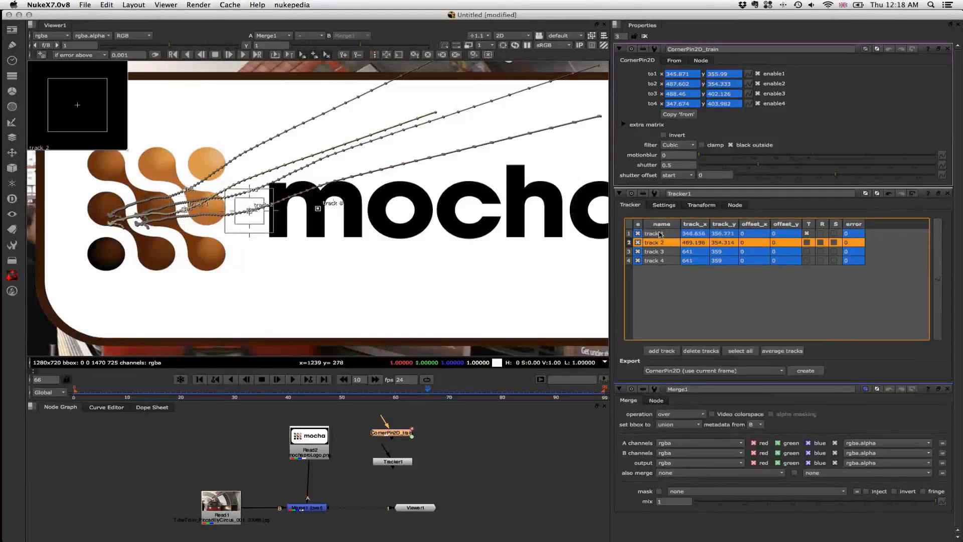
click(657, 243)
key(super+Tab)
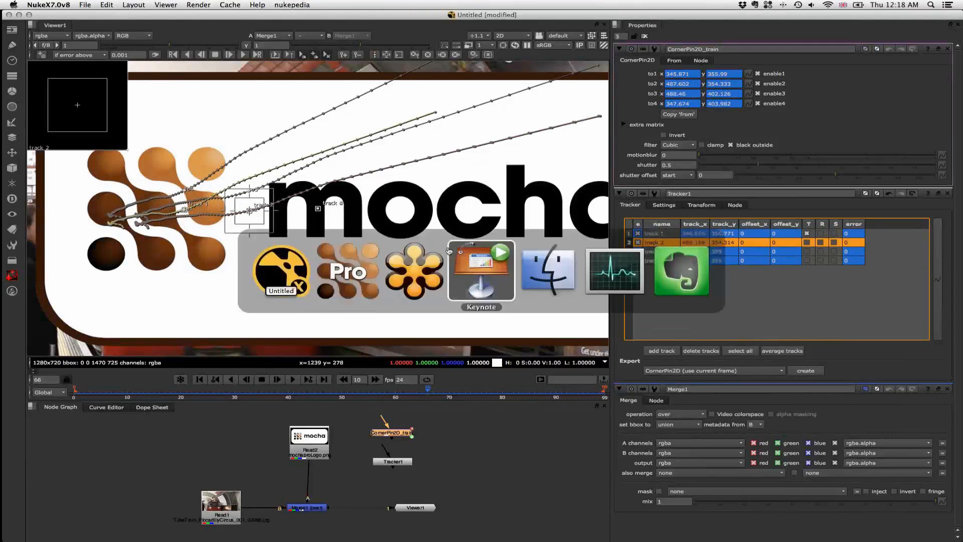
click(361, 258)
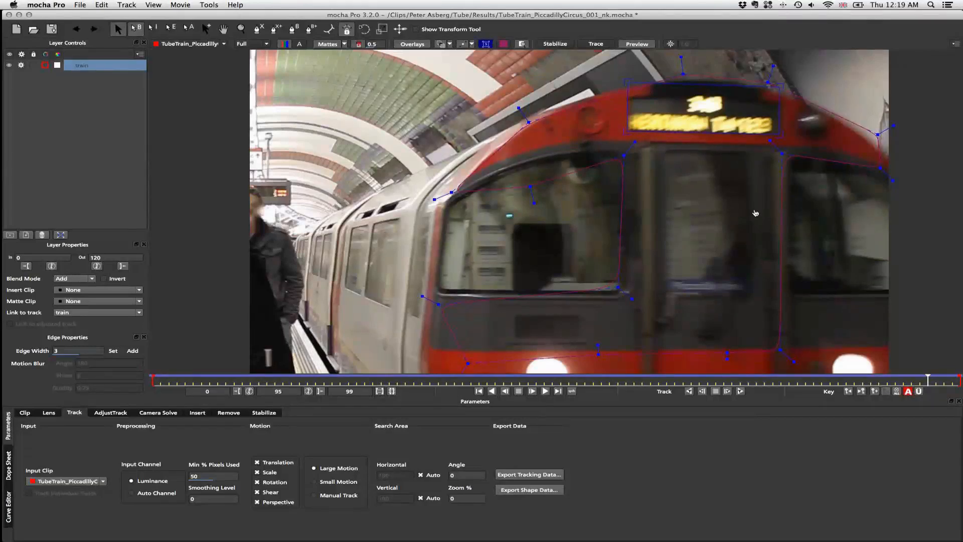
key(super+Tab)
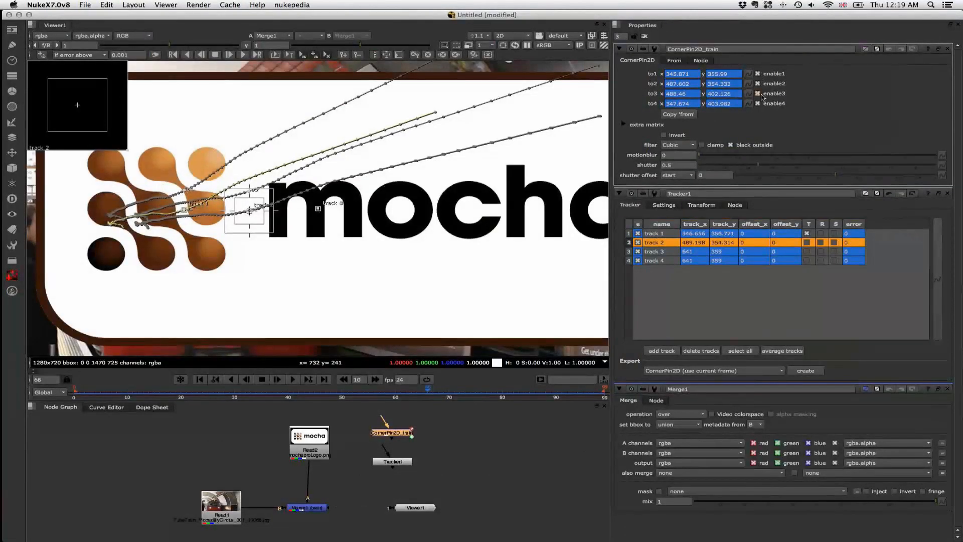
Copy the animation of the to3 corner in CornerPin2D_train and paste it into track 3 of the Tracker.
click(747, 94)
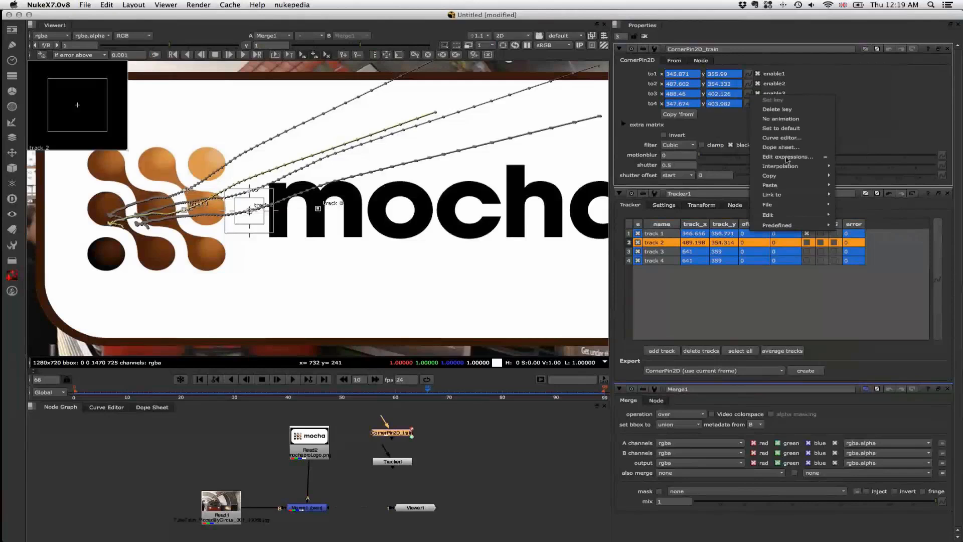
mouse_move(792, 176)
click(864, 186)
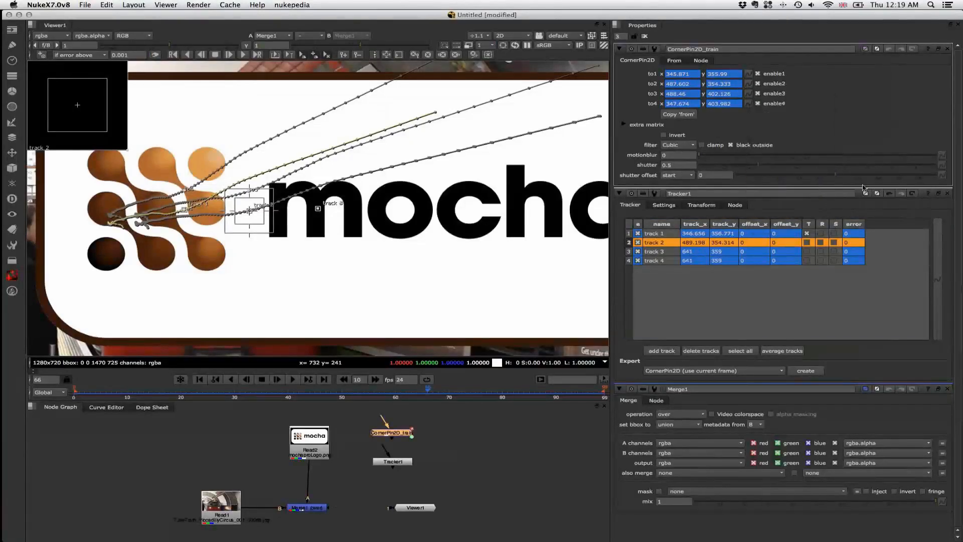
click(666, 253)
right_click(666, 253)
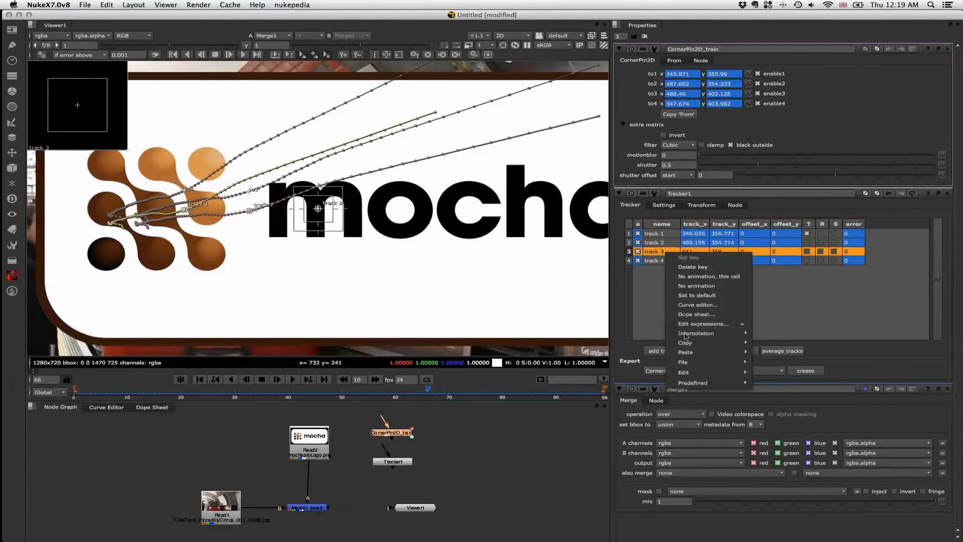
mouse_move(737, 352)
click(793, 354)
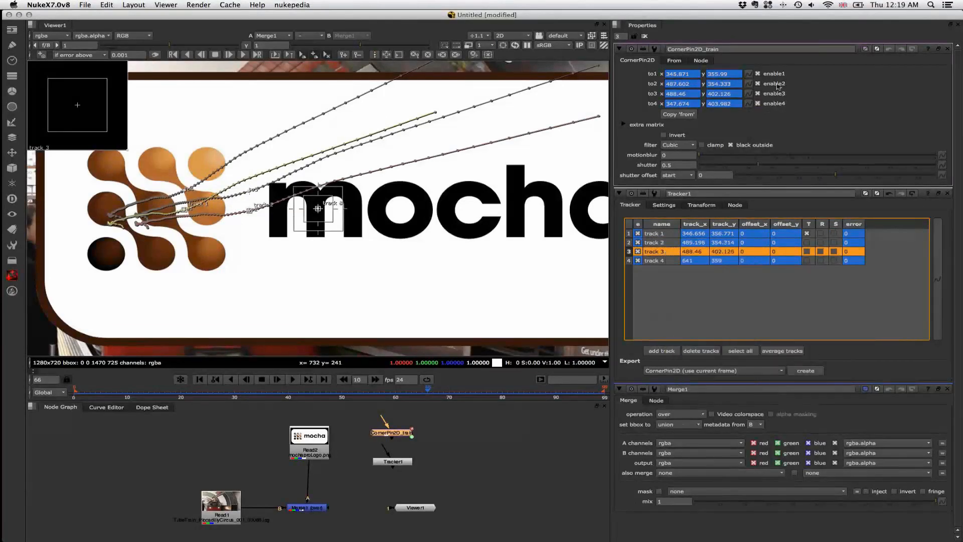
Copy the animation of the to4 corner in CornerPin2D_train and paste it into track 4 of the Tracker.
click(749, 103)
mouse_move(797, 185)
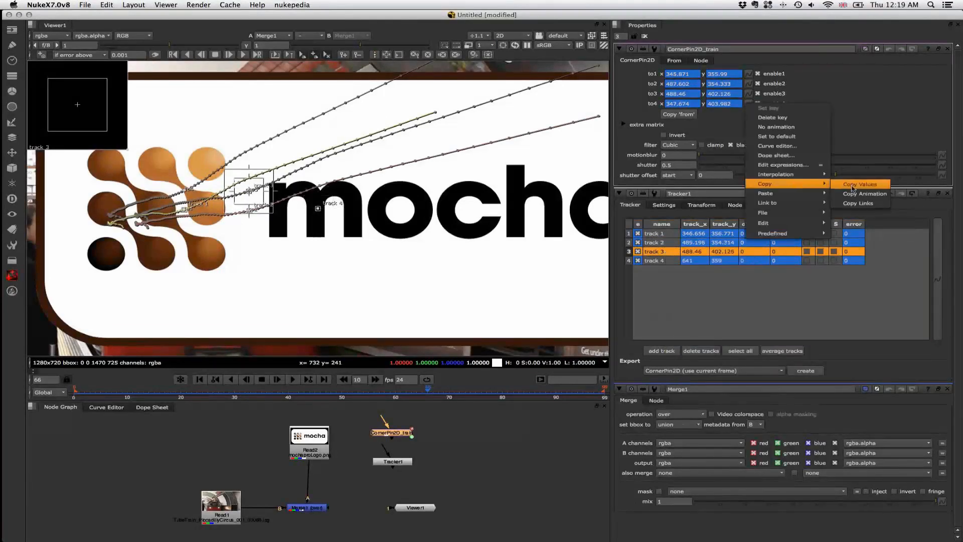
click(859, 194)
click(696, 250)
right_click(663, 262)
mouse_move(735, 360)
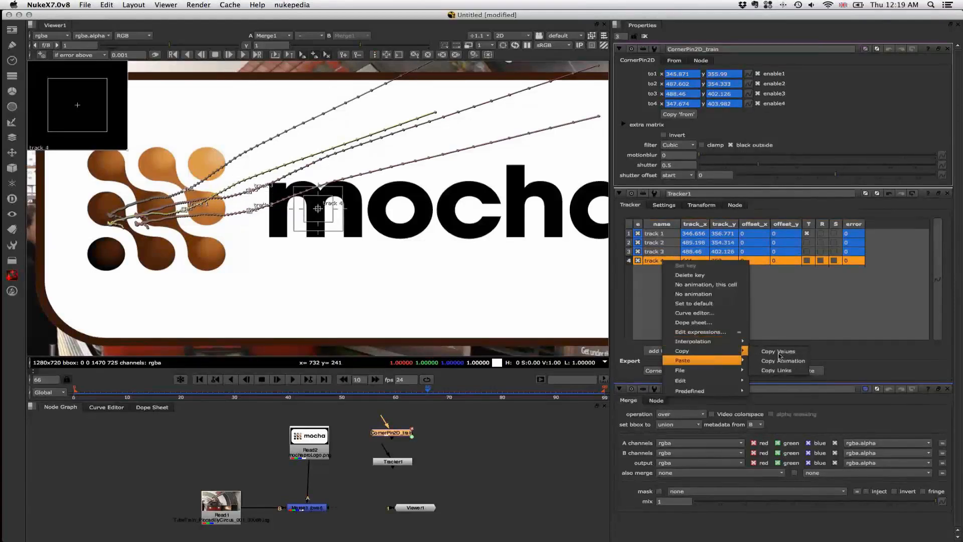
click(779, 359)
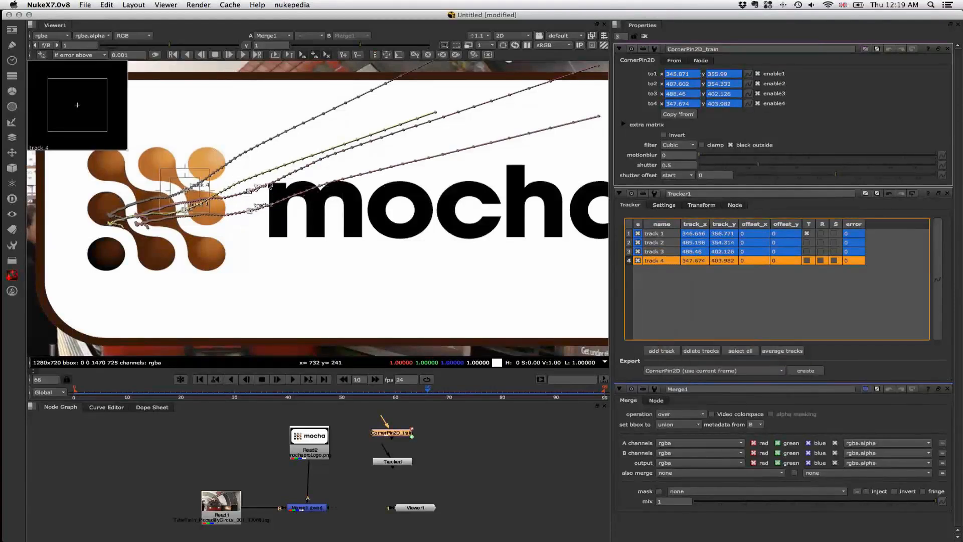
Select all four tracks in the Tracker and close the CornerPin2D_train properties.
shift+click(660, 236)
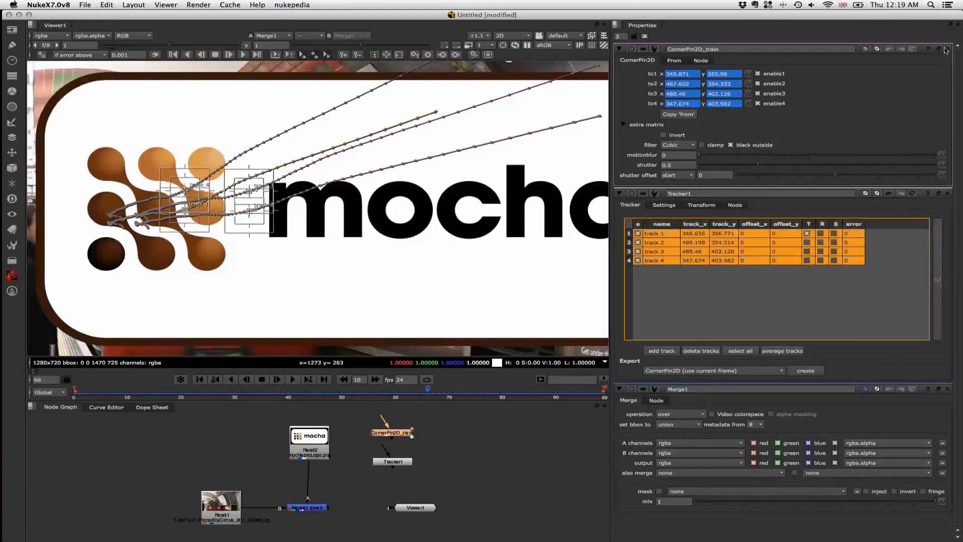
click(947, 49)
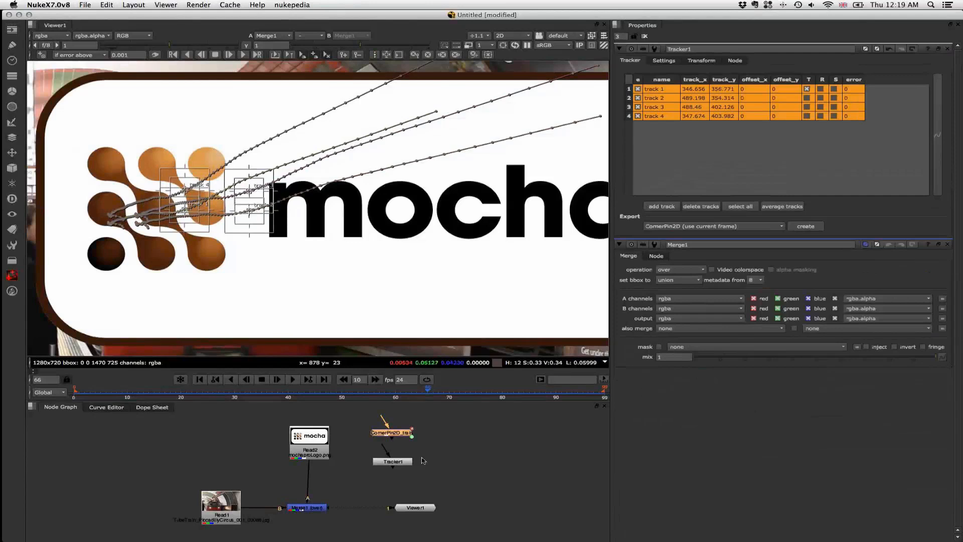
Review the Tracker's transform modes and the node types it can export.
click(701, 60)
click(693, 78)
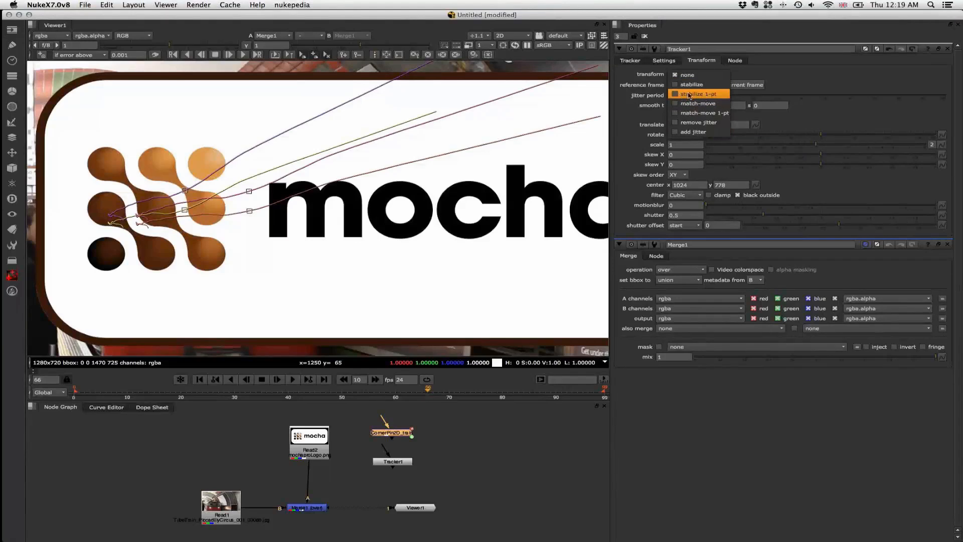
click(780, 76)
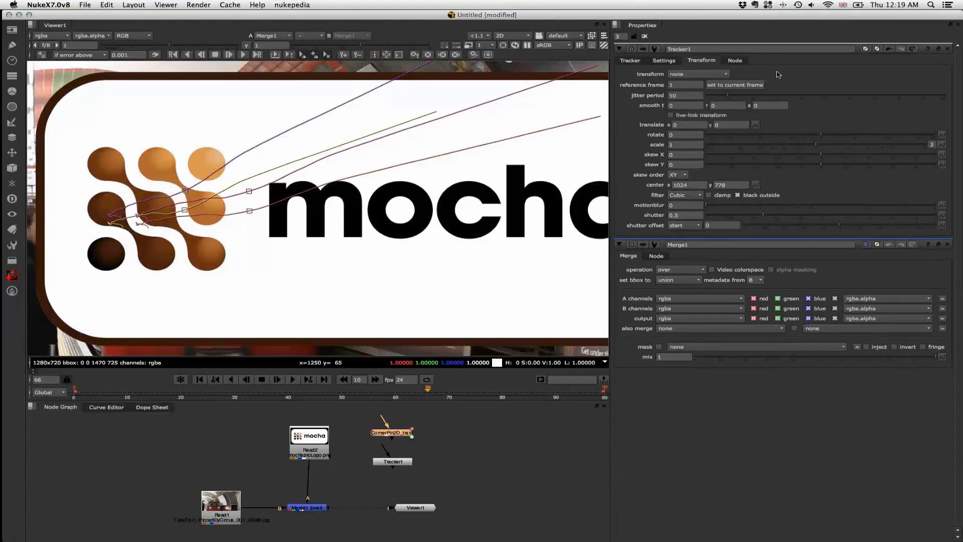
click(630, 60)
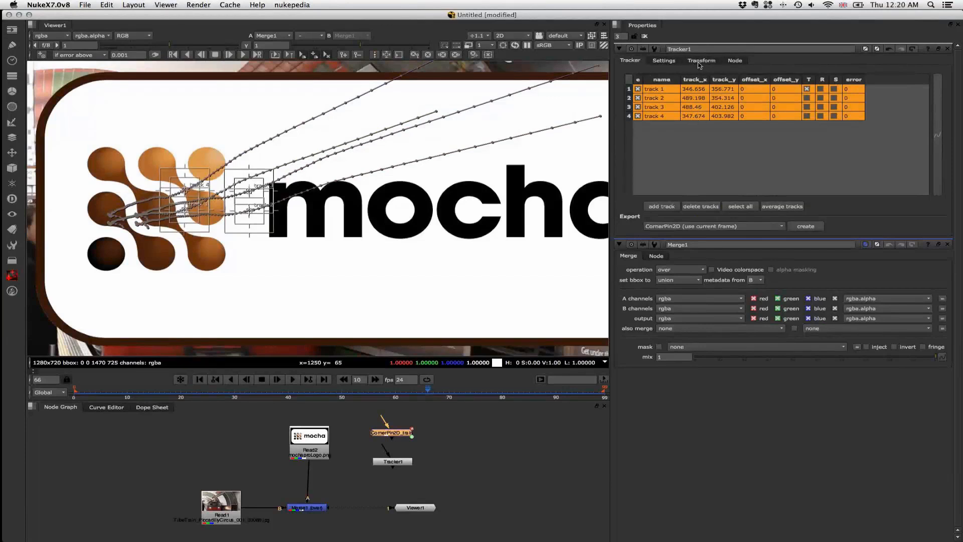
click(667, 227)
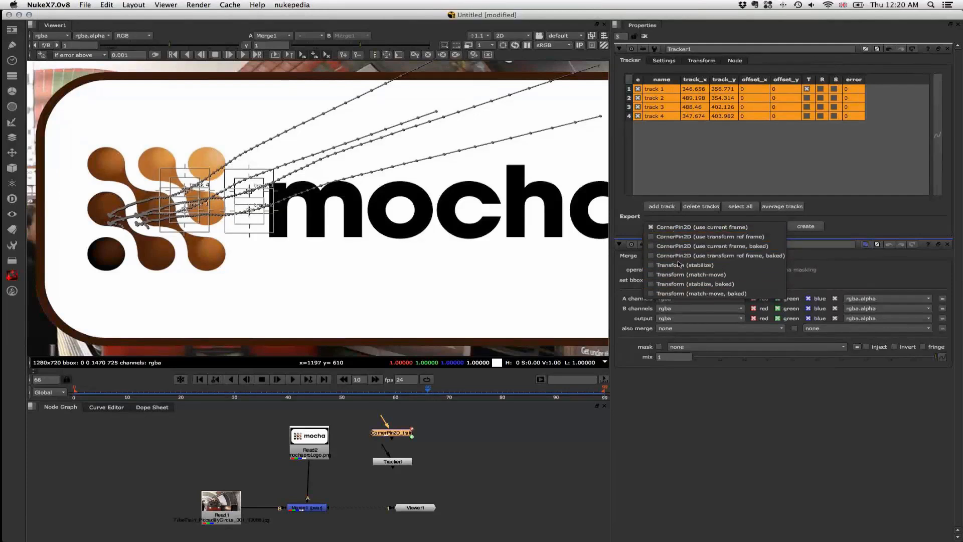
click(846, 219)
Export the tracks as CornerPin2D (use transform ref frame) and insert the new node between the mocha logo and Merge1.
click(662, 226)
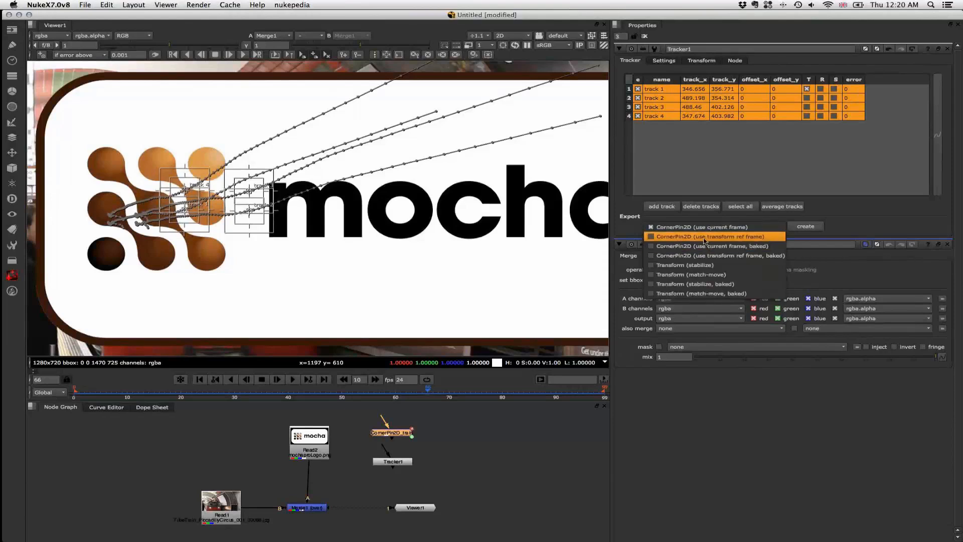
click(704, 240)
click(813, 229)
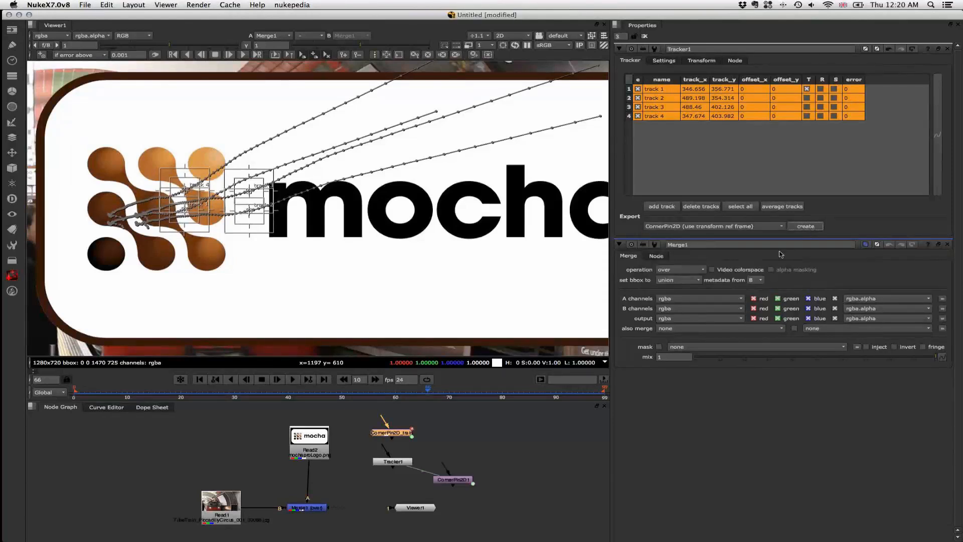
drag(454, 481, 313, 484)
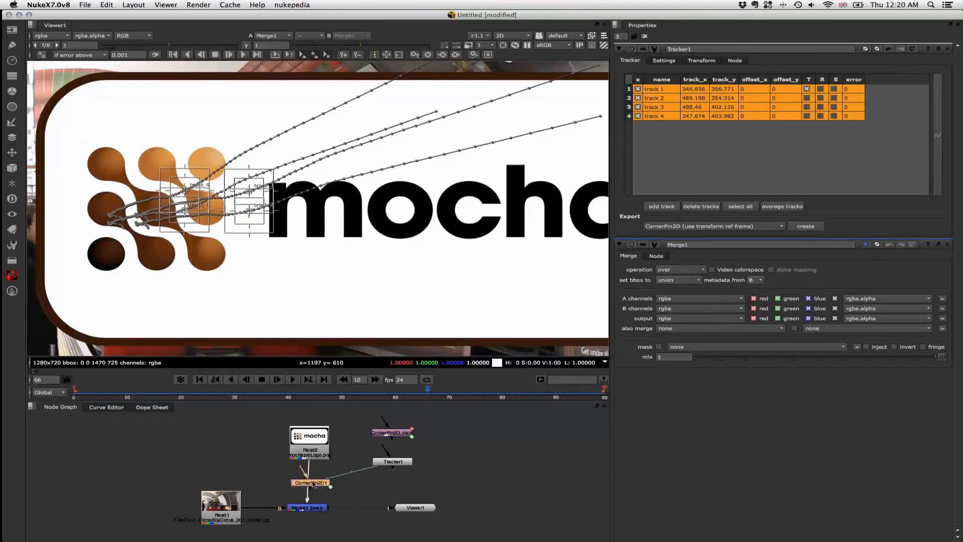
Scrub through several frames to check how the corner-pinned logo follows the train.
click(235, 390)
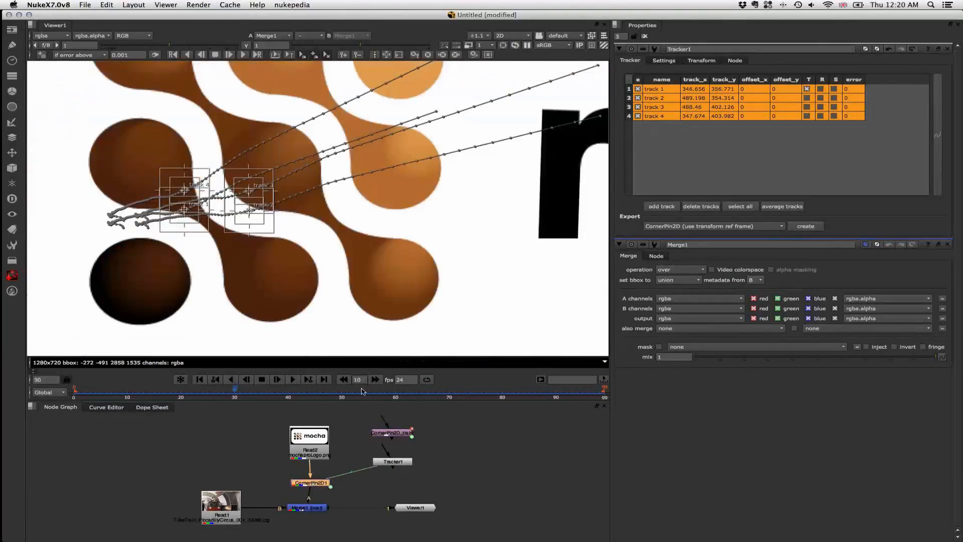
click(363, 390)
click(438, 390)
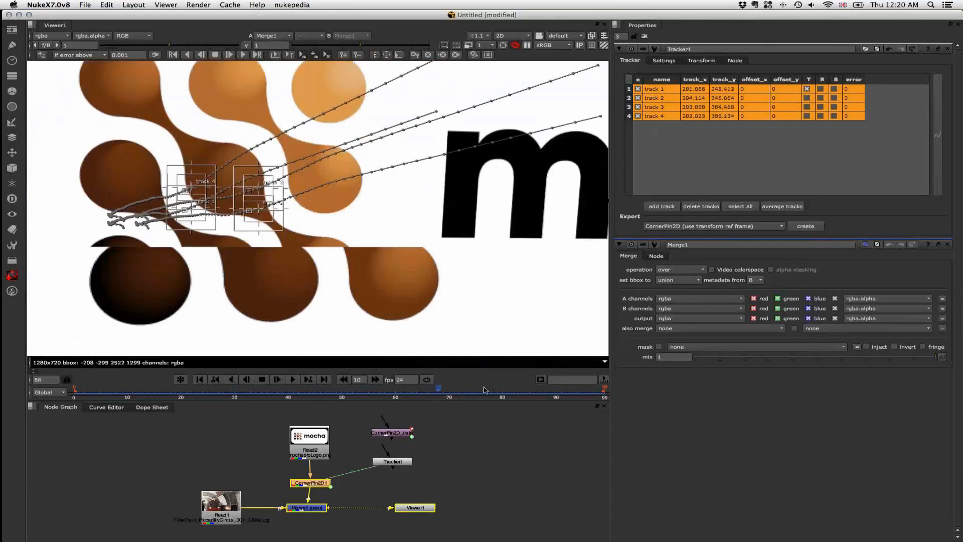
click(175, 390)
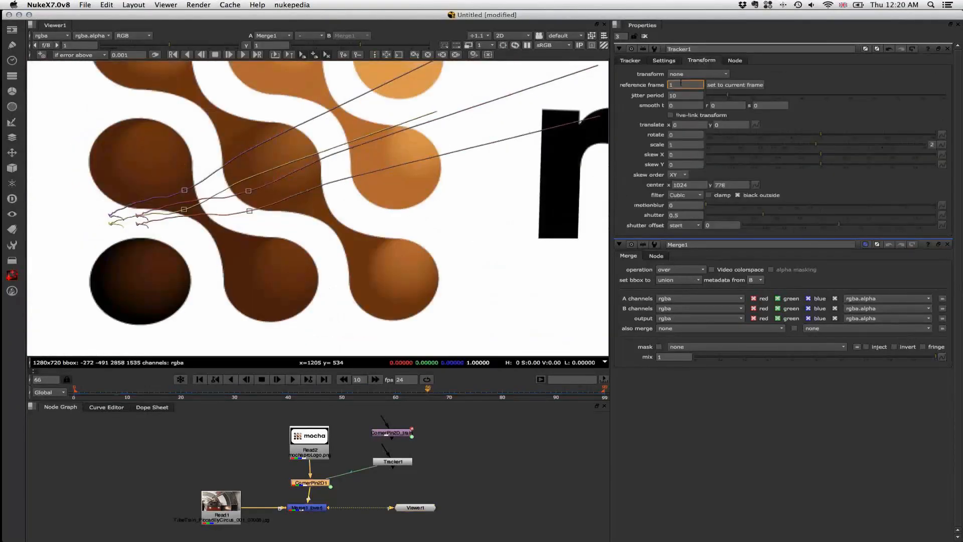
Check the first and last frames, then set the Tracker's transform reference frame to frame 101.
click(200, 379)
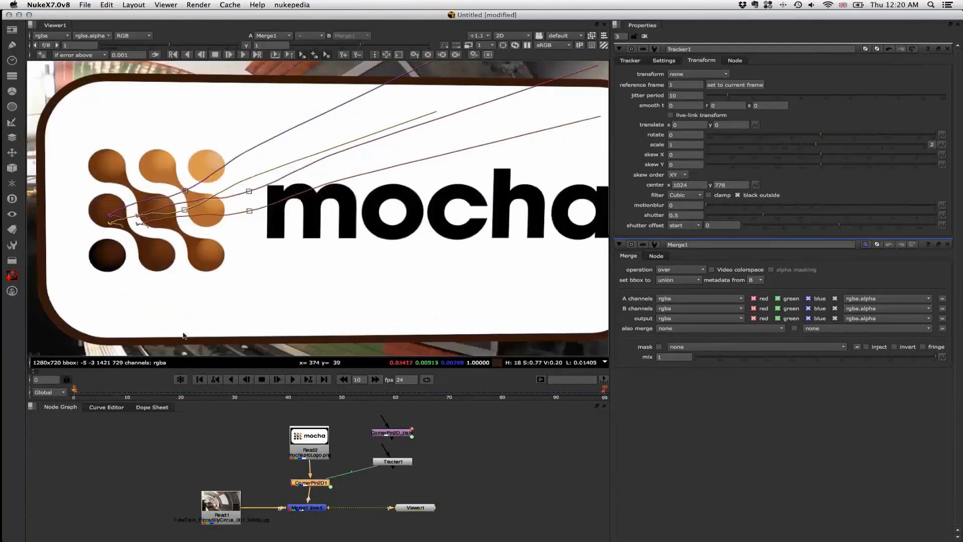
click(587, 390)
drag(616, 394, 622, 394)
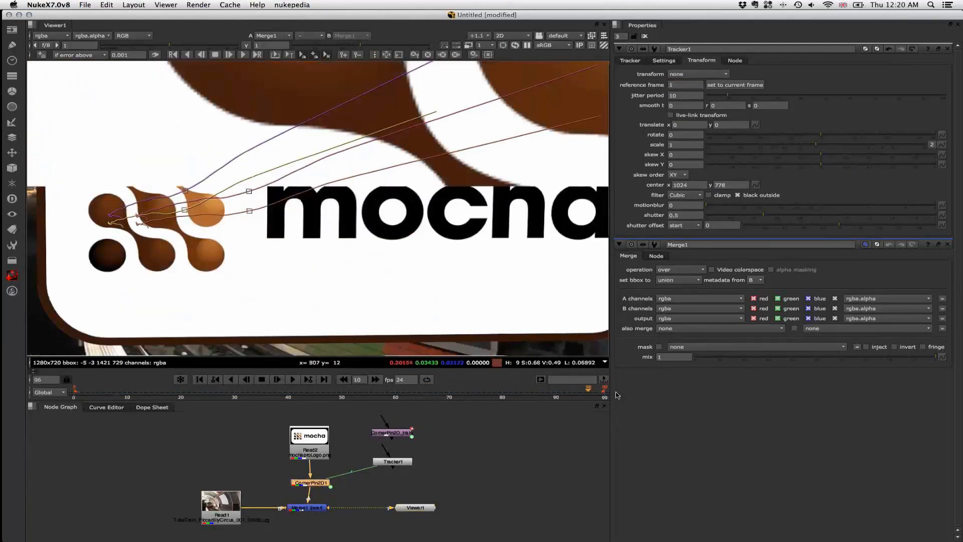
click(735, 88)
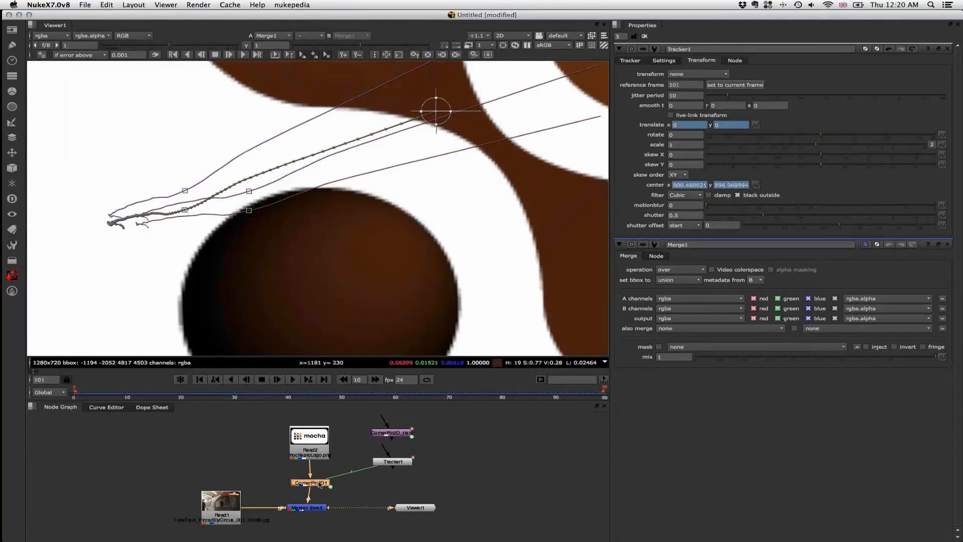
Delete the corner pin under the logo and create a new CornerPin2D from the Tracker using the transform reference frame.
key(Delete)
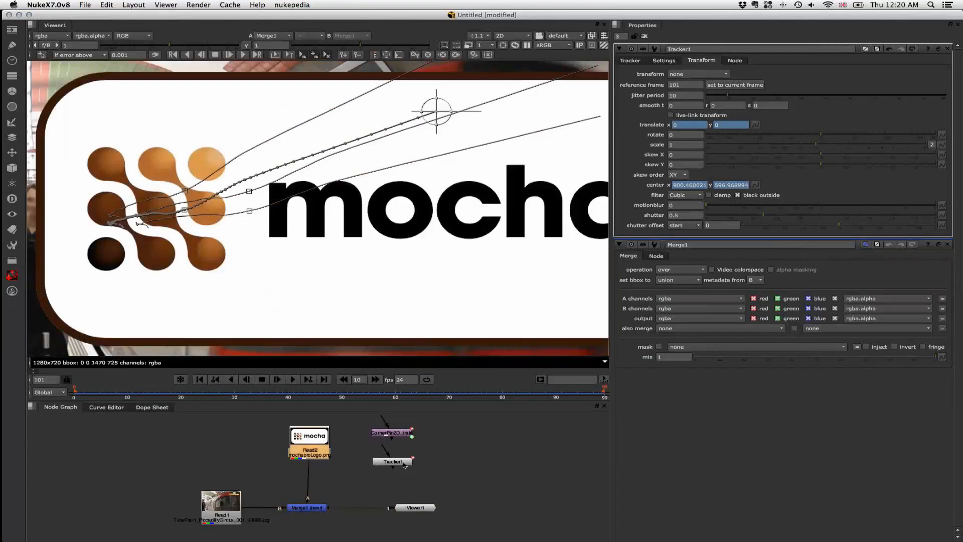
click(630, 60)
click(806, 226)
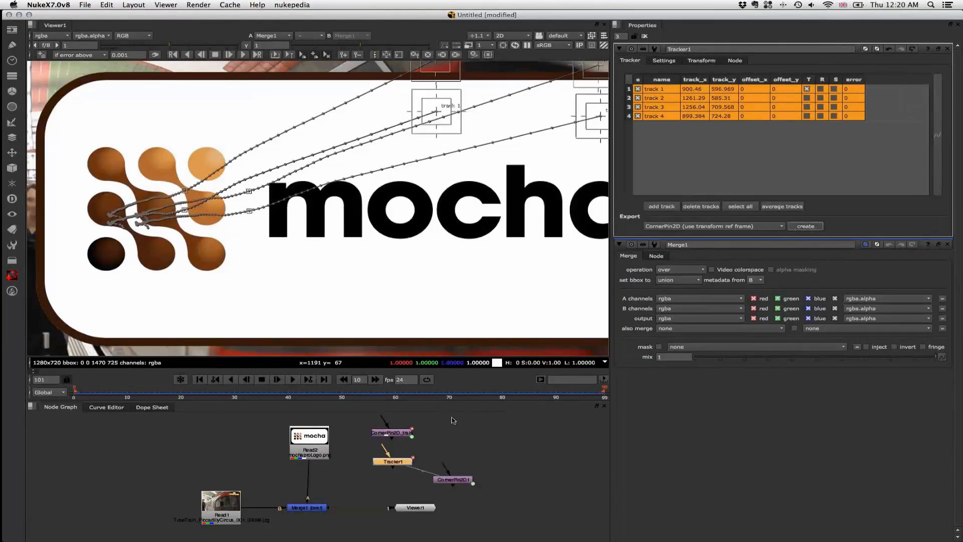
Insert the new CornerPin2D between the mocha logo and Merge1, and scrub back from the last frame to check it.
drag(445, 479, 300, 481)
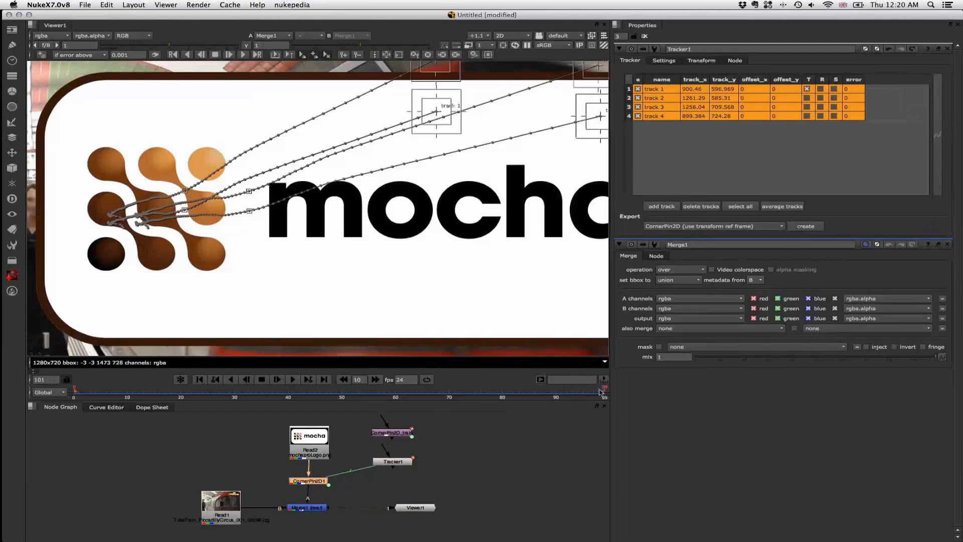
mouse_move(602, 391)
mouse_down()
mouse_move(217, 404)
mouse_move(583, 391)
mouse_up()
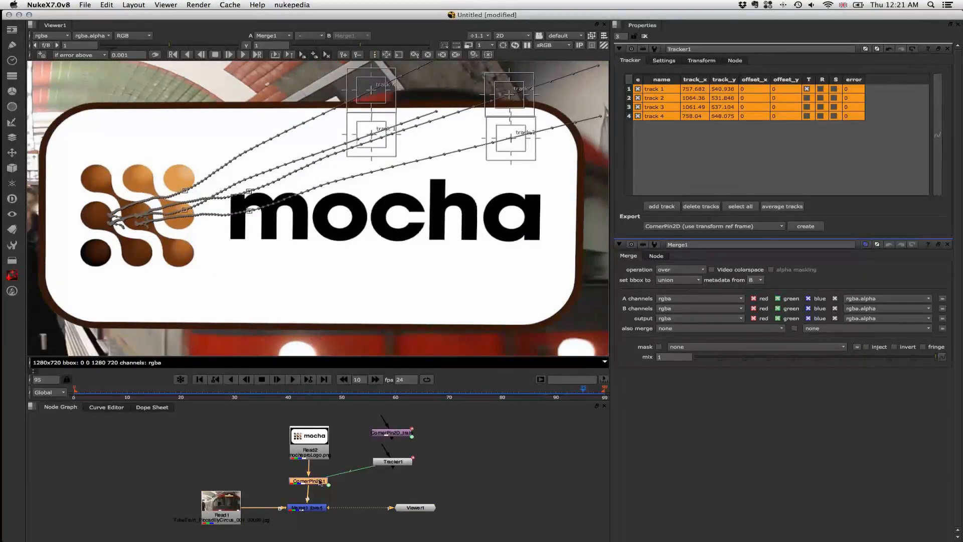
Delete the corner pin nodes, the Tracker and the logo's Read node, leaving the footage, Merge1 and Viewer1.
key(BackSpace)
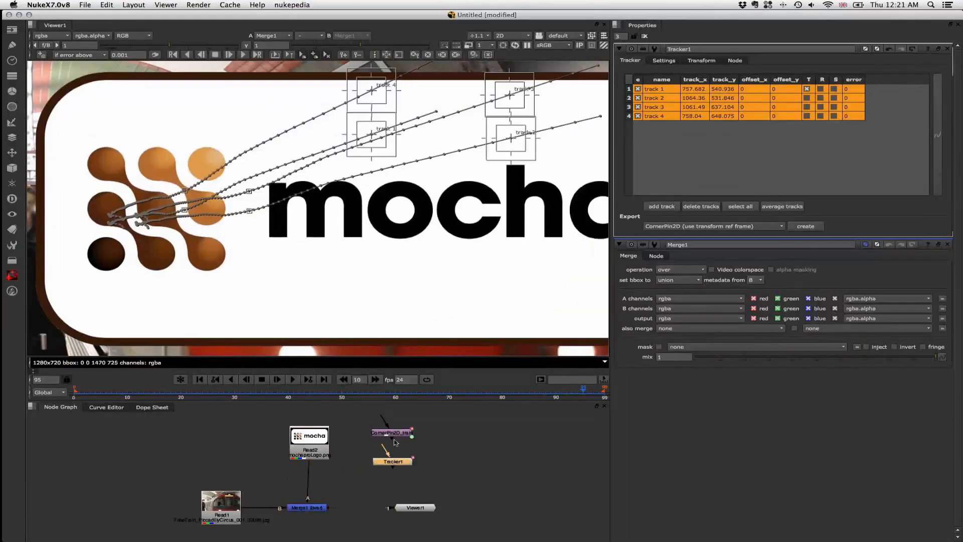
key(BackSpace)
drag(320, 439, 312, 441)
key(BackSpace)
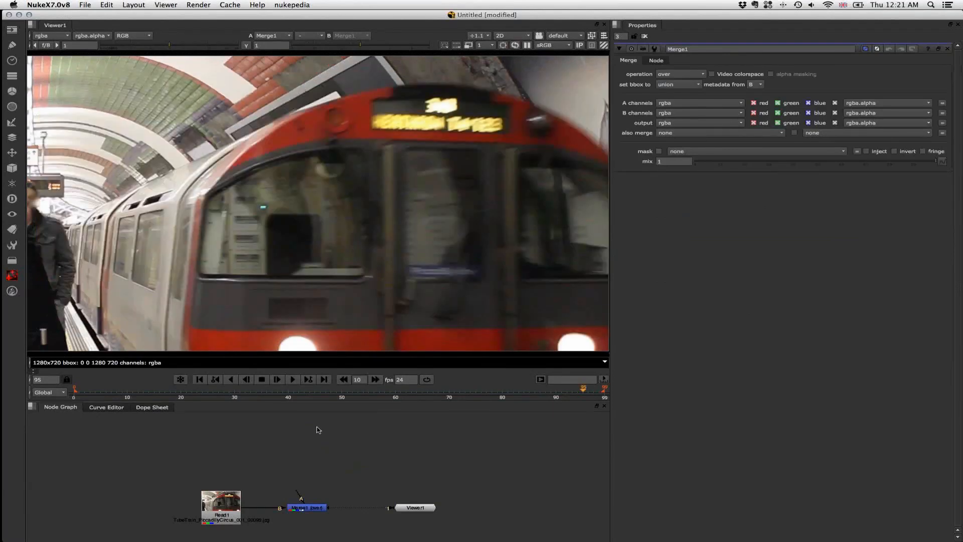
Load Insert_TubeTrain_PiccadillyCircus_001_00099.png, go to the last frame, and place the new Read node above Merge1.
key(r)
click(142, 342)
double_click(142, 341)
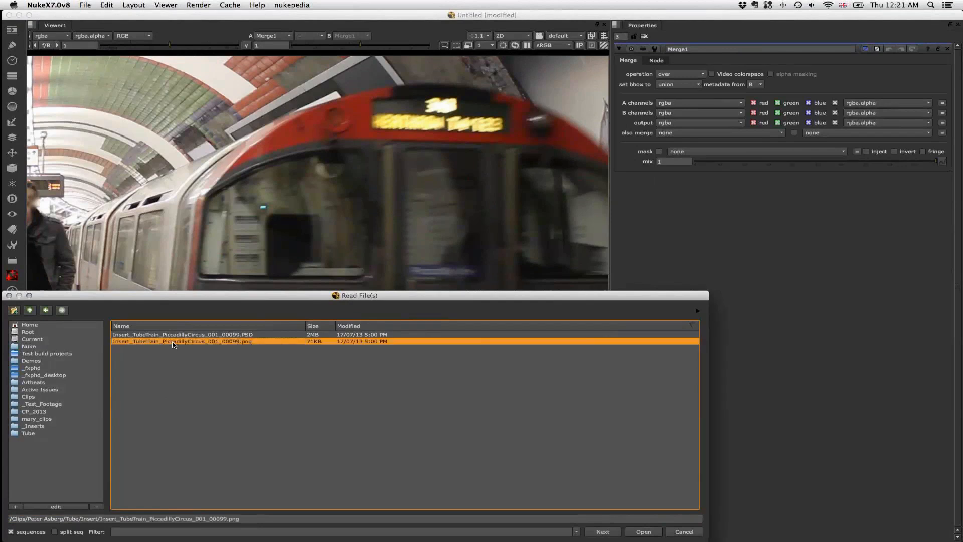
double_click(173, 341)
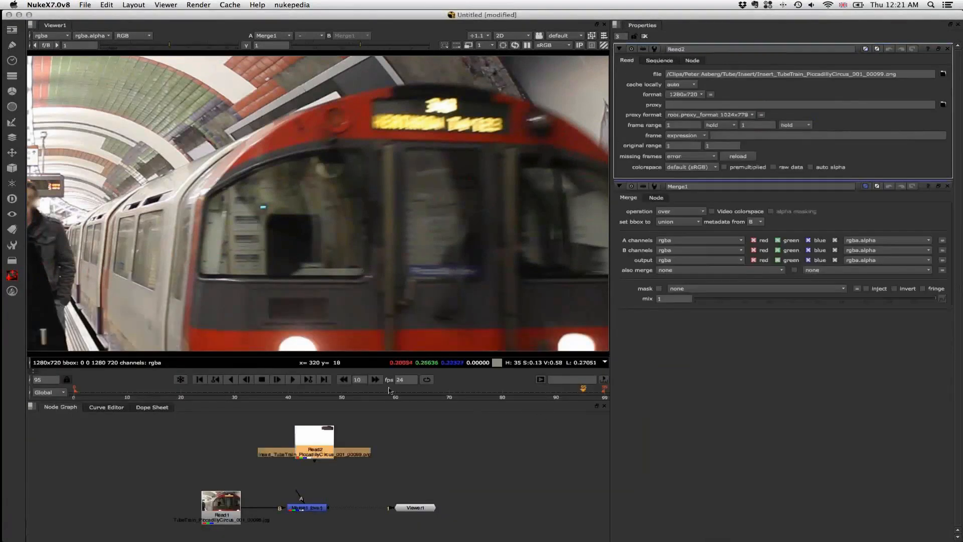
click(323, 379)
mouse_move(321, 440)
mouse_down()
mouse_move(317, 428)
mouse_move(310, 506)
mouse_move(316, 426)
mouse_up()
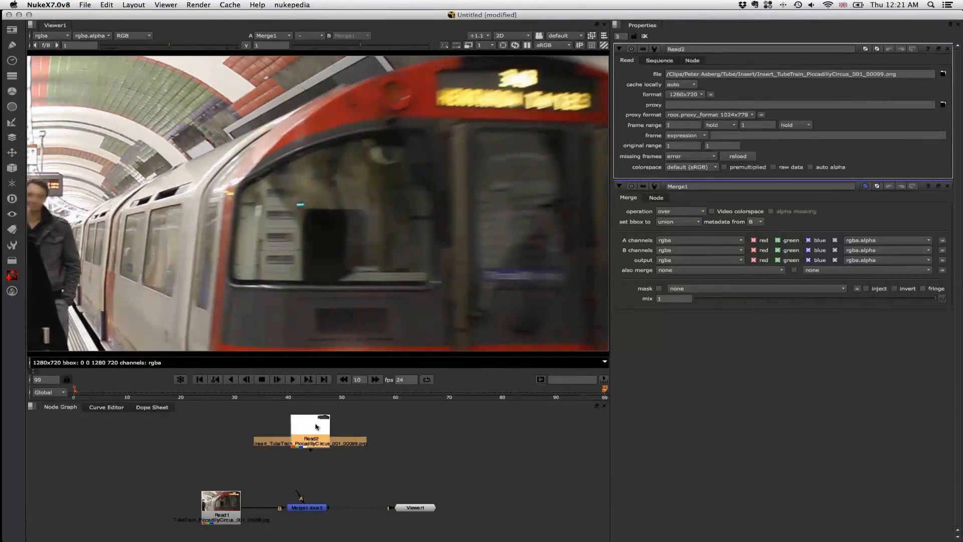
Add a Premult node after the insert image, connect it to Merge1's A input, and scrub to check the static insert.
key(Tab)
text(pre)
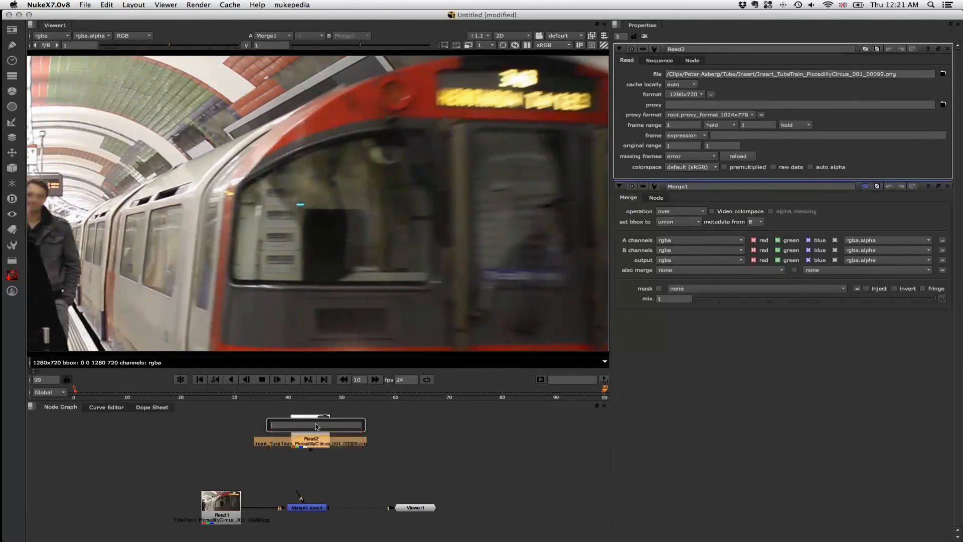
text(mul)
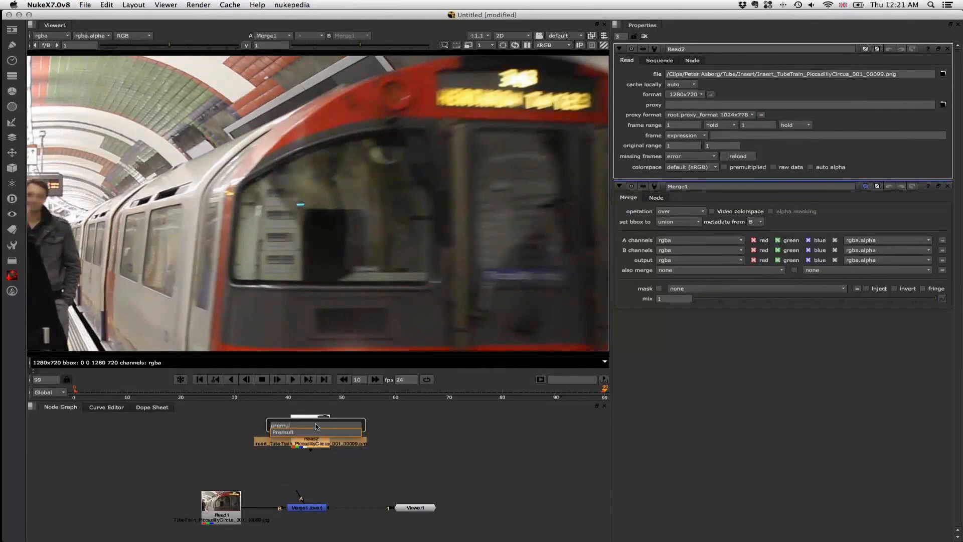
key(Return)
drag(310, 456, 305, 490)
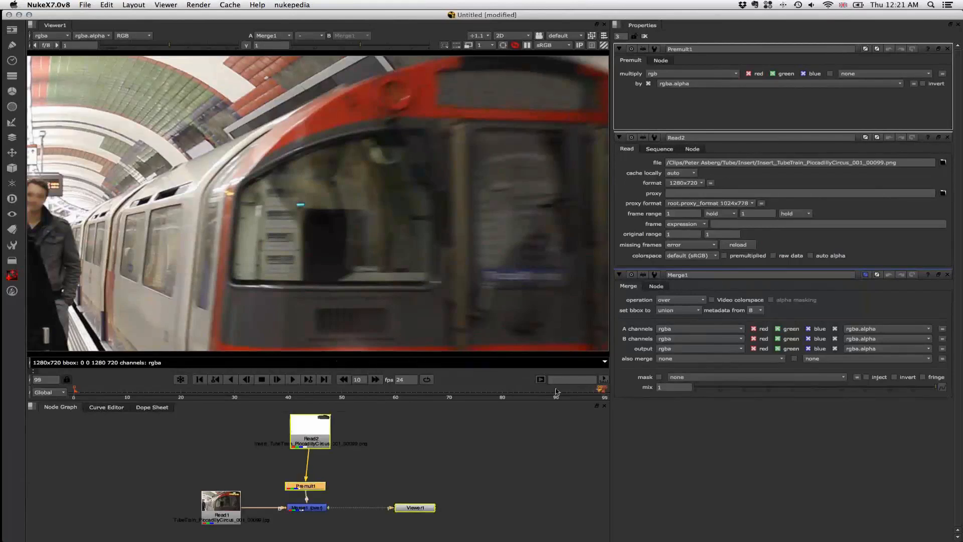
click(538, 391)
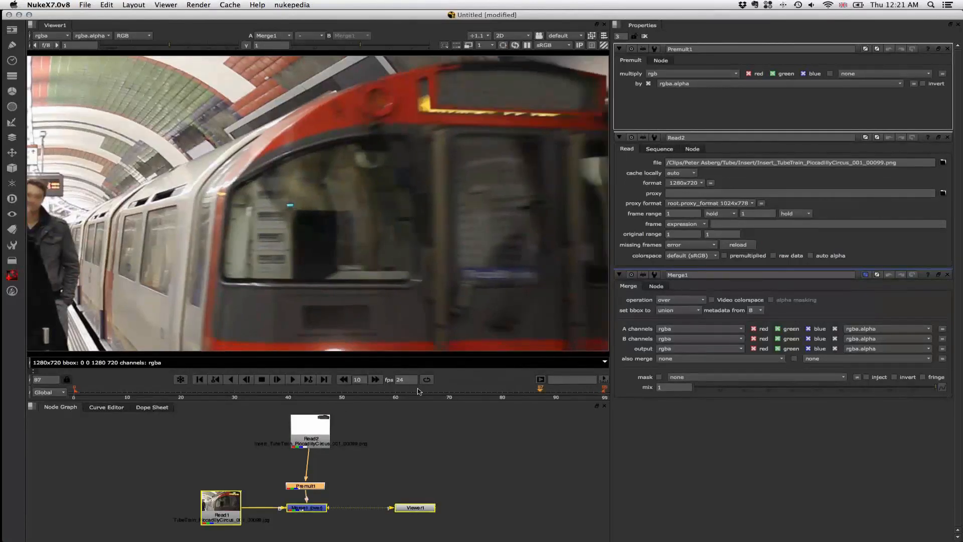
drag(419, 391, 607, 391)
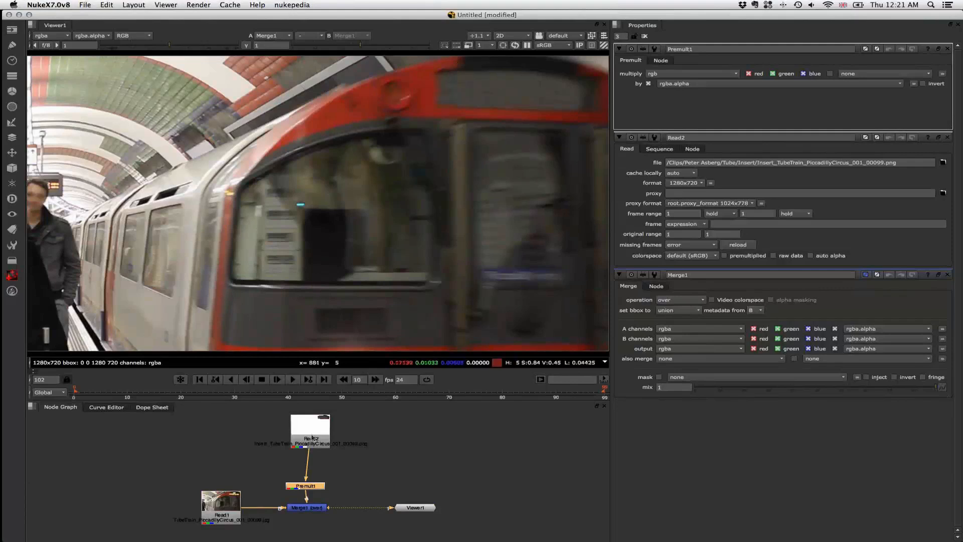
Paste mocha Pro's copied Nuke Corner Pin data between the insert image and Premult1, and check the insert near the last frame.
drag(317, 434, 316, 433)
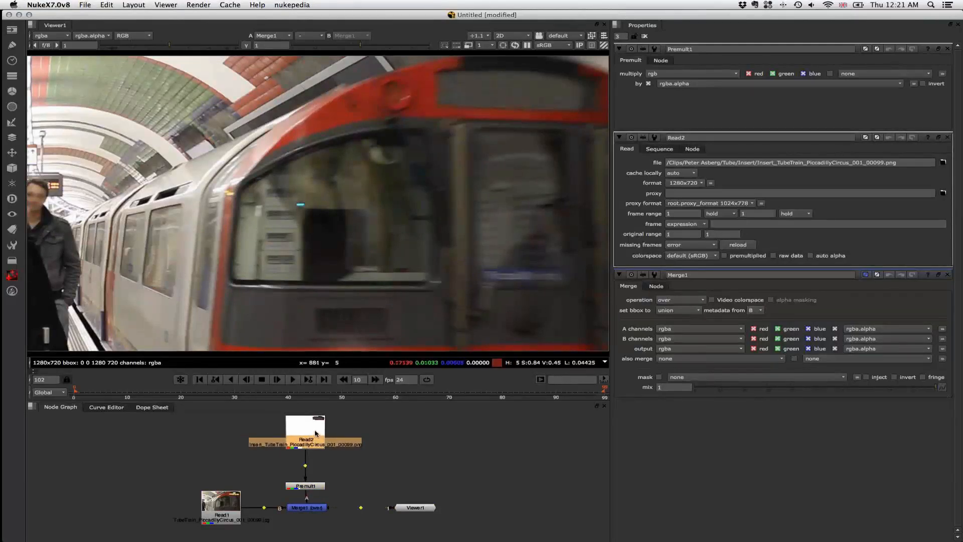
click(303, 443)
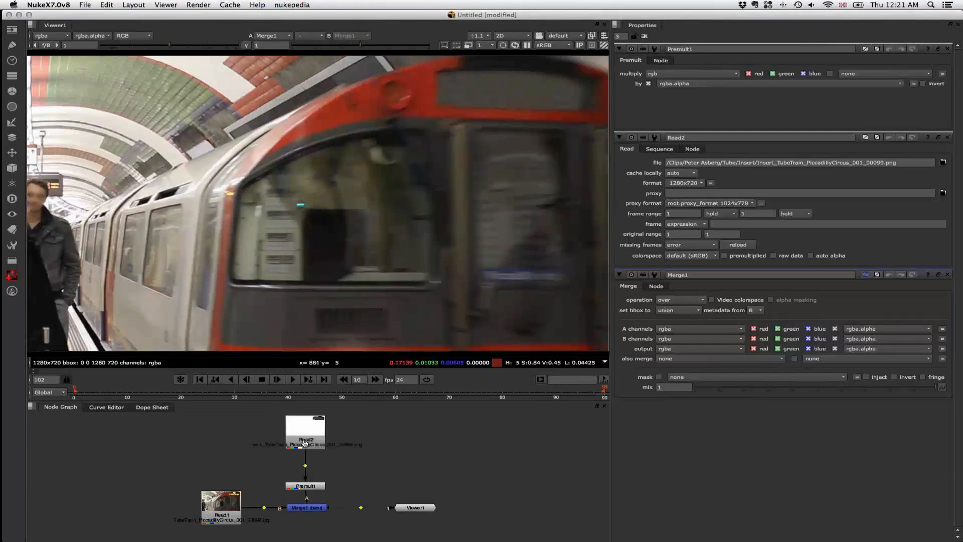
key(super+Tab)
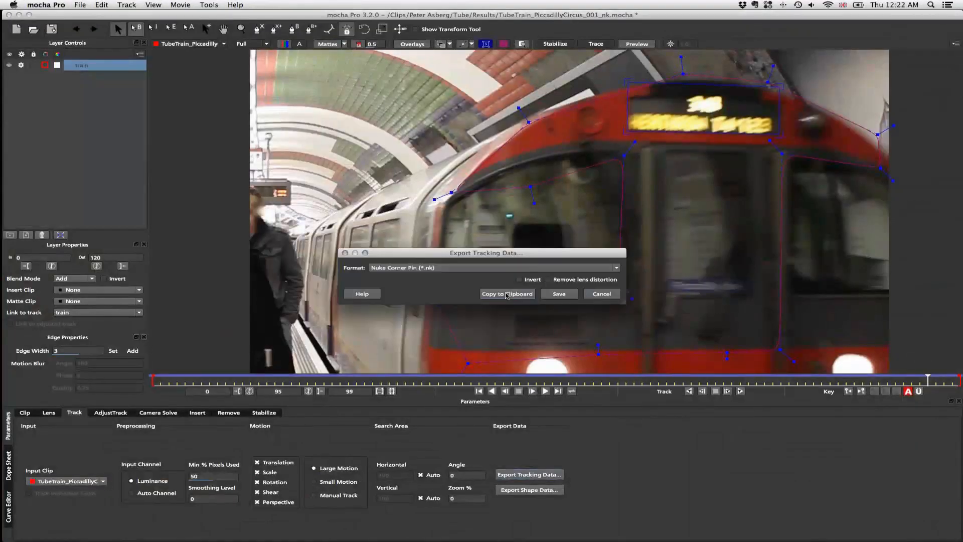
key(super+Tab)
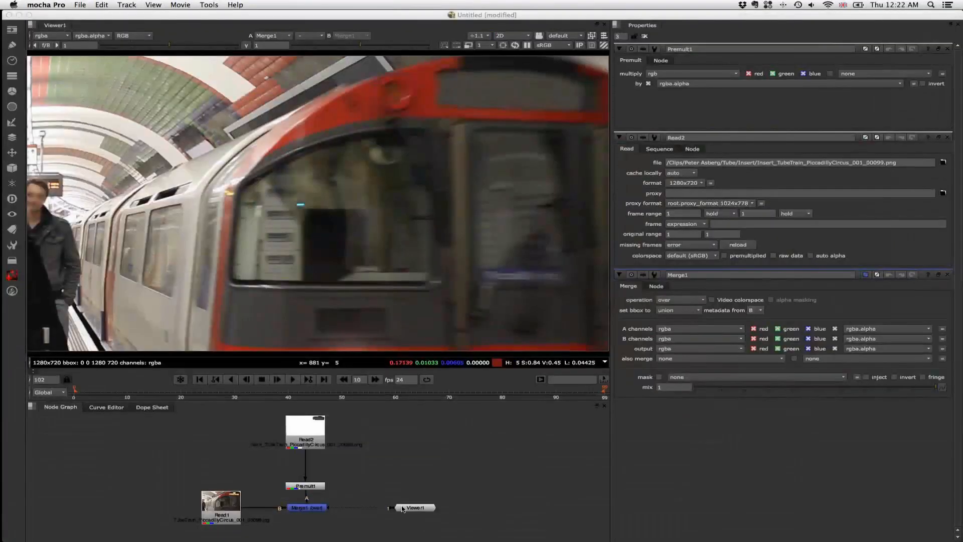
click(589, 390)
mouse_move(589, 391)
mouse_down()
mouse_move(457, 391)
mouse_move(605, 391)
mouse_up()
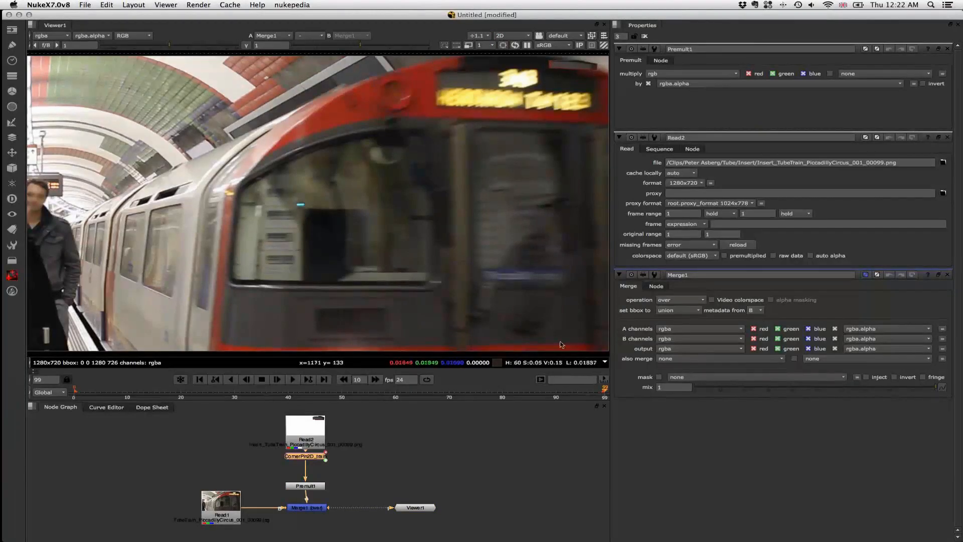
Switch to mocha Pro, push the train layer's surface to the image corners, and scrub through the clip to check it.
key(super+Tab)
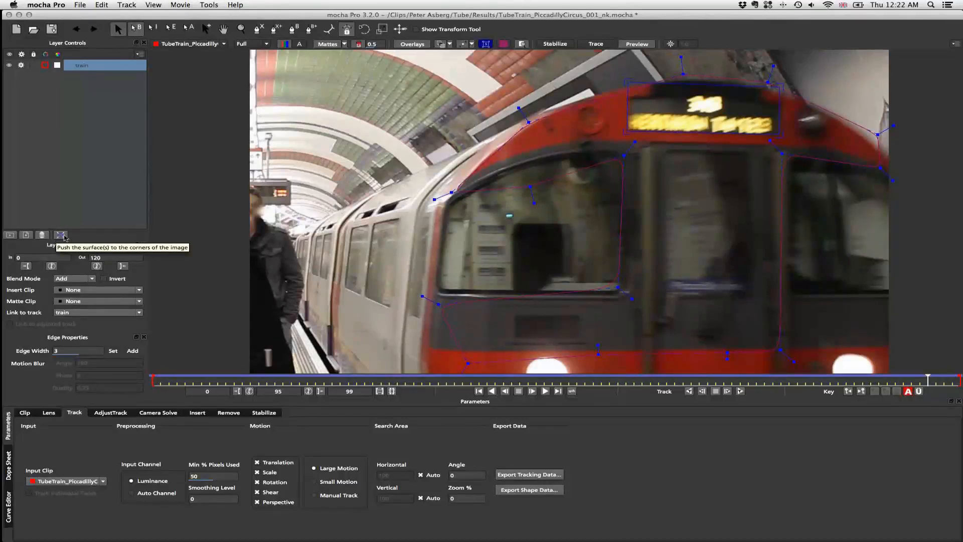
click(61, 235)
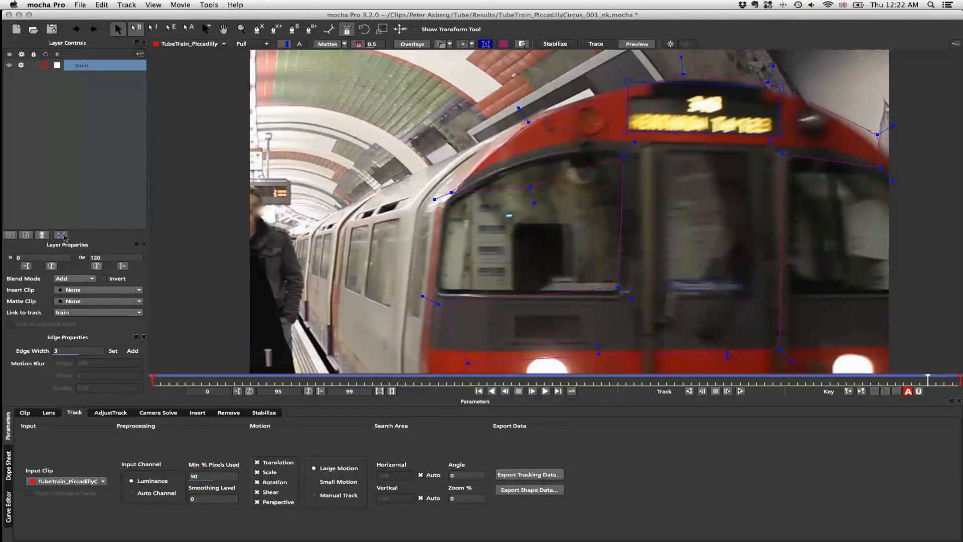
click(907, 7)
click(940, 383)
click(939, 383)
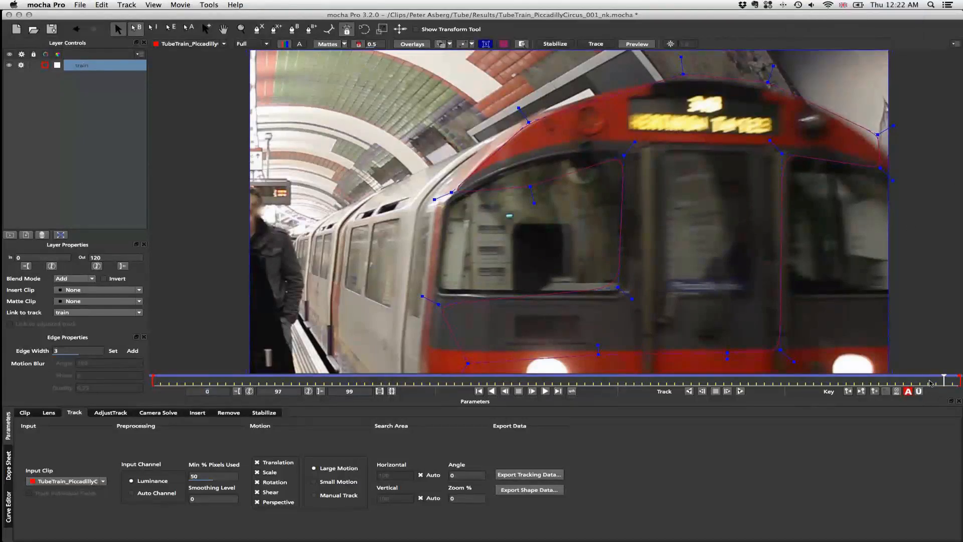
drag(931, 383, 528, 381)
click(185, 372)
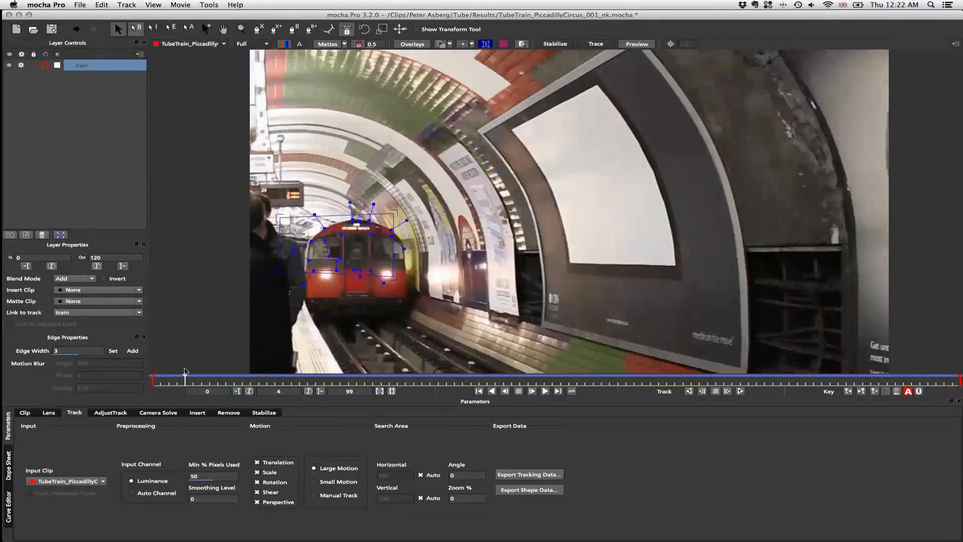
Fit the train surface to the image corners at frame 99 and copy its tracking data to the clipboard as Nuke Corner Pin.
click(920, 380)
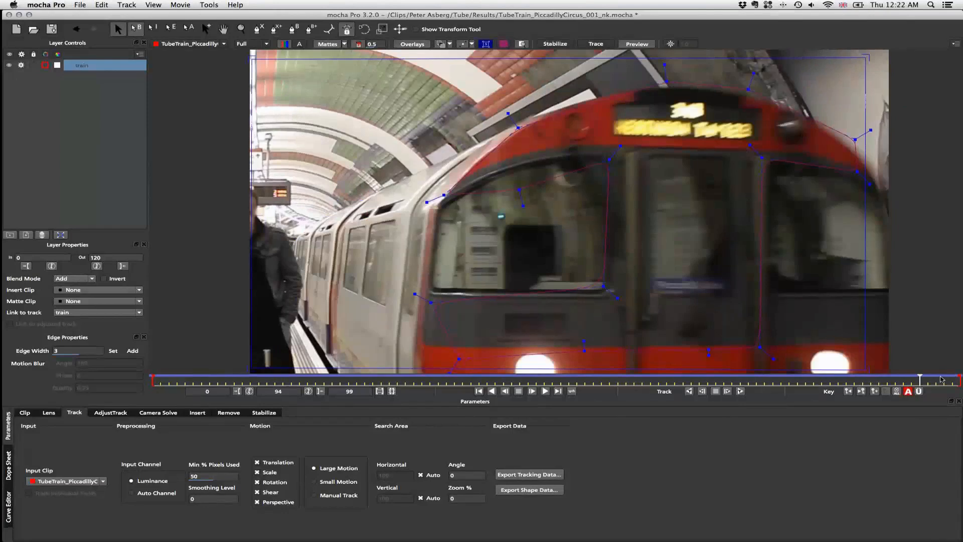
drag(942, 379, 960, 379)
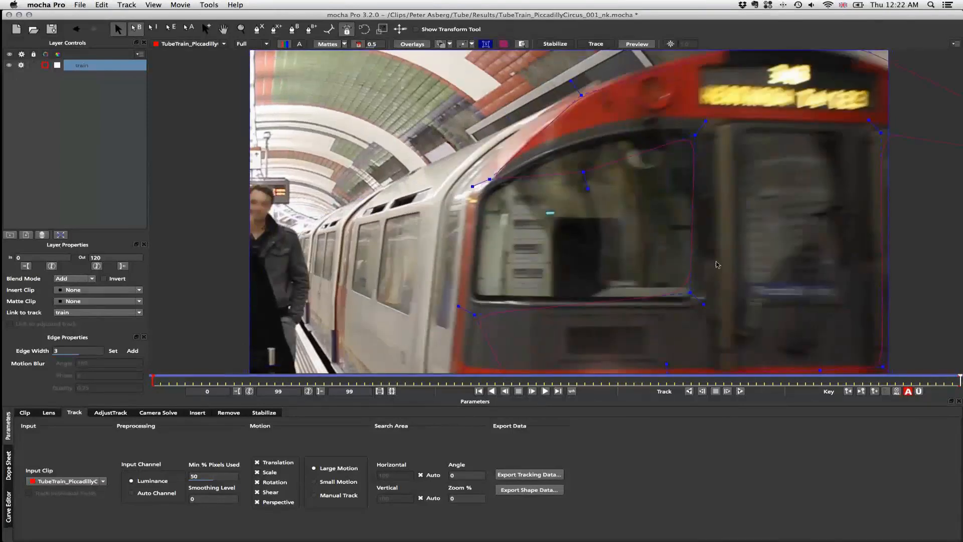
click(529, 474)
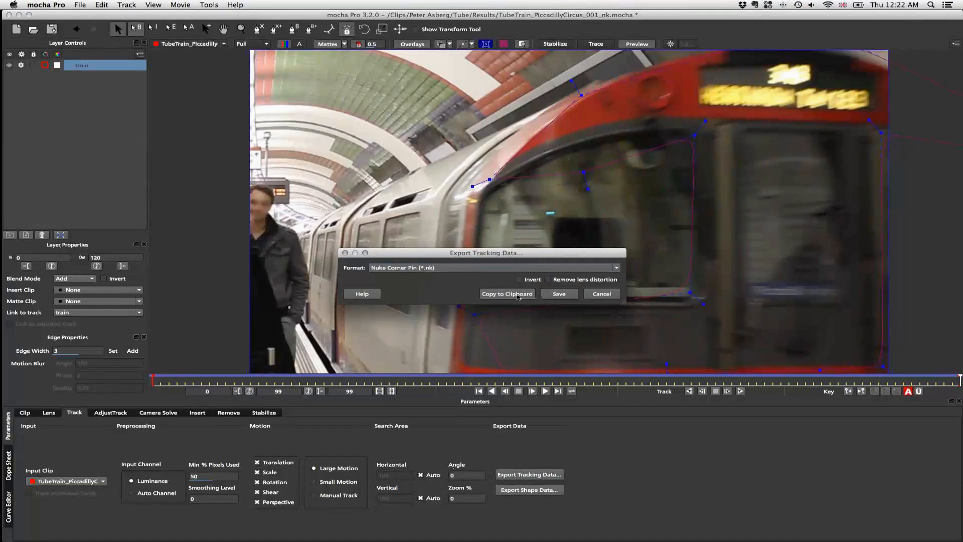
click(526, 295)
Switch to Nuke, replace the corner pin below the insert image with the copied one, and scrub back to frame 50.
key(super+Tab)
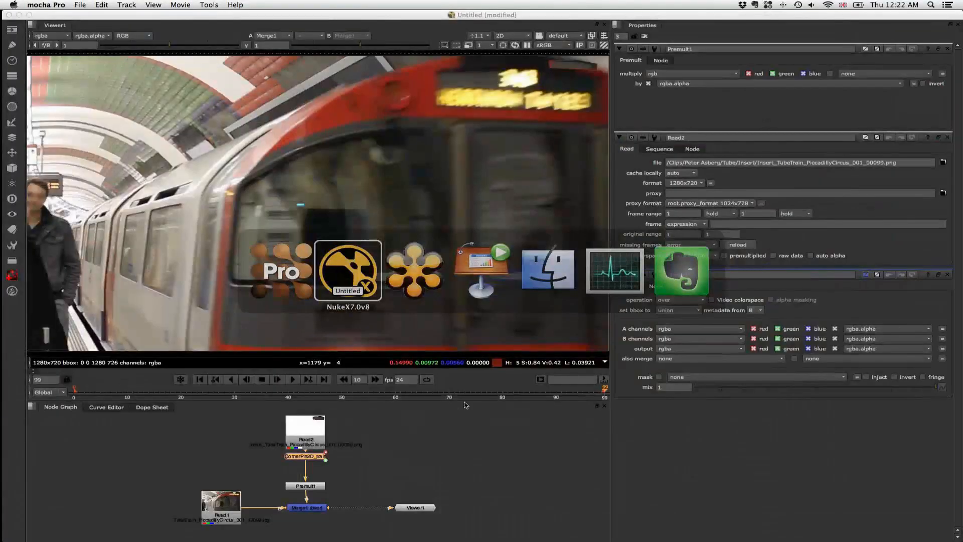
click(318, 457)
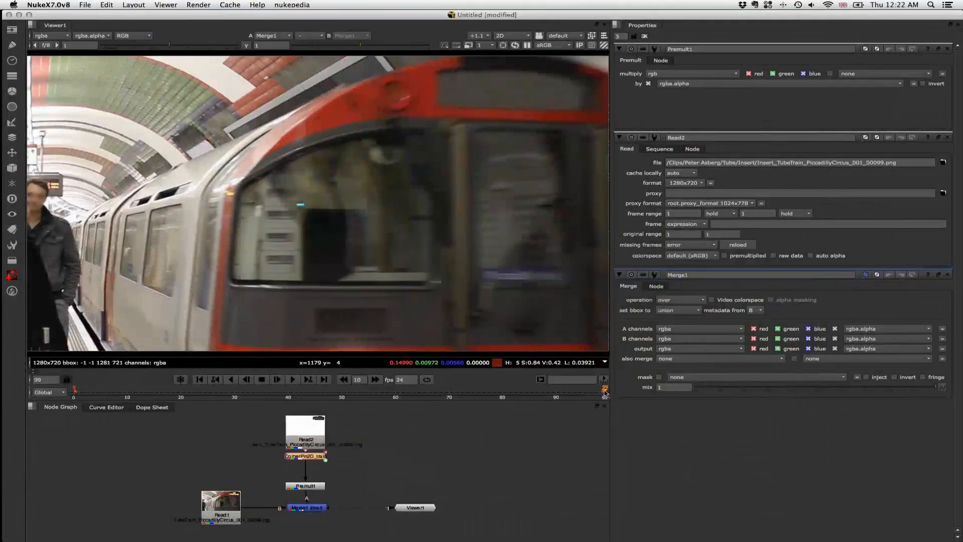
click(581, 391)
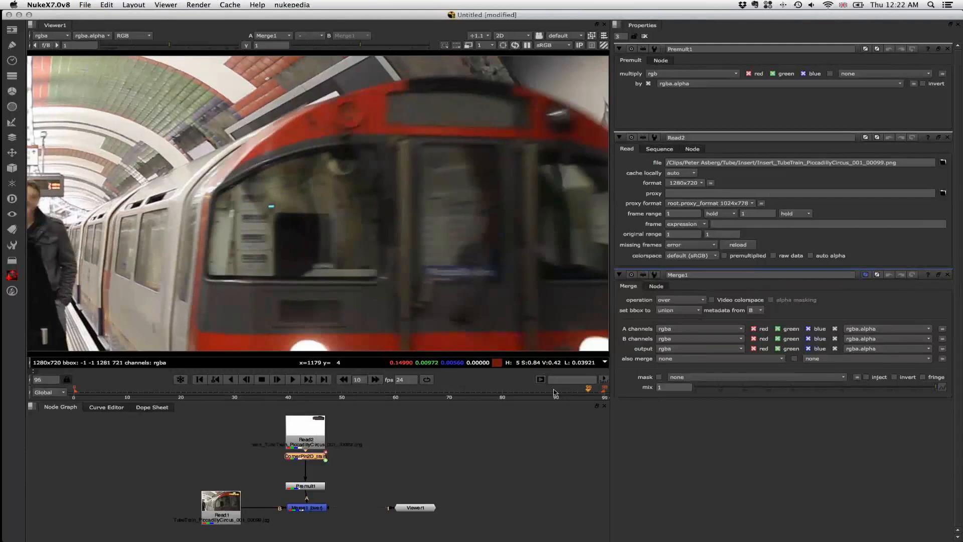
drag(555, 391, 341, 397)
Open the CornerPin2D_train properties and scrub through the frames to examine how the clean insert follows the train.
click(307, 457)
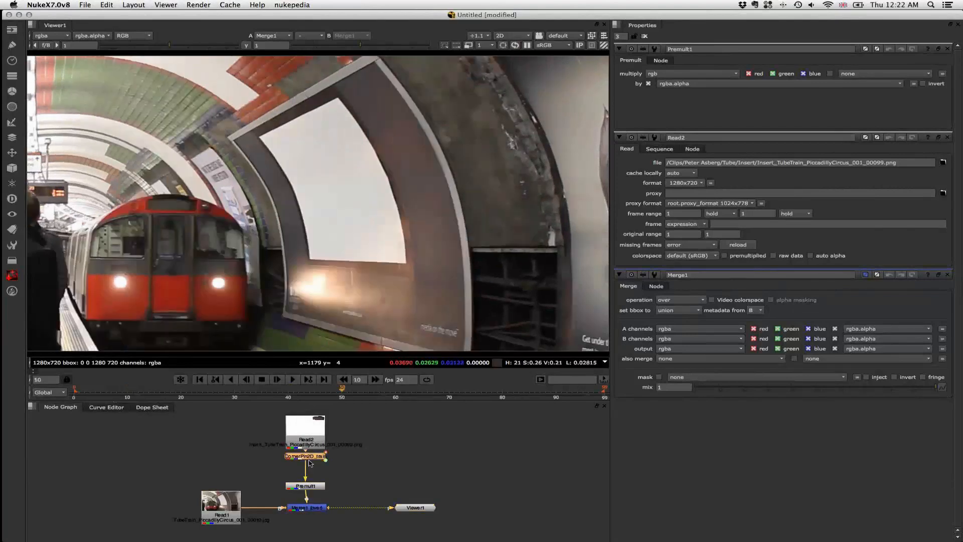
double_click(307, 456)
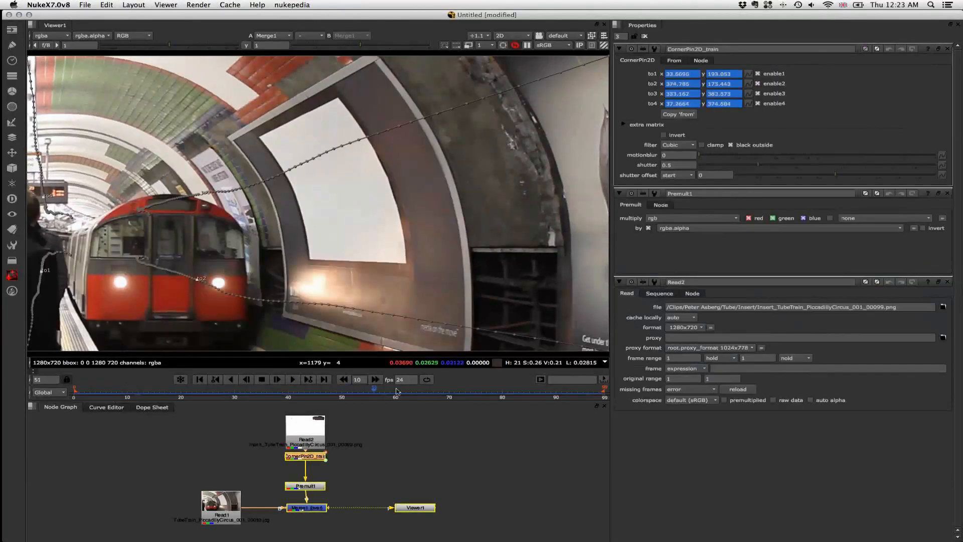
drag(396, 391, 578, 392)
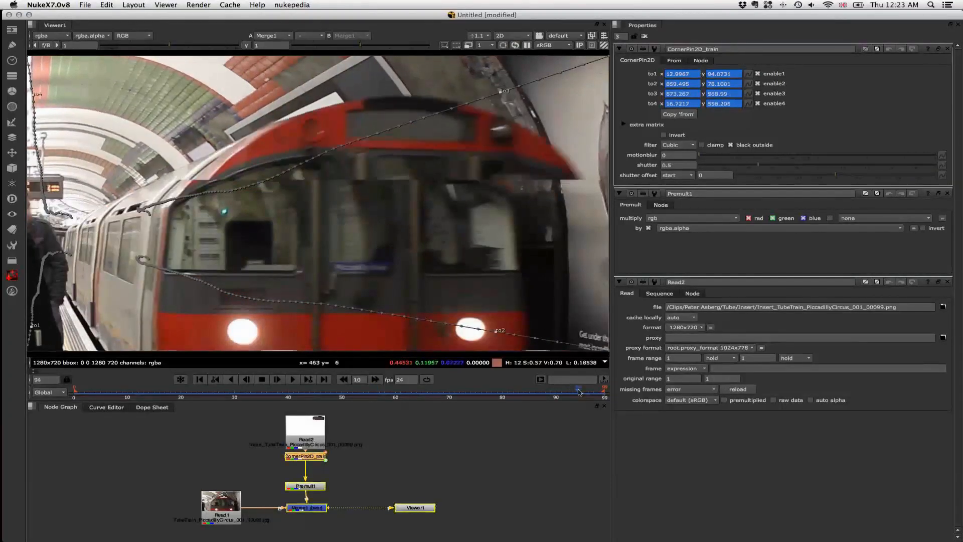
drag(579, 392, 494, 404)
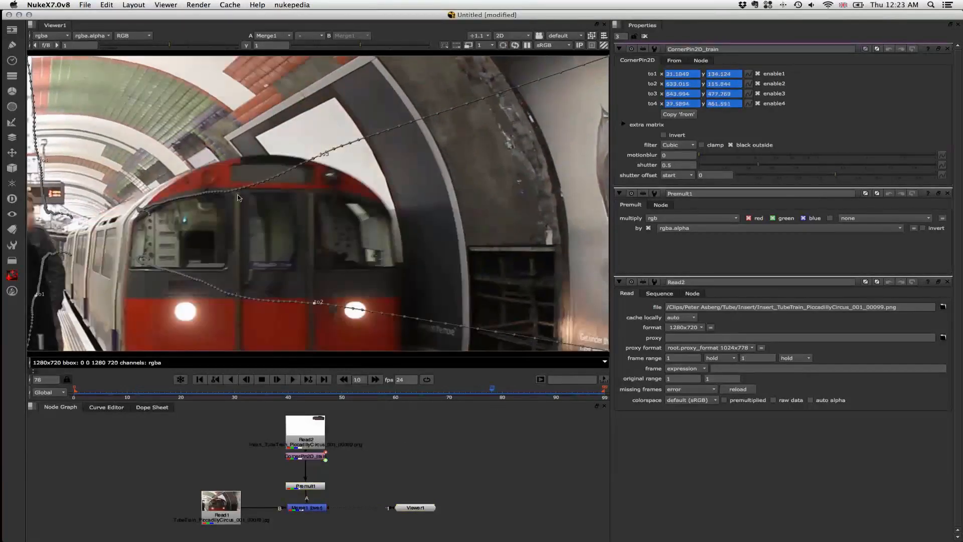
Close the current script and enlarge the window of the new empty script.
click(85, 5)
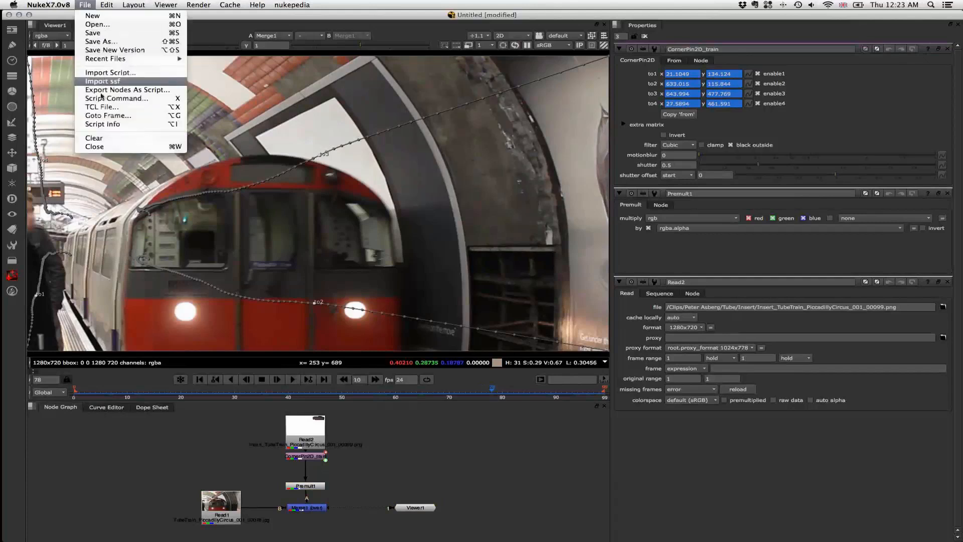
click(95, 146)
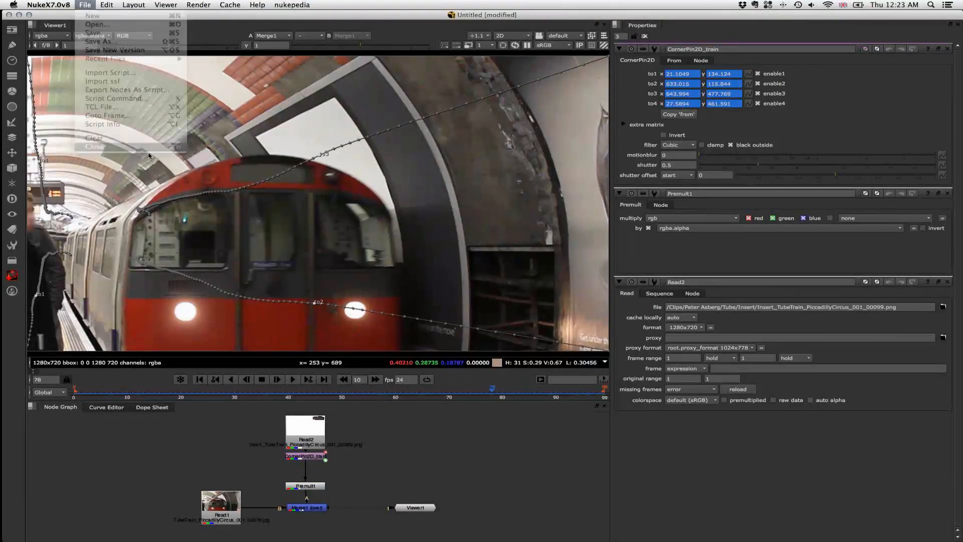
key(Escape)
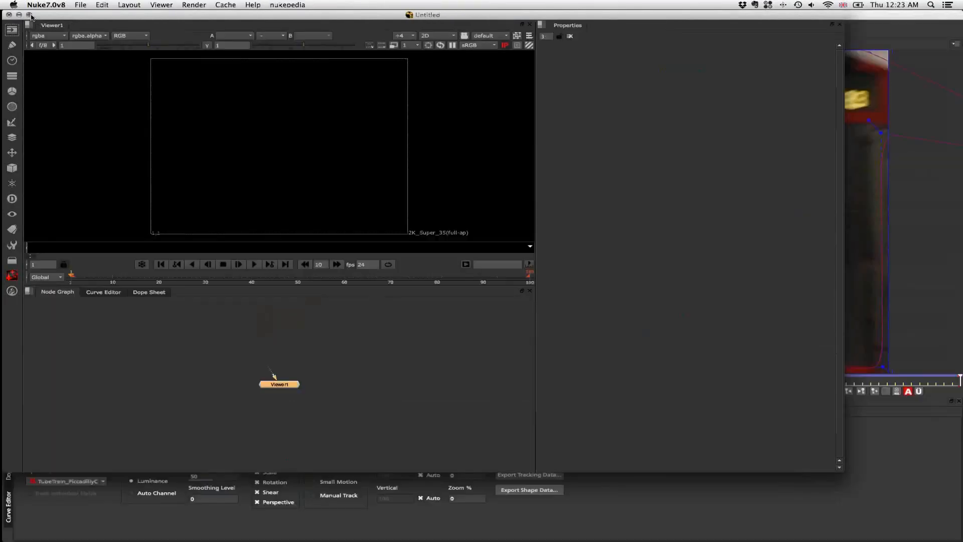
click(30, 15)
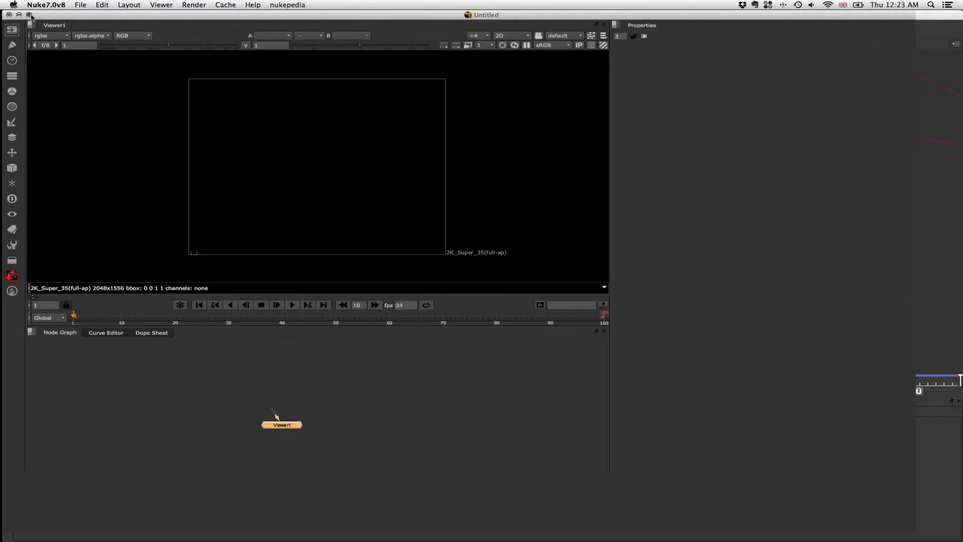
Open the recent script FollowUpAngle_OverlayShirt_001.nk without restoring its newer autosave file.
click(80, 4)
mouse_move(95, 58)
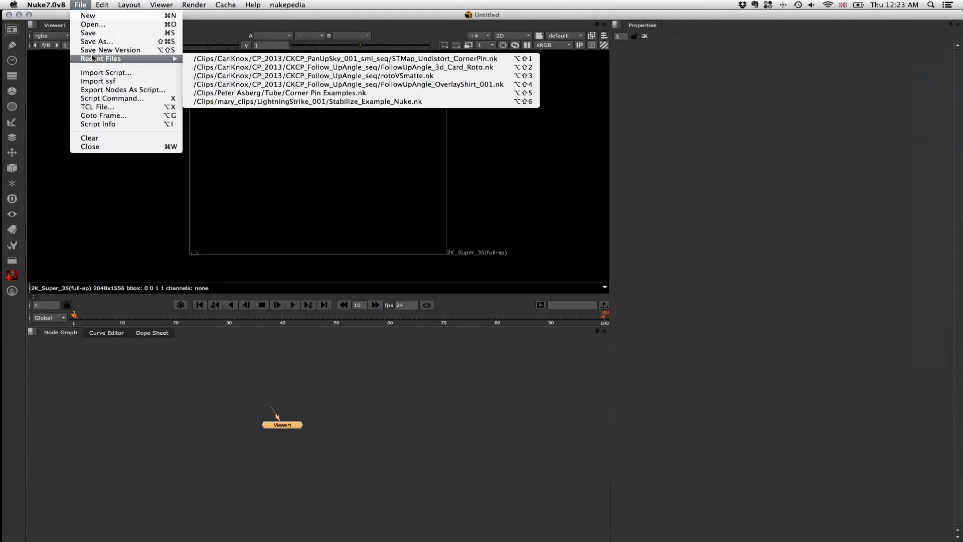
click(434, 88)
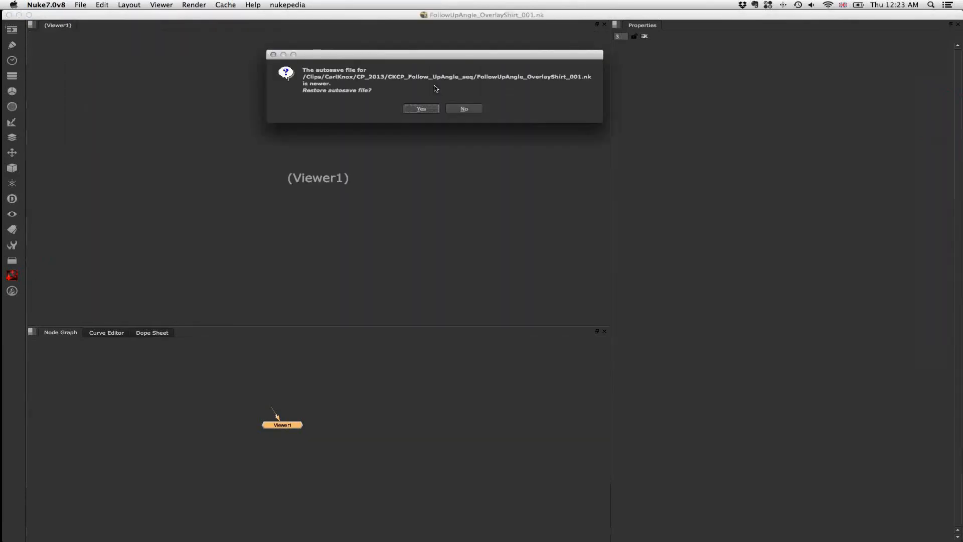
key(super+Tab)
click(465, 110)
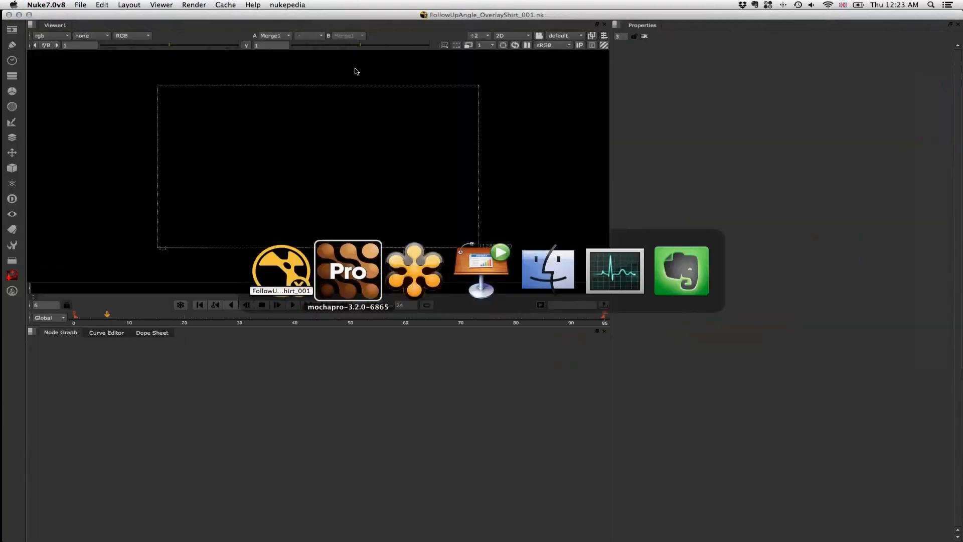
Switch to mocha Pro and open the recent project CKCP_Follow_UpAngle_sml_Insert.mocha, discarding the changes to the train project.
click(80, 5)
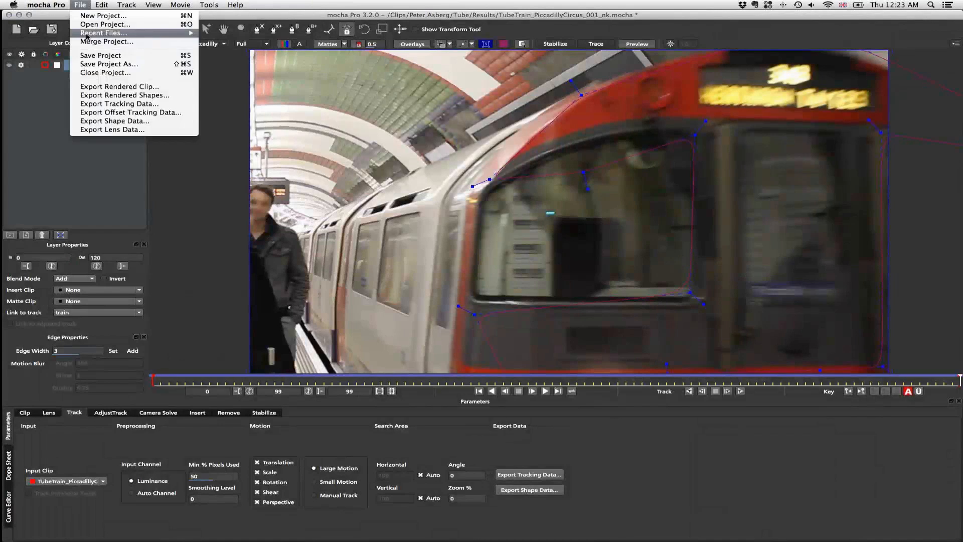
mouse_move(88, 33)
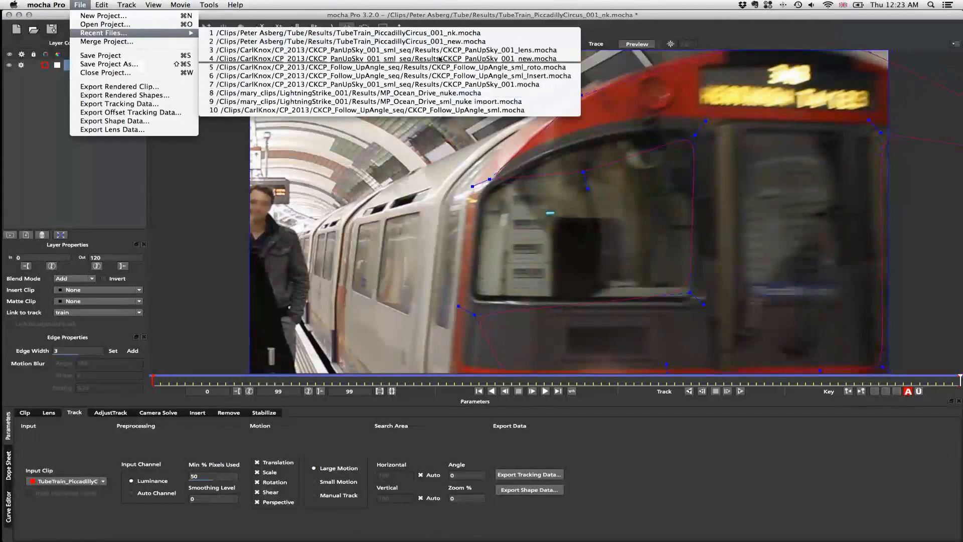
click(441, 76)
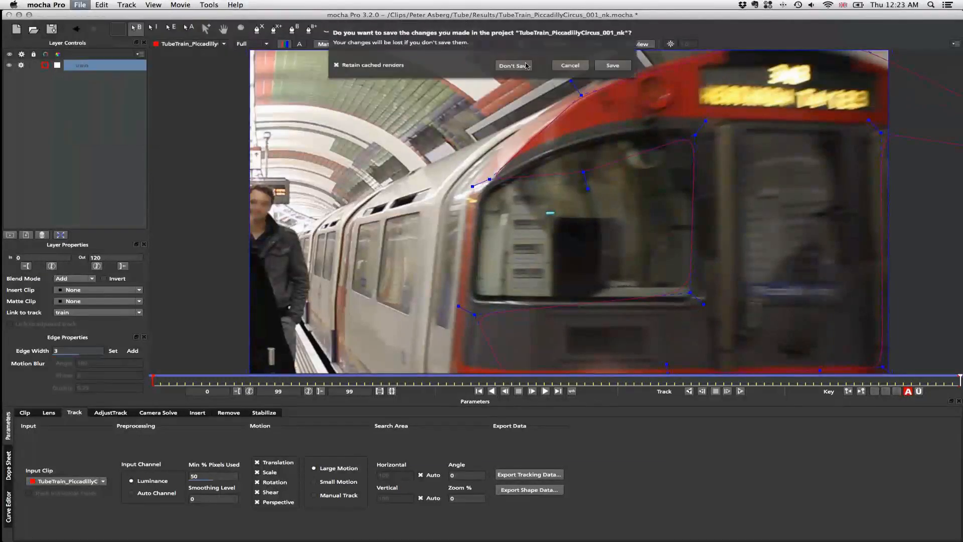
click(513, 65)
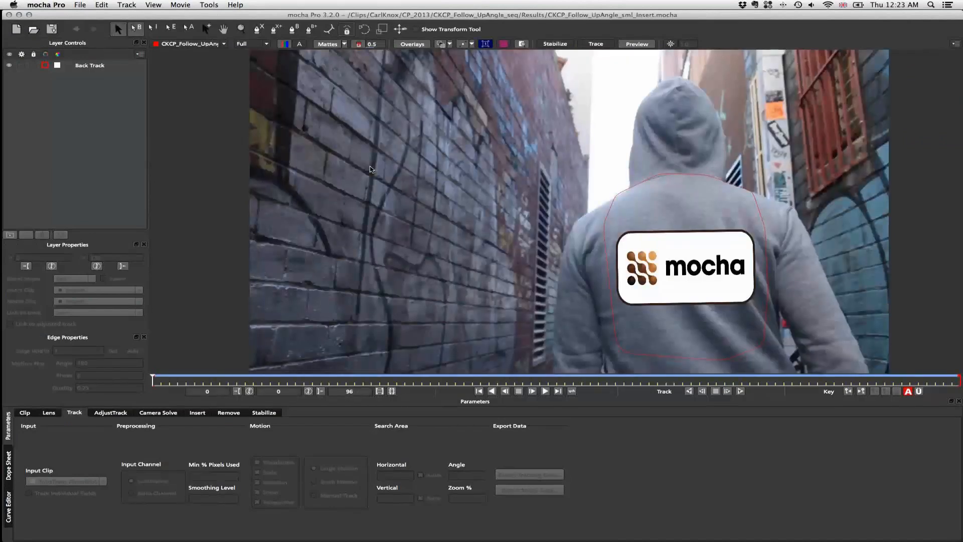
Select the Back Track layer and display its planar surface around the logo on the hoodie.
click(670, 177)
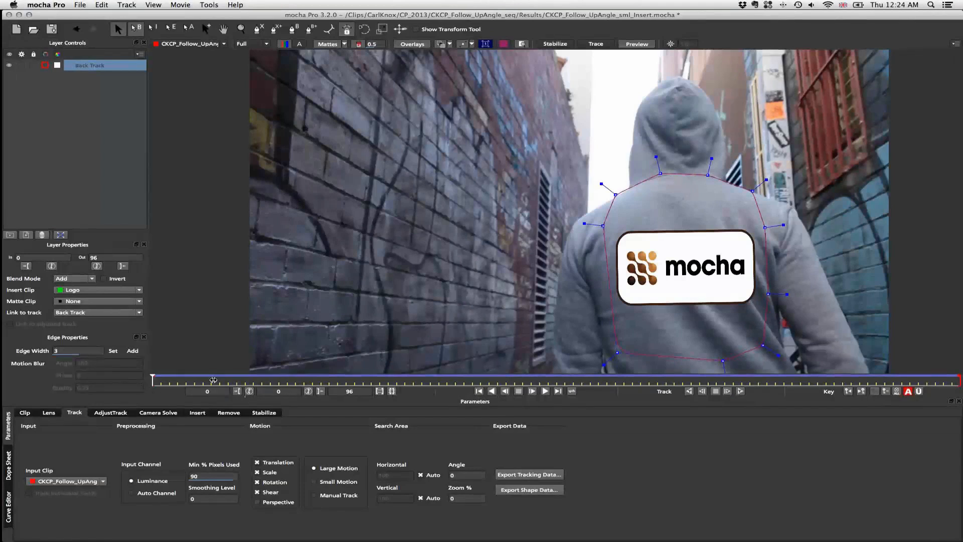
drag(214, 380, 287, 378)
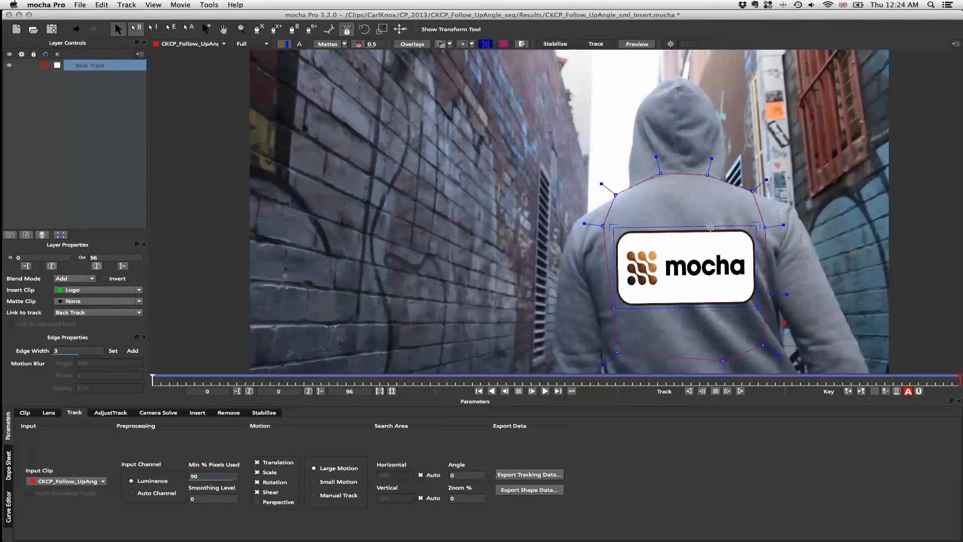
click(702, 171)
drag(702, 170, 702, 227)
Try fitting the Back Track surface to the image corners at frame 0, and undo the fit.
click(61, 236)
click(62, 235)
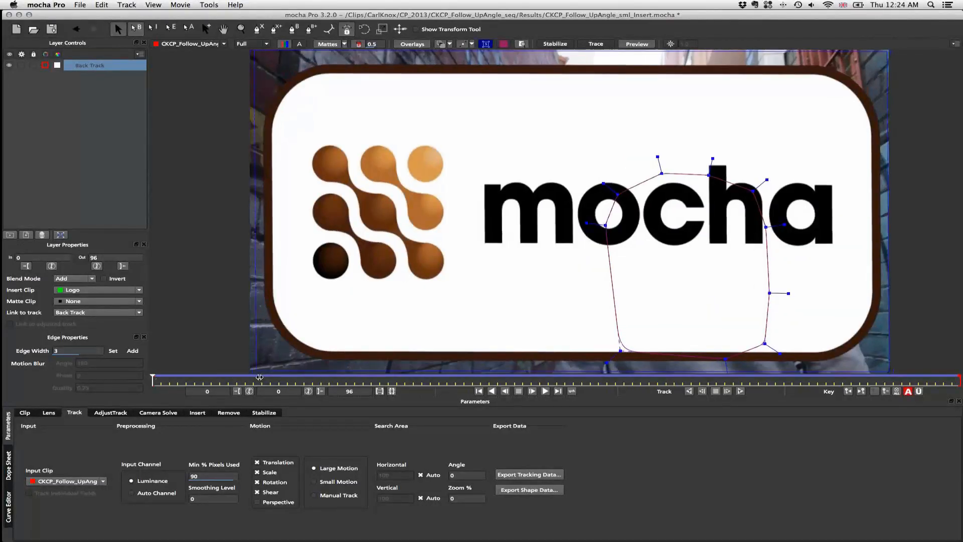
drag(260, 377, 154, 376)
click(91, 289)
click(91, 290)
key(super+z)
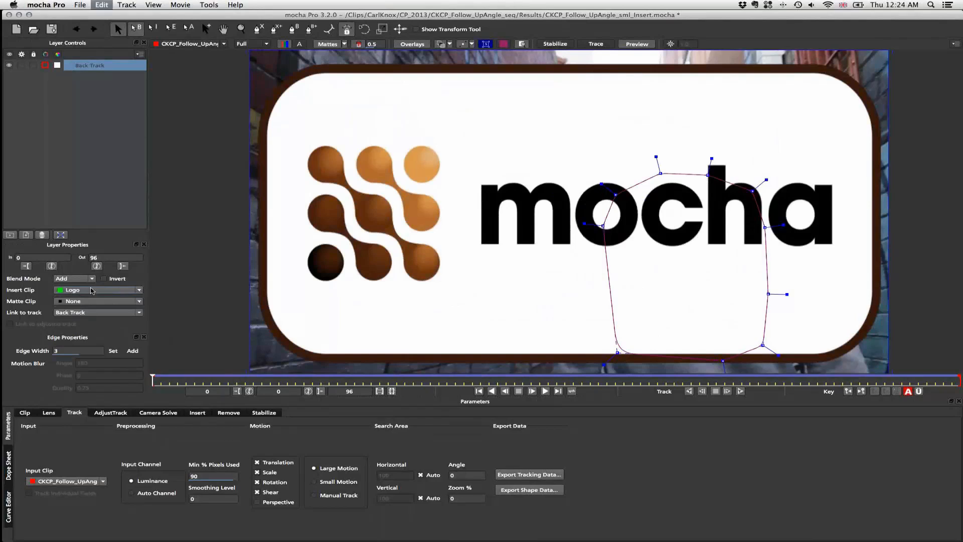
key(Right)
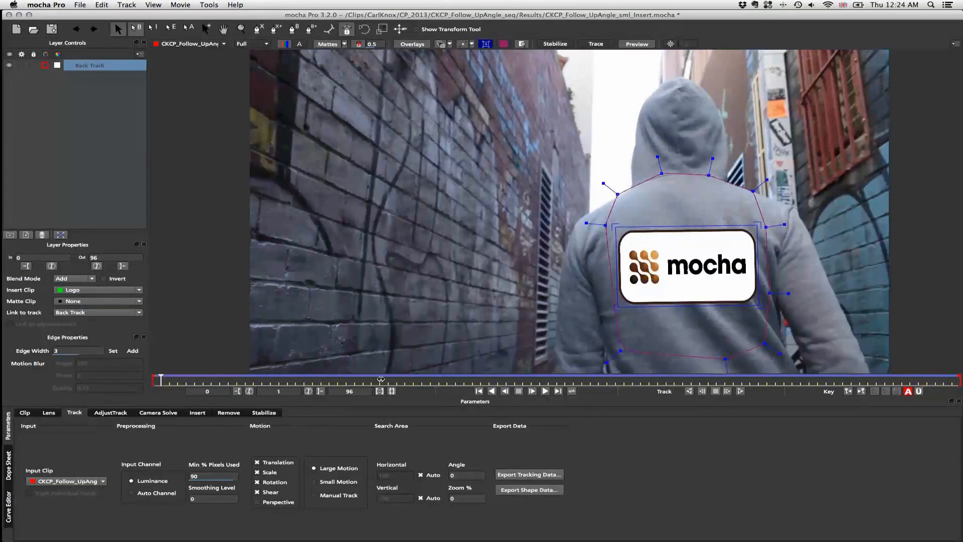
Scrub through the clip to examine how the logo follows the hoodie's back, ending at frame 0.
drag(381, 380, 901, 380)
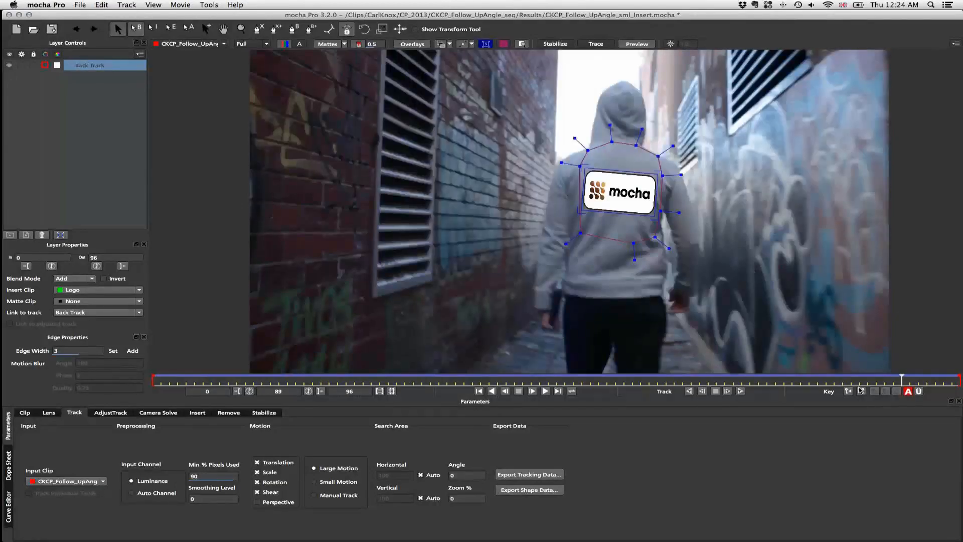
click(447, 380)
click(740, 391)
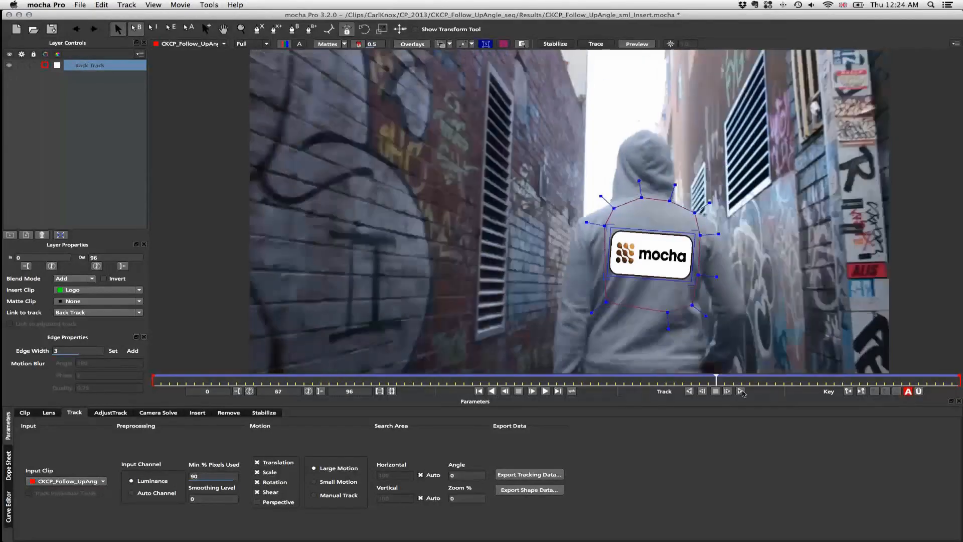
click(405, 379)
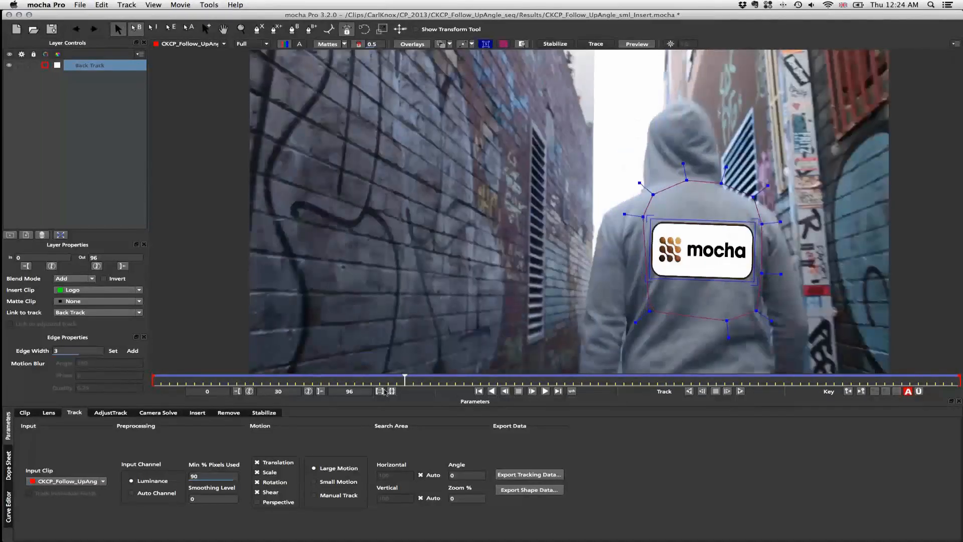
click(480, 379)
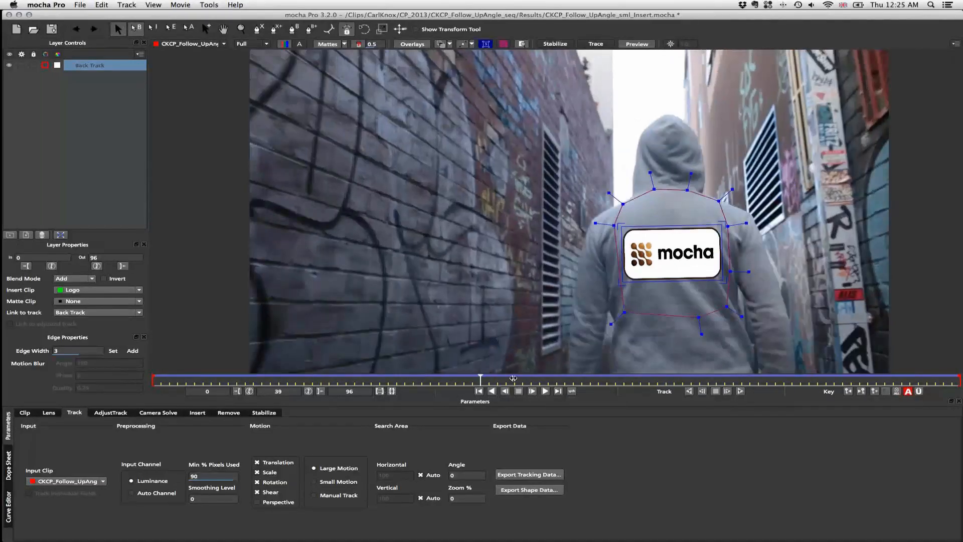
drag(513, 378, 716, 377)
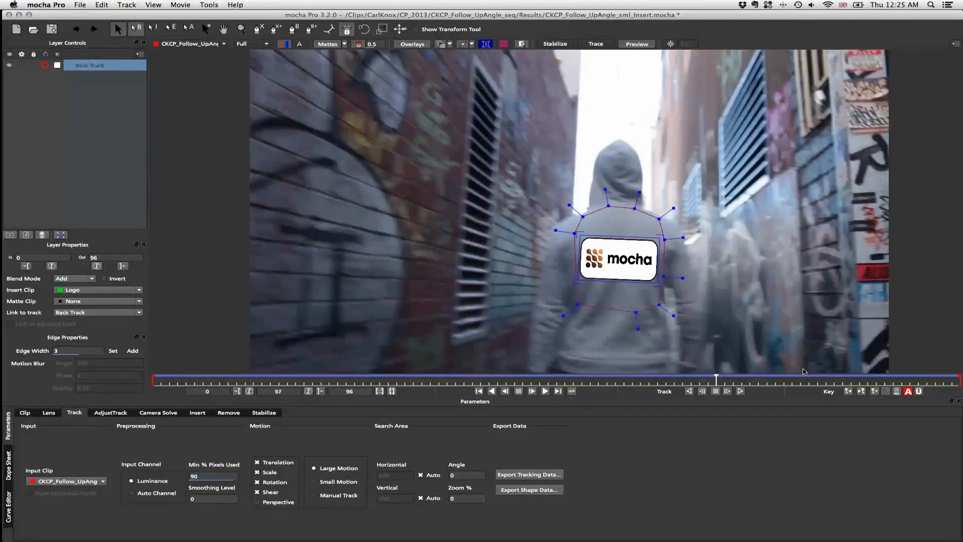
drag(803, 372, 932, 376)
click(505, 378)
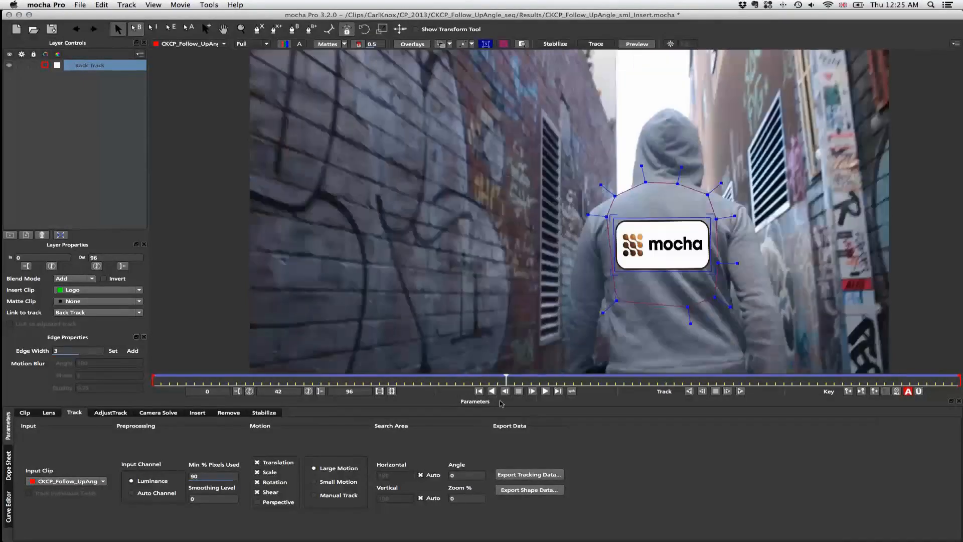
click(169, 384)
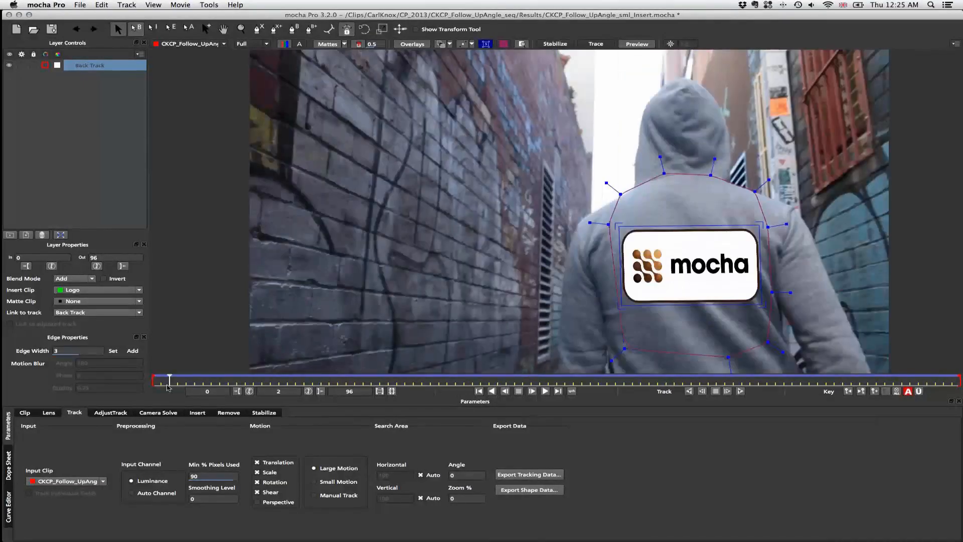
drag(168, 386, 792, 390)
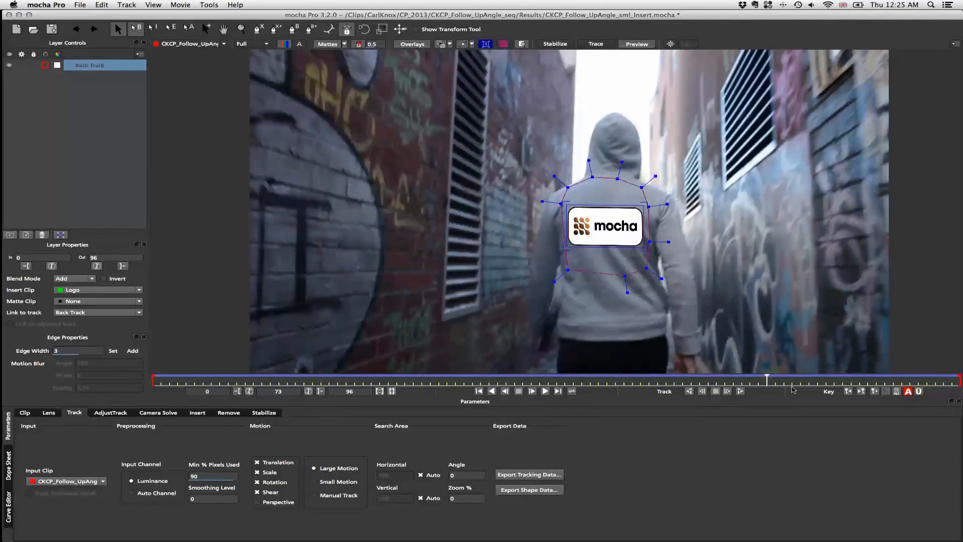
click(254, 384)
drag(408, 385, 725, 390)
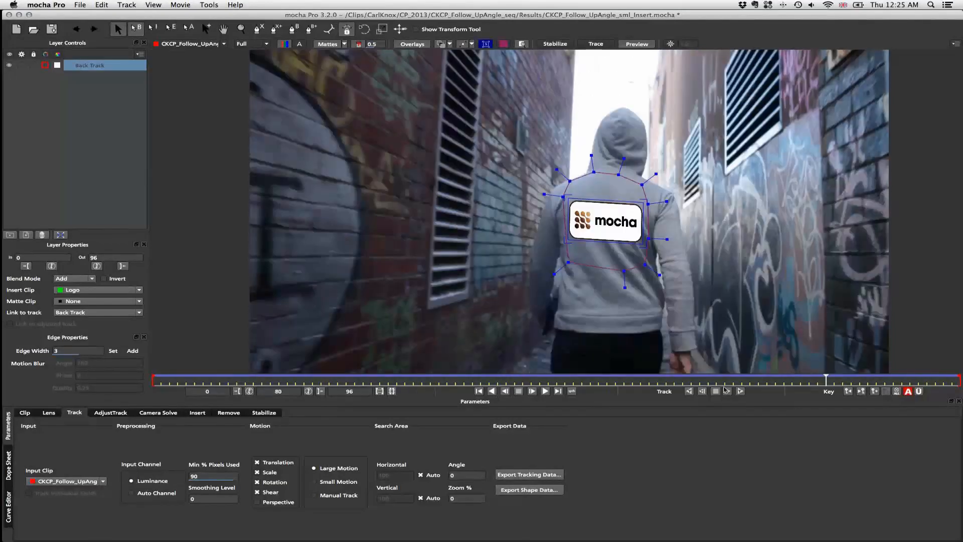
click(184, 389)
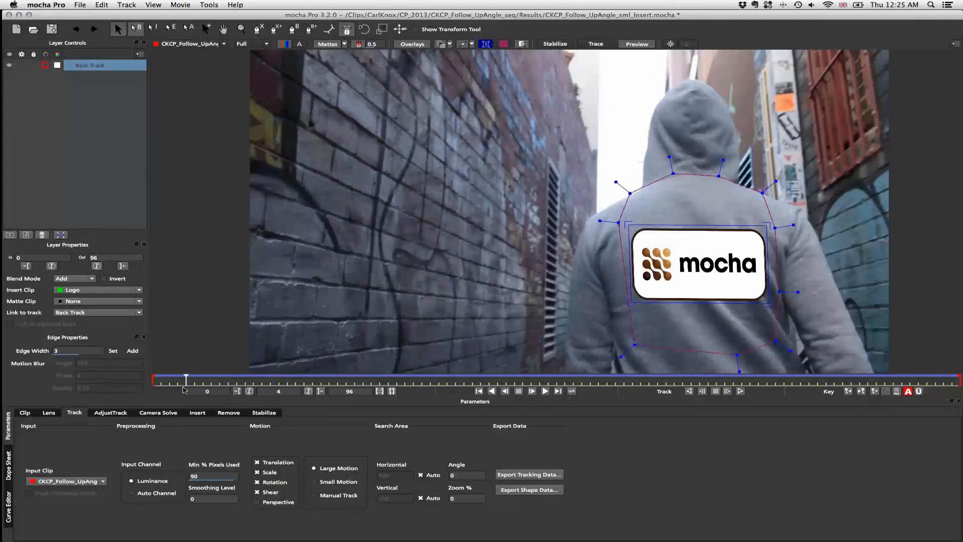
click(153, 387)
In the Insert settings, show a Level 2 warp mesh on the logo and try distorting its upper edge and centre.
click(198, 413)
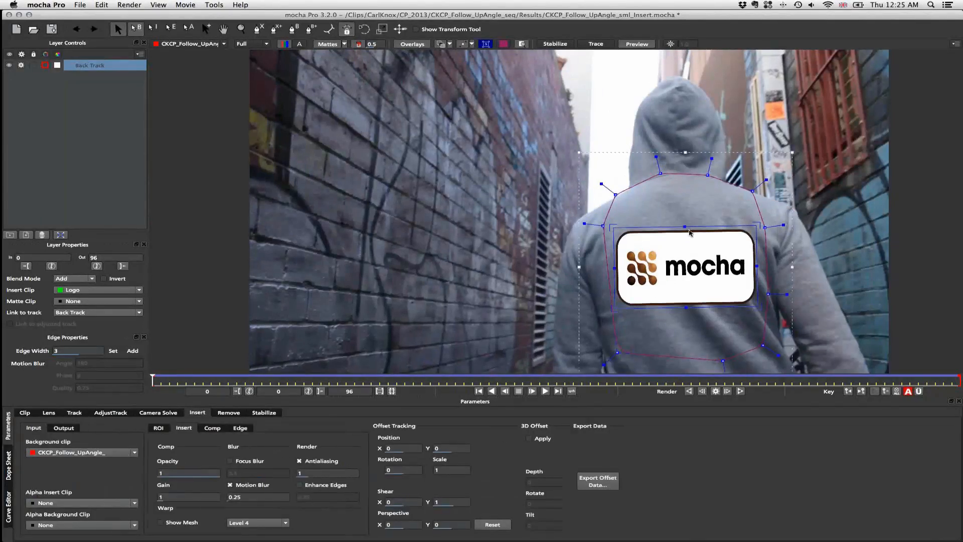
drag(685, 226, 692, 202)
key(super+z)
key(super+z)
key(super+z)
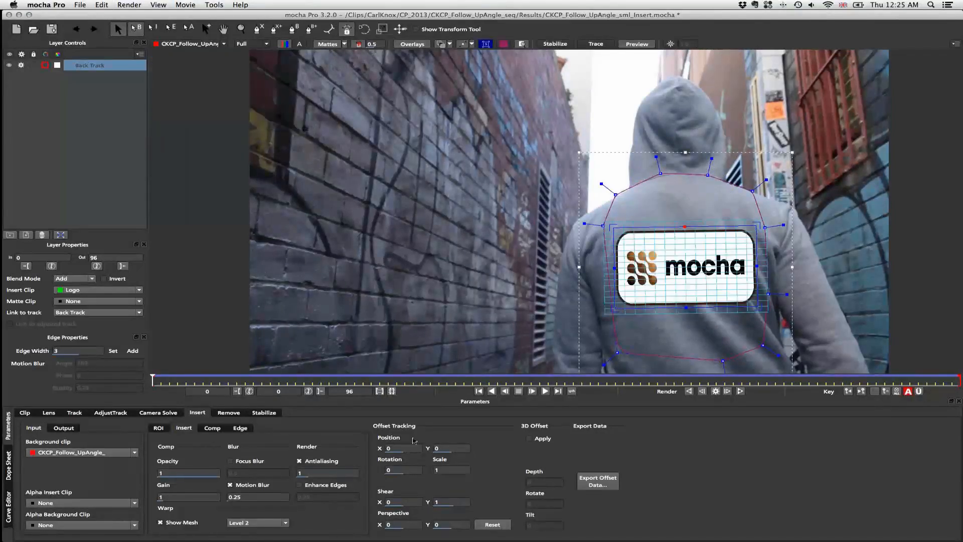
mouse_move(684, 269)
mouse_down()
mouse_move(680, 248)
mouse_move(683, 267)
mouse_move(681, 258)
mouse_up()
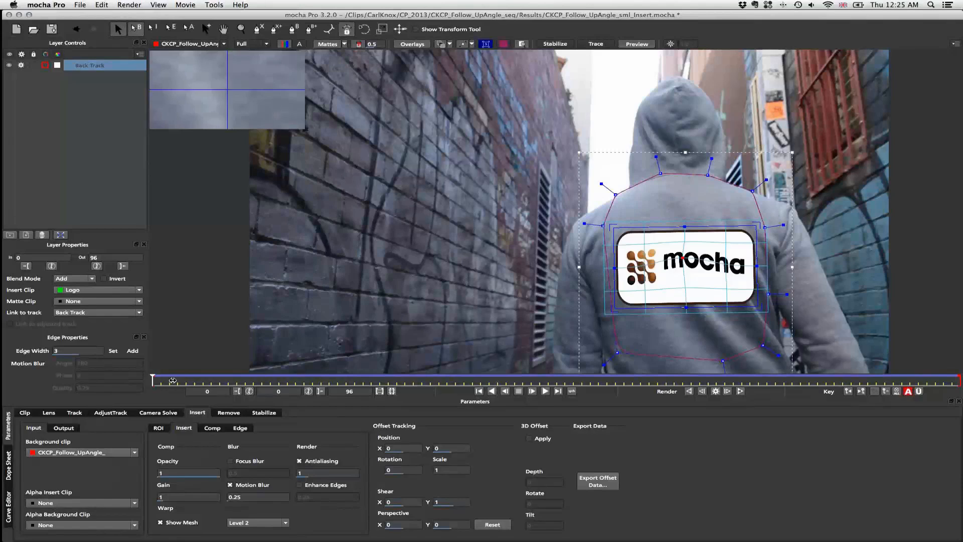
drag(172, 380, 153, 383)
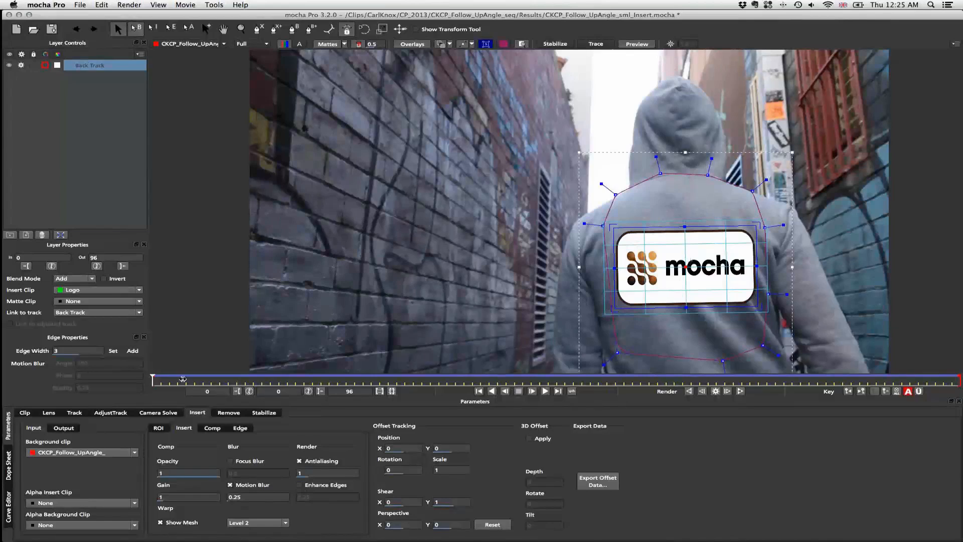
Render the logo insert at frame 56, and render the rest of the clip through to frame 96.
drag(183, 379, 624, 392)
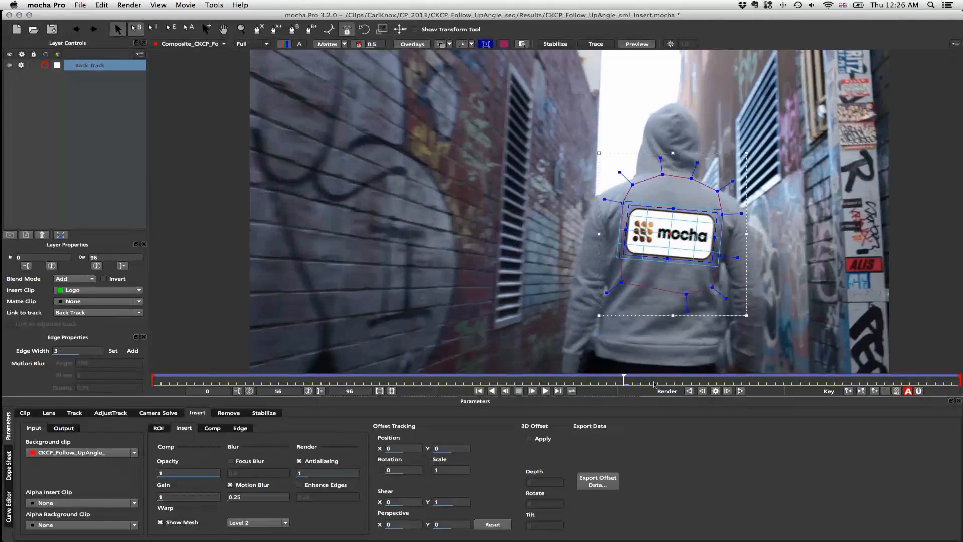
click(141, 4)
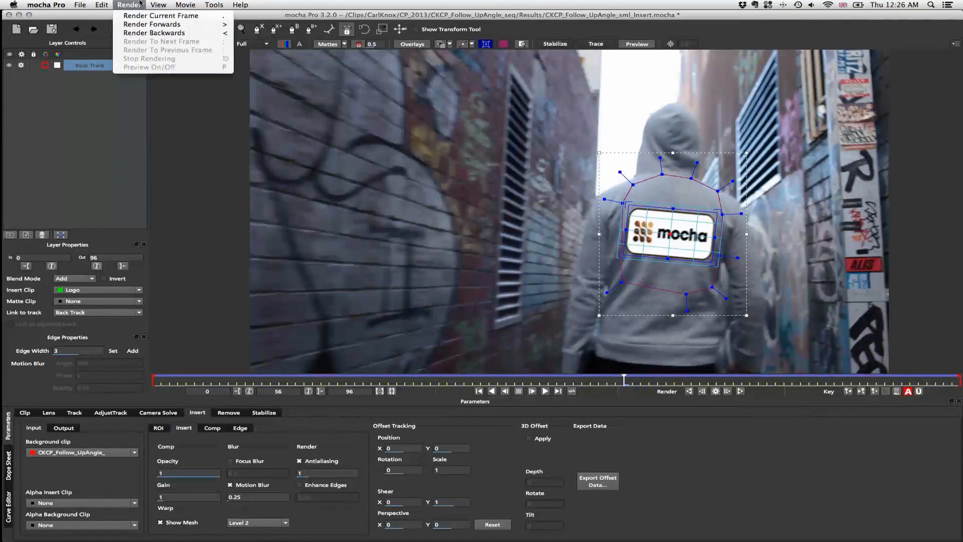
click(156, 16)
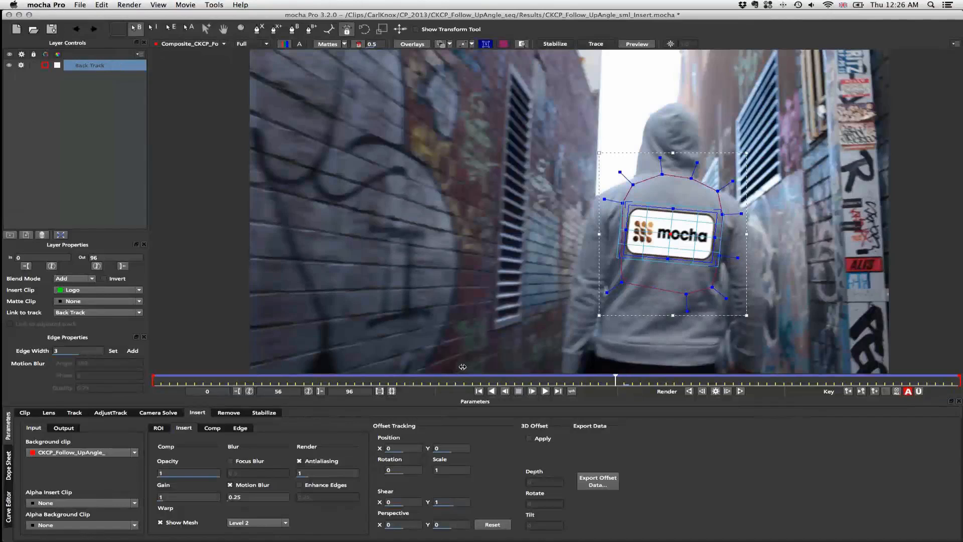
click(478, 390)
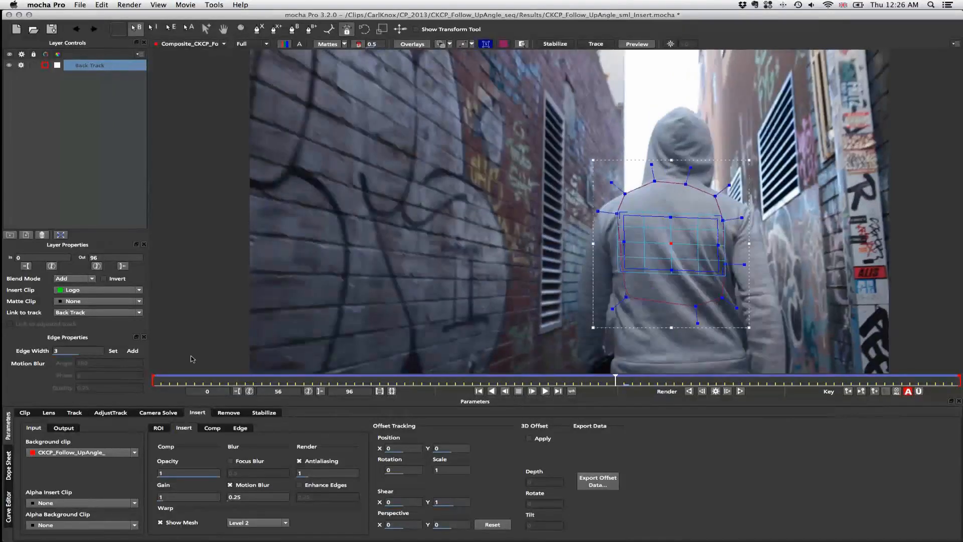
click(741, 391)
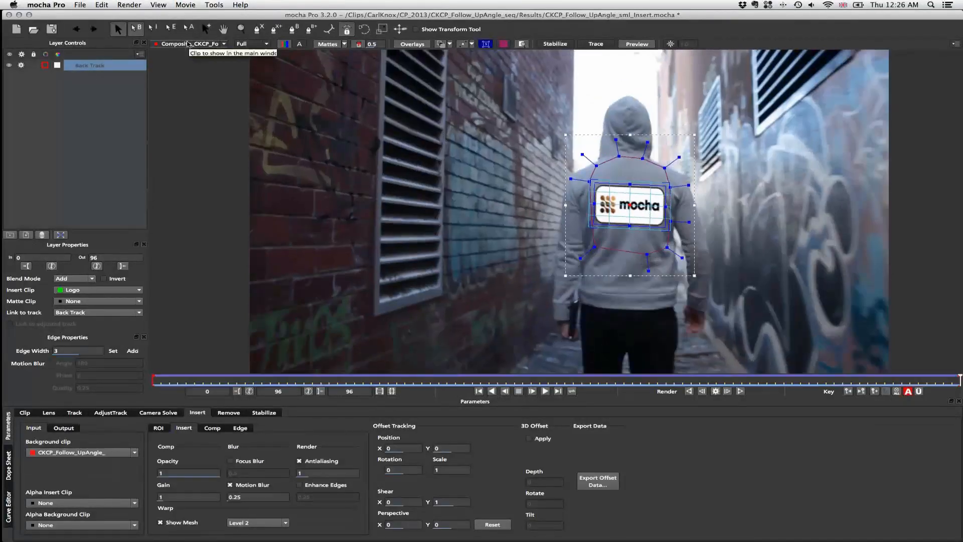
View the rendered logo layer on its own, scrub it back to frame 0, and return to the CKCP_Follow_UpAngle source clip.
click(190, 43)
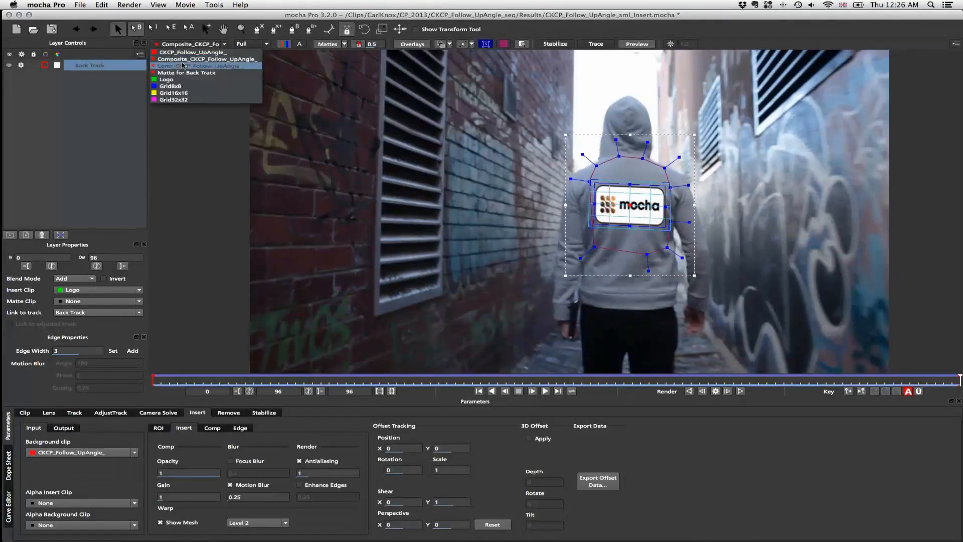
click(182, 66)
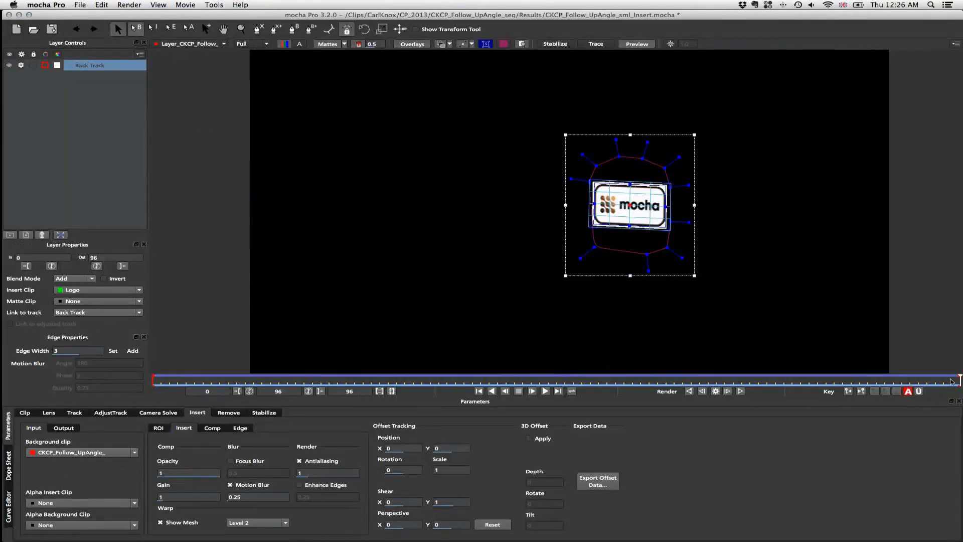
drag(930, 381, 893, 397)
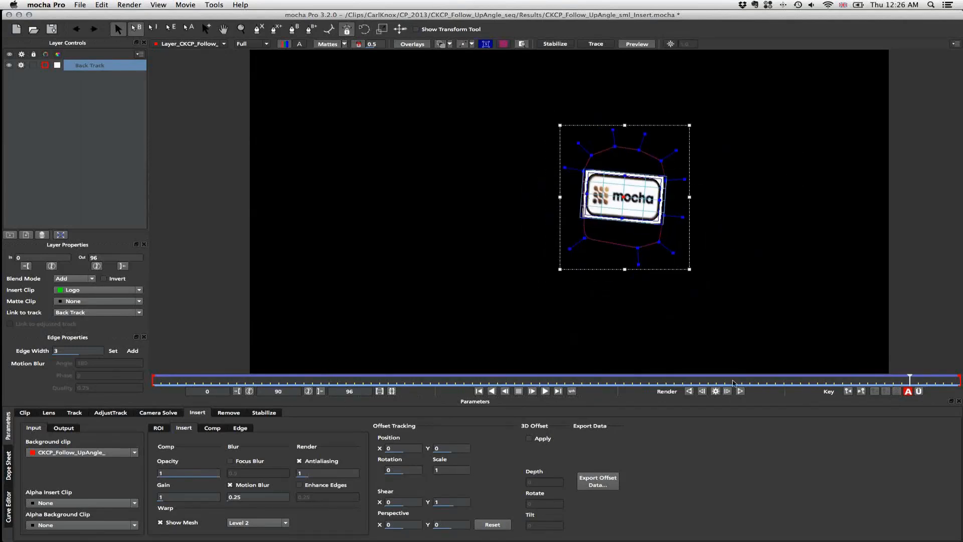
drag(586, 382, 153, 380)
click(180, 44)
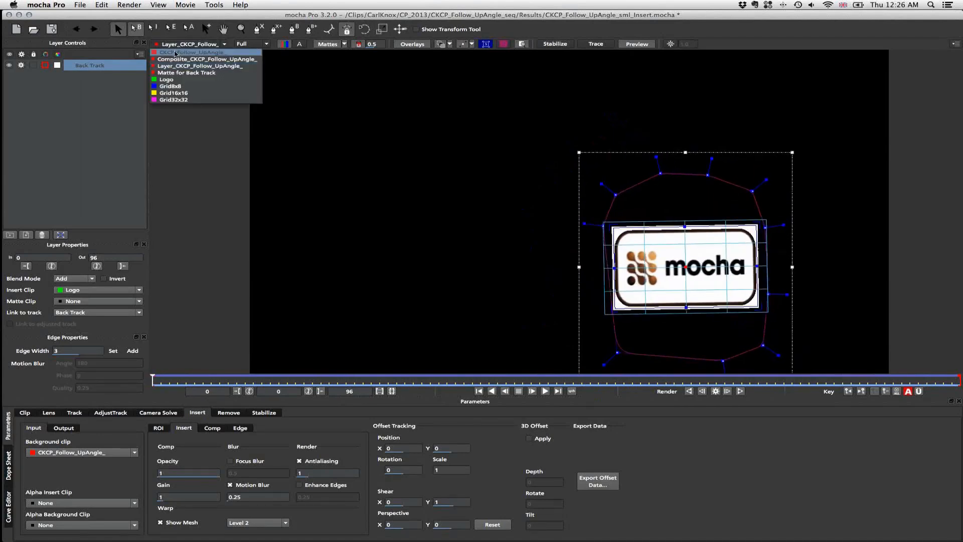
click(175, 54)
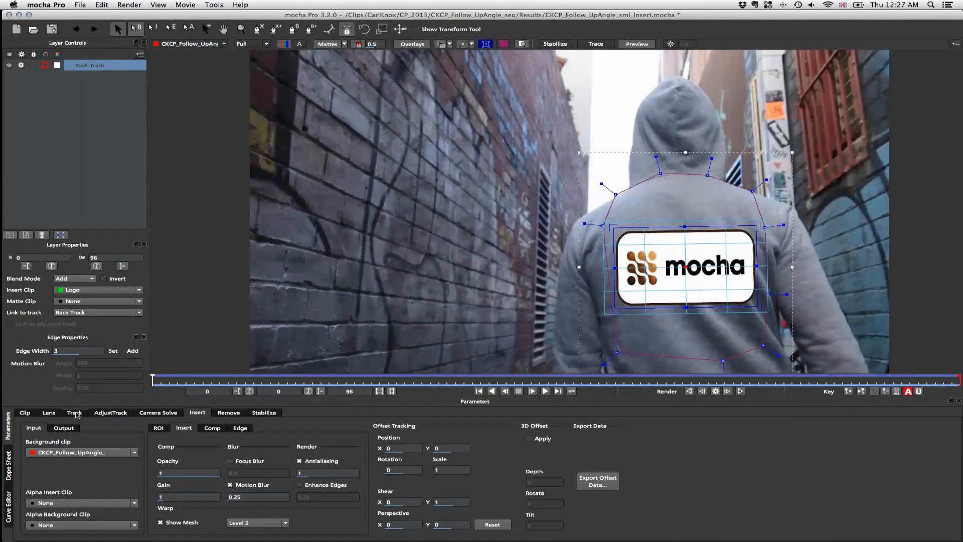
Export the Back Track tracking data to the clipboard in Nuke Corner Pin (*.nk) format.
click(75, 412)
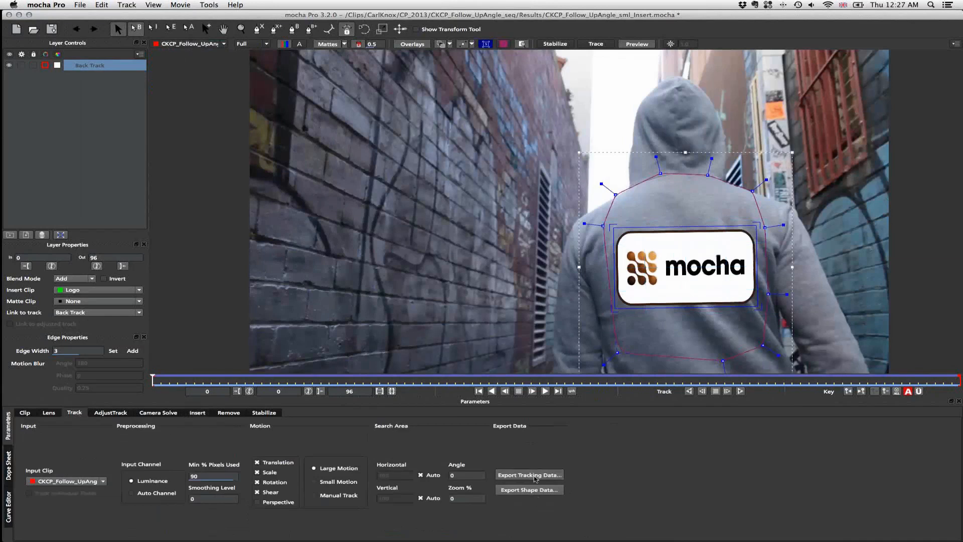
click(535, 475)
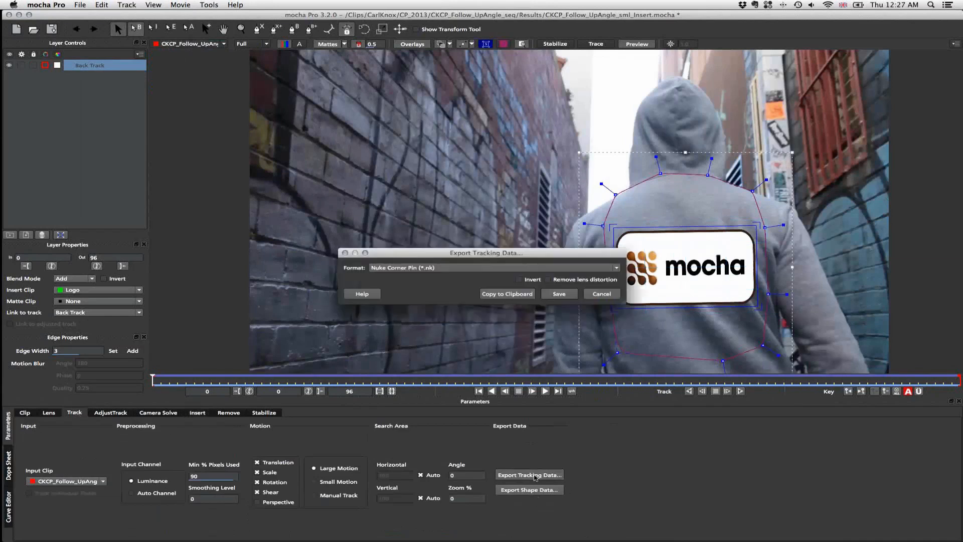
click(499, 296)
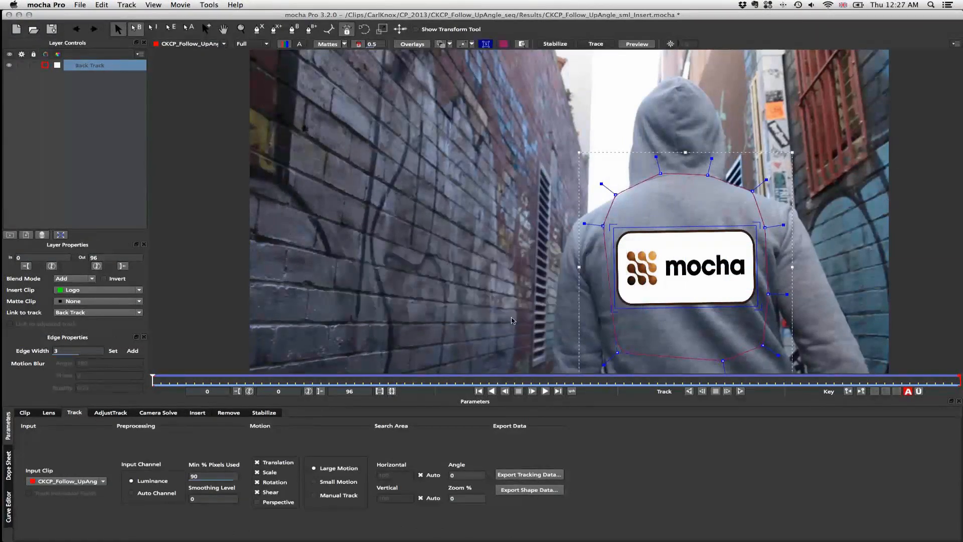
Switch to Nuke, read in the CKCP_Follow_UpAngle_sml_#####.jpg sequence in an empty area of the node graph, and view it.
key(super+Tab)
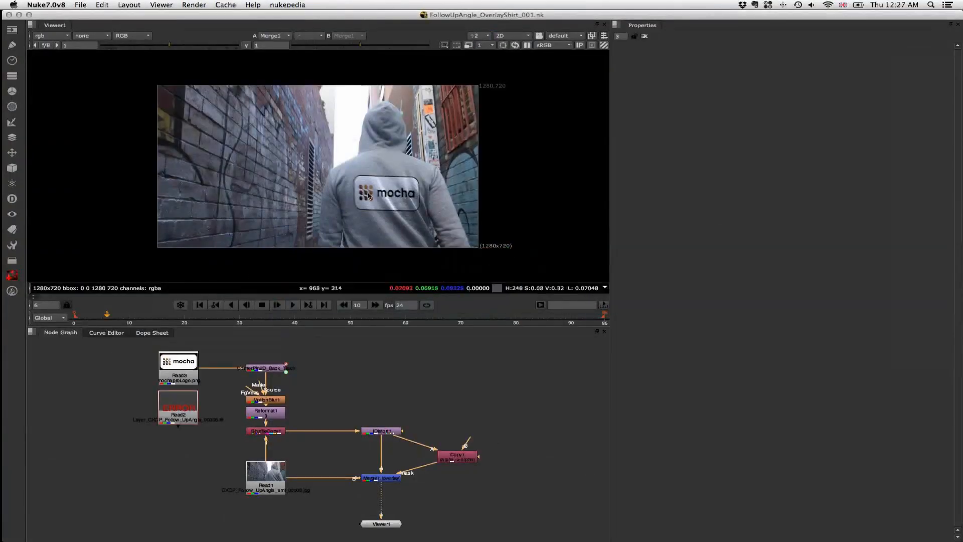
drag(134, 345, 485, 539)
drag(460, 462, 172, 444)
click(368, 373)
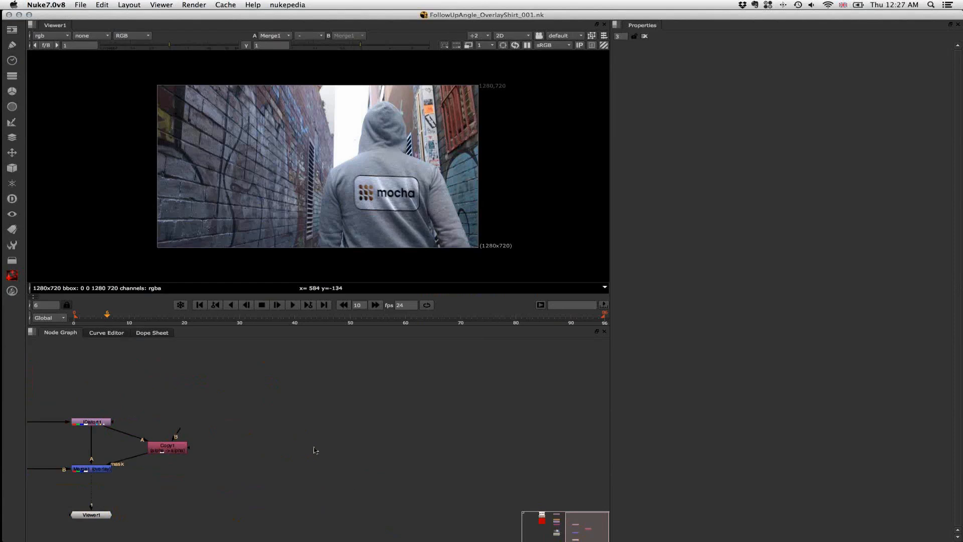
key(r)
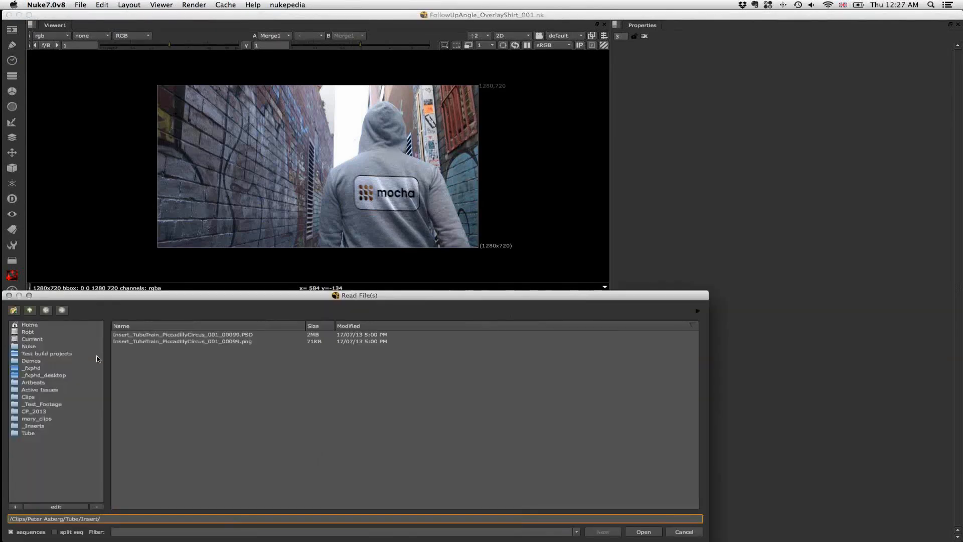
click(41, 413)
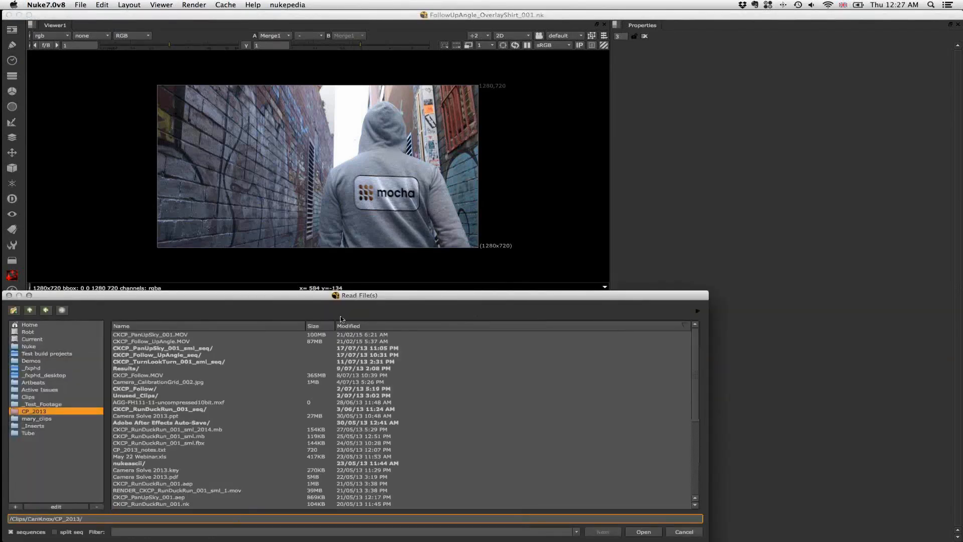
double_click(192, 355)
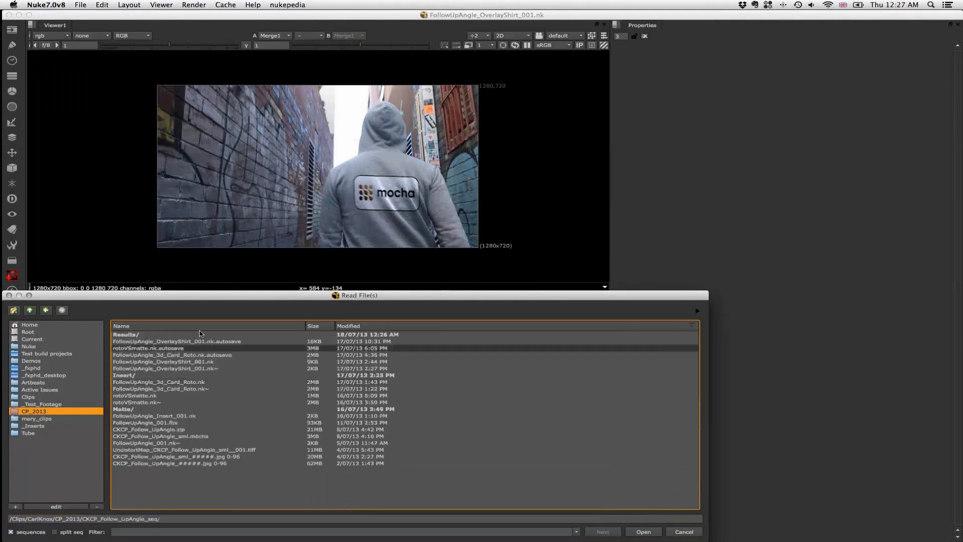
double_click(194, 457)
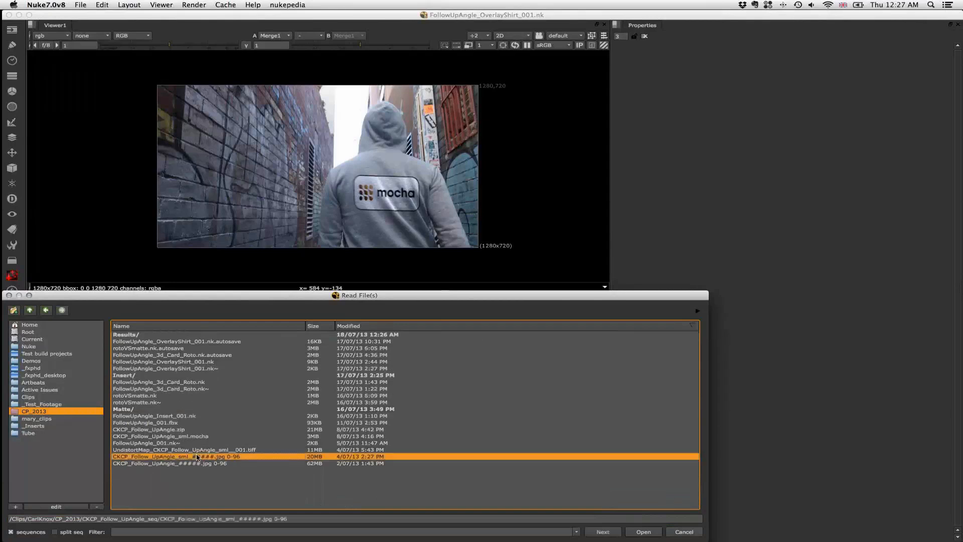
key(1)
drag(91, 516, 303, 515)
drag(306, 382, 289, 397)
click(395, 391)
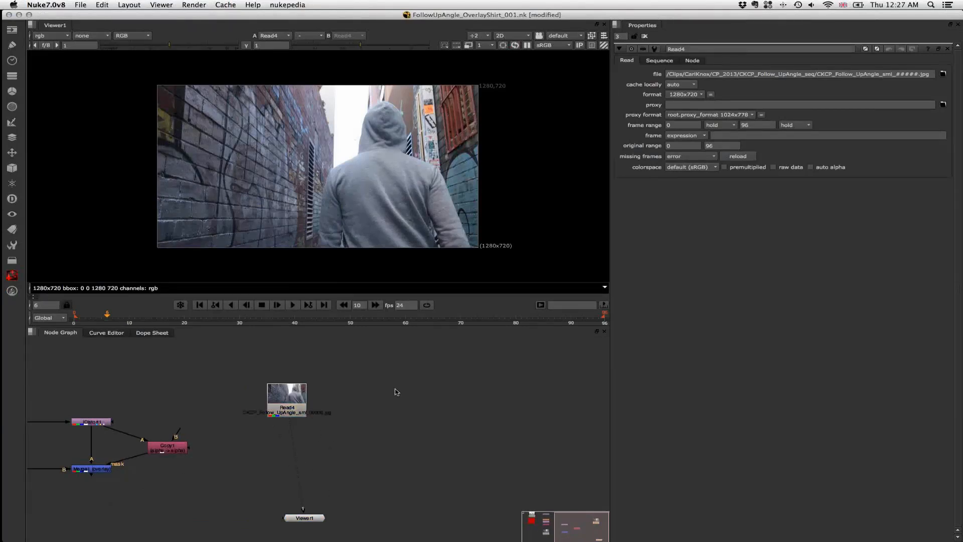
Read in mochaproLogo.png from the _Inserts folder and paste the copied corner pin beneath it.
key(r)
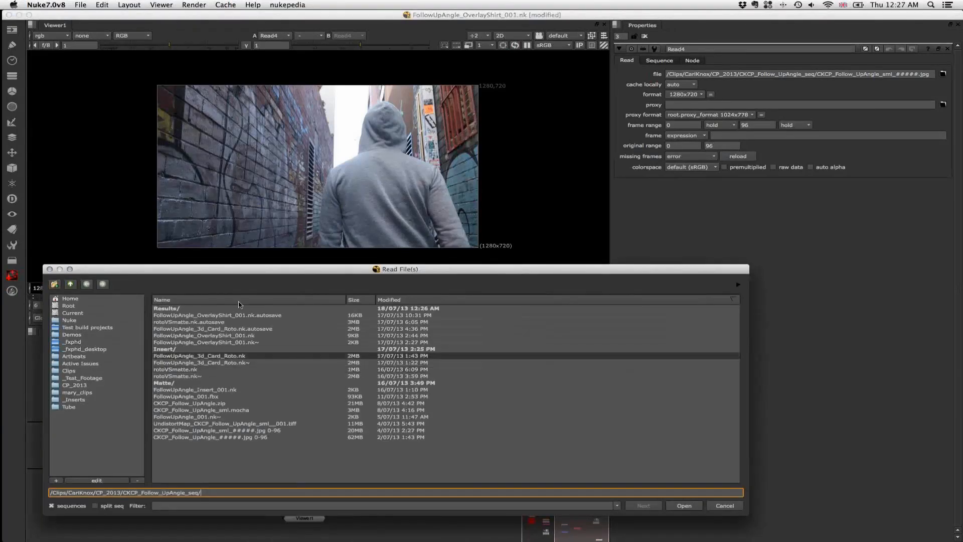
click(79, 398)
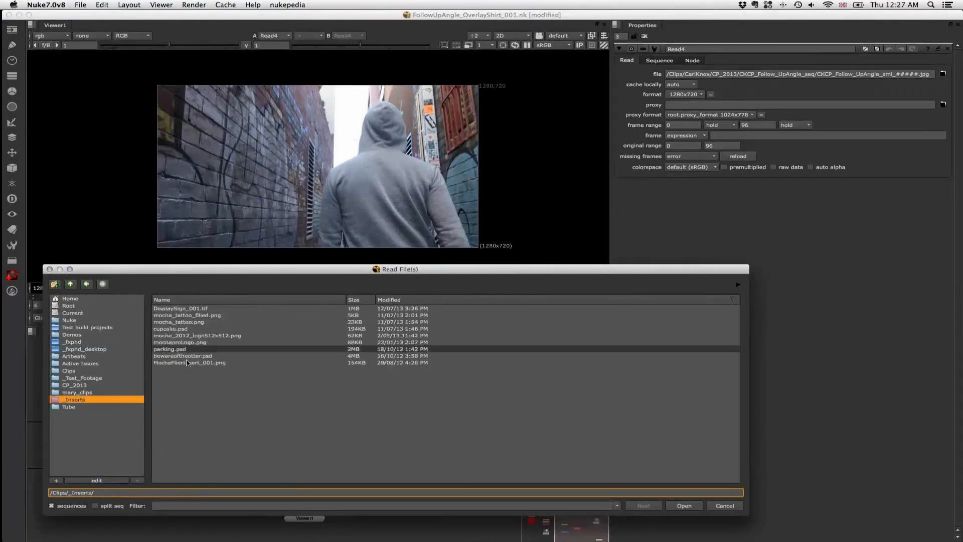
double_click(182, 342)
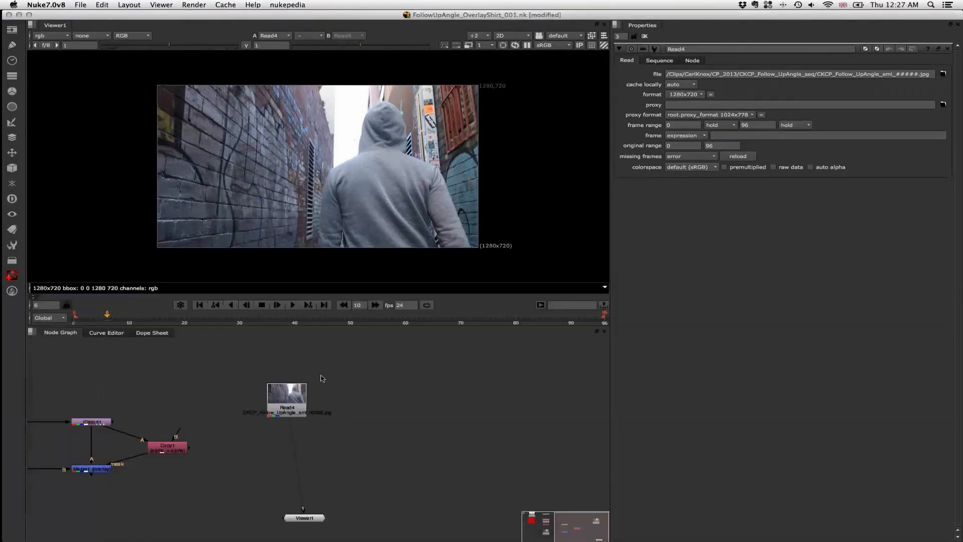
drag(400, 389, 406, 373)
key(super+v)
drag(288, 395, 294, 430)
click(415, 420)
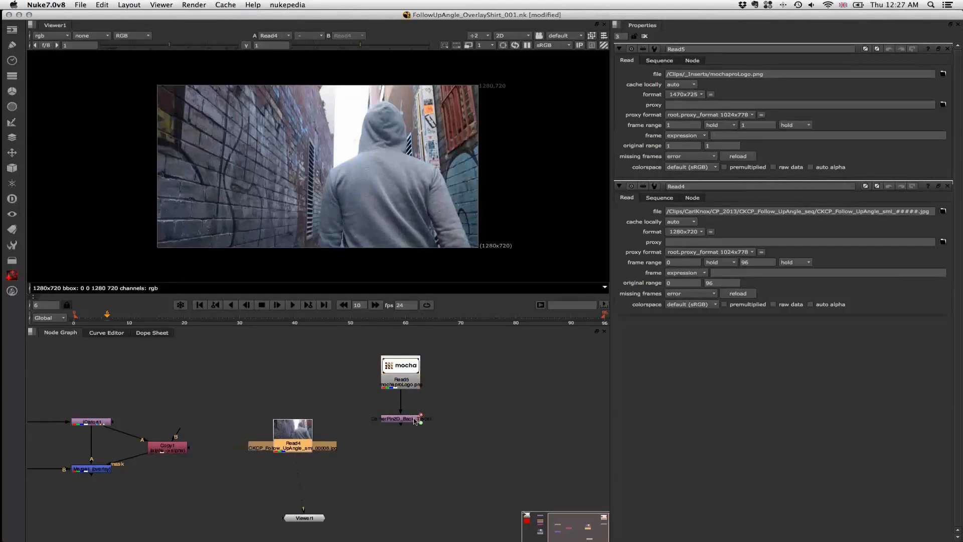
Mark the hoodie footage as premultiplied and merge the corner-pinned logo over it.
double_click(310, 431)
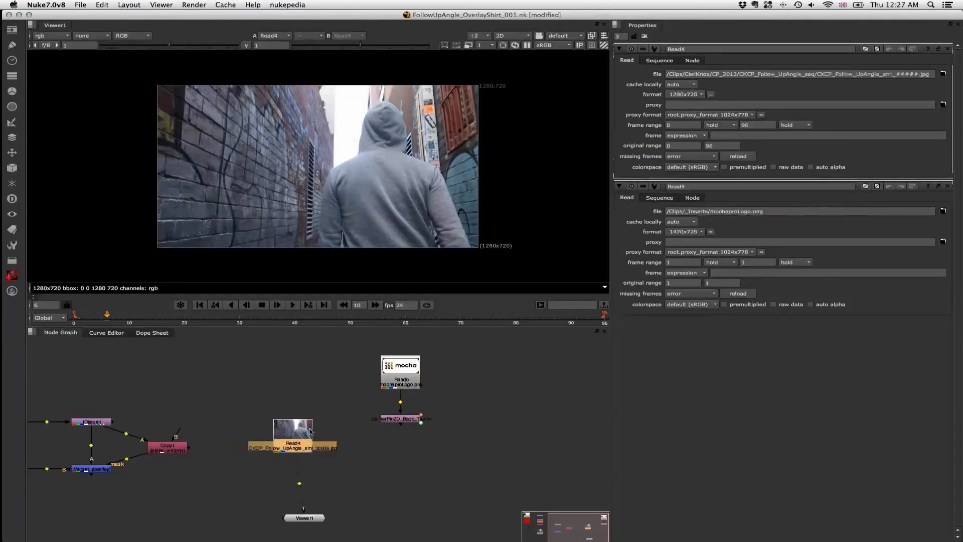
click(401, 420)
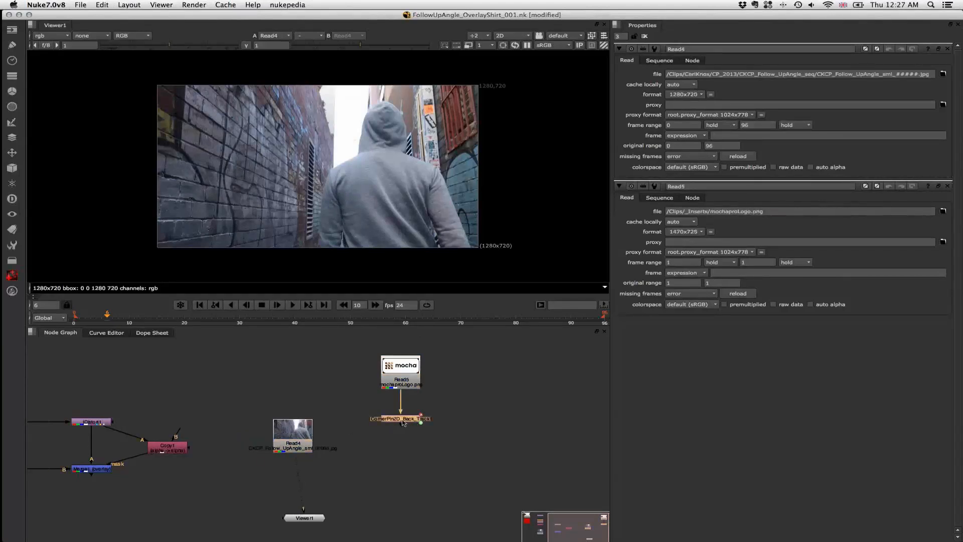
click(303, 438)
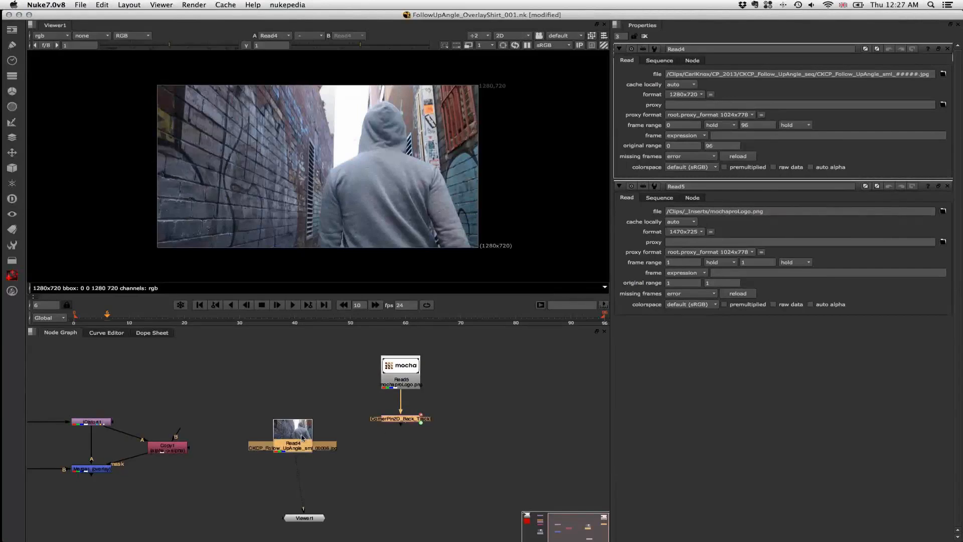
click(750, 166)
key(m)
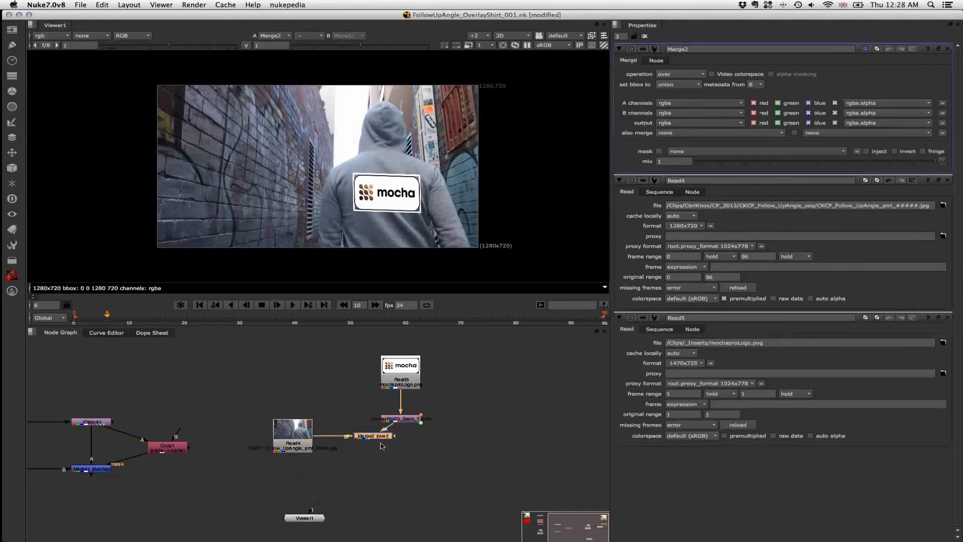
drag(396, 448, 400, 441)
Mark the mochaproLogo.png Read node as premultiplied and nudge the corner pin node above the merge.
click(410, 366)
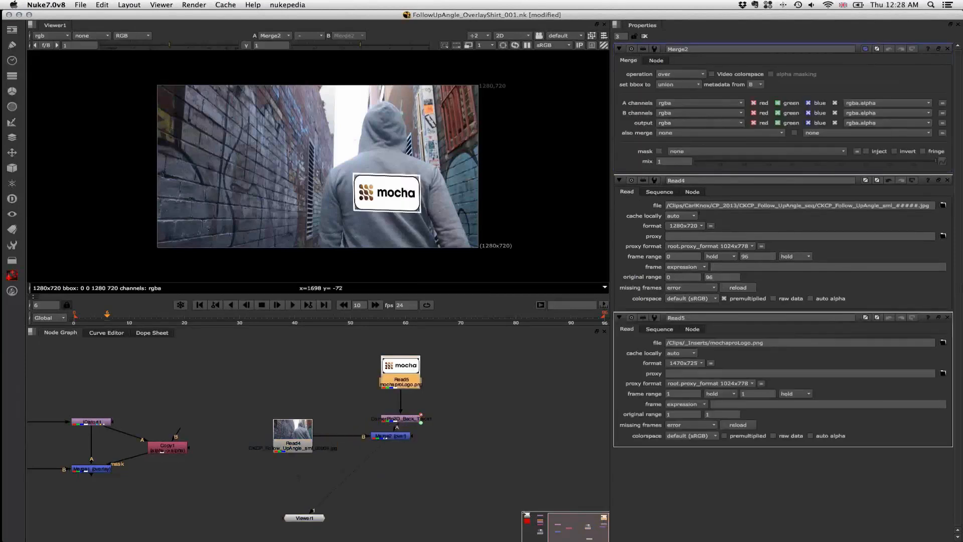
click(748, 436)
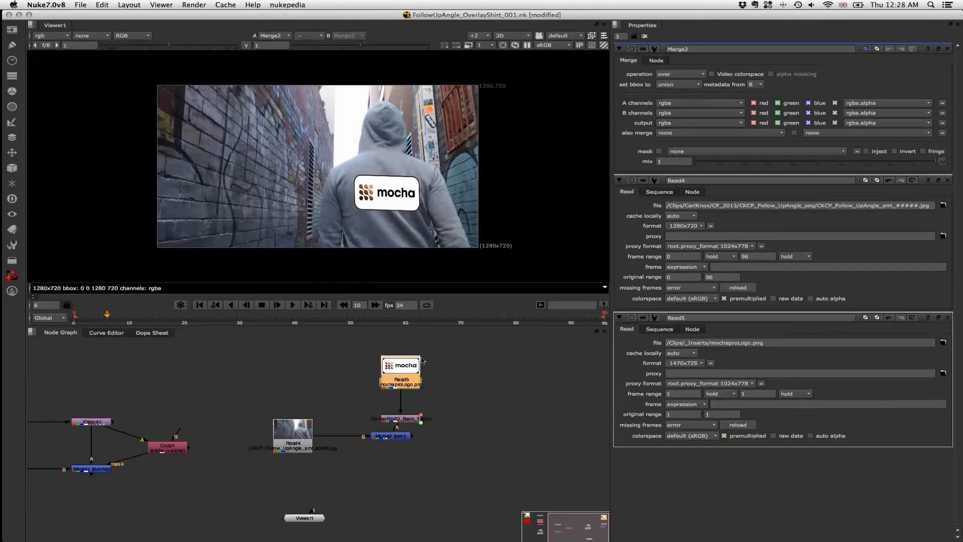
drag(402, 417, 392, 414)
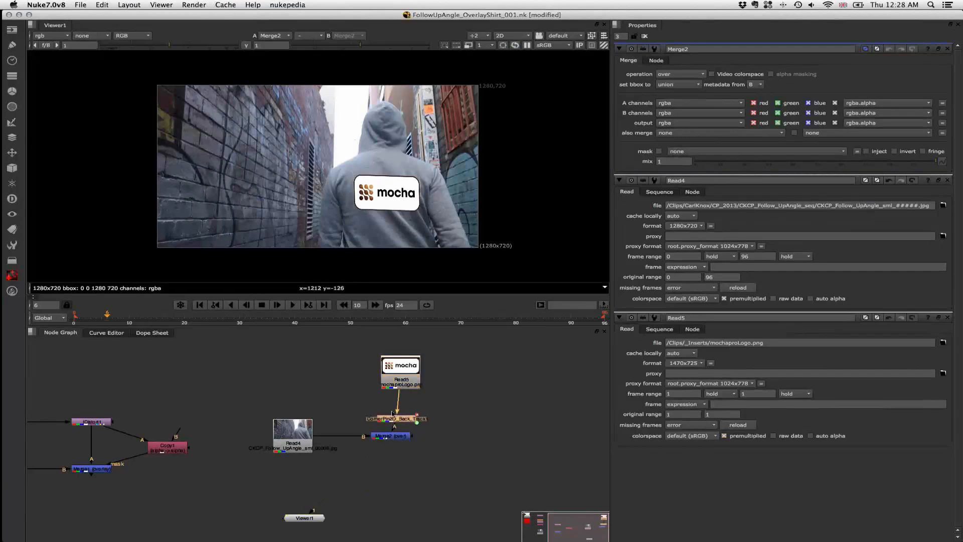
Preview the clip forwards and backwards to examine how the merged logo tracks with the hoodie.
click(212, 316)
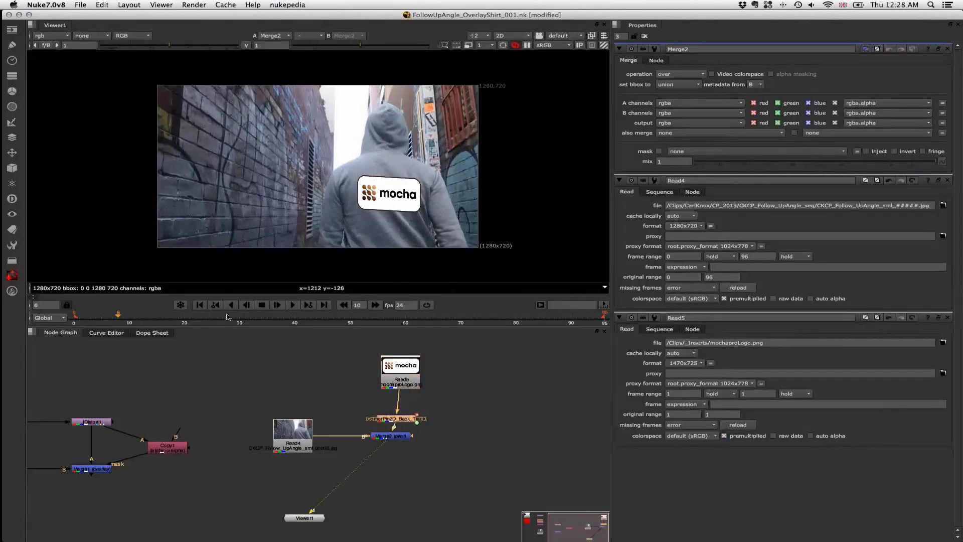
key(l)
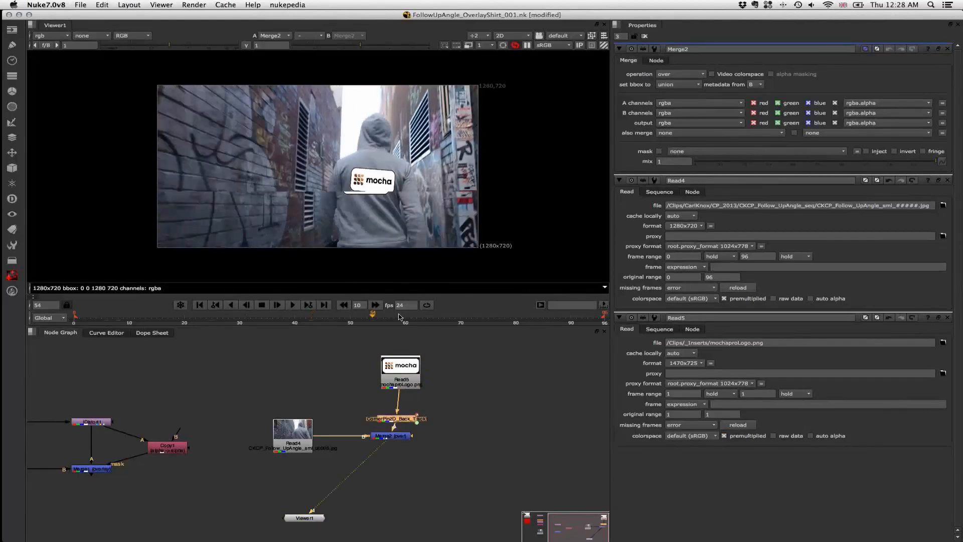
key(k)
key(j)
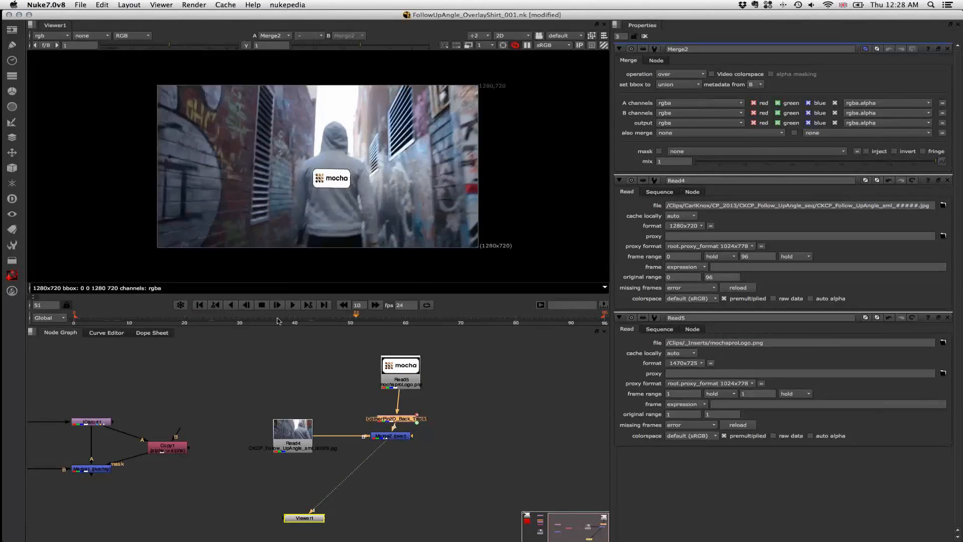
key(k)
Space out the logo nodes, insert a MotionBlur node between the corner pin and the merge, and check frames 43 and 10.
drag(402, 440, 406, 418)
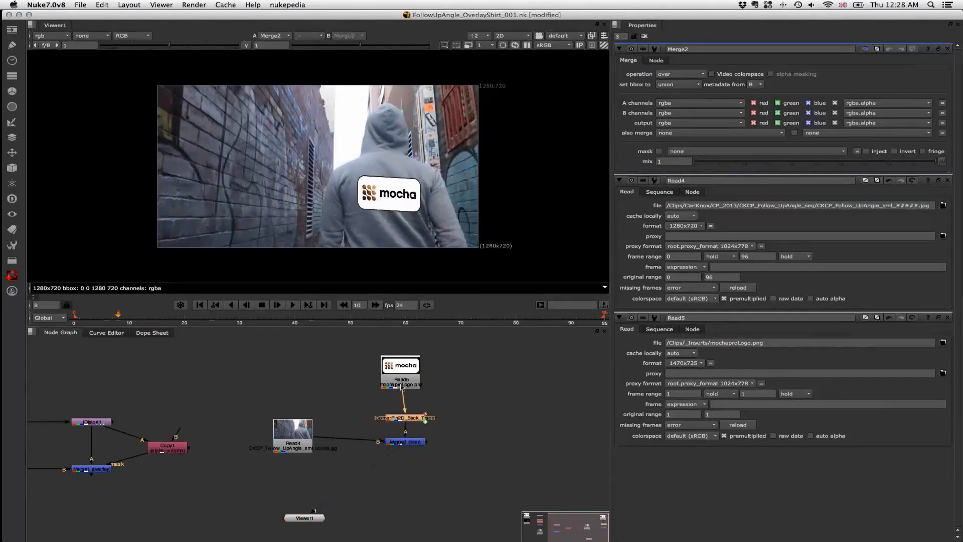
drag(403, 377, 404, 377)
drag(410, 416, 410, 403)
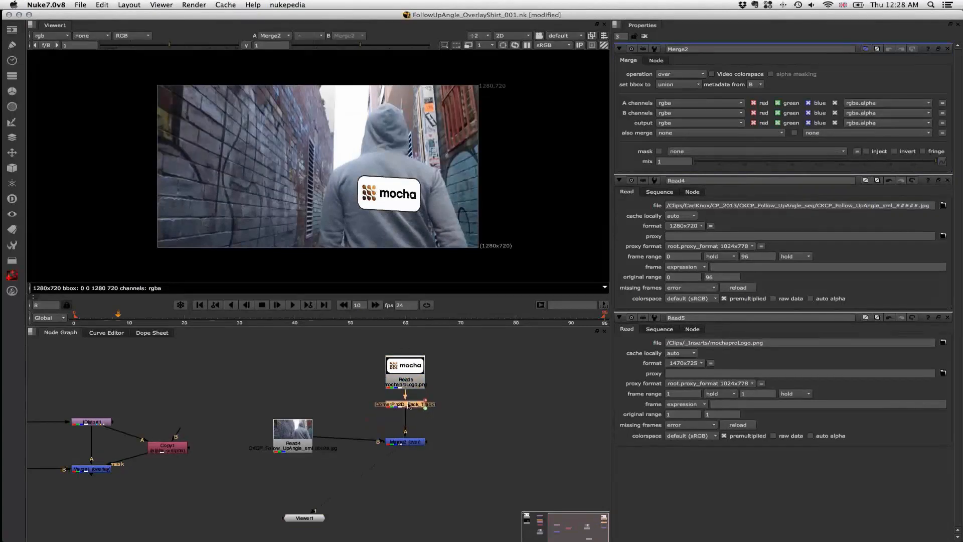
key(Tab)
text(motion)
key(Return)
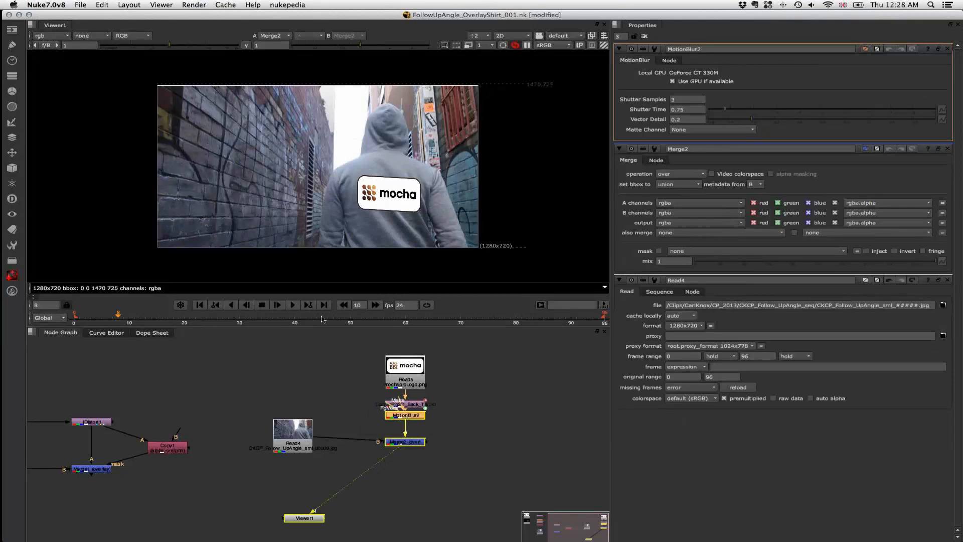
mouse_move(324, 318)
mouse_down()
mouse_move(393, 317)
mouse_move(310, 318)
mouse_up()
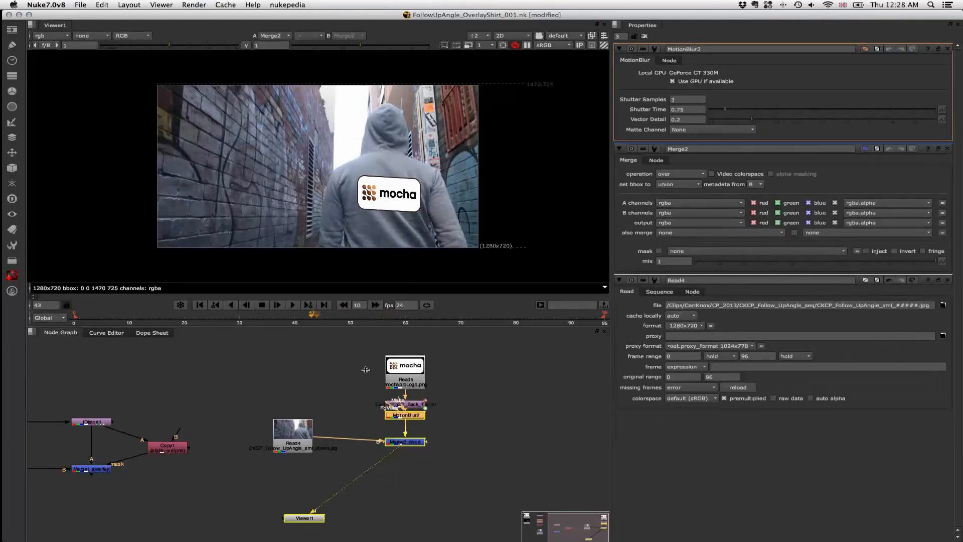
click(130, 314)
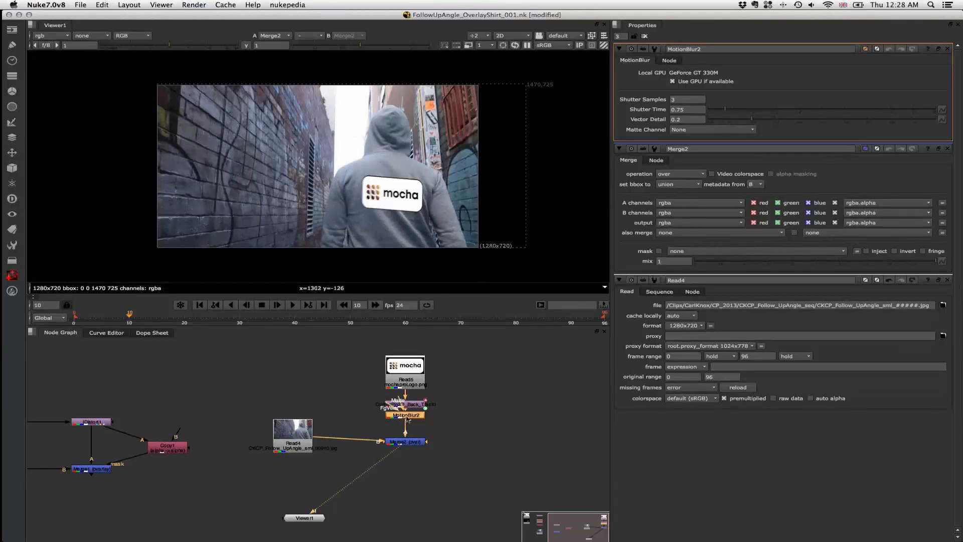
Insert a Reformat node between the logo's MotionBlur node and the merge.
drag(407, 419, 407, 420)
key(Tab)
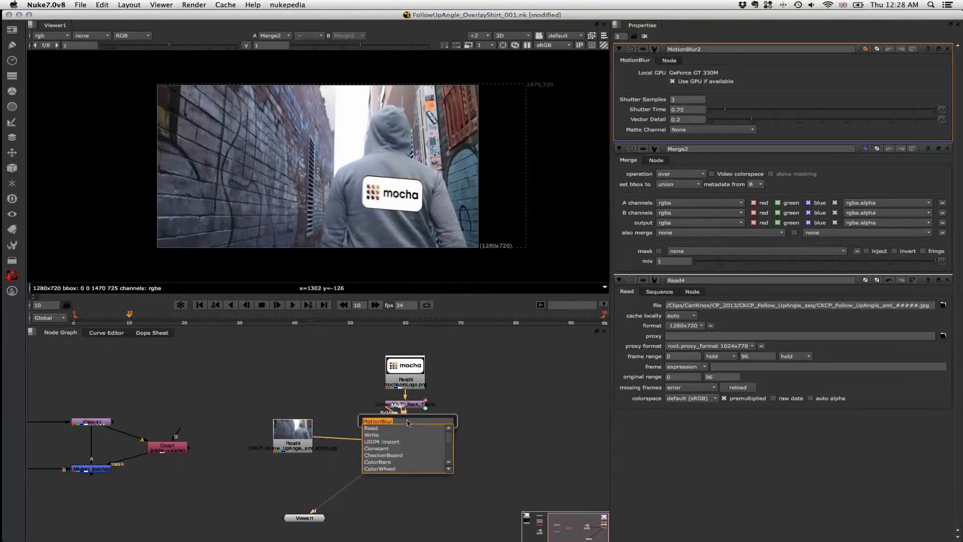
text(reformat)
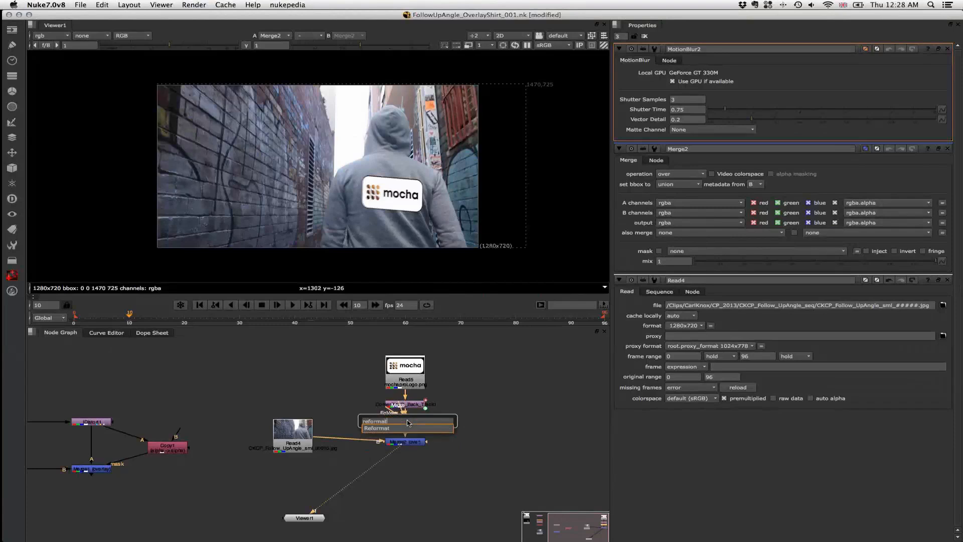
key(Return)
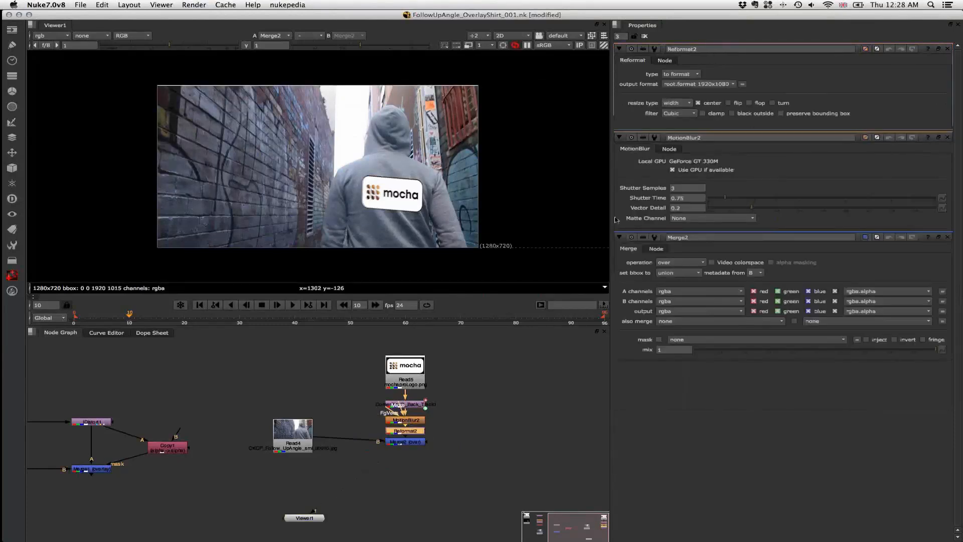
Set the Reformat node's resize type to none, turn off centering, and choose the 1280x720 output format.
click(688, 73)
click(719, 67)
click(680, 103)
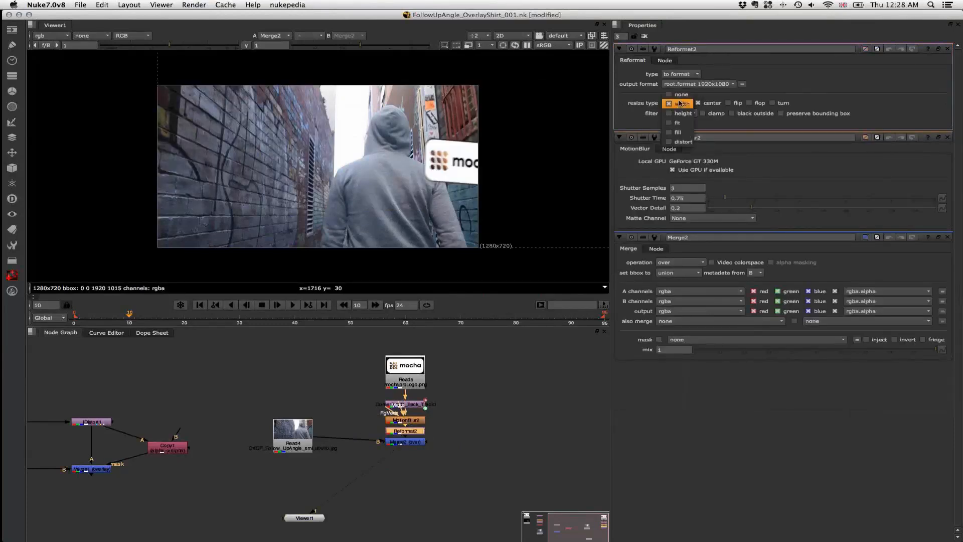
click(677, 93)
click(705, 104)
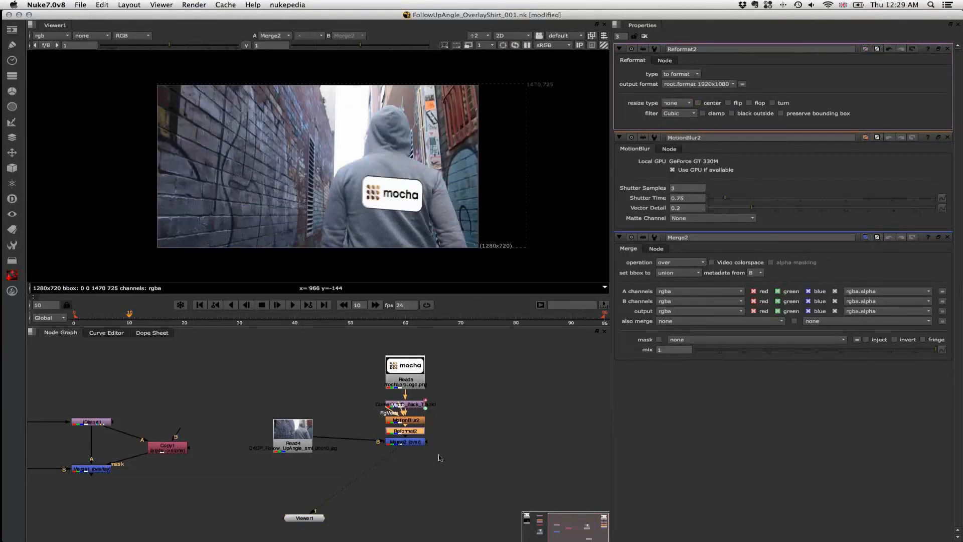
click(716, 84)
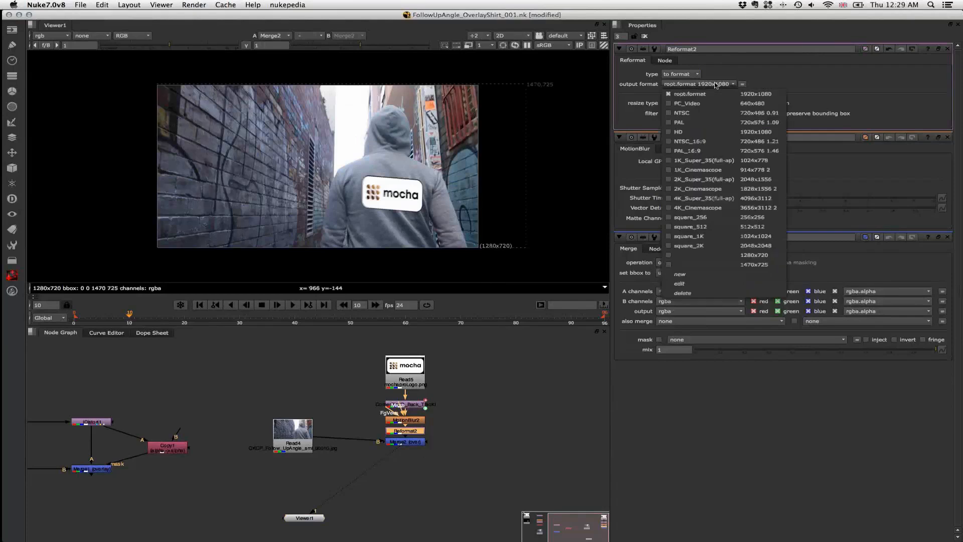
click(710, 256)
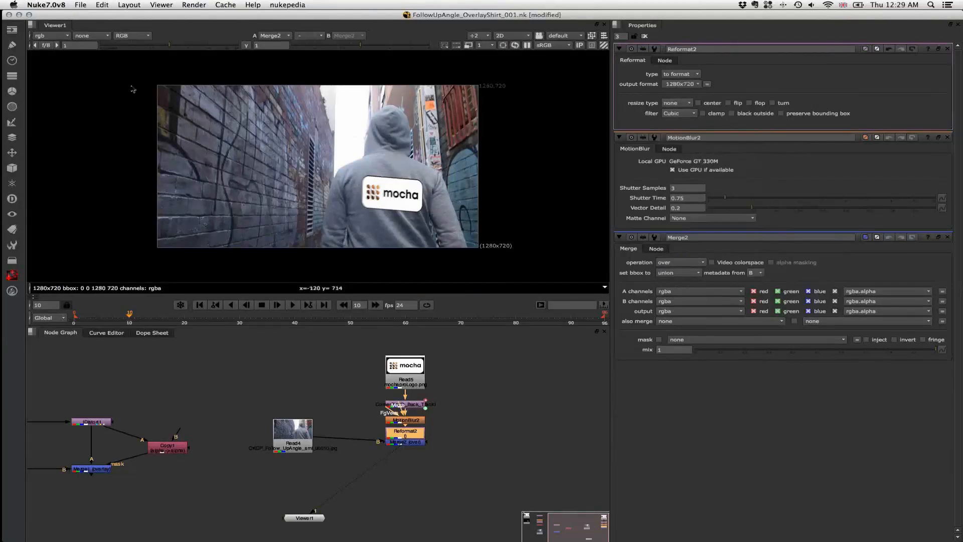
Check several frames between 22 and 66 to examine the logo's motion blur and placement on the hoodie.
drag(393, 318, 441, 318)
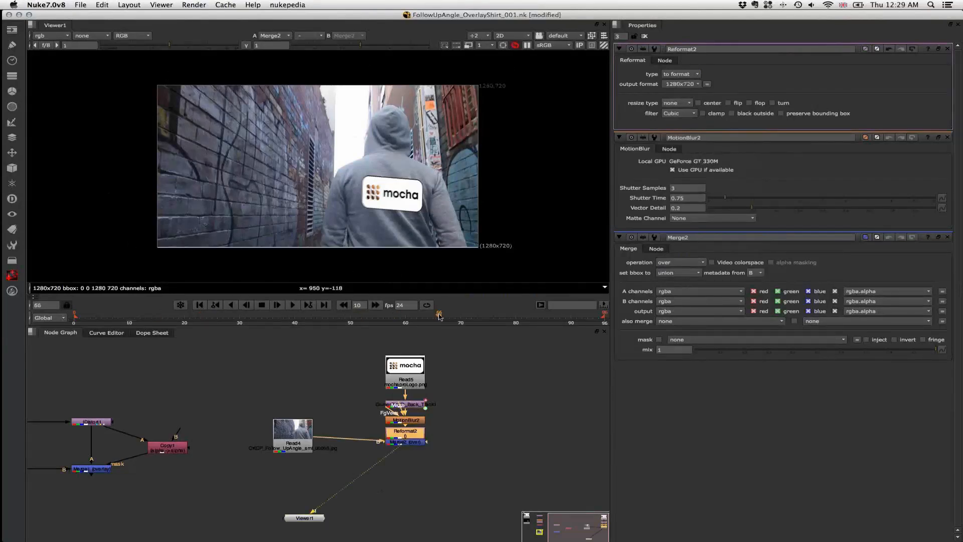
click(194, 317)
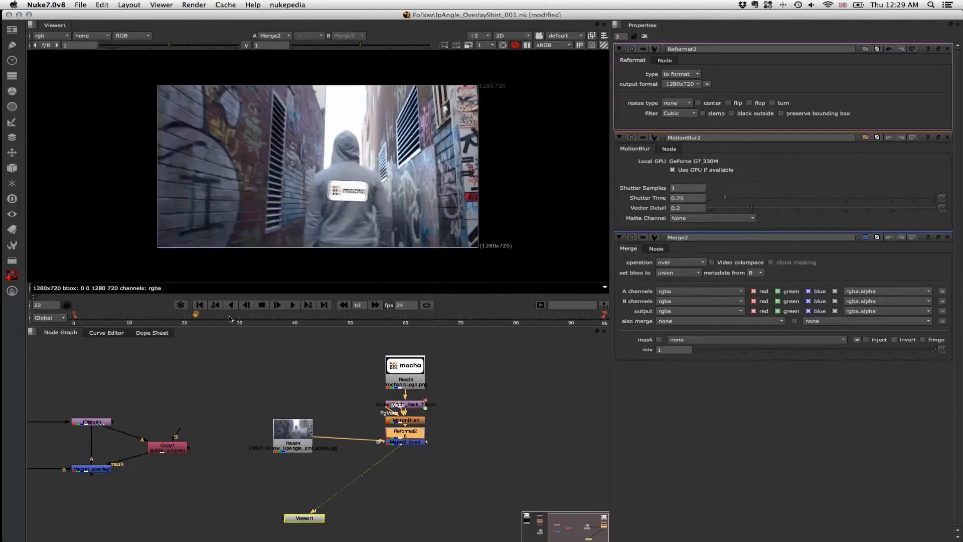
click(350, 318)
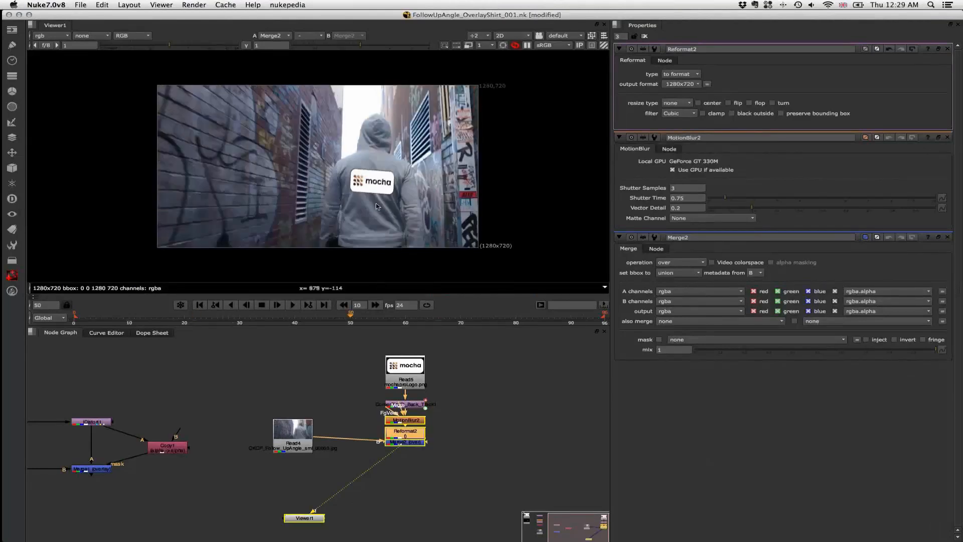
click(418, 318)
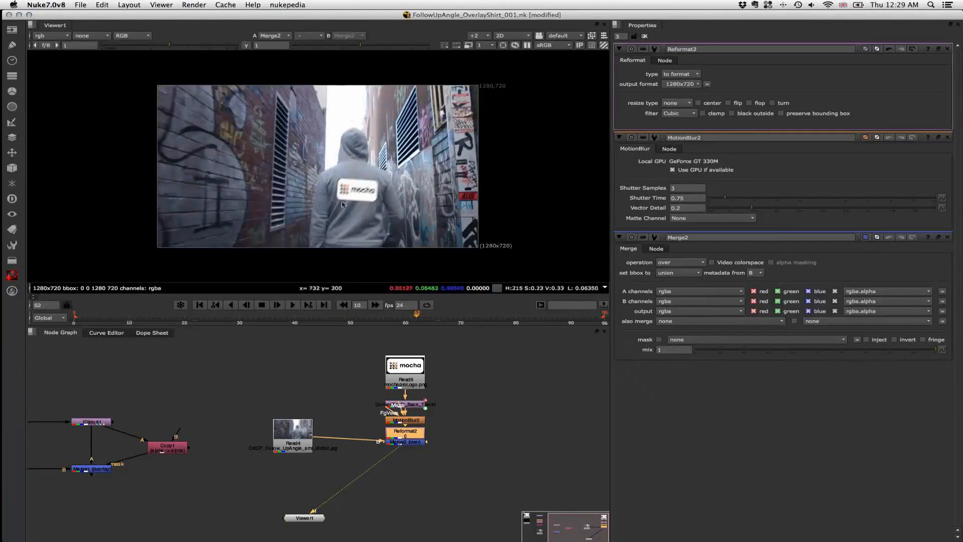
drag(371, 318, 350, 318)
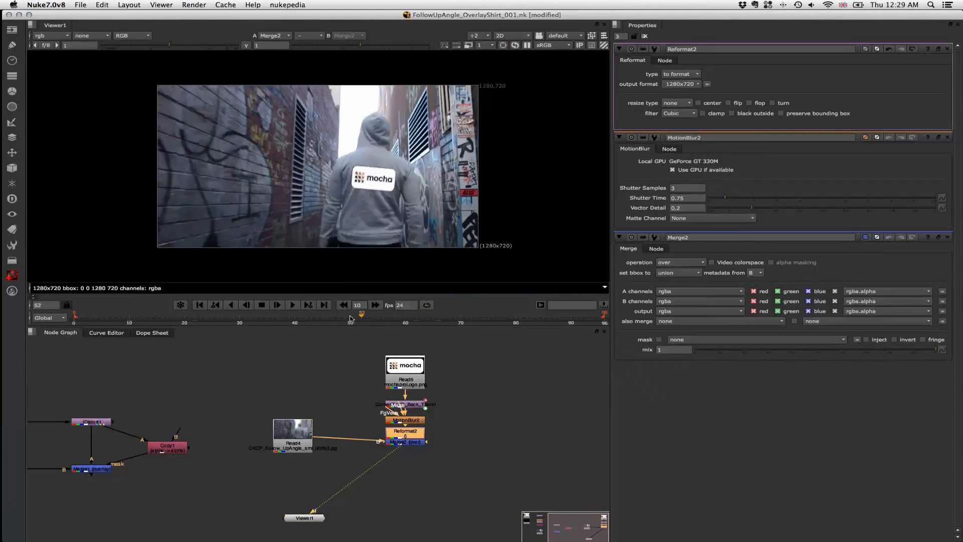
Shift the hoodie footage node aside and place an unconnected IDistort node in the space beside the logo nodes.
drag(298, 430, 288, 437)
click(340, 389)
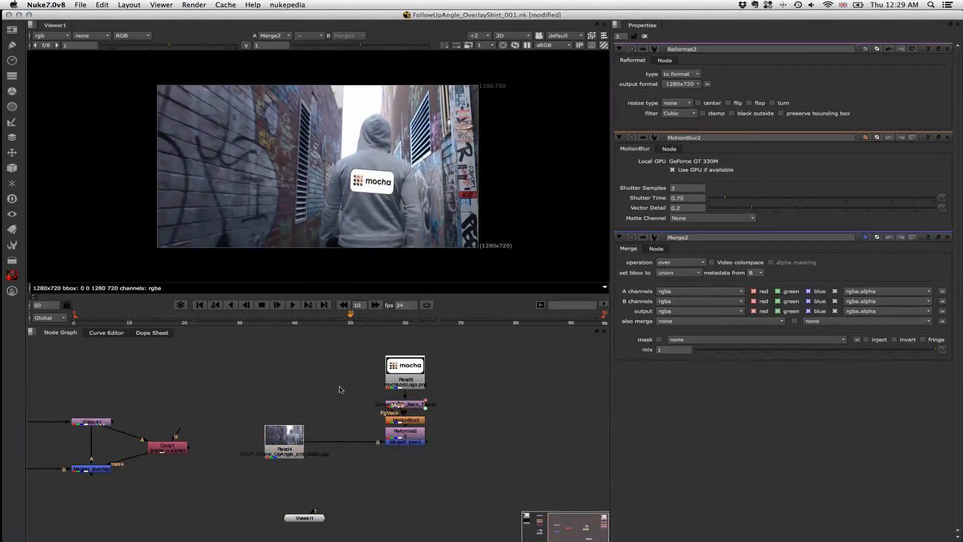
key(Tab)
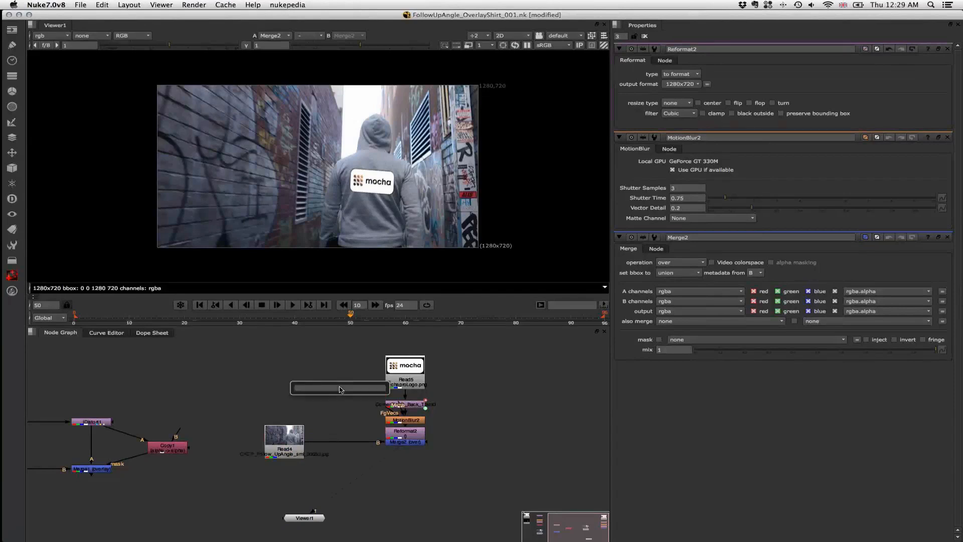
text(idist)
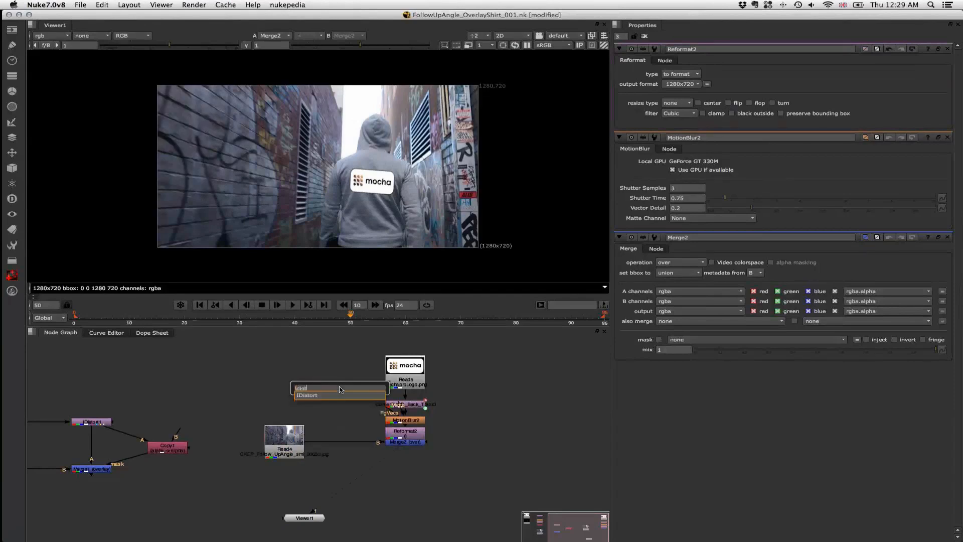
text(ort)
key(Return)
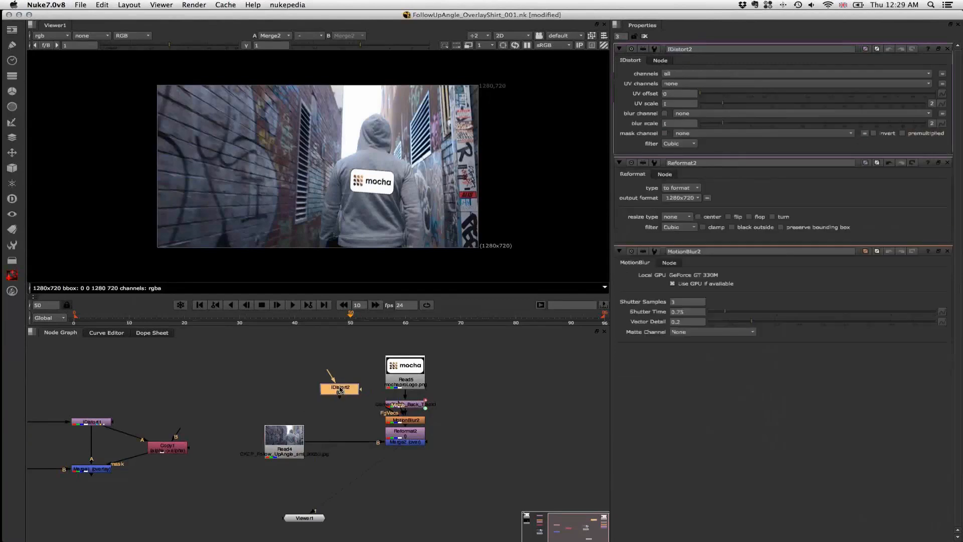
mouse_move(340, 389)
mouse_down()
mouse_move(329, 411)
mouse_move(338, 391)
mouse_move(338, 399)
mouse_up()
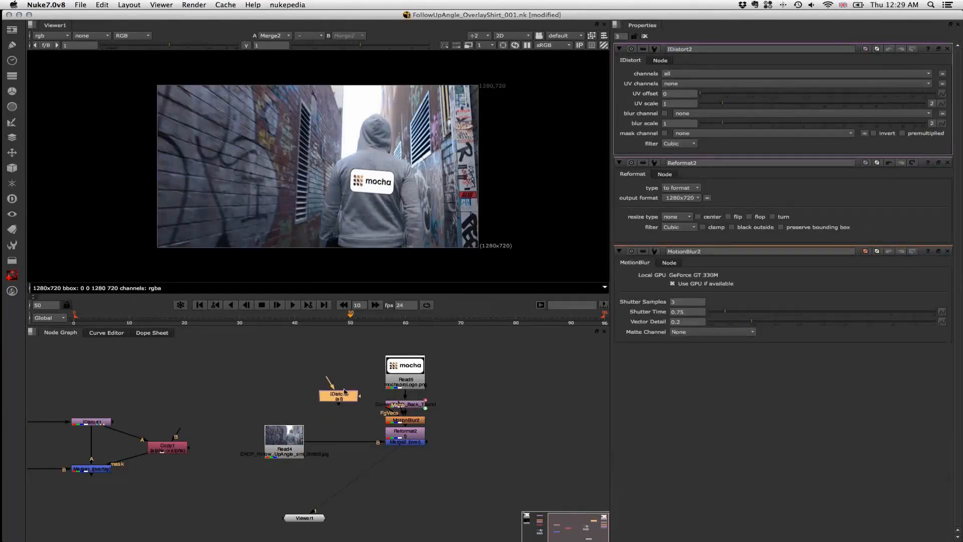
drag(328, 384, 303, 367)
drag(342, 396, 351, 355)
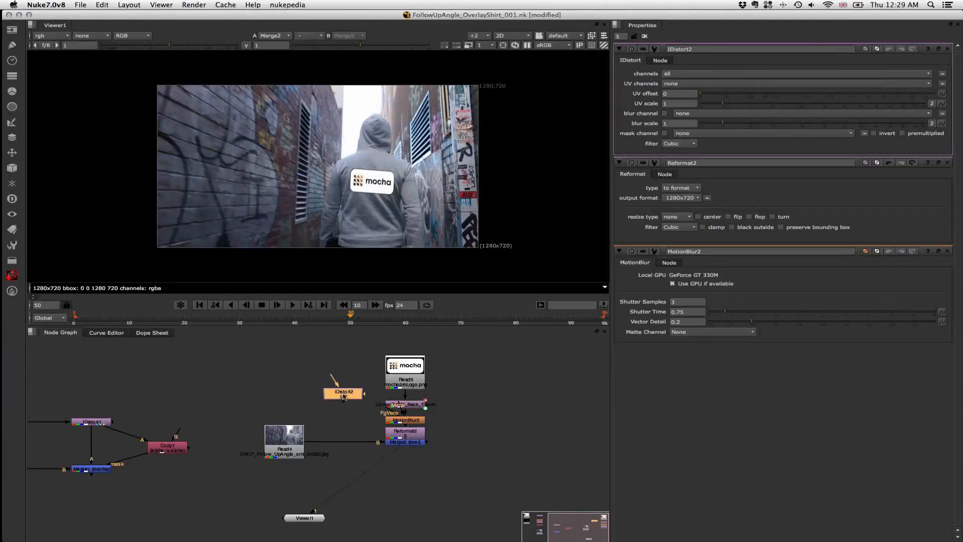
key(super+z)
drag(345, 407, 346, 404)
Insert a ShuffleCopy node directly after the hoodie footage Read node.
drag(287, 436, 273, 441)
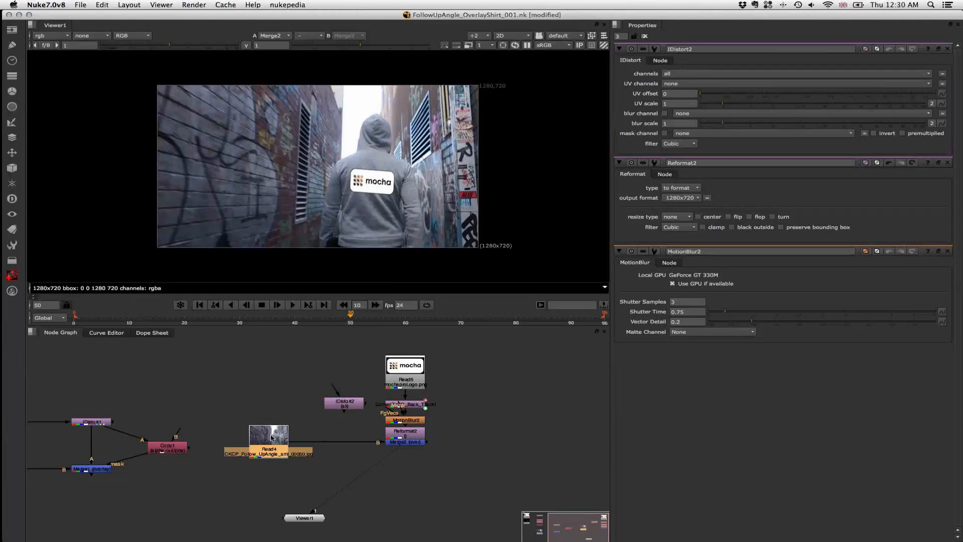
key(Tab)
text(shuff)
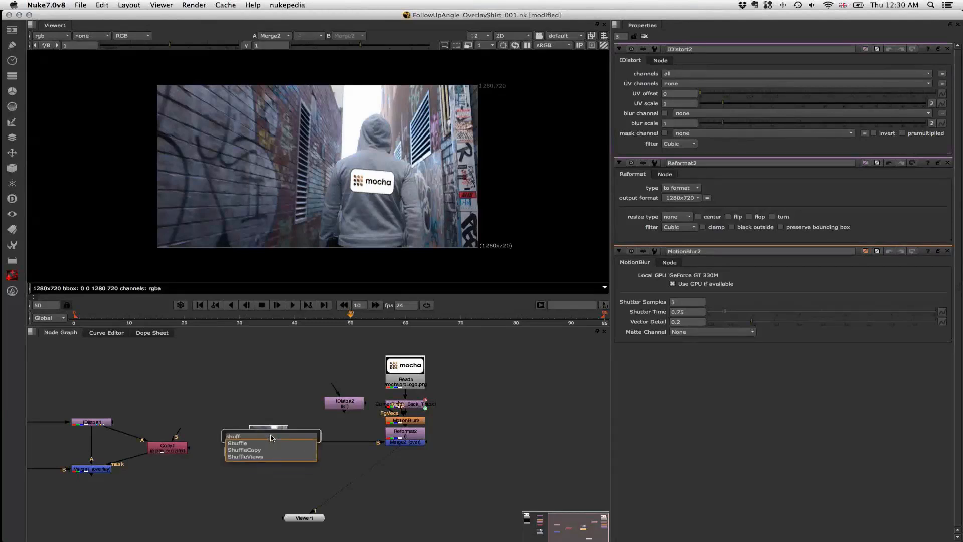
text(le)
key(Down)
key(Return)
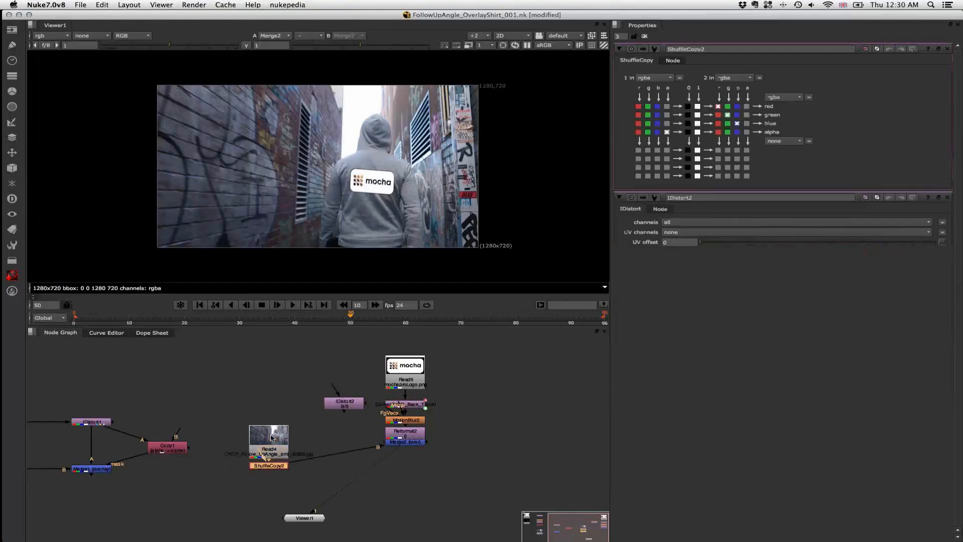
Place the ShuffleCopy node above the hoodie footage and disconnect it from the merge's B input.
drag(276, 468, 272, 409)
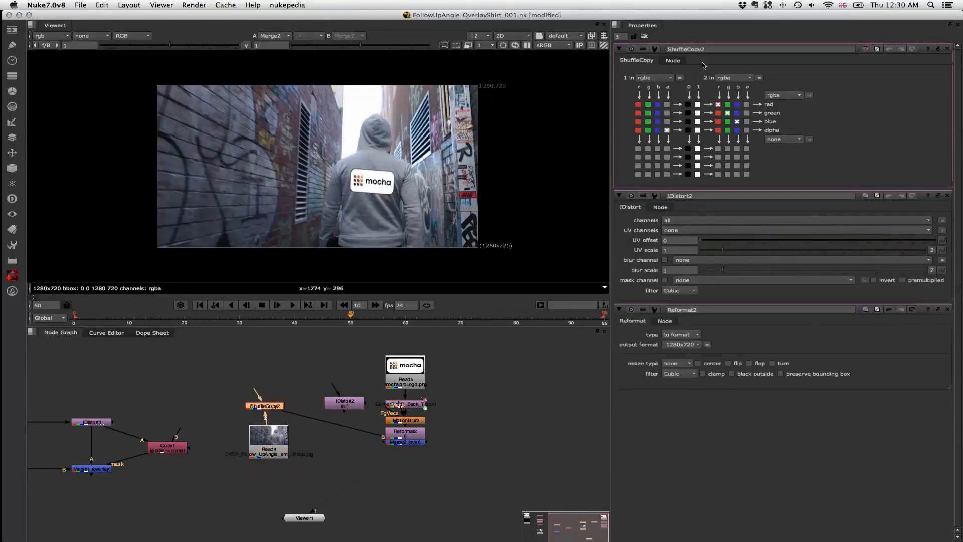
drag(380, 437, 311, 406)
drag(325, 428, 287, 407)
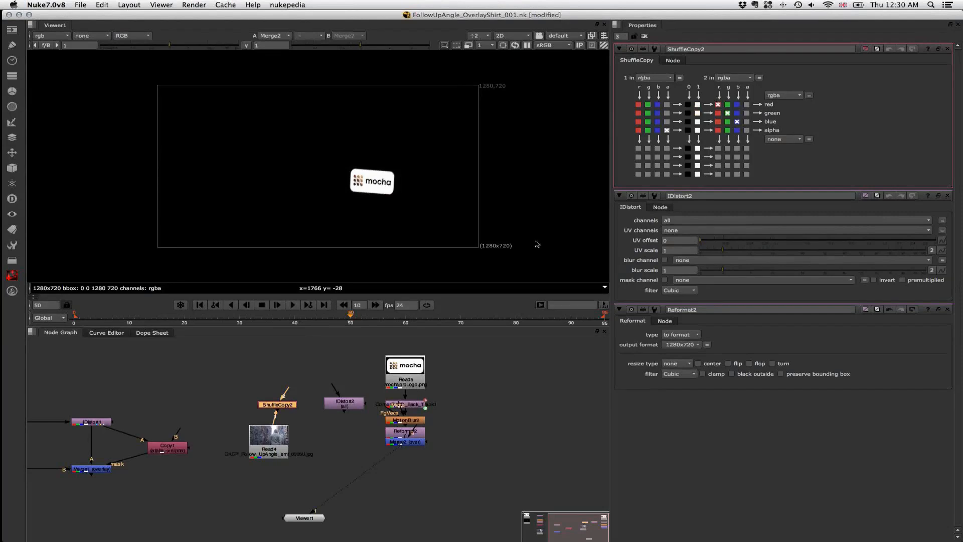
Route the ShuffleCopy node's red, green and blue outputs from the matching channels of input 1.
click(405, 368)
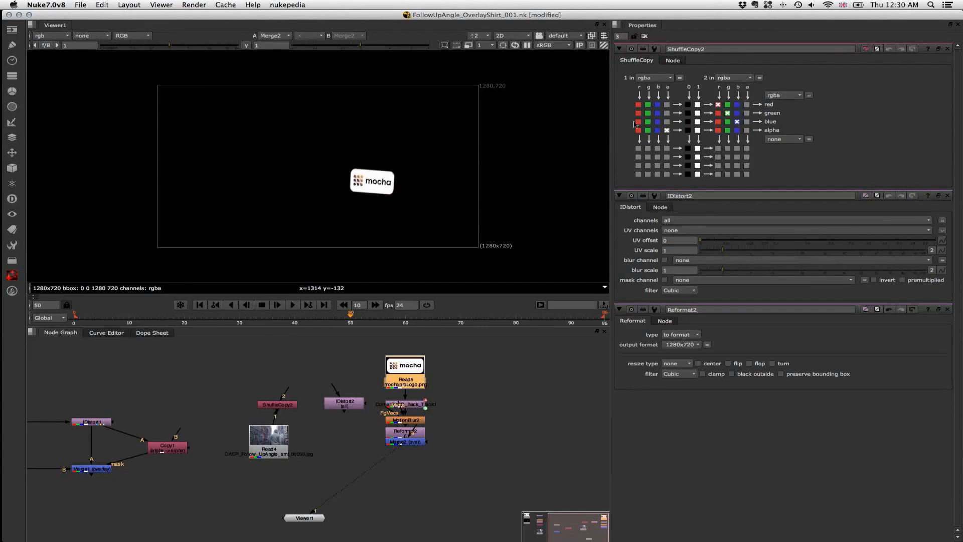
click(638, 104)
click(647, 113)
click(657, 122)
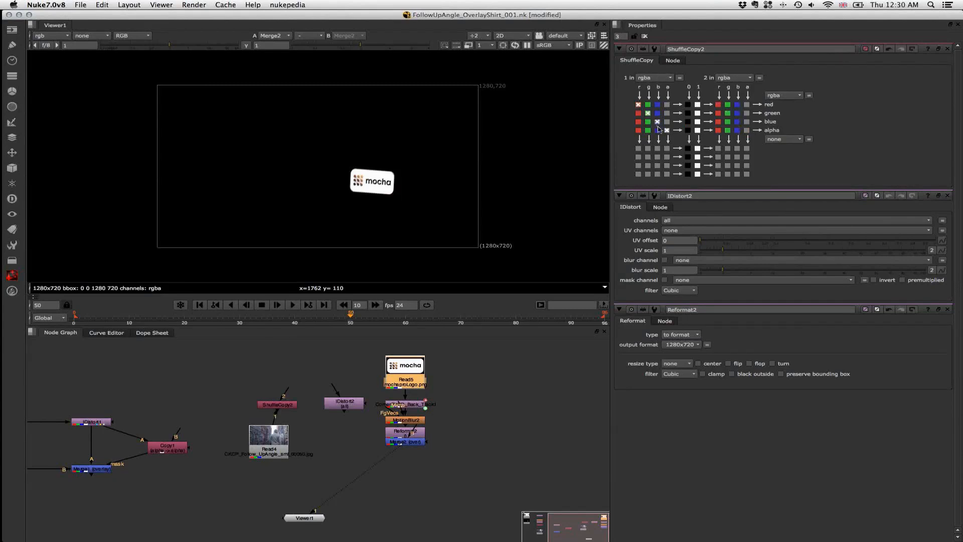
Show the hoodie footage Read node in the viewer and nudge the logo Read node slightly upward.
click(267, 439)
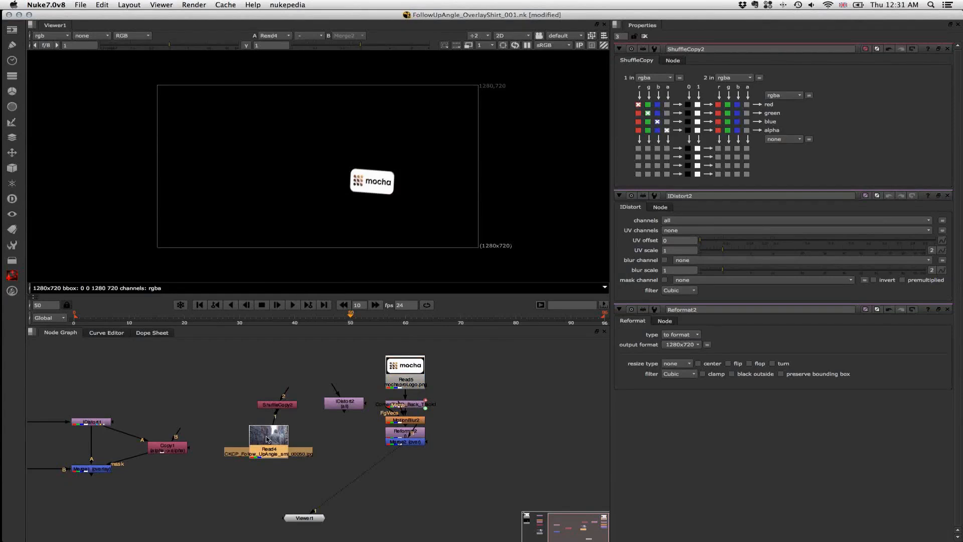
key(1)
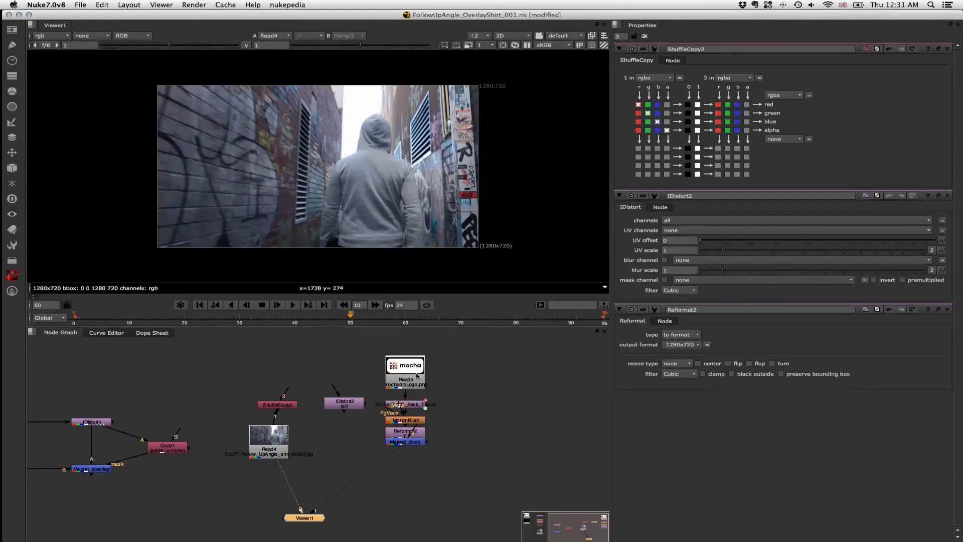
mouse_move(412, 374)
mouse_down()
mouse_move(411, 344)
mouse_move(412, 370)
mouse_up()
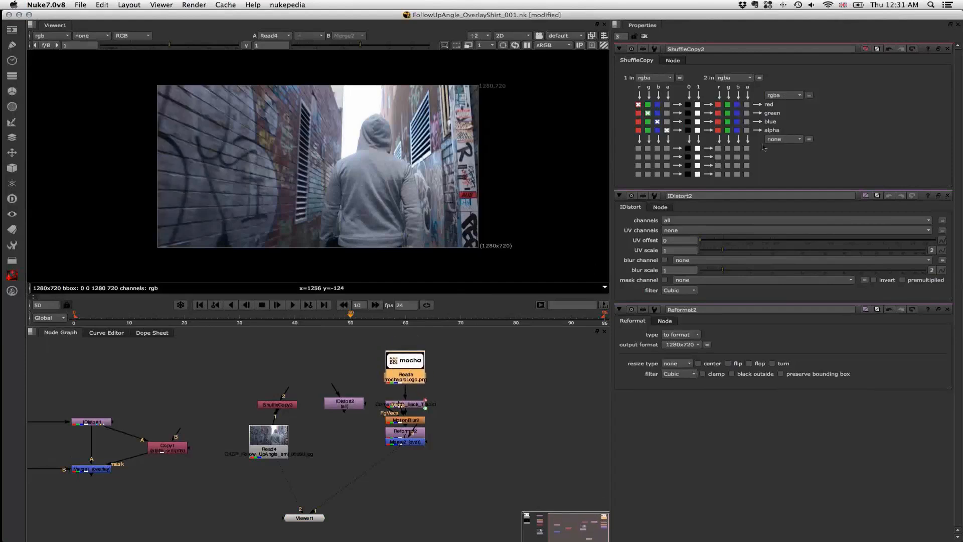
Bring up the IDistort node's properties and examine the layers offered for its UV channels.
drag(350, 411, 343, 406)
double_click(343, 407)
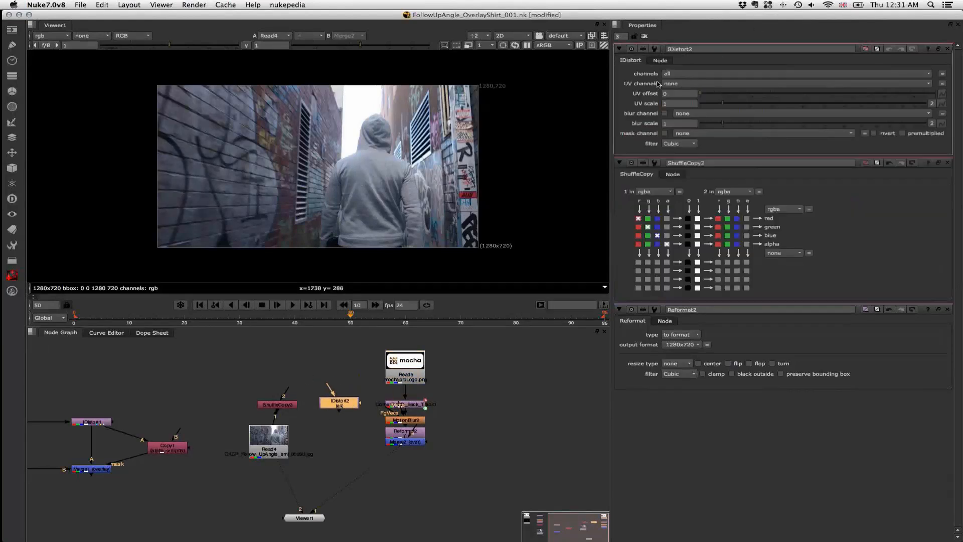
click(682, 84)
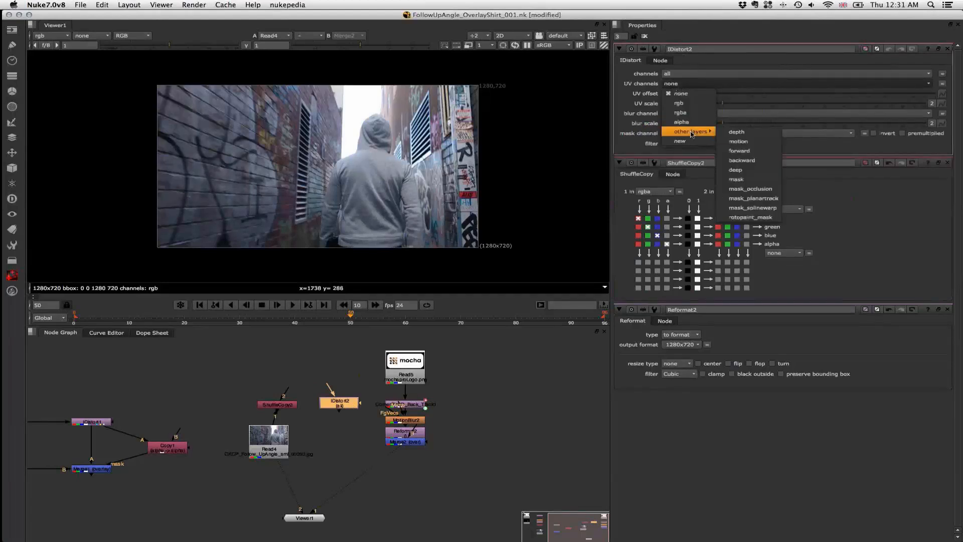
mouse_move(696, 134)
click(632, 106)
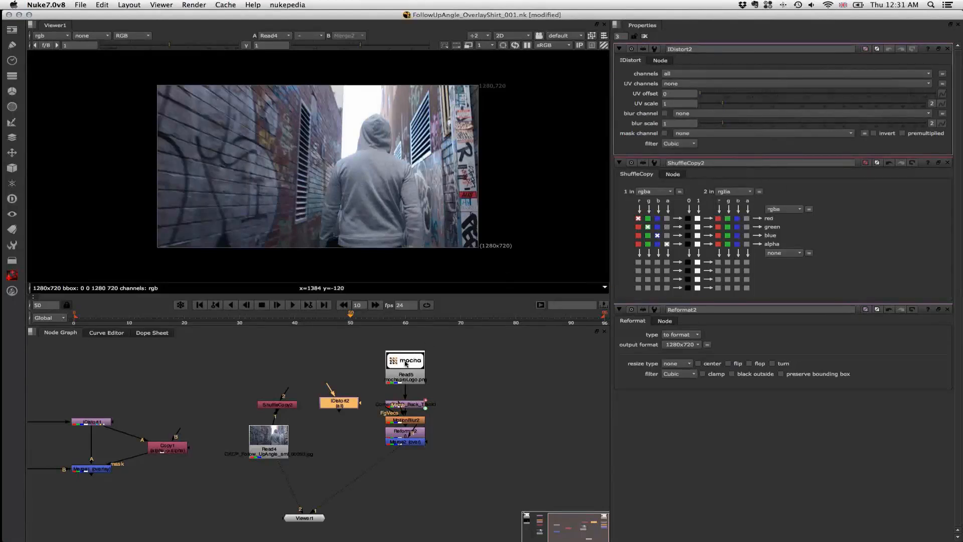
mouse_move(406, 365)
mouse_down()
mouse_move(416, 359)
mouse_move(388, 361)
mouse_move(427, 362)
mouse_move(383, 362)
mouse_move(407, 361)
mouse_up()
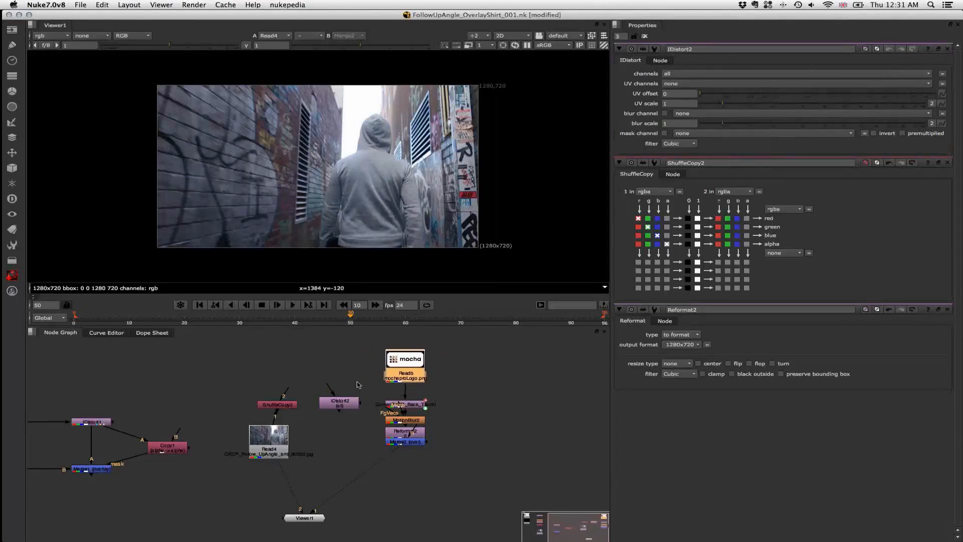
Connect ShuffleCopy's input 2 to the Reformat node and rearrange the footage, ShuffleCopy and IDistort nodes to make room.
click(283, 405)
drag(286, 395, 386, 429)
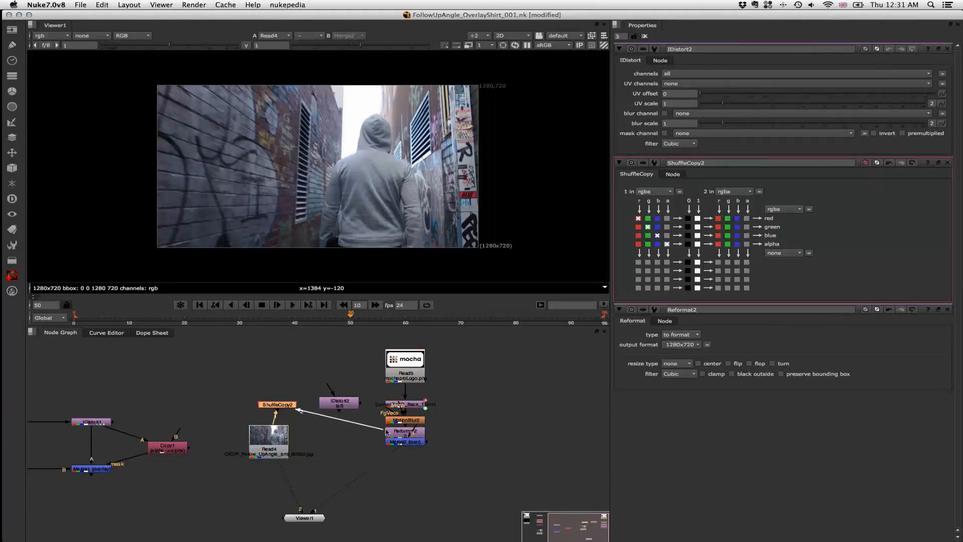
drag(279, 434, 281, 448)
drag(285, 407, 285, 413)
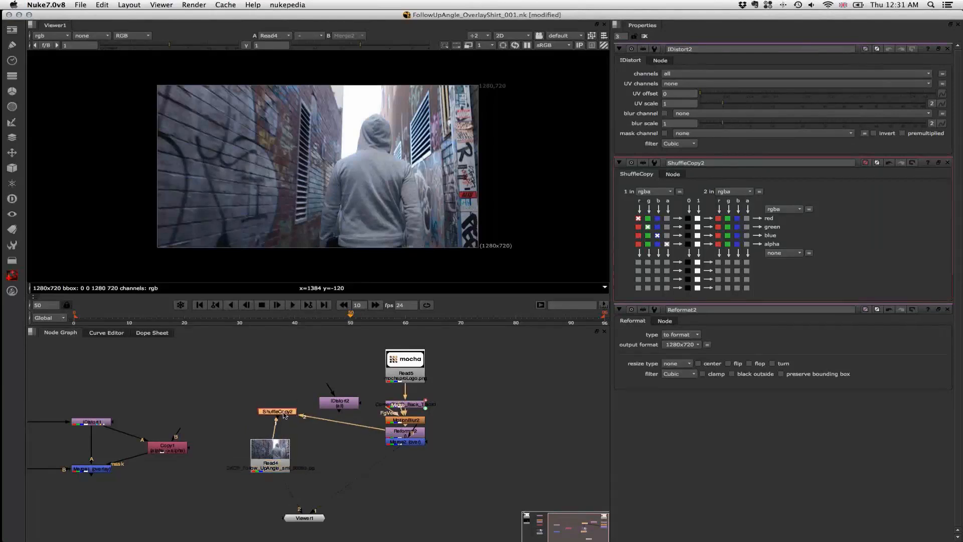
drag(348, 402, 336, 385)
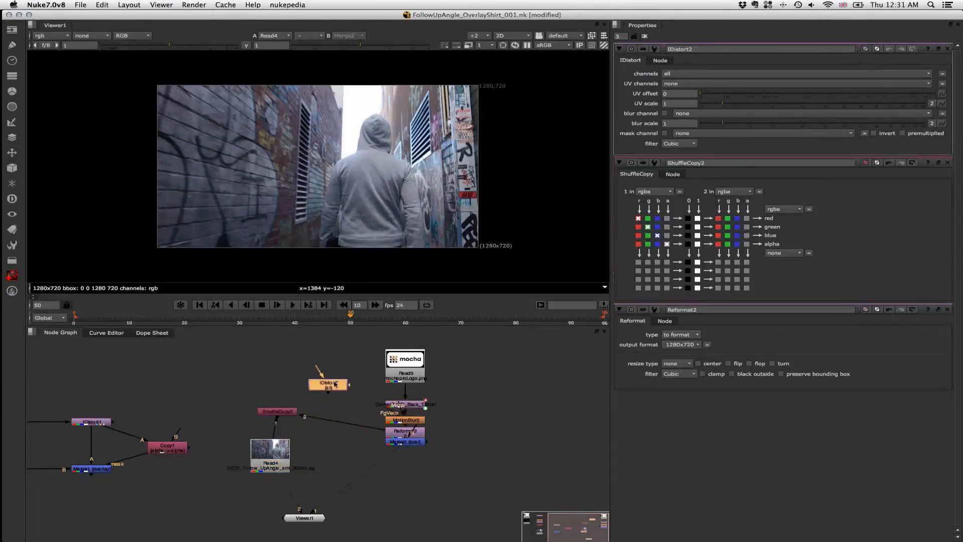
Set the ShuffleCopy node's output layer to motion.
scroll(335, 385, down, 3)
click(289, 401)
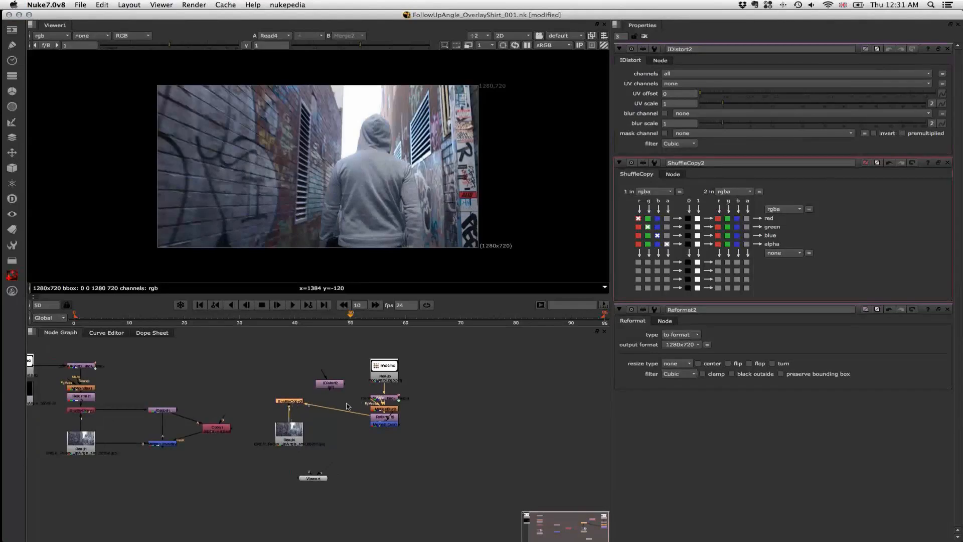
scroll(347, 406, up, 4)
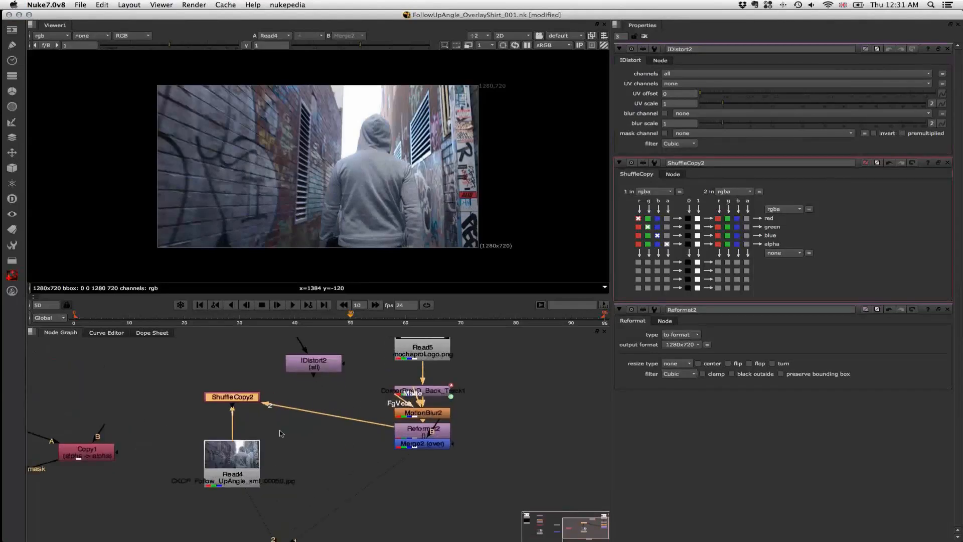
click(784, 208)
mouse_move(793, 256)
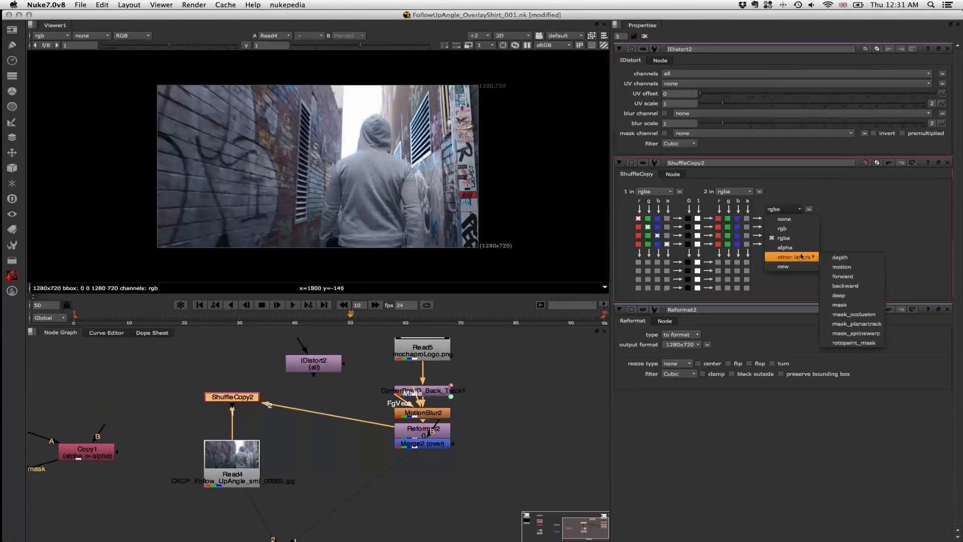
click(848, 268)
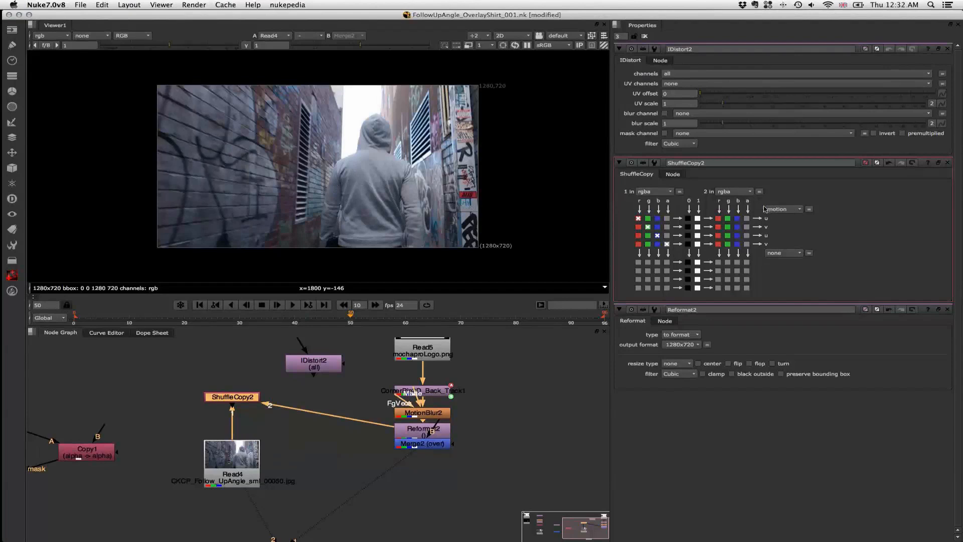
Show the Reformat node in the viewer, inspect its motion layer, and return the display to rgba.
click(417, 432)
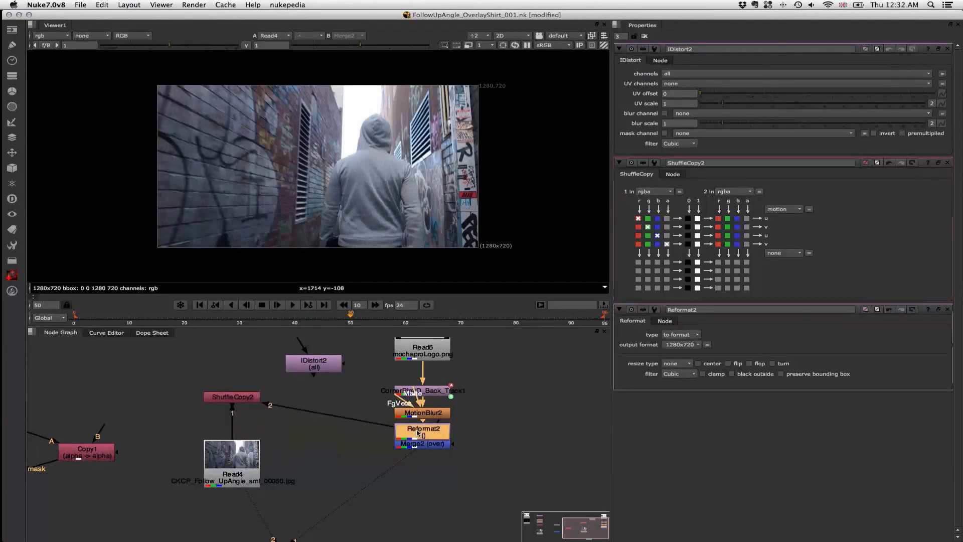
key(1)
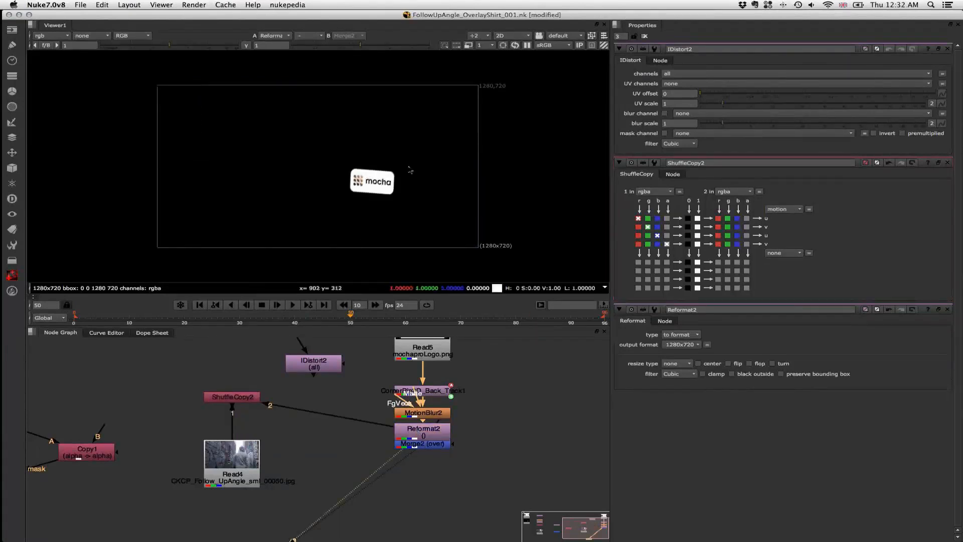
click(49, 36)
mouse_move(60, 84)
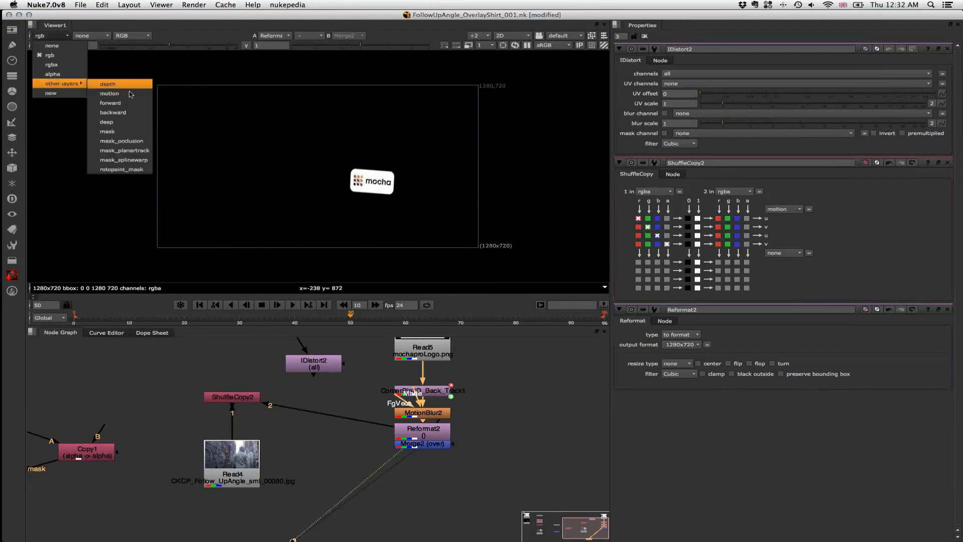
click(120, 94)
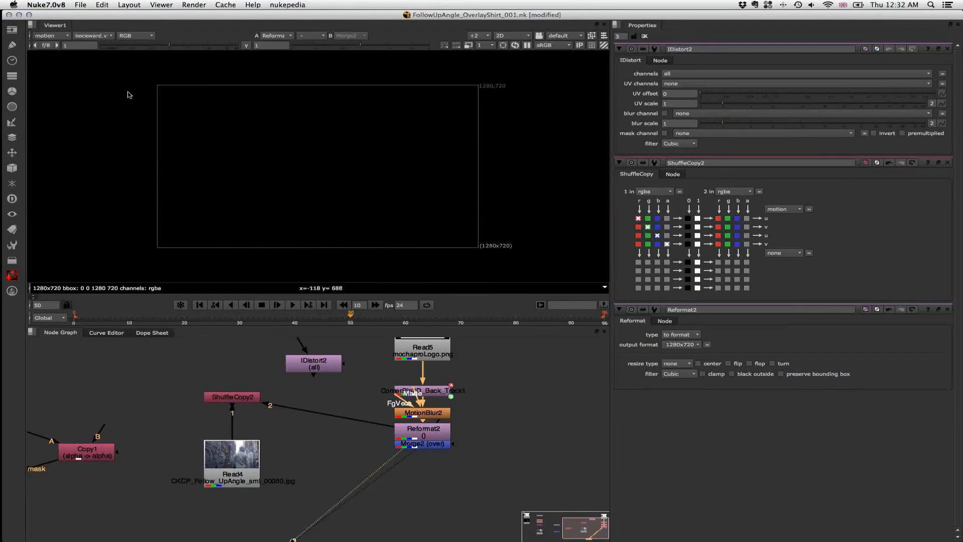
click(45, 36)
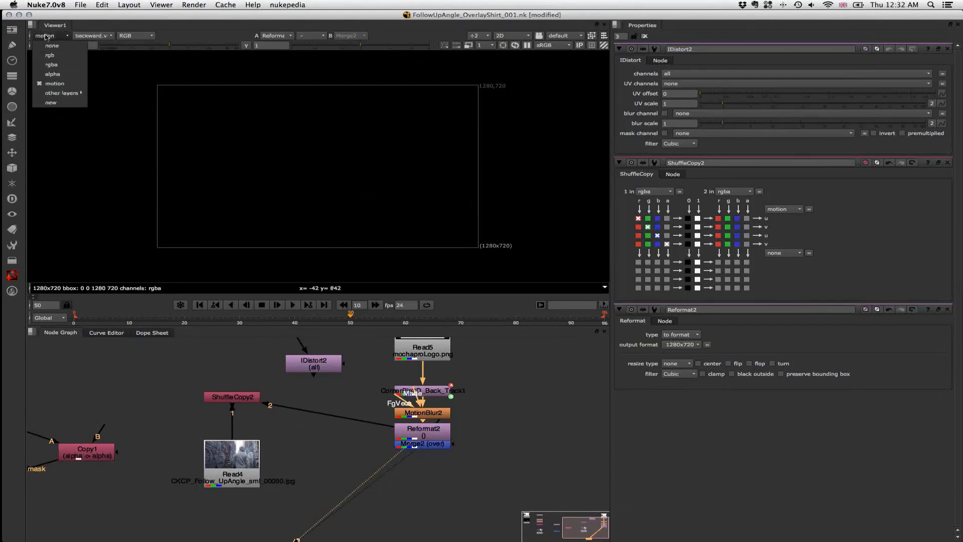
click(52, 66)
Detach the Merge node from the Reformat node and lower the footage Read and ShuffleCopy nodes in the graph.
drag(430, 444, 411, 441)
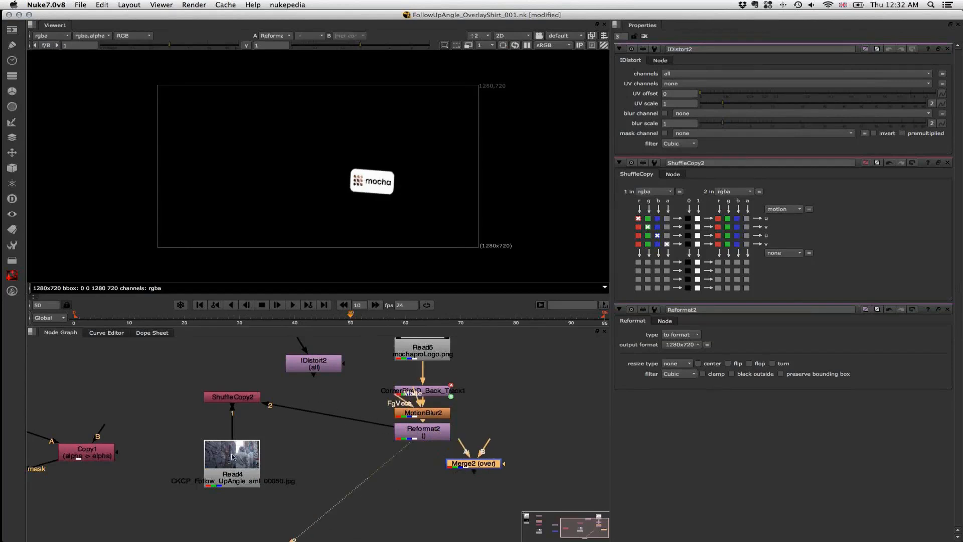
drag(233, 456, 232, 464)
scroll(233, 465, down, 2)
drag(237, 409, 243, 438)
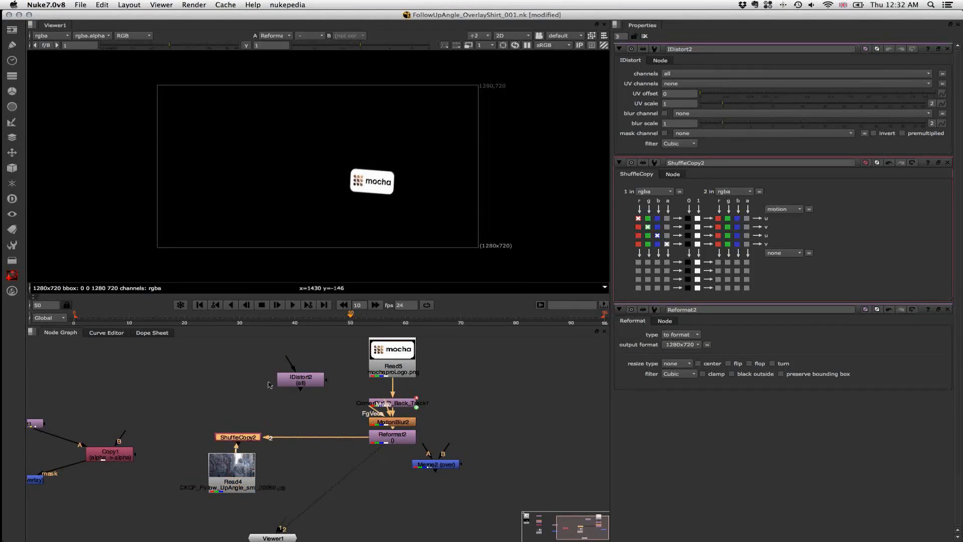
scroll(269, 385, down, 2)
scroll(269, 385, down, 2)
key(f)
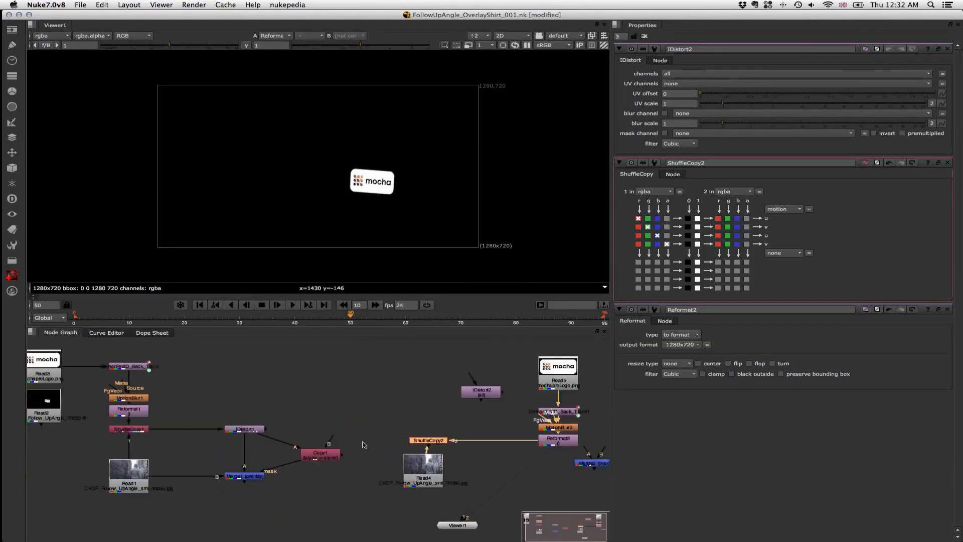
Disconnect the viewer from the Reformat node and adjust the spacing of the Merge, footage Read and both ShuffleCopy nodes.
drag(544, 453, 587, 467)
click(560, 444)
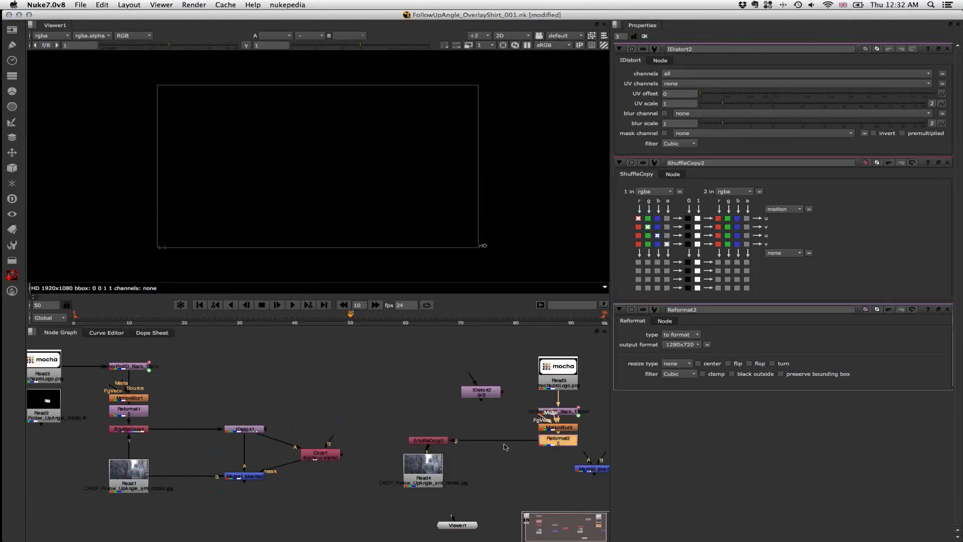
drag(436, 462, 455, 433)
click(456, 435)
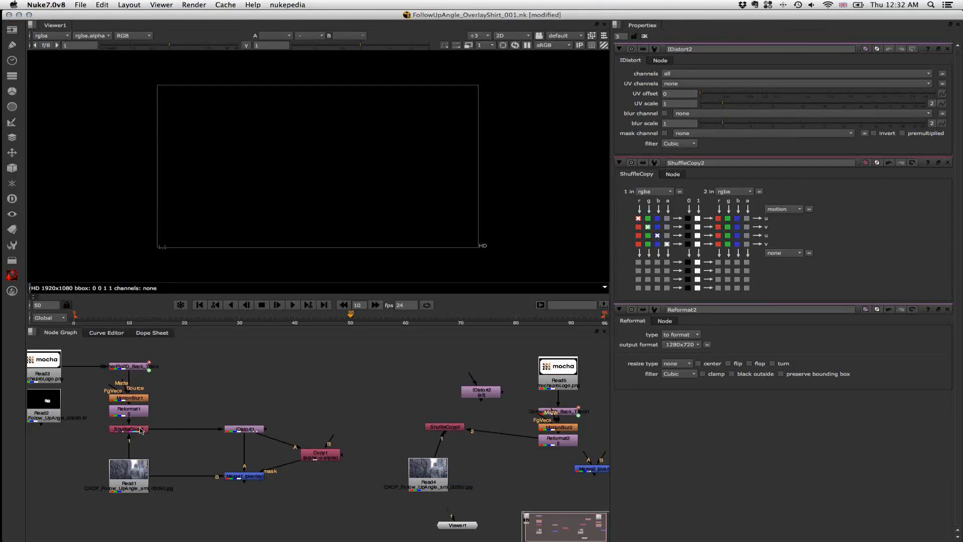
drag(141, 430, 141, 437)
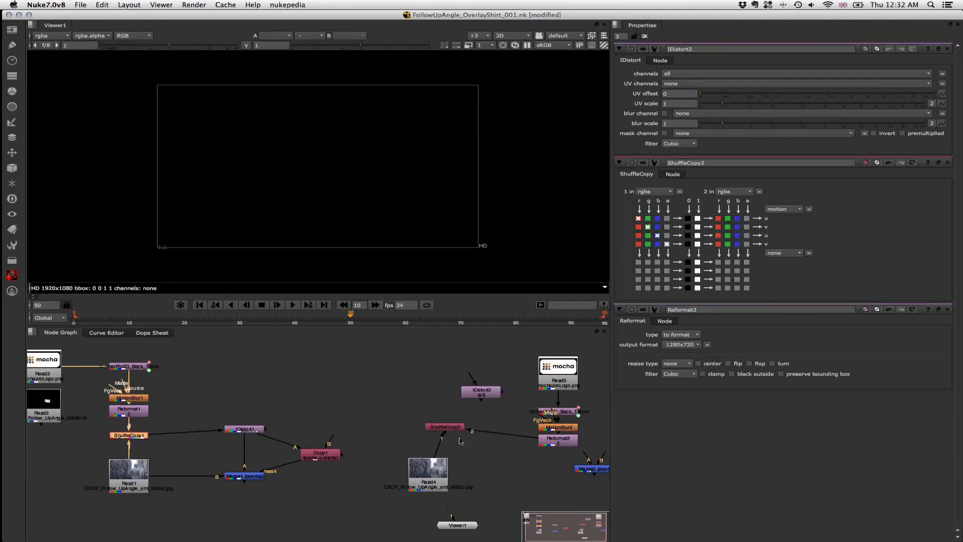
Connect the IDistort node's input to the ShuffleCopy node and show the IDistort output in the viewer.
drag(458, 432, 497, 392)
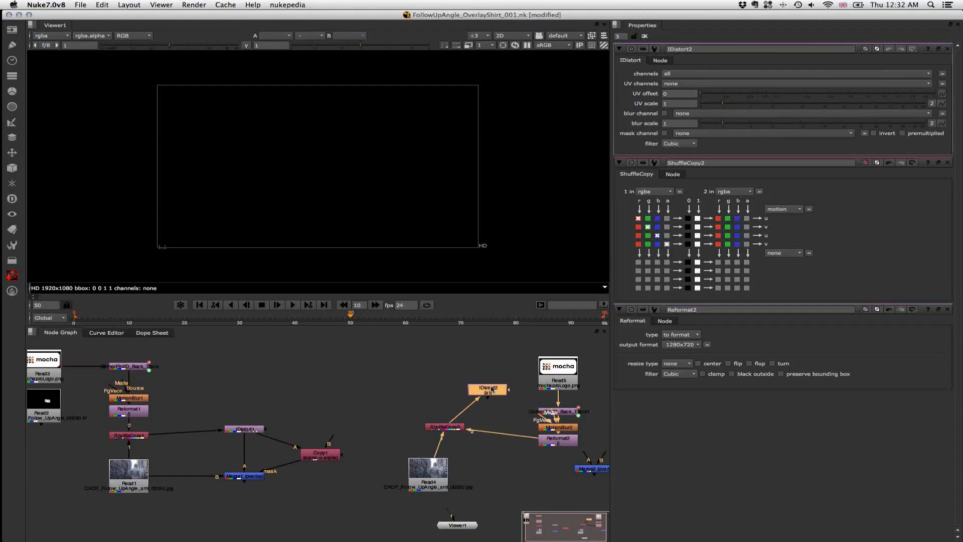
key(1)
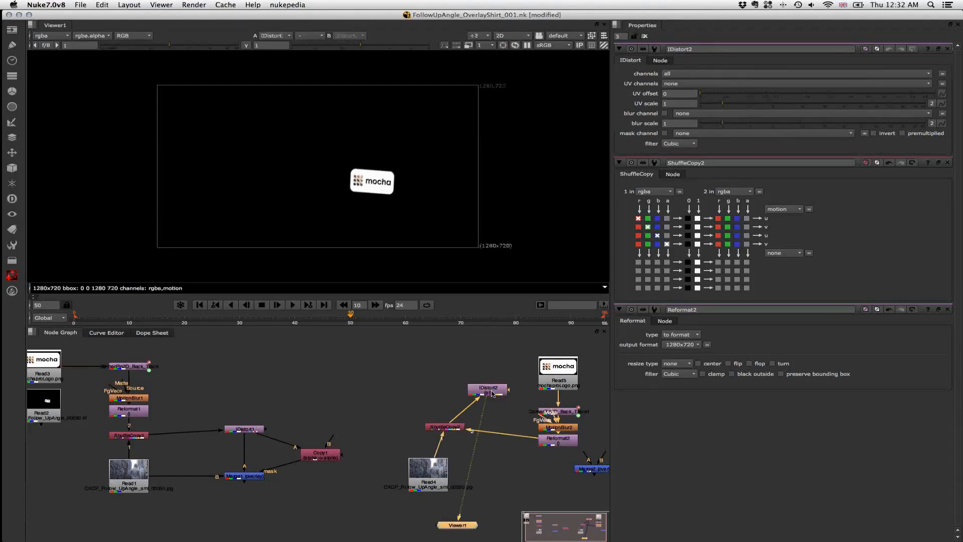
drag(493, 395, 505, 384)
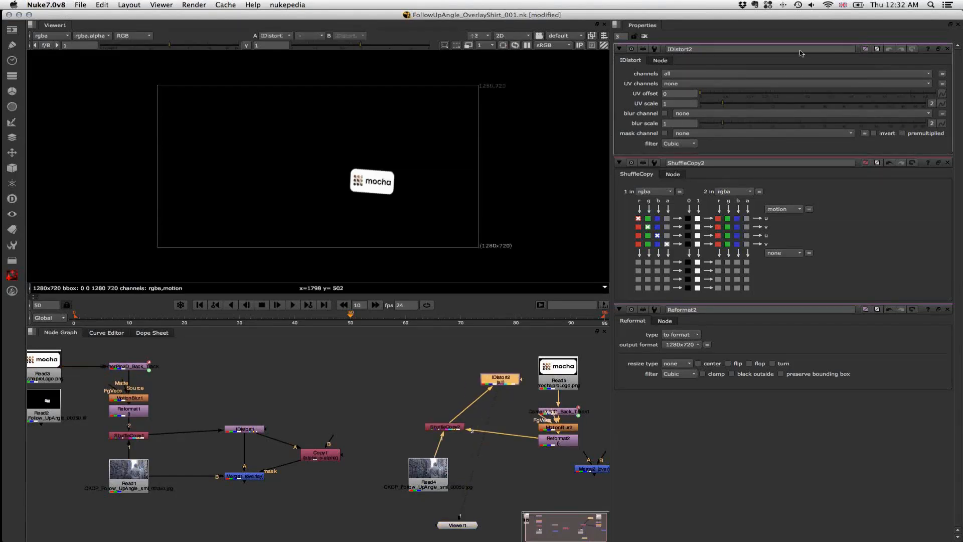
Set the IDistort node's UV channels to motion and raise the UV scale to 21, checking the logo's distortion up close.
click(672, 84)
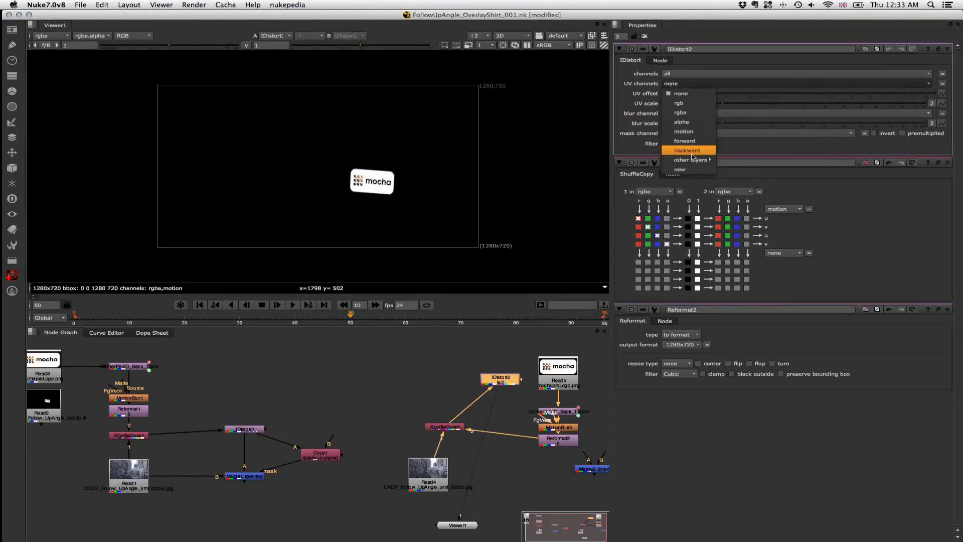
click(684, 132)
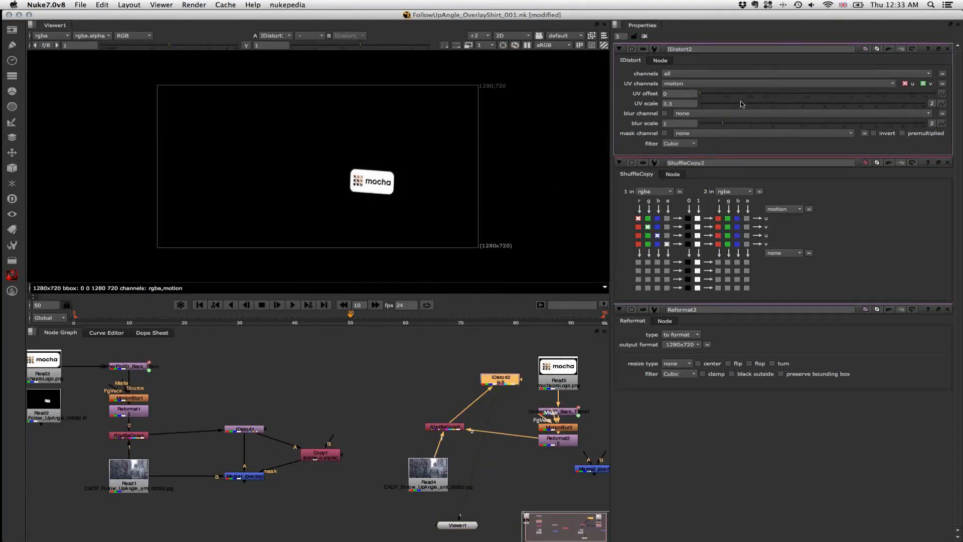
click(756, 104)
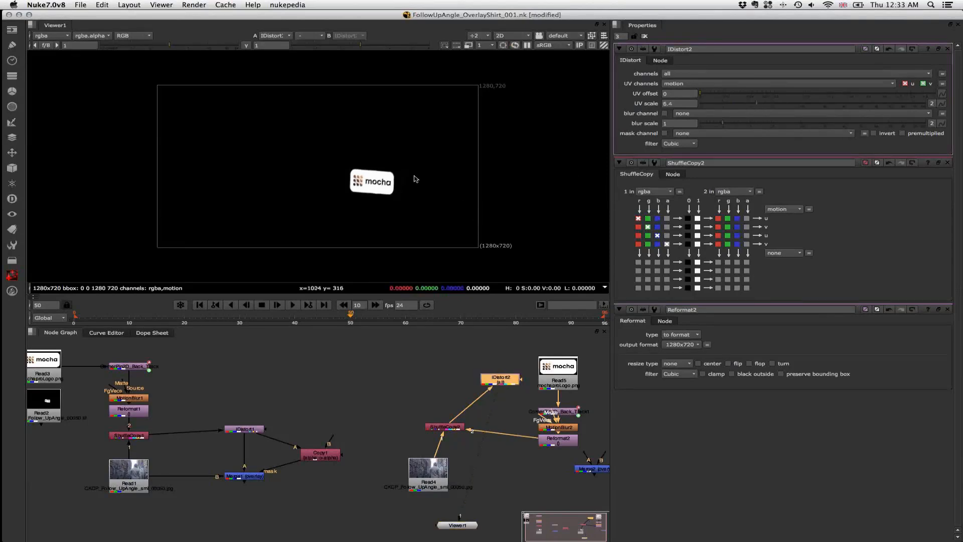
scroll(396, 187, up, 2)
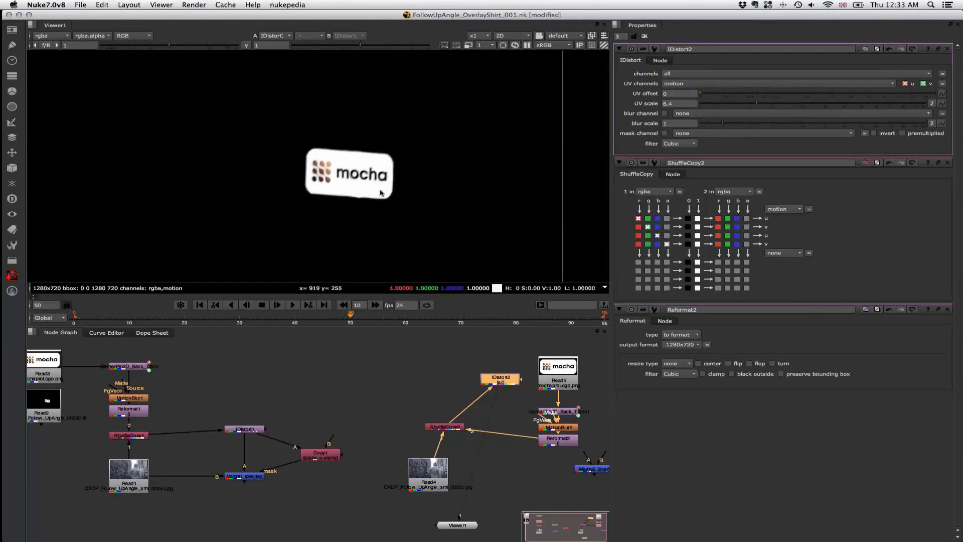
scroll(369, 199, up, 2)
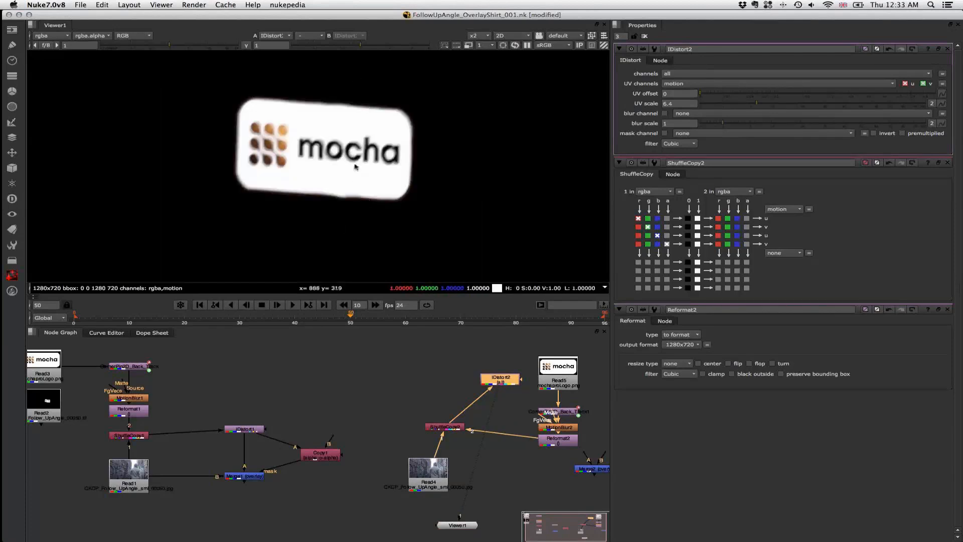
drag(758, 104, 823, 107)
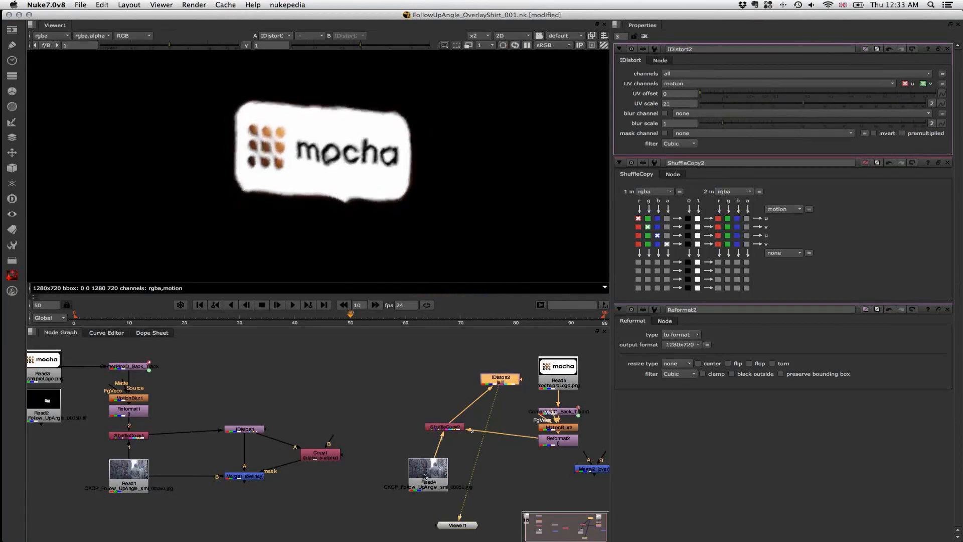
Show the hoodie footage in the viewer and line up the IDistort and ShuffleCopy nodes above its Read node.
click(424, 476)
key(1)
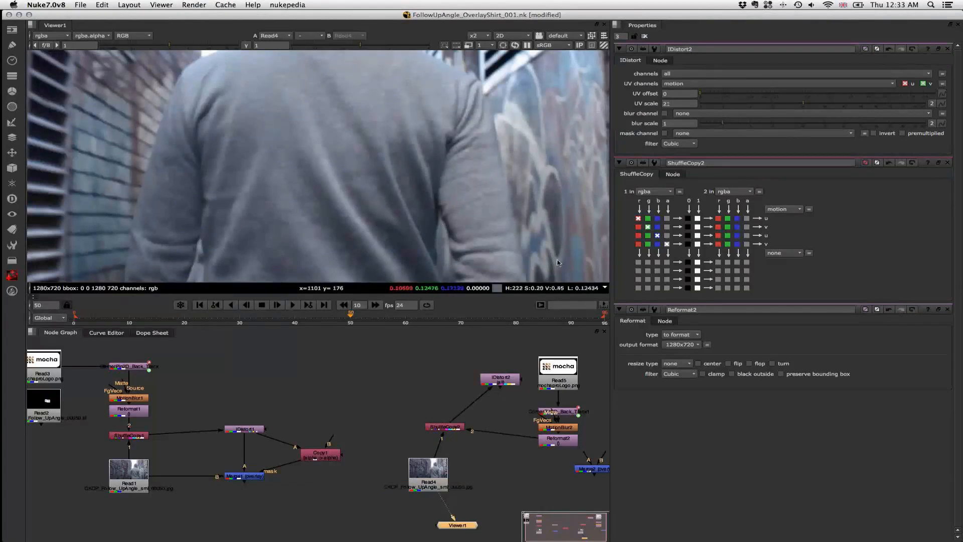
drag(500, 379, 433, 382)
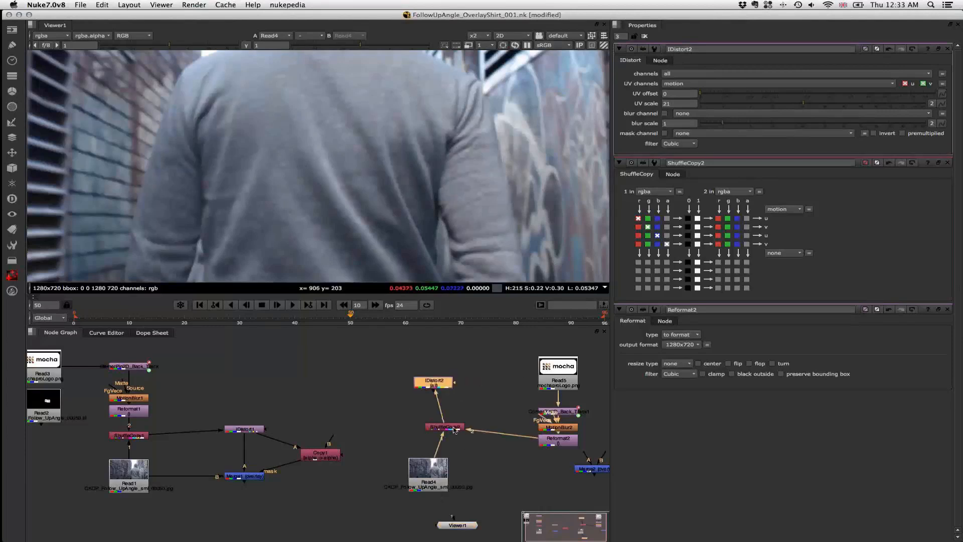
drag(454, 429, 437, 434)
Show the IDistort node's result in the viewer and reduce its UV scale to 11.4.
drag(441, 382, 464, 377)
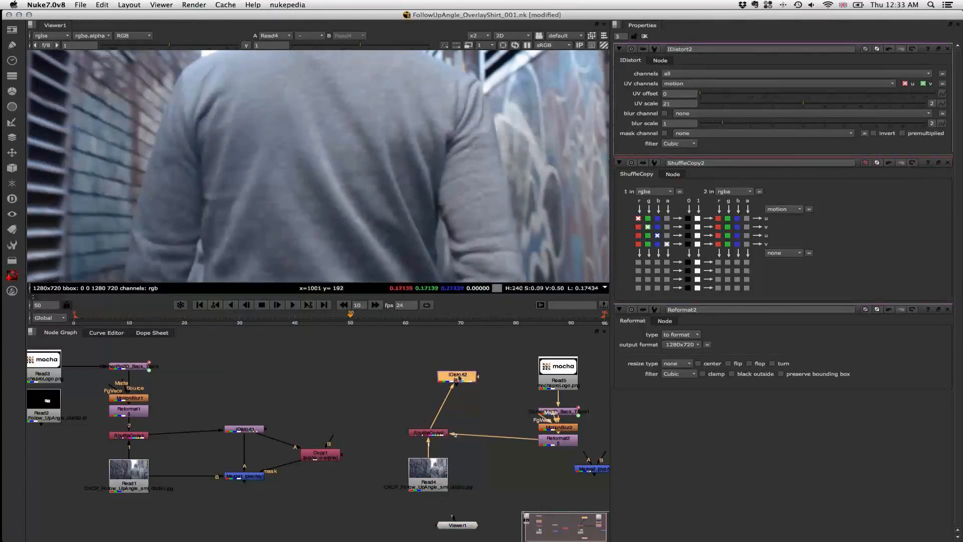
key(1)
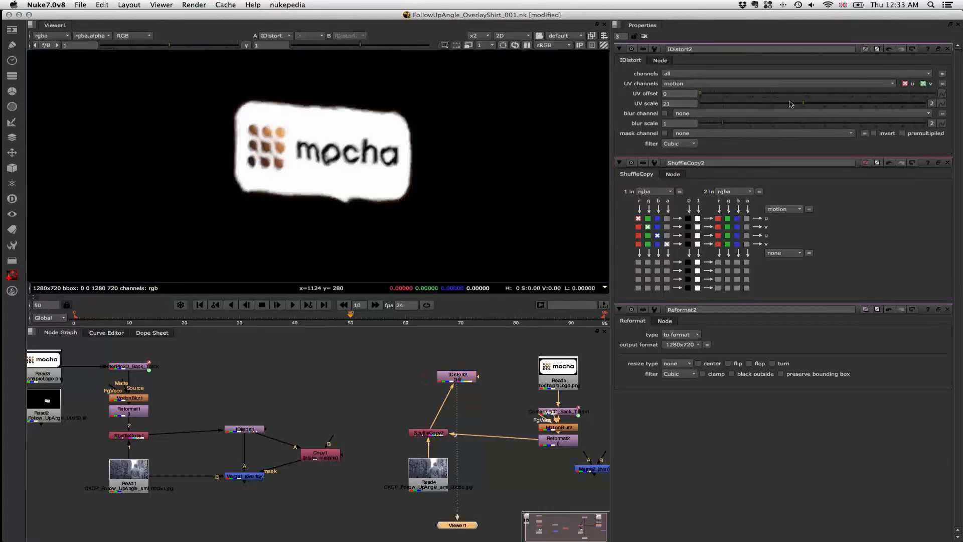
drag(784, 104, 777, 104)
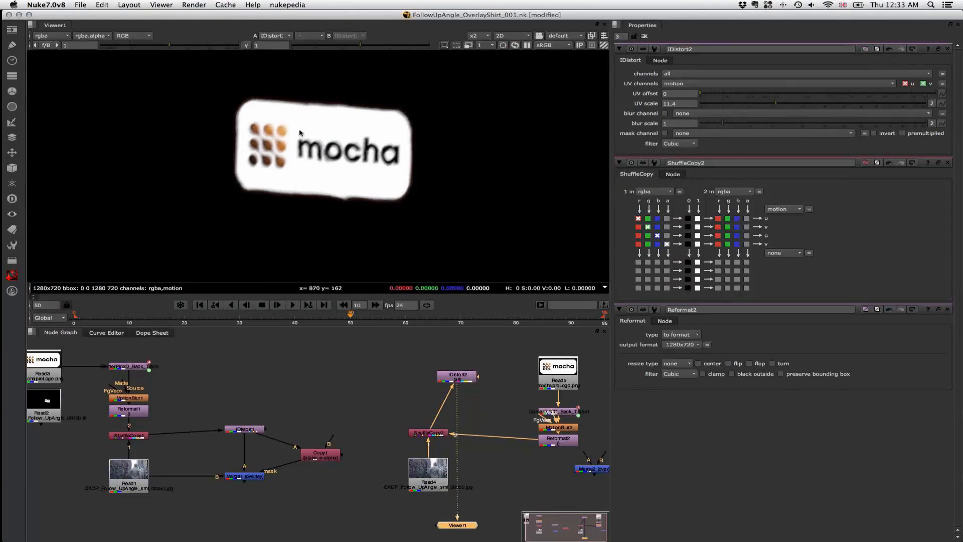
Disconnect the viewer from IDistort and move the footage Read and ShuffleCopy nodes farther from the logo branch.
drag(445, 474, 416, 474)
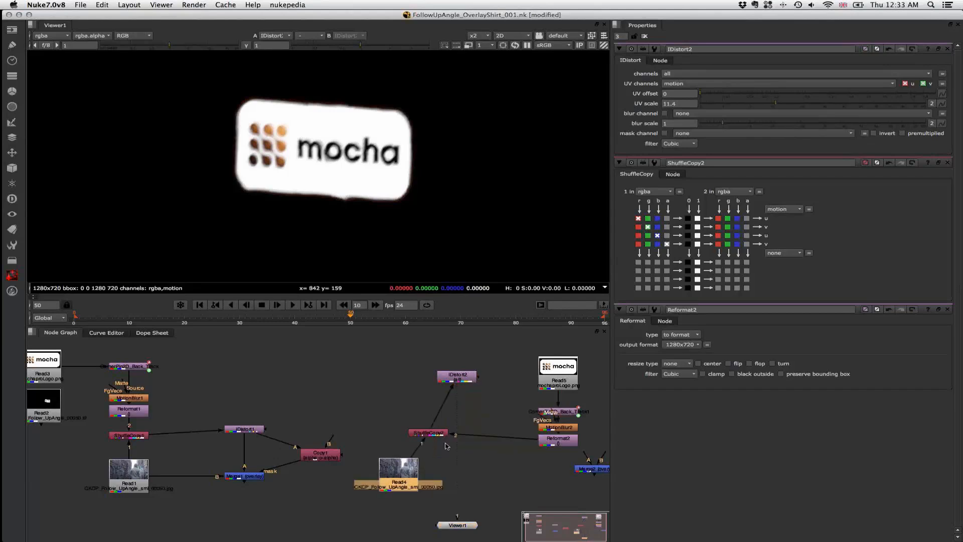
drag(457, 396, 475, 437)
drag(429, 432, 399, 434)
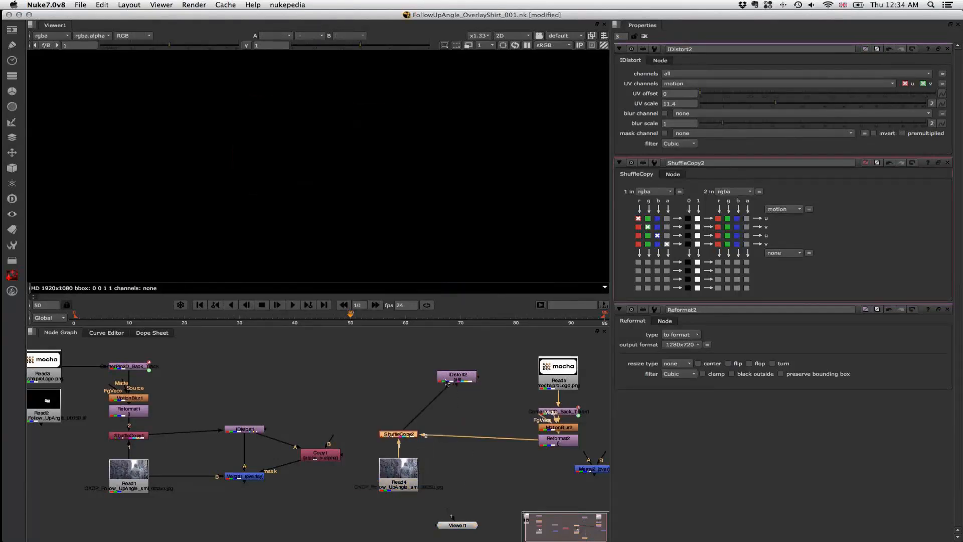
Place IDistort below the ShuffleCopy level, merge its output over the hoodie footage with the Merge node, and view the result.
drag(457, 375, 506, 476)
drag(519, 350, 545, 439)
drag(493, 480, 480, 458)
drag(608, 475, 407, 474)
key(1)
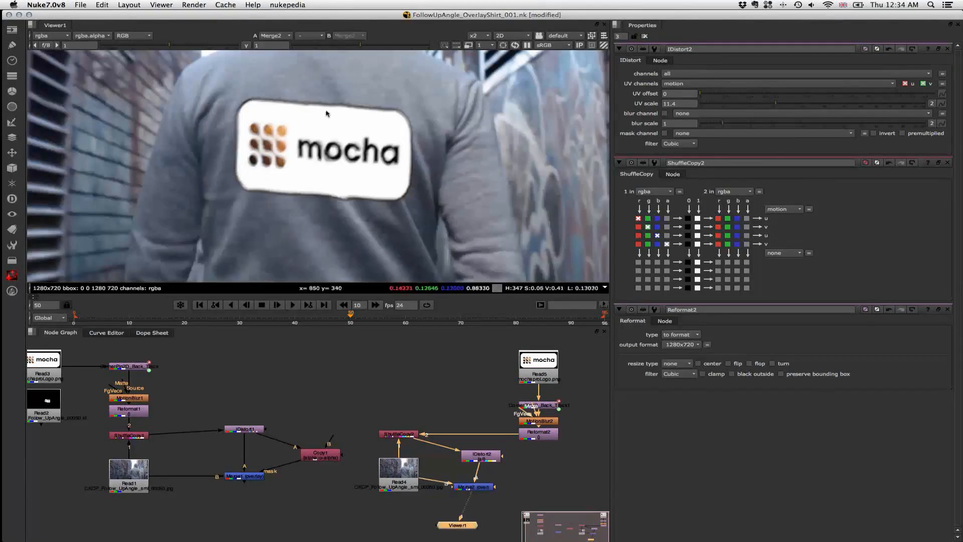
Set the operation of the Merge node combining the logo and footage to overlay.
double_click(473, 486)
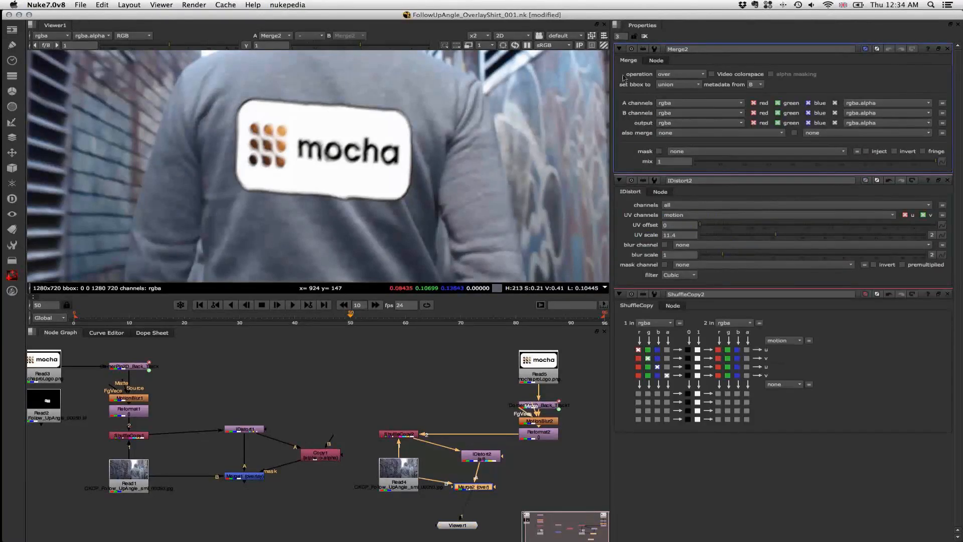
click(670, 76)
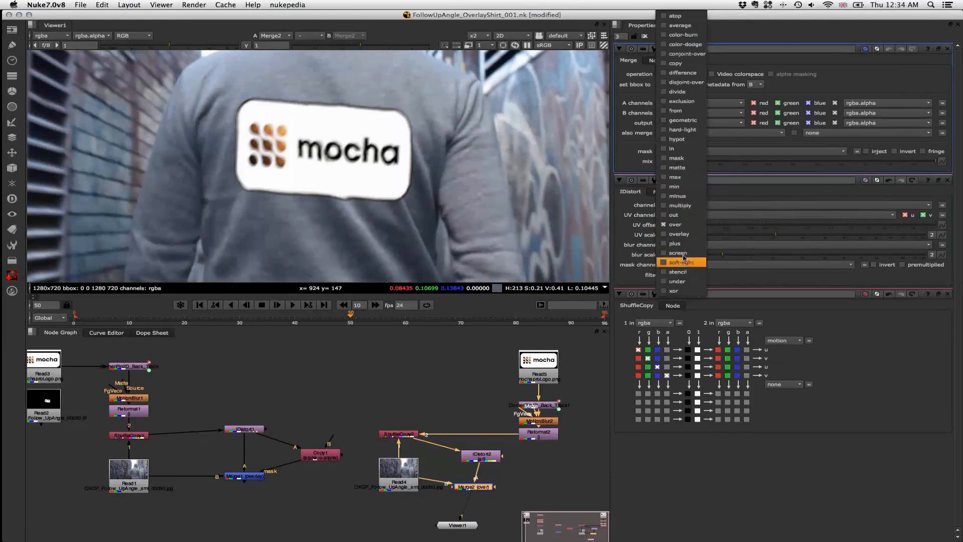
click(675, 234)
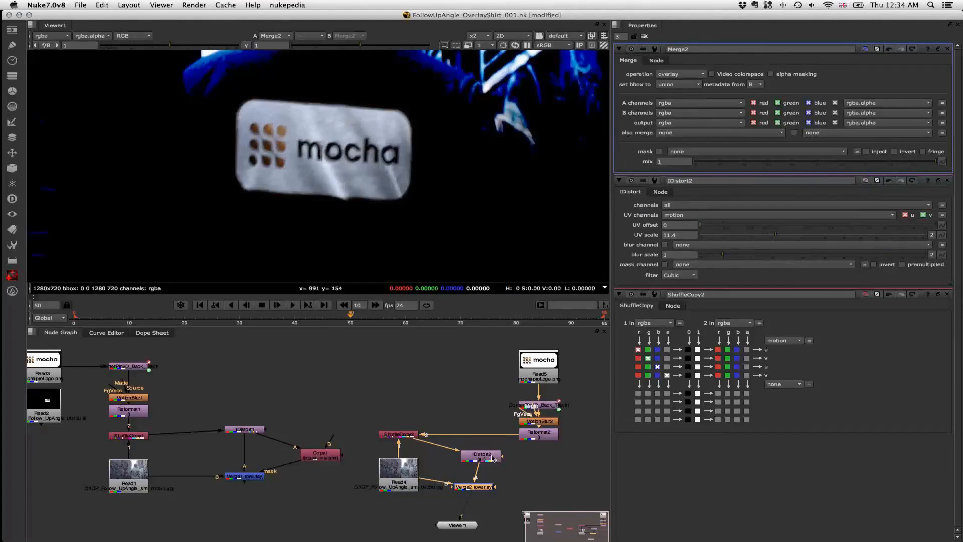
Check the IDistort node's output in the viewer, and shift the Merge and IDistort nodes farther from the footage Read node.
click(482, 456)
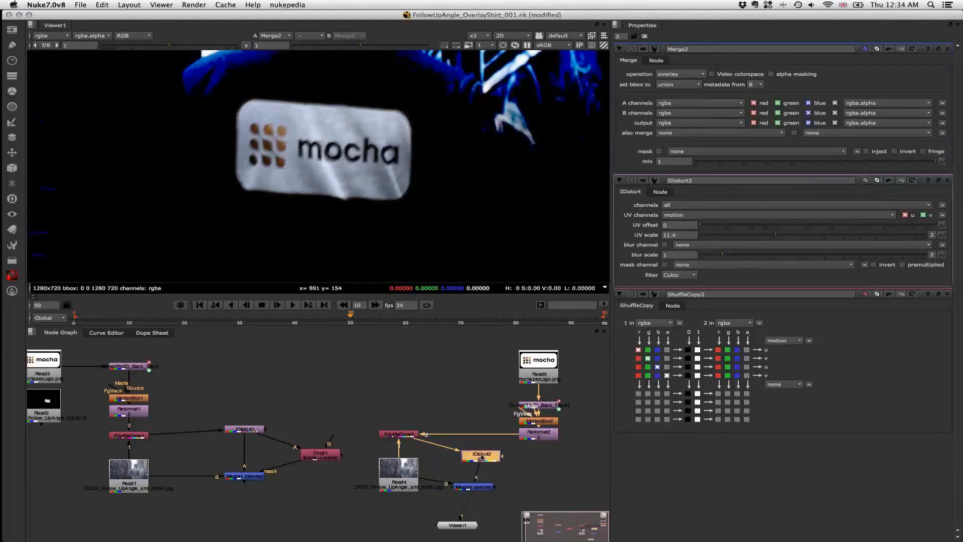
key(1)
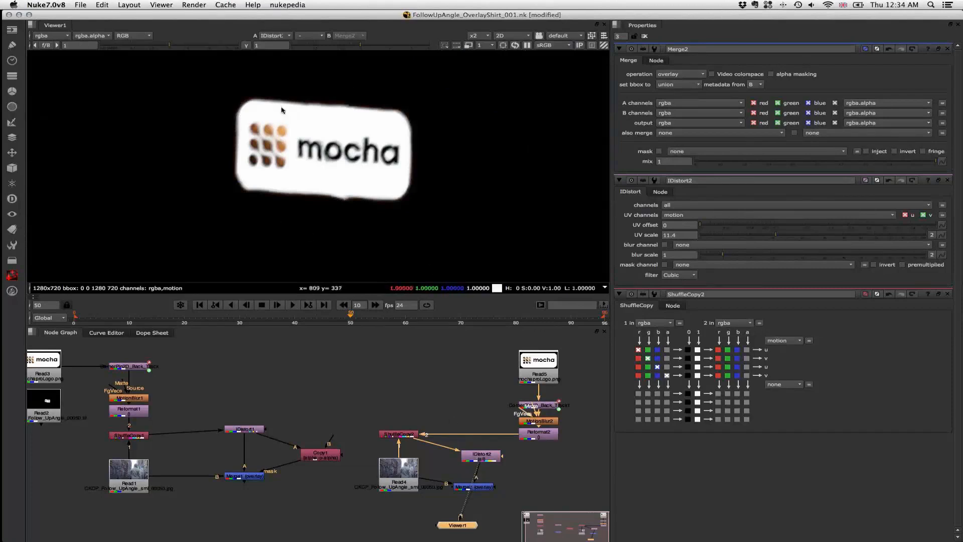
drag(477, 490, 500, 491)
mouse_move(470, 525)
mouse_down()
mouse_move(478, 532)
mouse_move(466, 507)
mouse_up()
drag(483, 459, 497, 462)
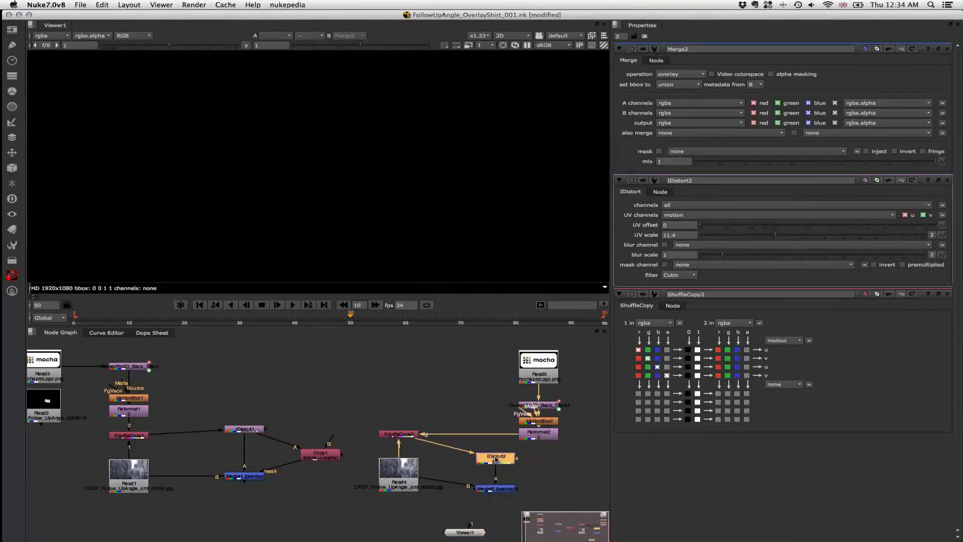
Add a Copy node beside IDistort, detached from its automatic connections, and feed its A input from IDistort.
key(Tab)
text(copy)
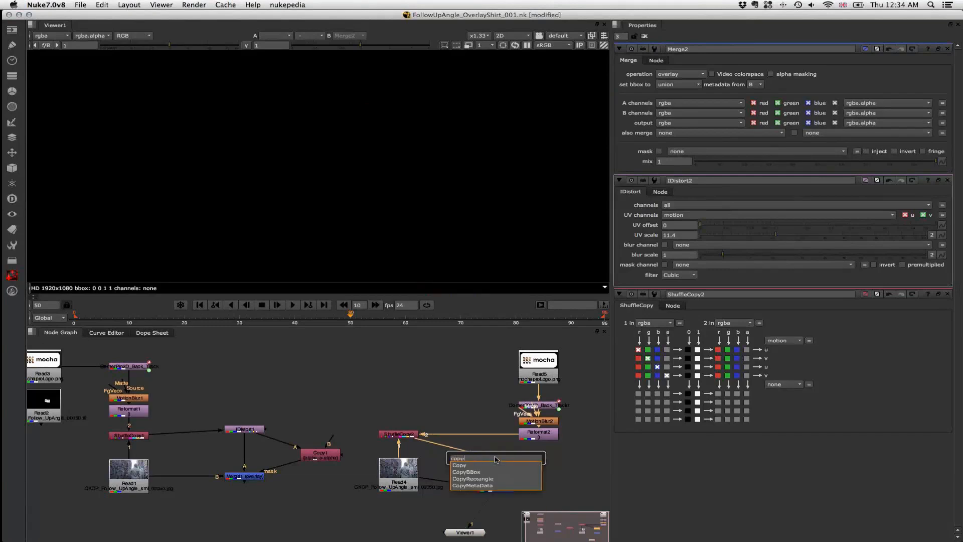
key(Return)
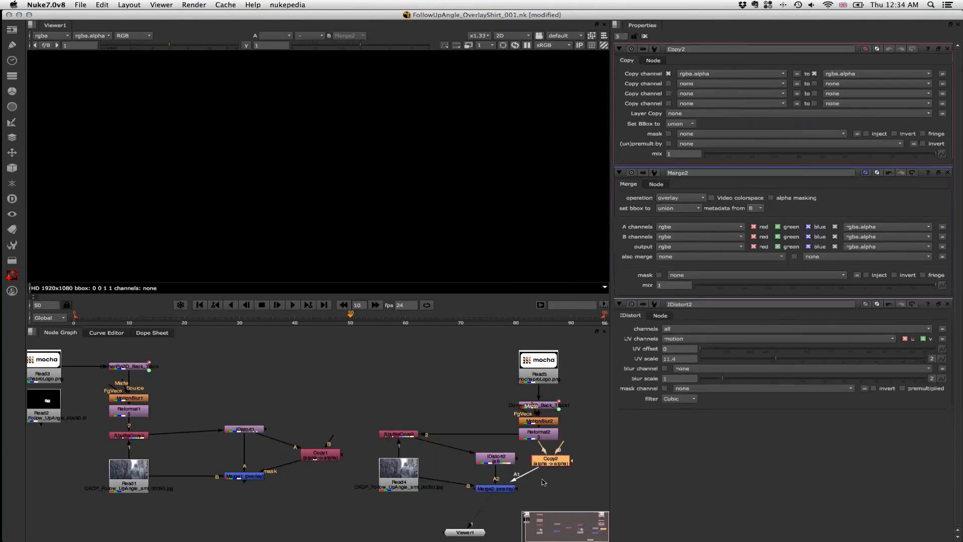
key(ctrl+shift+x)
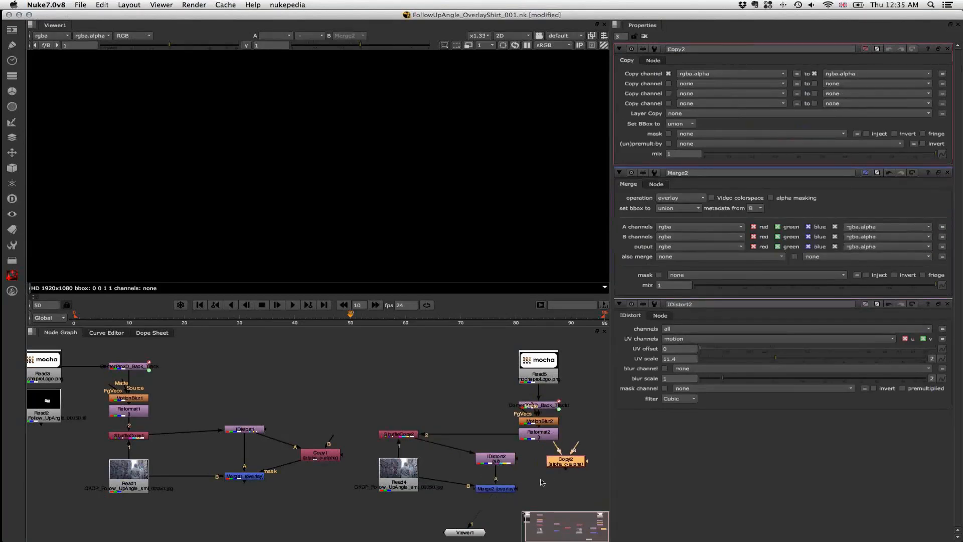
drag(562, 464, 498, 458)
drag(555, 478, 551, 470)
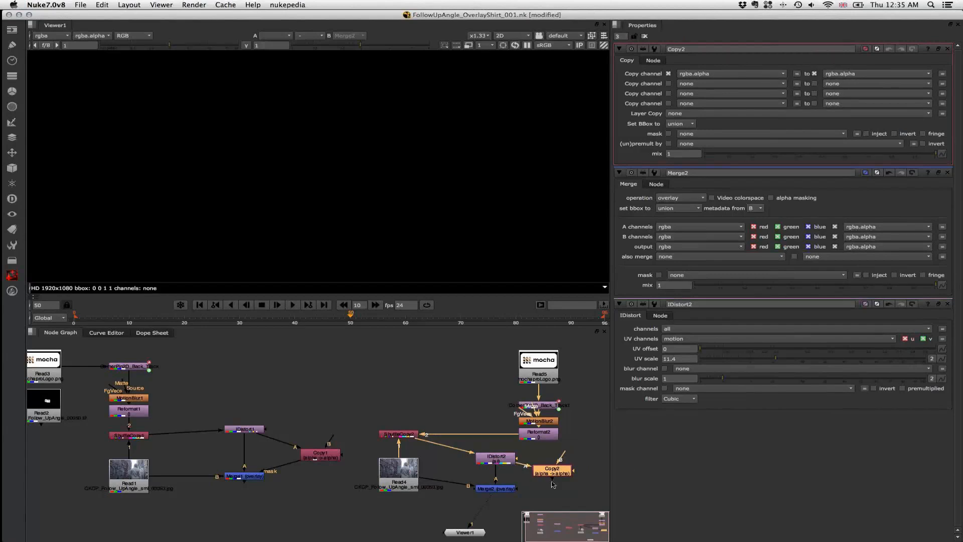
Connect the overlay Merge node's mask input to the Copy node and view the Merge result.
drag(551, 482, 516, 489)
click(503, 489)
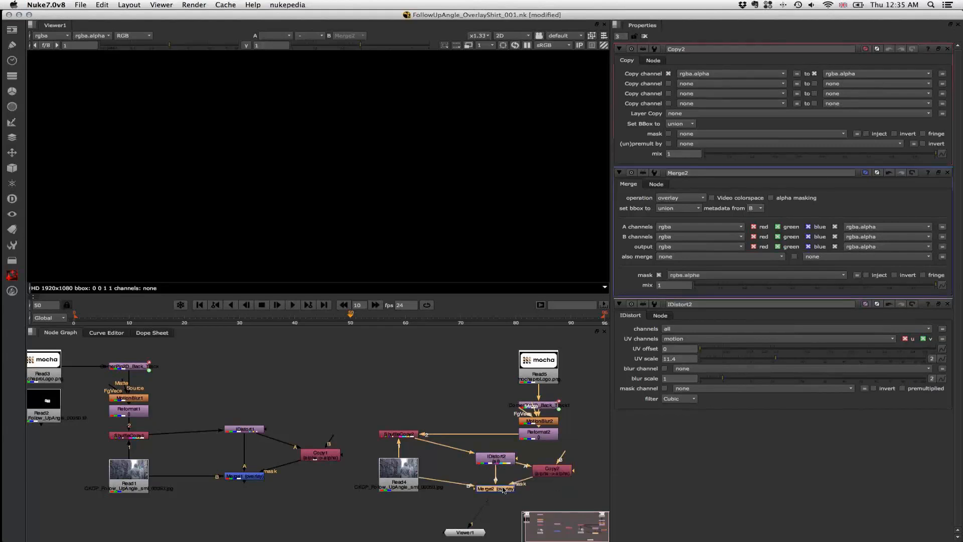
key(1)
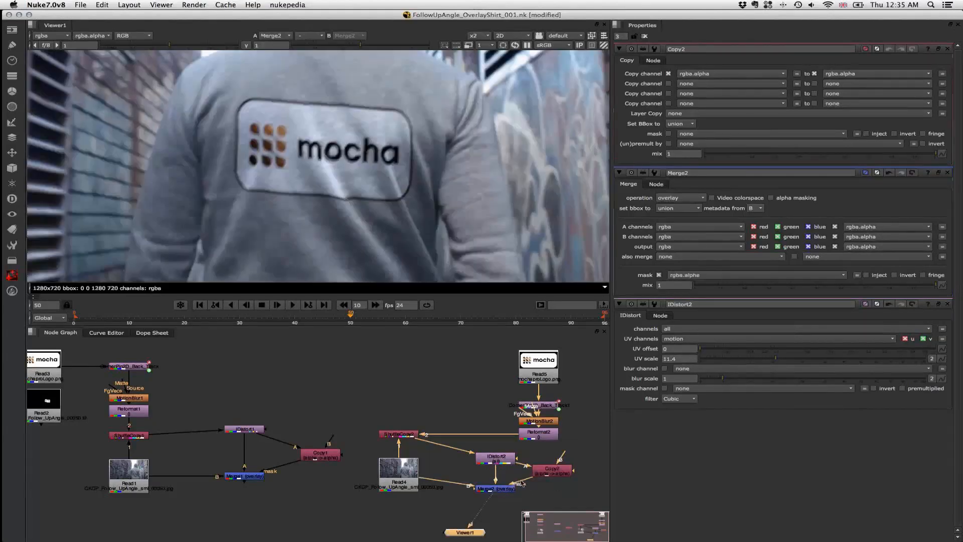
Disable and re-enable the Copy node to compare the masking, and inspect the masked logo overlay at several frames.
click(554, 473)
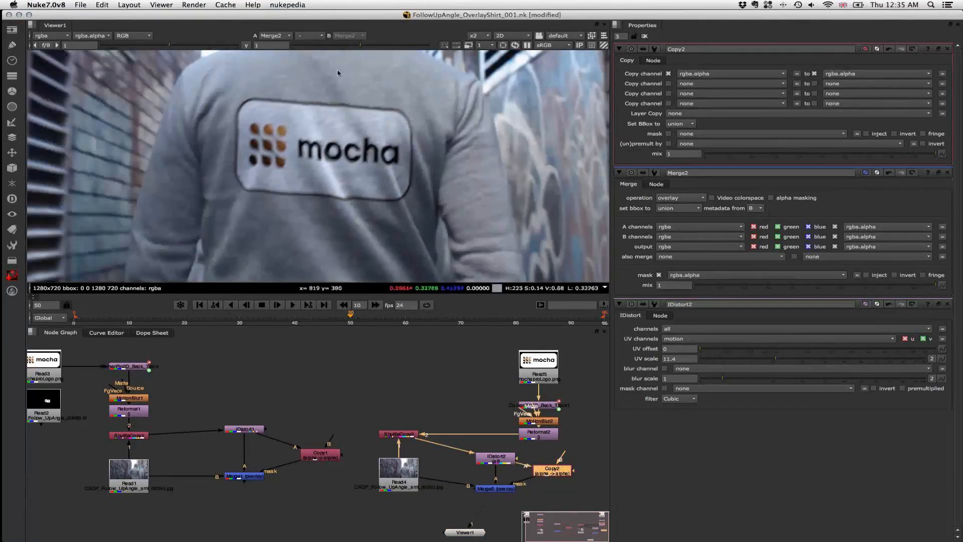
key(d)
key(d)
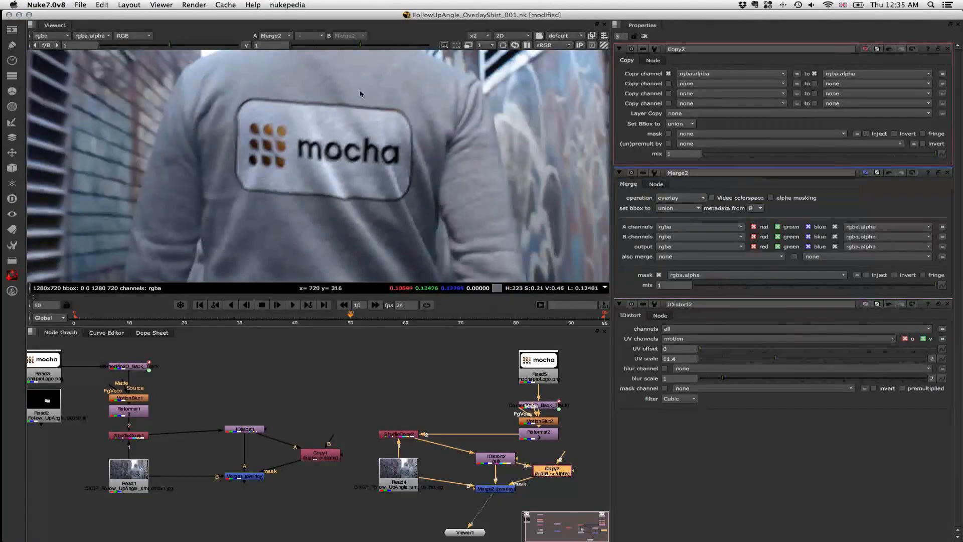
drag(352, 314, 317, 320)
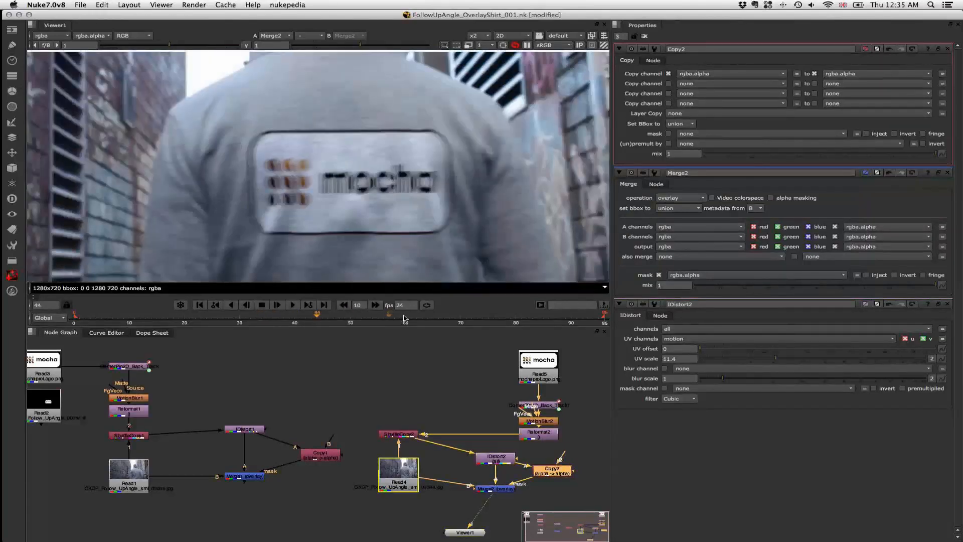
click(455, 317)
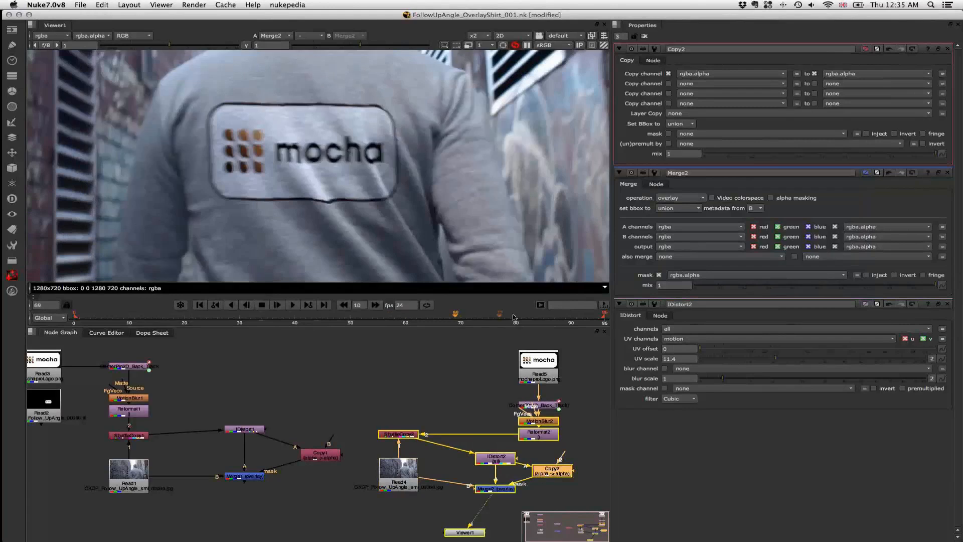
click(510, 317)
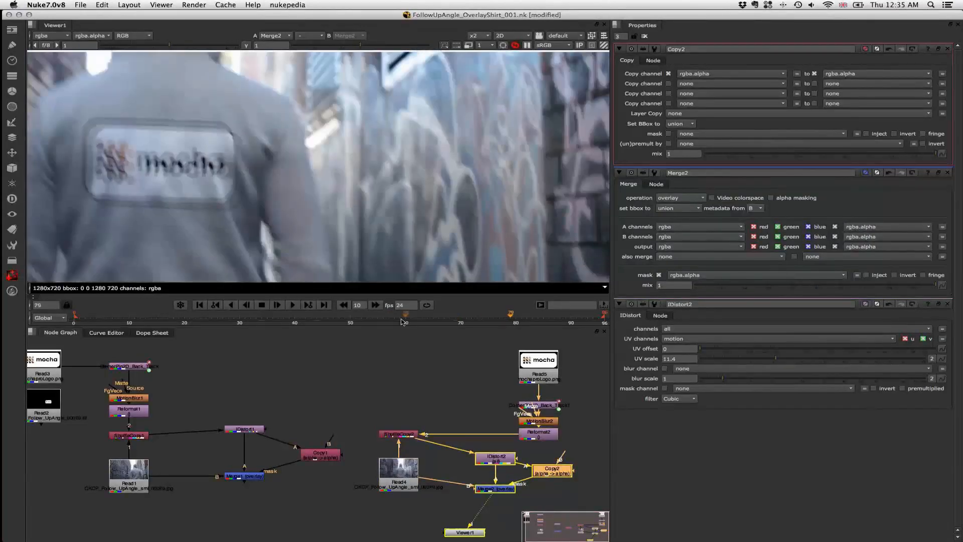
click(401, 319)
click(489, 317)
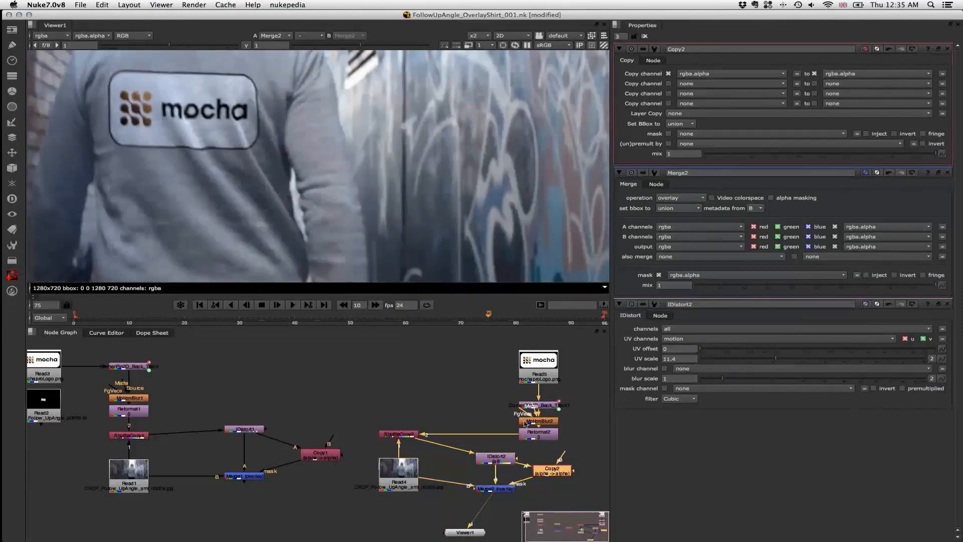
drag(541, 363, 520, 360)
drag(547, 406, 451, 393)
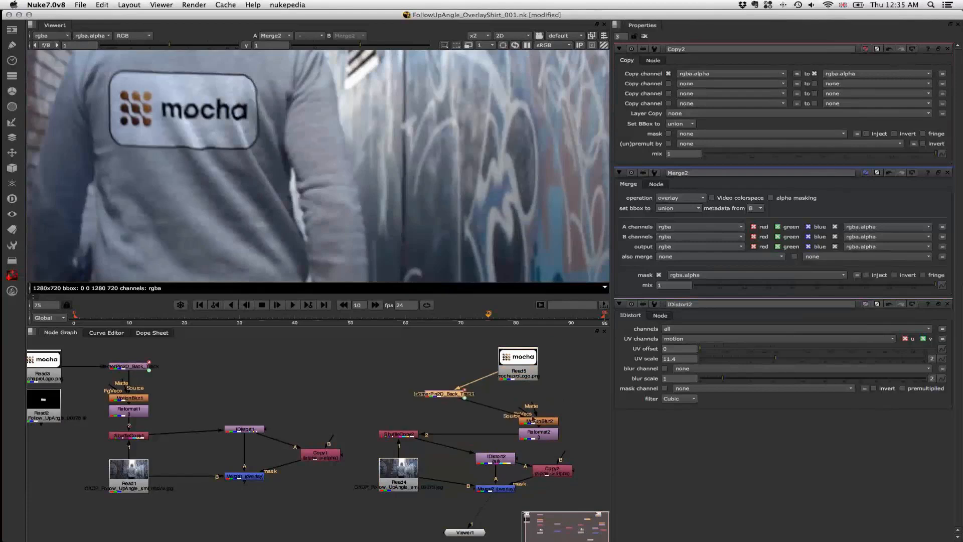
mouse_move(544, 423)
mouse_down()
mouse_move(568, 404)
mouse_move(541, 432)
mouse_up()
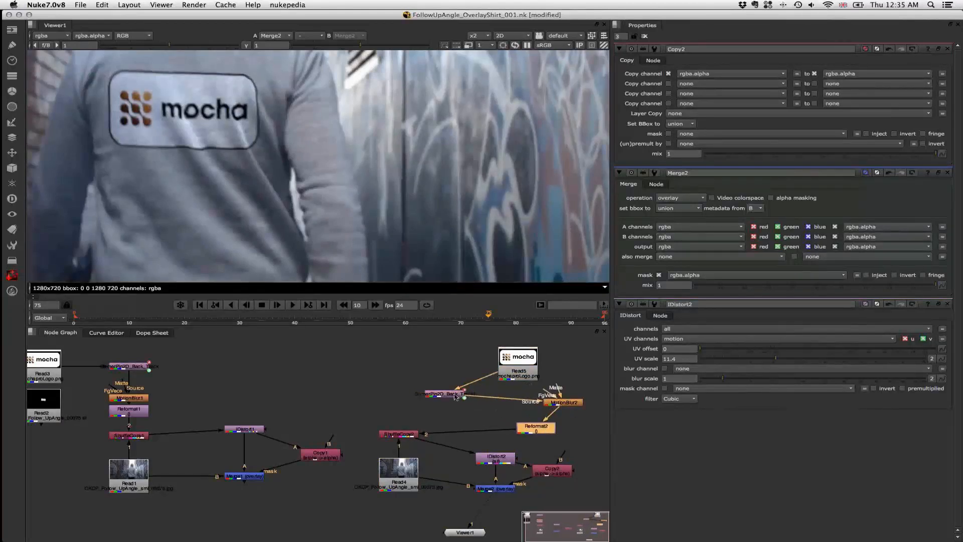
key(super+z)
key(super+z)
key(super+z)
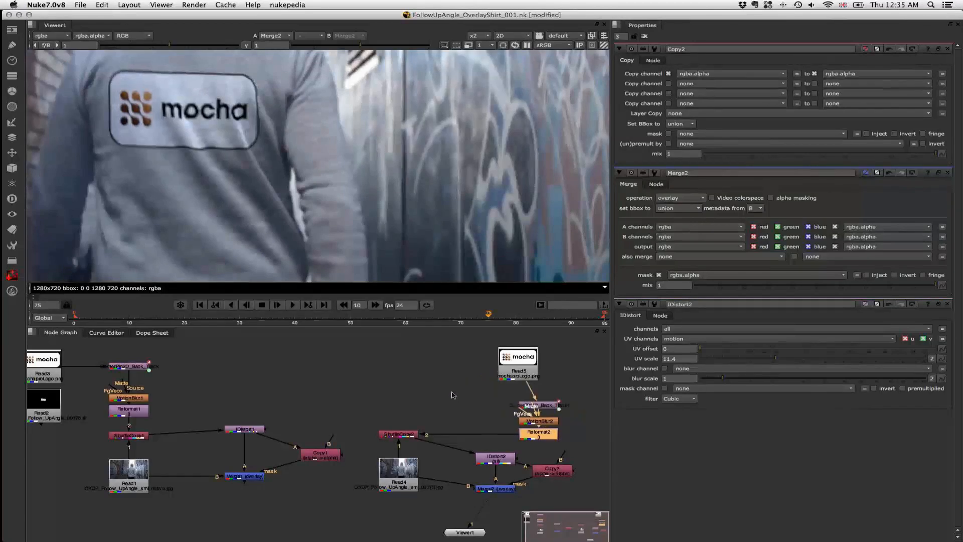
Disconnect the corner-pinned logo branch from ShuffleCopy and connect the mocha insert render Read node to its input 2 instead.
click(389, 371)
drag(511, 369, 530, 380)
mouse_move(505, 349)
mouse_down()
mouse_move(578, 422)
mouse_move(588, 447)
mouse_up()
drag(496, 432, 504, 428)
drag(49, 398, 410, 429)
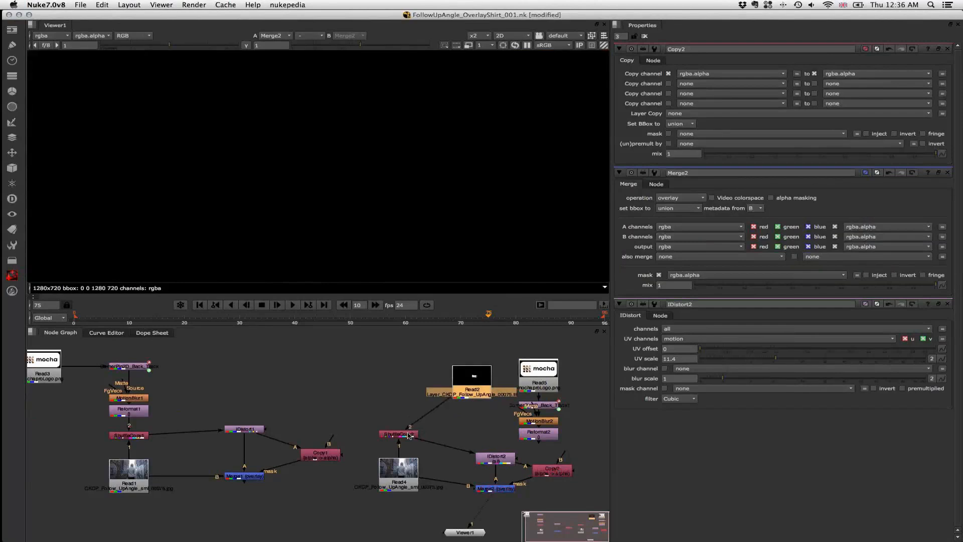
Scrub through the shot to inspect the composited mocha insert render, both close up and at full frame.
click(229, 315)
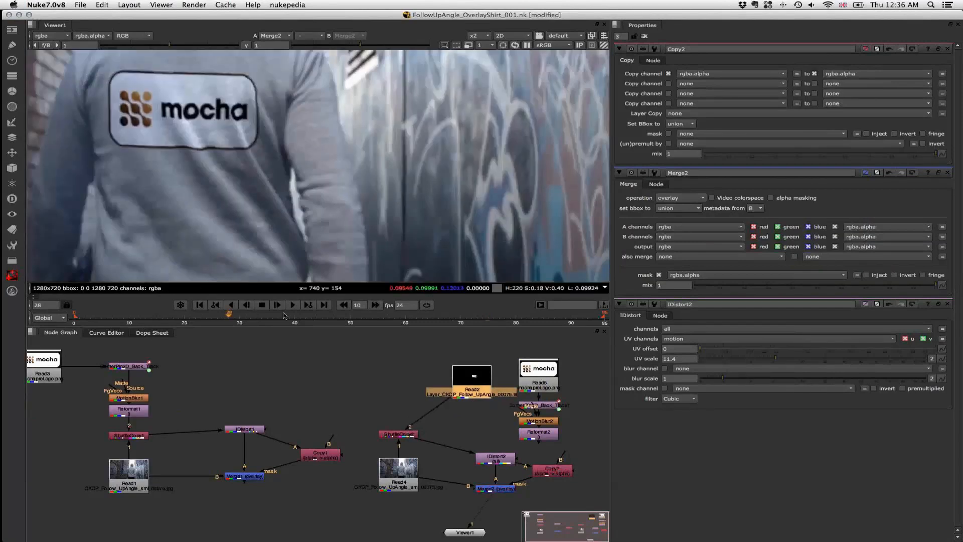
click(328, 315)
click(427, 315)
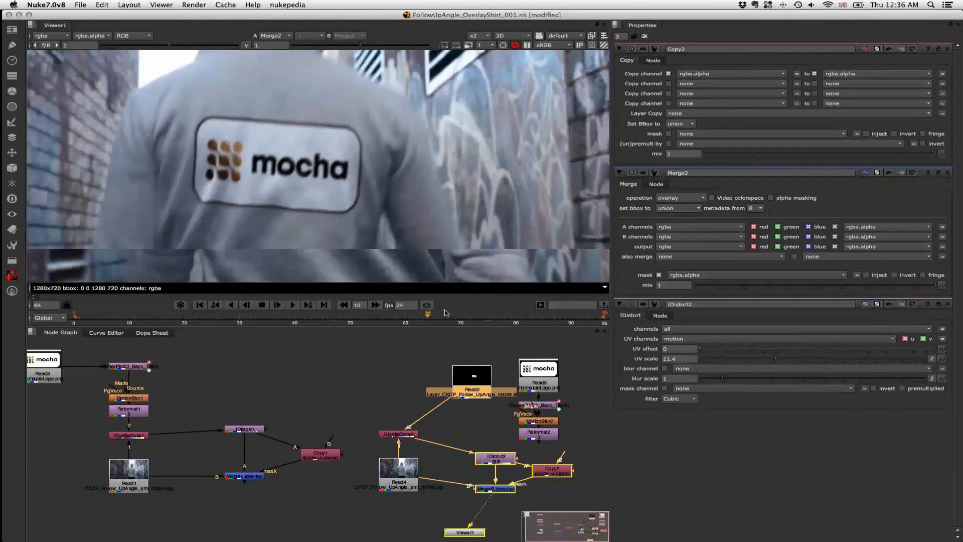
click(311, 314)
click(294, 315)
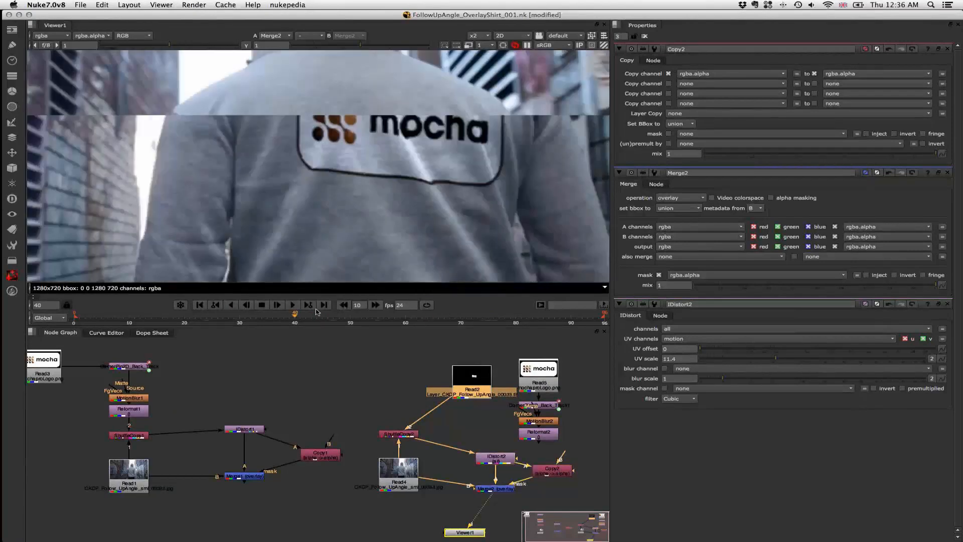
click(416, 314)
click(427, 315)
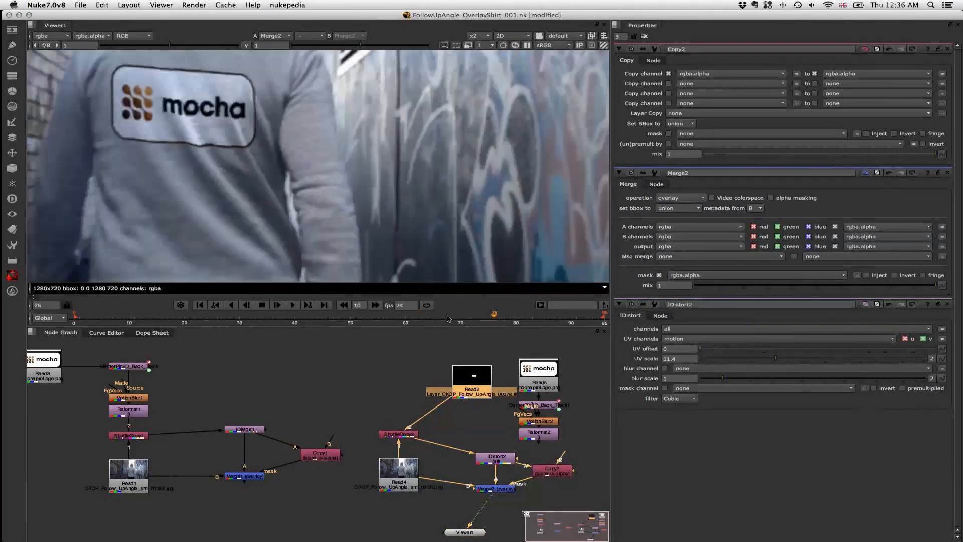
key(minus)
key(minus)
click(294, 315)
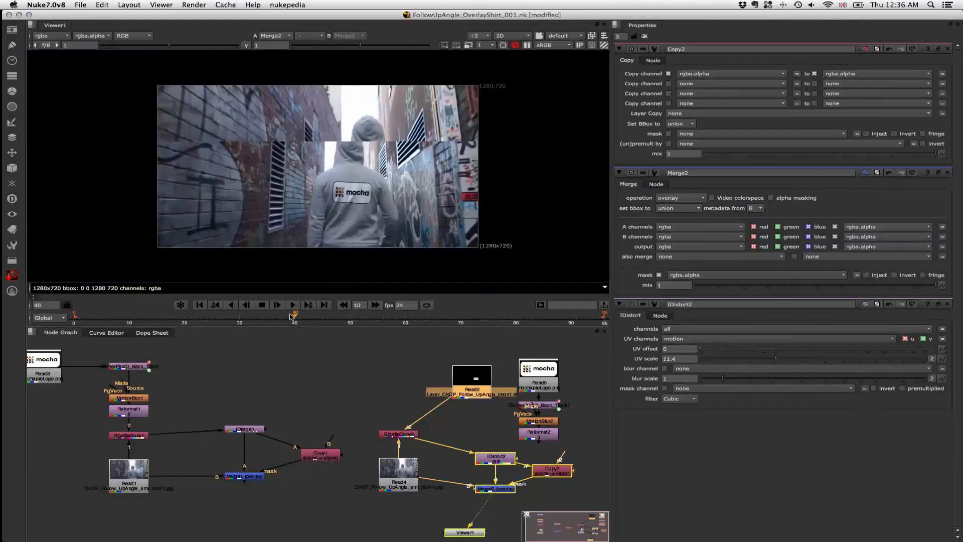
click(291, 317)
Place the insert render Read node directly above ShuffleCopy and go to frame 40.
drag(478, 376, 439, 384)
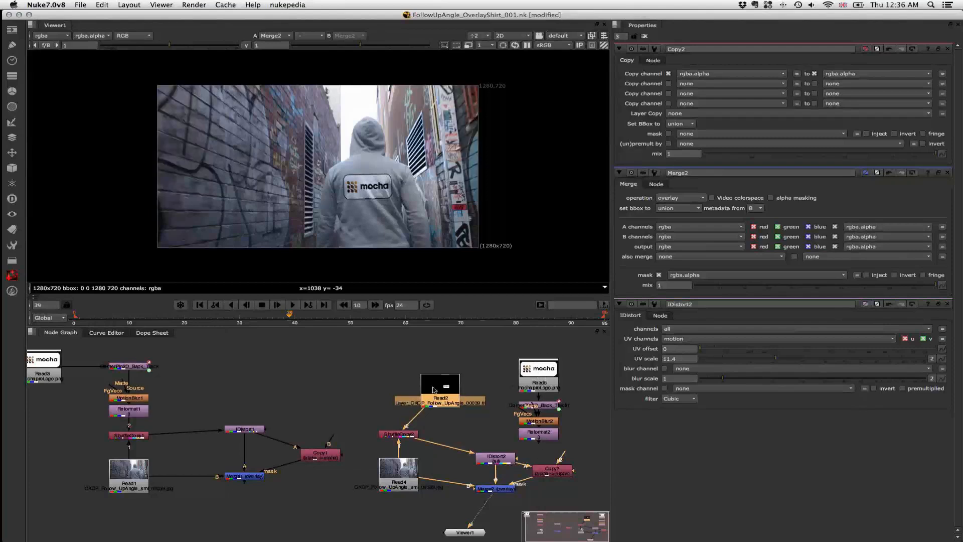
drag(432, 386, 401, 393)
drag(404, 314, 295, 320)
key(super+Tab)
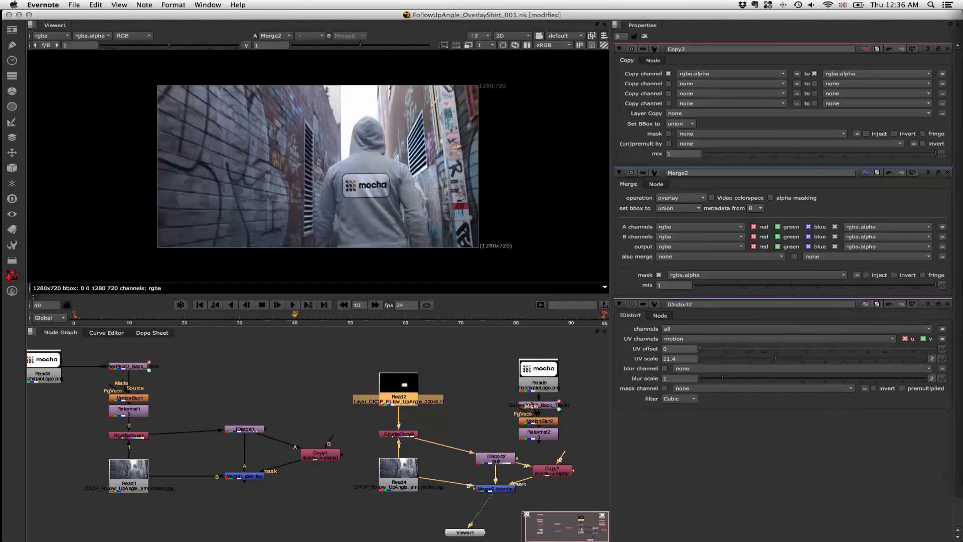
click(79, 14)
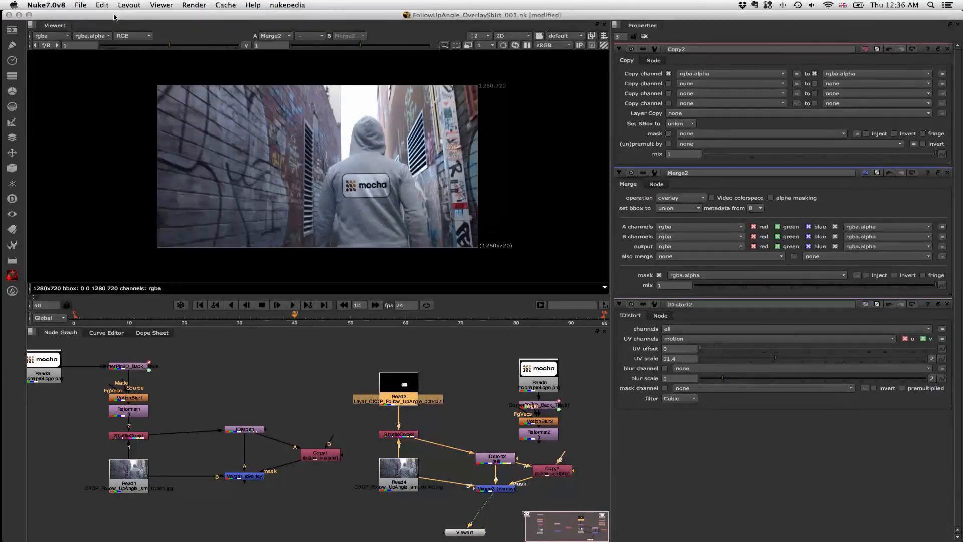
click(81, 5)
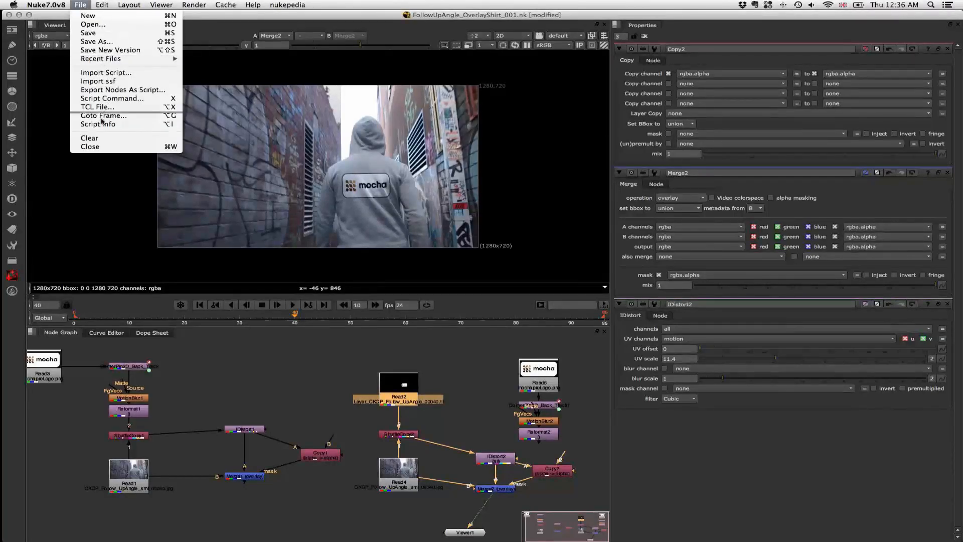
click(102, 147)
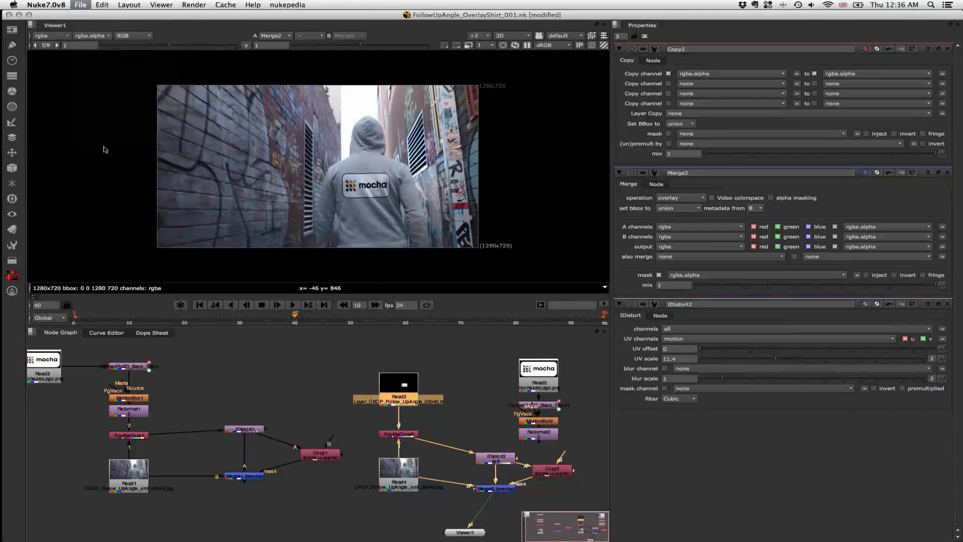
click(336, 190)
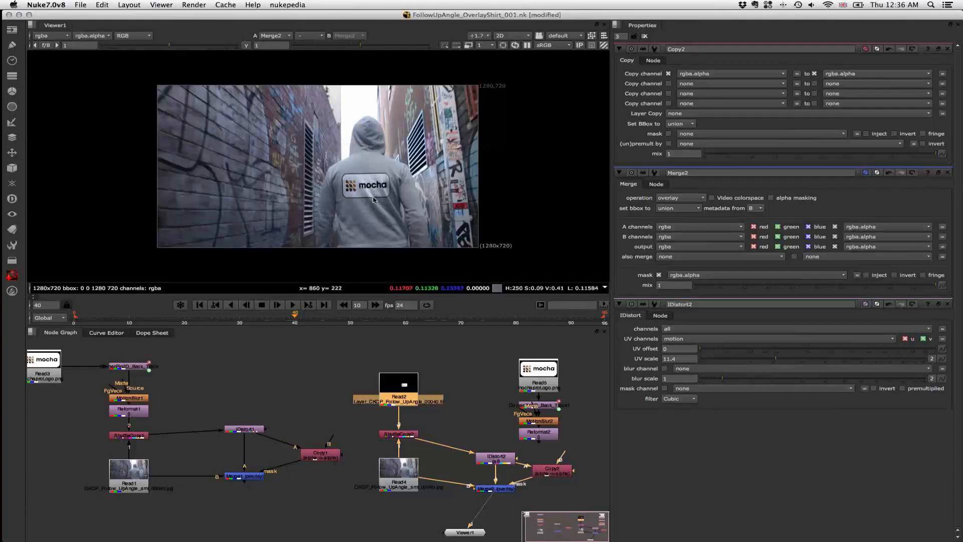
Move the disconnected logo branch, from its Read node through Reformat, farther away from the ShuffleCopy tree.
scroll(374, 199, up, 2)
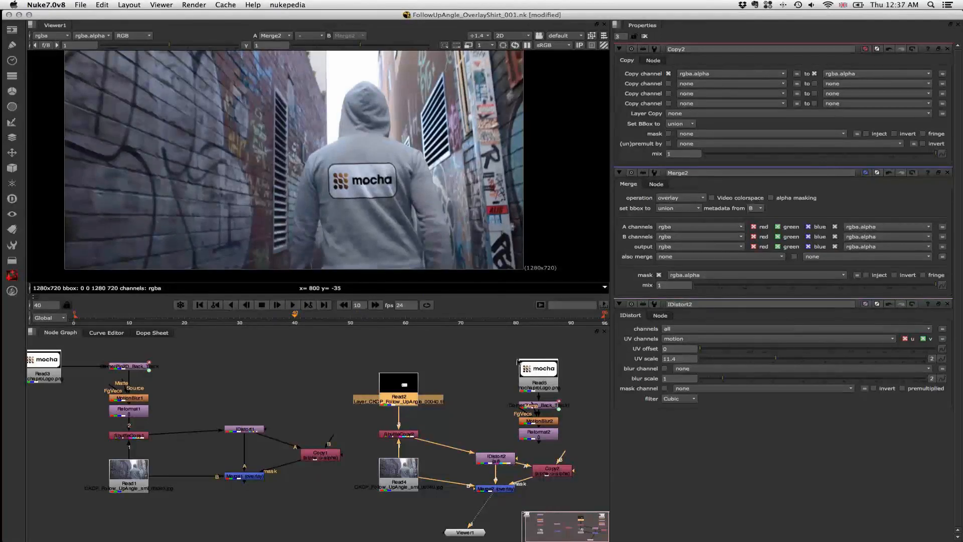
drag(501, 349, 550, 427)
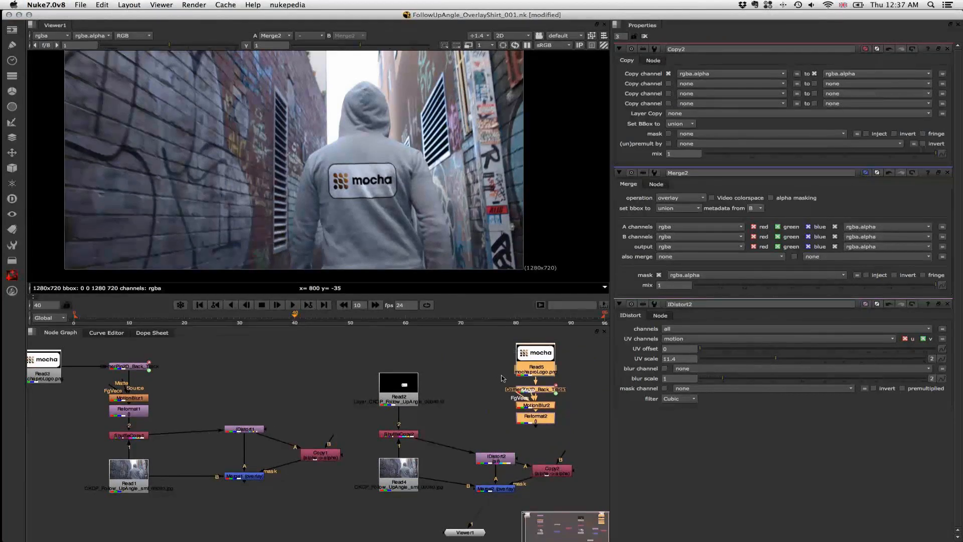
drag(532, 407, 557, 419)
click(466, 382)
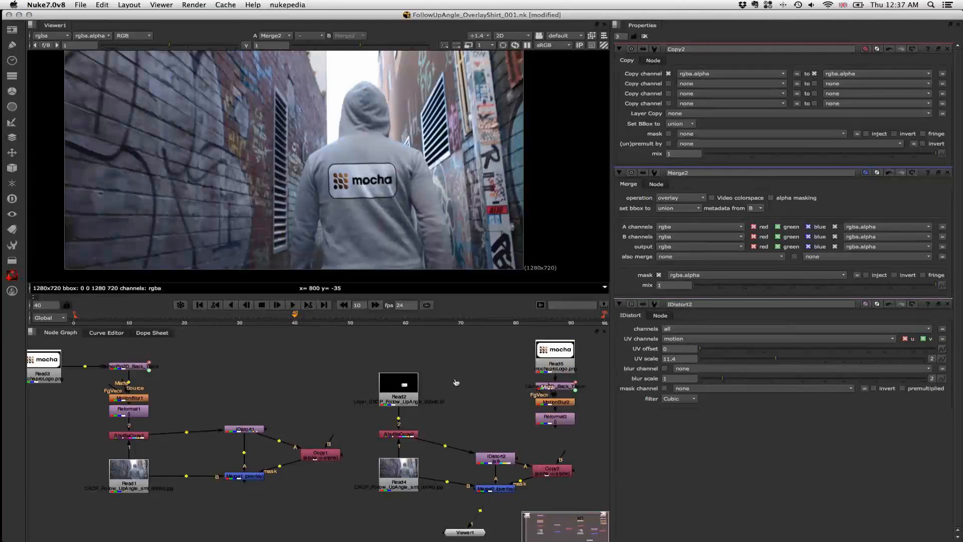
Switch to mocha Pro and warp the logo insert by bending the top edge of its mesh upward.
key(super+Tab)
key(super+Tab)
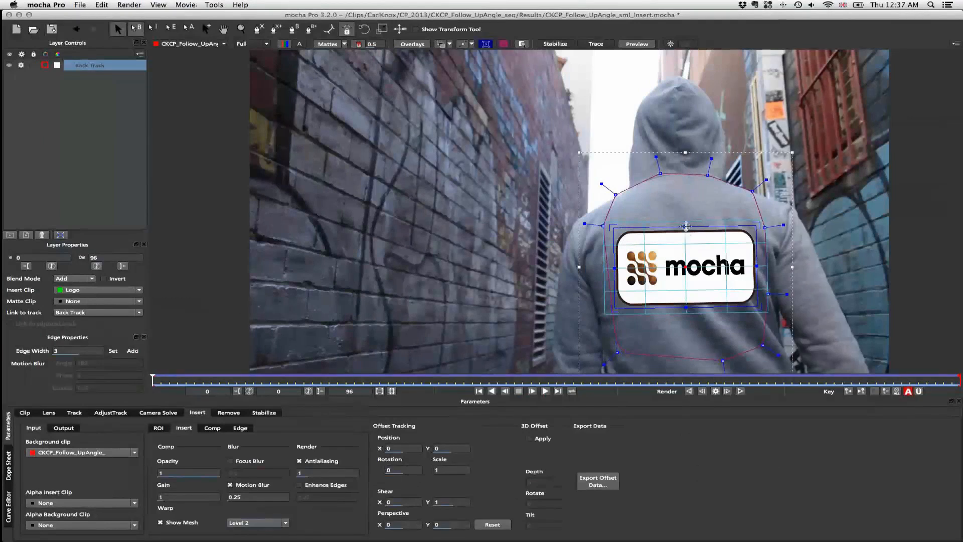
mouse_move(685, 227)
mouse_down()
mouse_move(687, 208)
mouse_move(696, 303)
mouse_move(685, 224)
mouse_up()
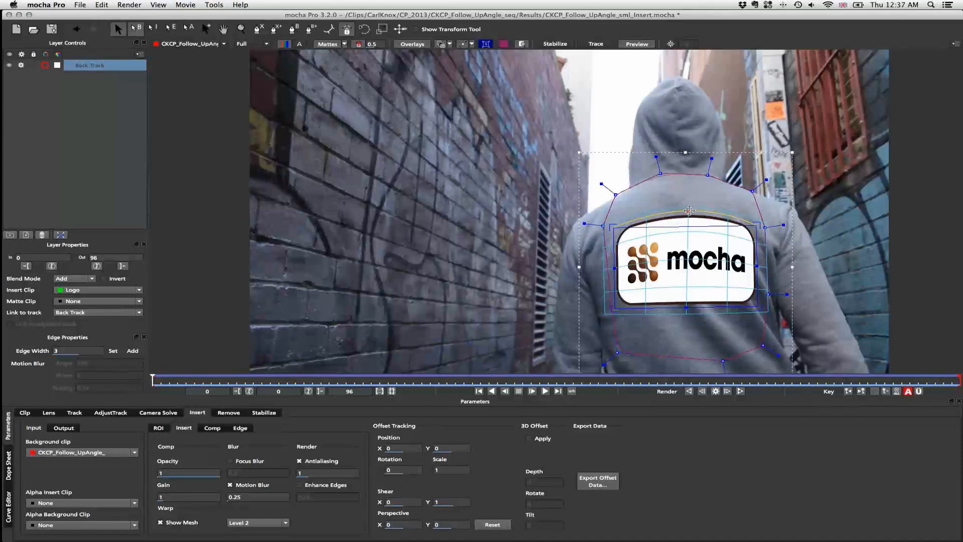
Open the recent project CKCP_Follow_UpAngle_sml_roto.mocha, discarding the changes made to the insert project.
click(78, 5)
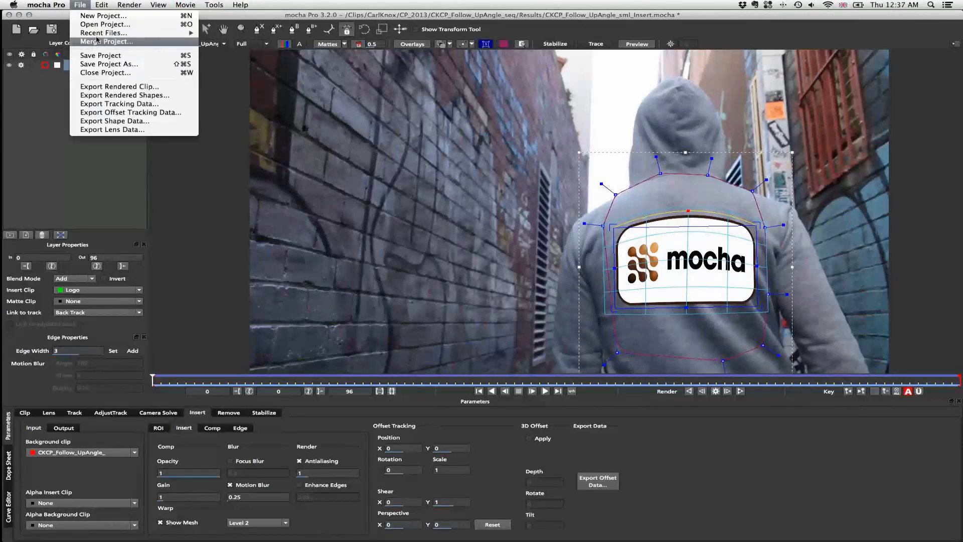
mouse_move(98, 35)
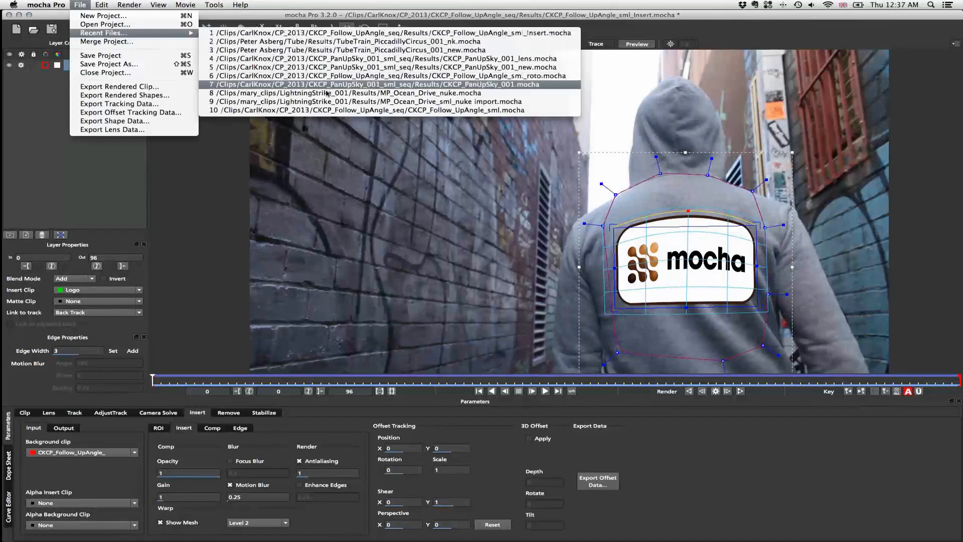
click(431, 76)
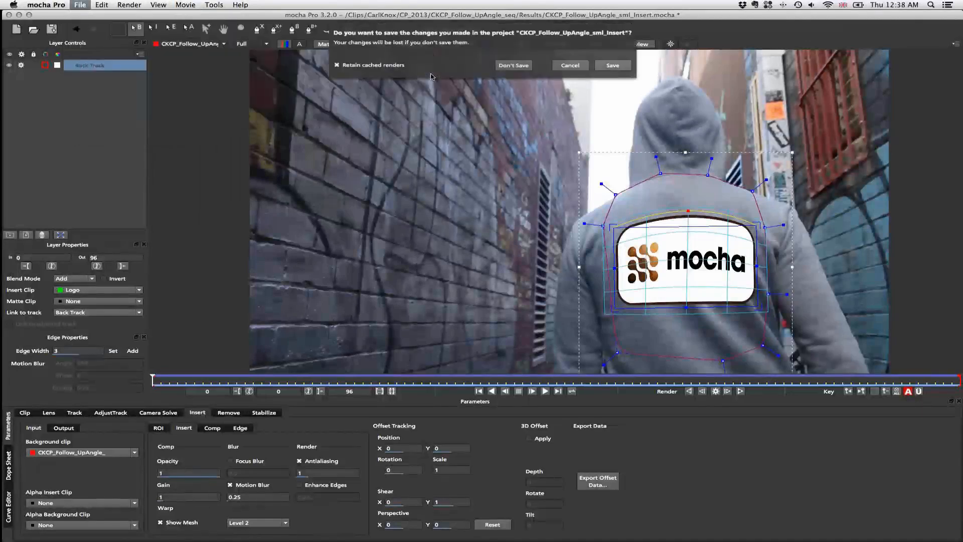
click(511, 66)
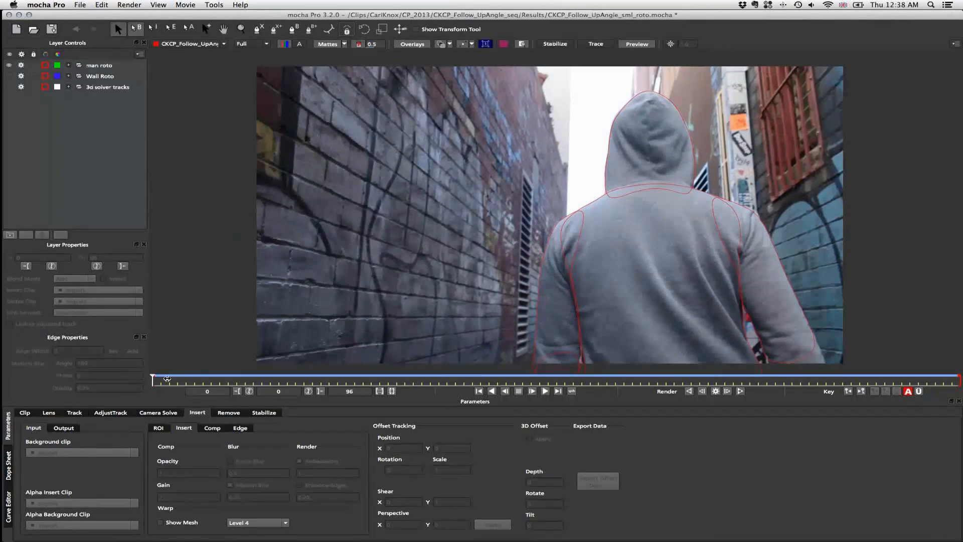
Scrub through the shot to inspect how the man roto shapes, especially the head shape, follow the hooded figure.
drag(210, 379, 591, 387)
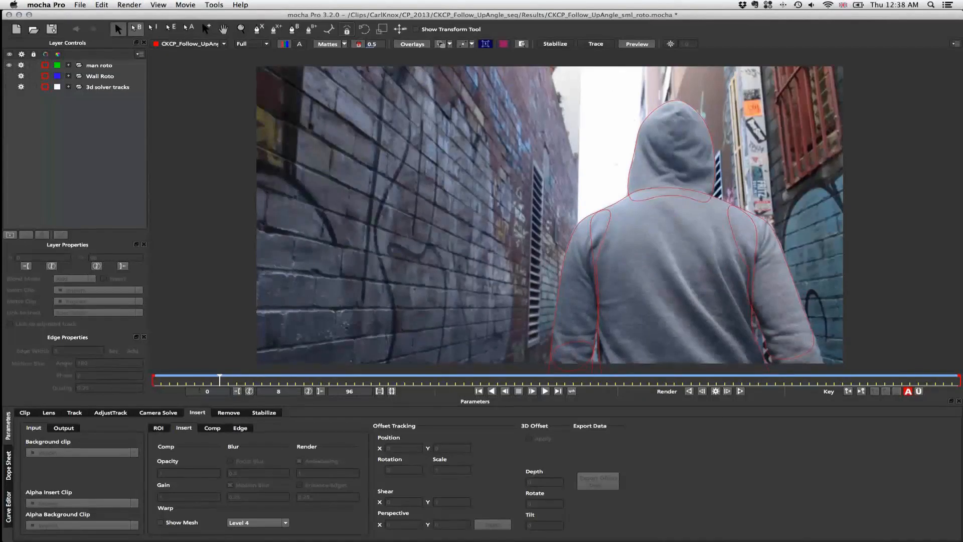
drag(221, 382, 352, 379)
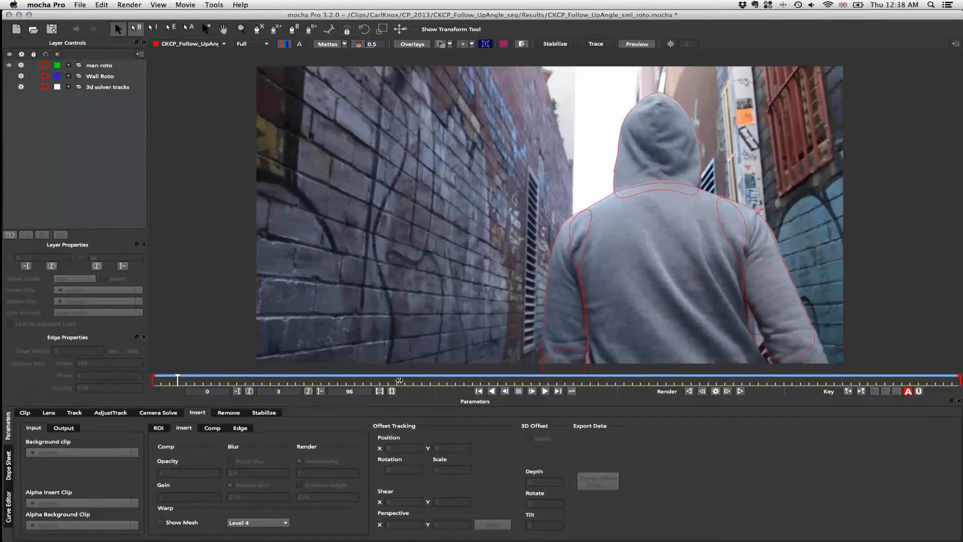
click(665, 198)
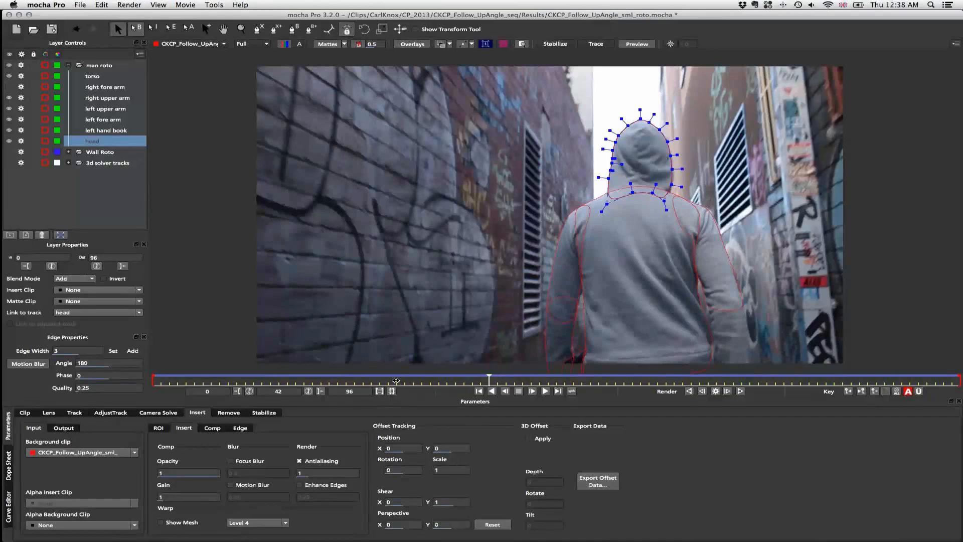
drag(333, 378, 220, 378)
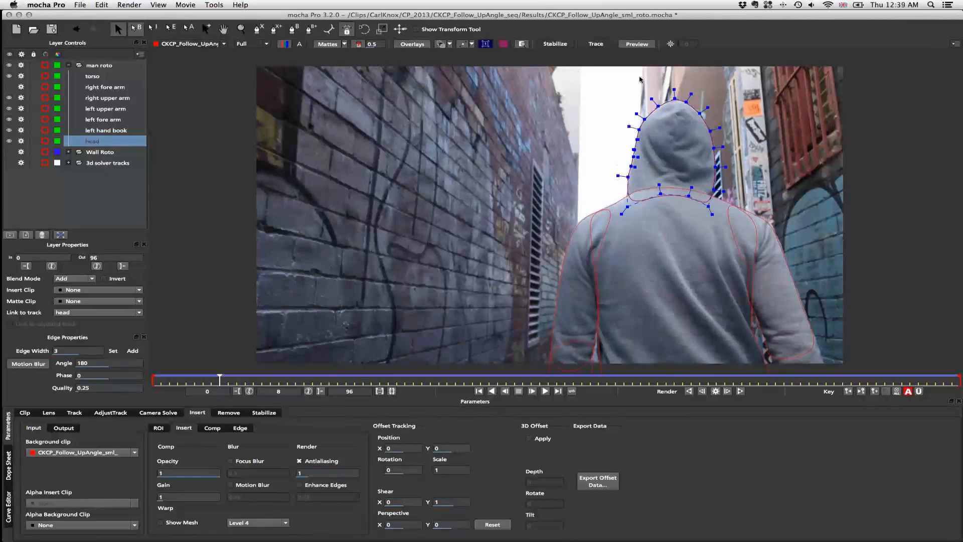
mouse_move(220, 379)
mouse_down()
mouse_move(455, 374)
mouse_move(180, 379)
mouse_move(236, 380)
mouse_move(211, 380)
mouse_up()
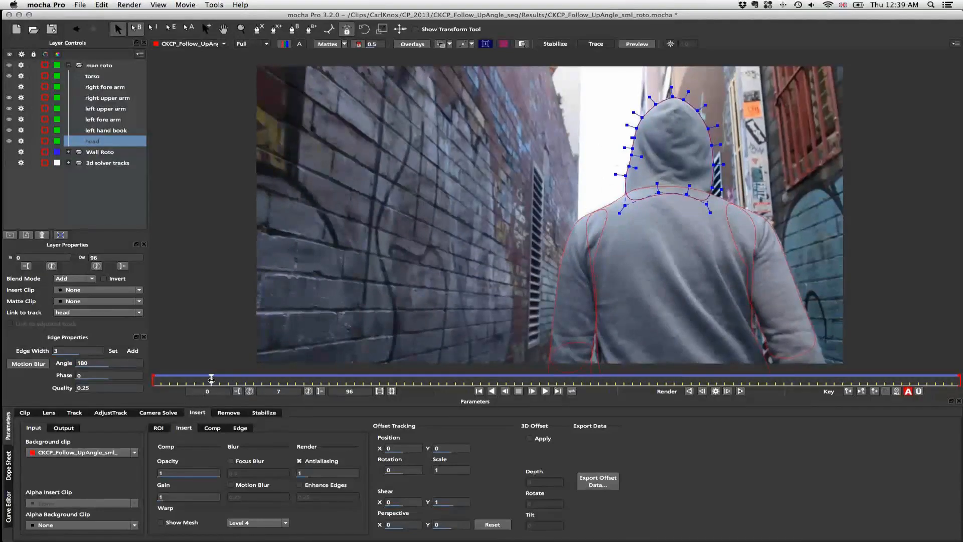
drag(192, 380, 156, 388)
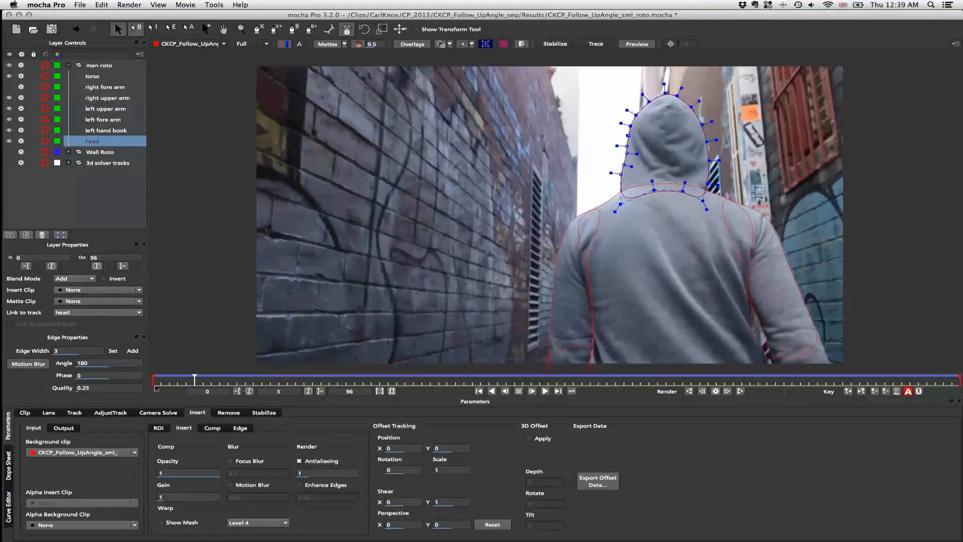
click(156, 388)
Collapse and hide the man roto layer group, leaving the clip at frame 0.
click(68, 65)
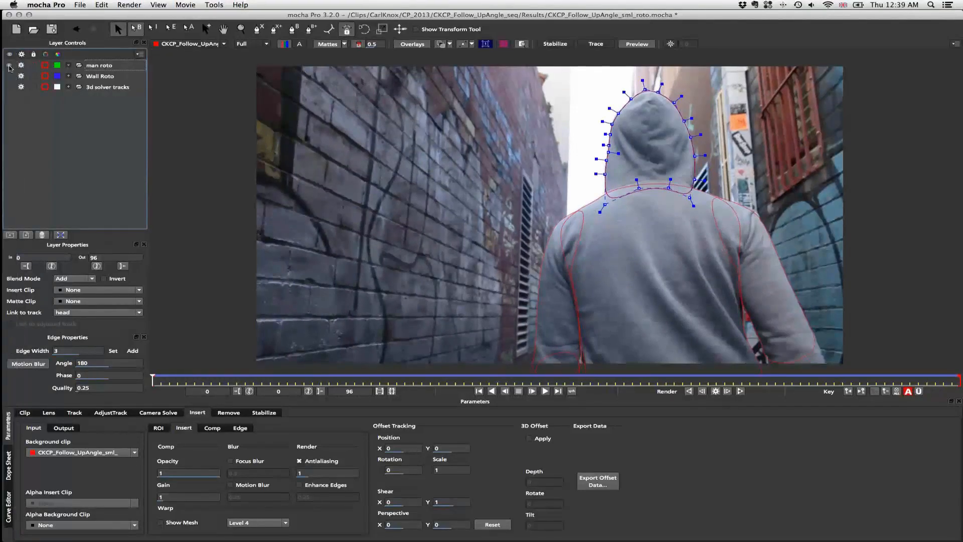
click(9, 66)
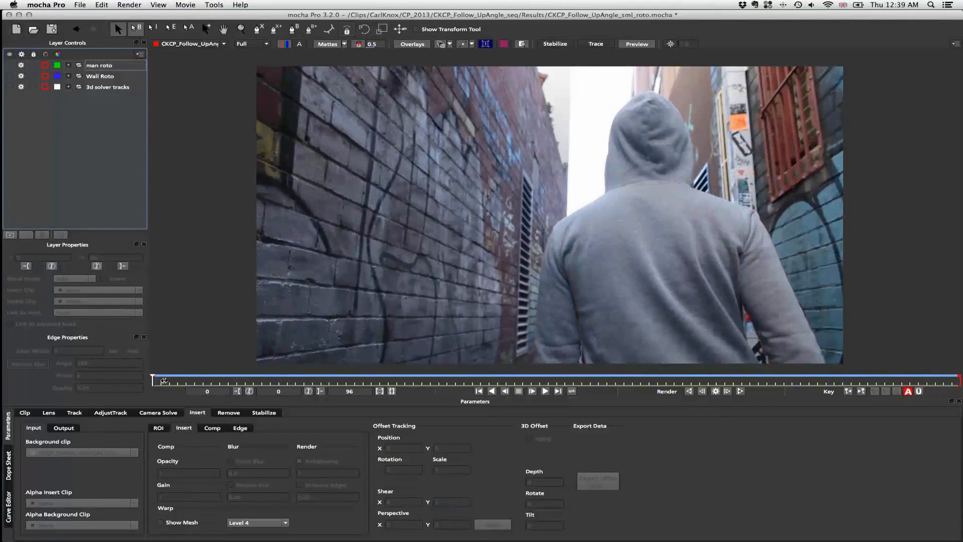
click(164, 381)
drag(266, 381, 153, 381)
Draw a new closed spline around the man's hood, from its peak down to the neckline and back up the other side.
key(x)
drag(624, 159, 605, 133)
key(z)
key(s)
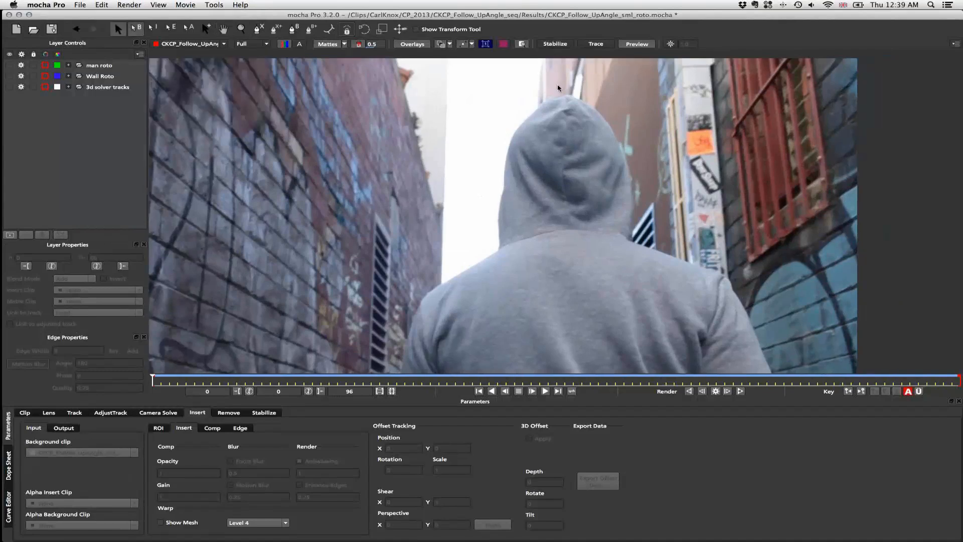
key(b)
click(564, 89)
click(533, 107)
click(506, 144)
click(502, 185)
click(498, 198)
click(494, 245)
click(500, 252)
click(545, 241)
click(610, 238)
click(633, 246)
click(643, 237)
click(636, 161)
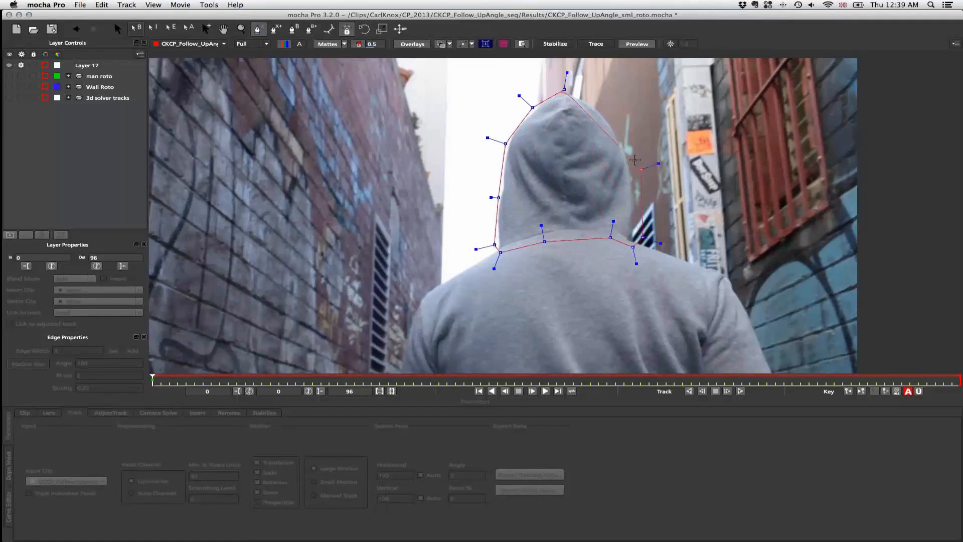
click(615, 113)
click(592, 98)
right_click(592, 97)
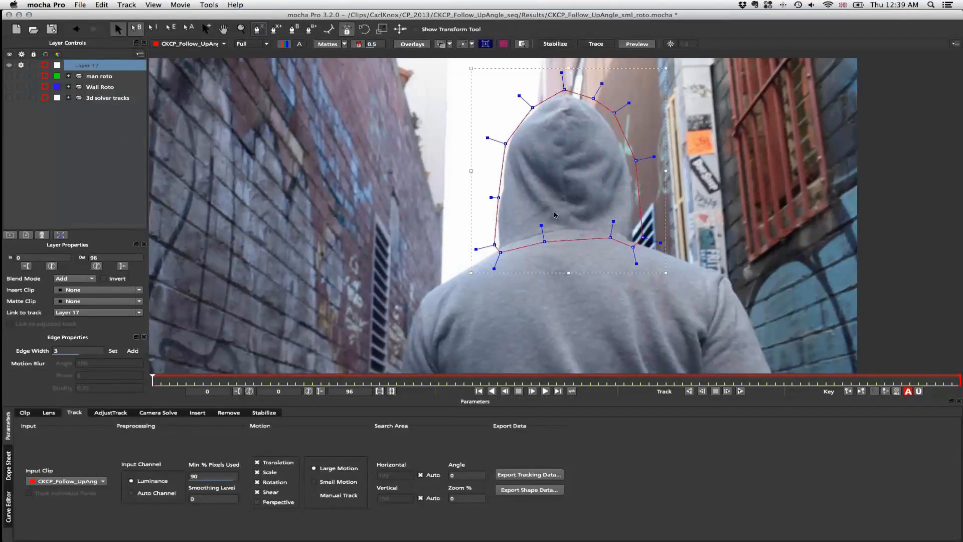
Go to frame 1, compare the hood spline's points with the previous keyframe, and shift the neckline's right-hand point slightly inward.
click(505, 145)
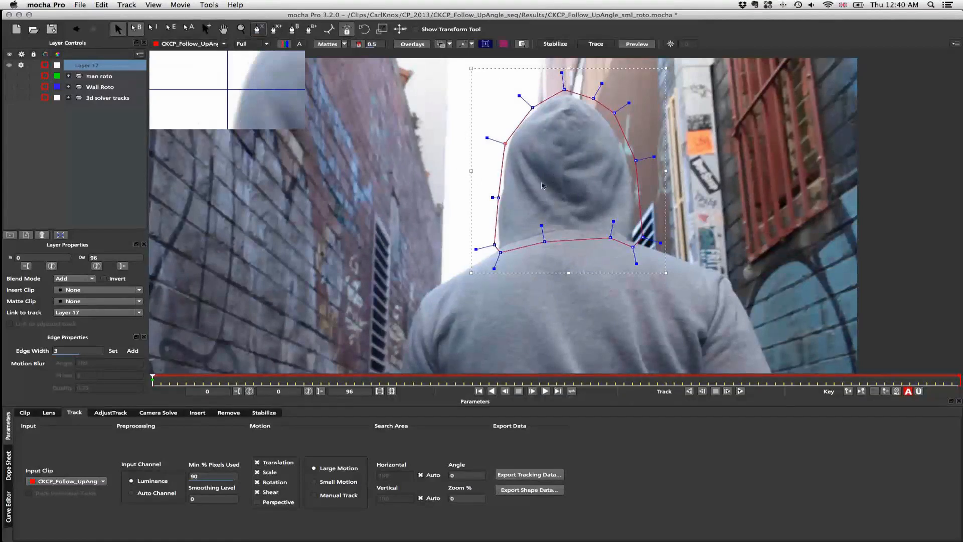
key(period)
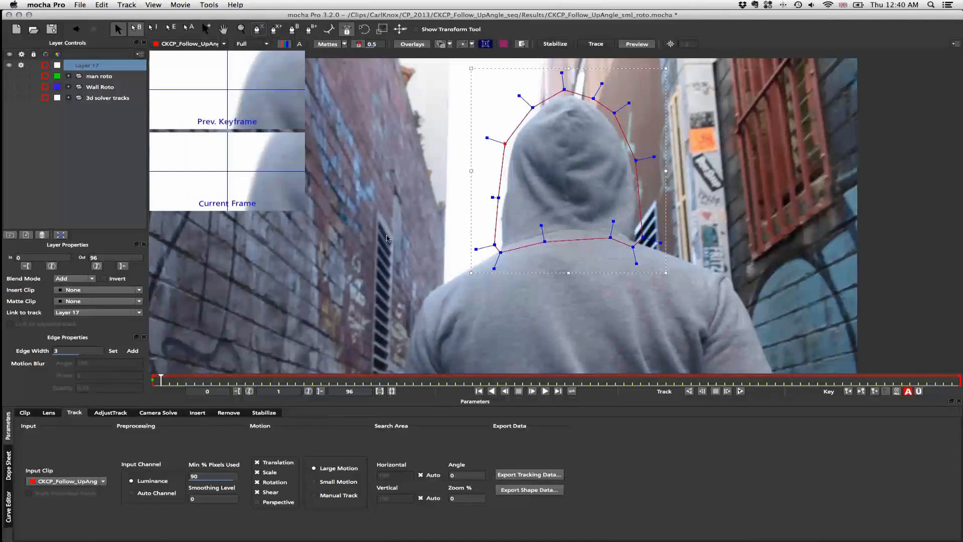
click(387, 217)
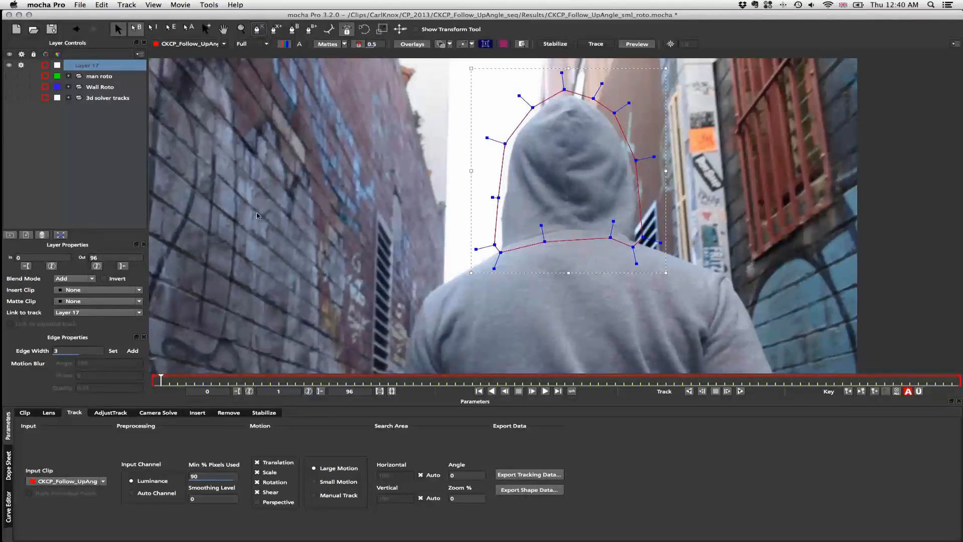
click(643, 240)
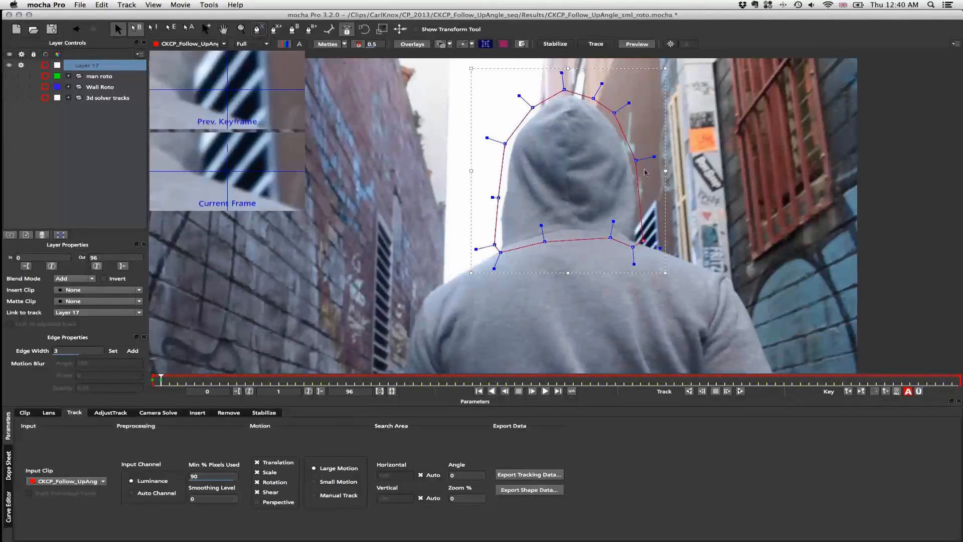
drag(611, 237, 601, 236)
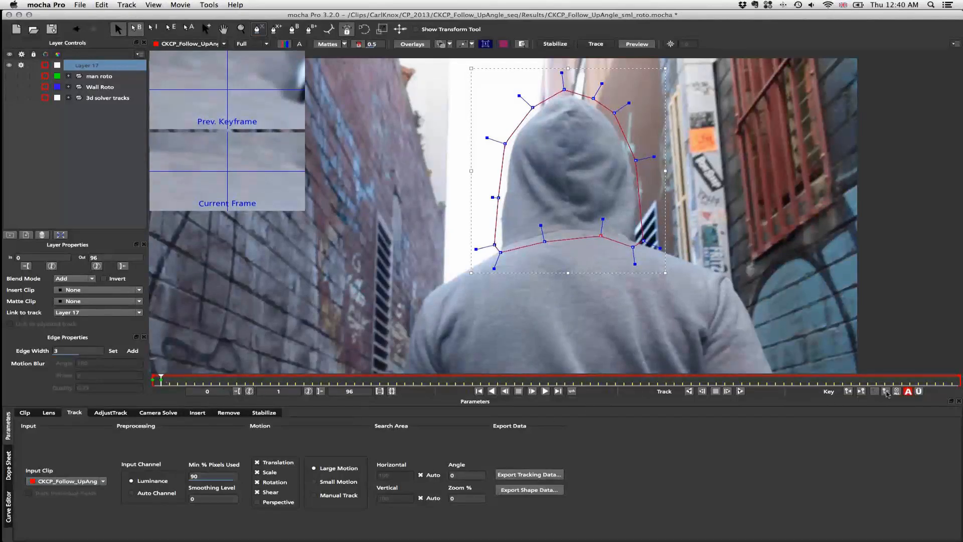
Undo the last neckline point move and pull the upper outline points closer to the hood at frame 0.
key(ctrl+z)
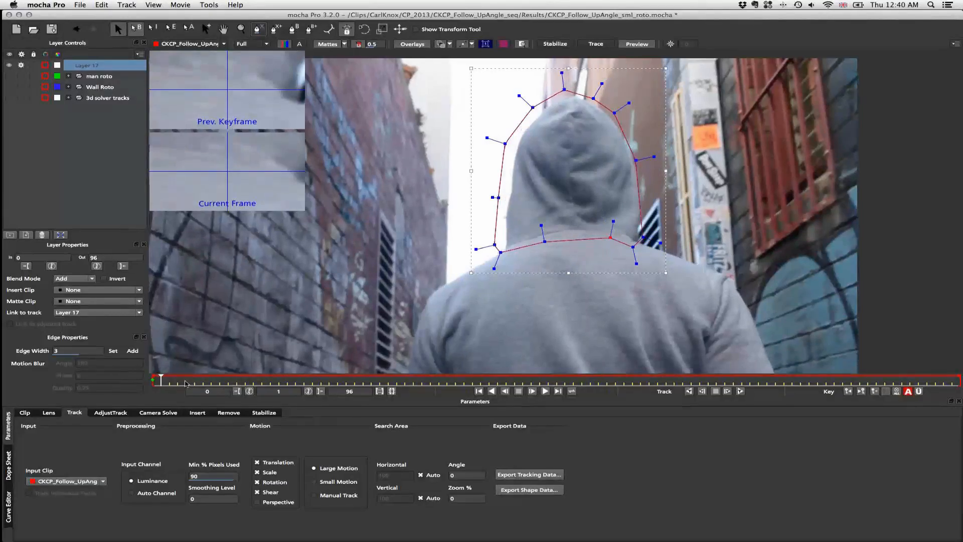
key(Left)
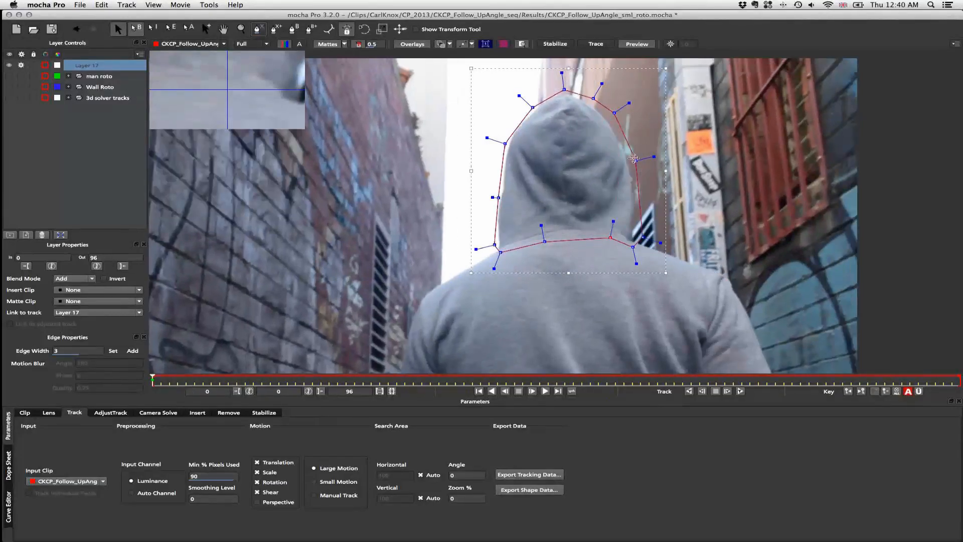
drag(611, 110, 586, 95)
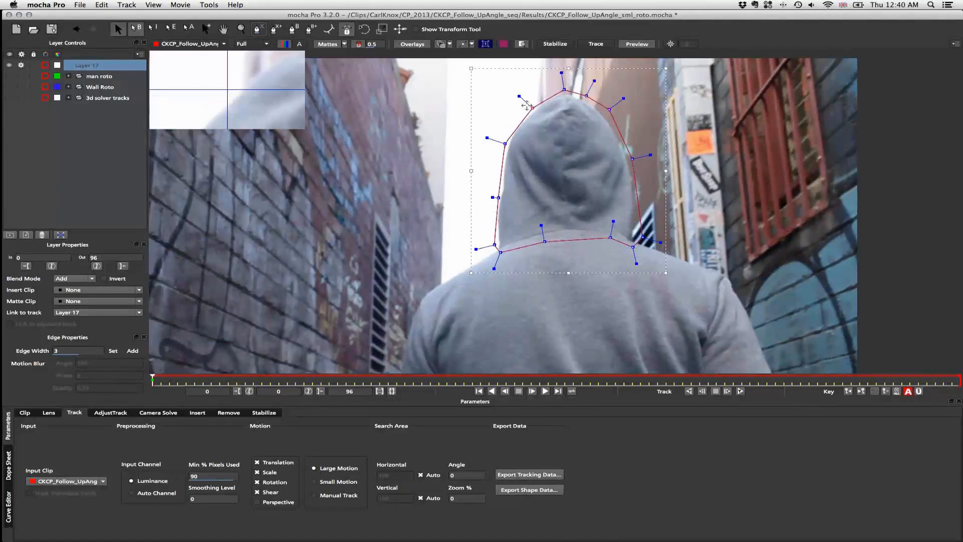
drag(527, 105, 522, 107)
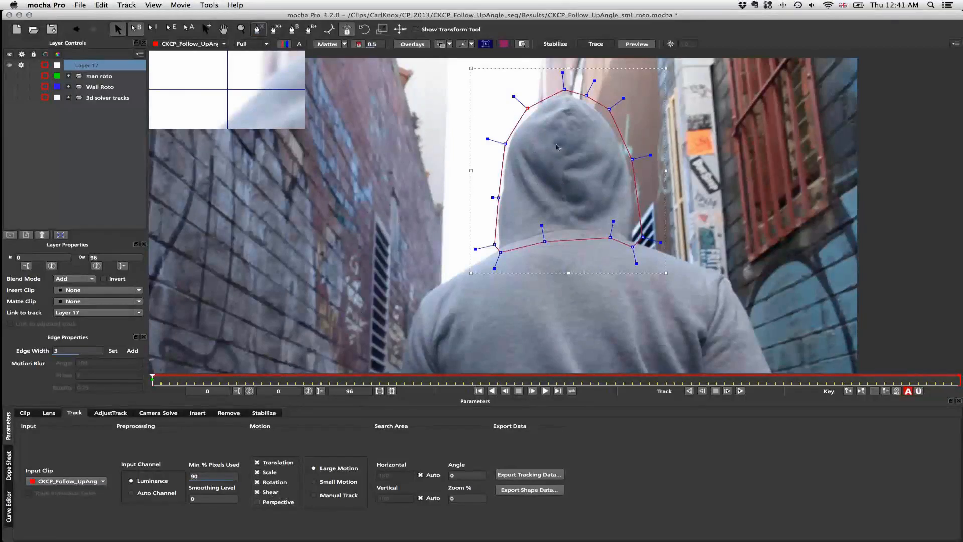
Check the planar surface and grid overlays on the head, lowering the surface's upper edge before hiding both.
click(502, 44)
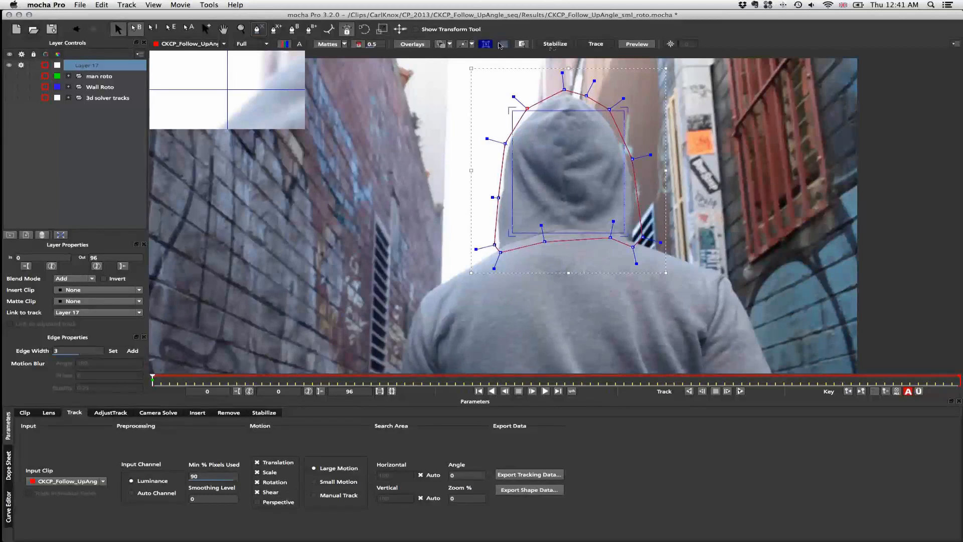
click(502, 44)
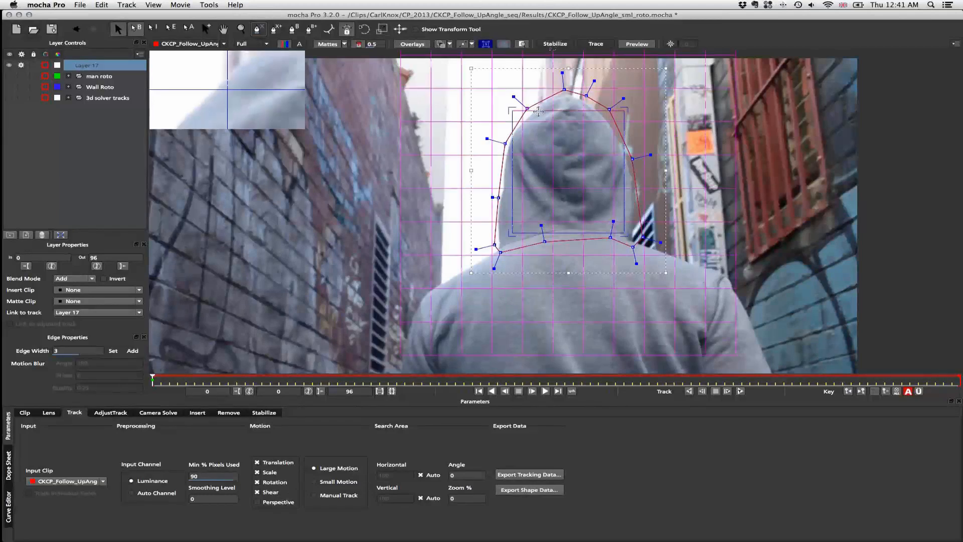
drag(539, 111, 538, 127)
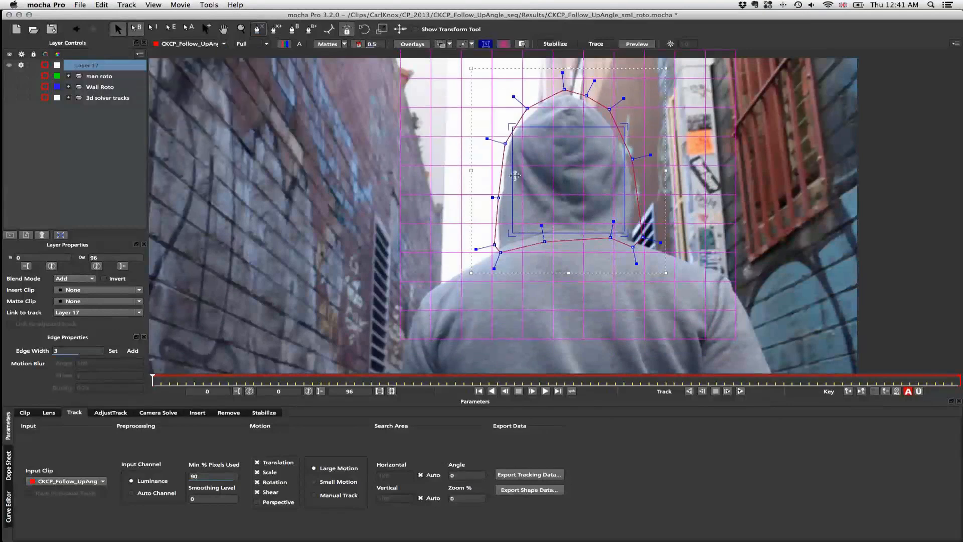
drag(514, 175, 514, 178)
click(503, 43)
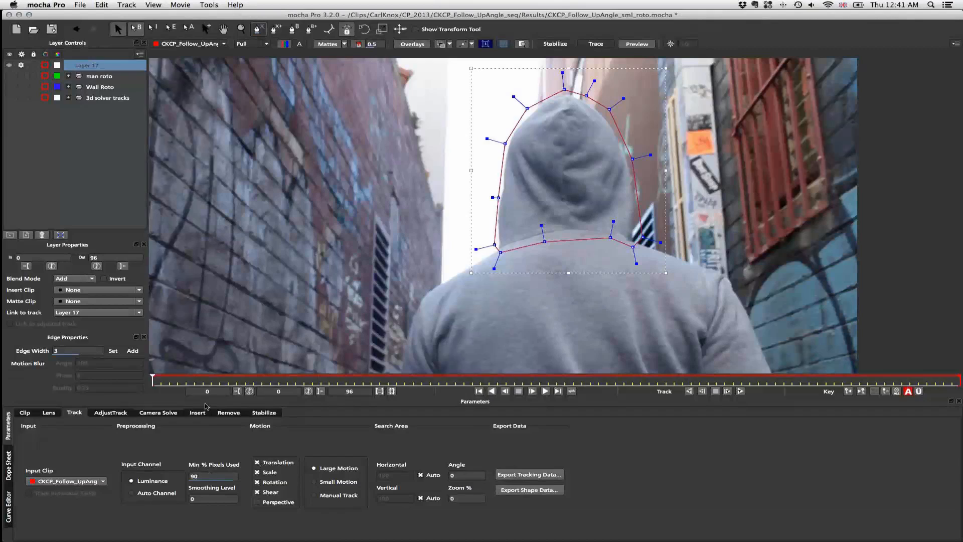
Track Layer 17 forward from frame 0, stop partway through the clip, and return to the first frame.
click(740, 391)
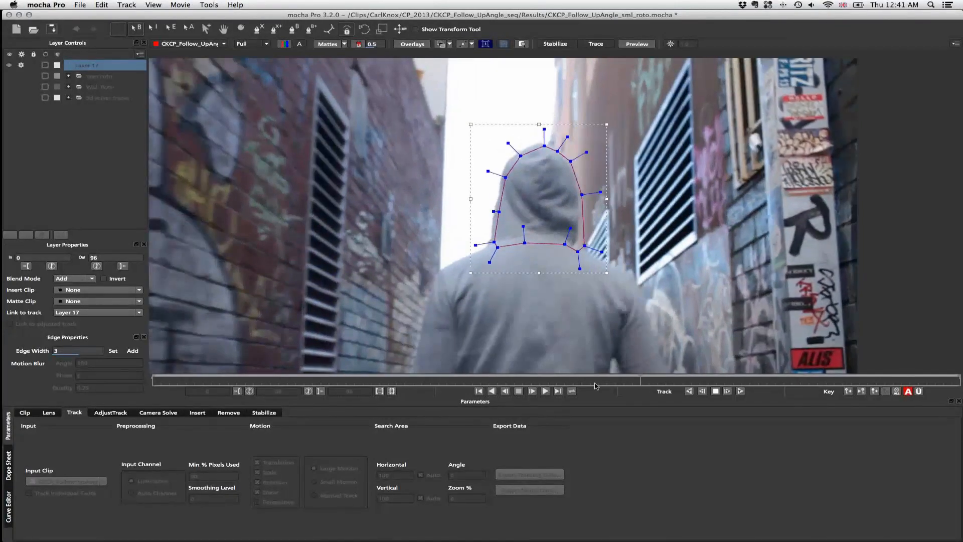
click(714, 392)
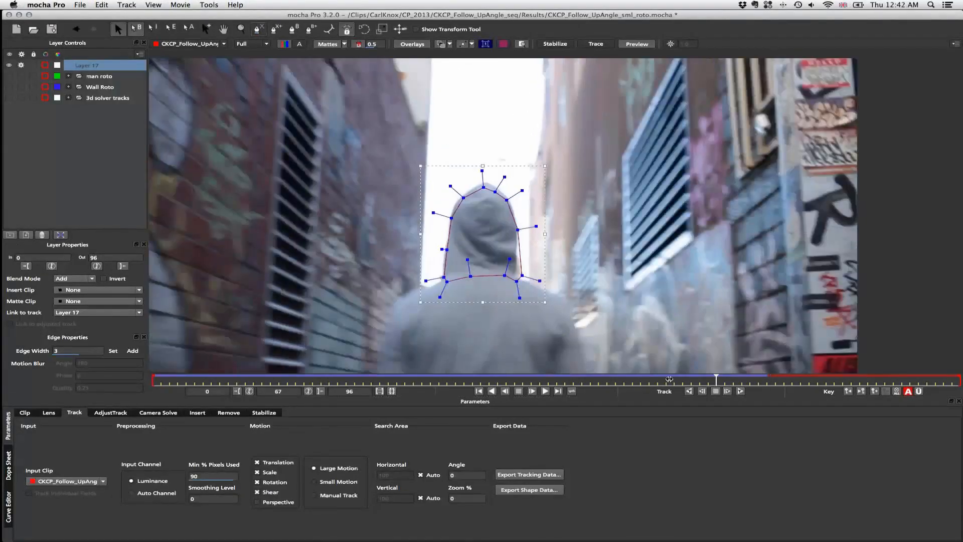
drag(669, 379, 153, 377)
Add two spline points on the hood's upper-left curve and pull the right-side points in to the hood edge.
click(207, 28)
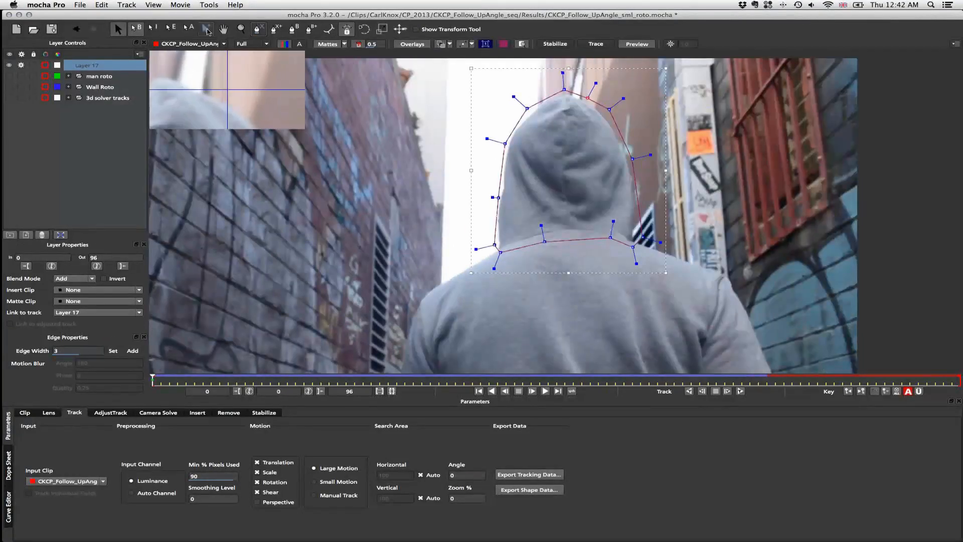
click(515, 127)
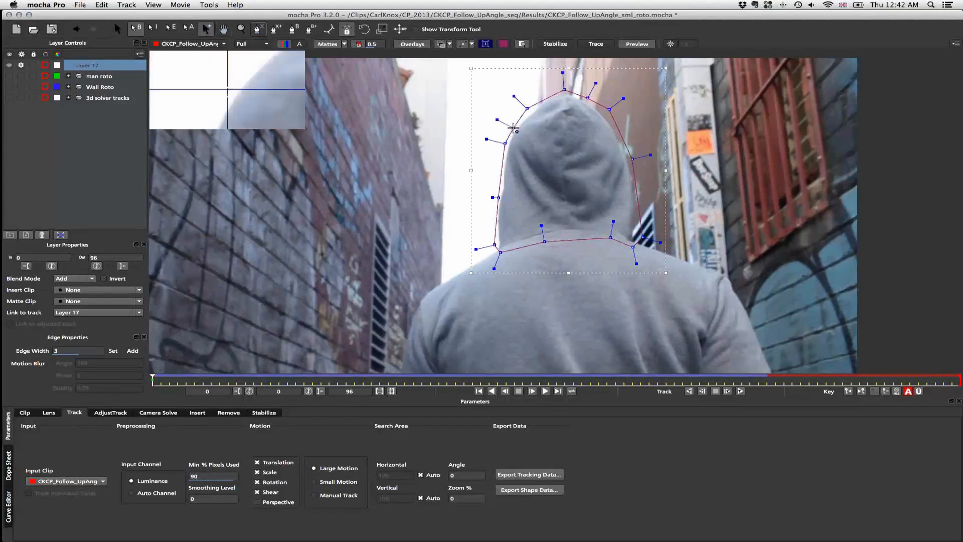
click(540, 106)
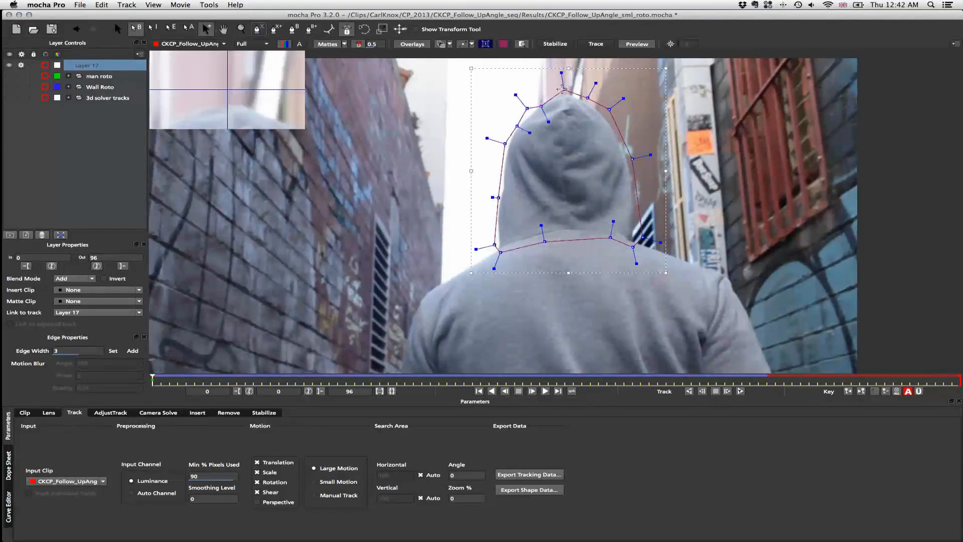
click(606, 111)
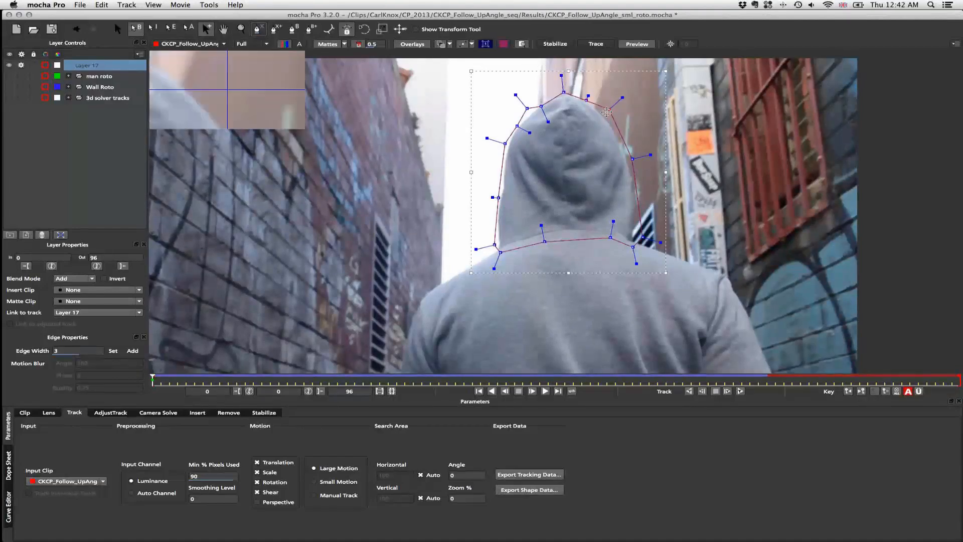
drag(632, 159, 627, 159)
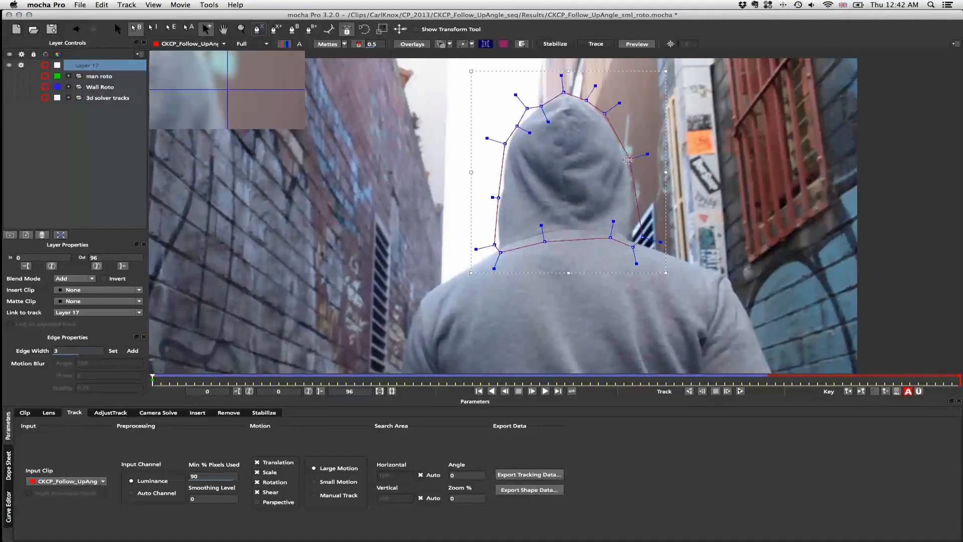
drag(640, 236, 637, 233)
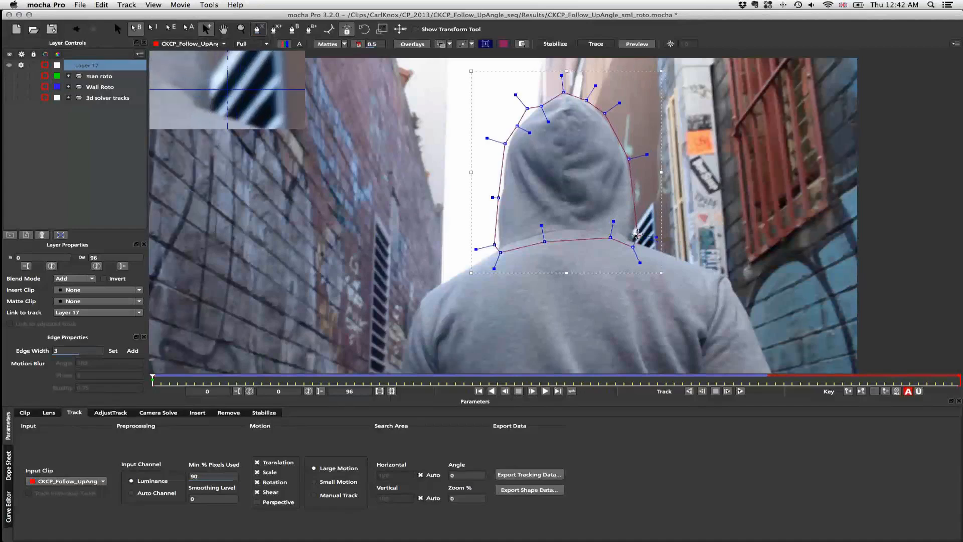
Fit the upper-left outline points to the hood and adjust the spline tangents so the curve hugs the edge.
drag(527, 108, 526, 114)
drag(620, 103, 620, 117)
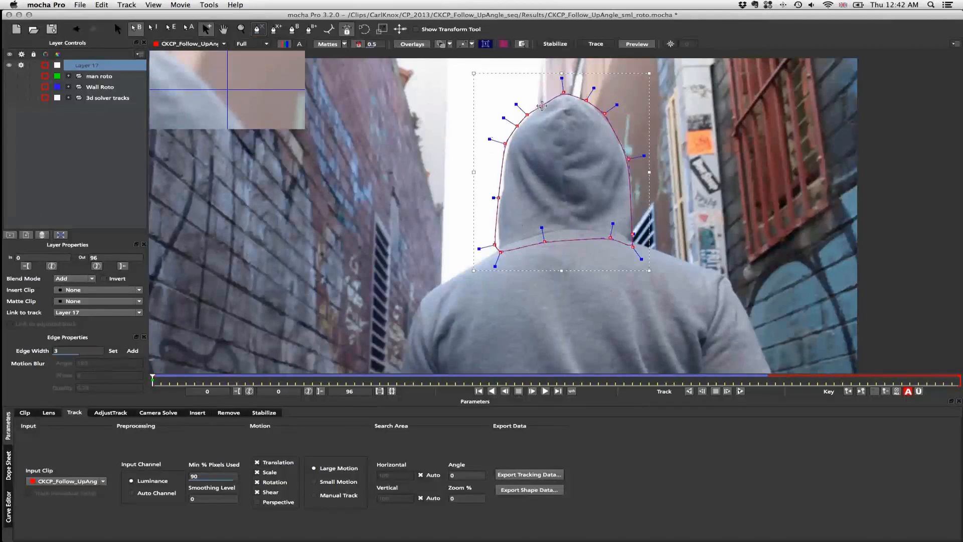
drag(542, 105, 542, 106)
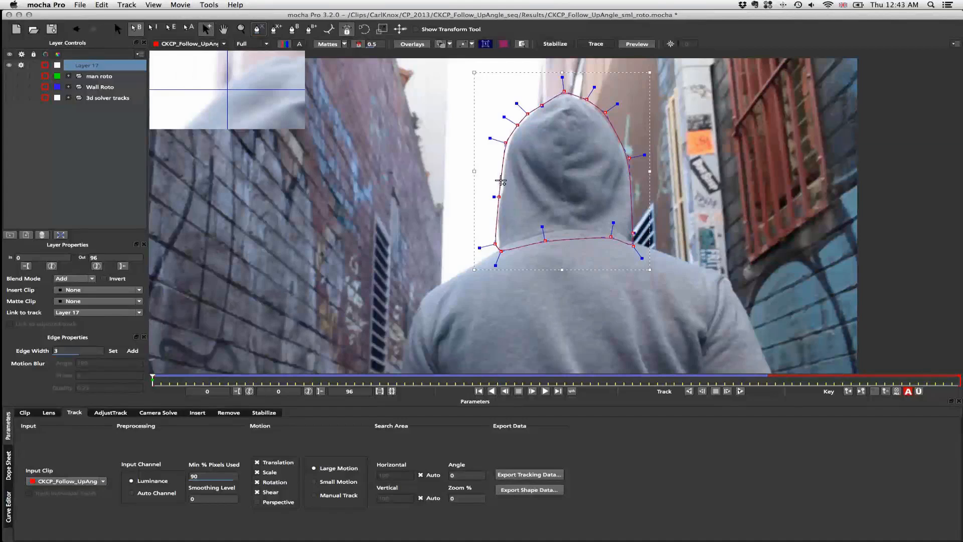
Add spline points along the hood's left edge and fit the neighbouring left and top points to its contour.
drag(501, 183, 504, 179)
drag(504, 140, 529, 114)
click(561, 91)
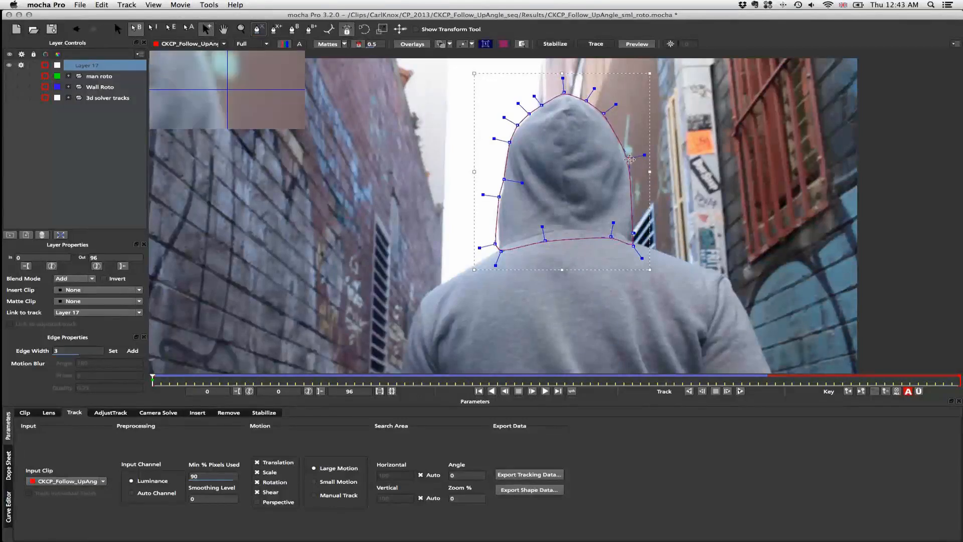
drag(496, 244, 500, 240)
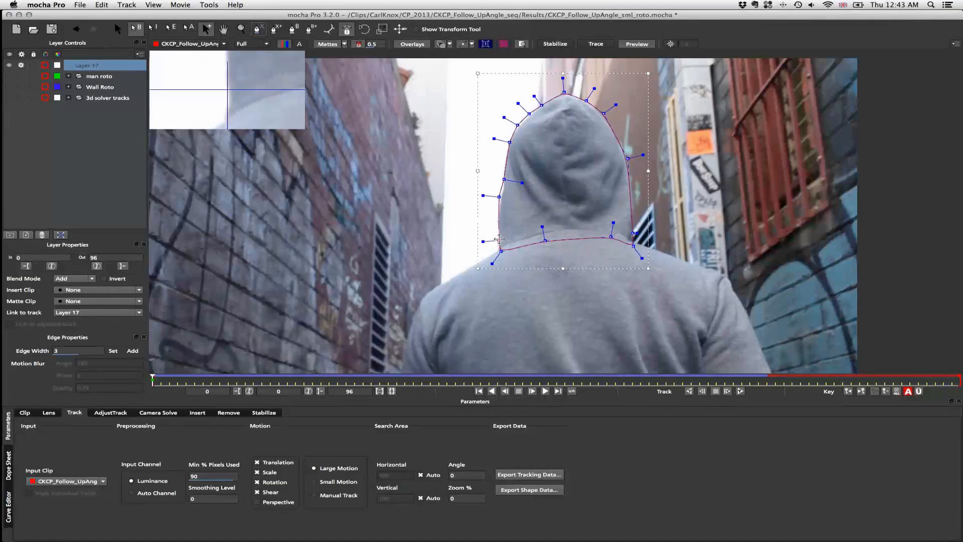
click(503, 189)
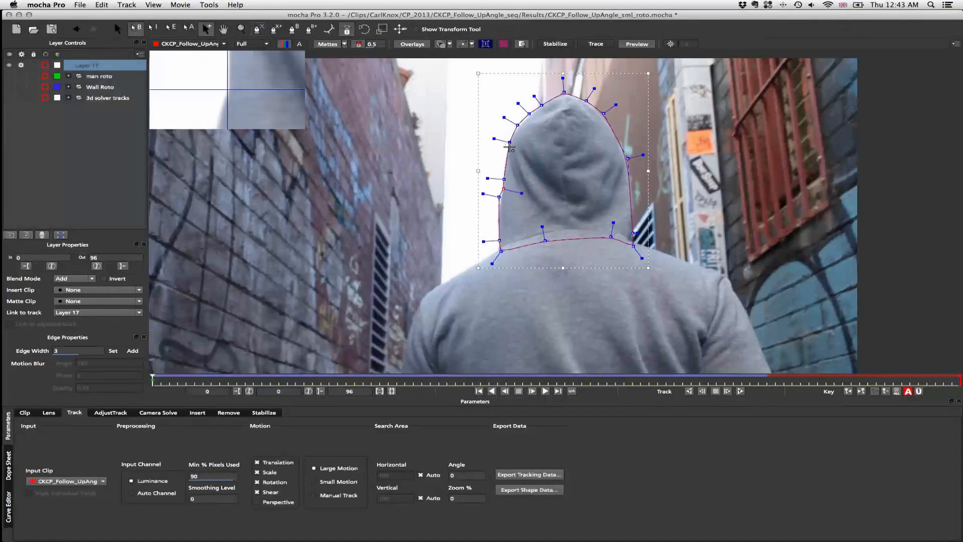
drag(506, 141, 507, 147)
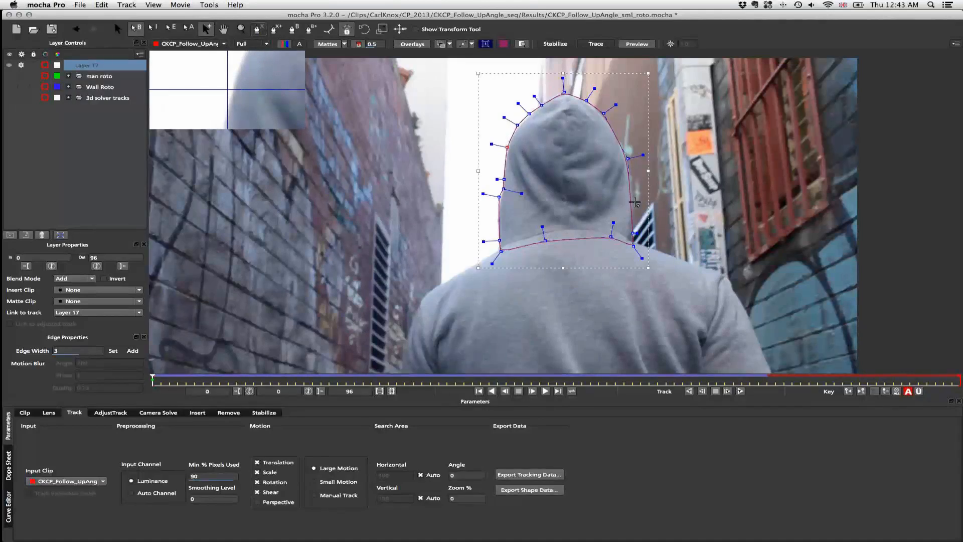
Add a point on the hood's lower right edge, adjust its tangent, and nudge the lower left point inward.
click(632, 203)
drag(641, 203, 652, 202)
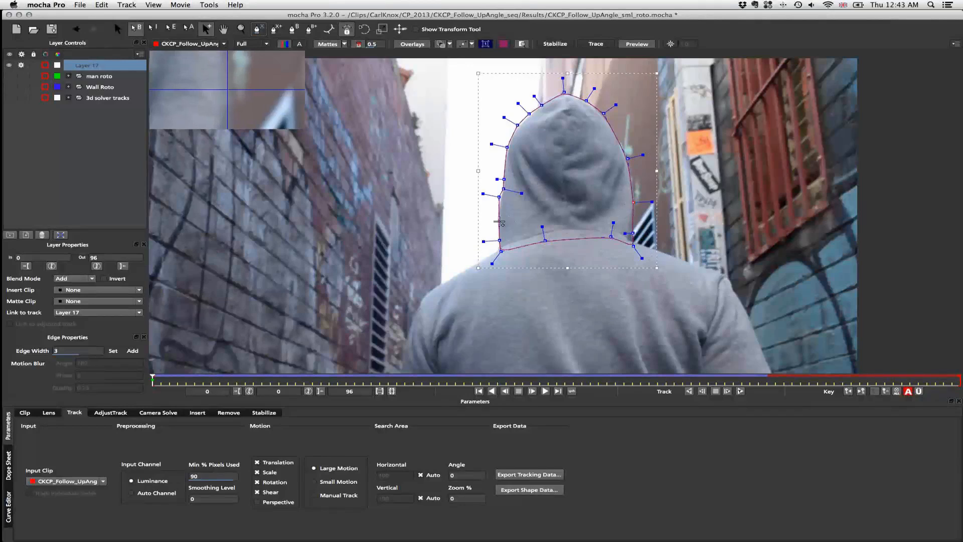
drag(499, 196, 502, 198)
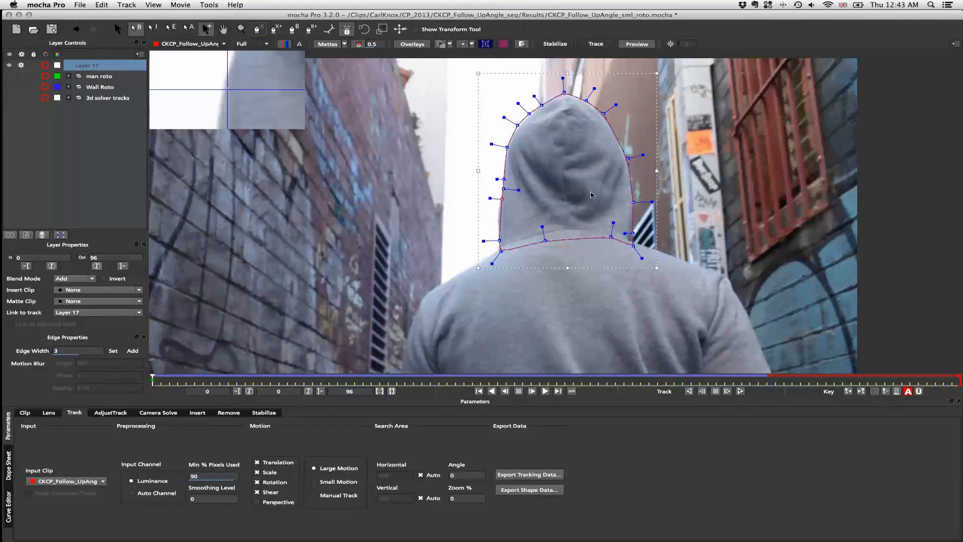
Display the layer's matte fill, hide the spline lines, and show only the selected tangents.
key(m)
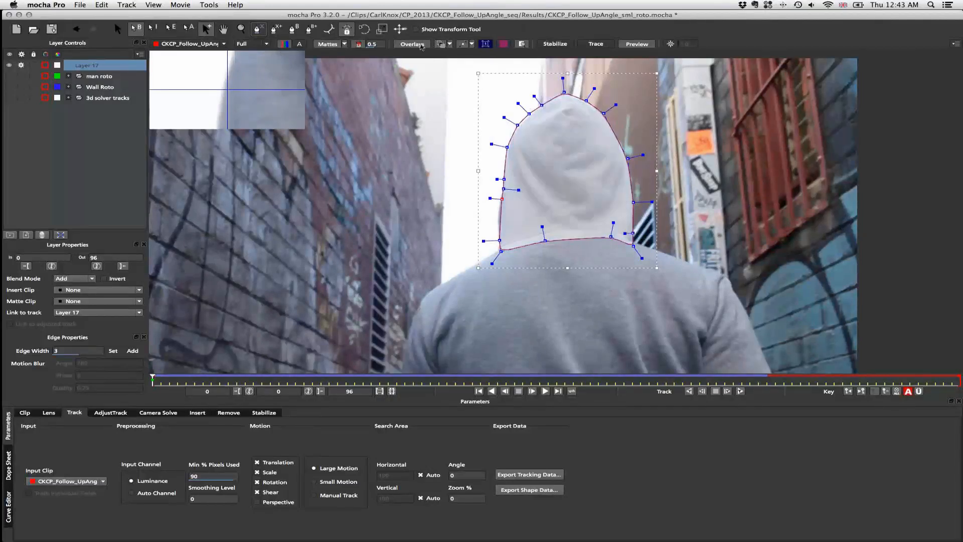
click(472, 44)
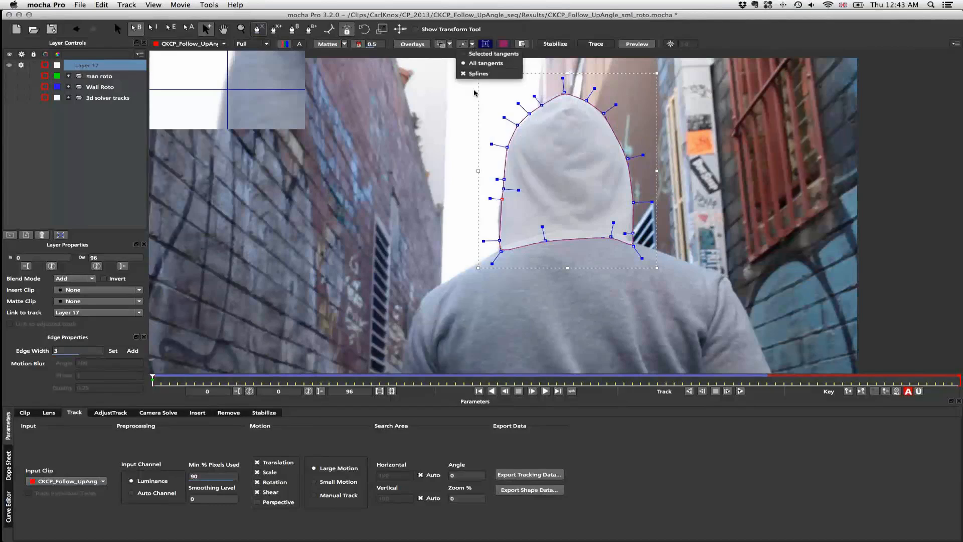
click(479, 73)
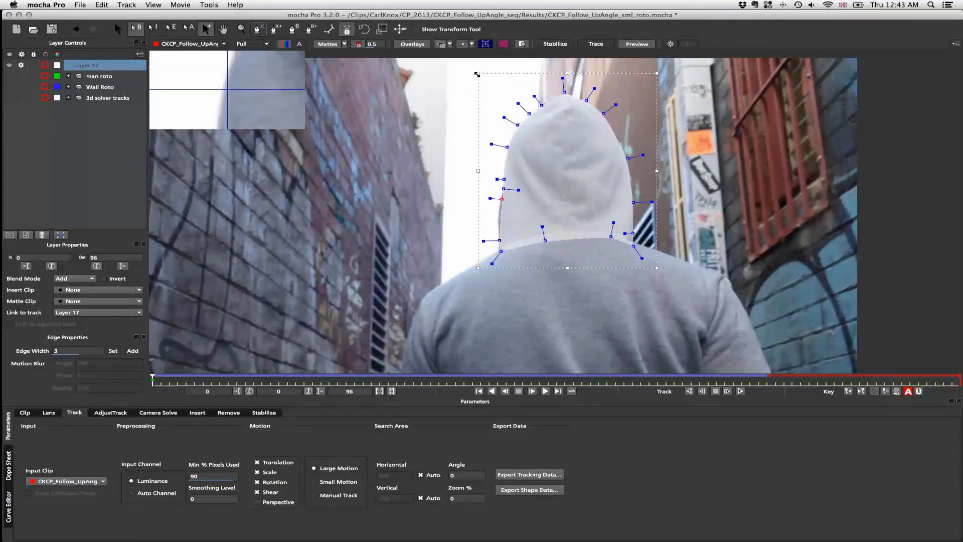
click(471, 44)
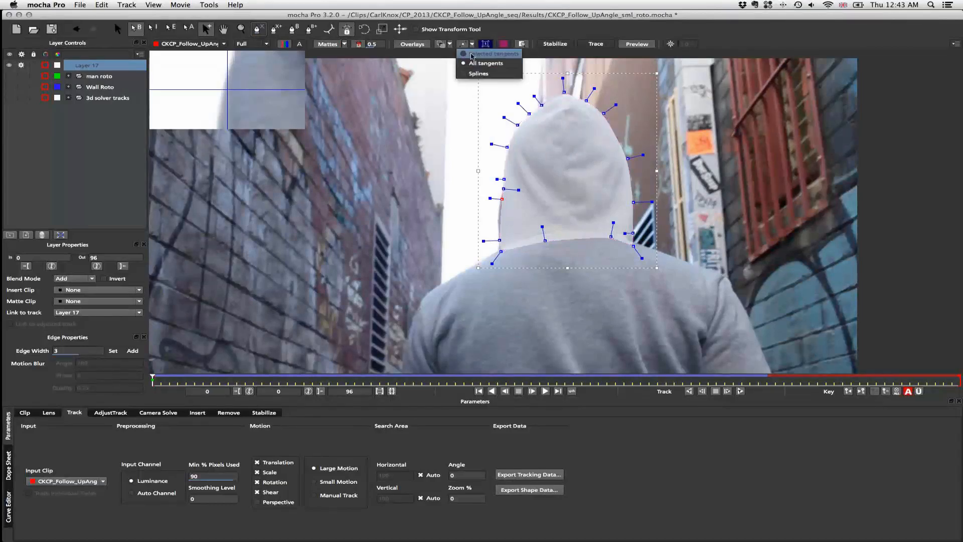
click(481, 54)
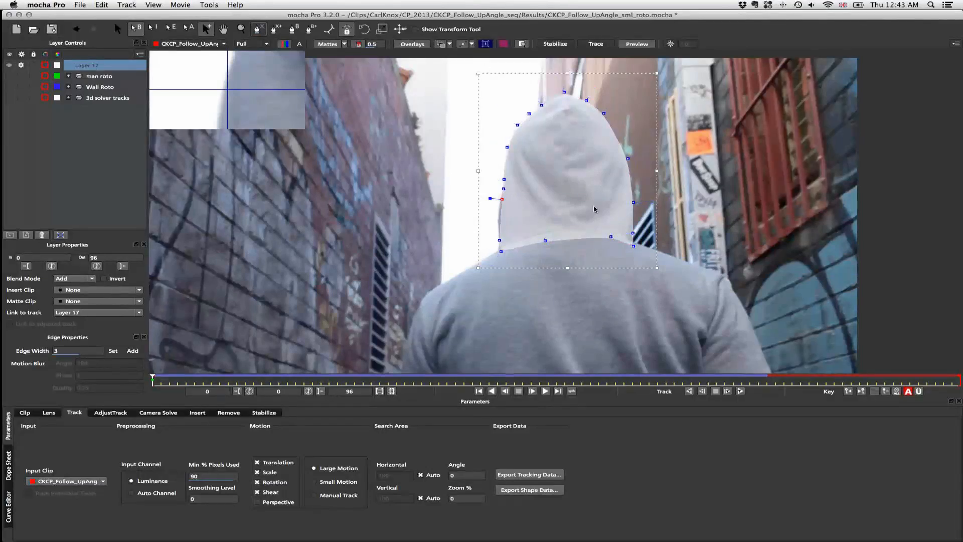
Reposition the three points along the hood's right edge so the matte follows its contour.
click(611, 119)
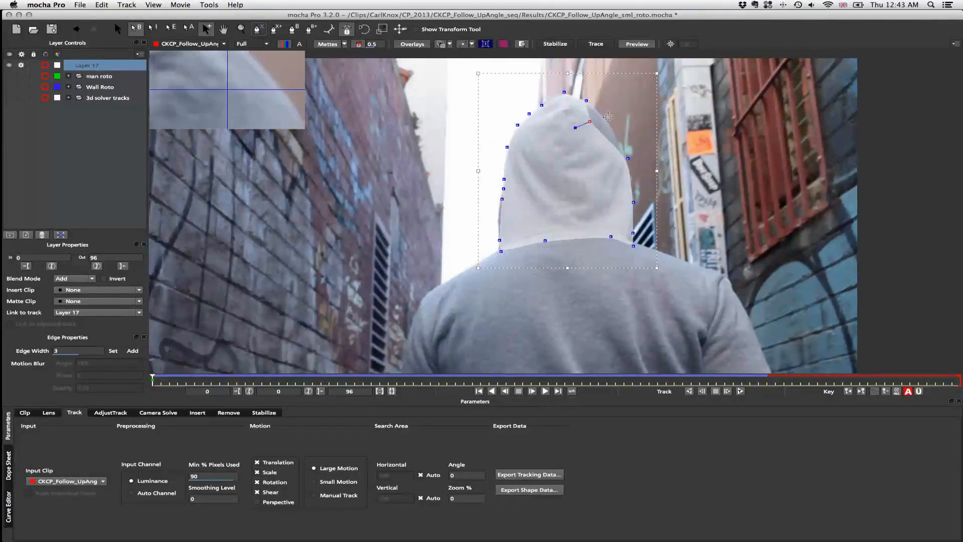
drag(612, 119, 623, 156)
drag(633, 202, 634, 199)
drag(624, 156, 624, 155)
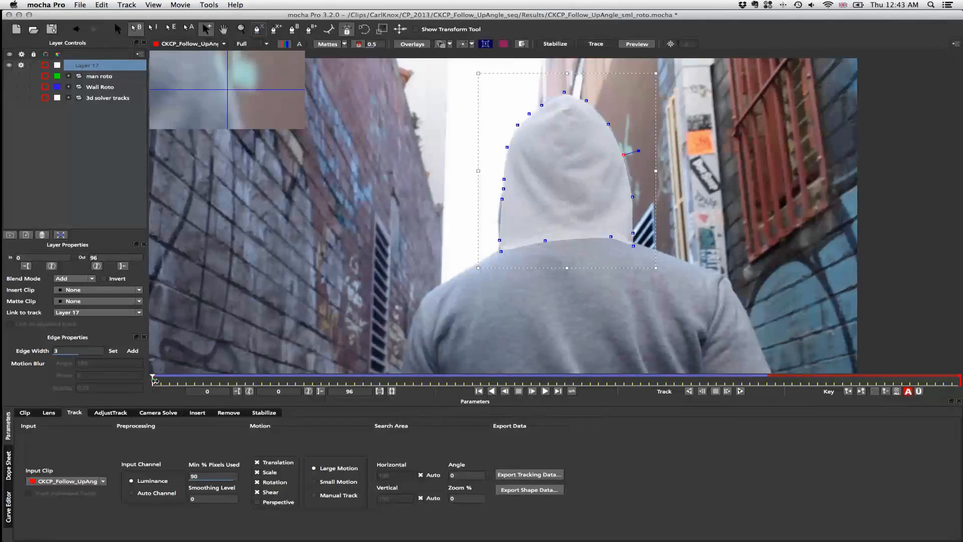
Adjust the lower-left neck point to the hood edge at frame 5 and return to frame 0.
drag(165, 381, 195, 382)
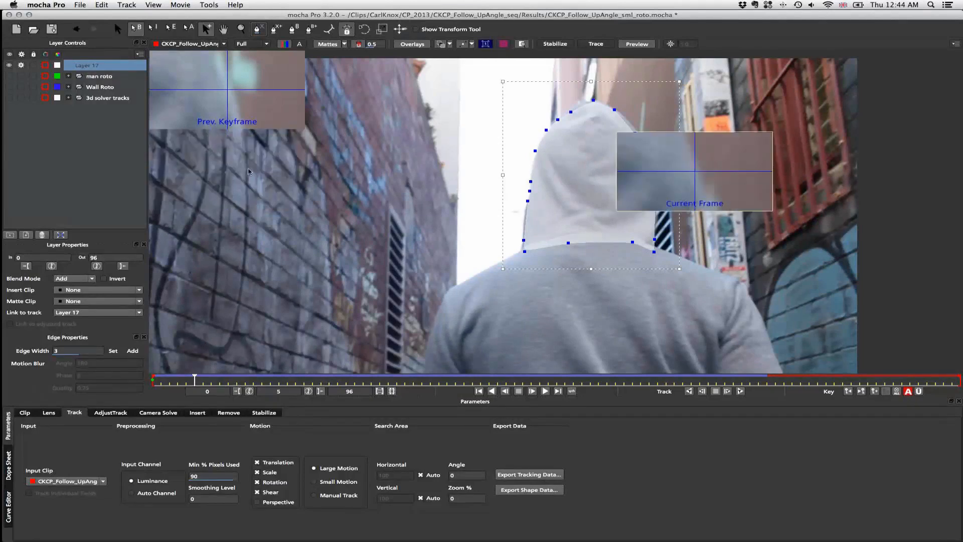
click(524, 239)
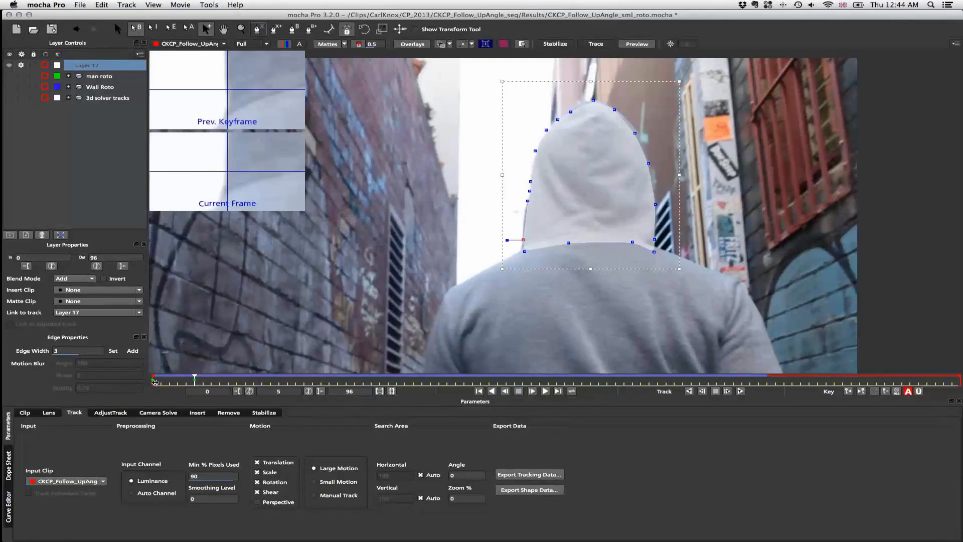
click(154, 381)
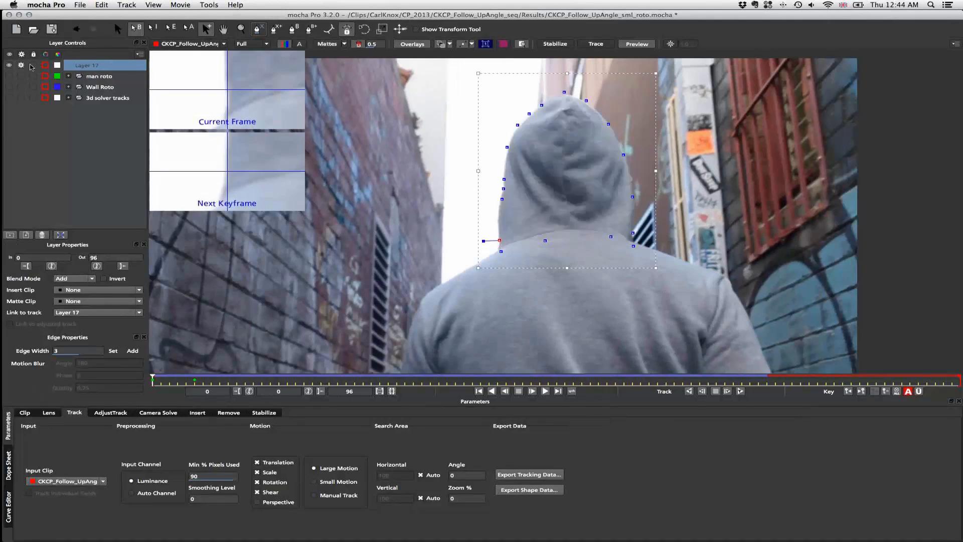
Rename Layer 17 to "head track" and hide it.
double_click(75, 66)
text(track)
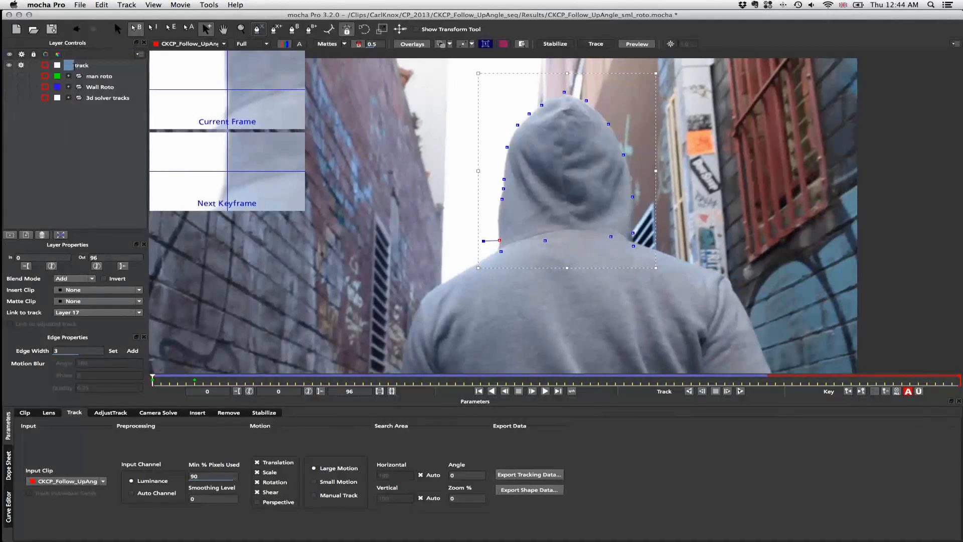
text(head)
key(Return)
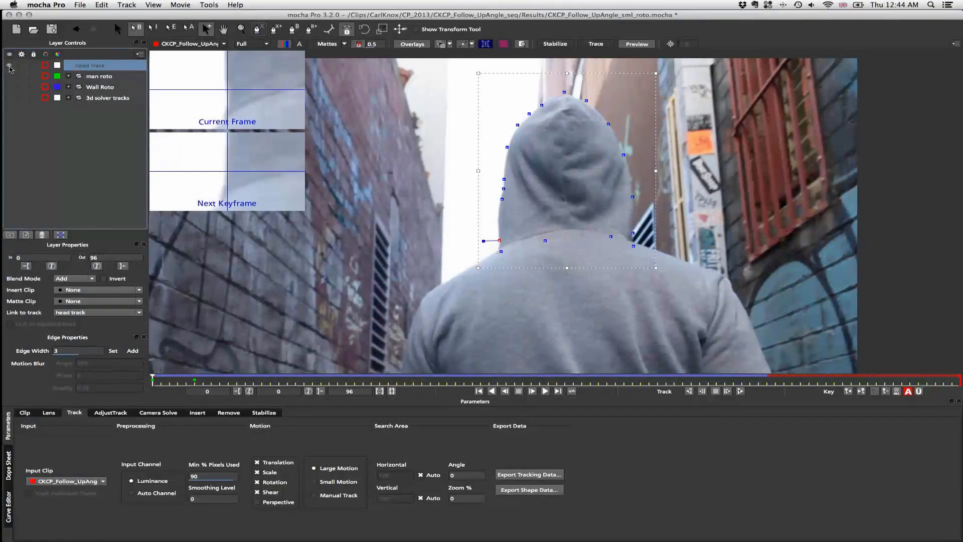
click(10, 67)
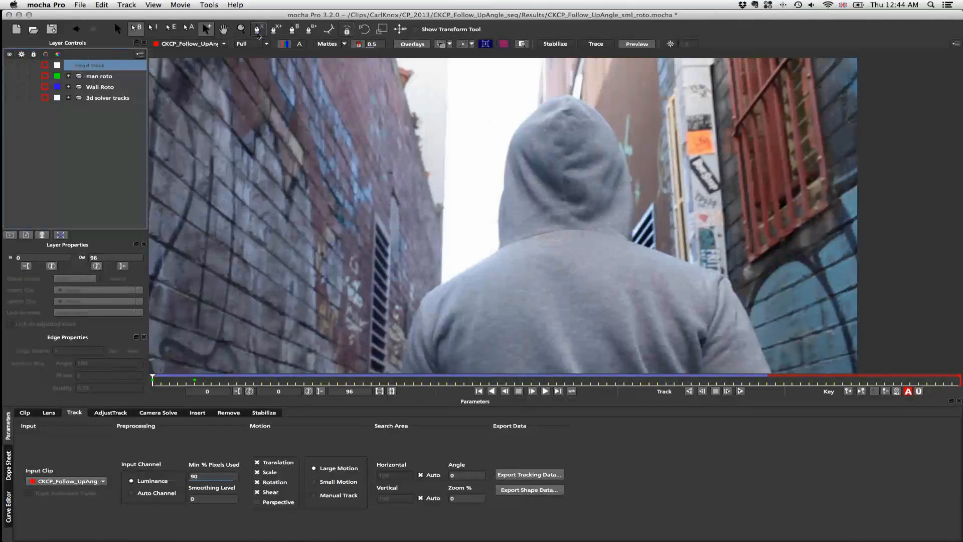
Draw a new closed X-spline layer tightly around the hood, from its peak down the left edge, along the neckline and up the right edge.
click(258, 29)
click(566, 93)
click(549, 99)
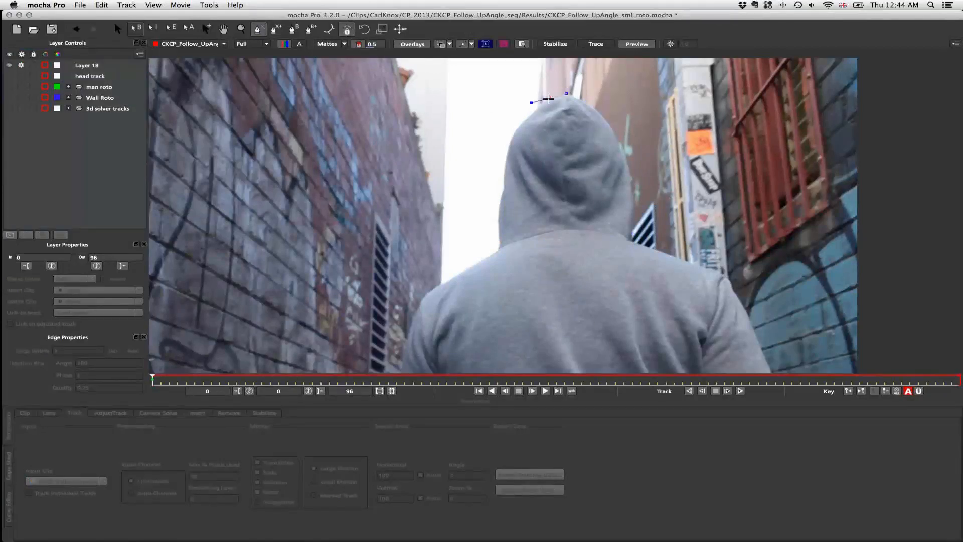
click(471, 43)
click(476, 76)
click(514, 121)
click(517, 126)
click(516, 134)
drag(514, 138, 511, 141)
click(508, 151)
click(505, 163)
click(503, 168)
drag(505, 181, 503, 179)
click(504, 188)
click(500, 201)
click(499, 211)
click(498, 227)
click(499, 244)
click(536, 234)
click(585, 230)
click(613, 231)
click(636, 242)
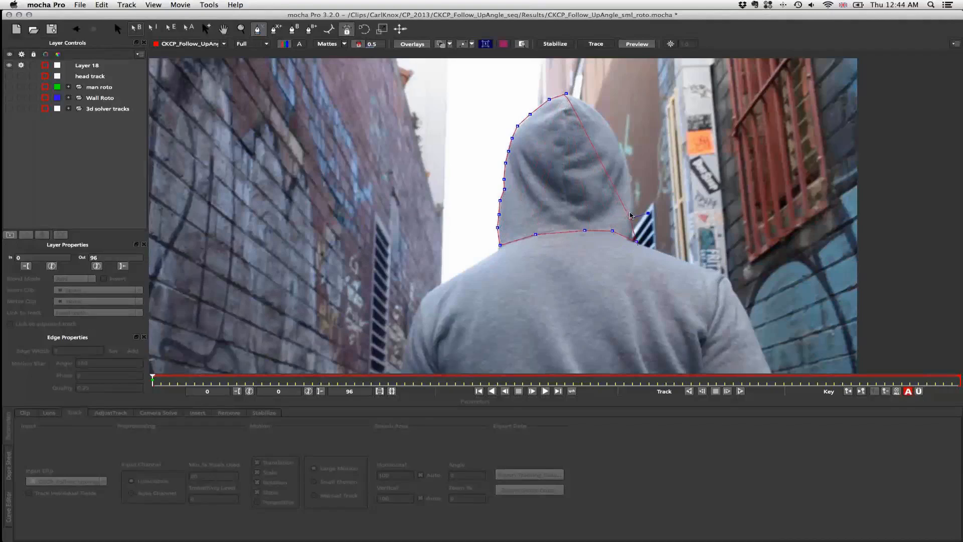
click(632, 209)
click(627, 162)
click(597, 107)
click(583, 97)
right_click(610, 109)
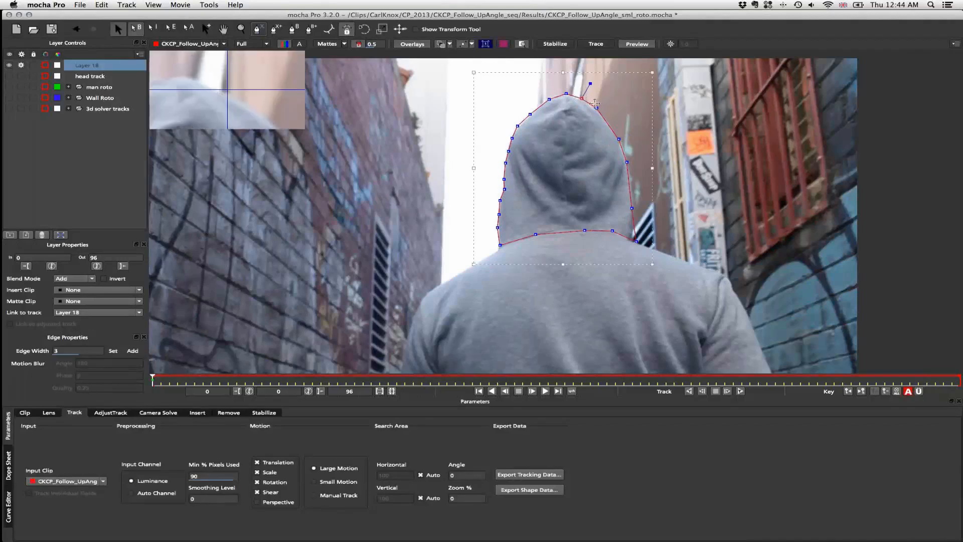
click(597, 106)
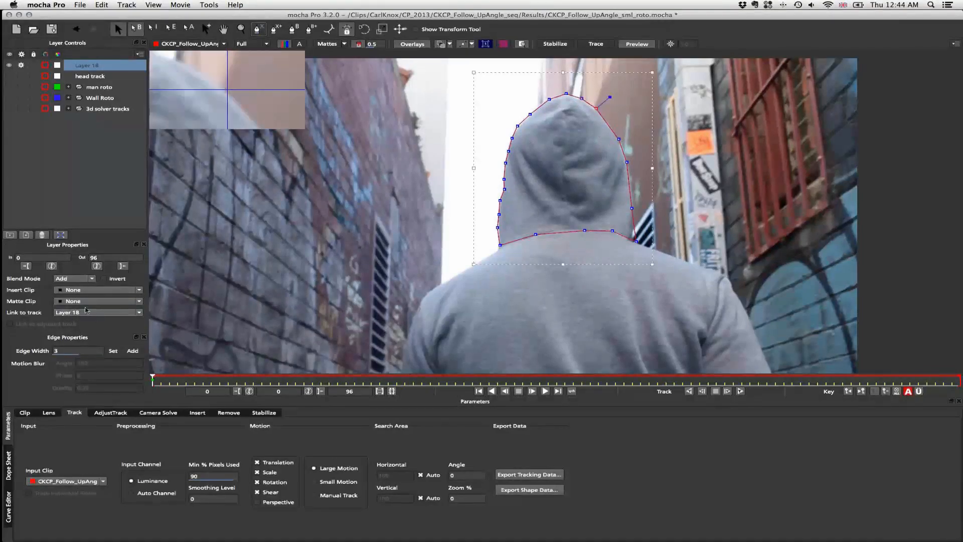
Rename the new hood shape's layer to "head roto" and link it to the head track layer's track.
click(98, 68)
double_click(98, 68)
text(he)
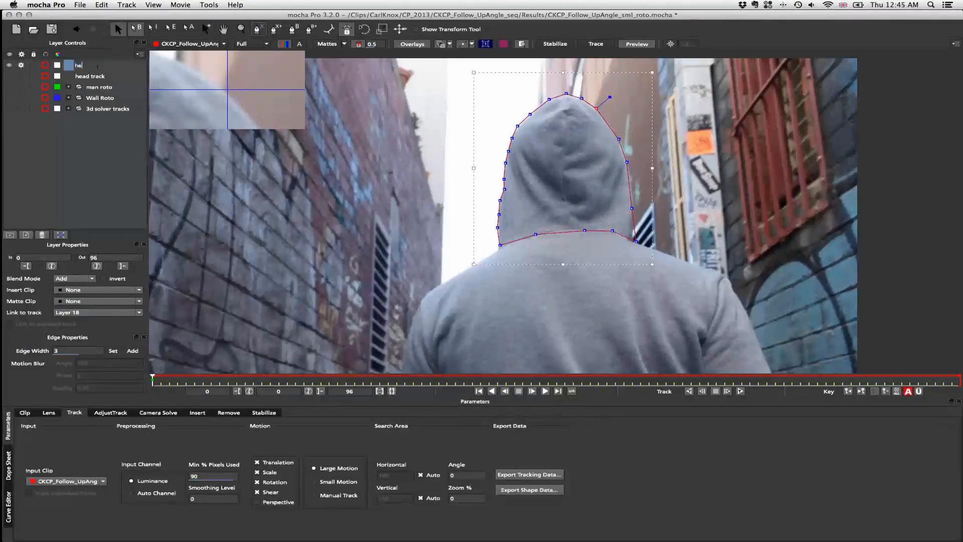
text(ad roto)
key(Return)
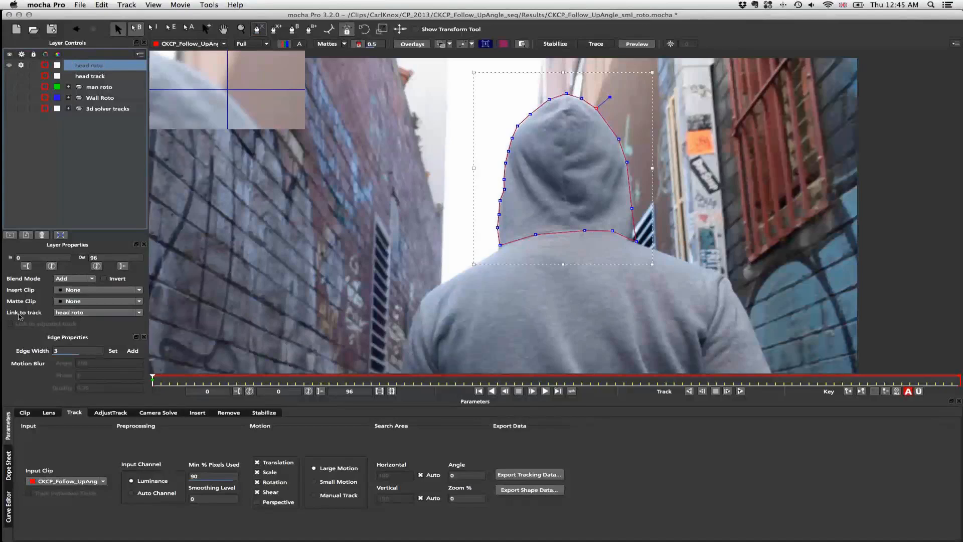
click(74, 313)
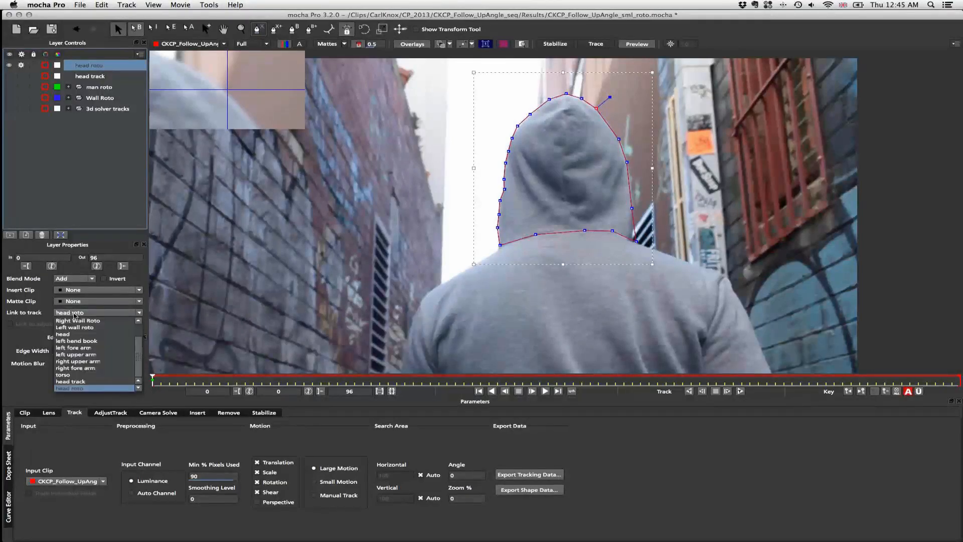
click(93, 382)
Scrub through the clip to examine how closely the head roto shape follows the hood between frames 0 and 58.
drag(151, 381, 438, 390)
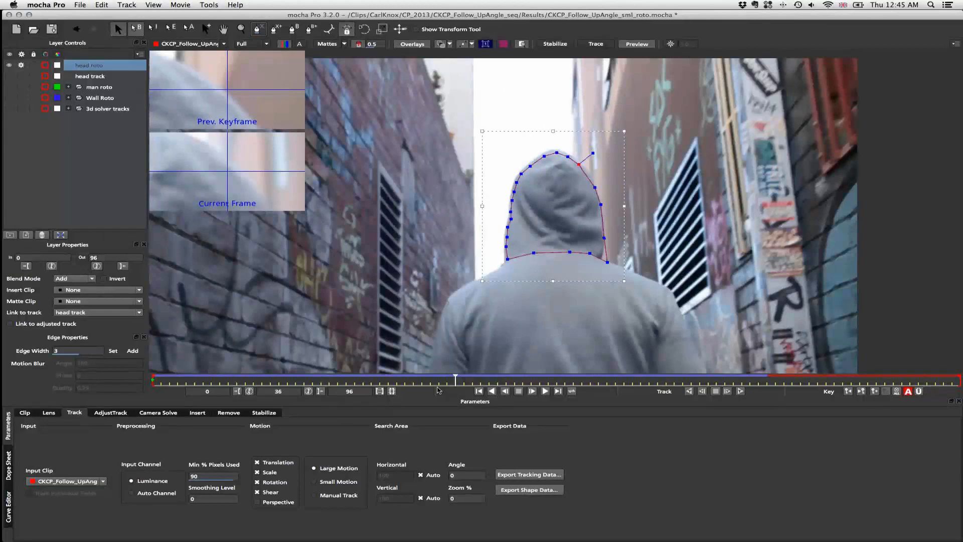
key(Home)
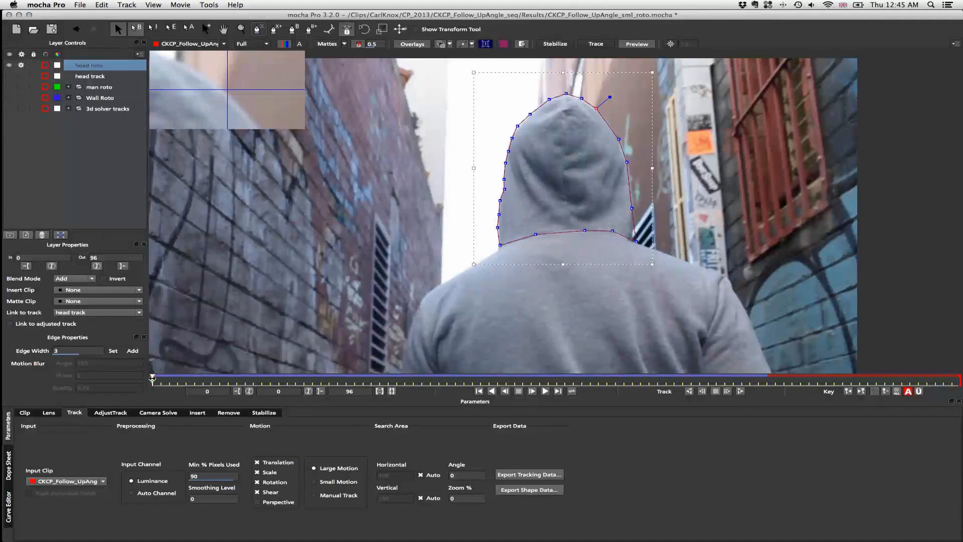
click(166, 378)
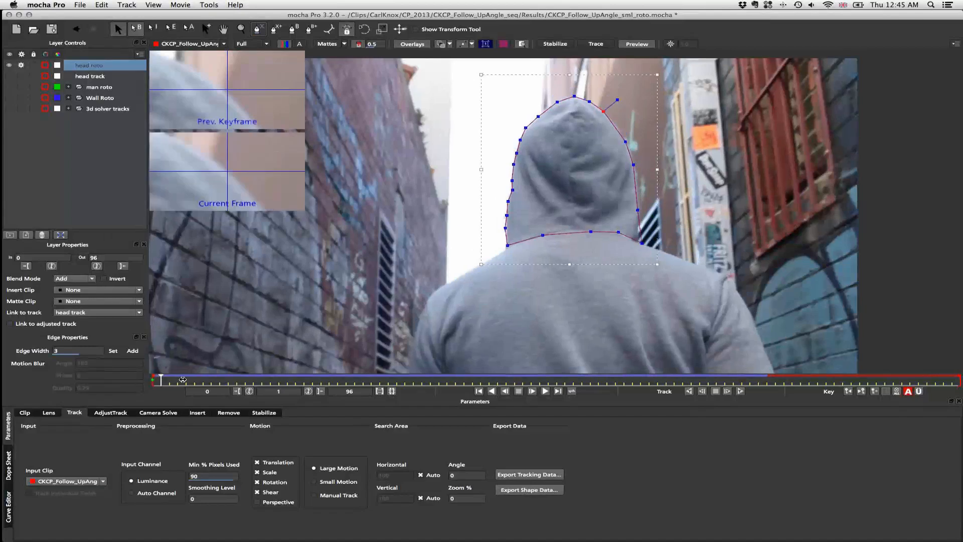
drag(183, 379, 329, 379)
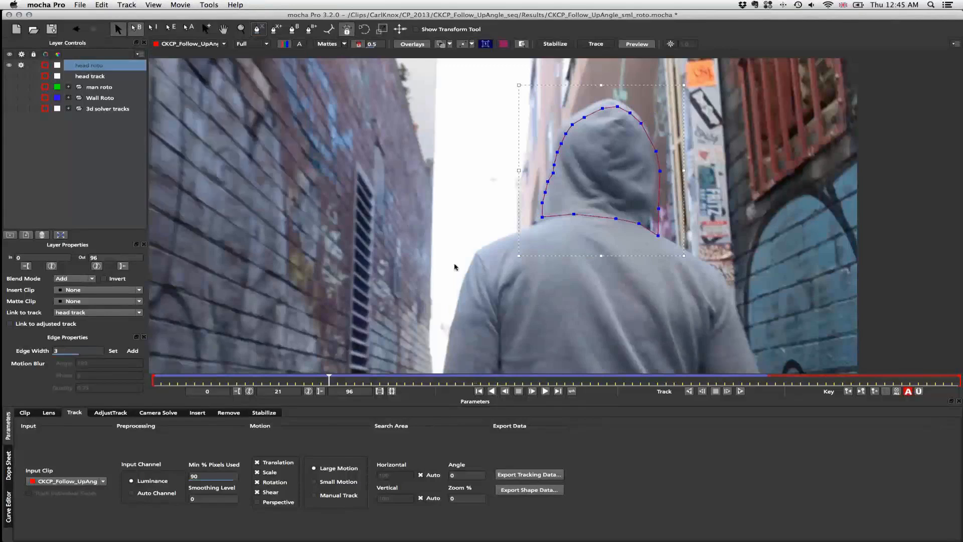
key(z)
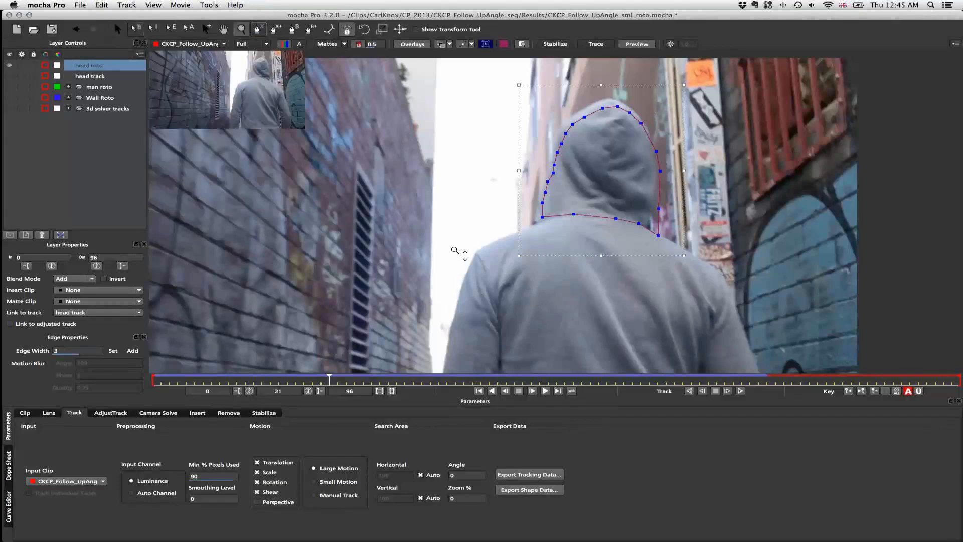
key(asterisk)
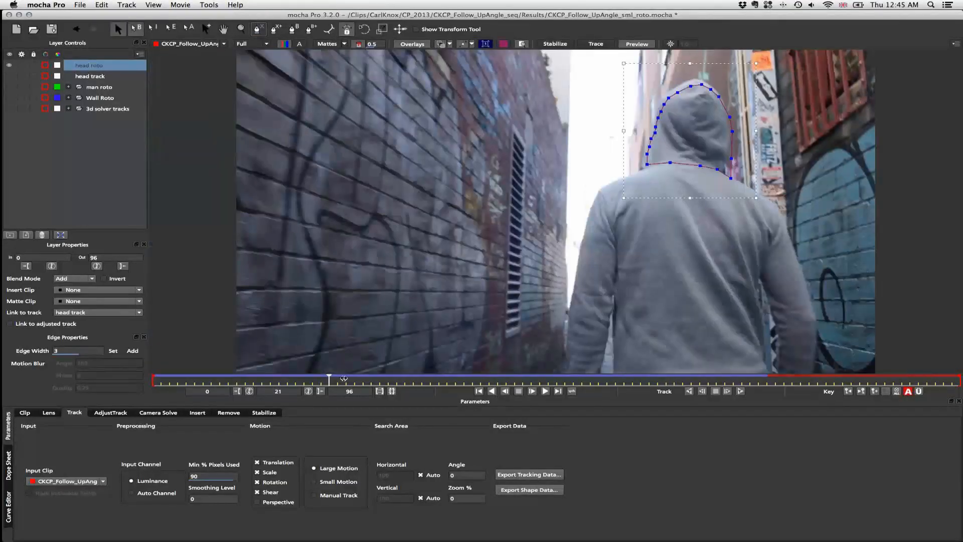
drag(344, 377, 640, 381)
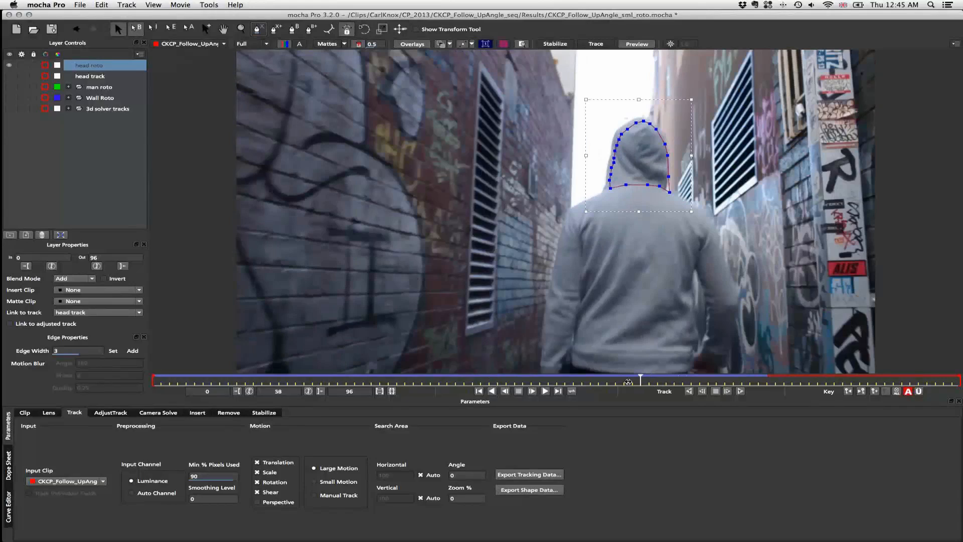
mouse_move(614, 383)
mouse_down()
mouse_move(555, 385)
mouse_move(607, 389)
mouse_up()
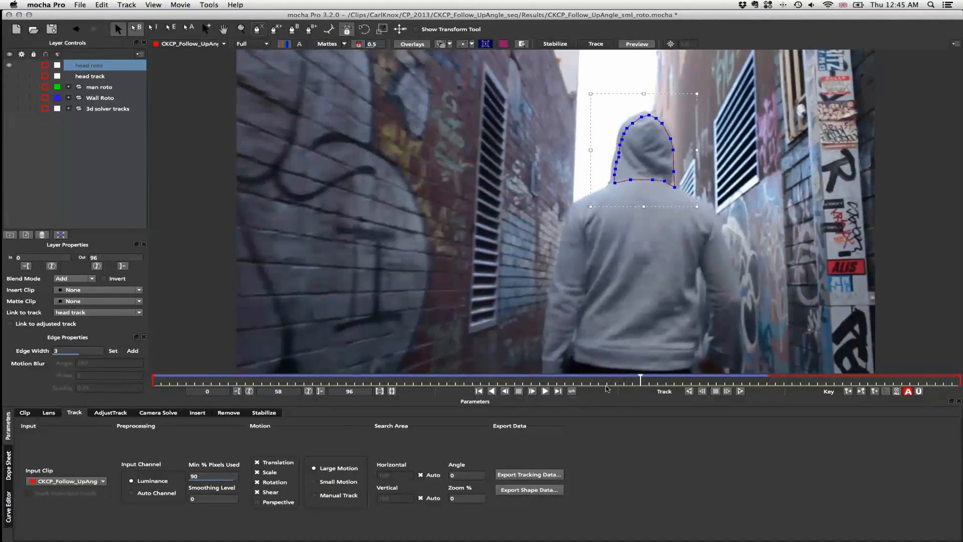
click(598, 384)
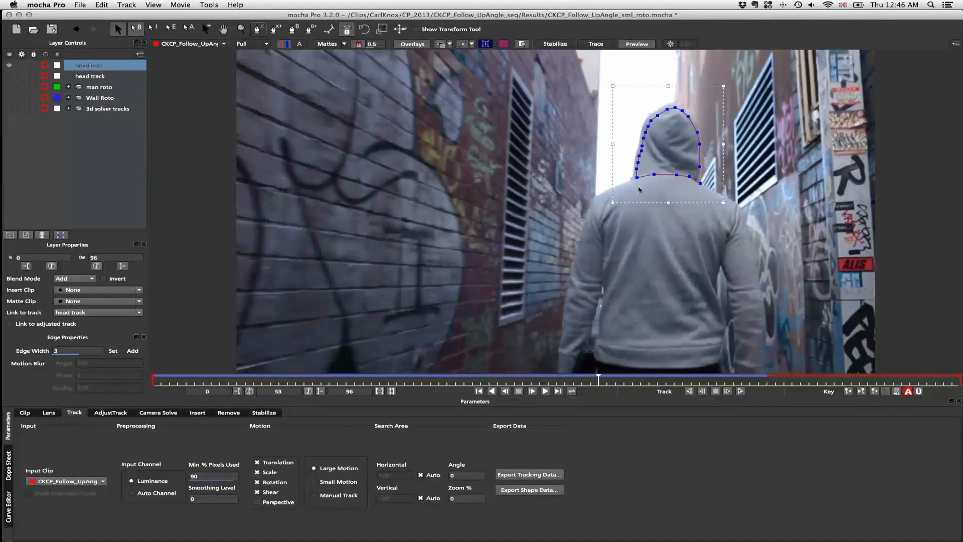
Delete the head roto and head track layers.
click(46, 236)
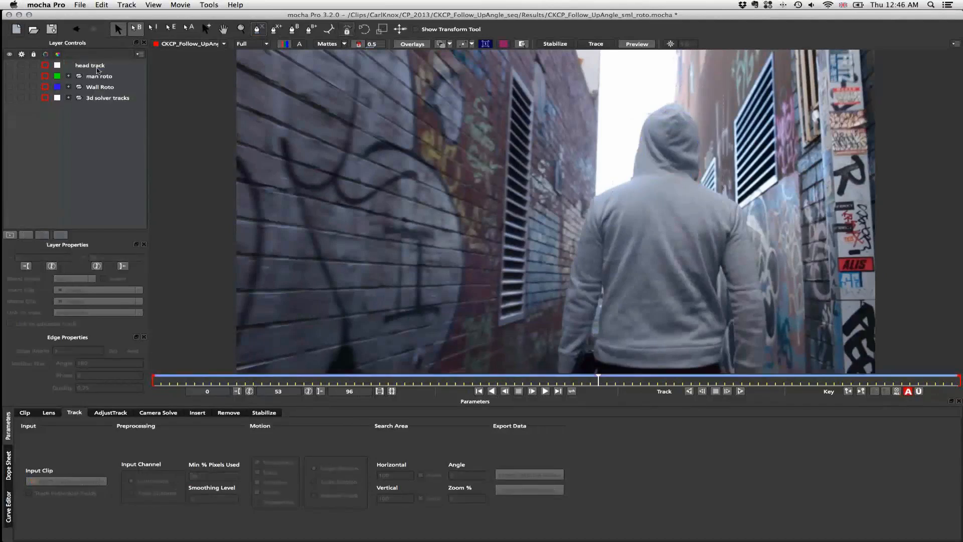
click(45, 236)
Show and expand the man roto group, and display the matte fill of its layers with torso selected.
click(93, 65)
click(9, 65)
click(69, 65)
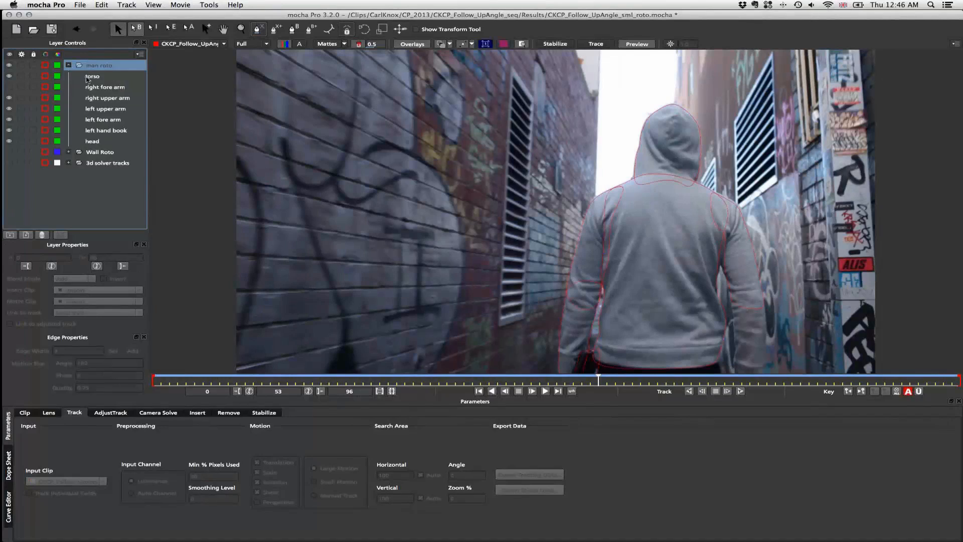
click(92, 76)
click(329, 44)
click(331, 46)
click(329, 45)
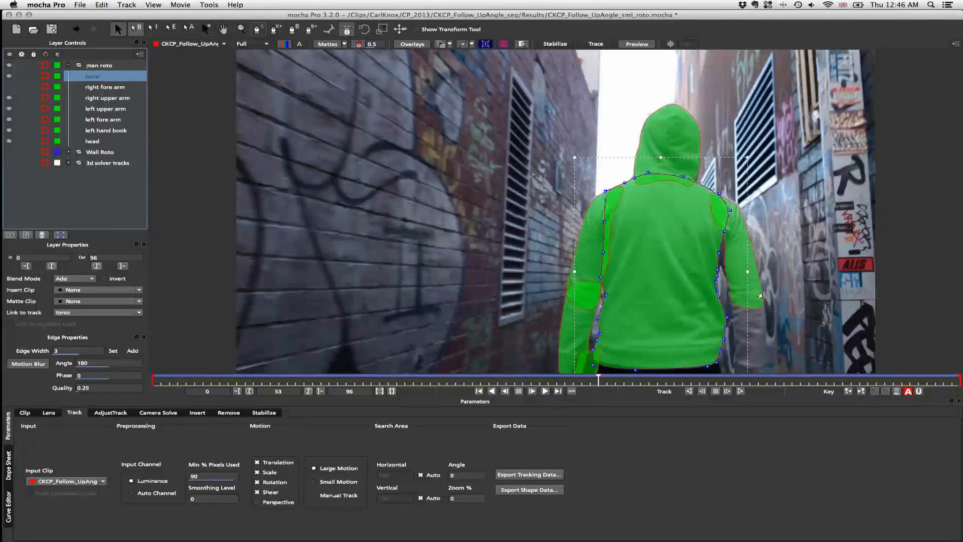
Examine the man roto mattes at several frames up to 96 with the head layer selected, and return to frame 0.
key(Left)
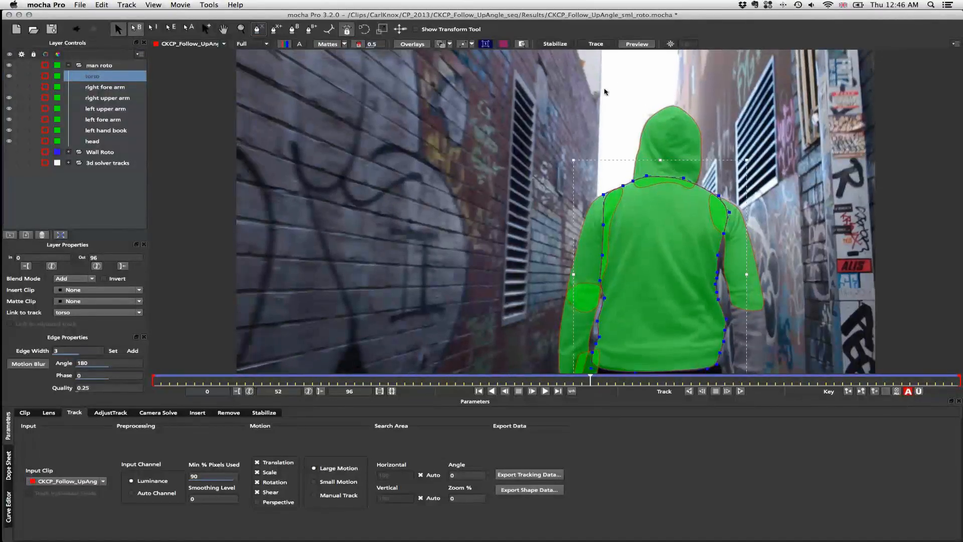
click(246, 383)
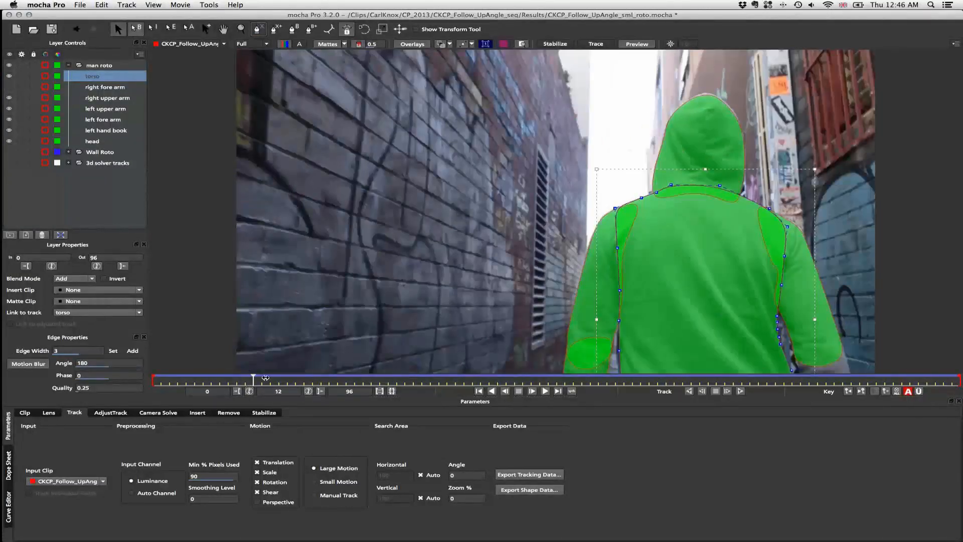
drag(265, 378, 317, 401)
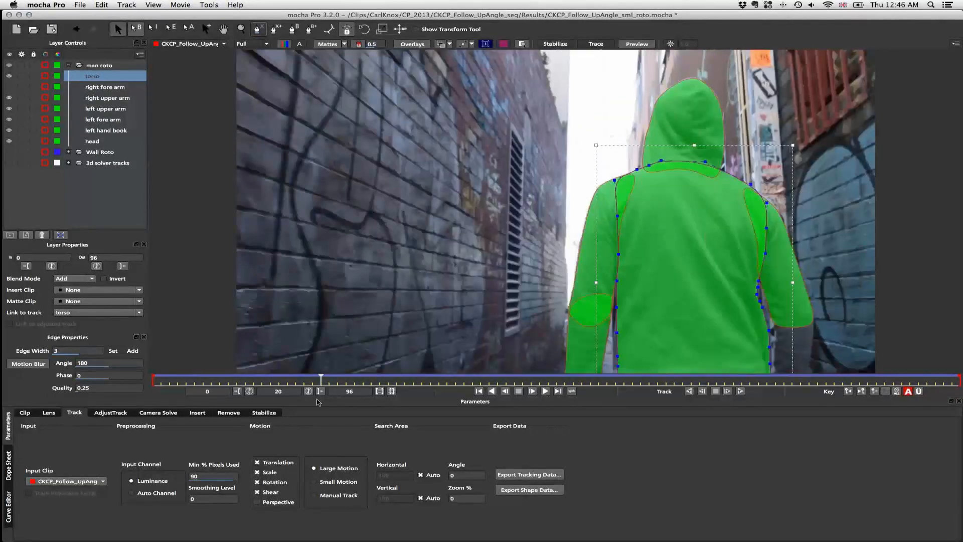
click(708, 86)
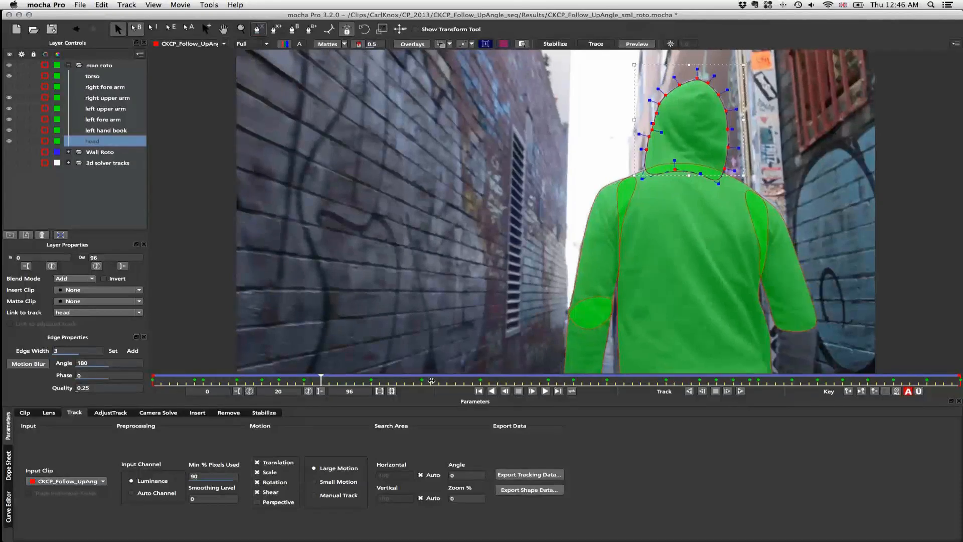
click(545, 391)
click(557, 391)
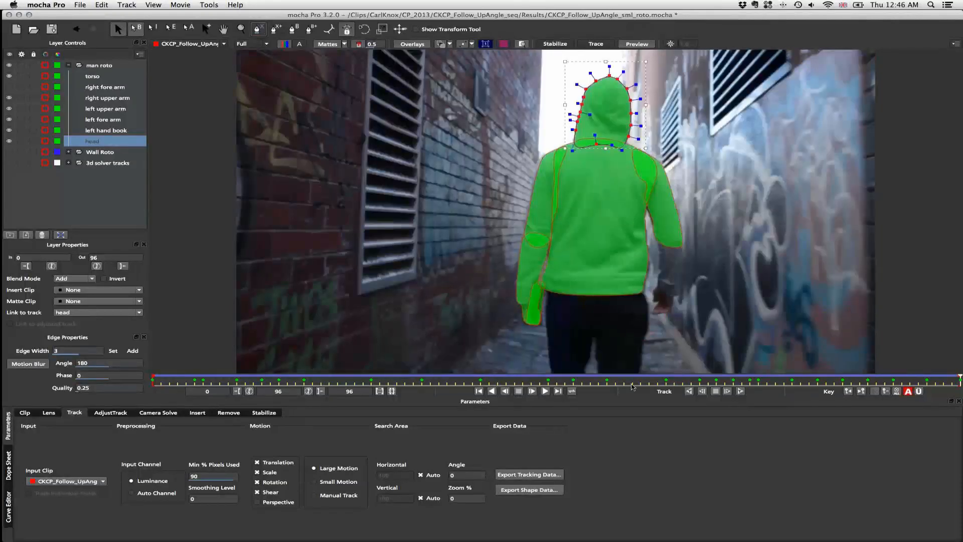
click(254, 382)
drag(214, 384, 153, 384)
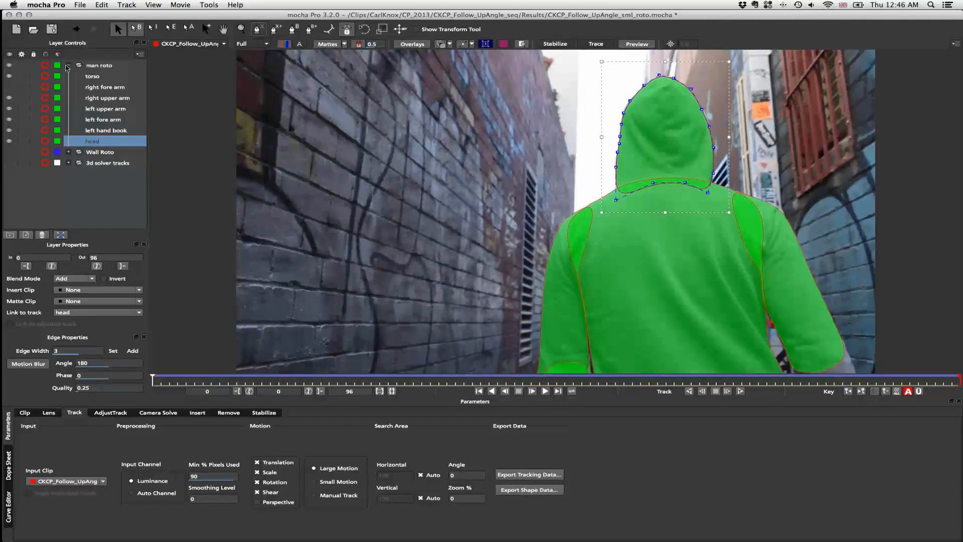
Collapse and hide the man roto group, and expand and show the 3d solver tracks group.
click(69, 66)
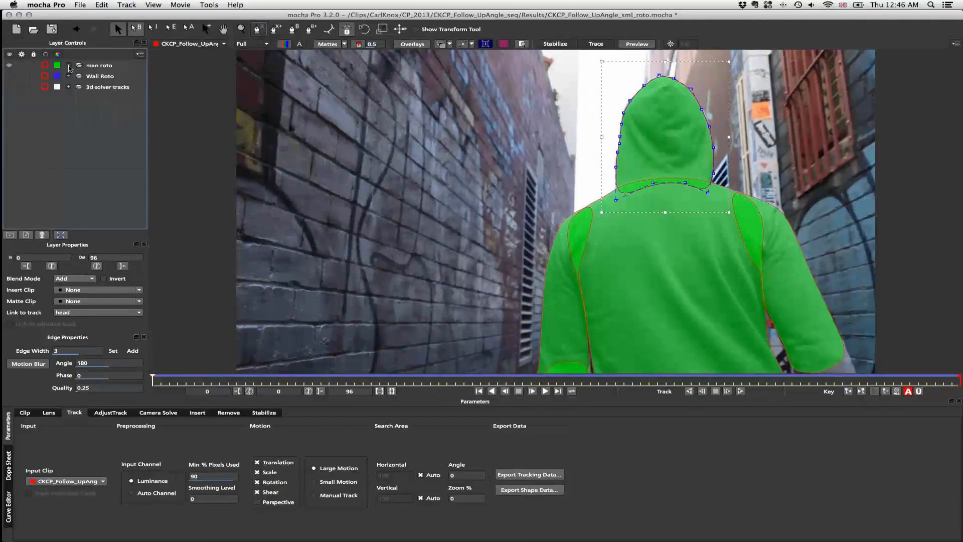
click(92, 91)
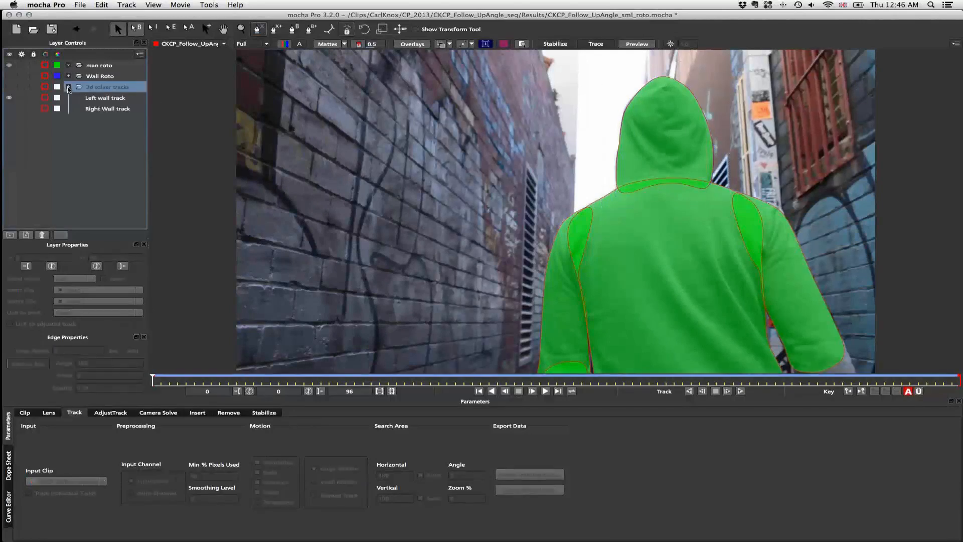
click(9, 89)
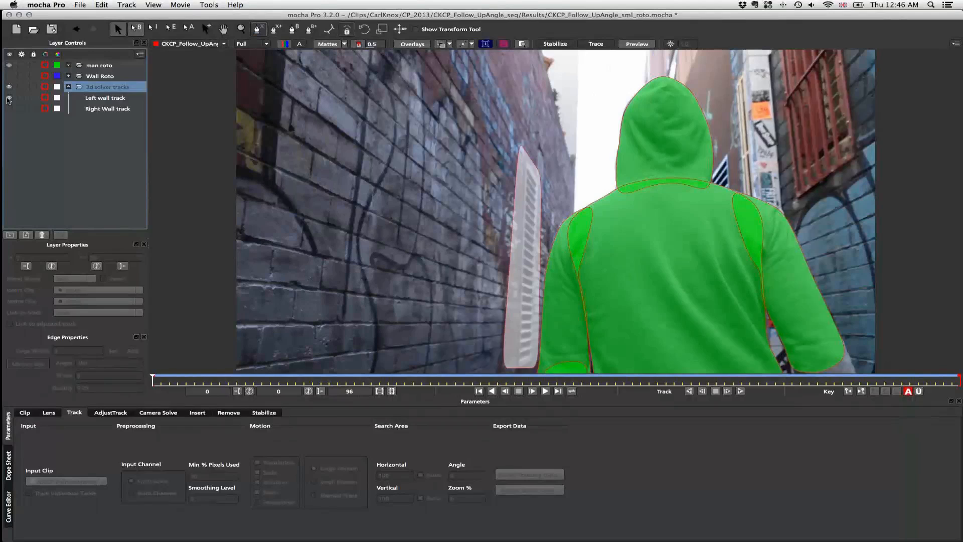
click(9, 98)
click(9, 65)
click(99, 65)
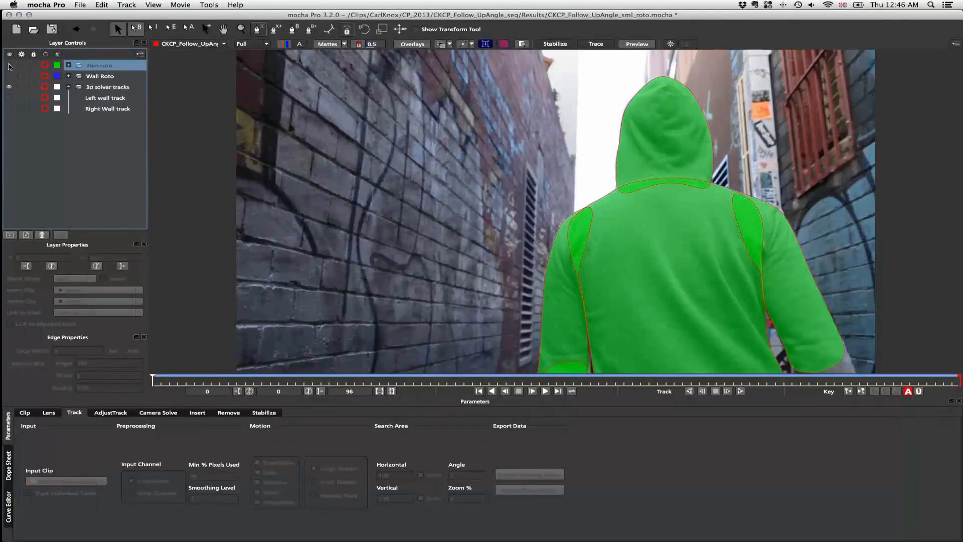
Show the Left wall track and Right Wall track layers in the 3d solver tracks group.
click(96, 89)
click(105, 98)
click(9, 98)
click(105, 109)
click(8, 109)
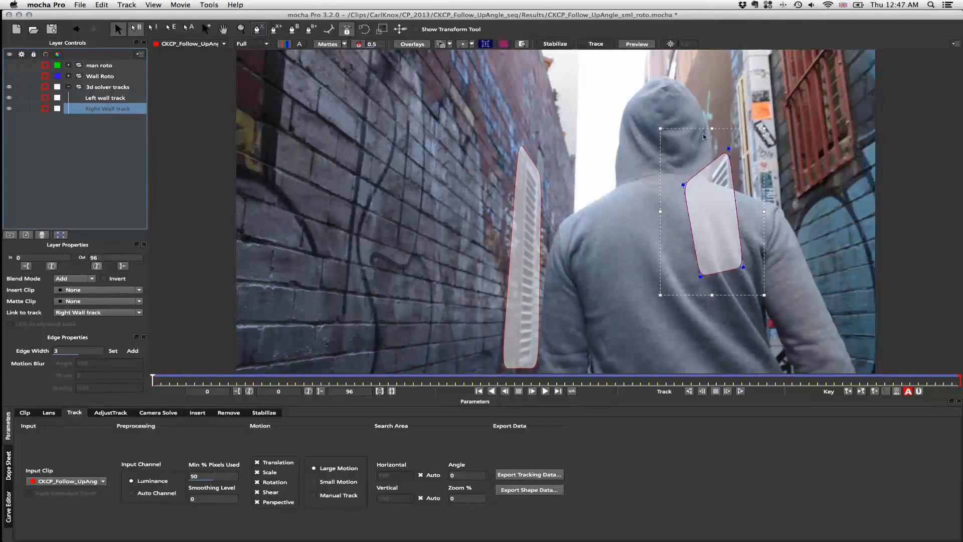
Select the Left wall track shape and scrub to frame 46 to examine how both wall shapes follow the vents.
click(534, 171)
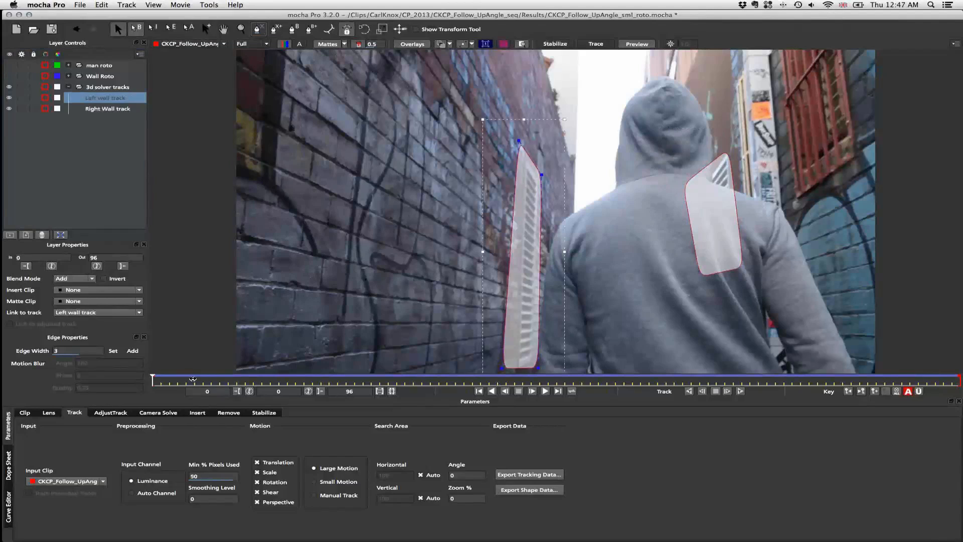
drag(193, 378, 540, 380)
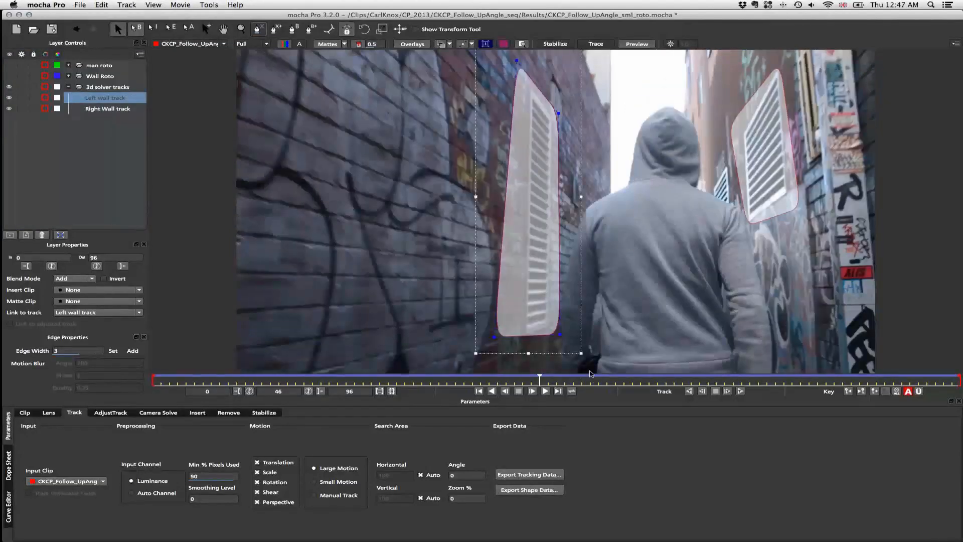
Scrub back and forth through the clip, down to frame 6 and back to frame 37, to examine how the Left wall track shape follows the vent.
drag(590, 376, 943, 377)
drag(801, 379, 464, 384)
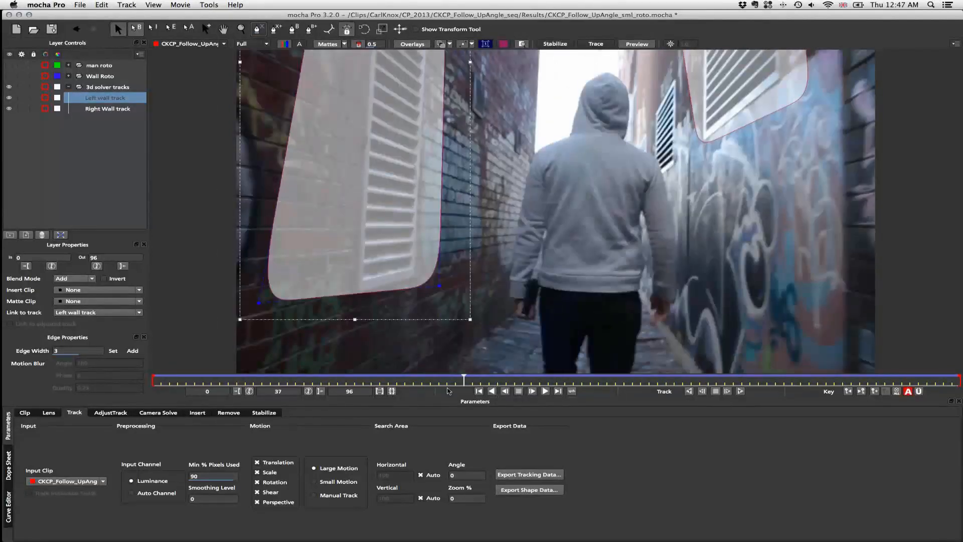
click(346, 381)
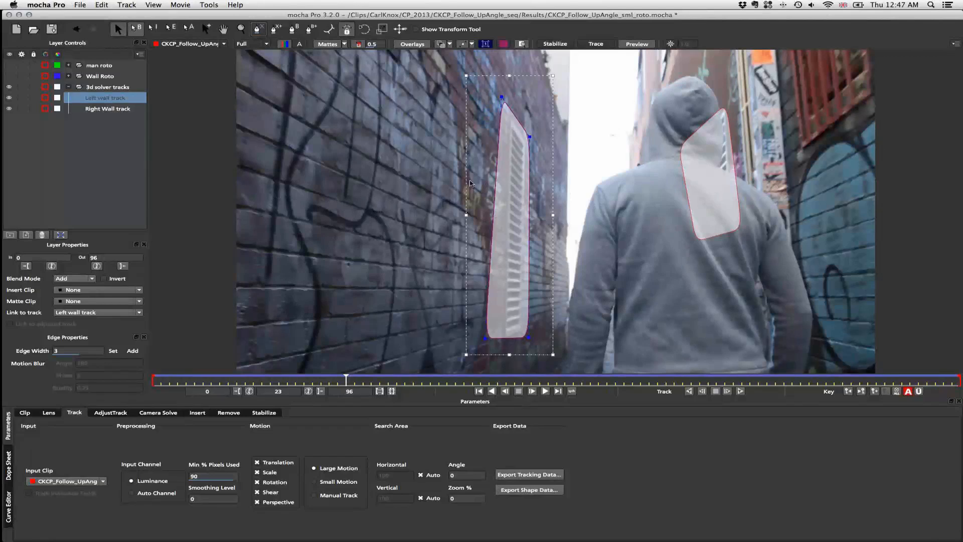
click(337, 381)
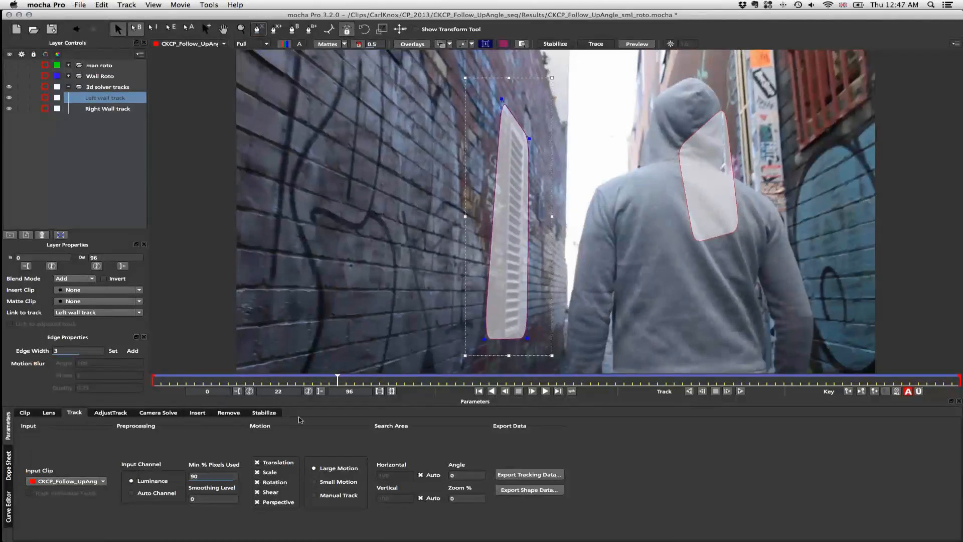
click(328, 381)
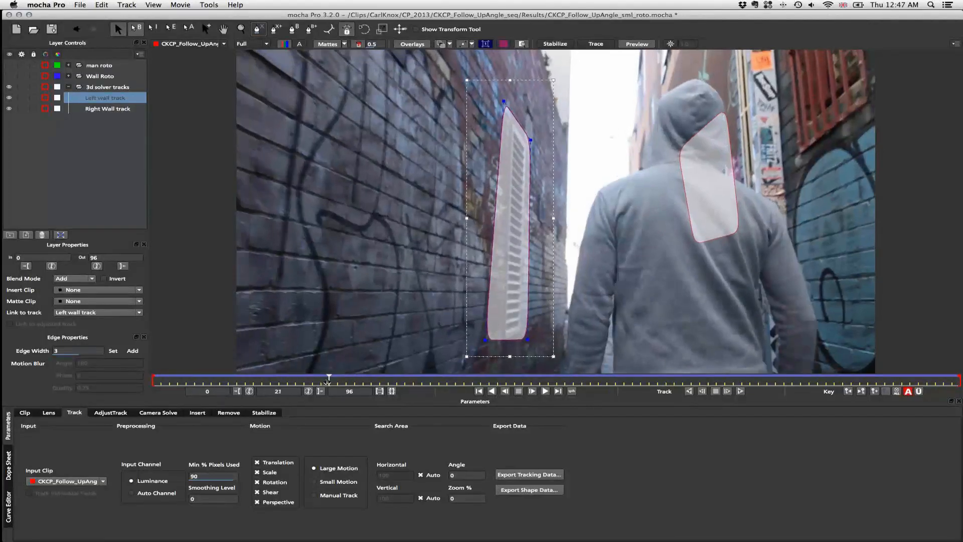
drag(328, 381, 203, 381)
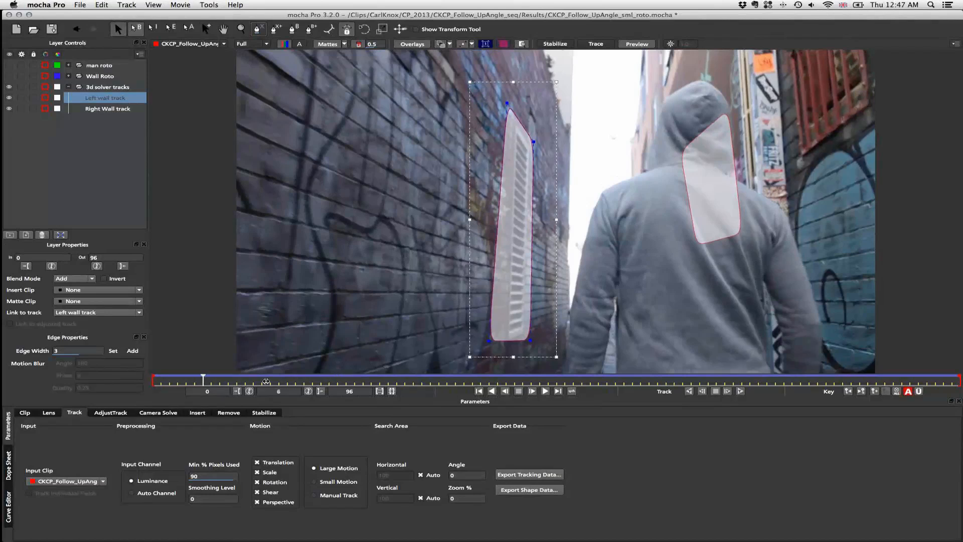
drag(323, 381, 463, 381)
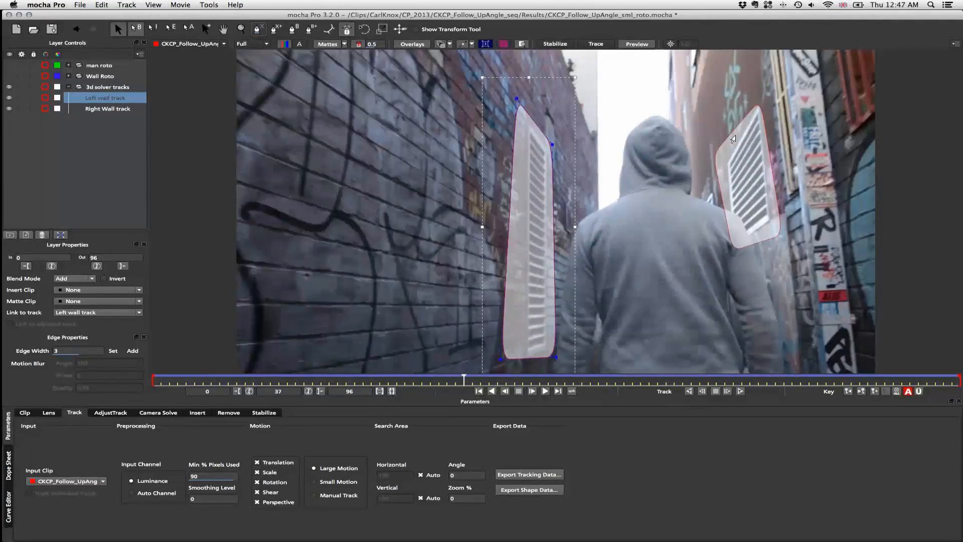
Select the Right Wall track shape and scrub to frame 60 to examine how it follows the vent behind the man.
click(734, 139)
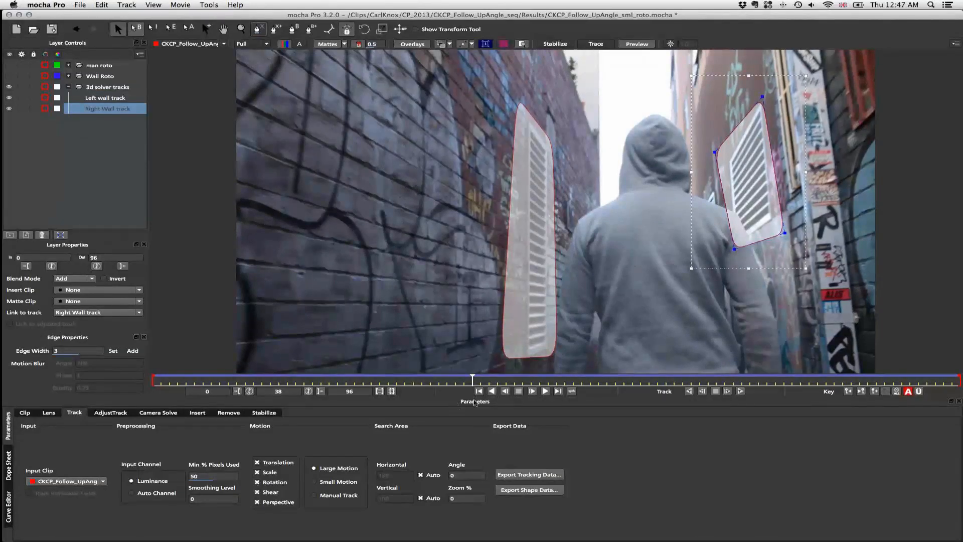
drag(473, 380, 463, 381)
click(331, 382)
drag(329, 379, 658, 379)
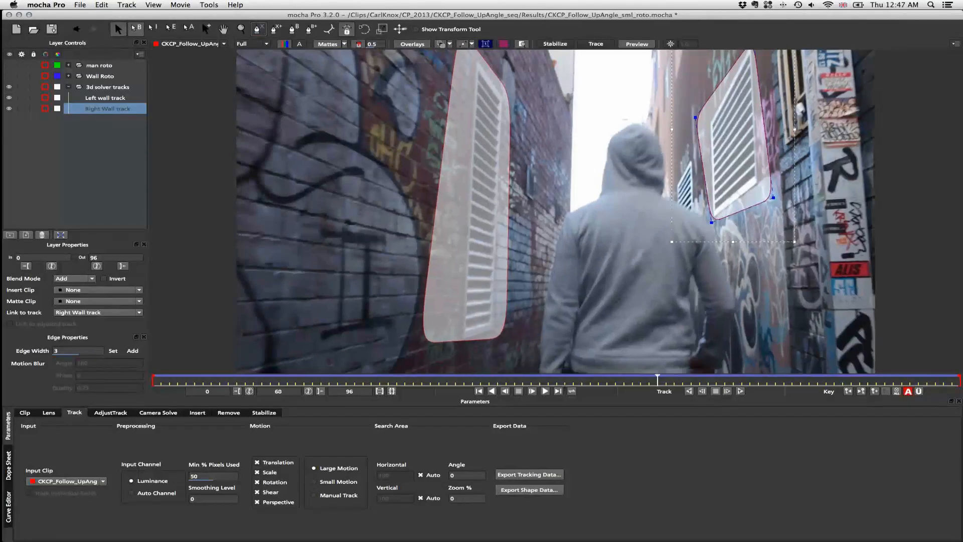
Limit the matte display to selected track mattes and select the Left wall track layer.
click(328, 44)
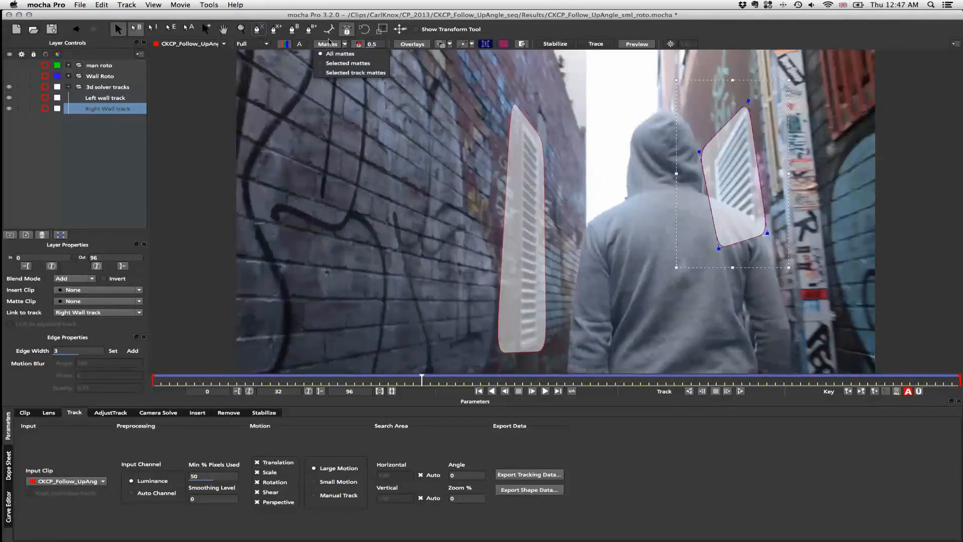
click(335, 73)
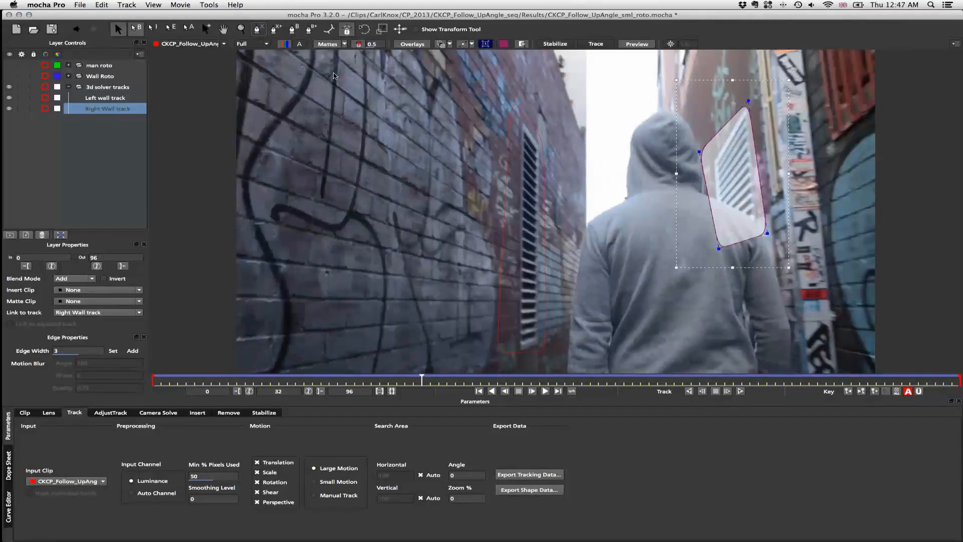
click(113, 101)
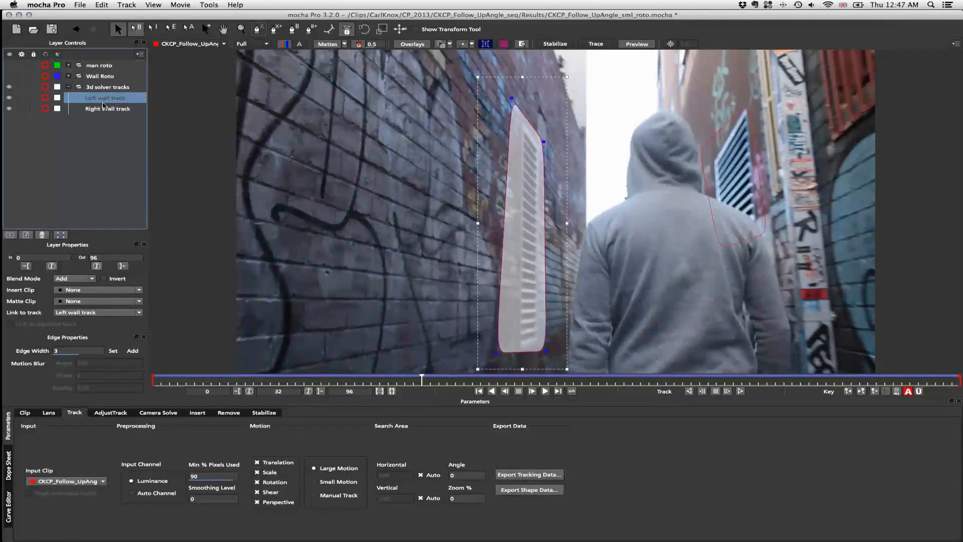
click(344, 45)
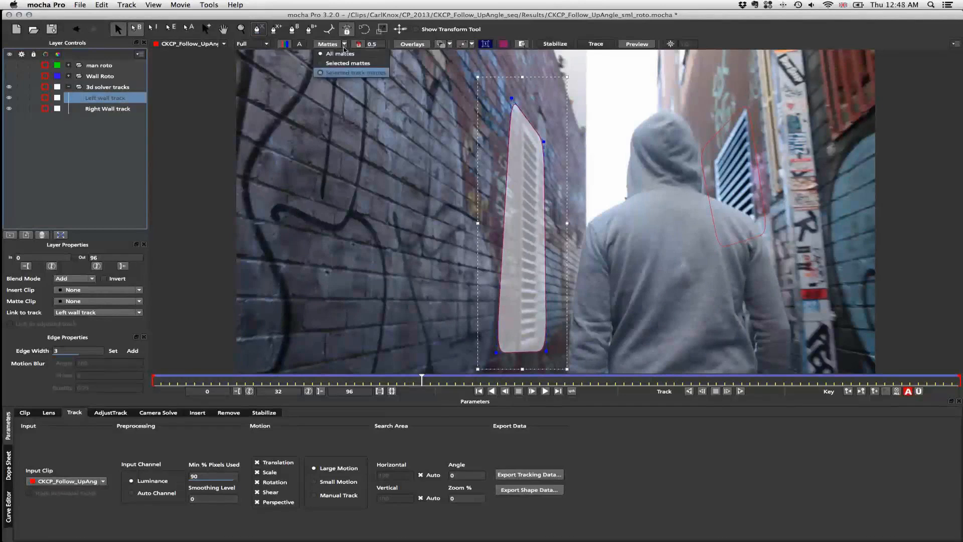
click(335, 74)
click(328, 46)
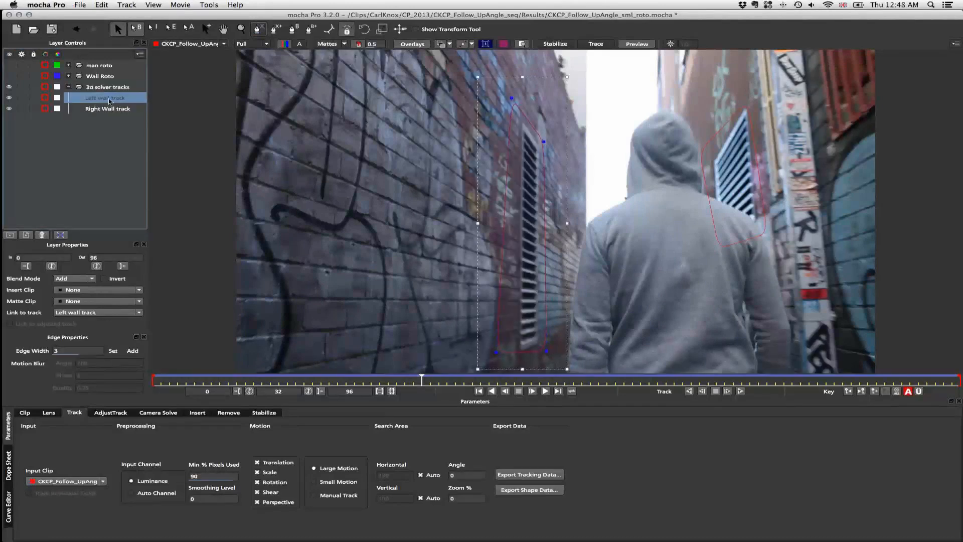
Show the man roto group, select the Right Wall track shape, and scrub through frame 63 to frame 57 to examine the matte beside the man.
click(10, 66)
click(727, 127)
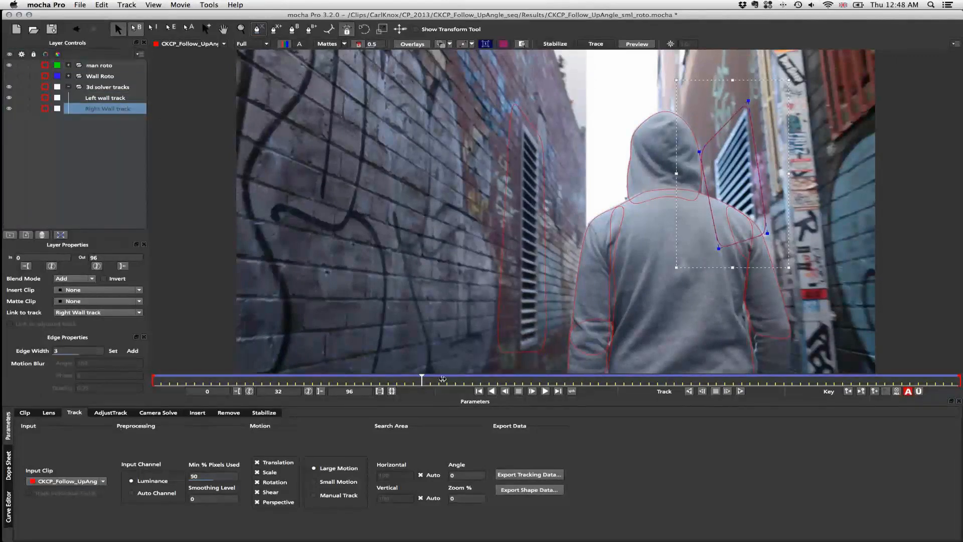
mouse_move(442, 378)
mouse_down()
mouse_move(505, 379)
mouse_move(429, 380)
mouse_up()
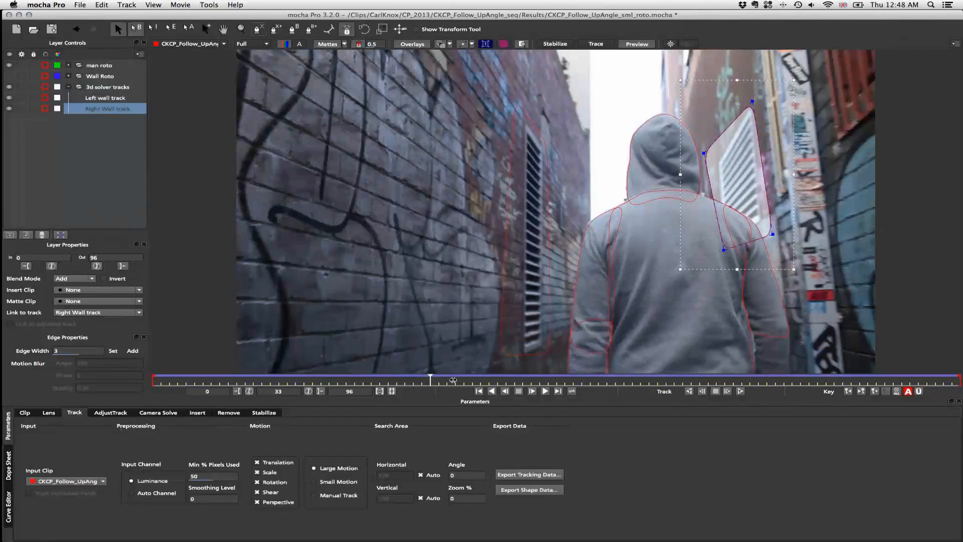
drag(453, 380, 682, 376)
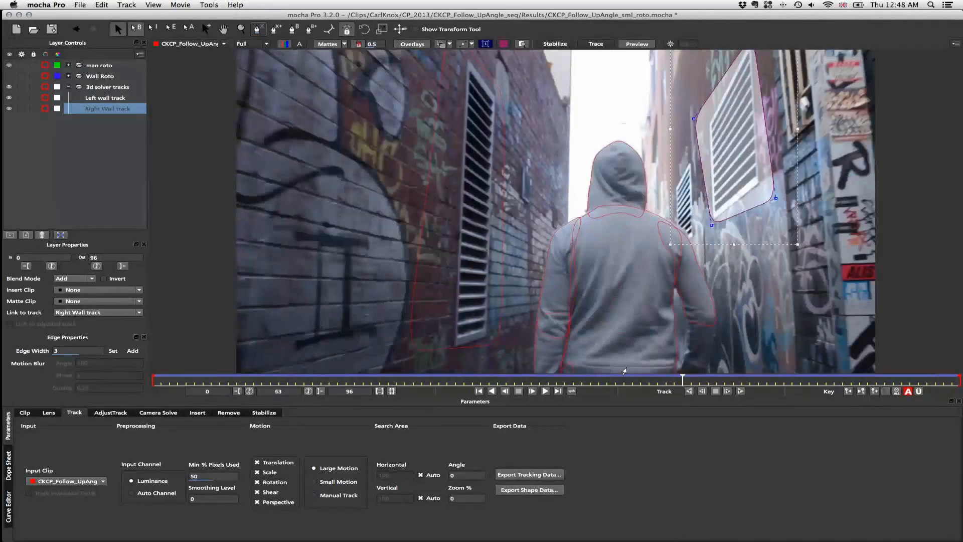
mouse_move(625, 371)
mouse_down()
mouse_move(455, 369)
mouse_move(632, 377)
mouse_up()
Solve the camera from the Left wall track and Right Wall track layers with Large Parallax Change, 35-70mm focal length and Zooming enabled.
click(509, 90)
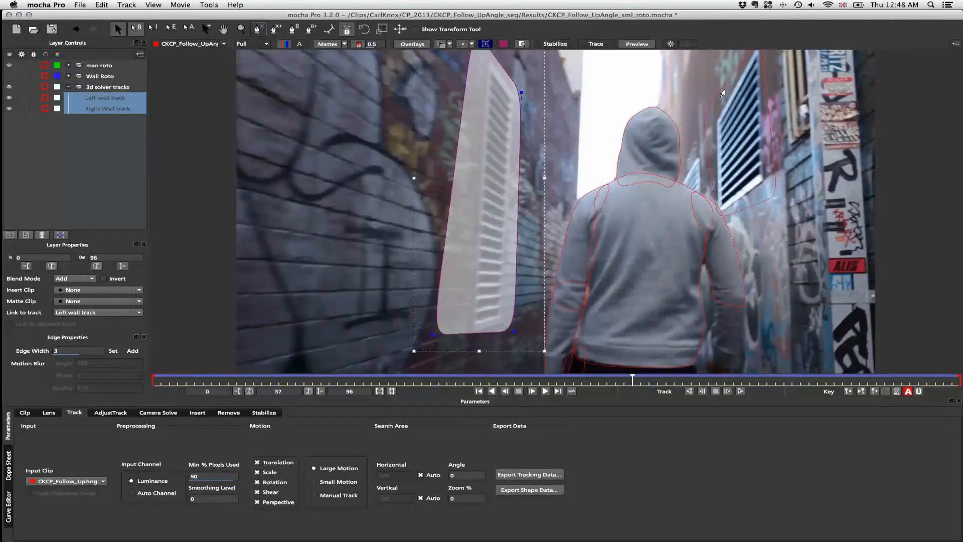
shift+click(722, 93)
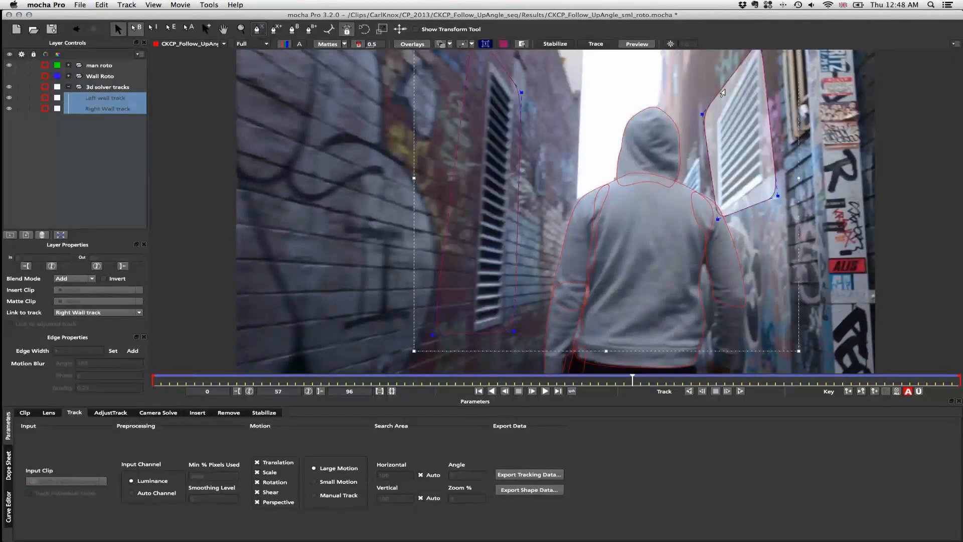
click(167, 416)
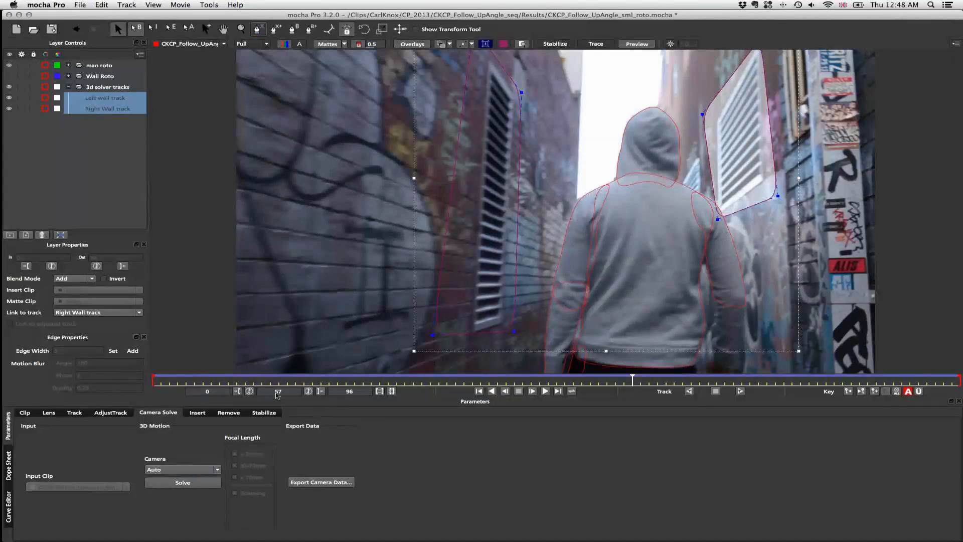
click(193, 471)
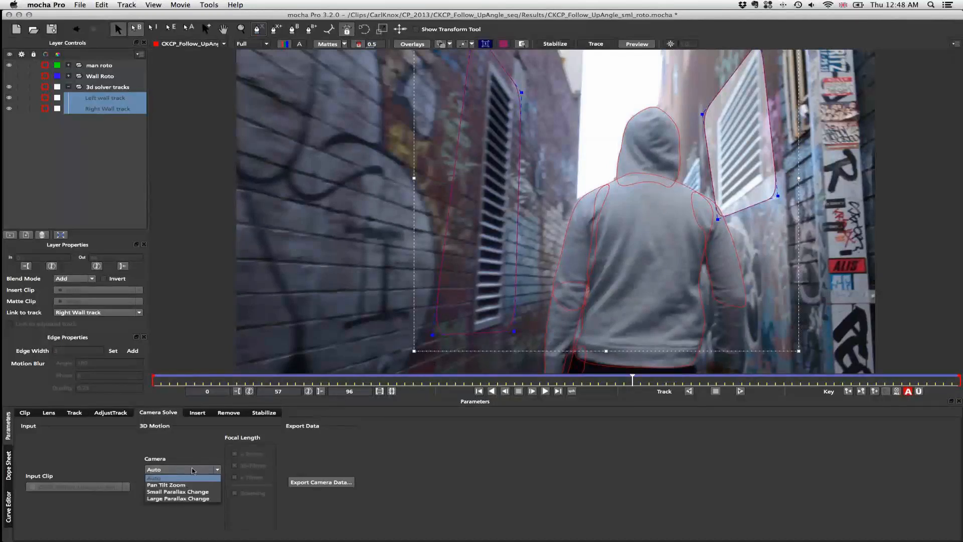
click(188, 498)
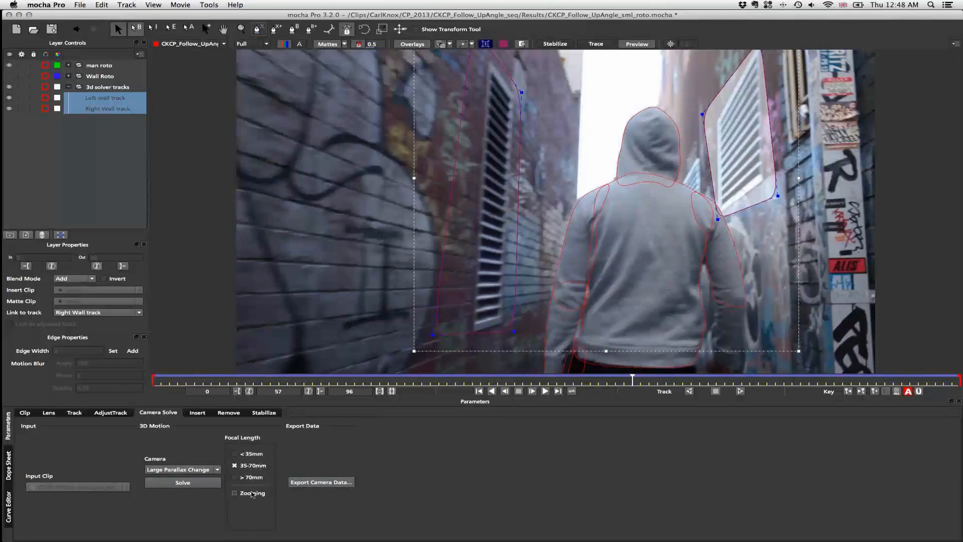
click(182, 482)
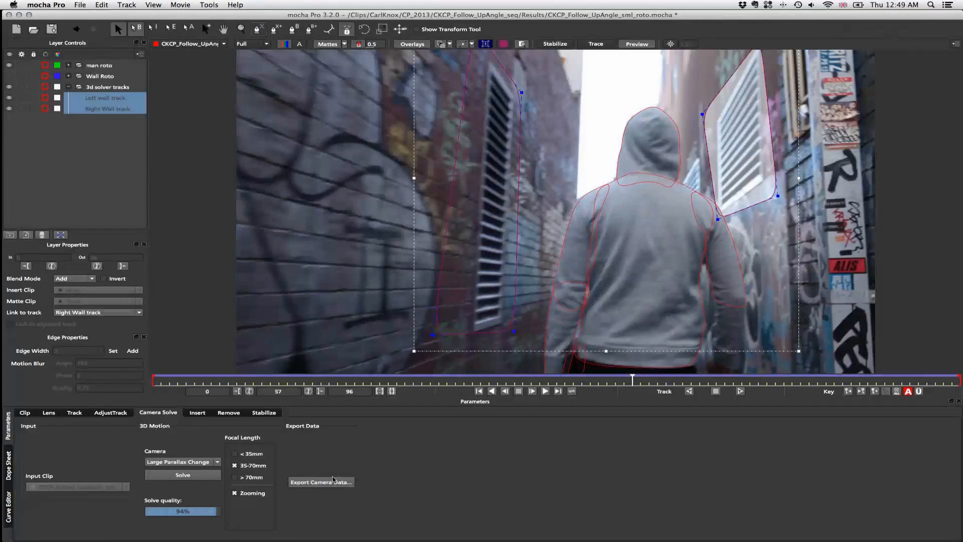
Examine the camera data export formats, including FBX 6.1.0 3D Data for Nuke 6.3v7, and close the dialog without exporting.
click(333, 480)
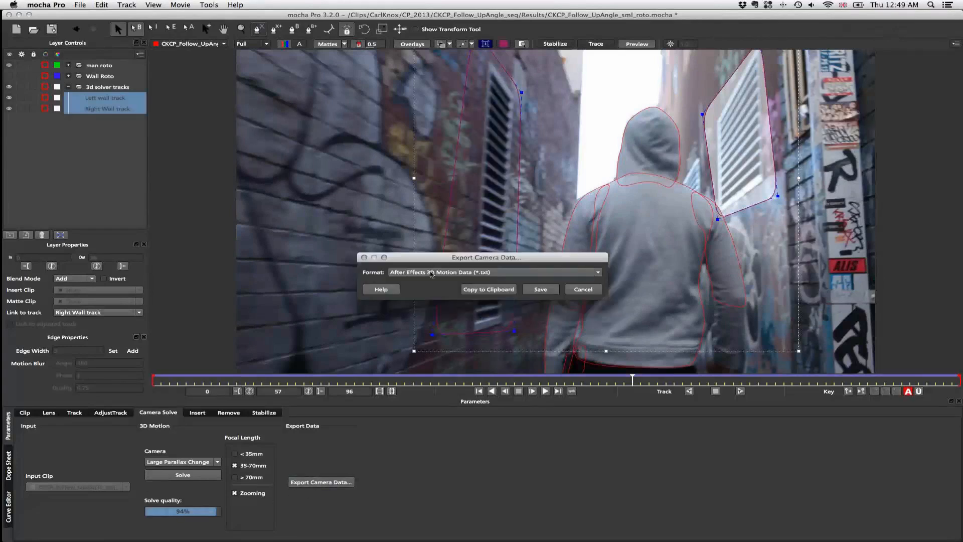
click(431, 273)
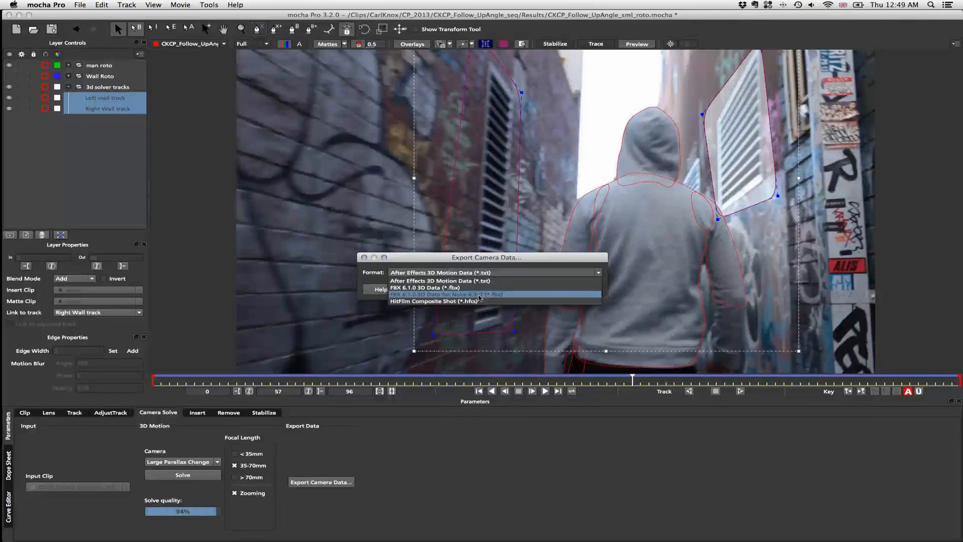
click(503, 295)
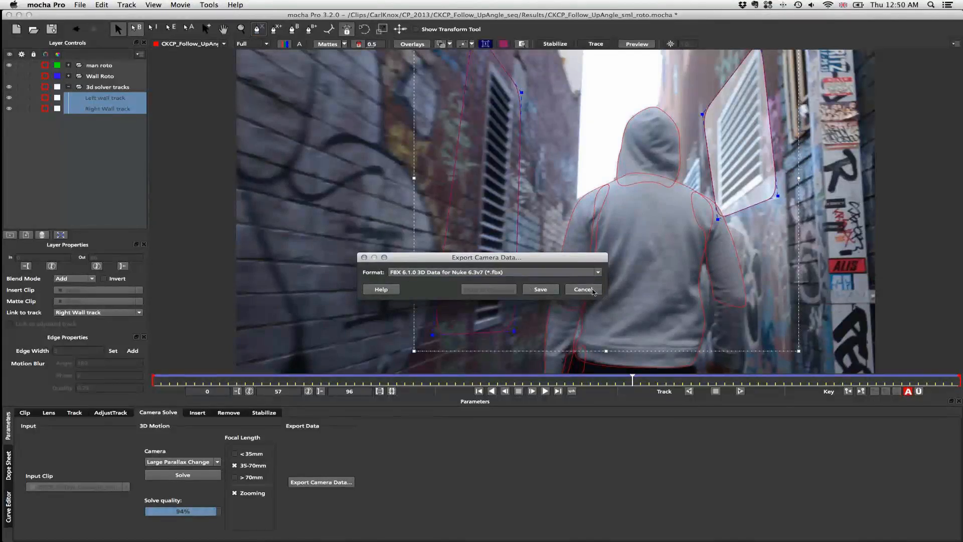
click(583, 289)
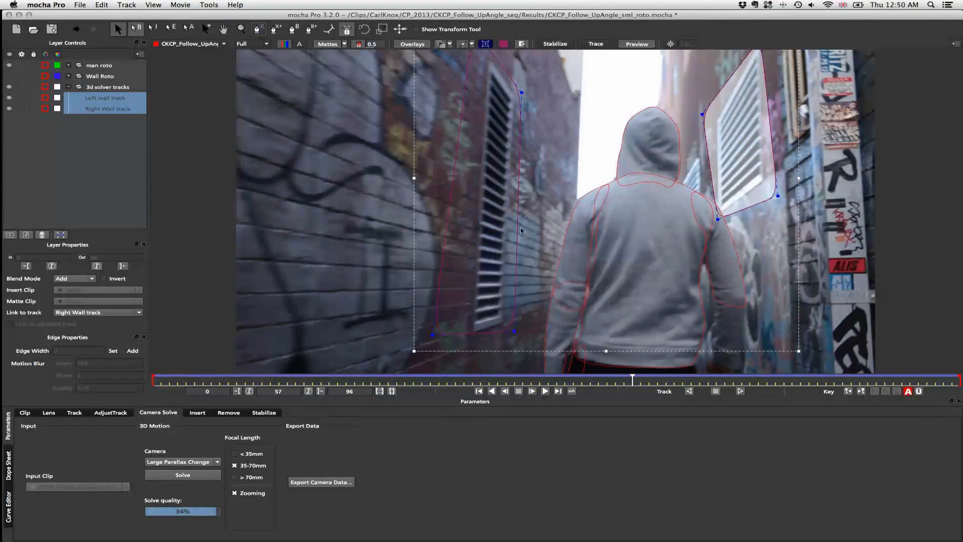
Switch to Nuke, close the current script, and open the recent script FollowUpAngle_3d_Card_Roto.nk.
key(super+Tab)
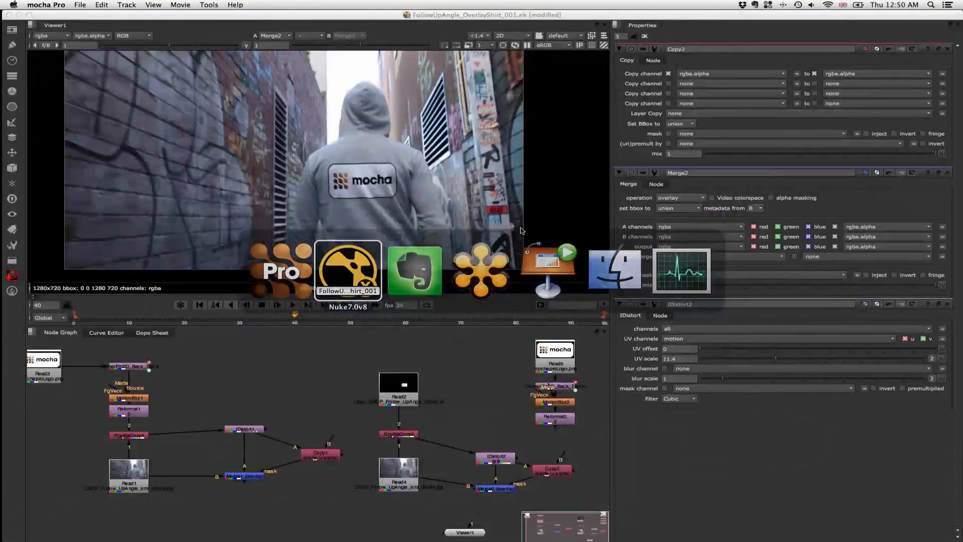
click(80, 5)
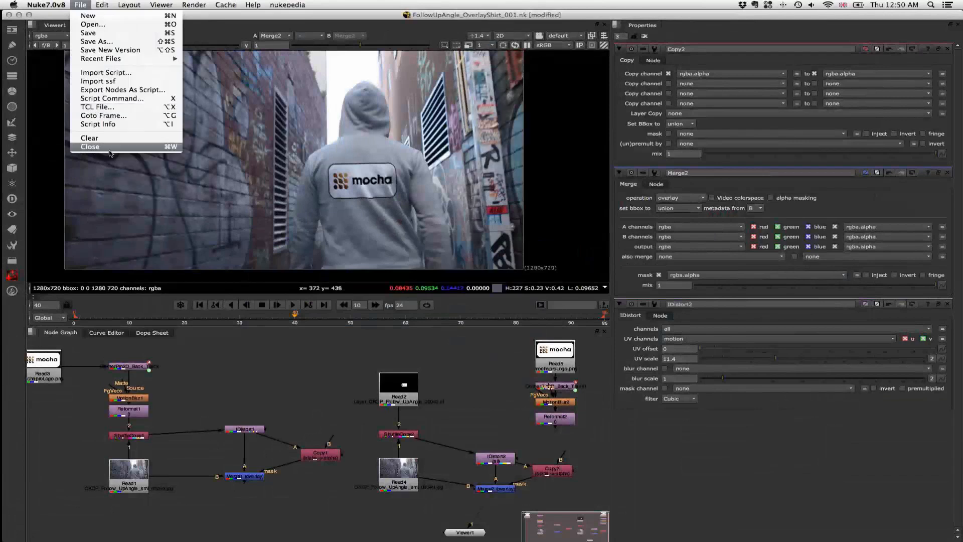
key(Escape)
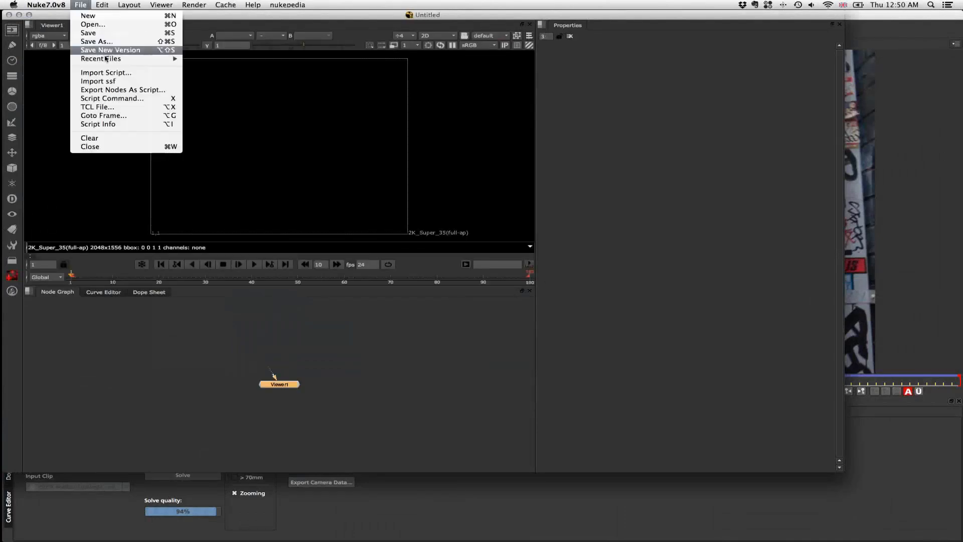
mouse_move(120, 59)
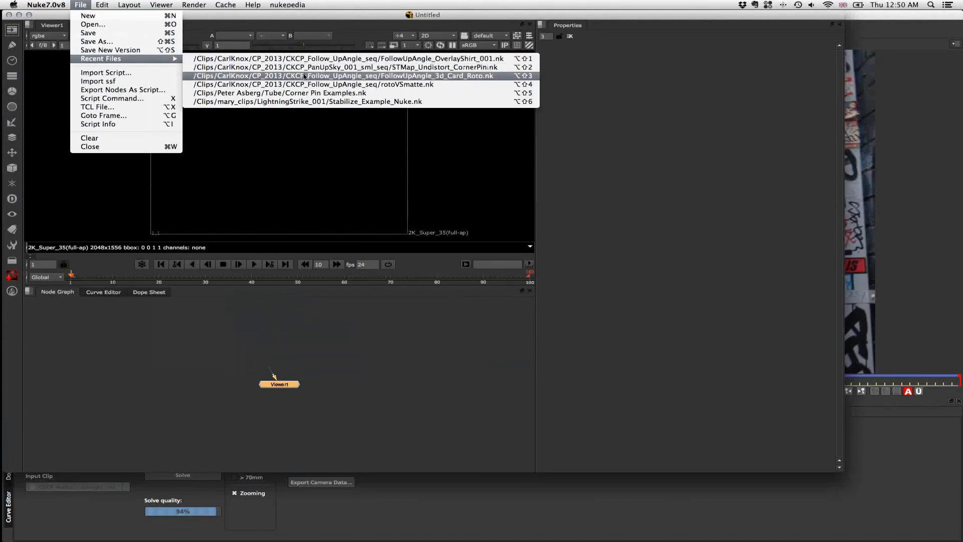
click(303, 76)
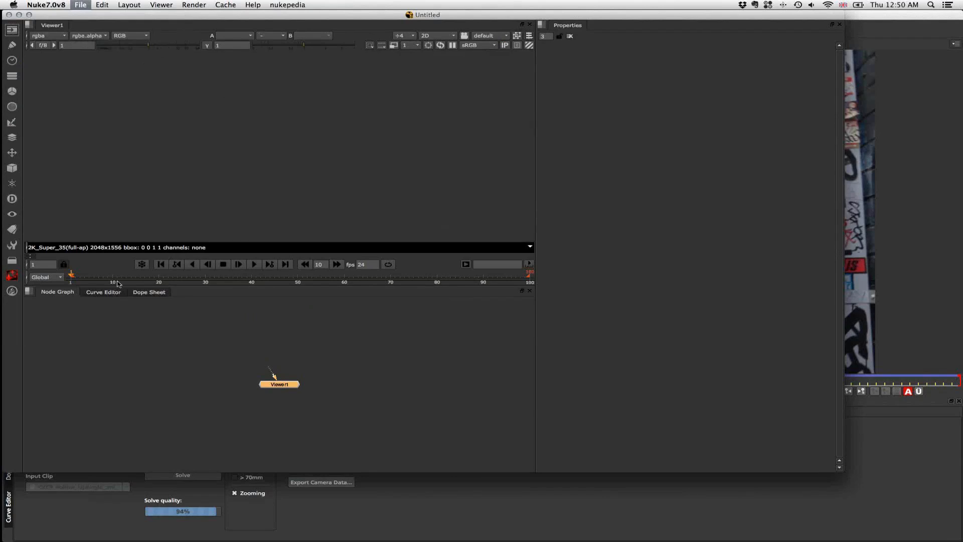
click(209, 361)
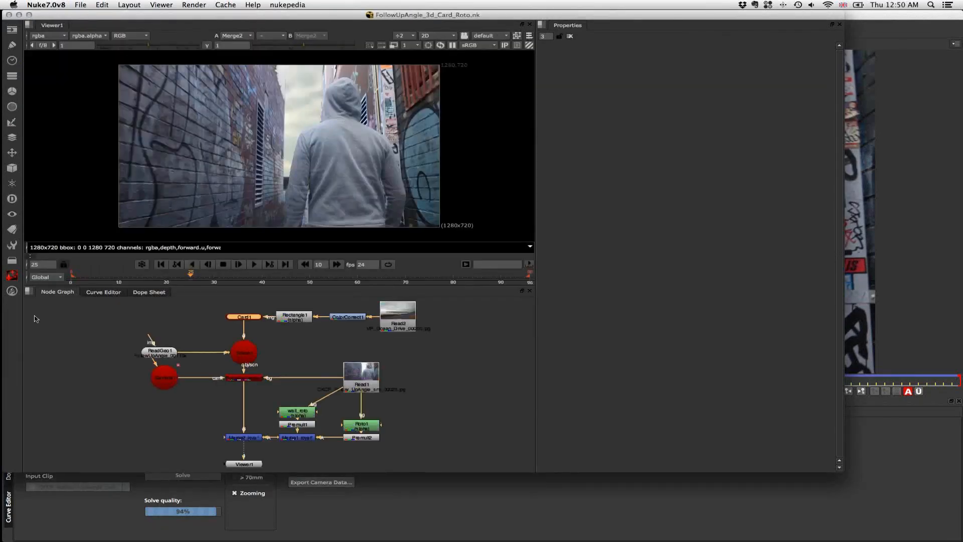
Delete all nodes from the Node Graph, including the remaining Read2 ocean image node.
drag(107, 306, 479, 471)
drag(244, 357, 156, 348)
key(f)
drag(427, 315, 350, 331)
drag(90, 316, 419, 474)
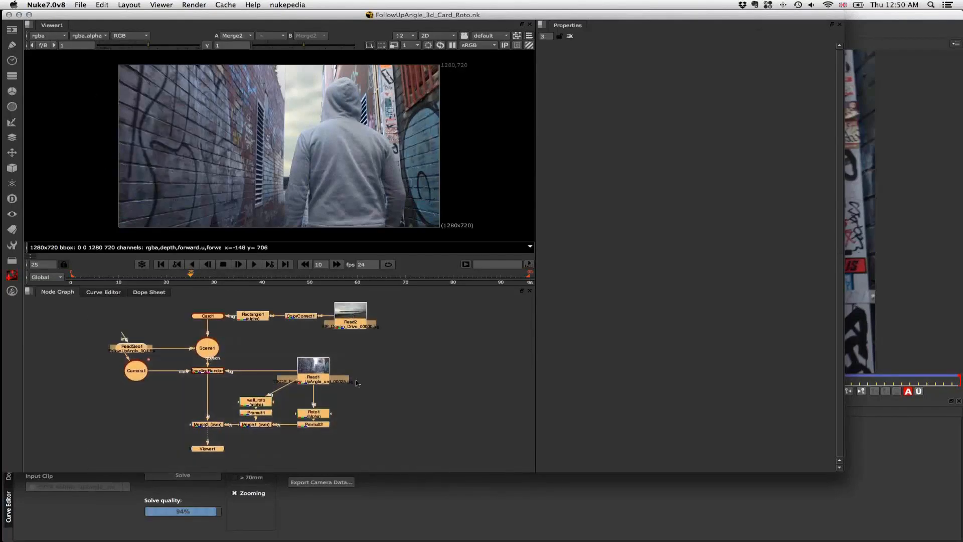
click(115, 329)
drag(102, 304, 470, 470)
key(Delete)
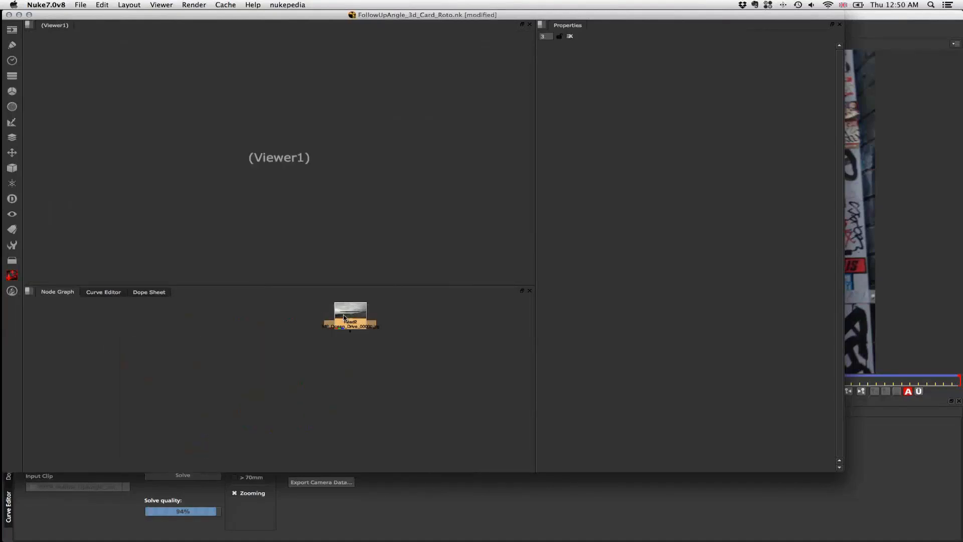
click(346, 318)
key(Delete)
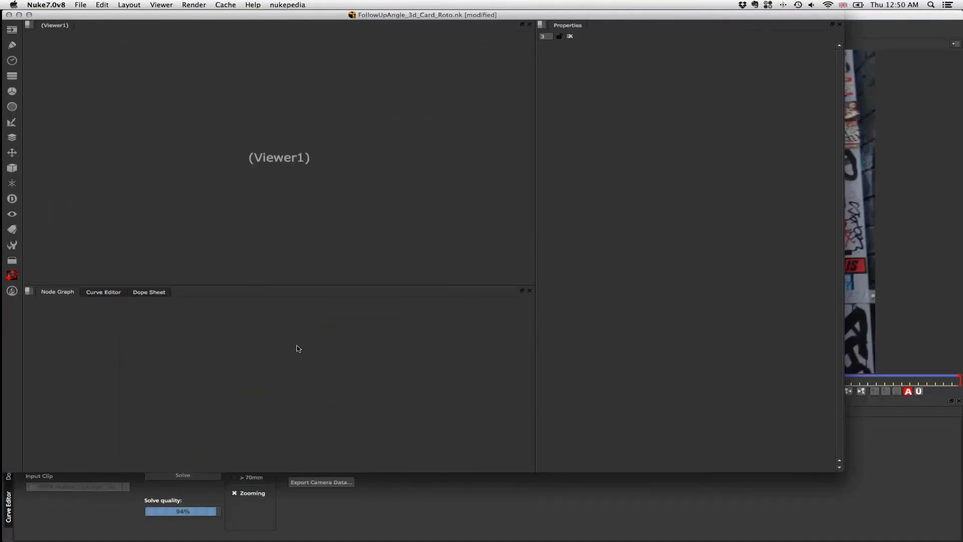
Read the CKCP_Follow_UpAngle_sml_#####.jpg sequence from CP_2013/CKCP_Follow_UpAngle_seq and show it in the viewer.
key(r)
click(50, 357)
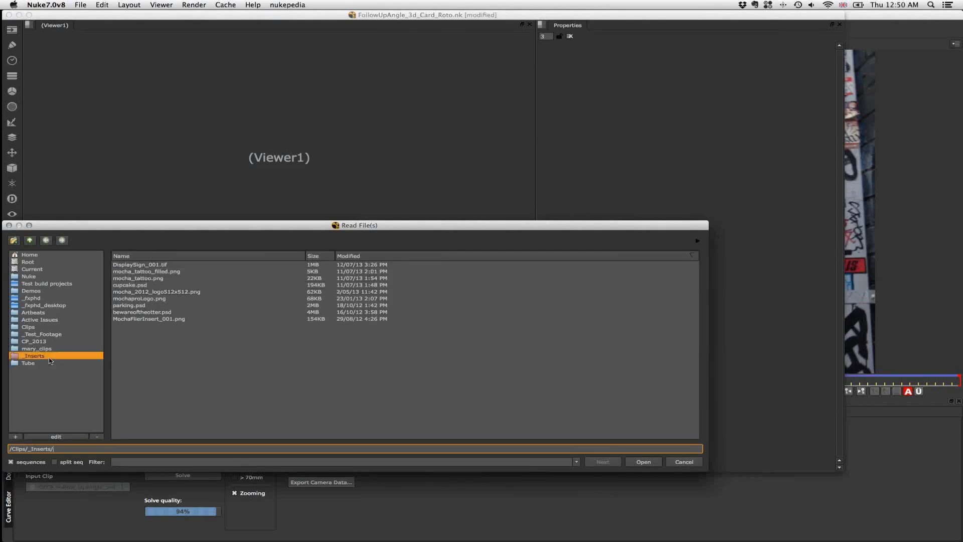
click(50, 347)
click(45, 341)
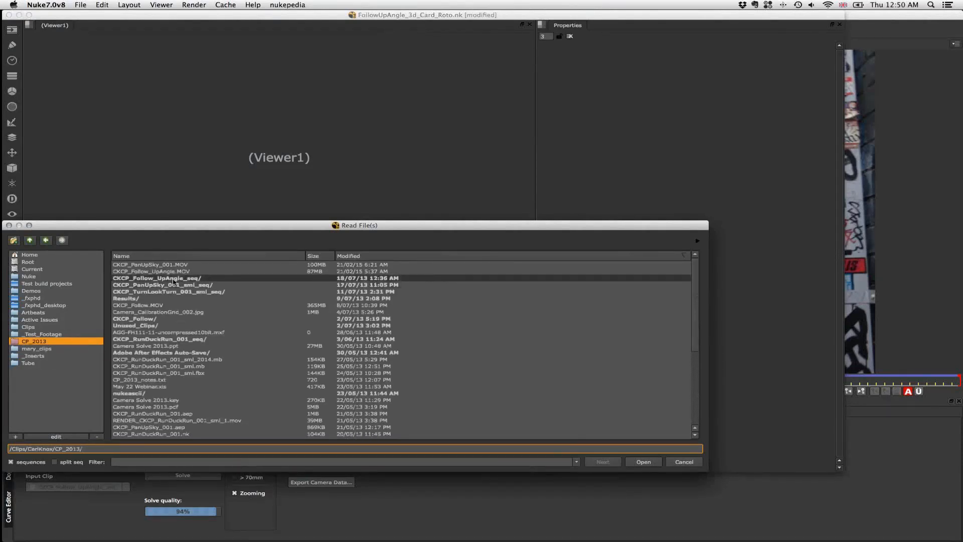
double_click(208, 278)
click(199, 387)
double_click(199, 387)
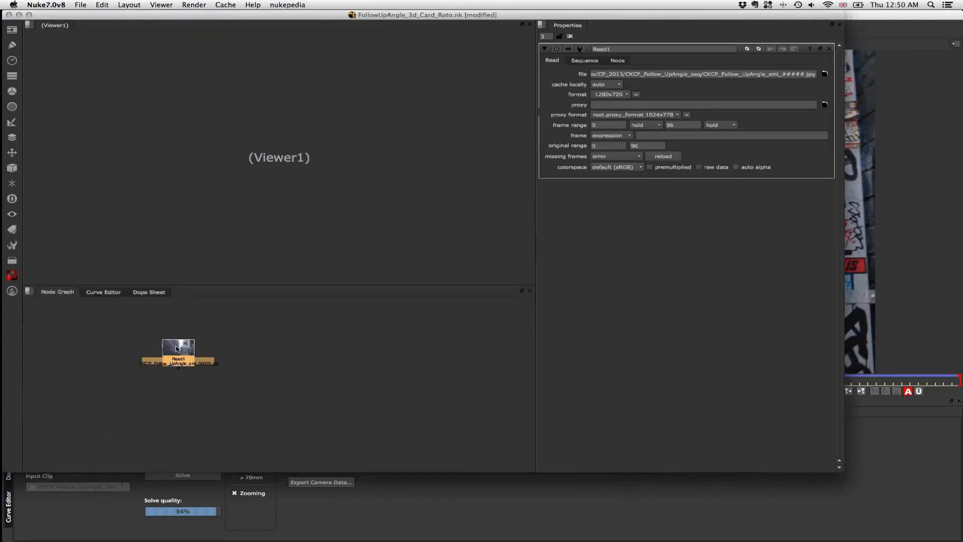
key(1)
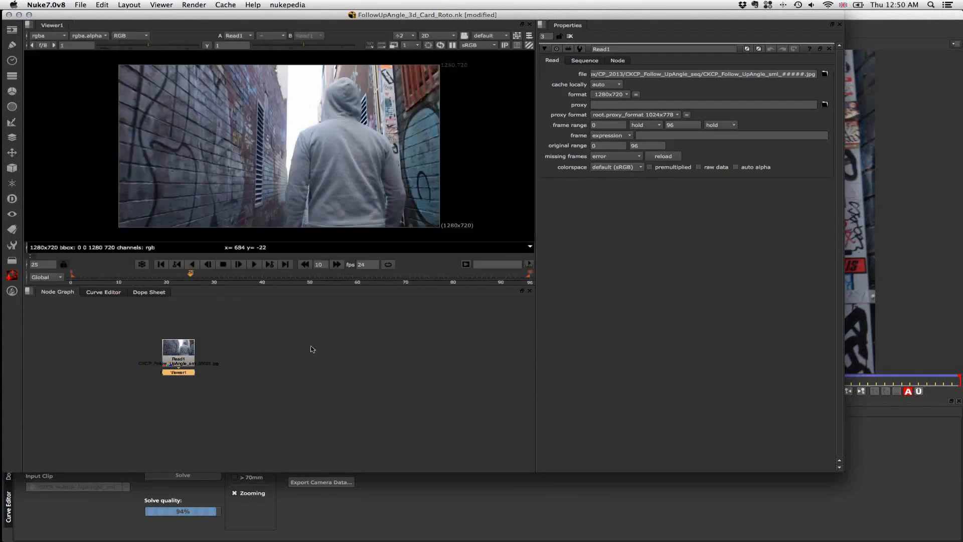
Enlarge the viewer area, move the Viewer1 node away from the footage, and add a Scene node above Read1.
drag(311, 286, 312, 359)
drag(185, 443, 324, 419)
key(Tab)
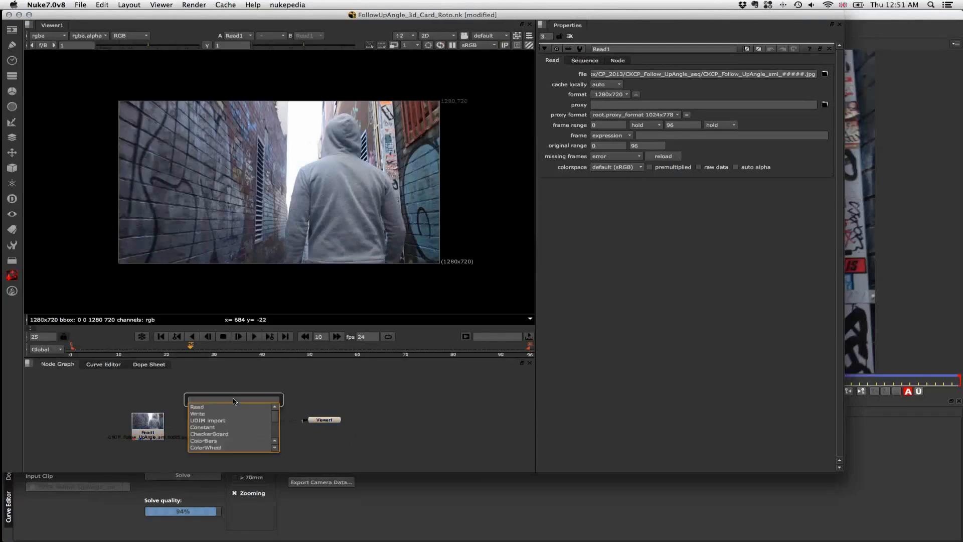
text(scene)
key(Return)
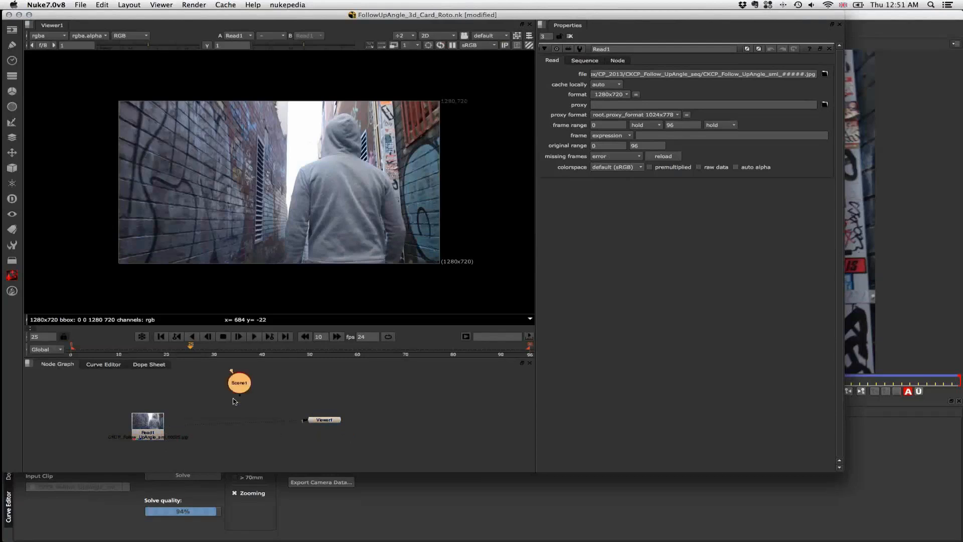
scroll(261, 398, up, 1)
drag(284, 394, 266, 399)
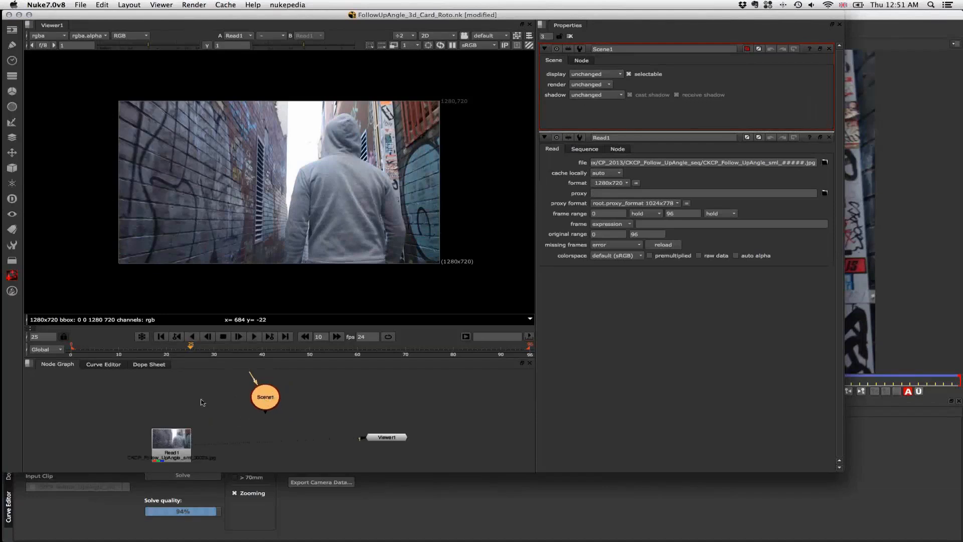
Add a Camera node beside the Scene node in the Node Graph.
key(Tab)
text(camera)
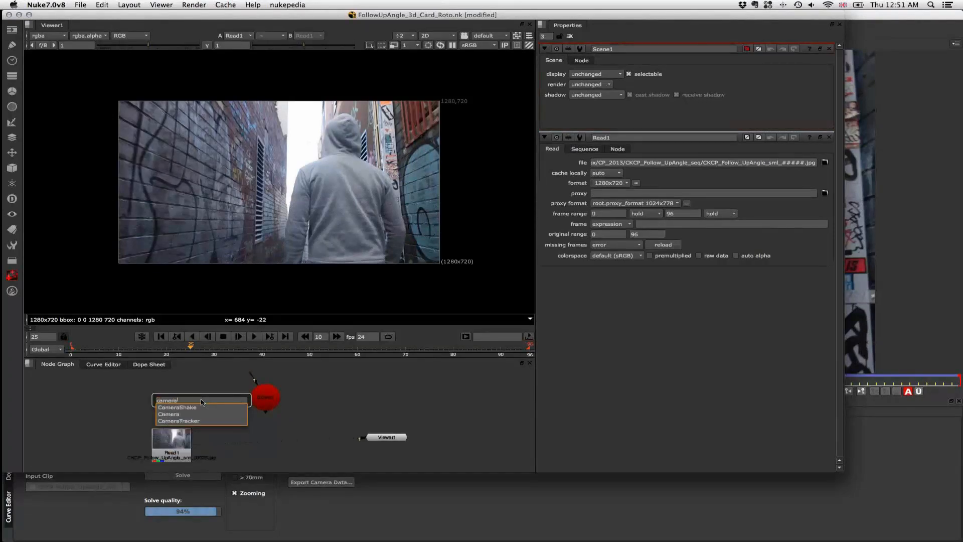
key(Return)
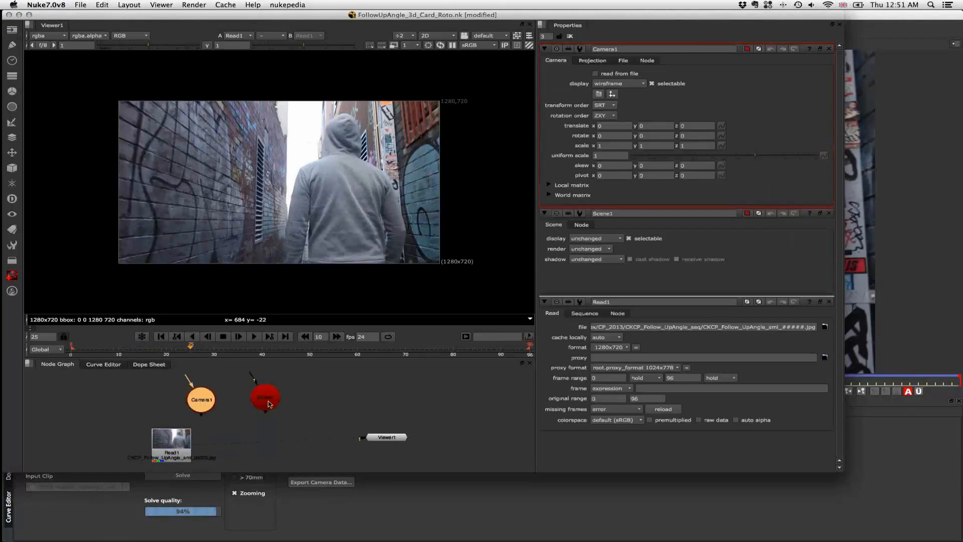
Add a ScanlineRender node fed by the Scene, connect its cam input to Camera1 and bg input to Read1, and view its output.
click(265, 403)
key(Tab)
text(scanlineRender)
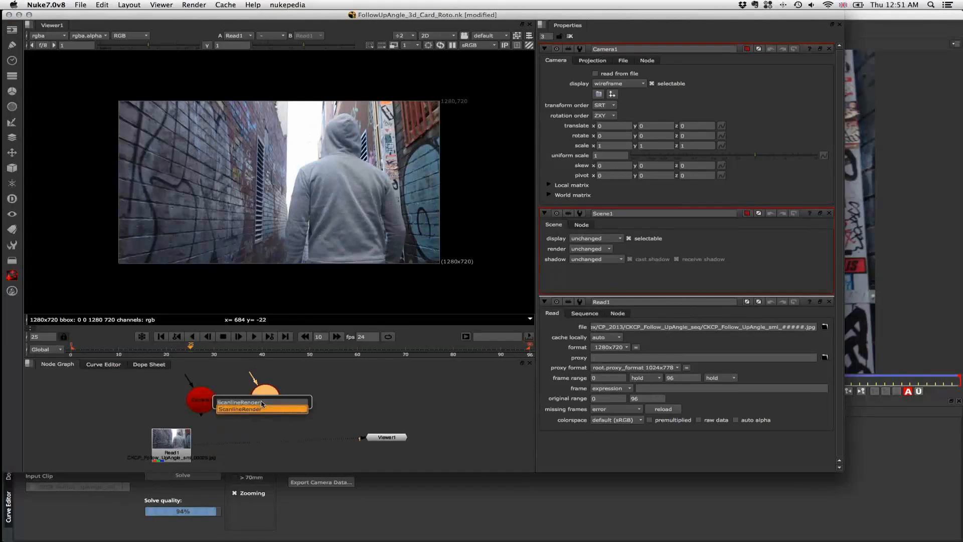
key(Escape)
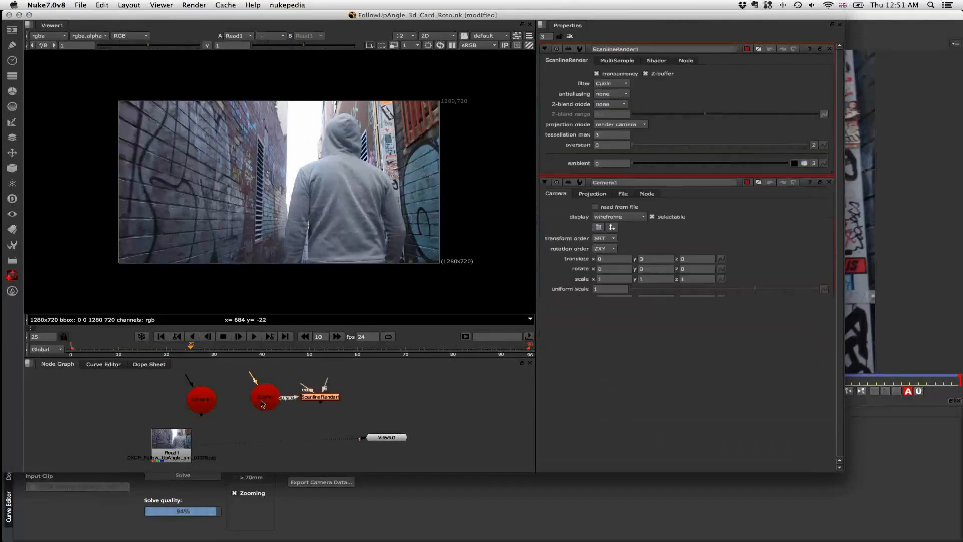
drag(306, 386, 203, 399)
drag(263, 438, 443, 413)
drag(387, 442, 270, 427)
drag(355, 391, 311, 391)
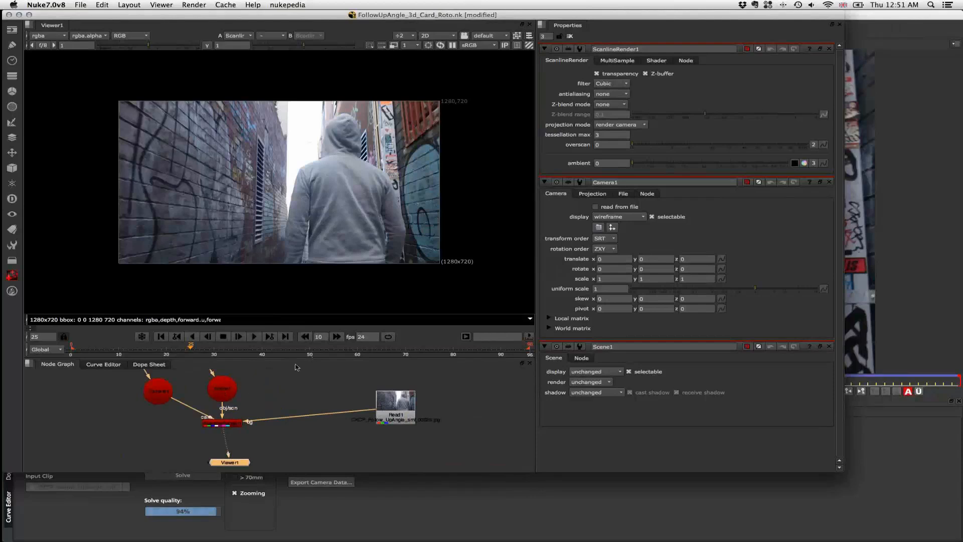
Add a ReadGeo node and connect it to the Scene node.
click(279, 384)
key(Tab)
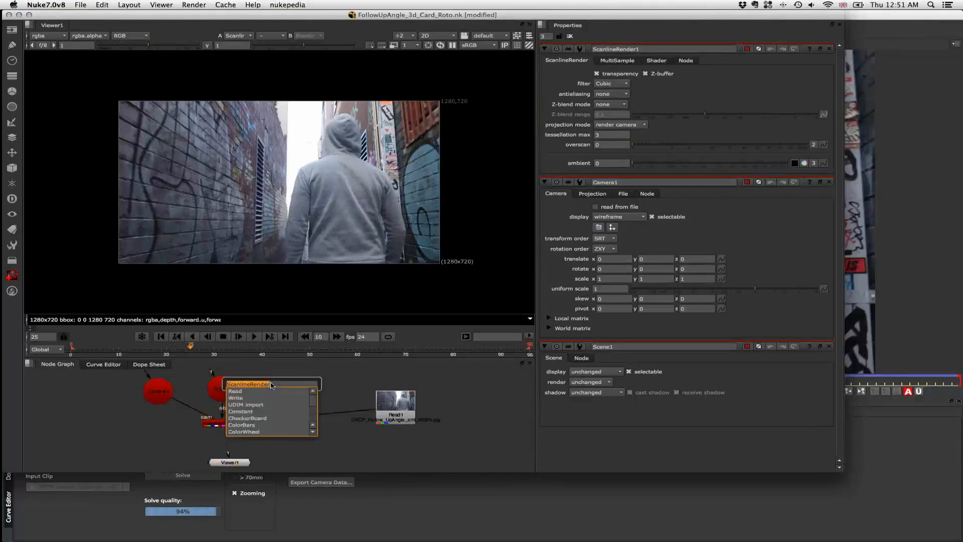
text(readg)
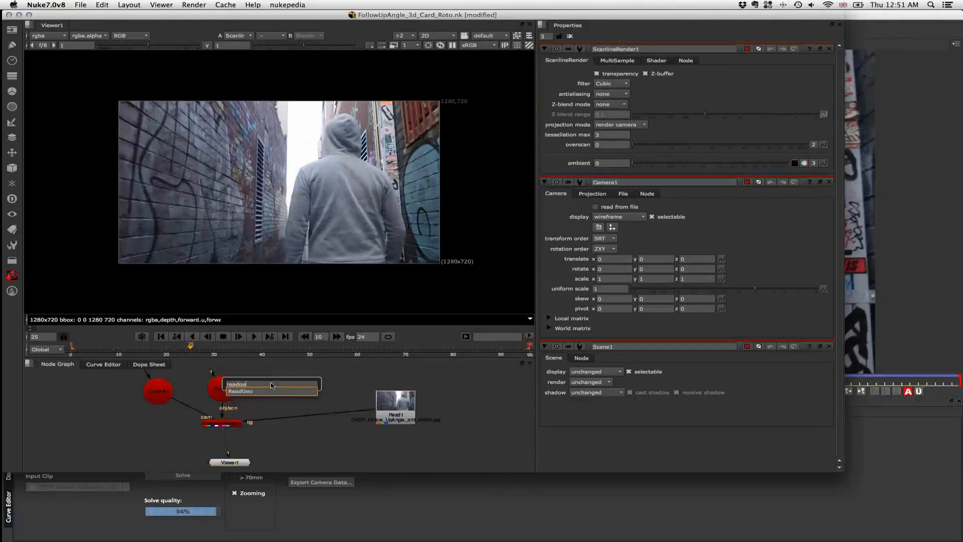
text(eo)
key(Return)
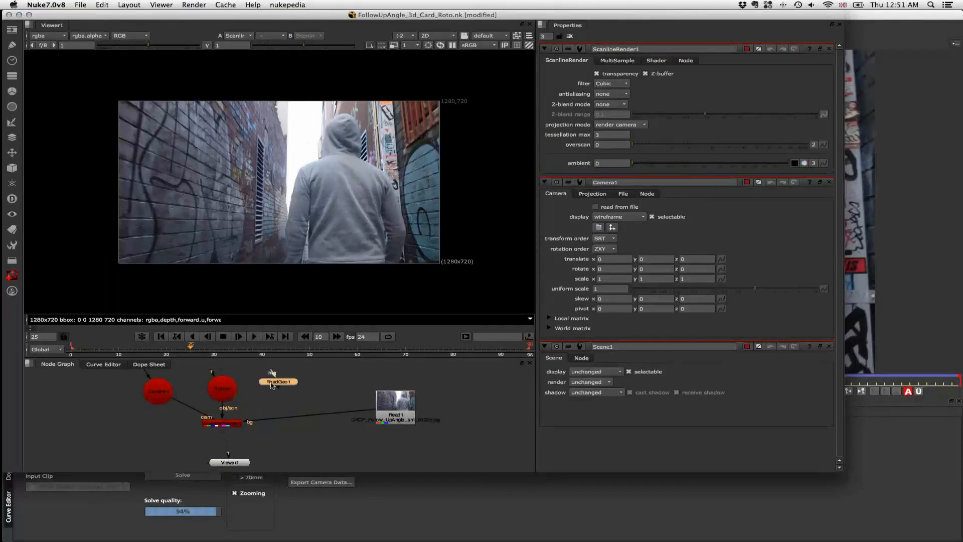
mouse_move(272, 387)
mouse_down()
mouse_move(236, 389)
mouse_move(278, 389)
mouse_up()
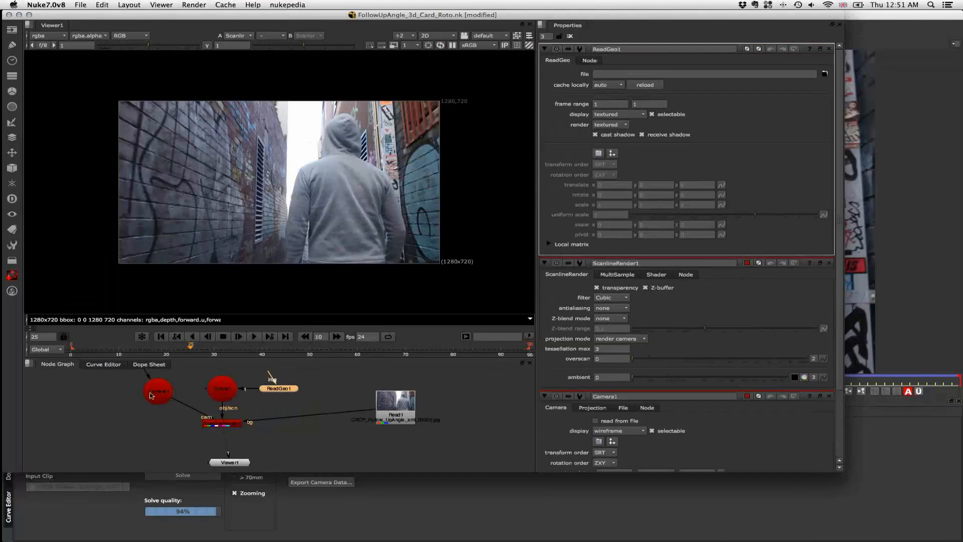
Enable reading from file on Camera1 and load FollowUpAngle_001.fbx from the CKCP_Follow_UpAngle_seq folder.
double_click(156, 392)
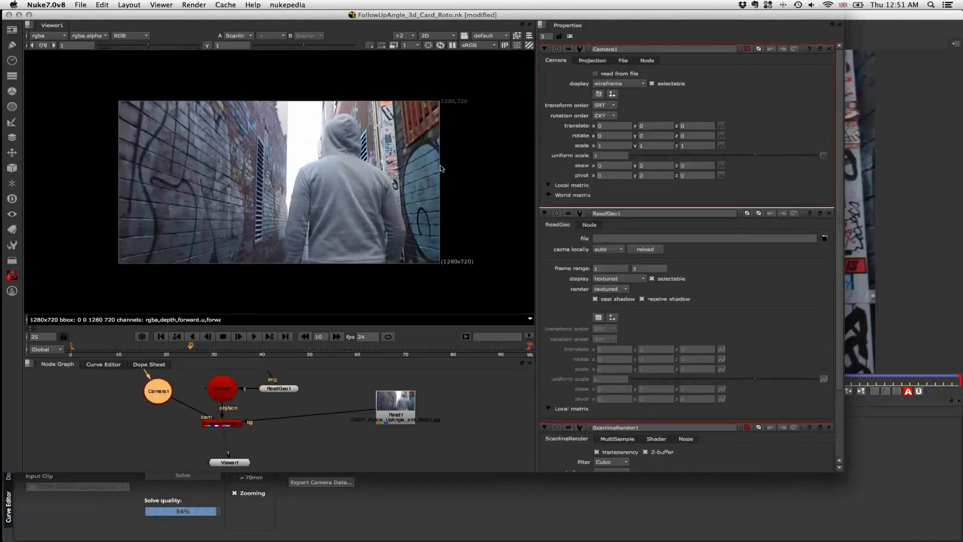
click(624, 60)
click(630, 74)
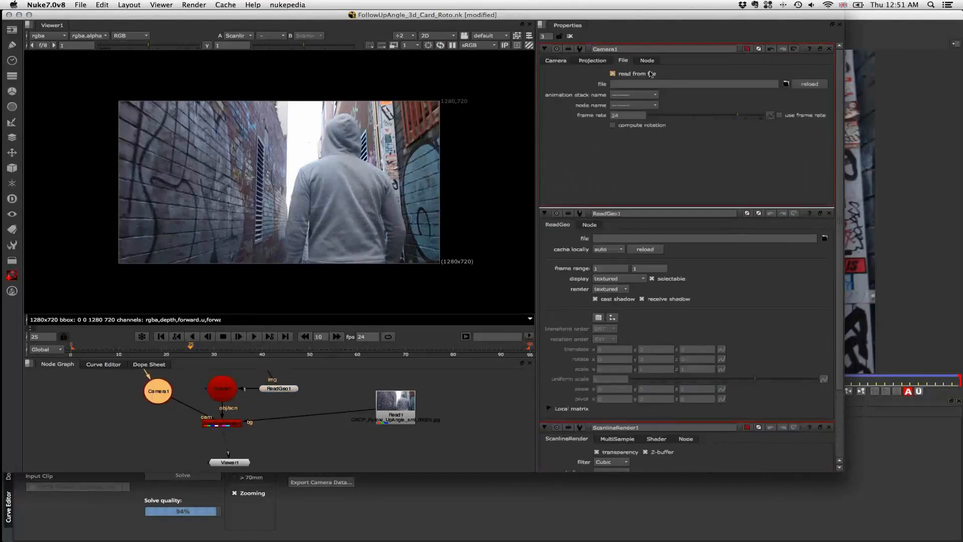
click(787, 84)
click(309, 102)
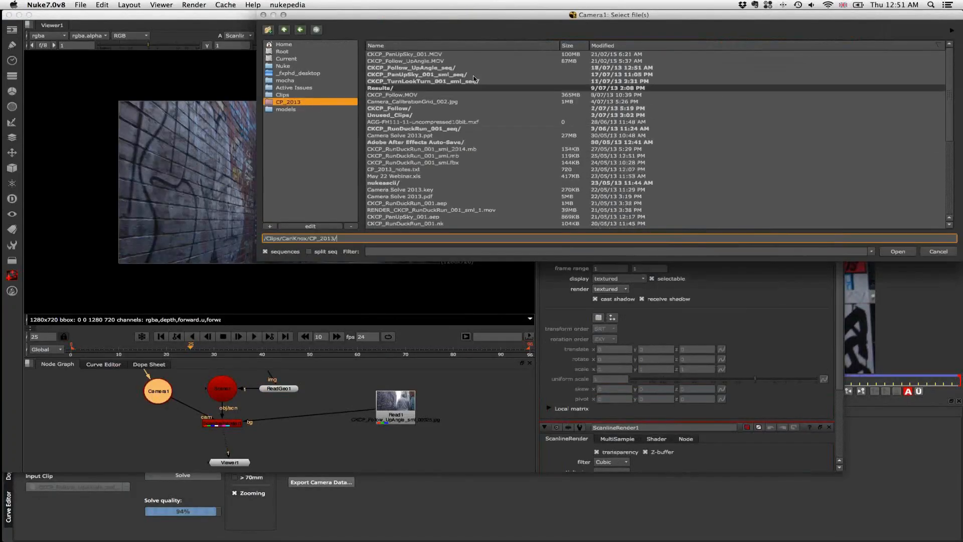
double_click(401, 68)
double_click(432, 141)
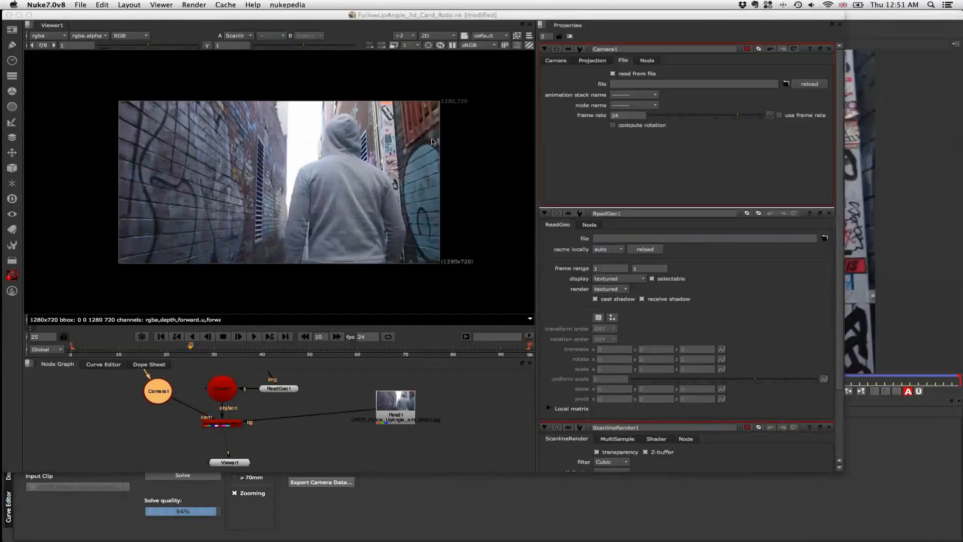
click(422, 155)
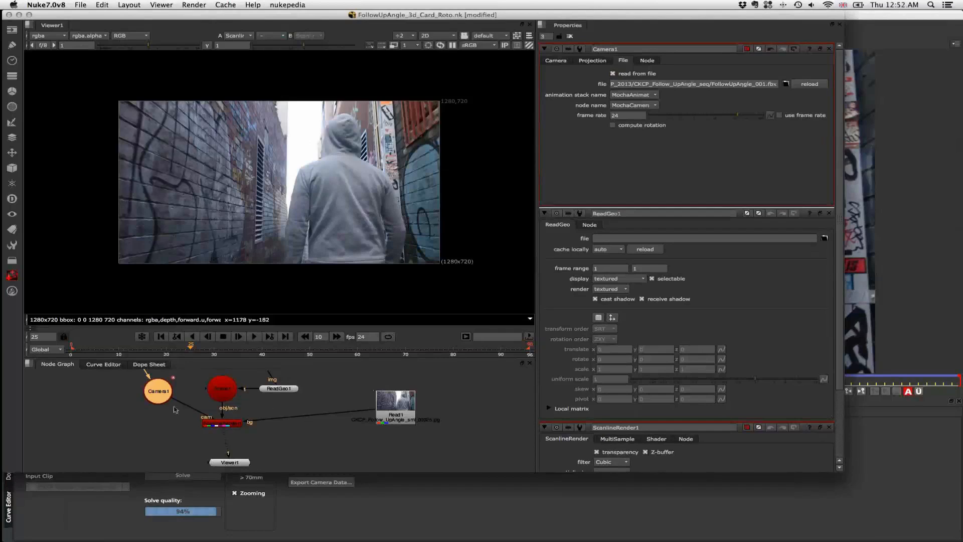
Load FollowUpAngle_001.fbx into the ReadGeo1 node and set its object type to Point Cloud.
double_click(270, 390)
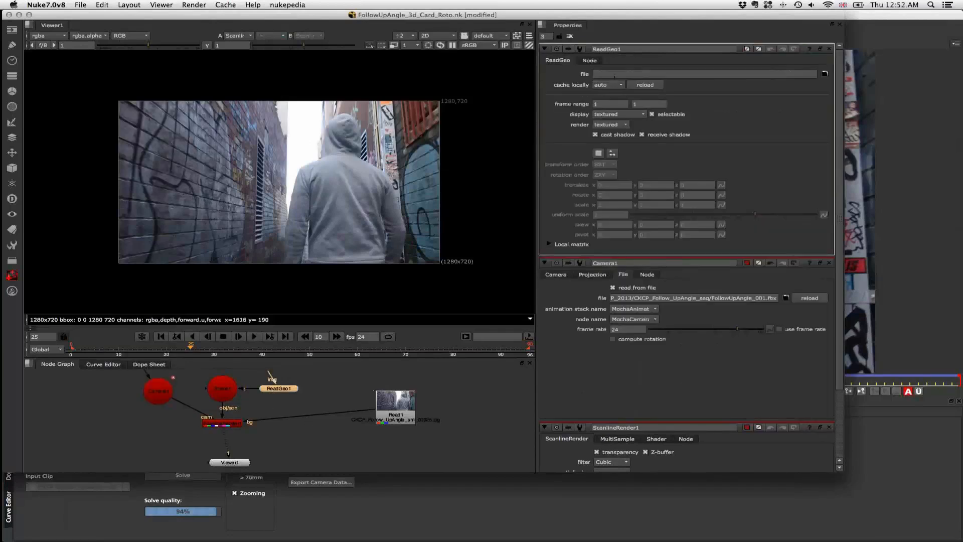
click(825, 74)
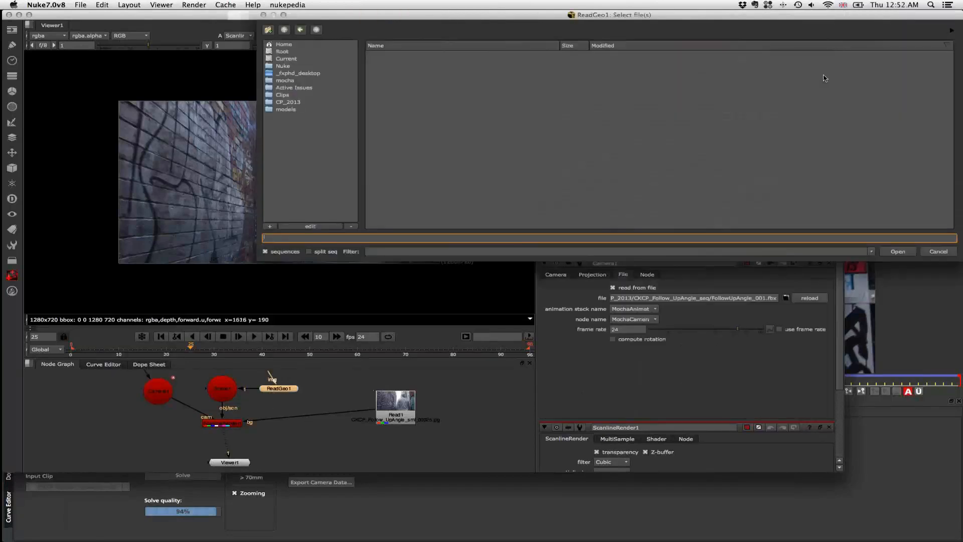
click(287, 97)
click(288, 102)
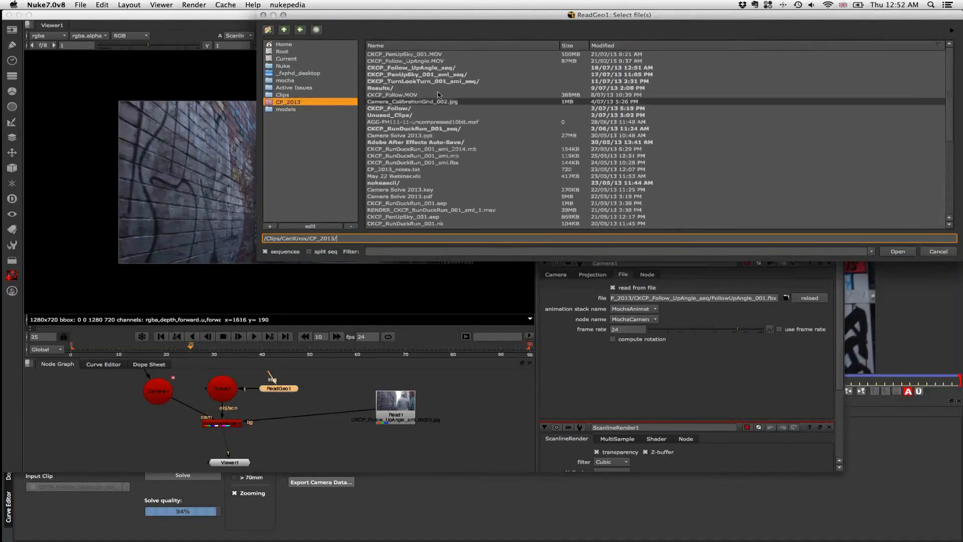
double_click(433, 68)
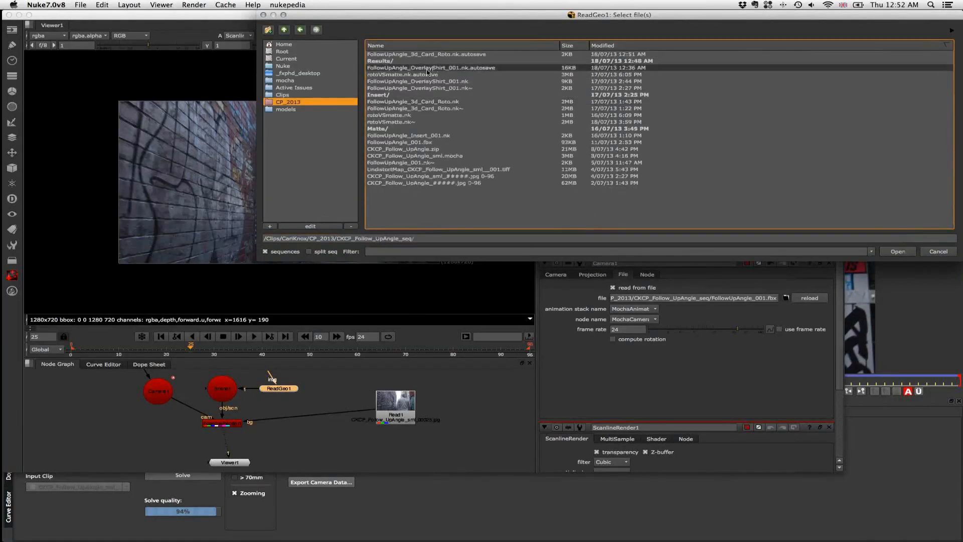
double_click(401, 142)
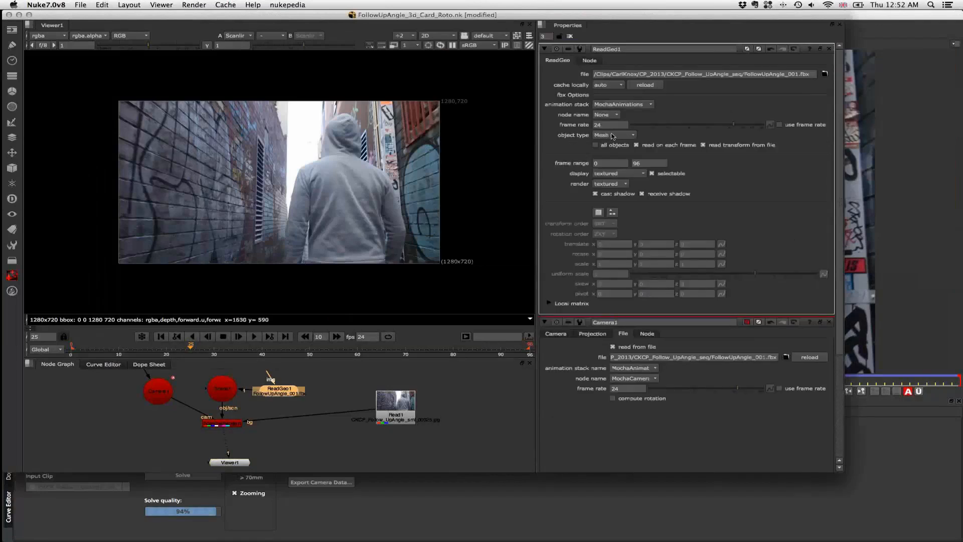
click(610, 136)
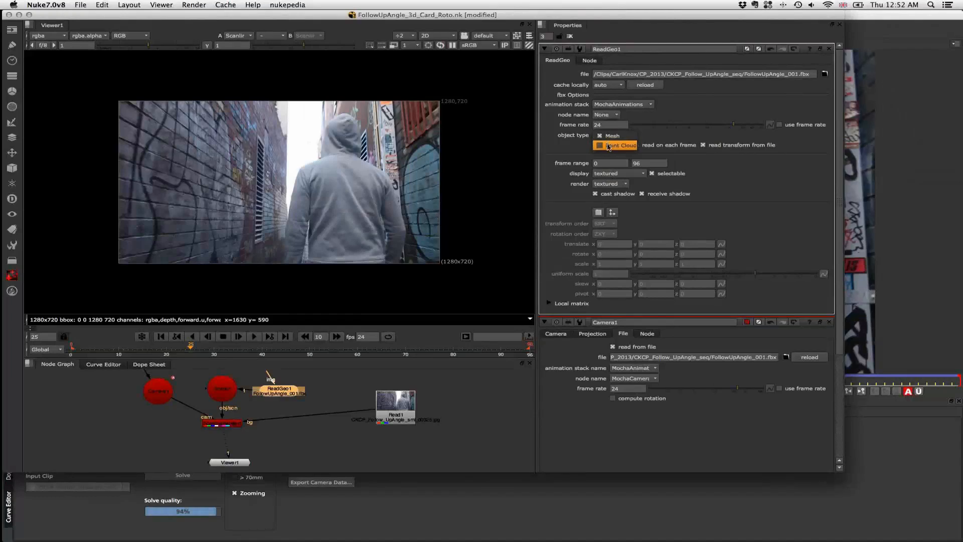
click(608, 145)
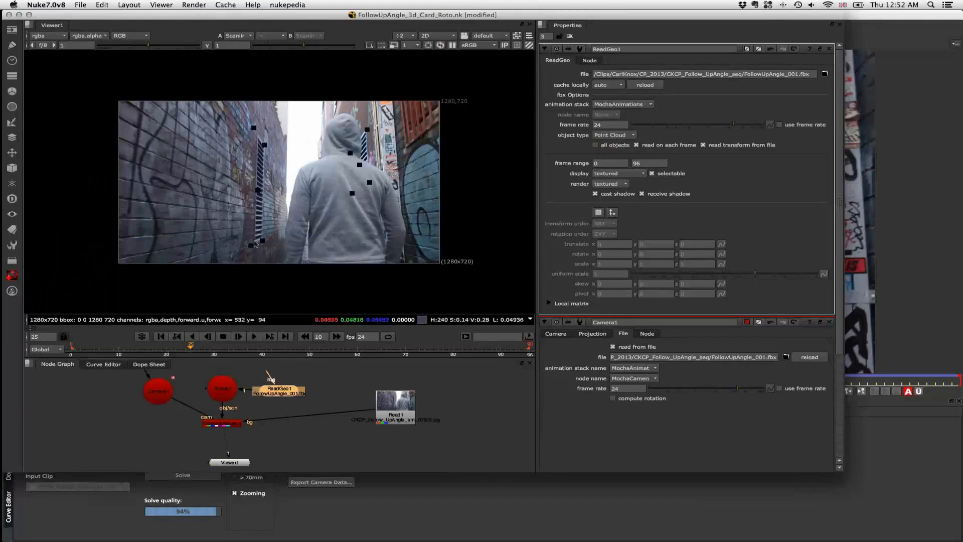
Scrub to frame 64 to check the point cloud, compare it with the Right Wall track in mocha Pro, and return to Nuke.
drag(236, 346, 362, 347)
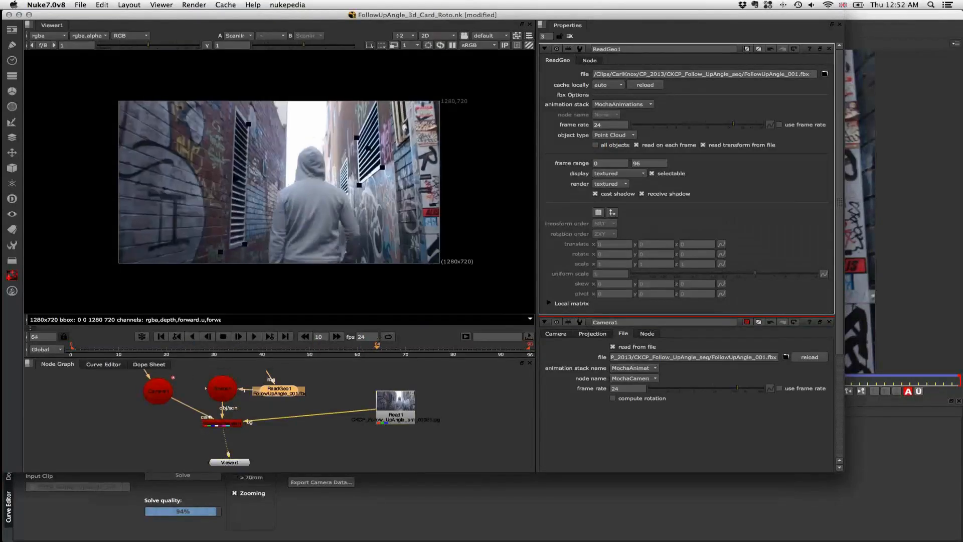
key(super+Tab)
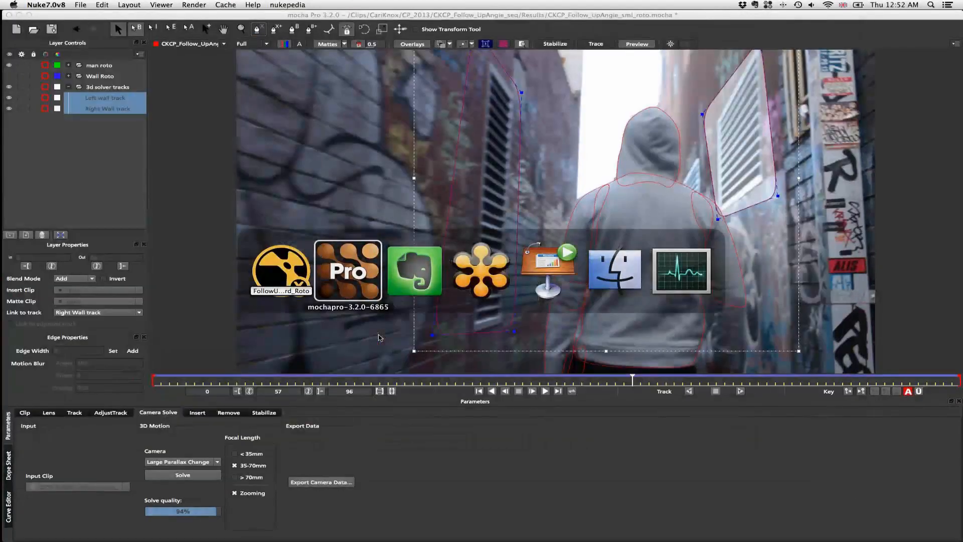
click(122, 163)
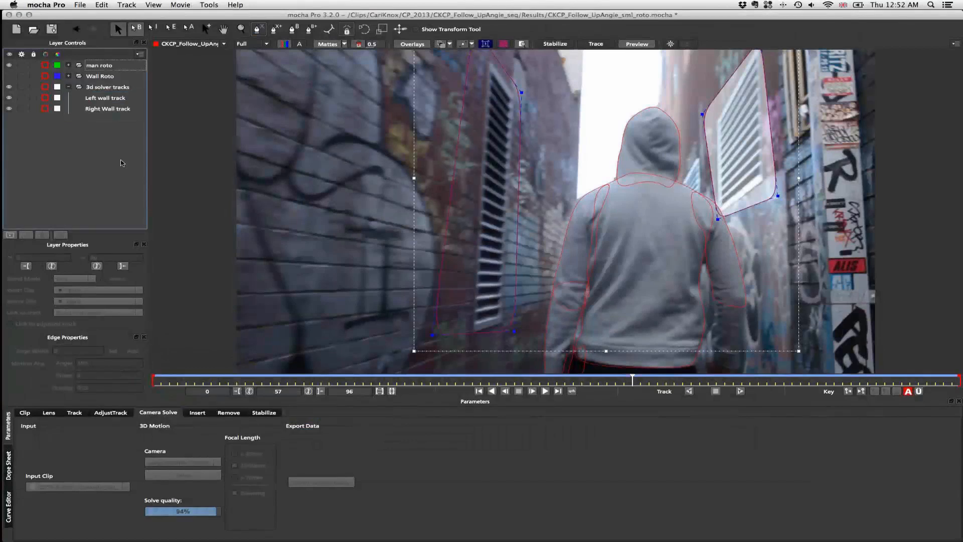
click(107, 109)
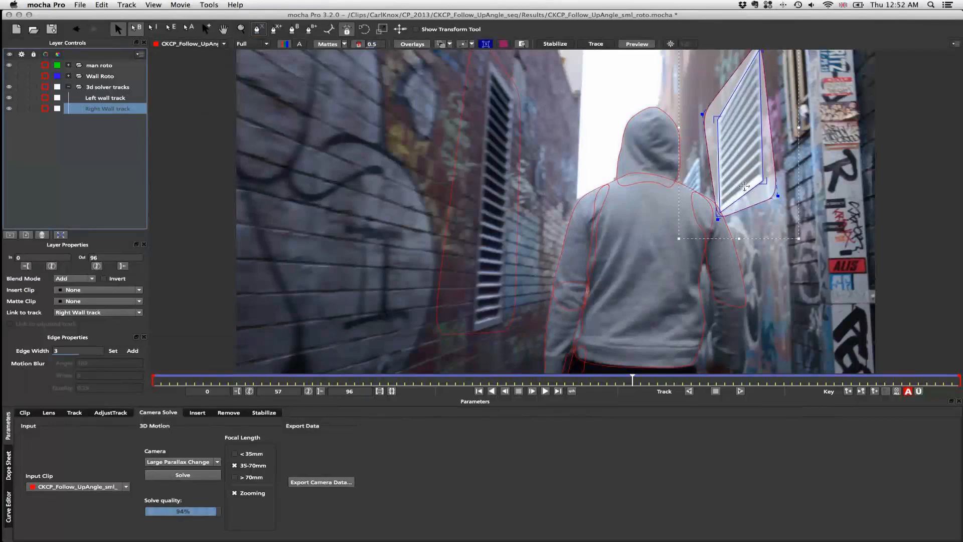
key(super+Tab)
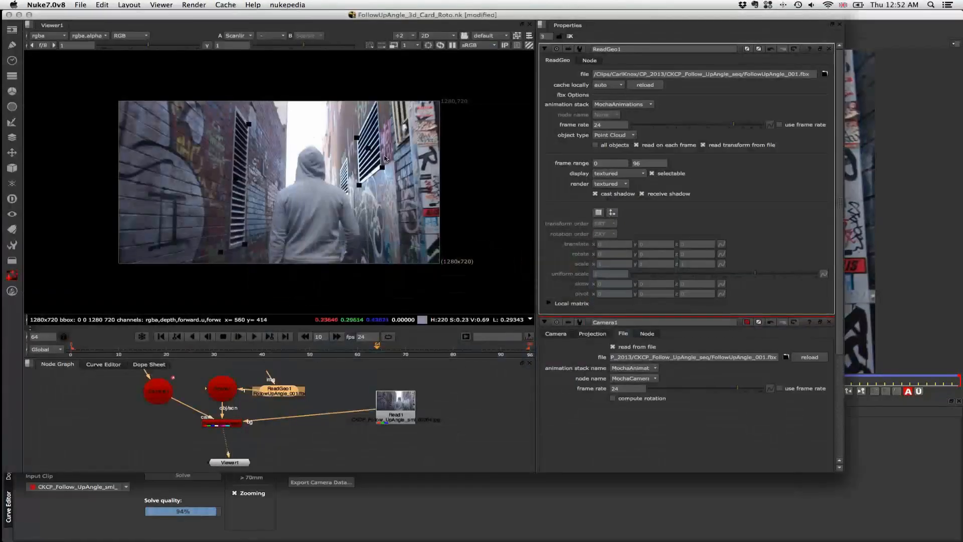
Switch the viewer to 3D and inspect the solved camera and point cloud from another angle.
key(Tab)
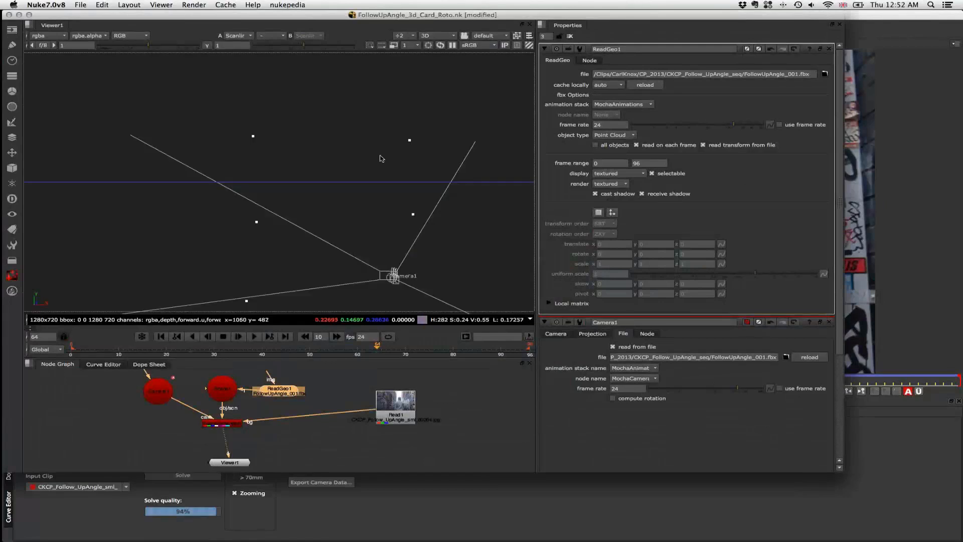
mouse_move(379, 159)
mouse_down()
mouse_move(435, 176)
mouse_move(316, 202)
mouse_move(359, 240)
mouse_move(238, 258)
mouse_move(143, 206)
mouse_move(369, 232)
mouse_move(277, 185)
mouse_up()
mouse_move(256, 416)
mouse_down()
mouse_move(253, 379)
mouse_move(252, 388)
mouse_up()
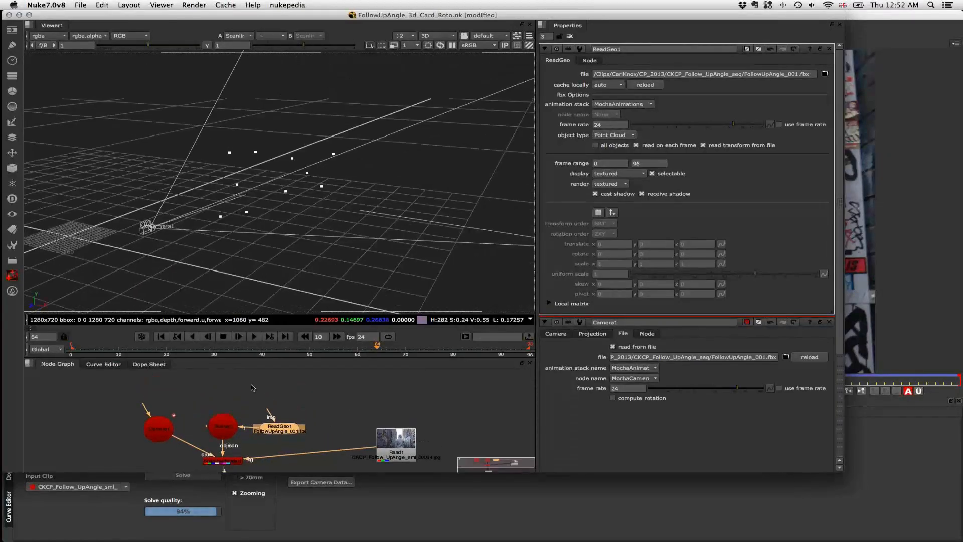
Add a Card node to the node graph and connect it to the Scene node.
key(Tab)
text(card)
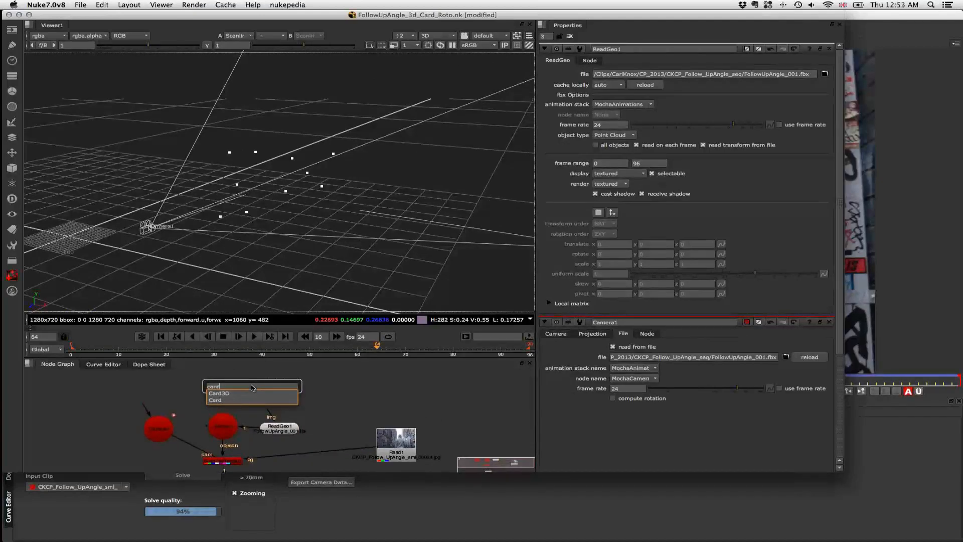
key(Down)
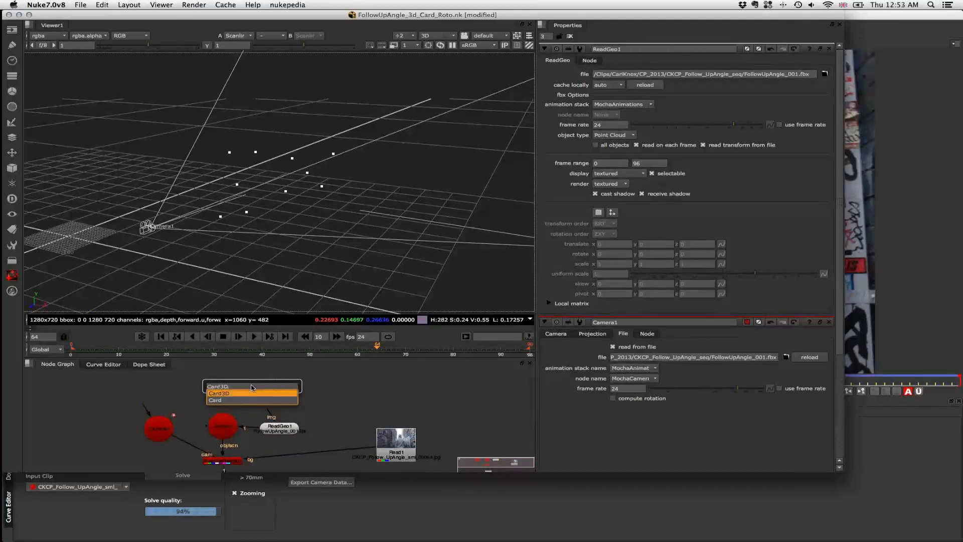
key(Down)
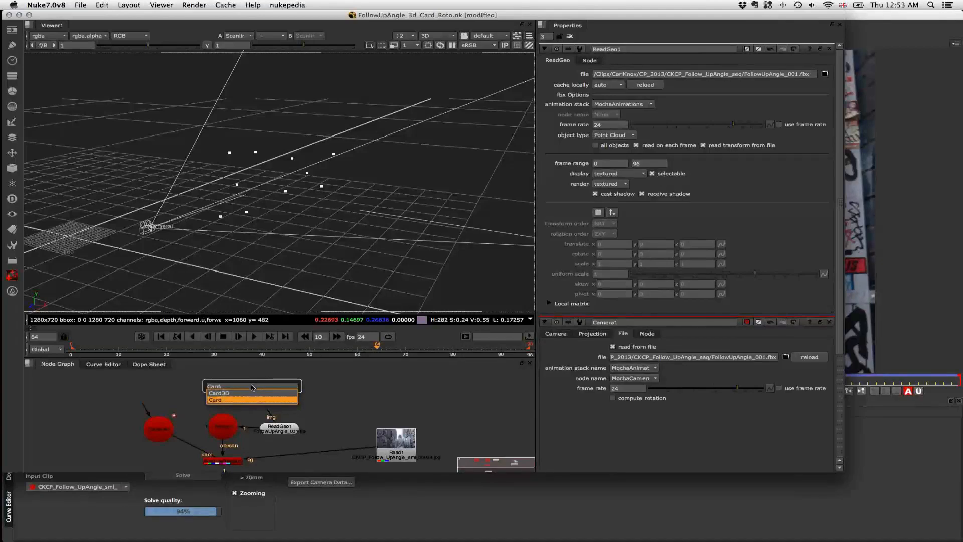
key(Return)
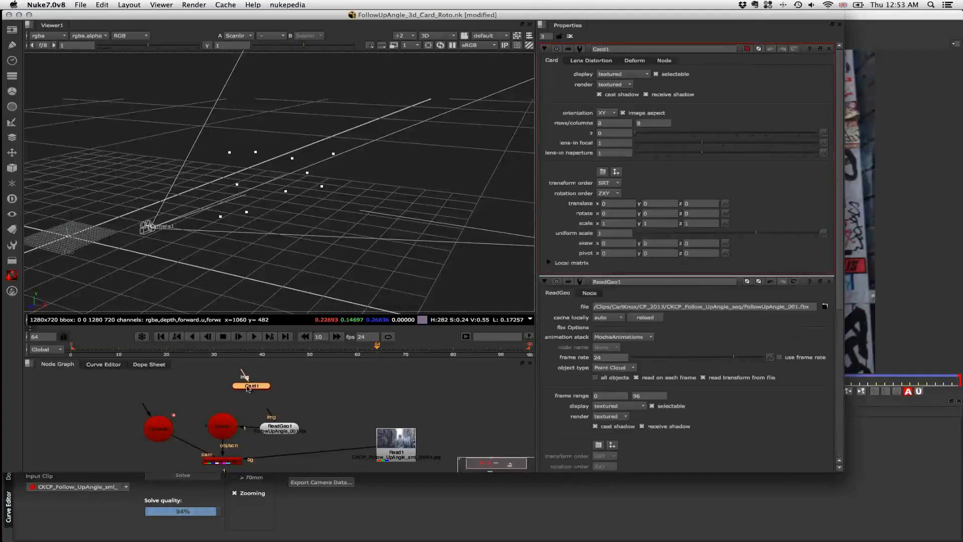
click(226, 387)
drag(228, 390, 221, 395)
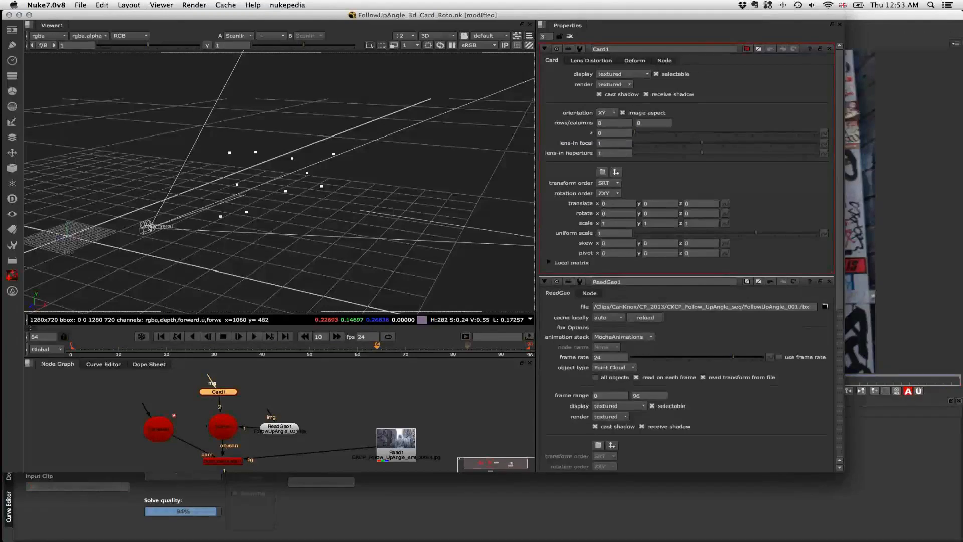
Scale Card1 to 1500 in x and 3000 in y.
click(615, 223)
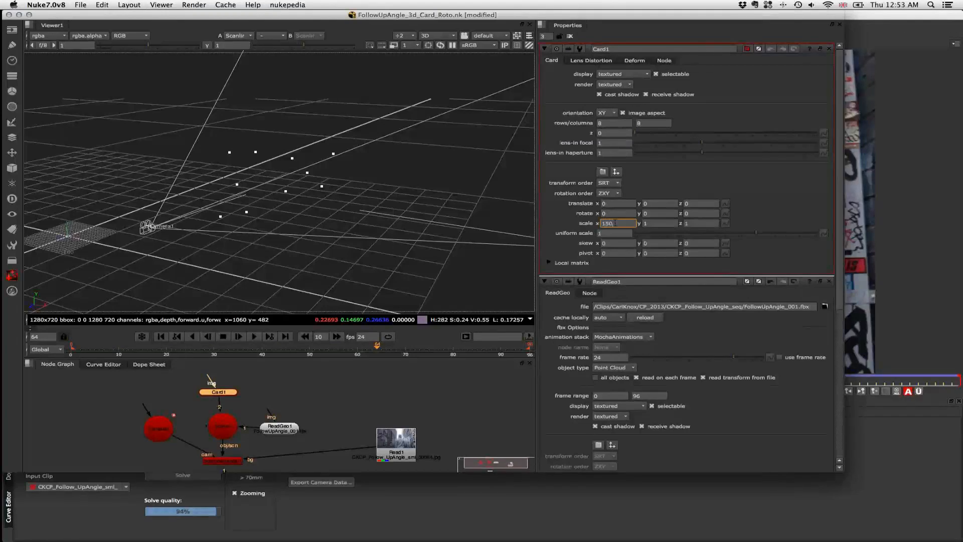
text(500)
key(Tab)
text(3000)
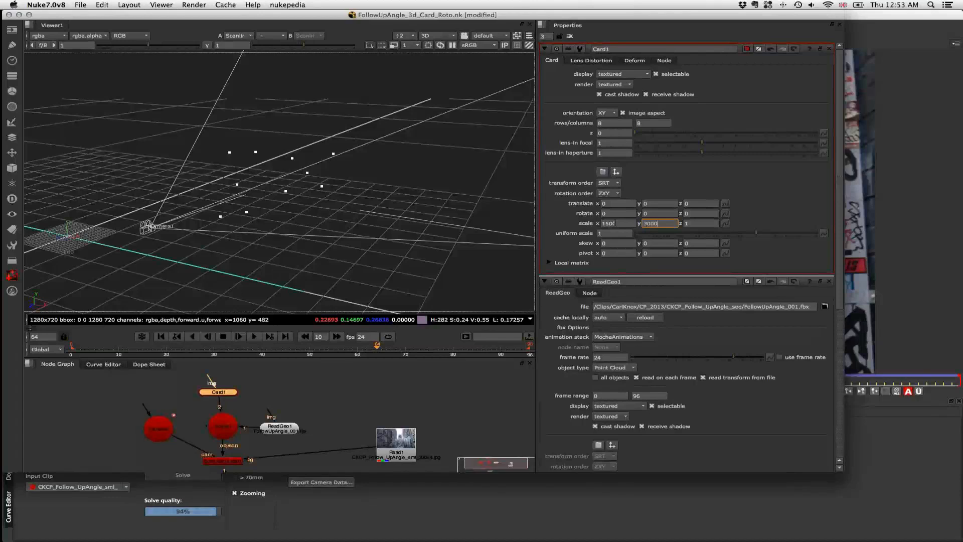
key(Return)
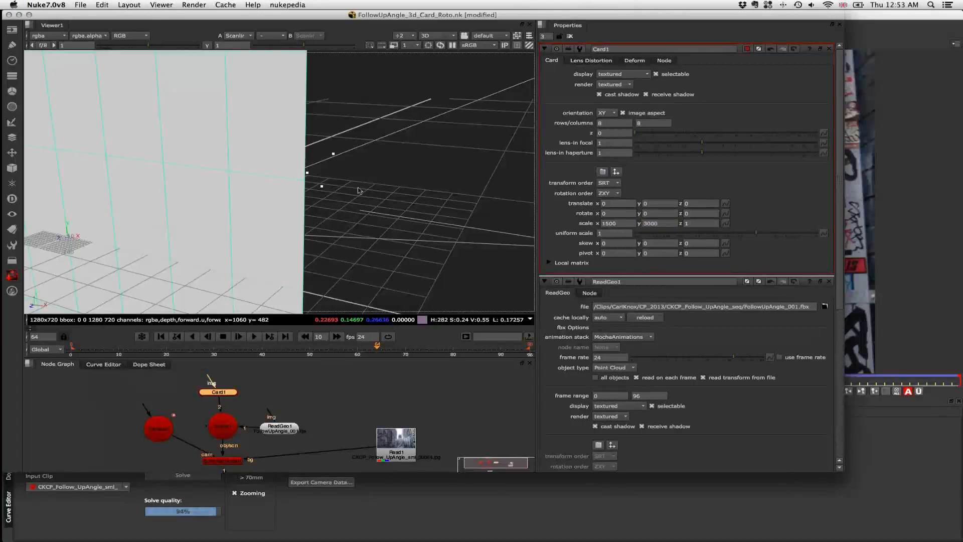
Go to frame 0 and move Card1 back along the z axis beyond the point cloud, to about -1574.
key(f)
drag(282, 183, 428, 209)
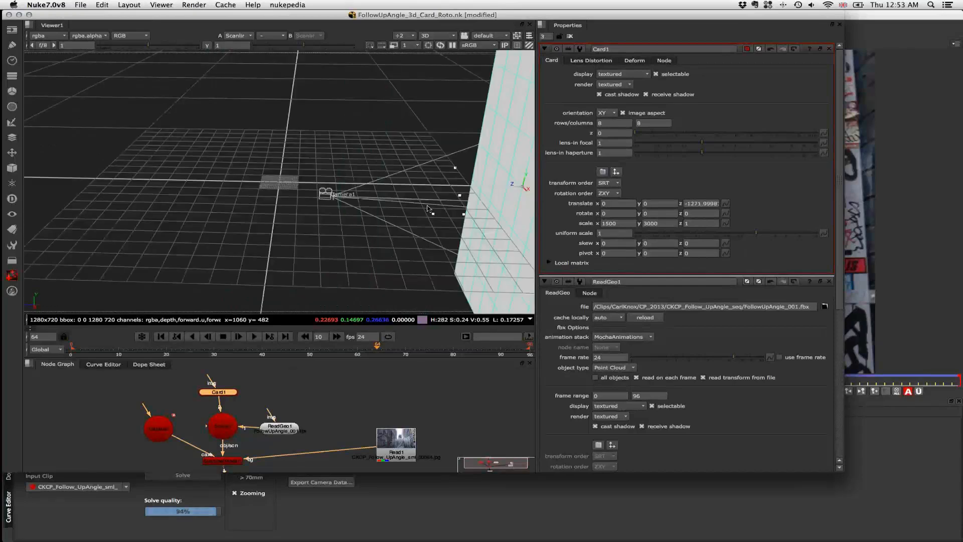
click(160, 337)
drag(271, 184, 351, 184)
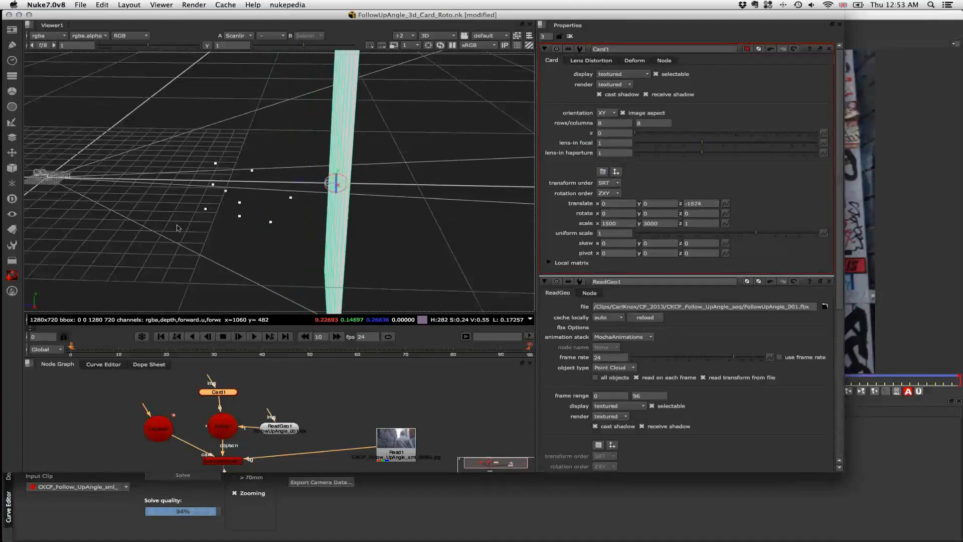
scroll(176, 227, up, 2)
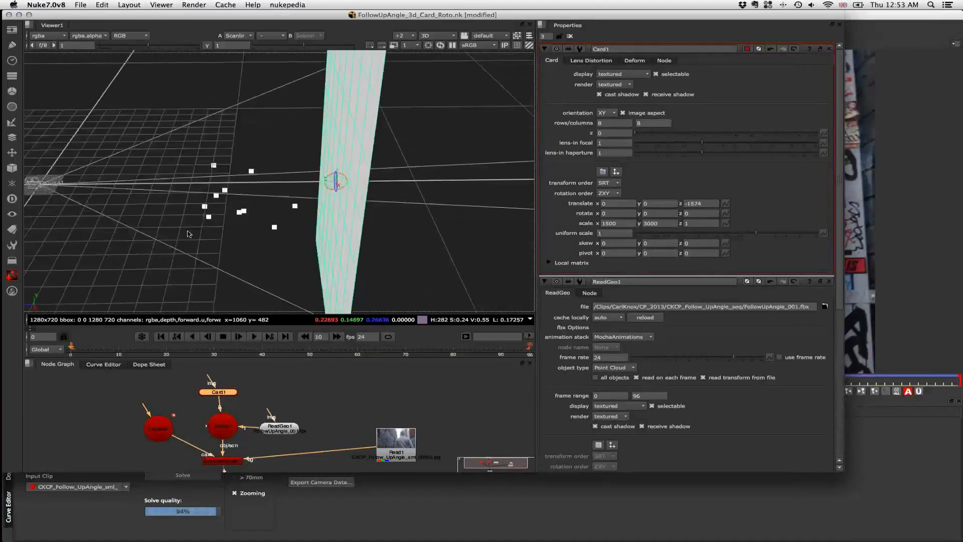
drag(189, 234, 301, 176)
Switch the viewer to 2D and push Card1 deeper down the alley by setting its z translation to -3974.
key(Tab)
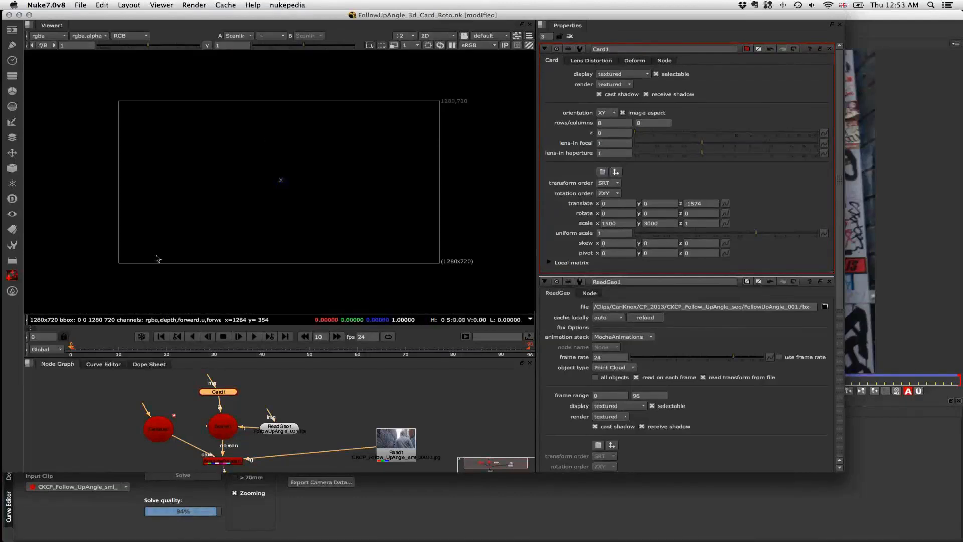
click(660, 223)
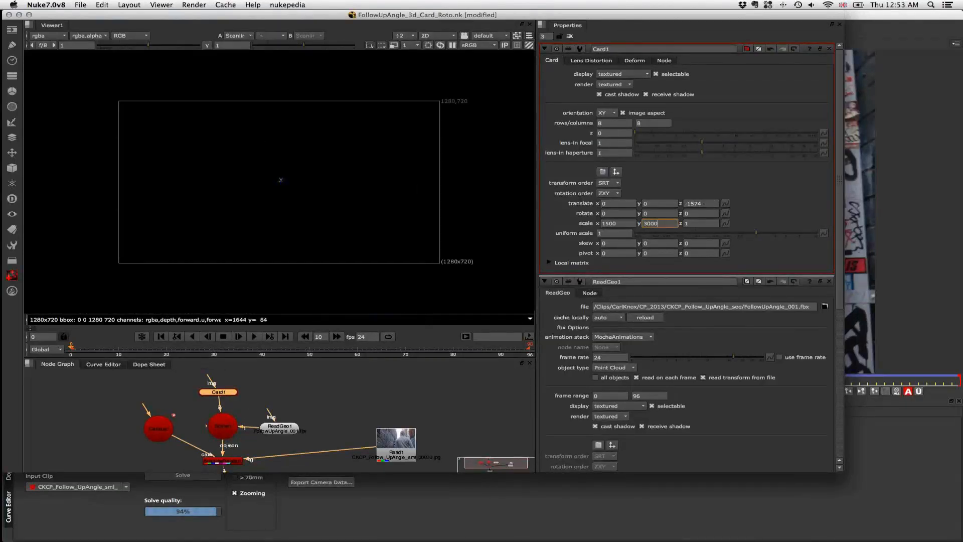
click(689, 203)
key(Delete)
key(Delete)
text(30)
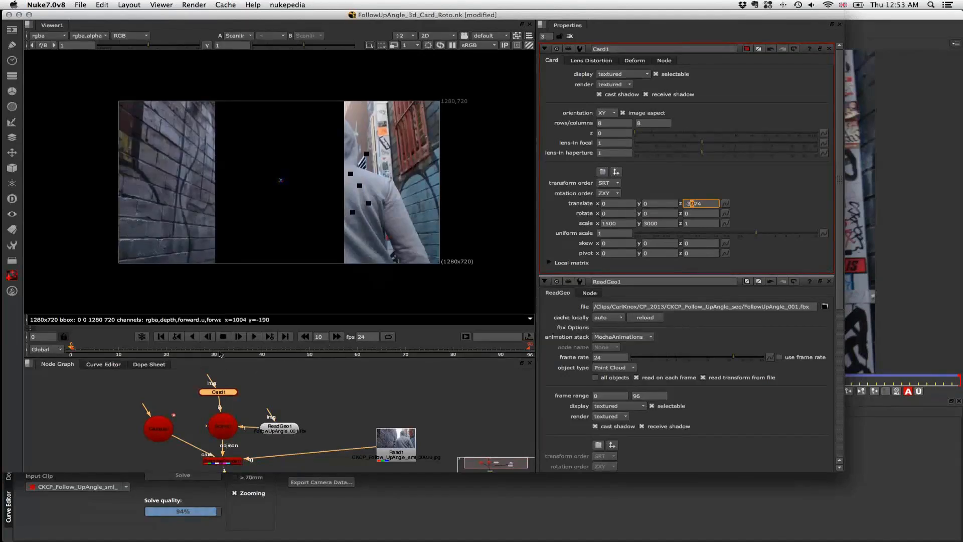
Scrub to frame 75 and back to frame 1 to check how the card follows the alley footage.
click(337, 346)
drag(360, 345, 429, 347)
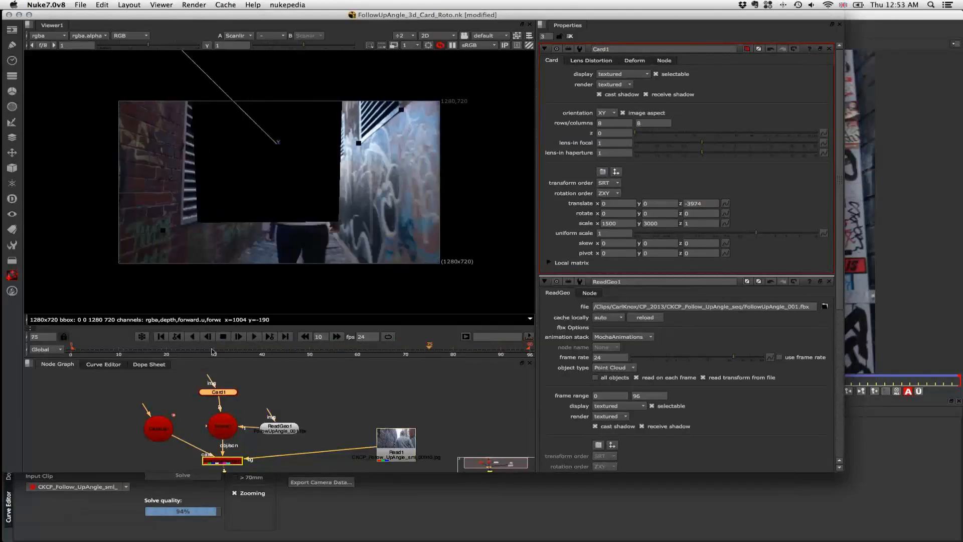
click(84, 350)
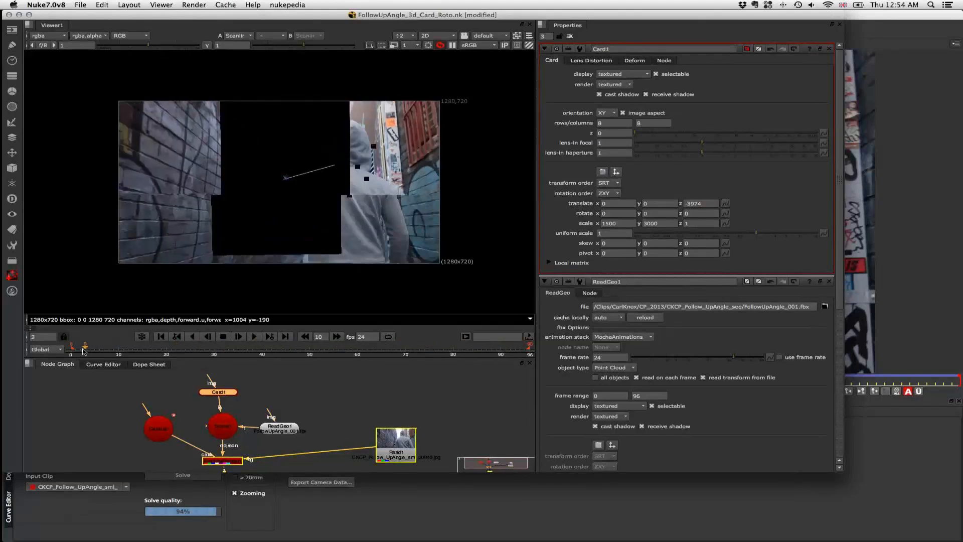
drag(84, 350, 74, 349)
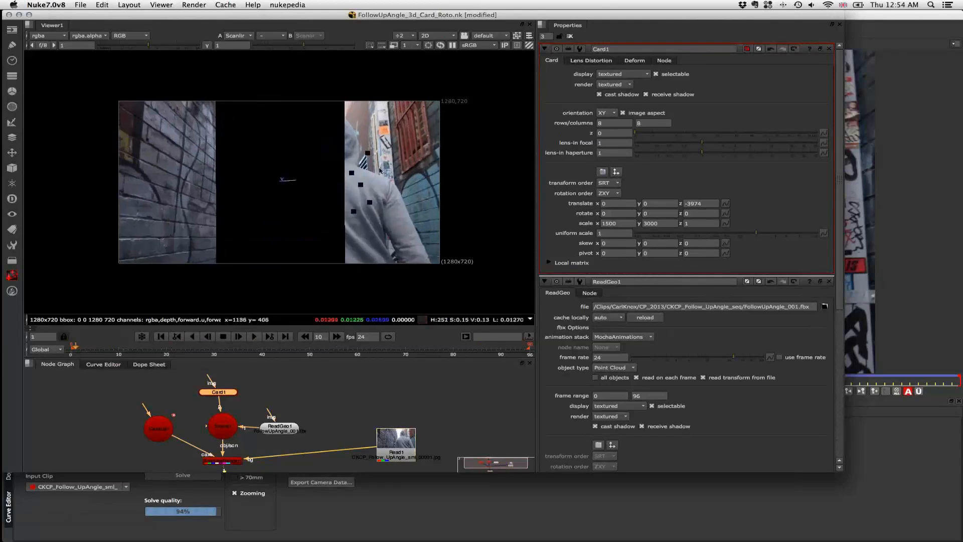
click(698, 204)
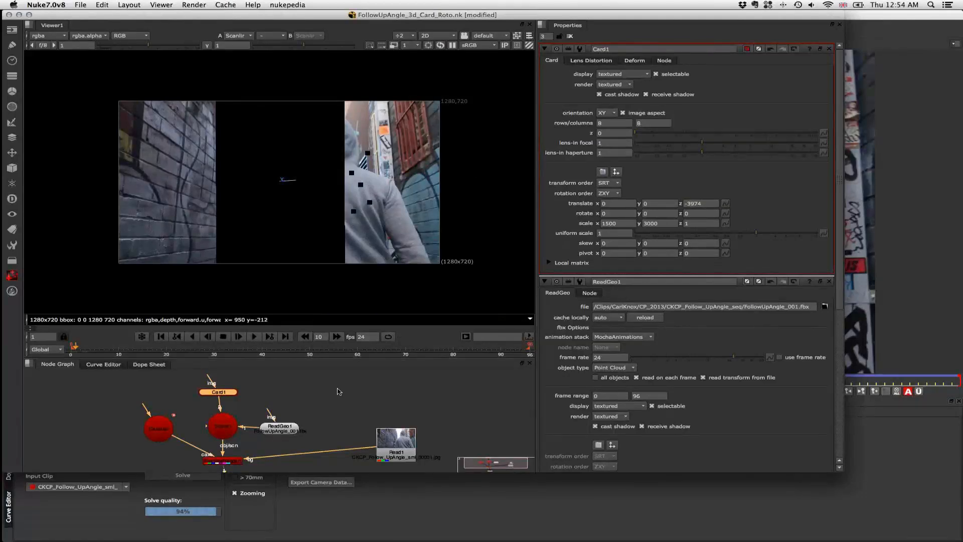
Switch to mocha Pro, hide and collapse the 3d solver tracks group, expand the man roto group and select its torso layer.
key(f)
drag(380, 421, 371, 431)
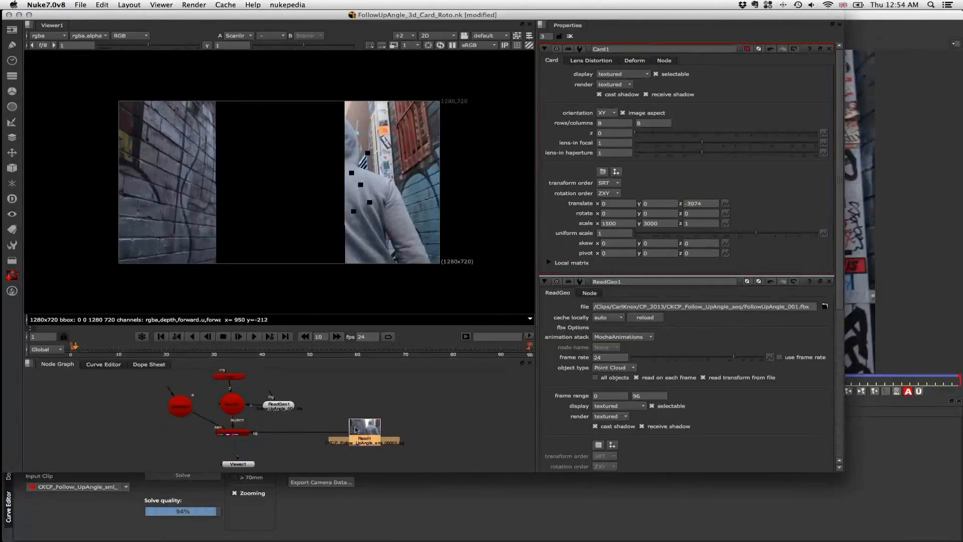
key(super+Tab)
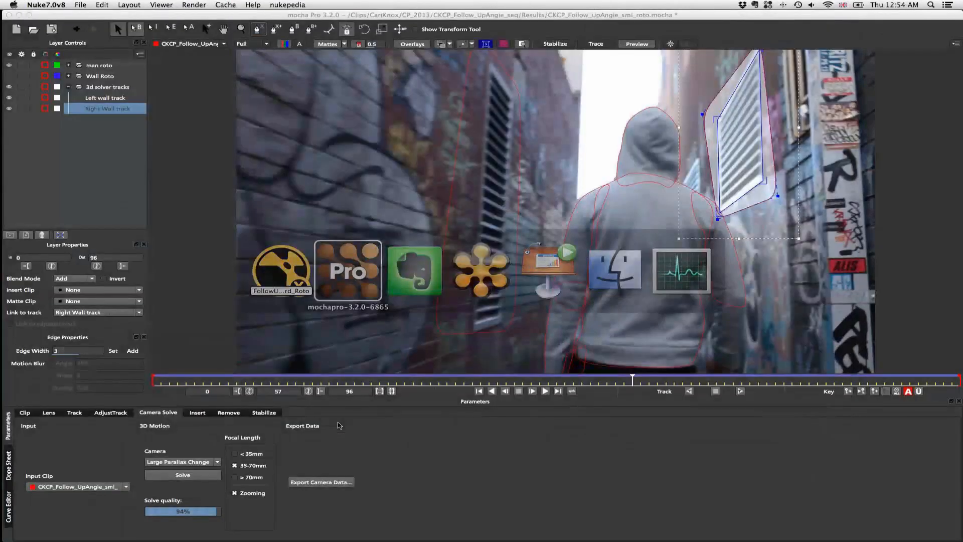
click(96, 68)
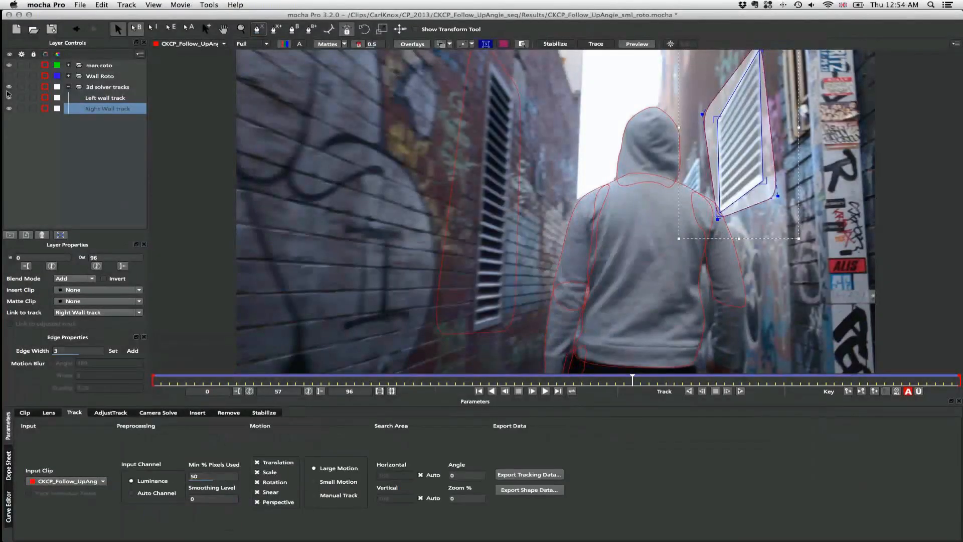
click(8, 88)
click(96, 87)
click(68, 65)
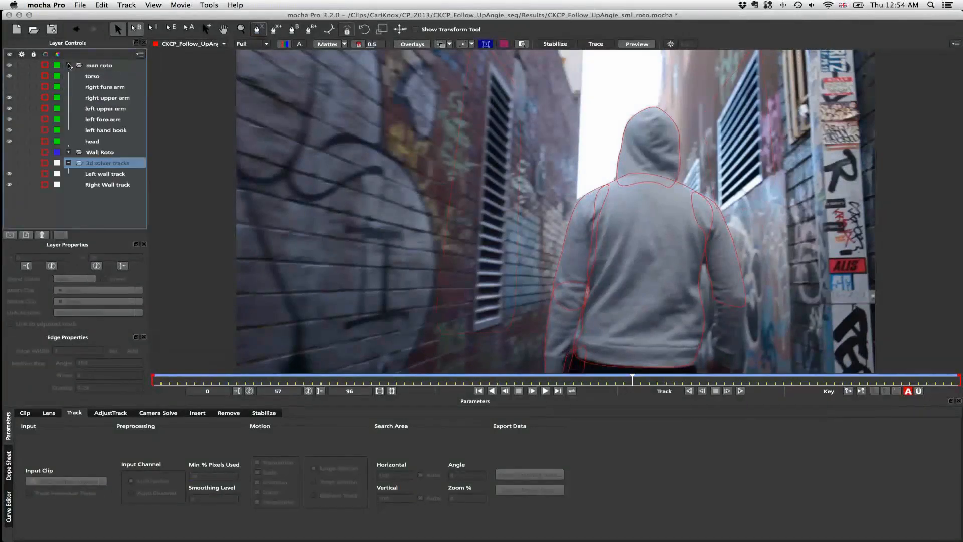
click(93, 78)
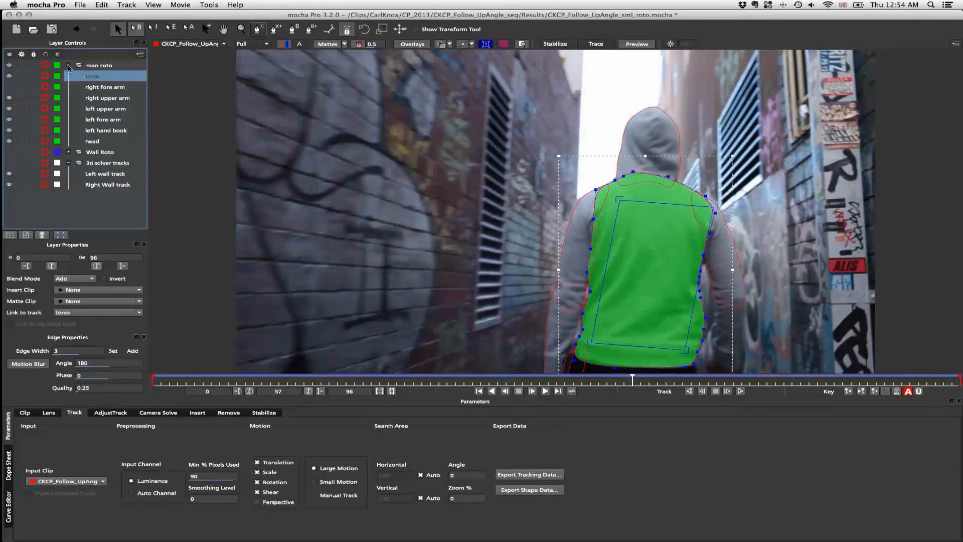
click(69, 163)
Copy the shape data of all visible layers to the clipboard in Nuke v6.2 Roto (*.nk) format.
click(529, 489)
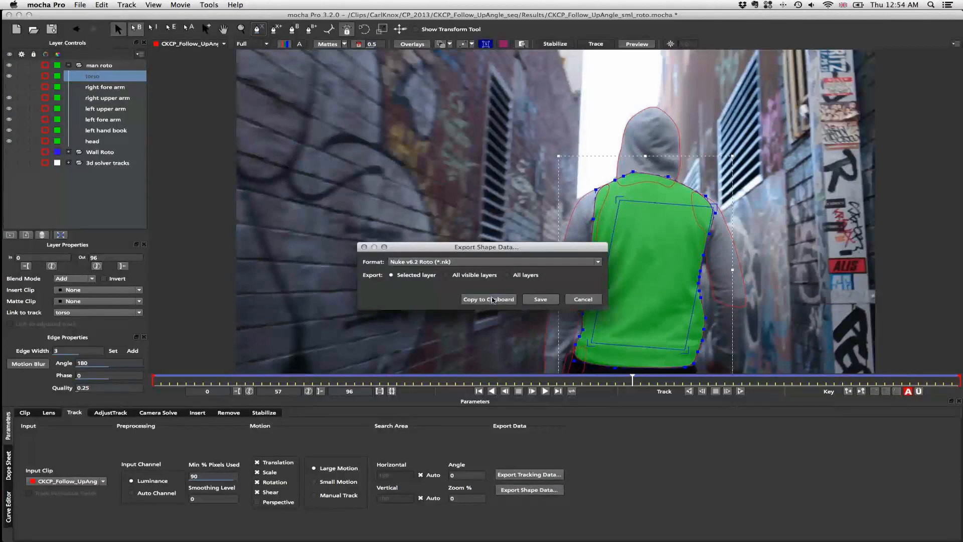
click(491, 299)
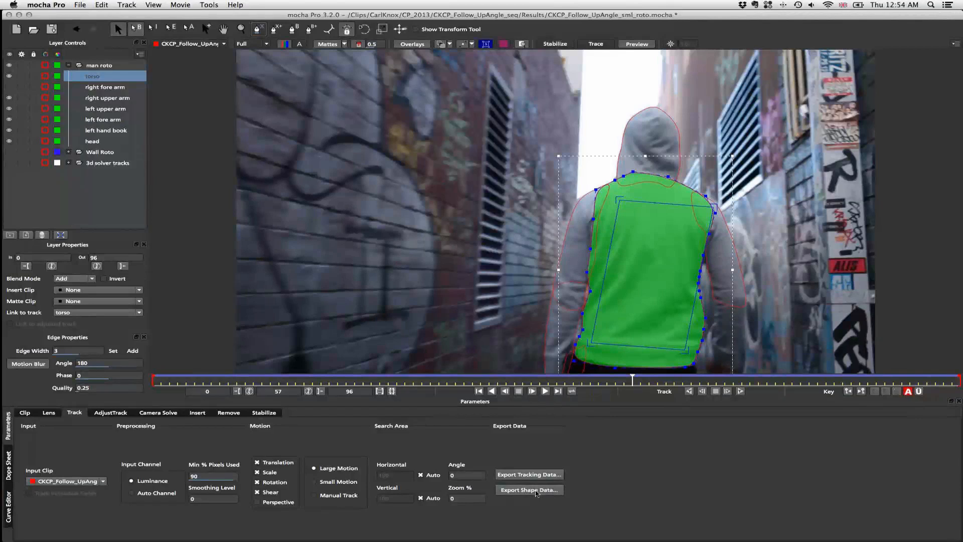
click(529, 490)
click(482, 276)
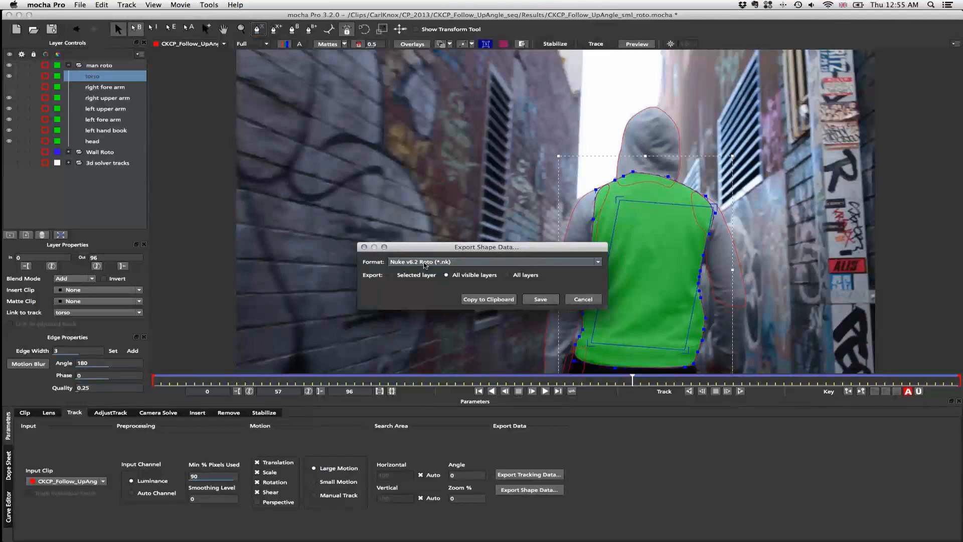
click(424, 263)
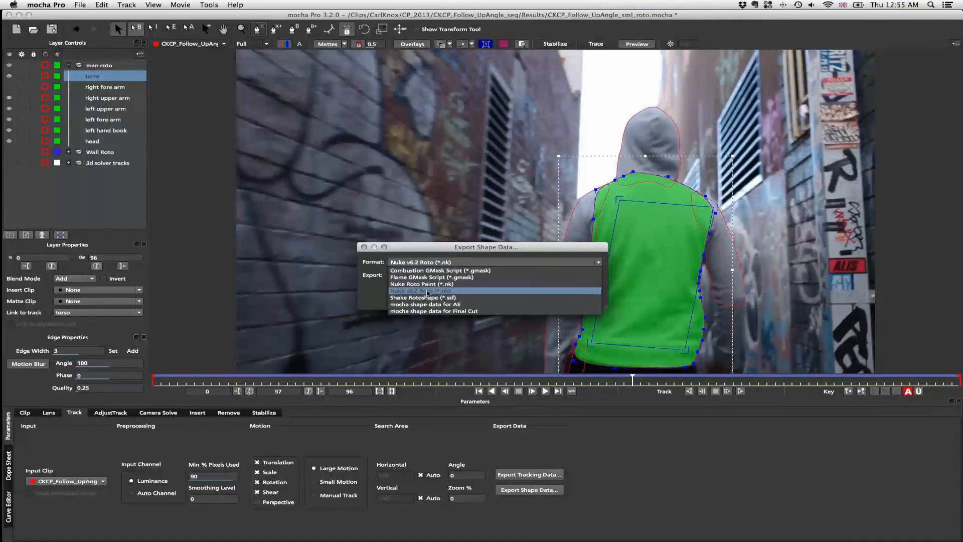
click(427, 292)
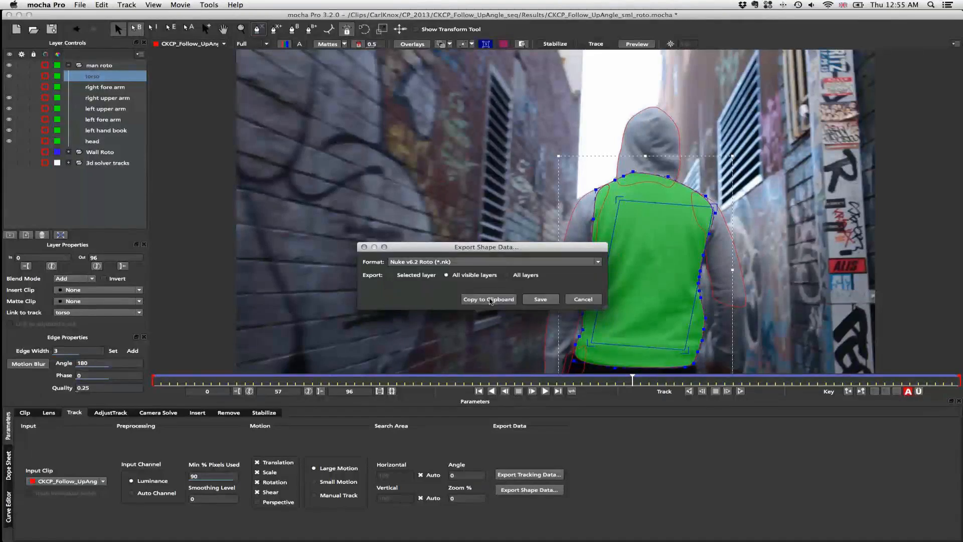
click(490, 300)
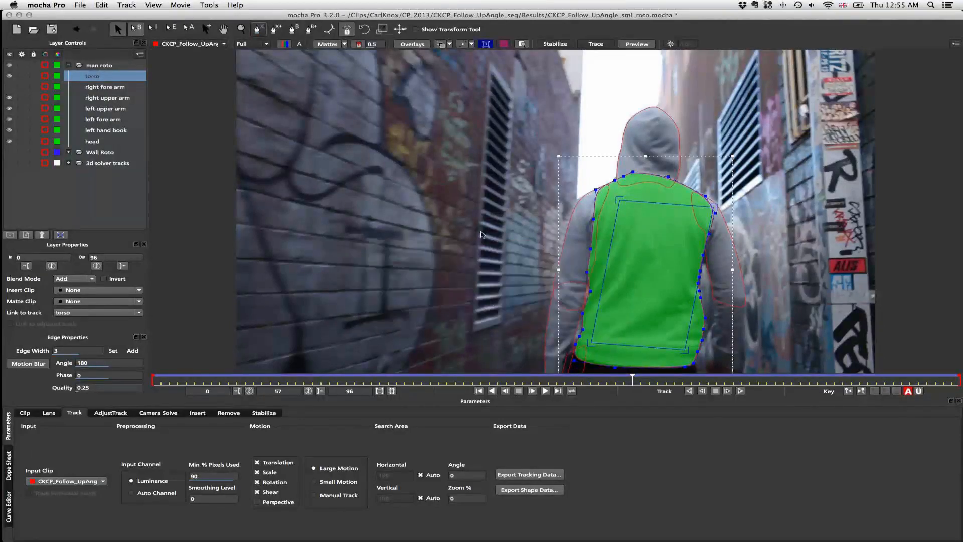
Return to Nuke, insert the exported mocha roto between Read1 and the renderer's background input, and open its properties.
key(super+Tab)
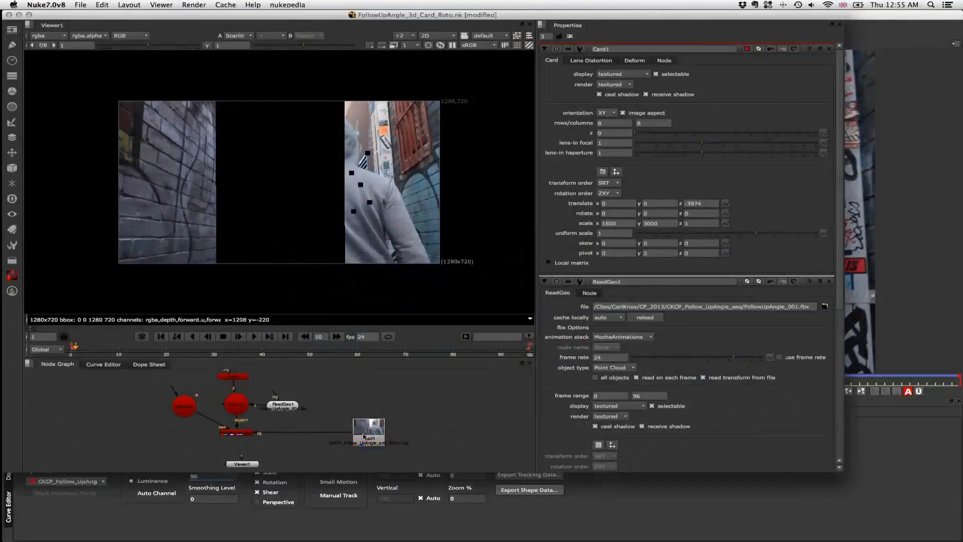
drag(365, 434, 365, 411)
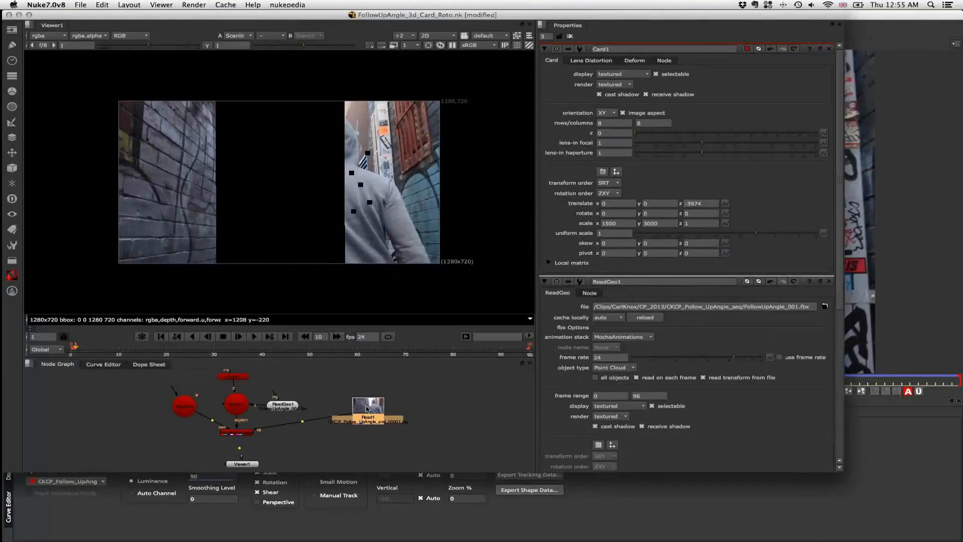
key(o)
drag(367, 432, 367, 436)
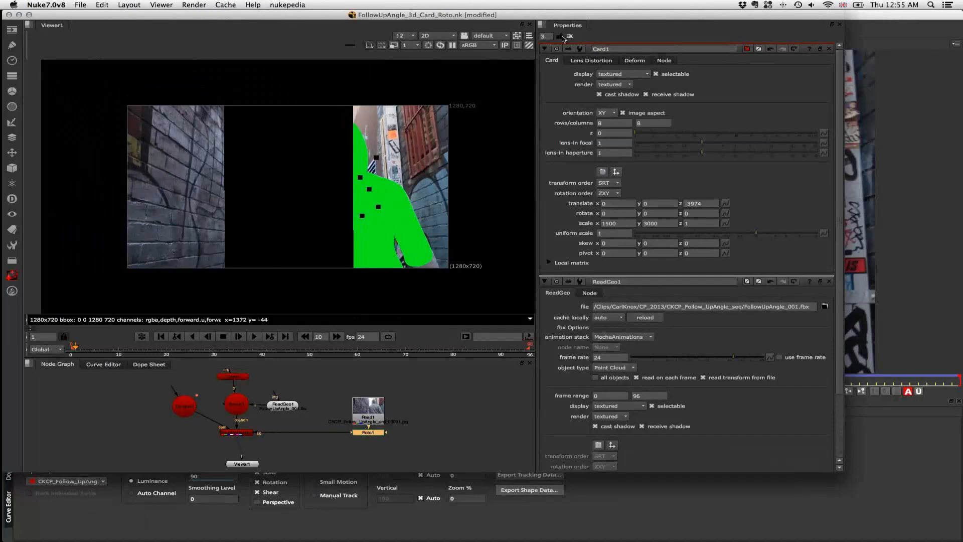
key(Return)
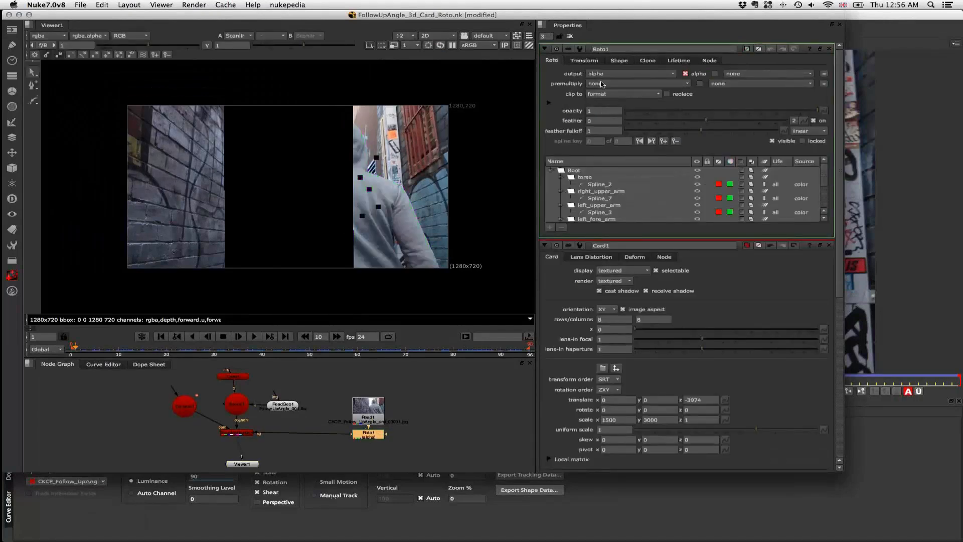
Set the Roto1 node to premultiply rgba to isolate the man from the alley.
click(602, 84)
click(603, 113)
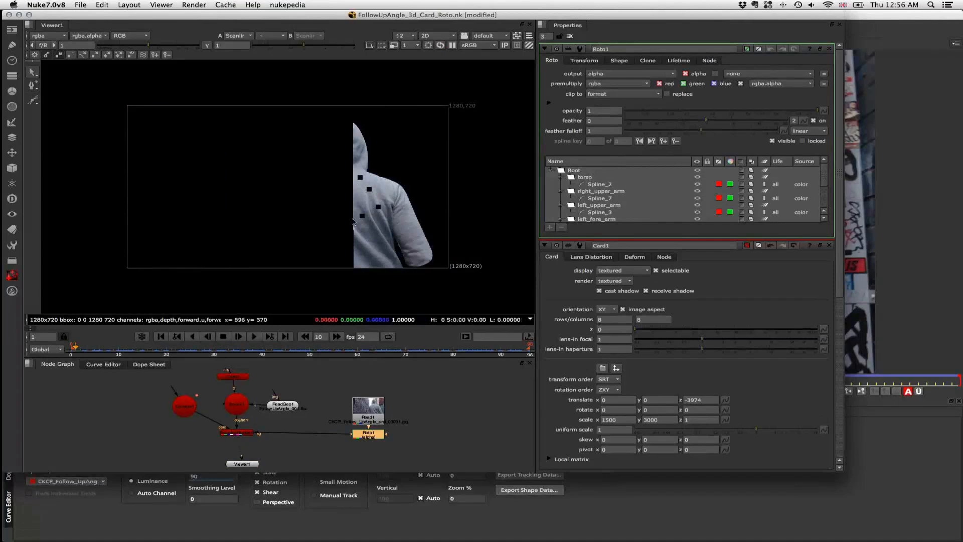
scroll(350, 300, down, 2)
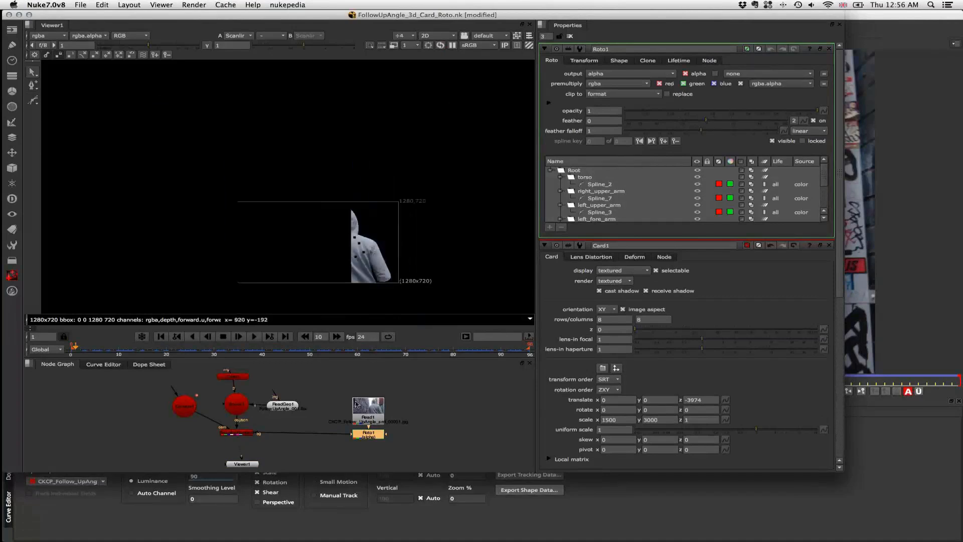
Reconnect the ScanlineRender1 background input from Roto1 to Read1, and move Roto1 slightly away below Read1.
drag(351, 432, 357, 418)
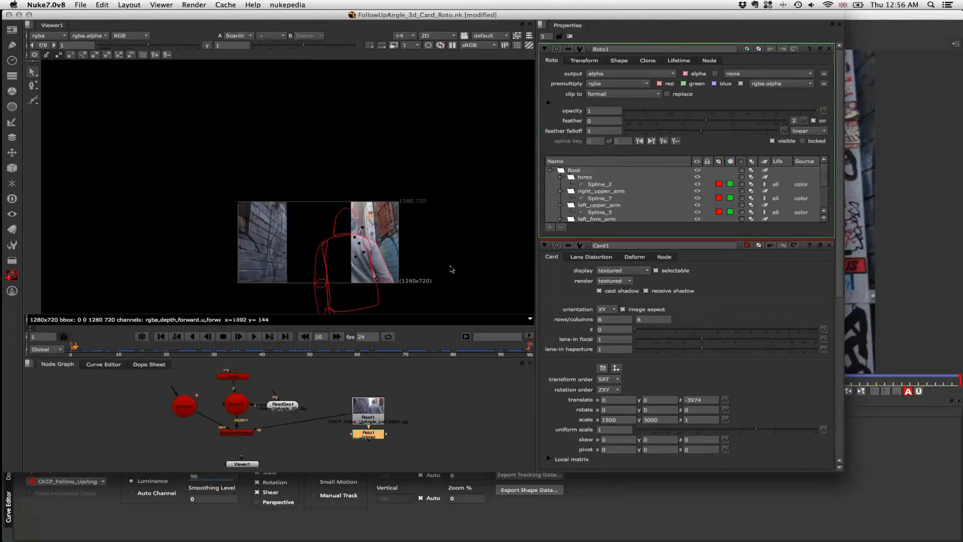
scroll(452, 269, up, 2)
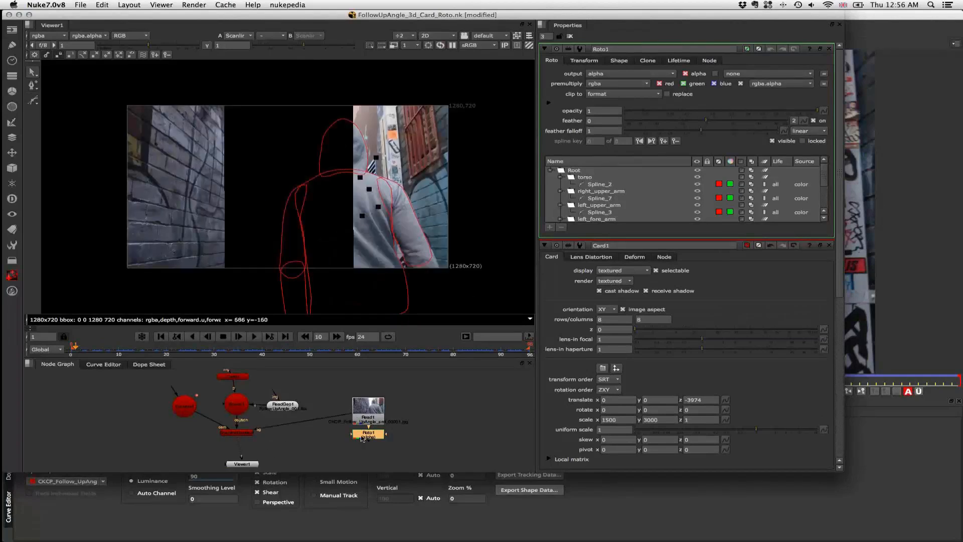
drag(366, 436, 367, 440)
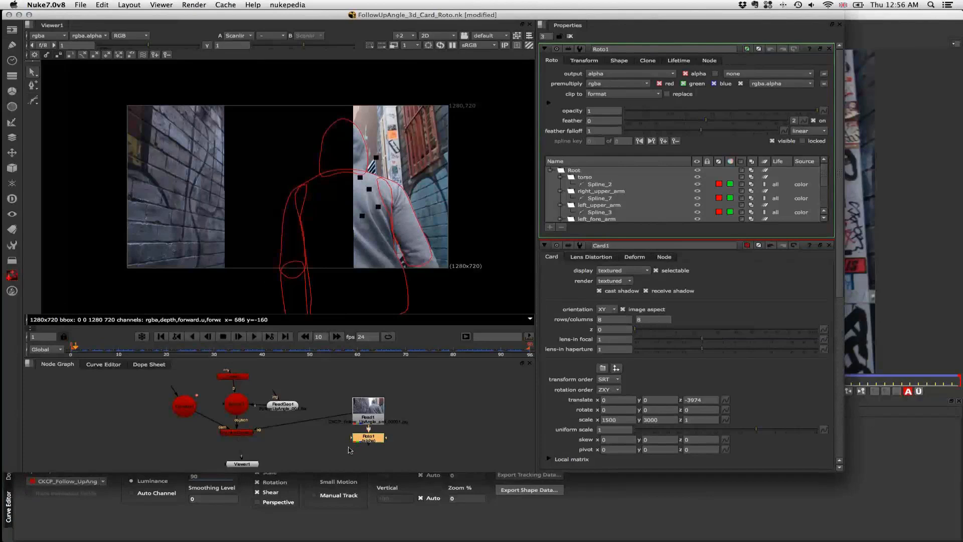
Add a Merge node set to over after ScanlineRender1, with the render as B and Roto1 as A.
click(245, 435)
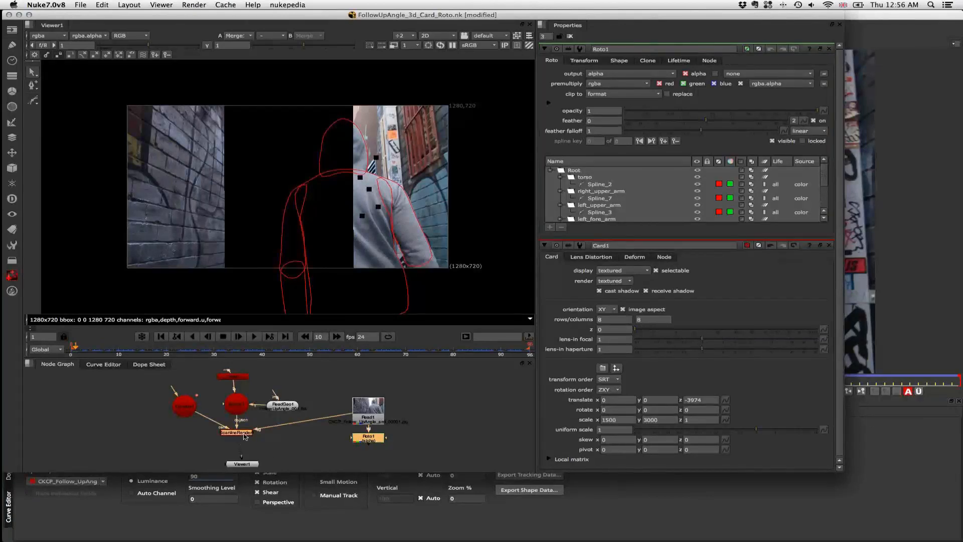
key(m)
scroll(326, 441, up, 2)
scroll(326, 441, up, 2)
drag(421, 457, 298, 440)
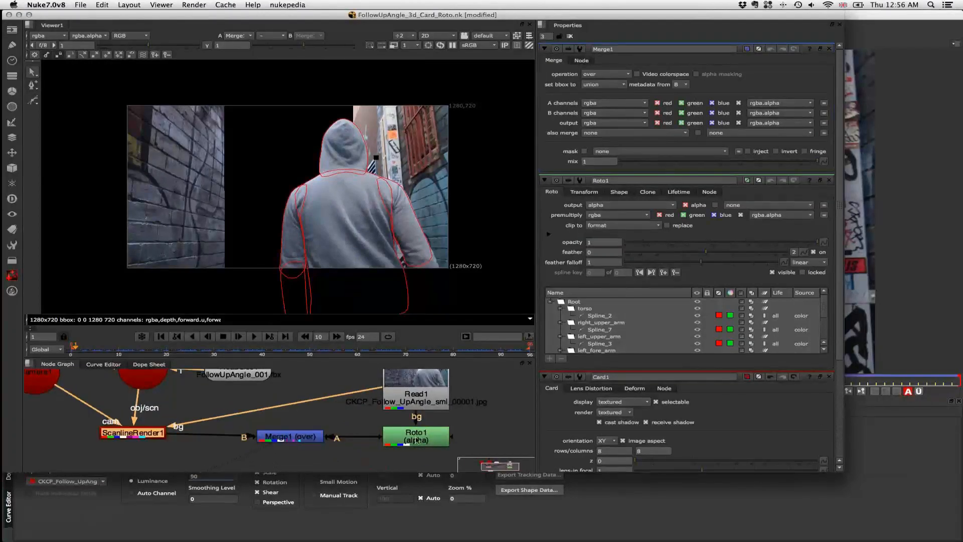
Reopen the Roto1 properties and insert a Premult node between Roto1 and the Merge1 A input.
drag(415, 440, 402, 440)
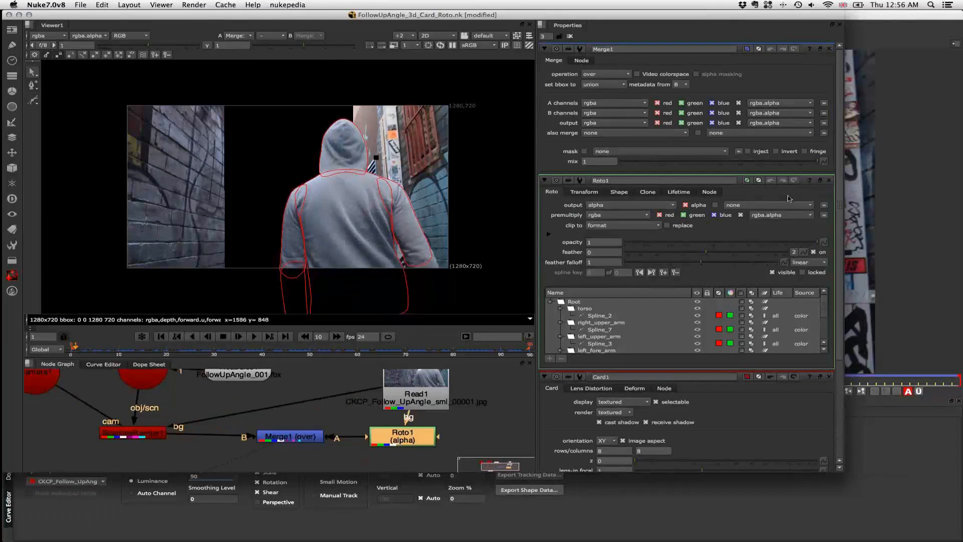
click(829, 181)
drag(397, 441, 416, 440)
double_click(416, 439)
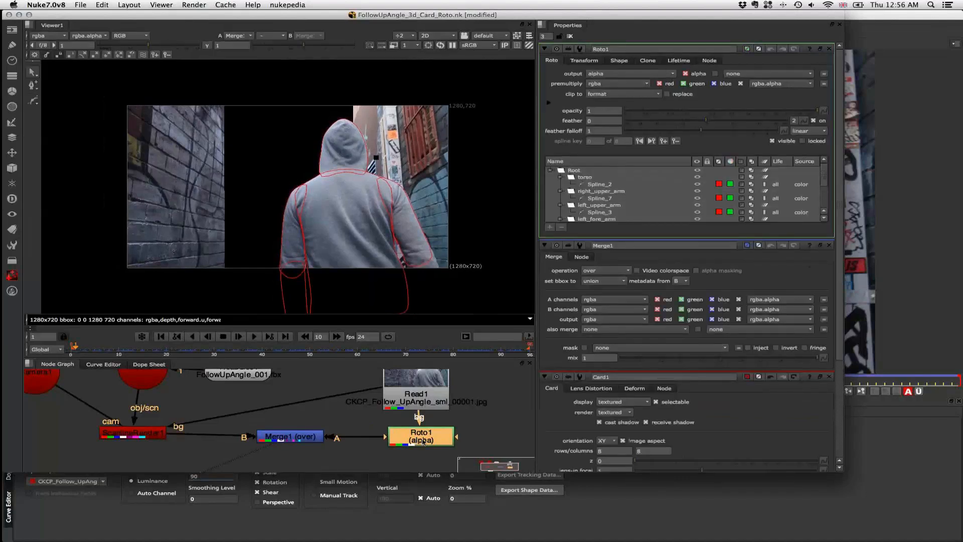
key(Tab)
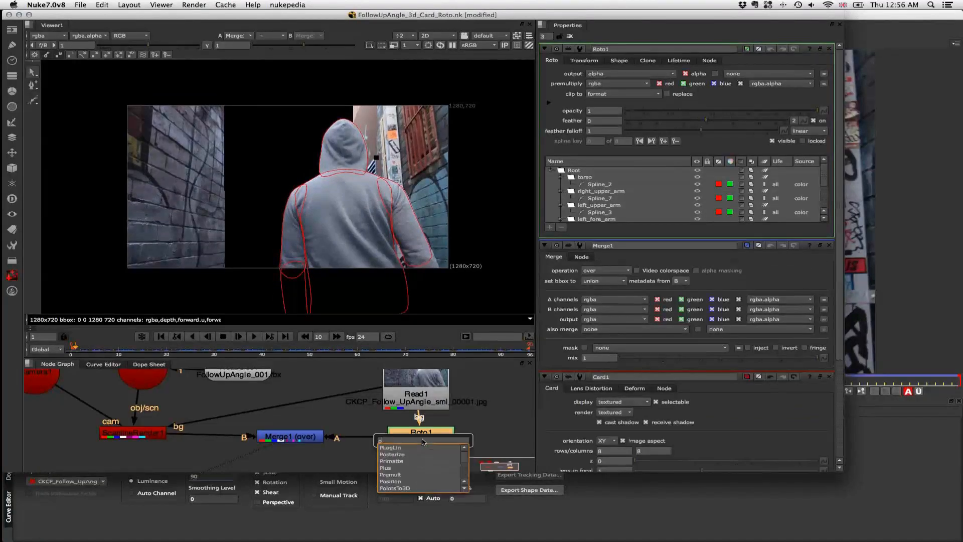
key(Escape)
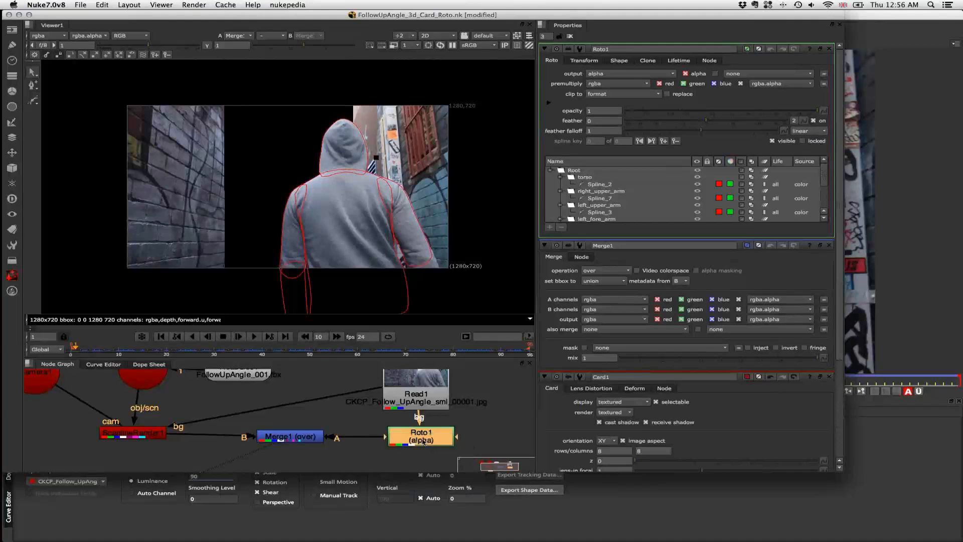
Tidy the node graph by spacing Read1 and Roto1 above Premult1 and lining up Merge1 and ScanlineRender1 beside it.
drag(299, 437, 299, 459)
scroll(299, 459, down, 4)
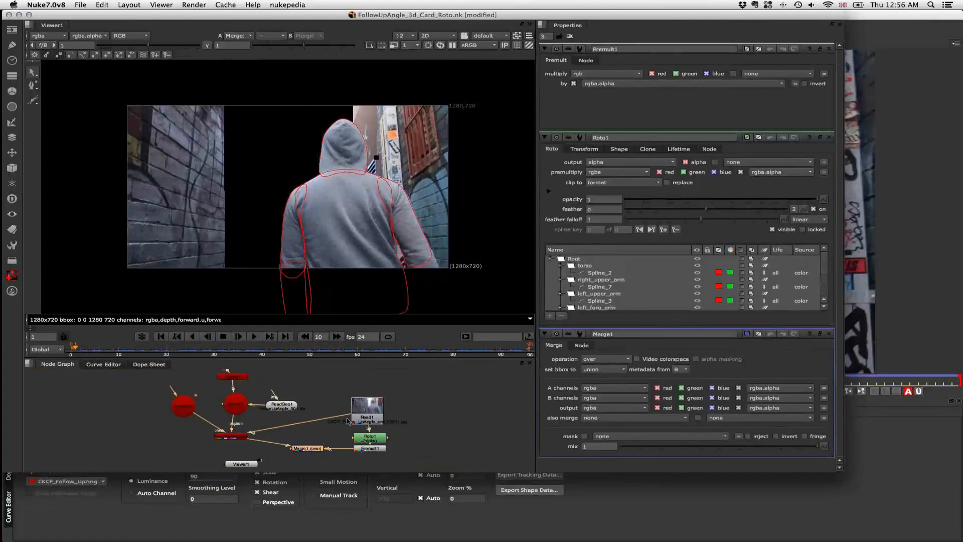
drag(371, 408, 371, 398)
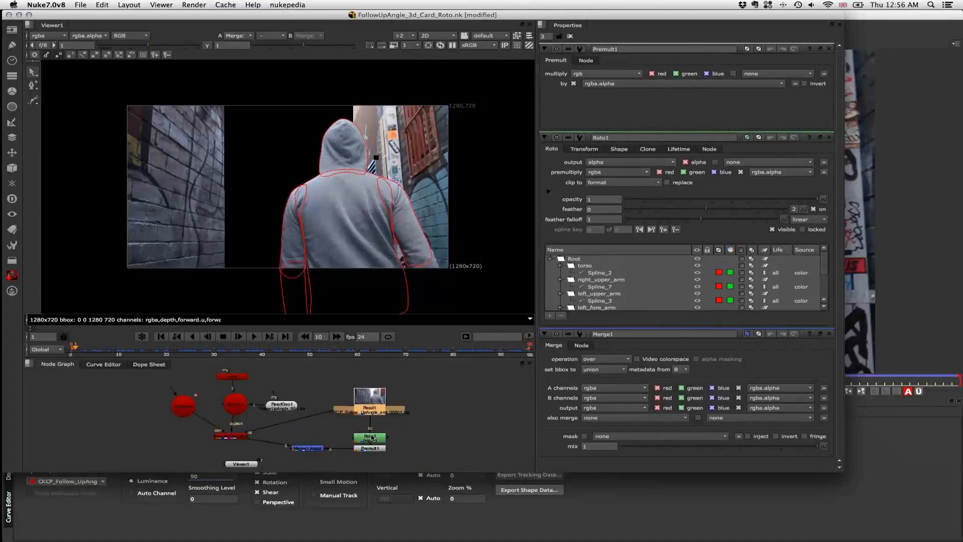
drag(372, 438, 373, 431)
drag(232, 437, 232, 449)
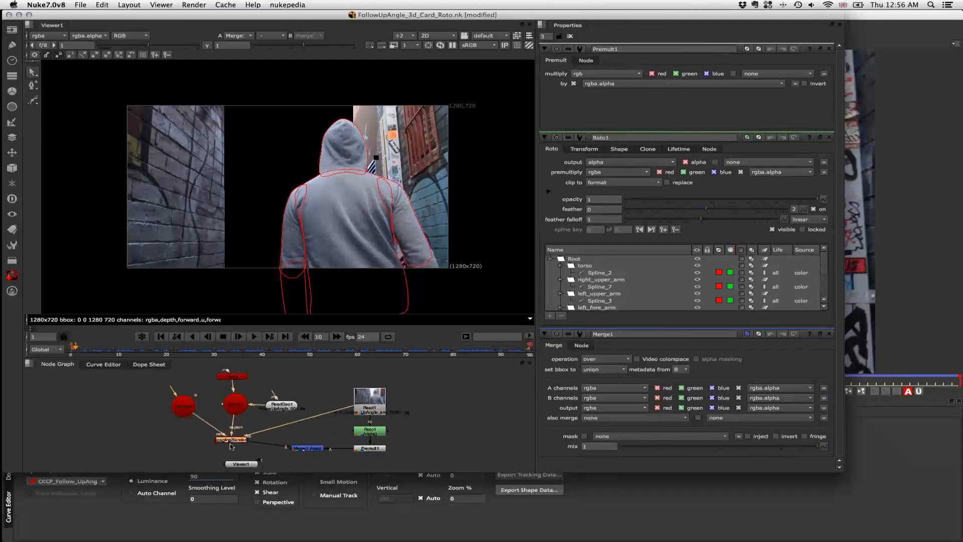
Scrub the merged composite to frame 78 to check the man's roto over the card.
scroll(368, 151, down, 3)
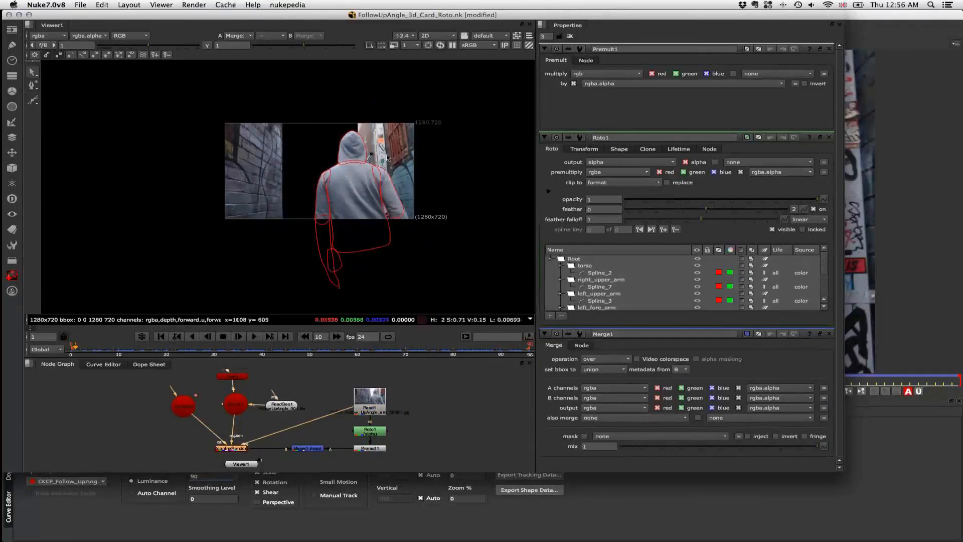
scroll(366, 149, up, 3)
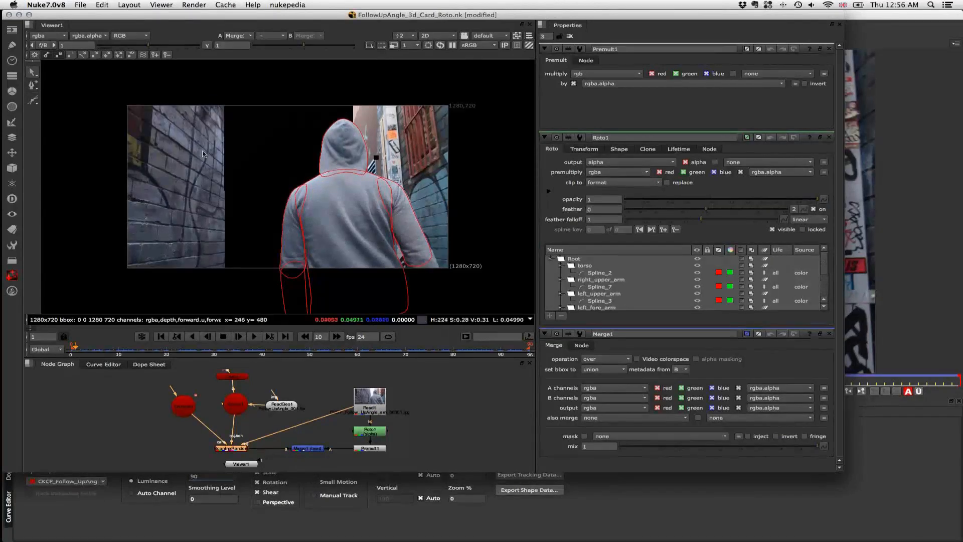
click(255, 350)
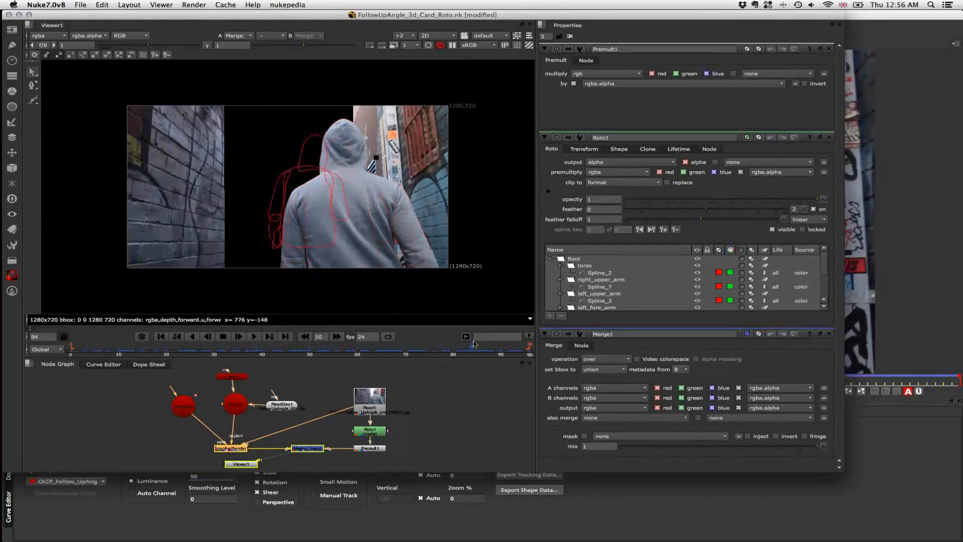
drag(322, 347, 444, 353)
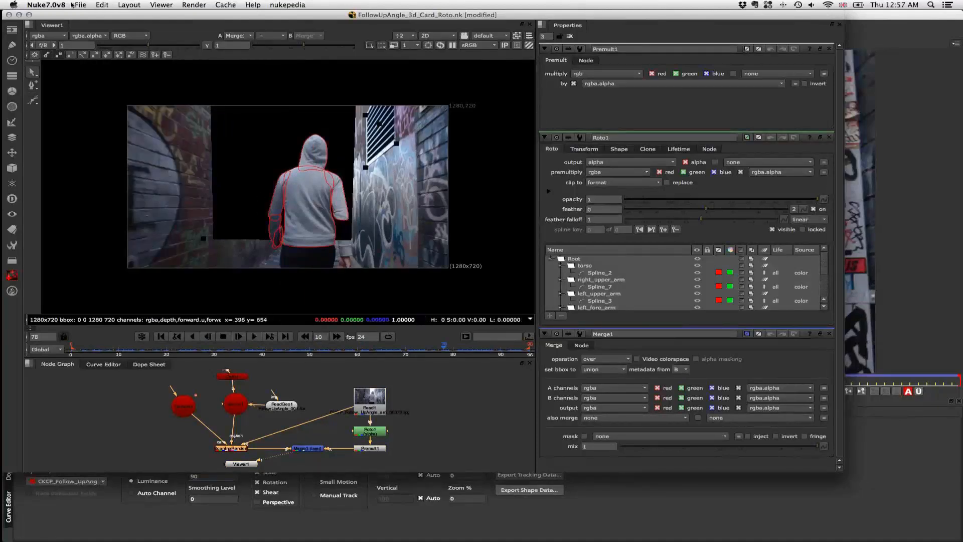
Close the current Nuke script without saving its changes and launch NukeX.
click(9, 15)
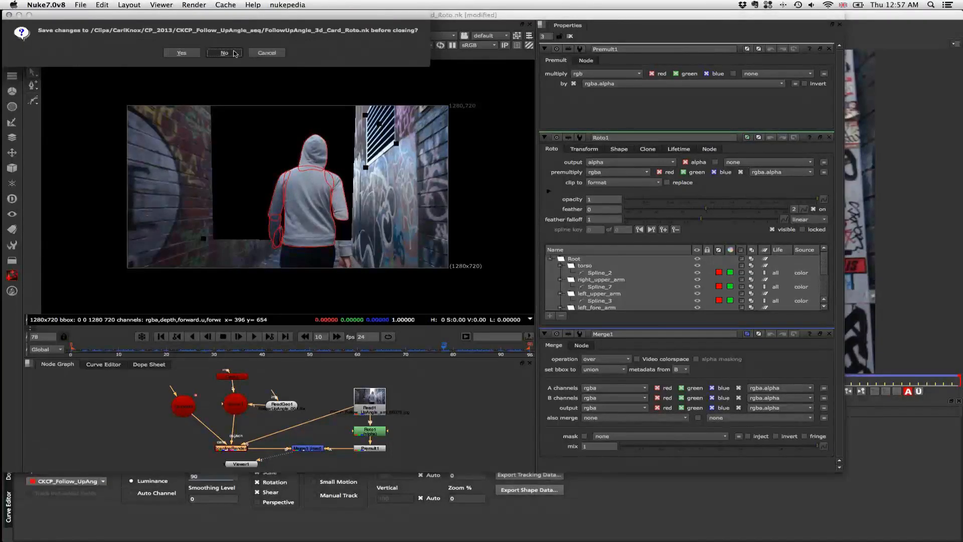
key(Escape)
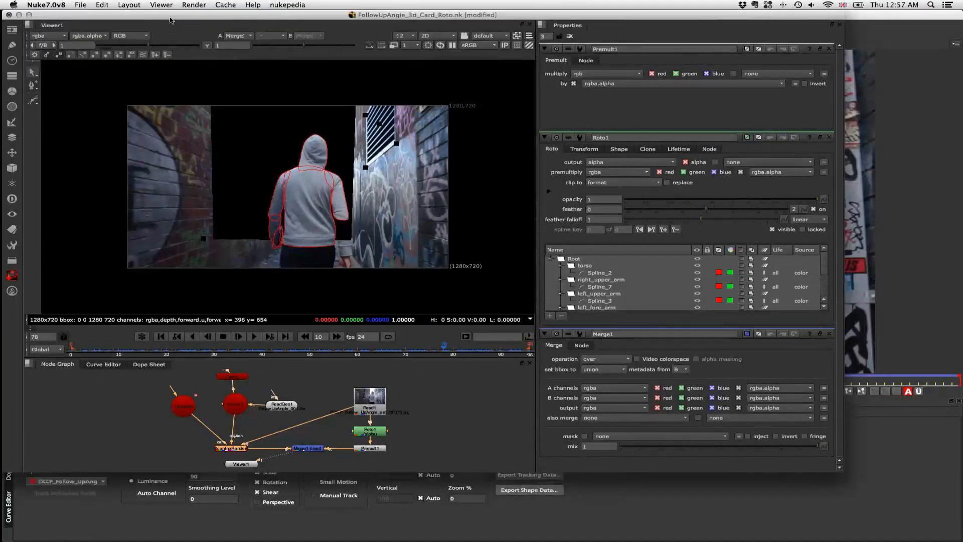
key(super+Tab)
key(super+Tab)
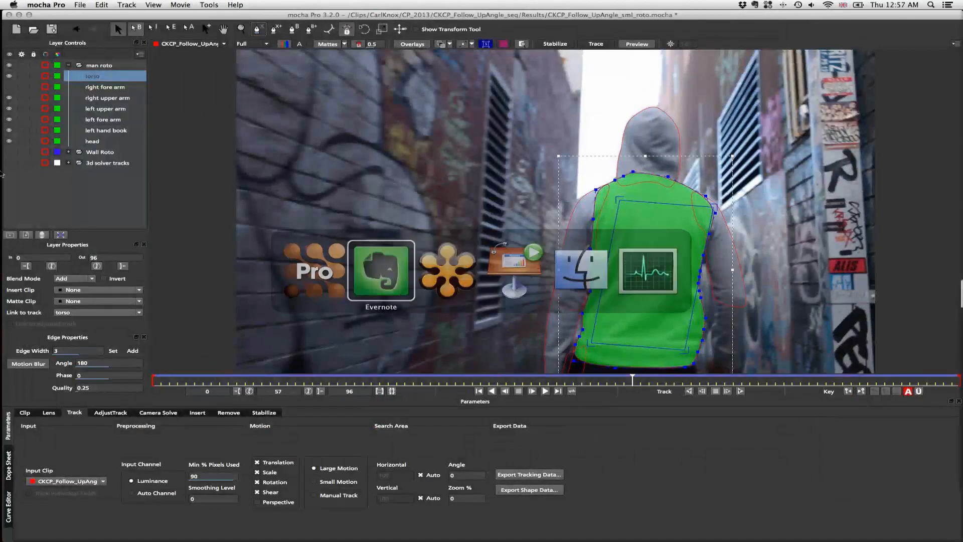
mouse_move(4, 159)
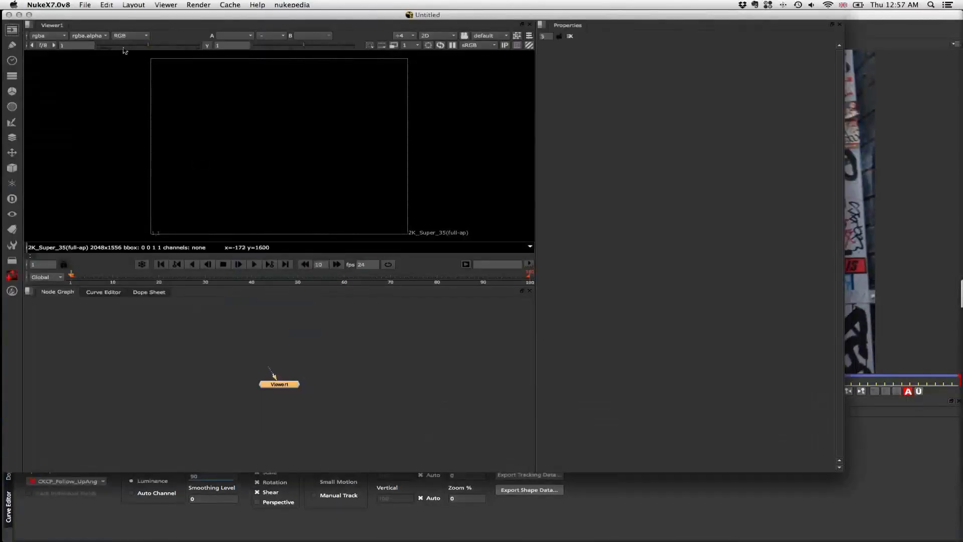
Open the recent script FollowUpAngle_3d_Card_Roto.nk in its saved version and enlarge the window to fill the screen.
click(85, 5)
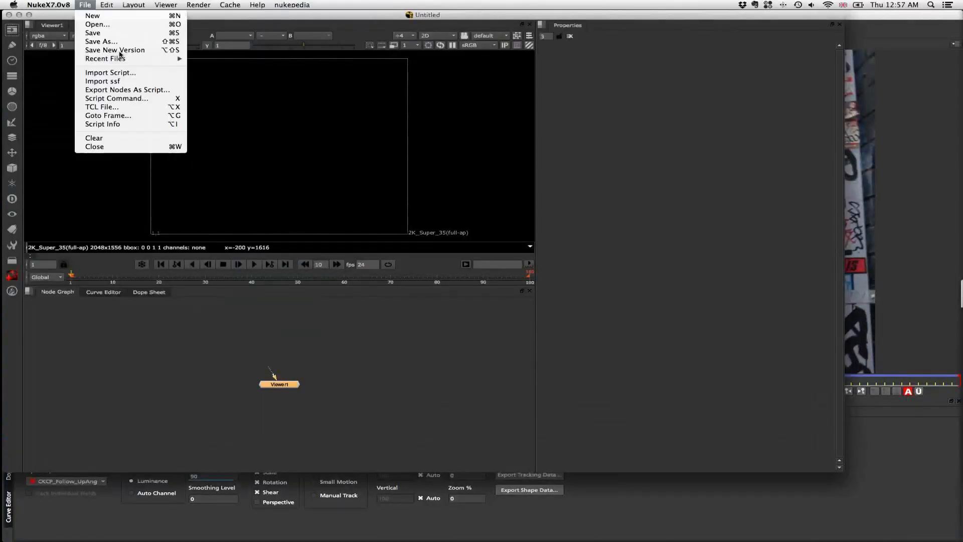
mouse_move(125, 59)
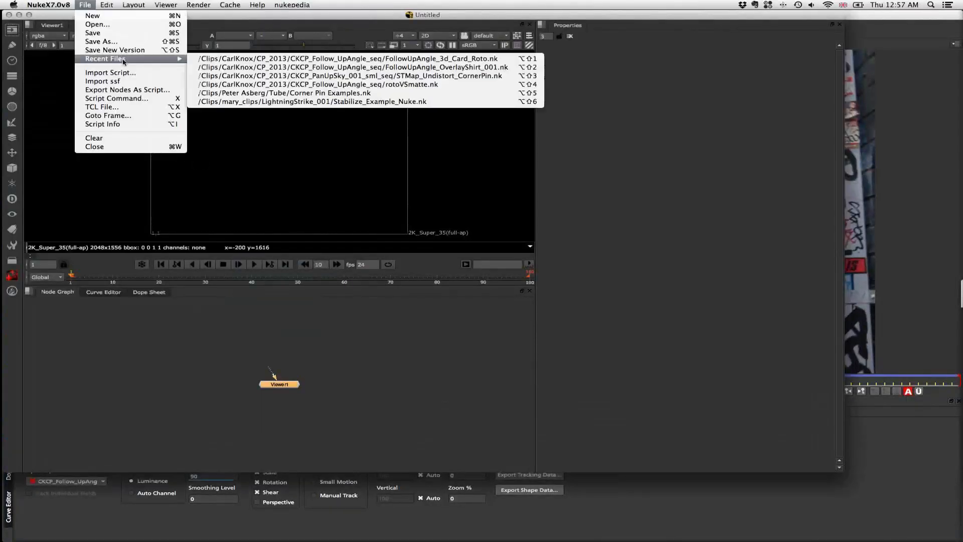
click(400, 59)
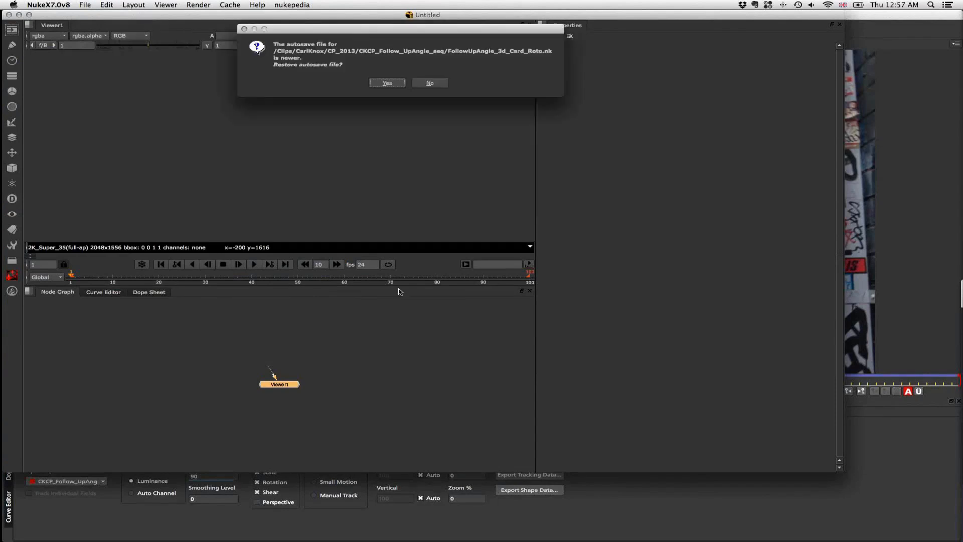
key(Return)
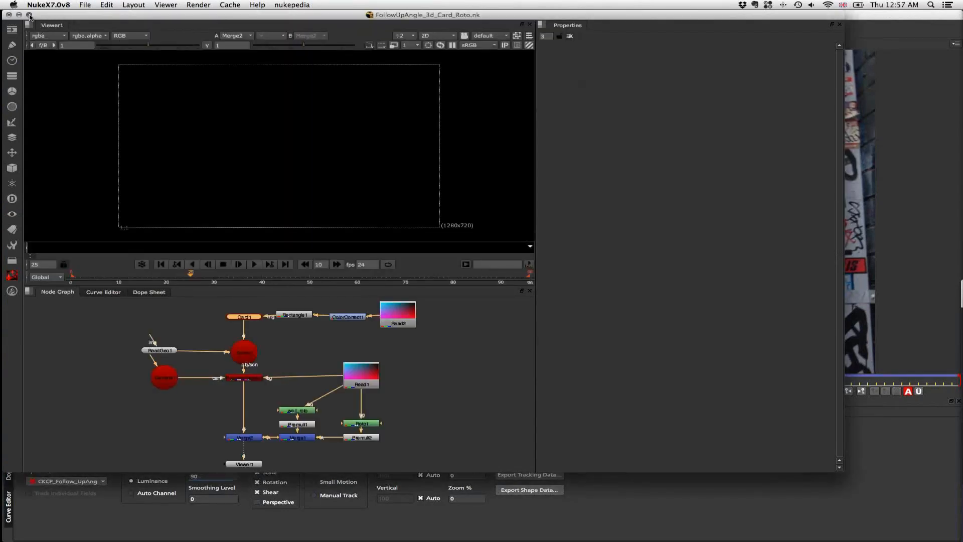
click(30, 16)
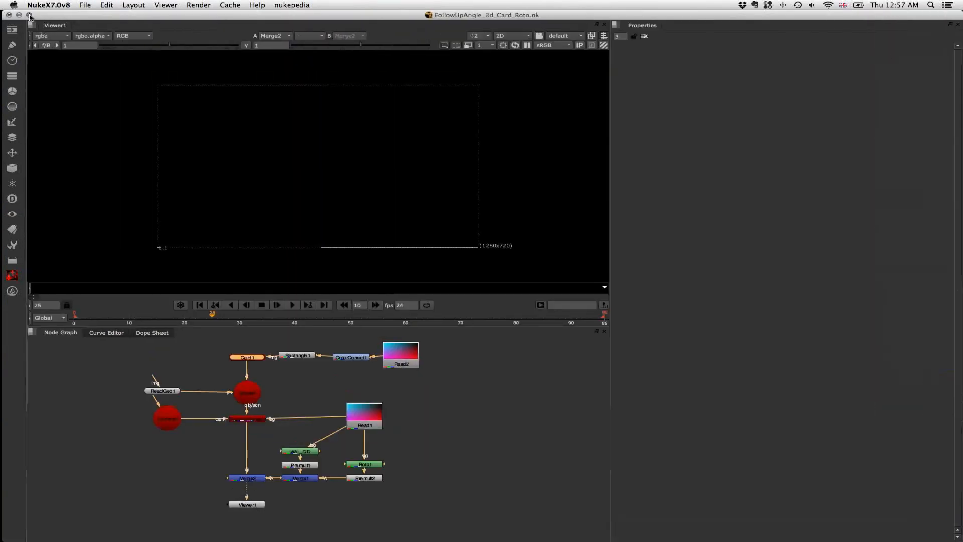
Toggle Rectangle1 and ColorCorrect1 off and on to compare the composite, and disable the Read2 sky image.
click(293, 357)
key(d)
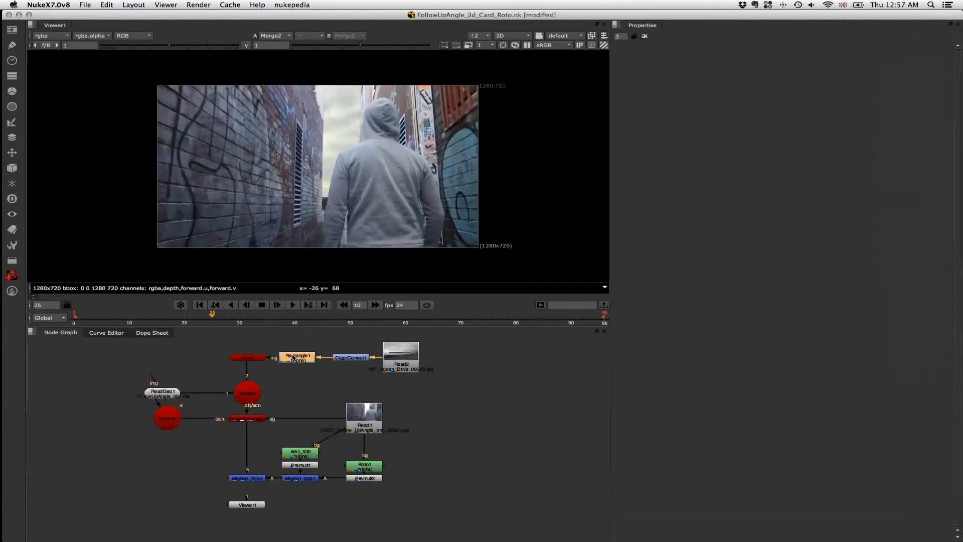
key(d)
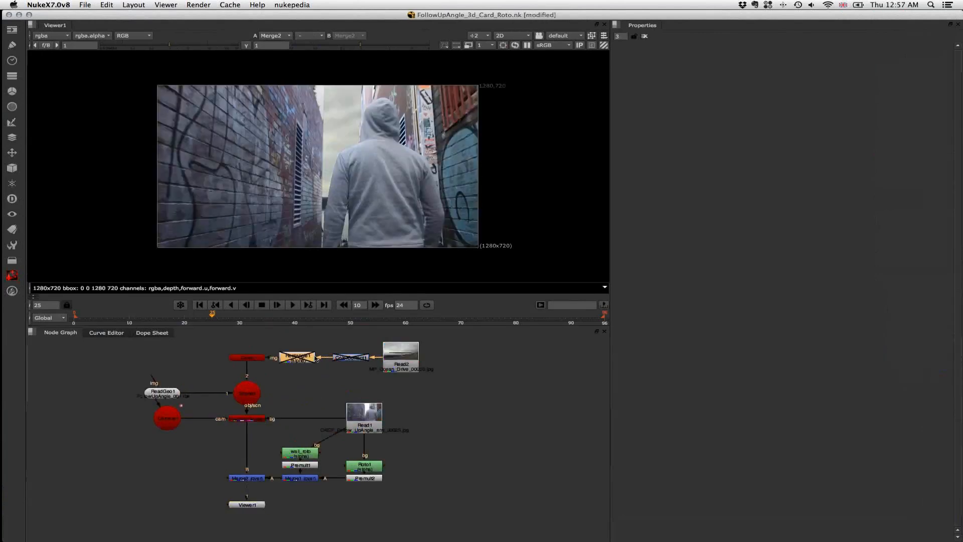
click(391, 357)
key(d)
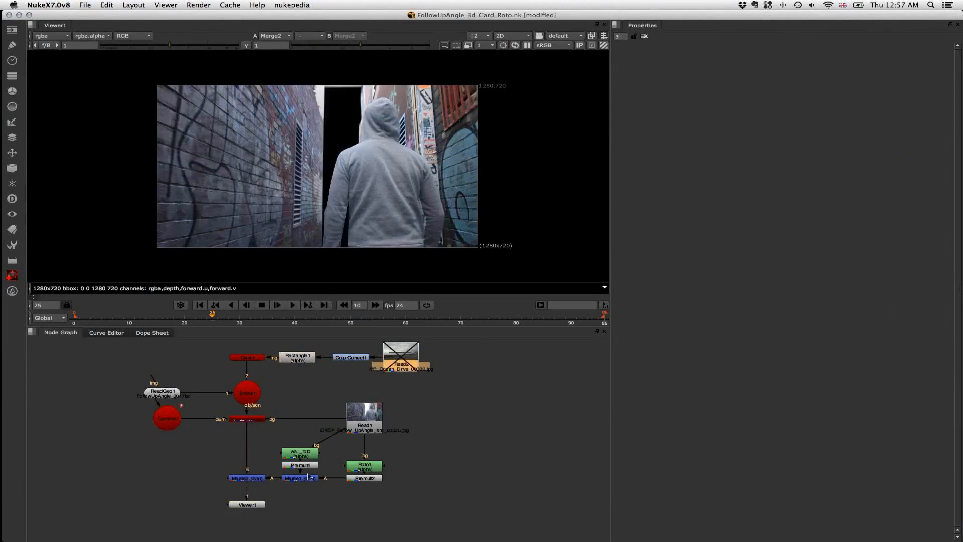
Open the wall_roto properties and scrub to frame 61 to check the left and right wall splines.
drag(305, 454, 306, 448)
double_click(306, 449)
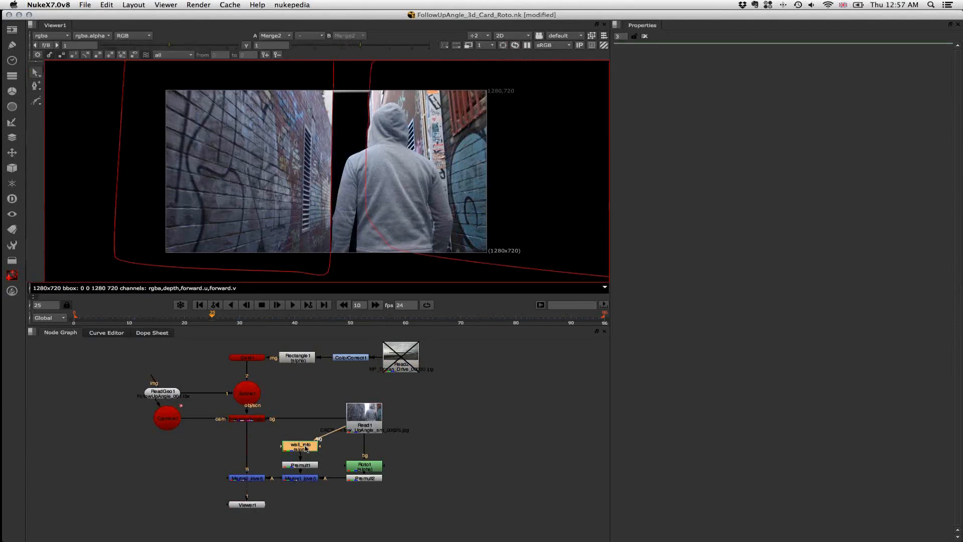
drag(240, 316, 267, 316)
drag(331, 316, 410, 316)
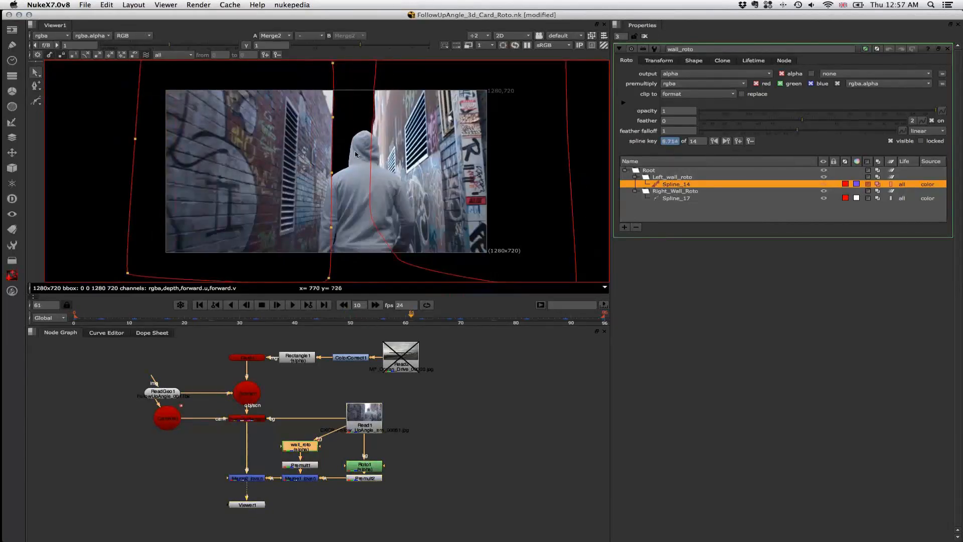
Re-enable the Read2 sky image and set the wall_roto feather to -5.
click(408, 356)
key(d)
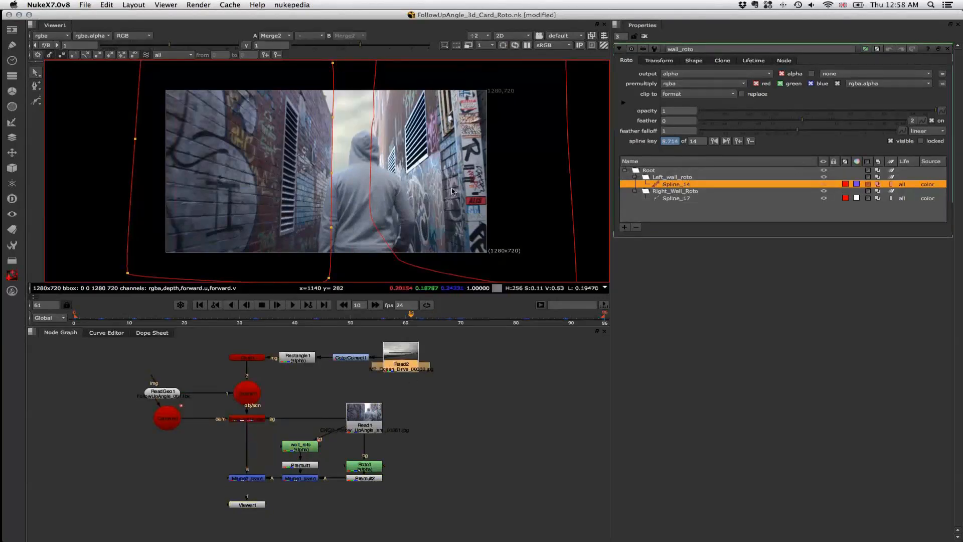
click(258, 375)
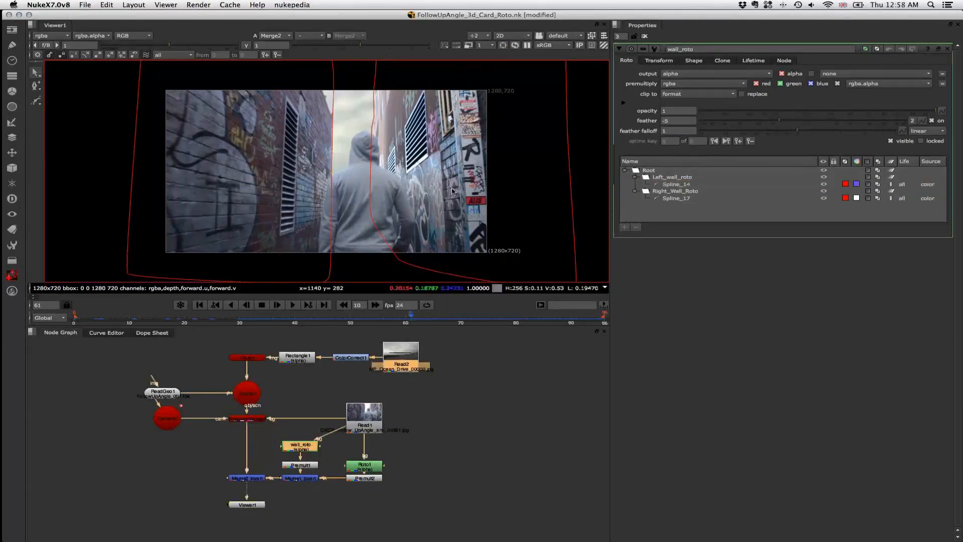
View ScanlineRender1 in 3D and orbit the scene to examine the sky card's placement relative to the camera.
click(252, 420)
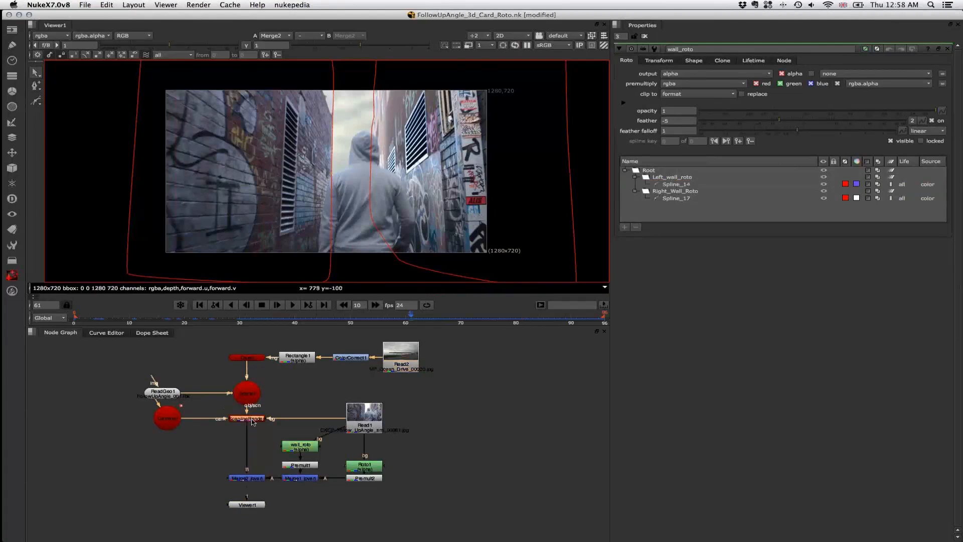
key(1)
key(Tab)
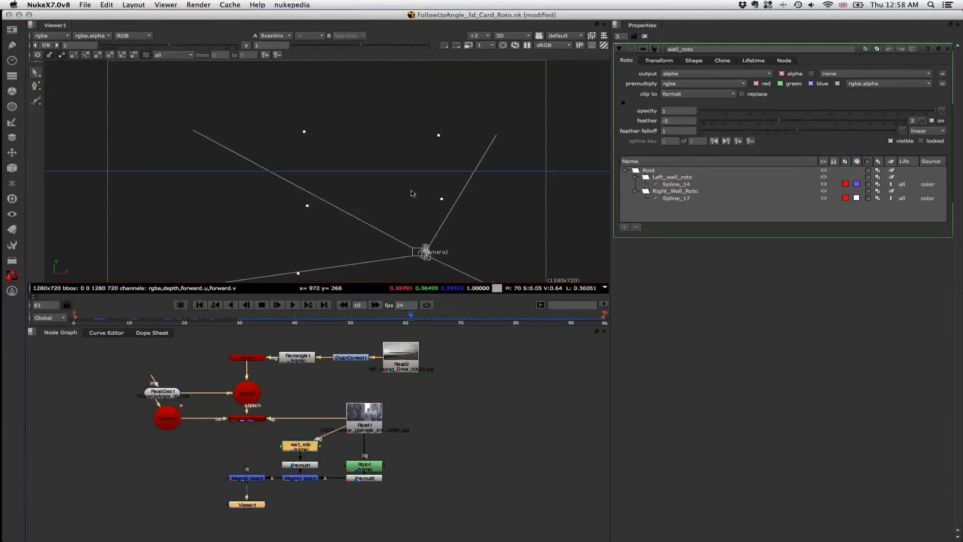
drag(499, 198, 380, 195)
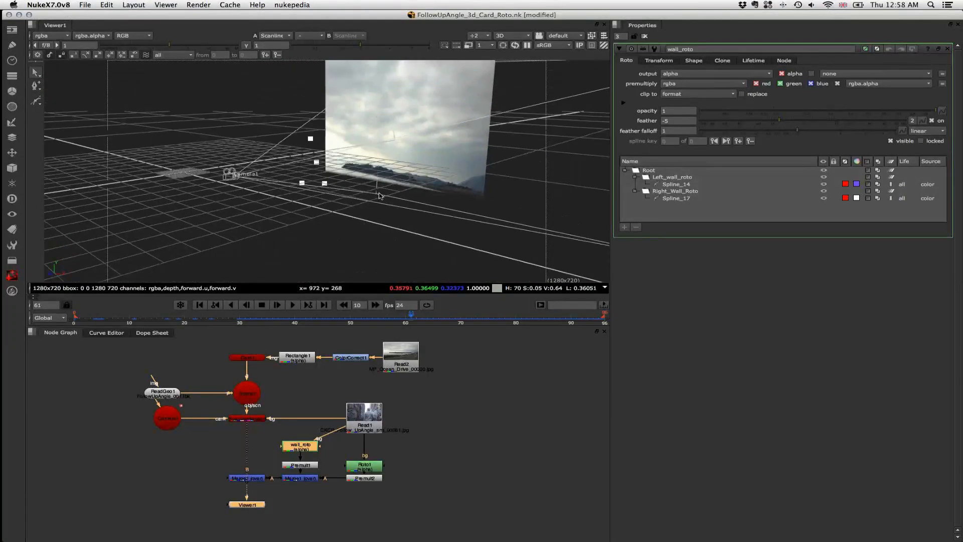
Open the Rectangle1 properties and view the final Merge2 composite in 2D.
double_click(297, 357)
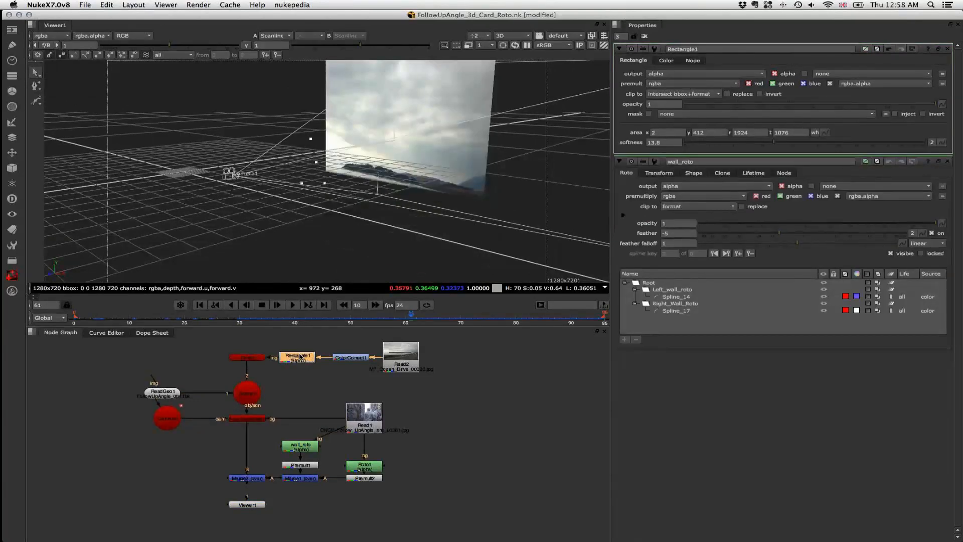
click(350, 358)
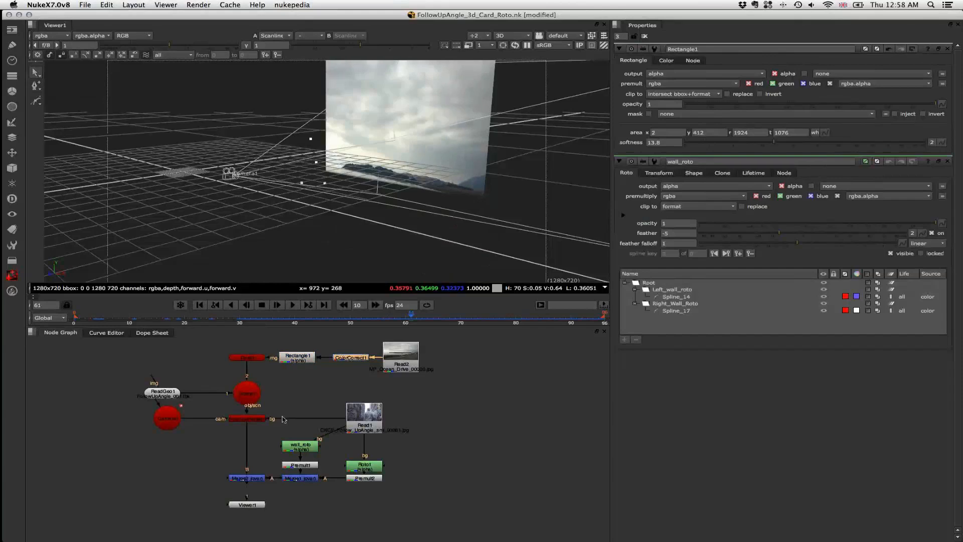
click(254, 480)
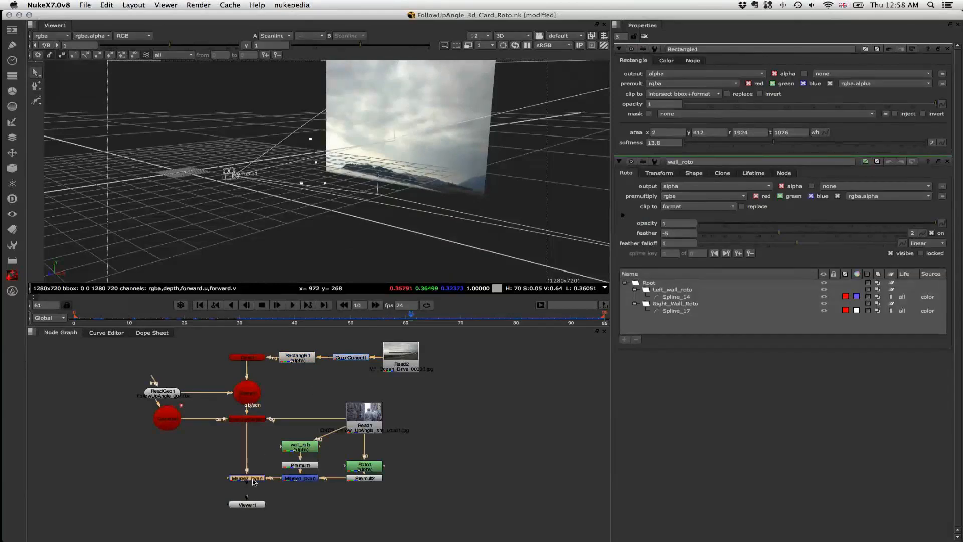
key(1)
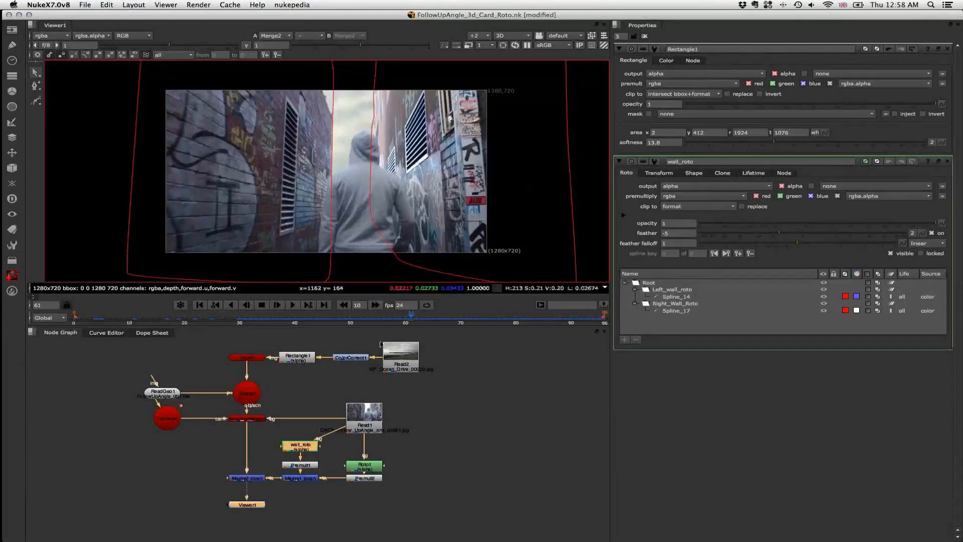
Close the wall_roto properties and scrub the composite to check the sky behind the man and walls.
drag(136, 317, 432, 317)
click(947, 161)
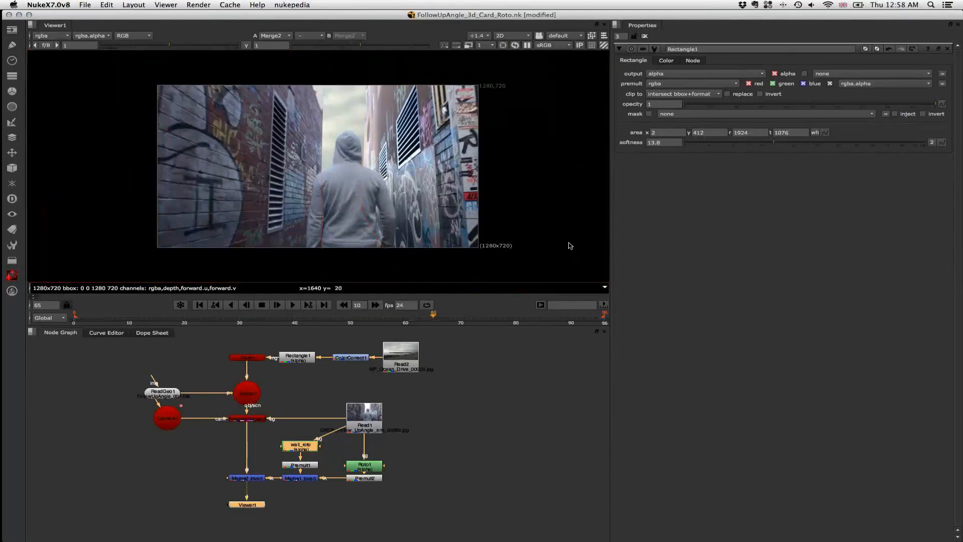
key(f)
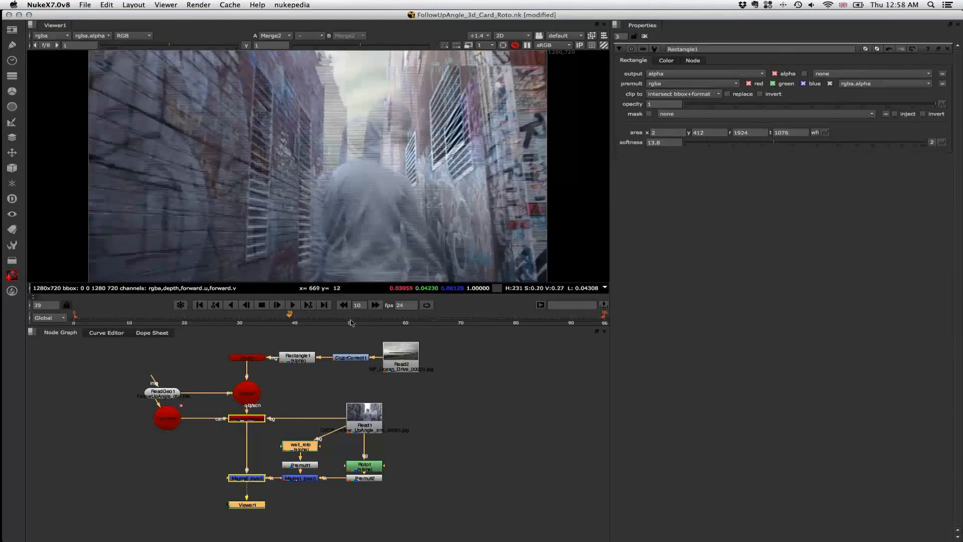
drag(351, 323, 428, 325)
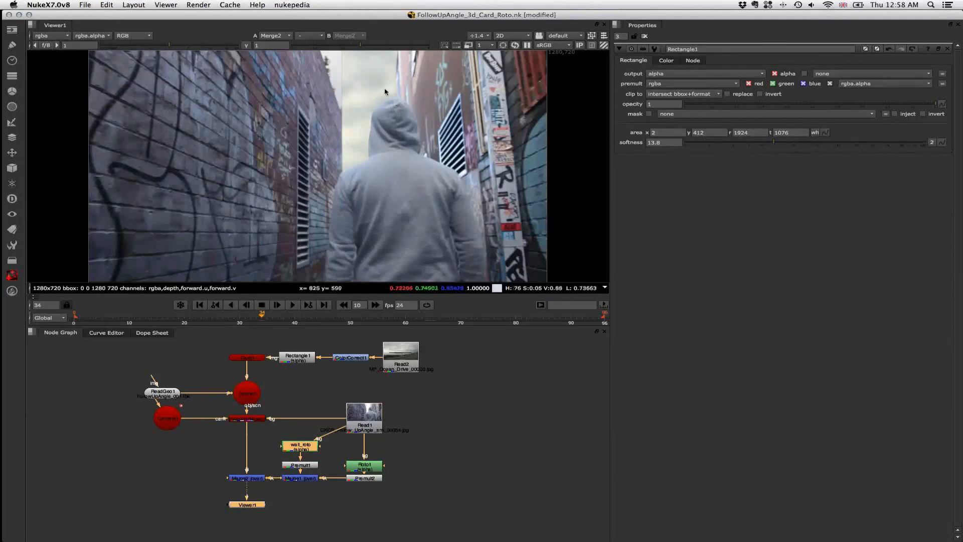
Switch to mocha Pro, display the Matte for head in the viewer, and deselect the head shape.
key(super+Tab)
key(super+Tab)
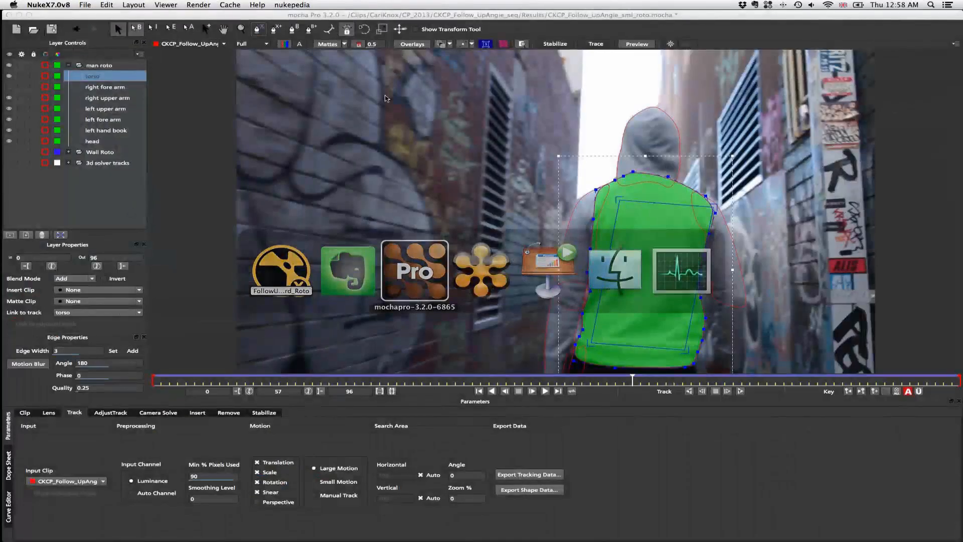
click(191, 44)
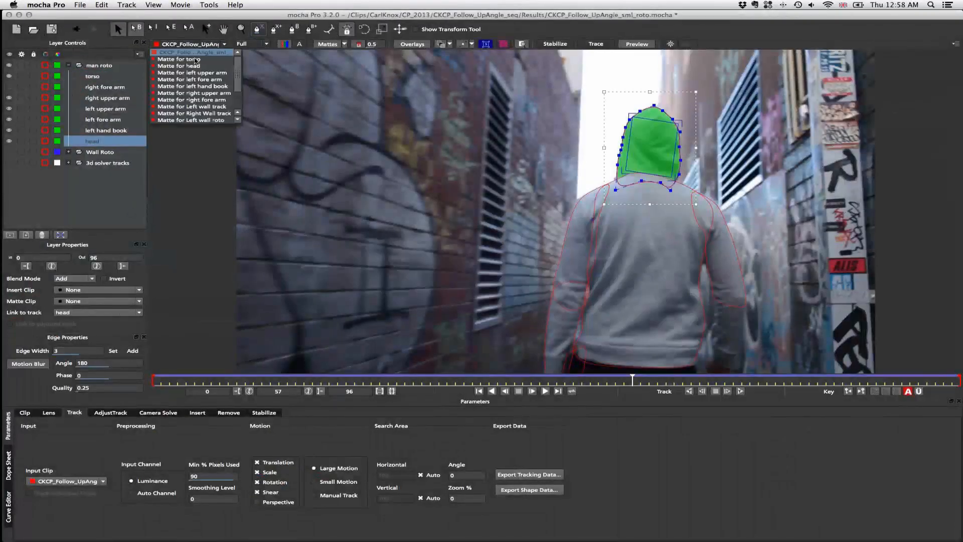
click(301, 49)
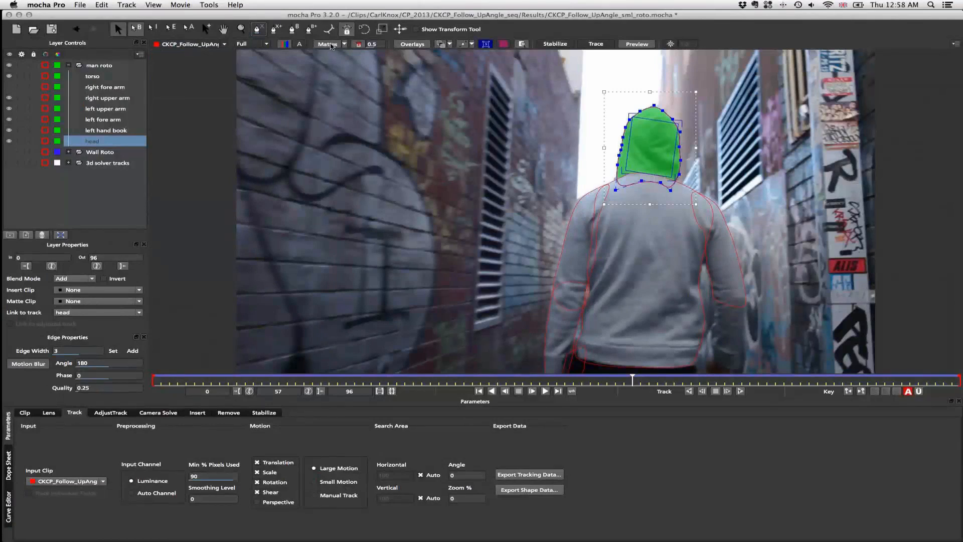
click(327, 44)
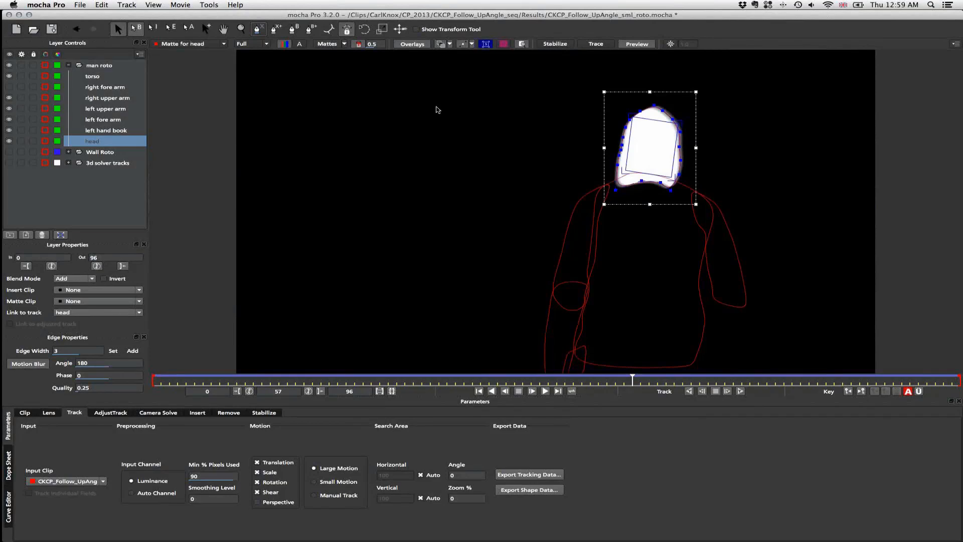
click(437, 110)
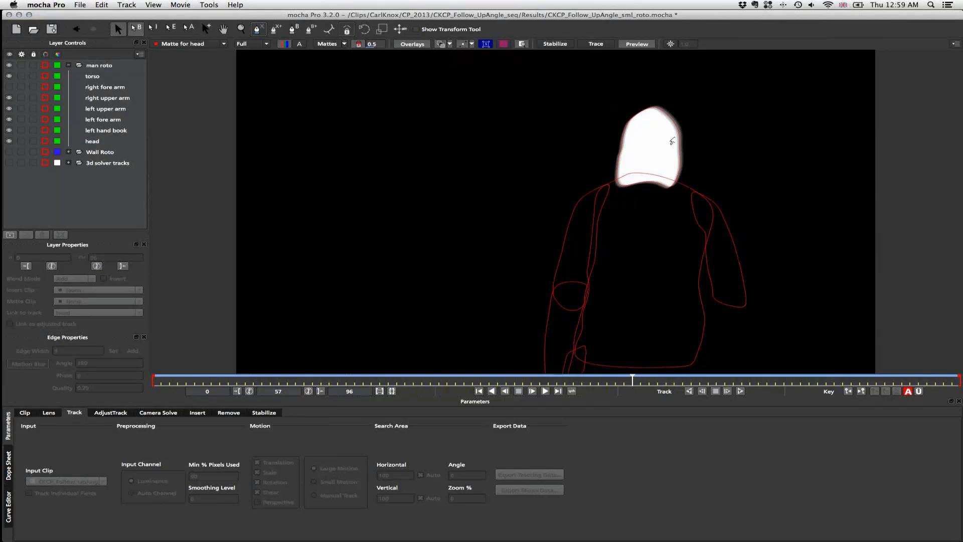
Select the head and left upper arm shapes over the matte, and step to frame 59 to examine the hood's matte edge.
click(677, 185)
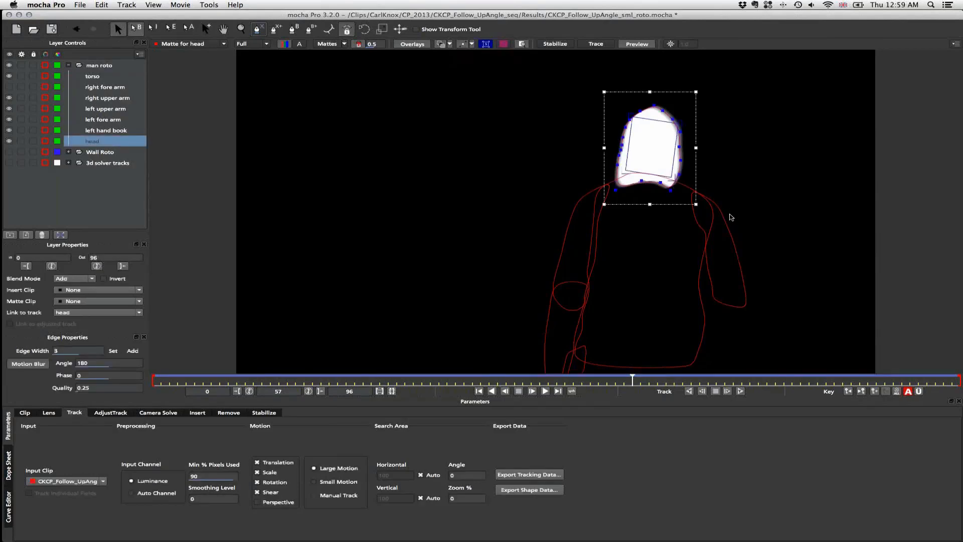
click(722, 222)
click(587, 195)
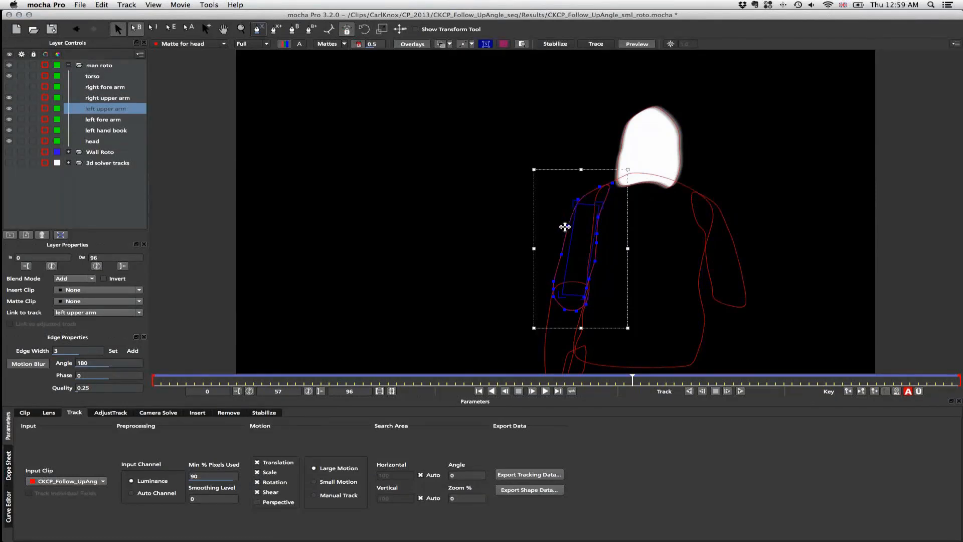
click(628, 124)
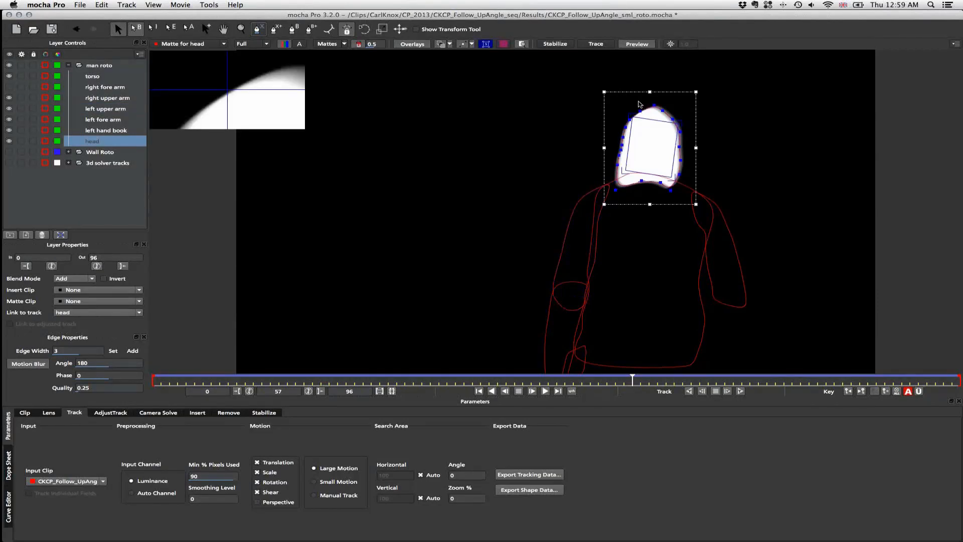
click(207, 27)
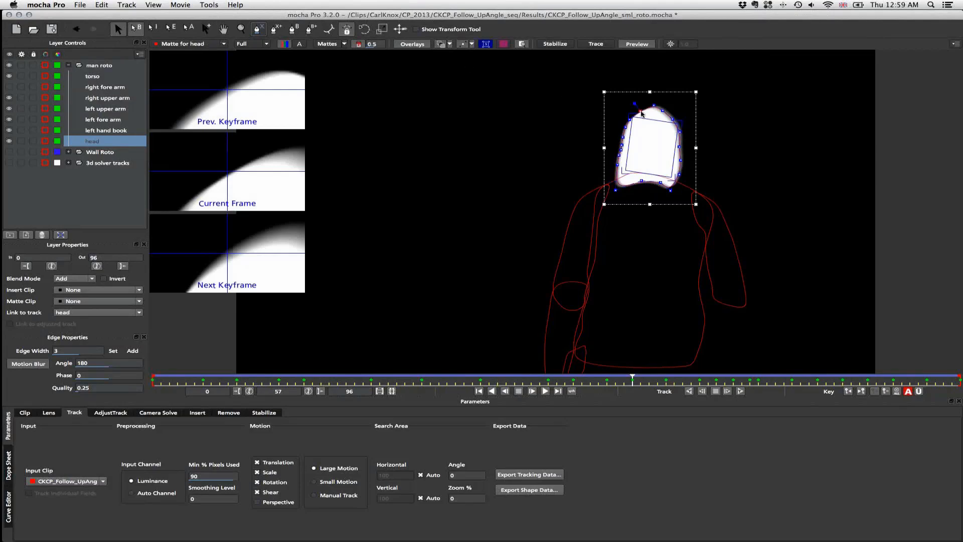
key(Right)
key(Right)
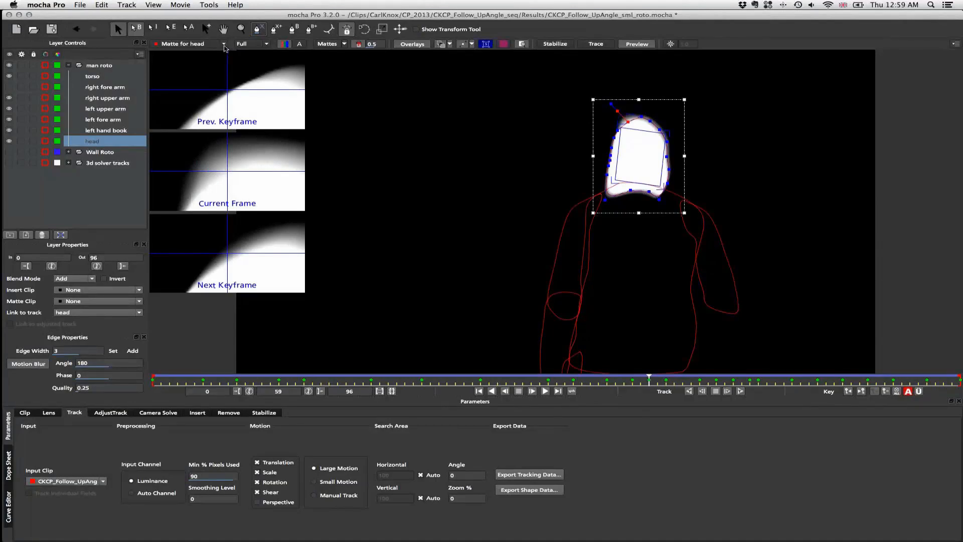
Glance at the Nuke composite, step mocha Pro's head matte to frame 61, and return its viewer to the CKCP_Follow_UpAngle clip.
key(super+Tab)
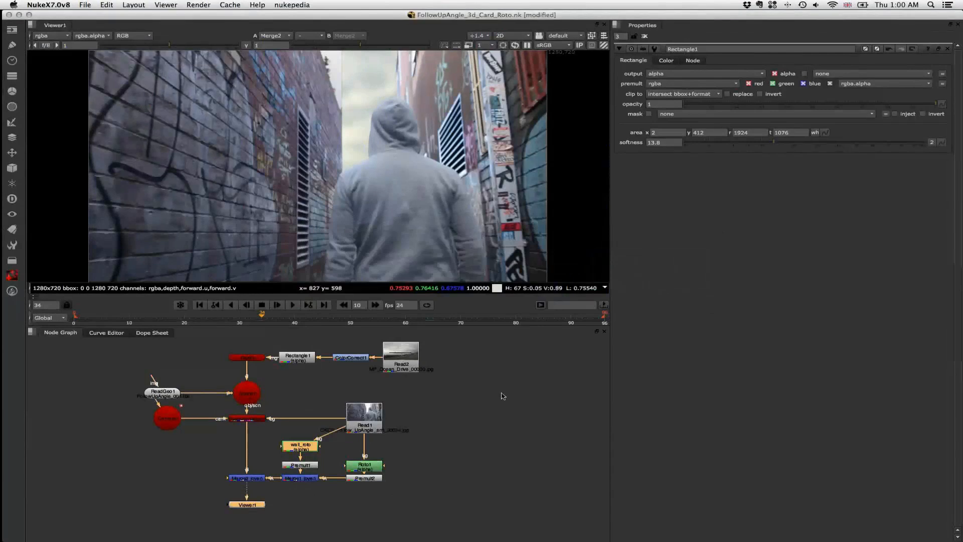
key(super+Tab)
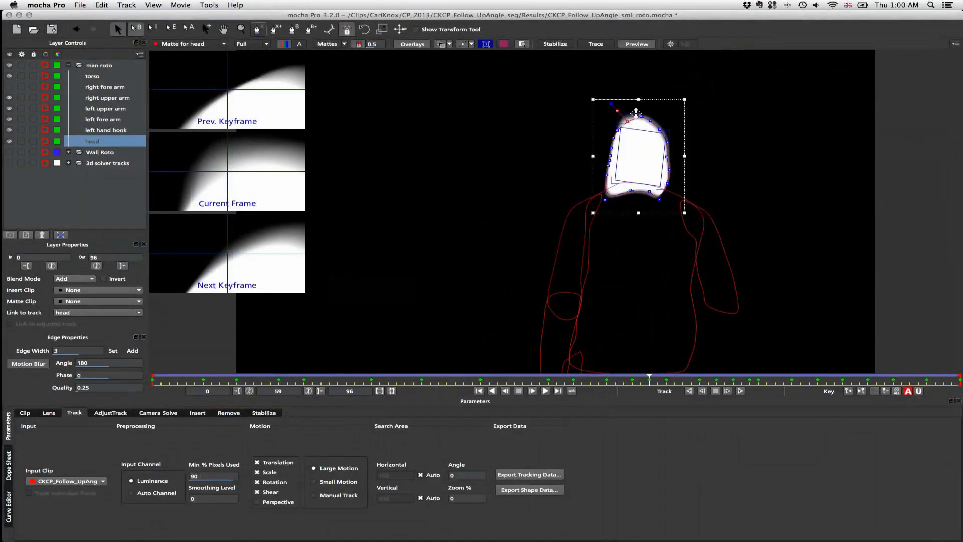
key(Right)
key(Right)
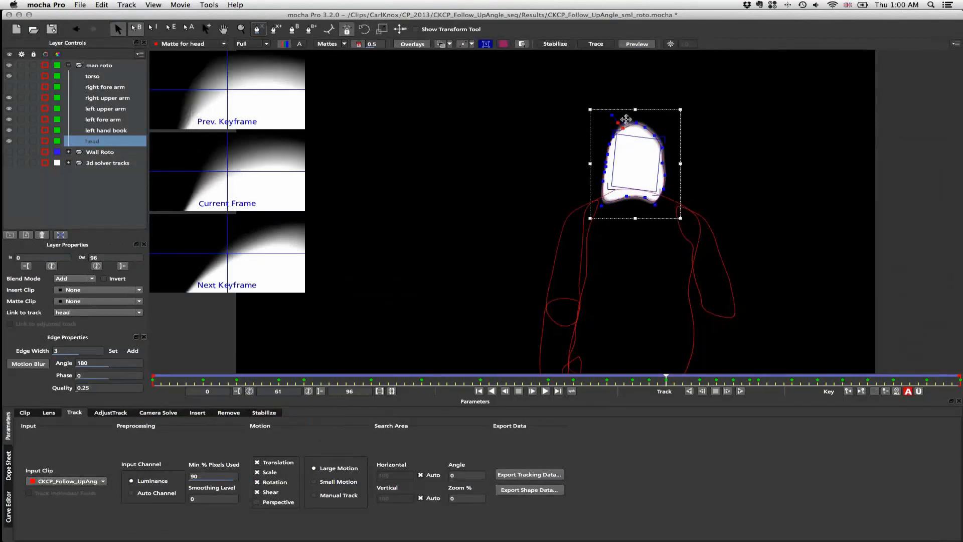
click(211, 43)
click(211, 55)
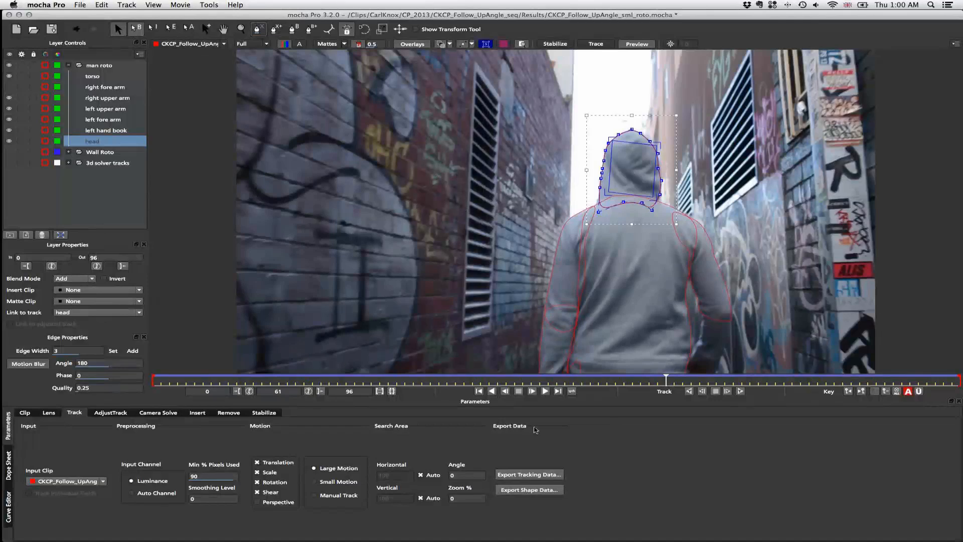
Switch to Nuke, close the FollowUpAngle_3d_Card_Roto script, and return to mocha Pro.
key(super+Tab)
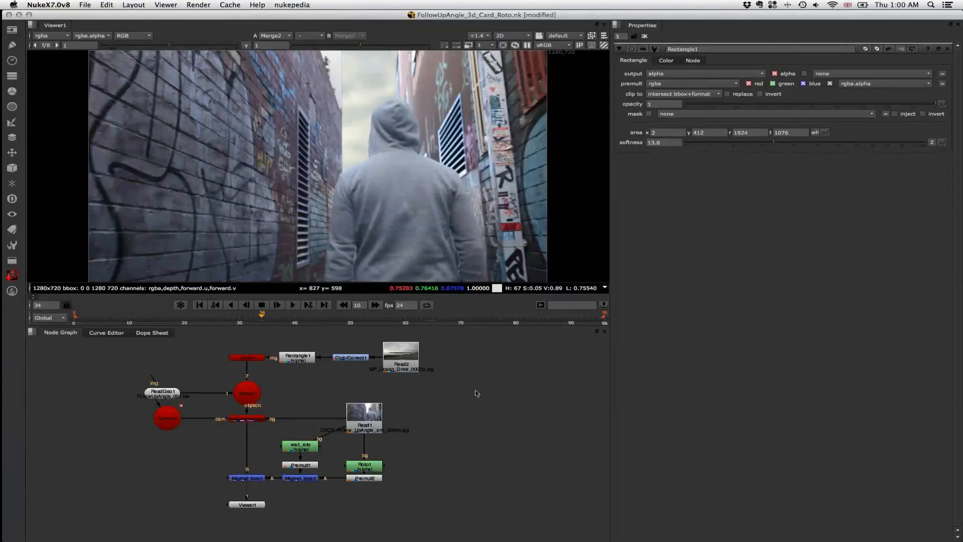
click(85, 5)
click(85, 5)
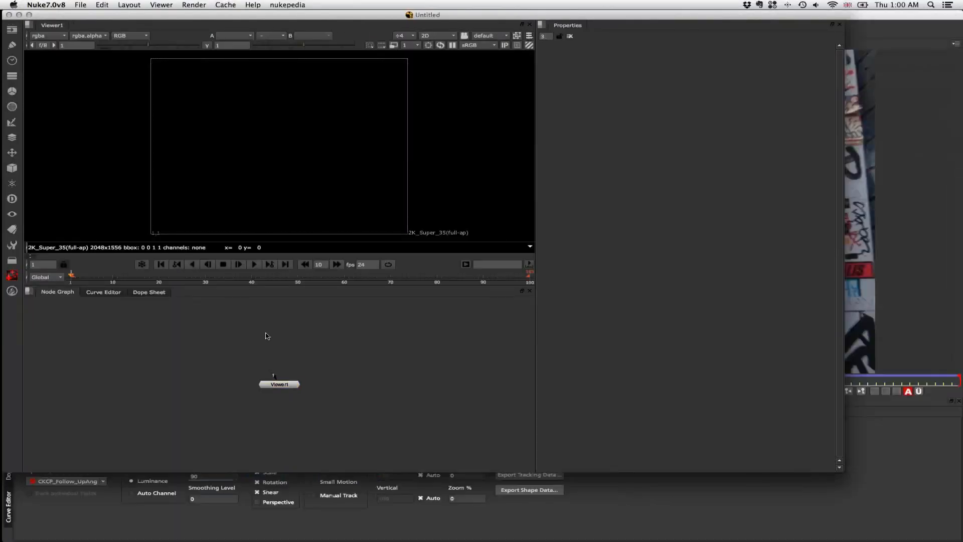
key(super+Tab)
Open the recent project CKCP_PanUpSky_001_new.mocha without saving changes to the current roto project.
click(80, 4)
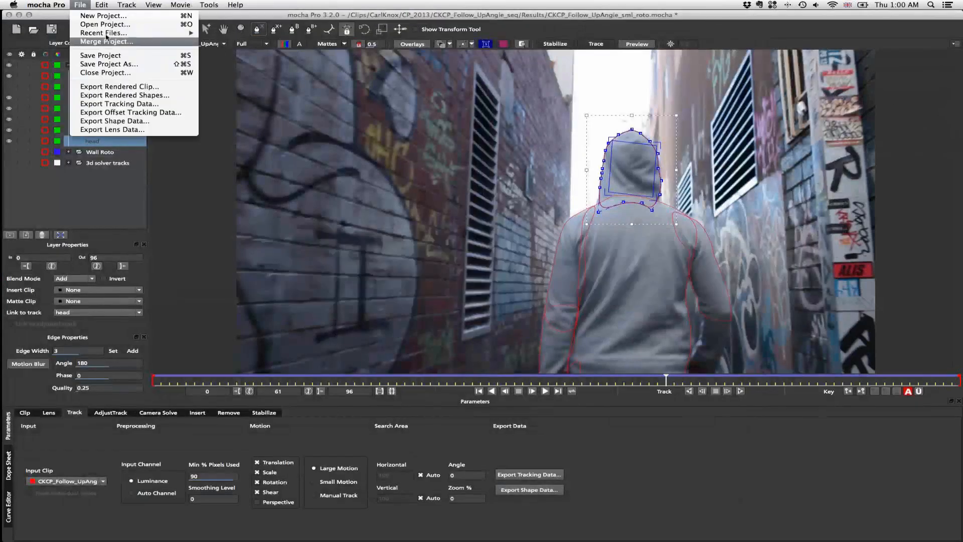
mouse_move(107, 33)
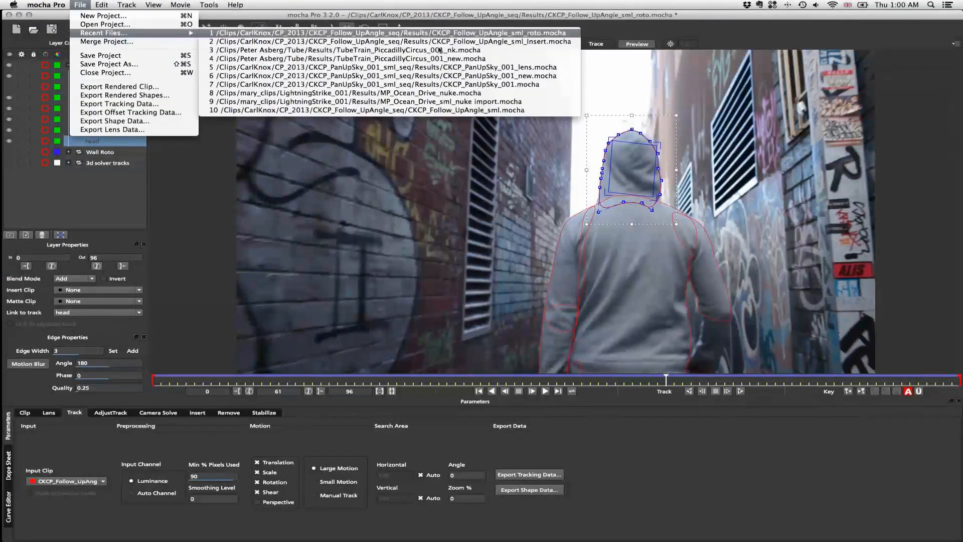
click(492, 76)
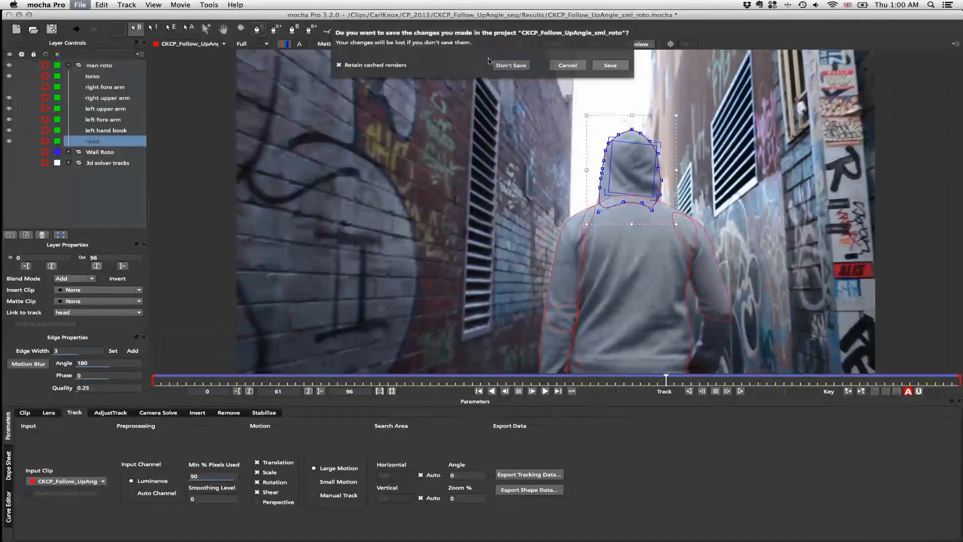
click(511, 65)
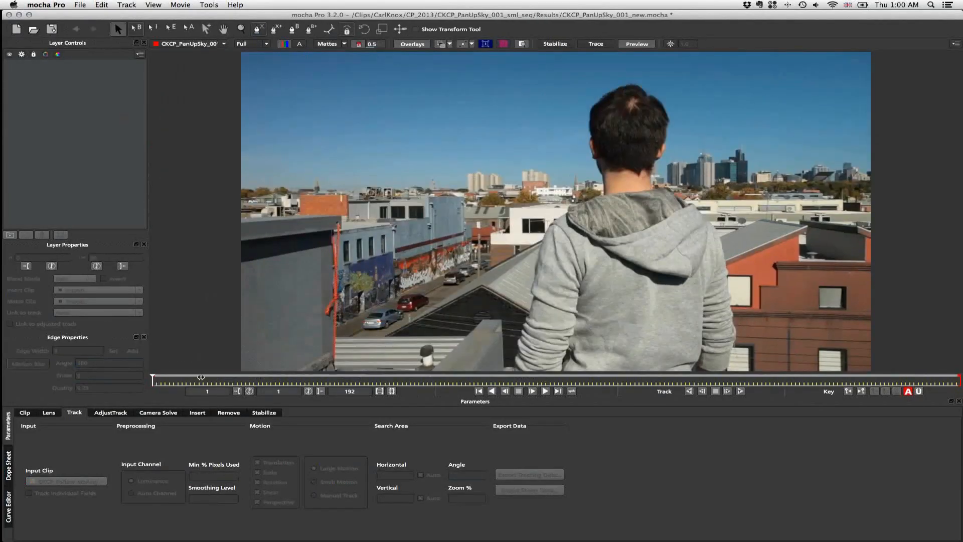
Scrub through the rooftop clip, return to frame 1, and locate lens calibration lines on it with the Lens module.
key(Right)
drag(287, 377, 152, 378)
click(49, 412)
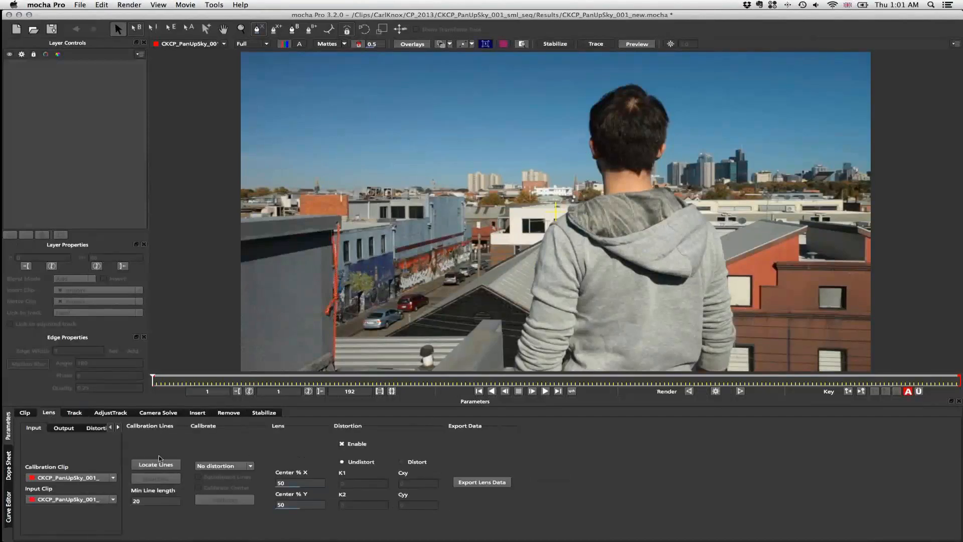
click(150, 466)
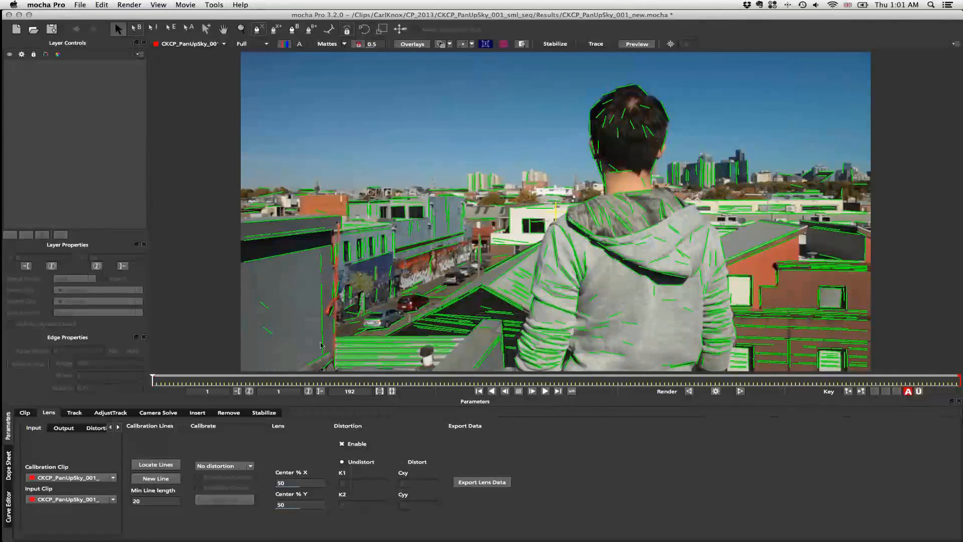
Import the Camera_CalibrationGrid image from the CKCP_PanUpSky_001 folder as the lens calibration clip.
click(92, 480)
key(Escape)
click(105, 479)
click(87, 486)
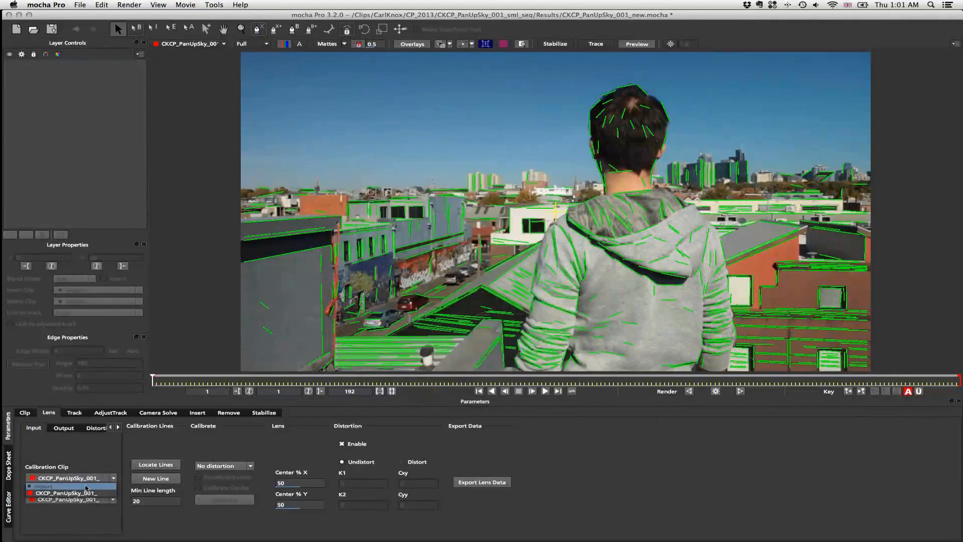
click(566, 196)
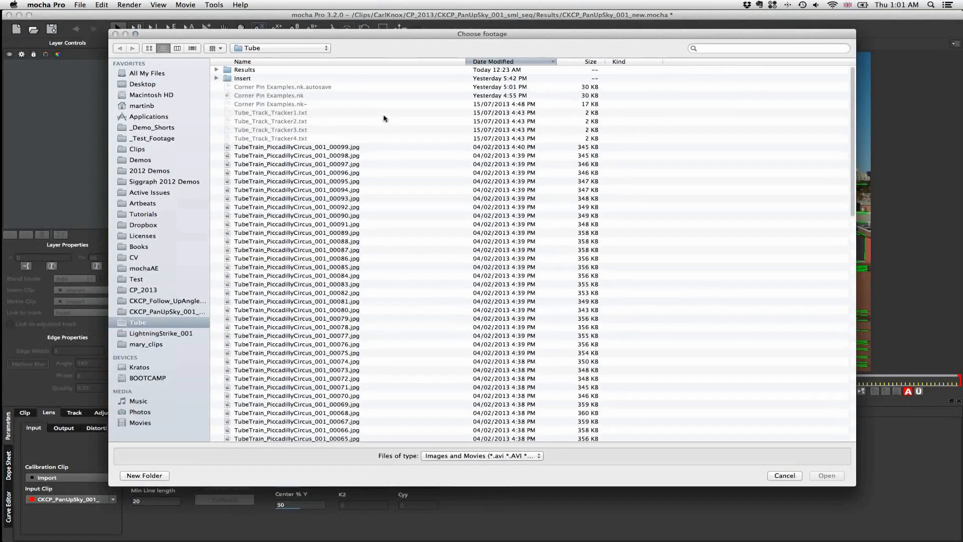
click(168, 312)
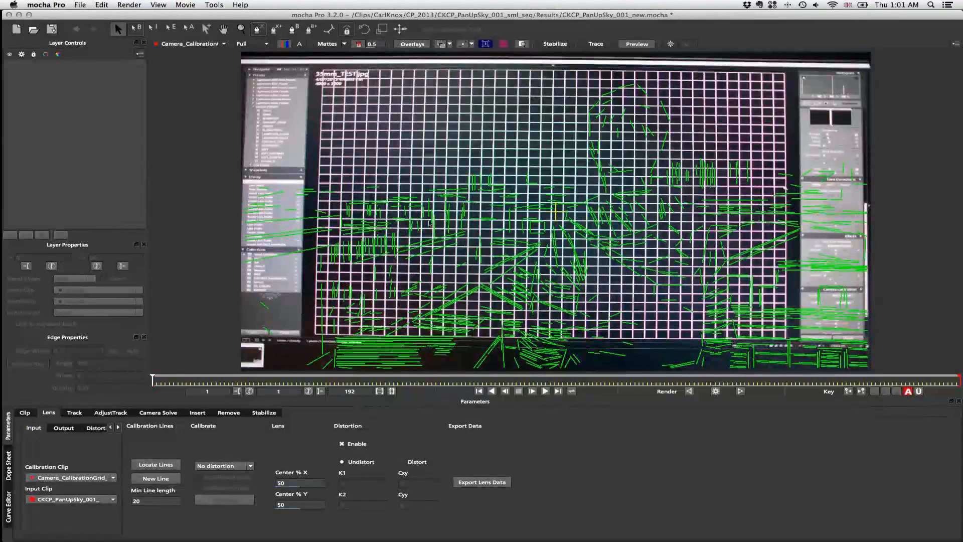
Locate lines on the camera calibration grid and select the ones along its upper, lower, left and right edges as calibration lines.
click(161, 464)
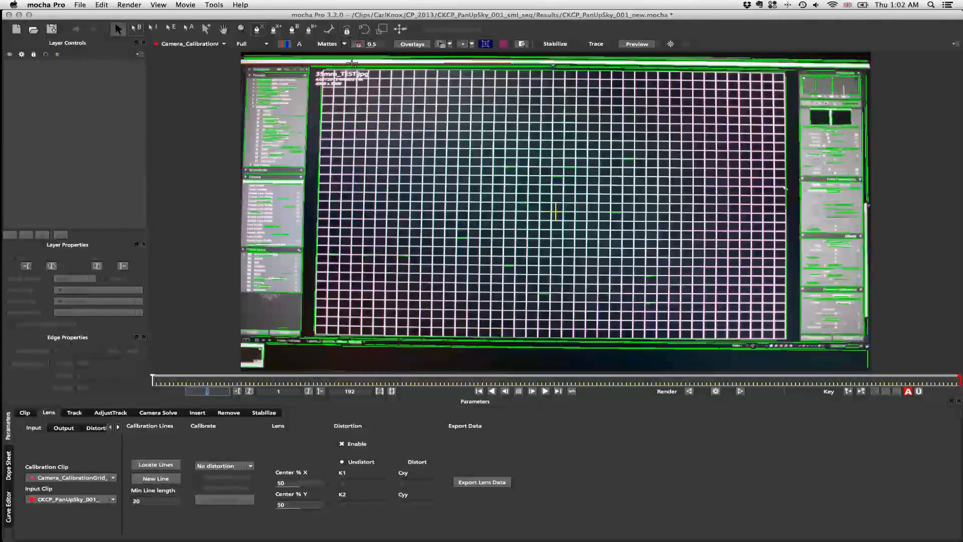
click(607, 60)
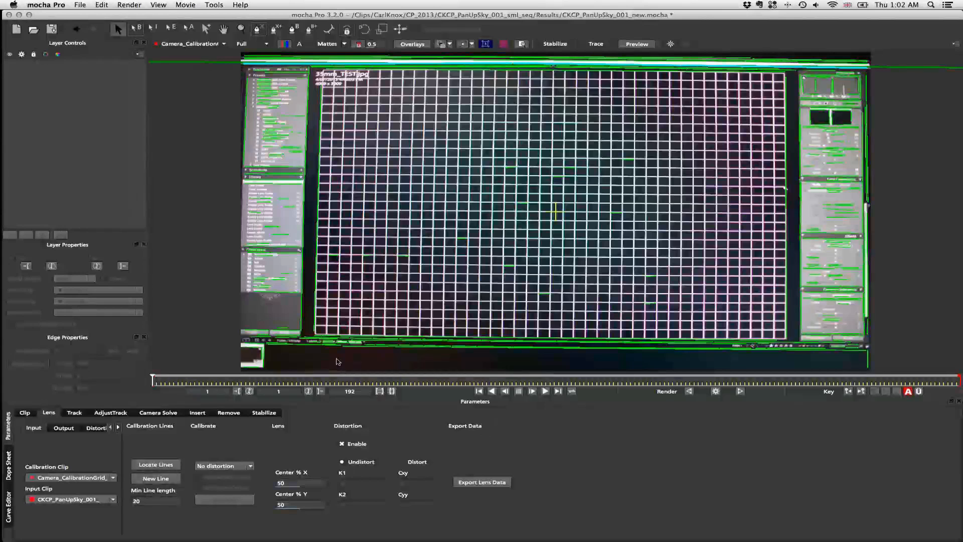
click(319, 335)
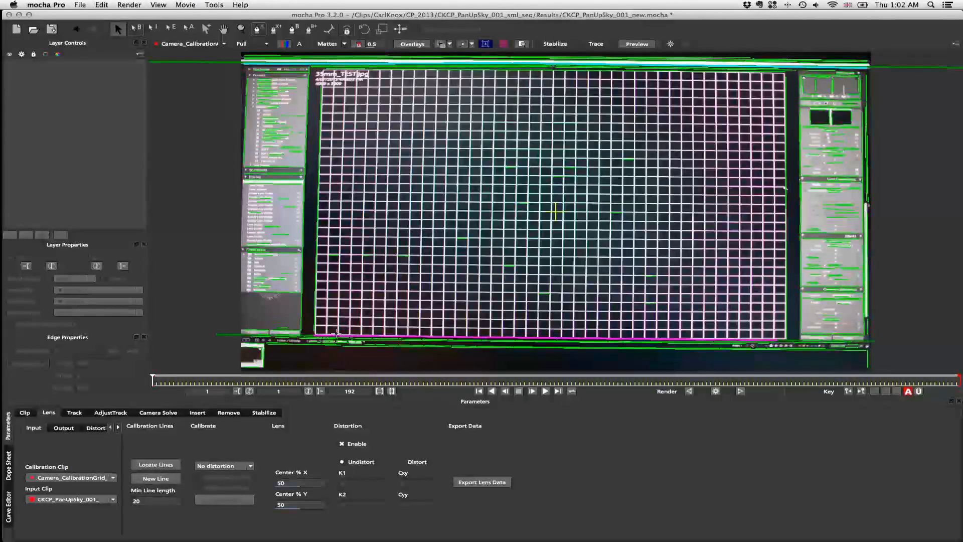
click(308, 121)
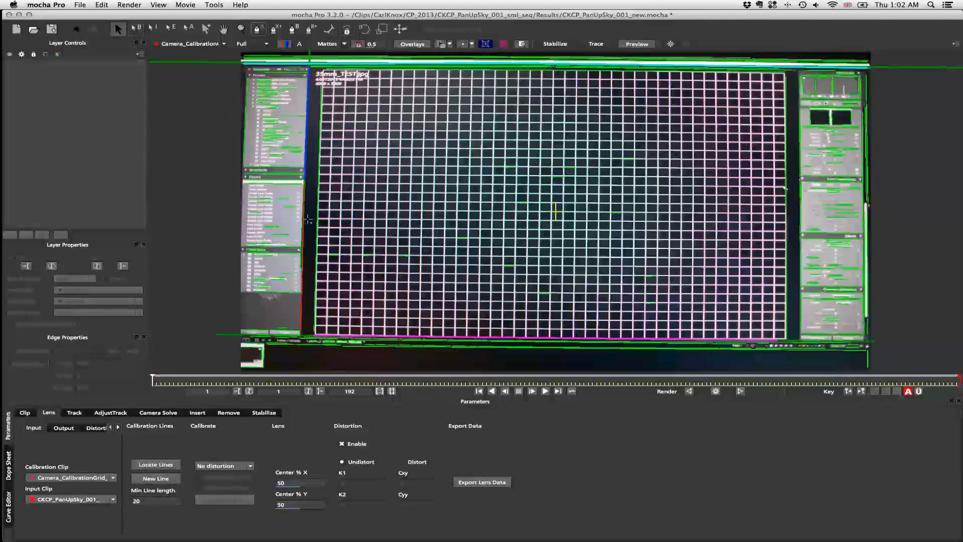
click(308, 219)
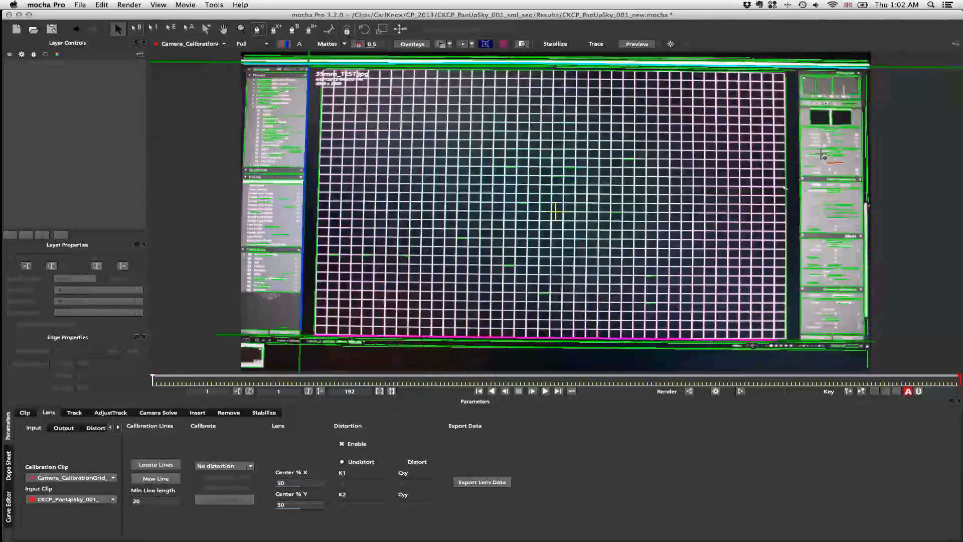
click(788, 104)
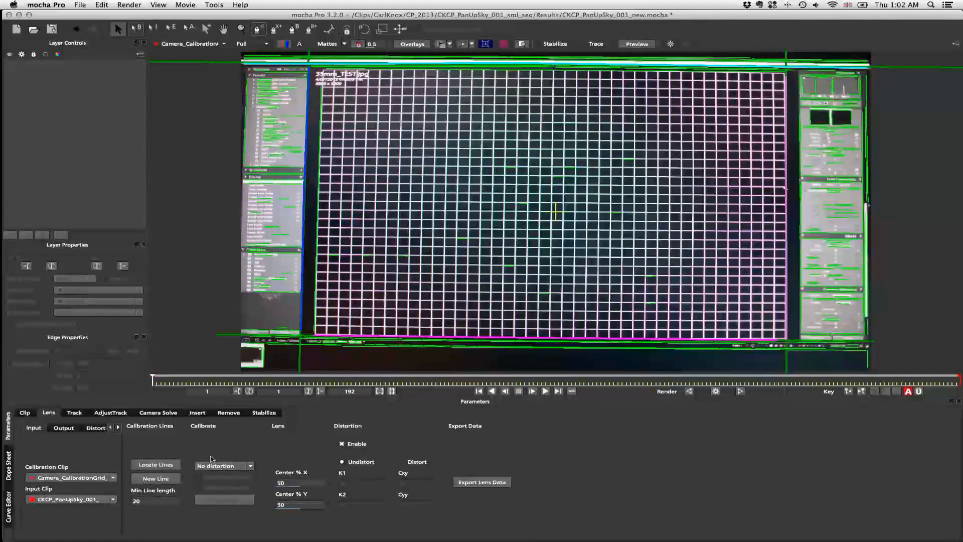
Set the lens distortion model to 1-Parameter and calibrate from the selected grid lines.
click(241, 467)
click(241, 476)
click(241, 466)
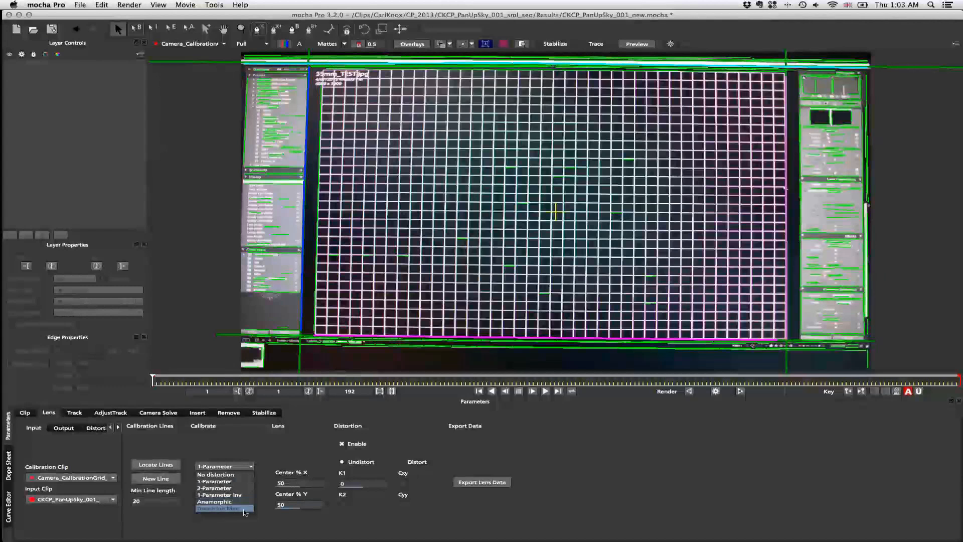
click(233, 445)
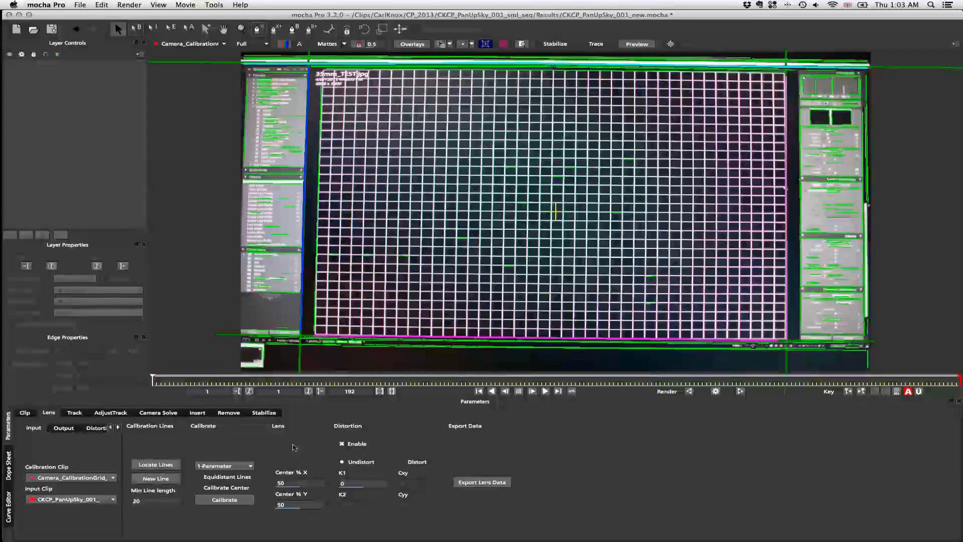
click(224, 500)
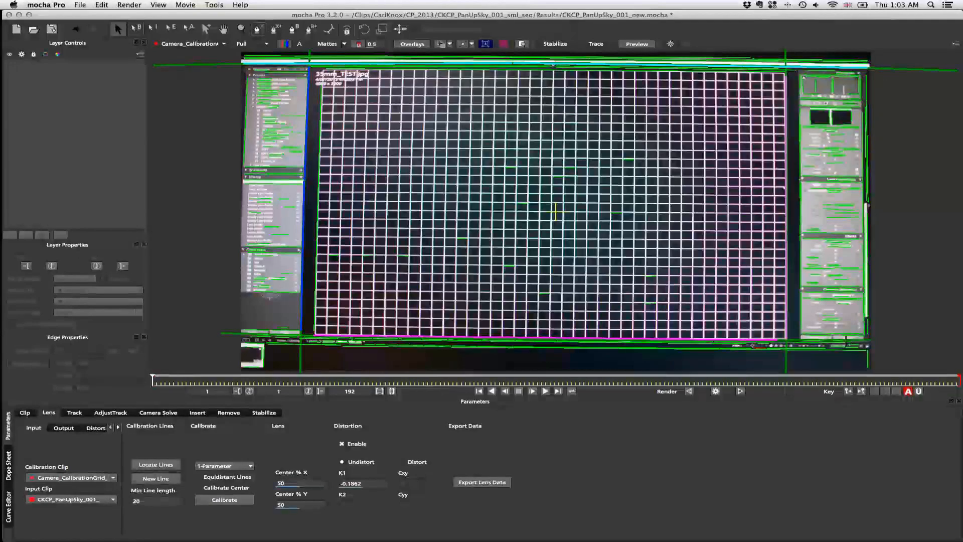
Display the CKCP_PanUpSky_001 rooftop clip with the distortion grid and scrub to frame 104.
click(192, 45)
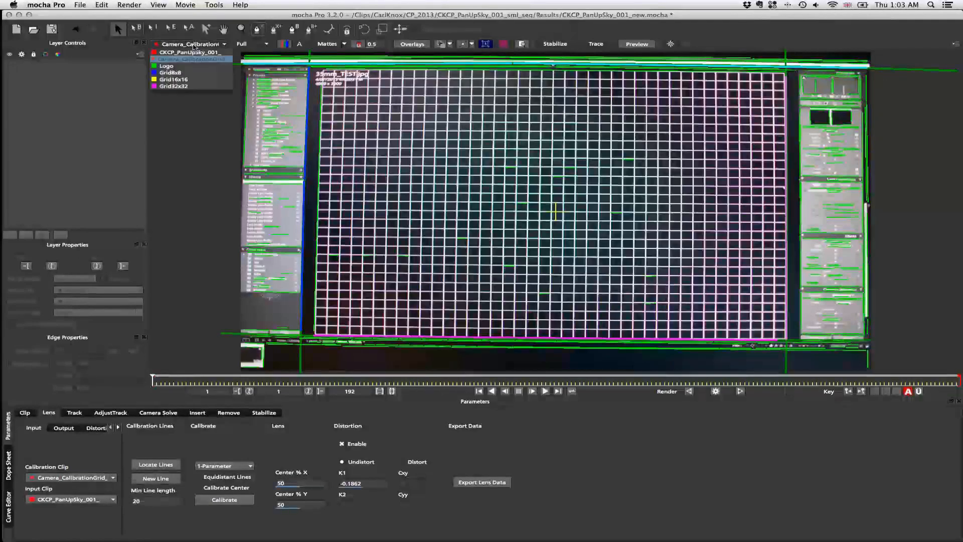
click(192, 58)
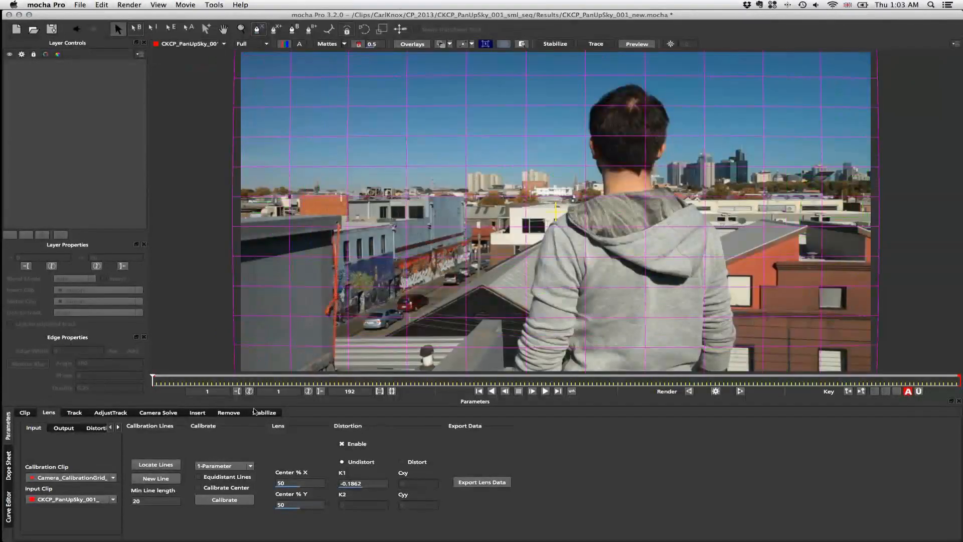
drag(152, 381, 588, 381)
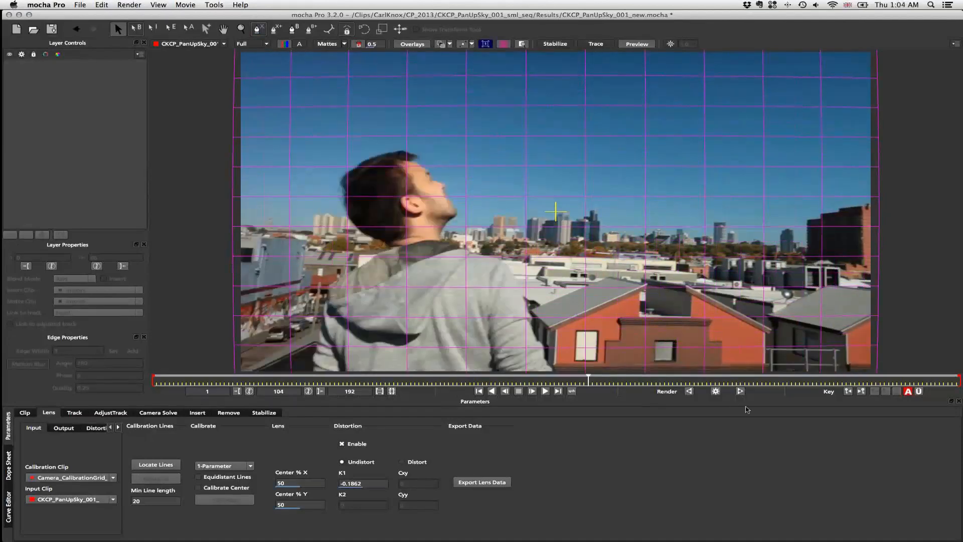
Render the undistorted version of frame 104 and compare the Undistort_CKCP_PanUpSky_001 clip with the original clip.
click(717, 394)
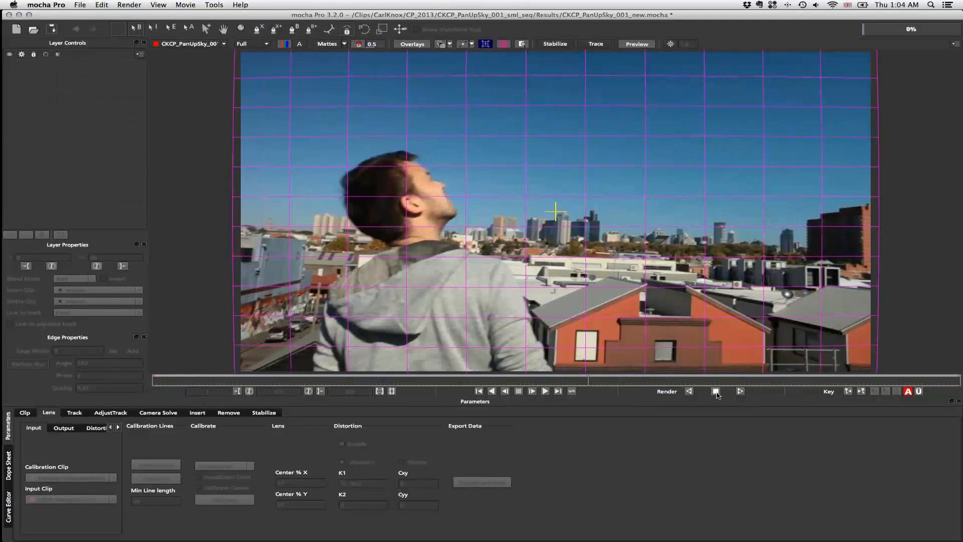
click(201, 44)
click(201, 52)
click(201, 44)
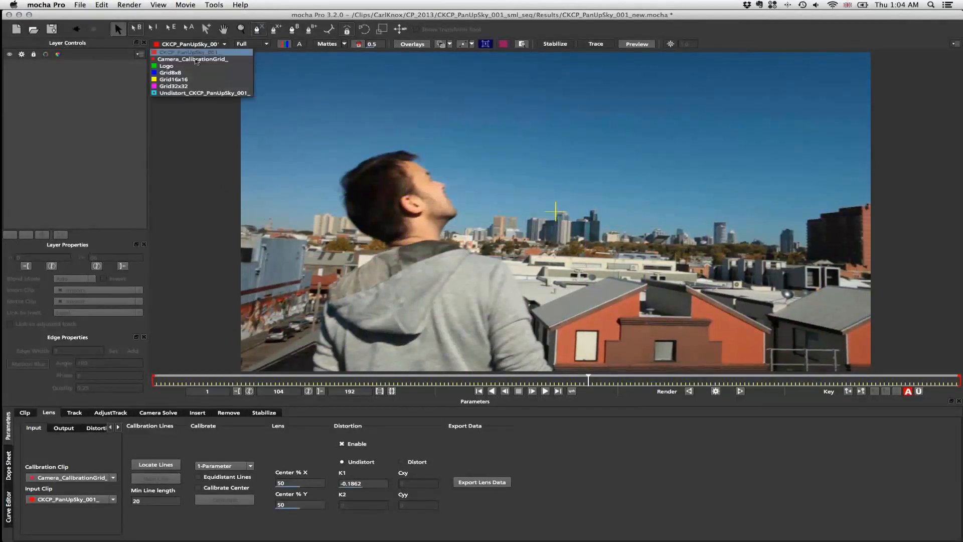
click(191, 95)
click(200, 44)
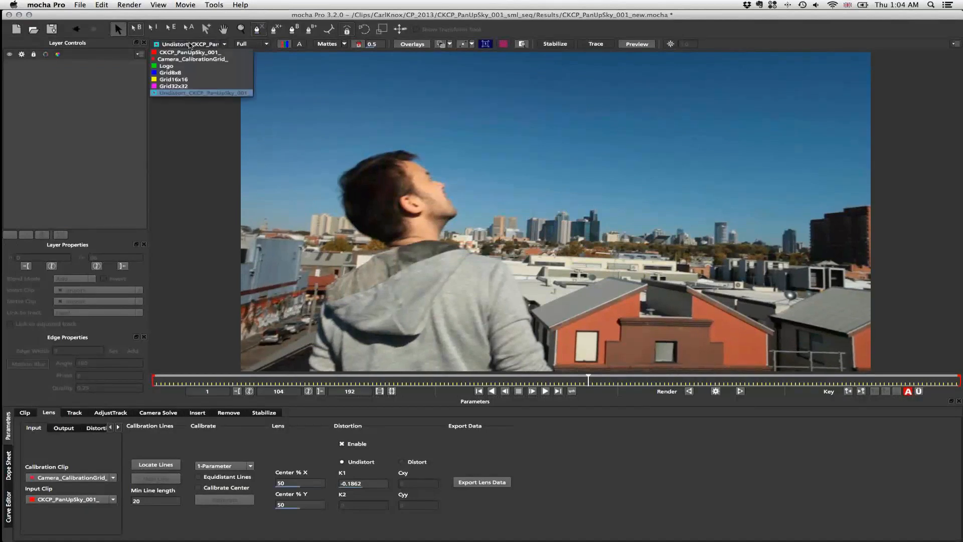
click(190, 52)
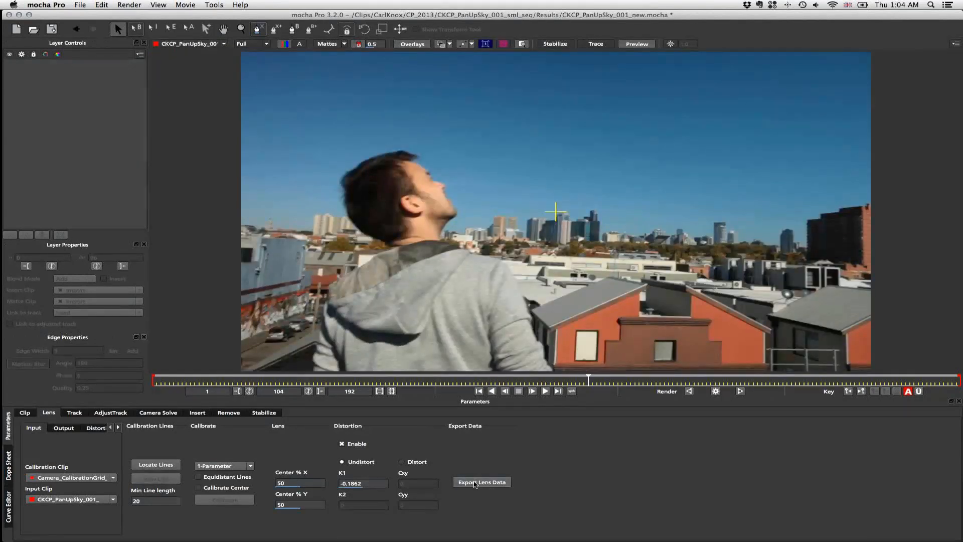
Examine the lens data export formats and the Distortion Map Clip frame range settings, closing the dialog without exporting.
click(475, 483)
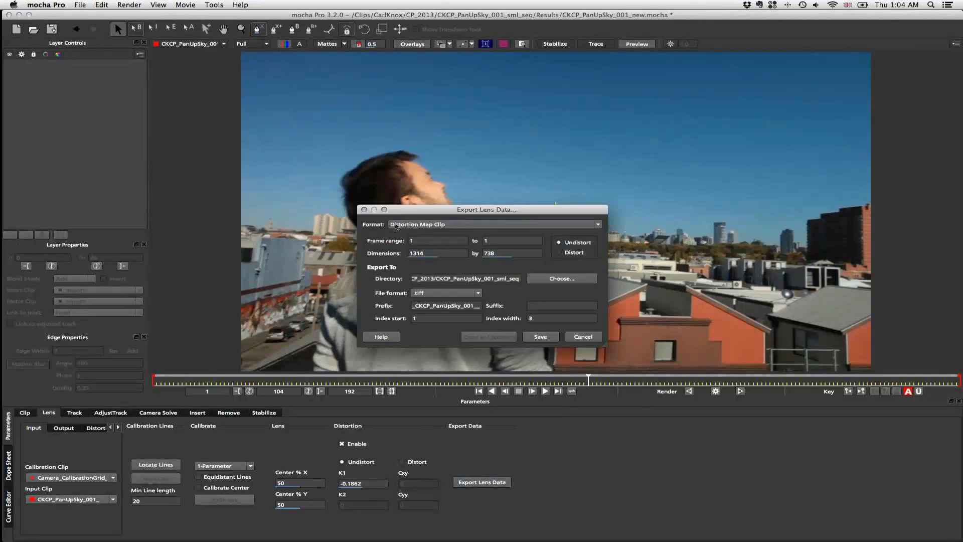
click(429, 224)
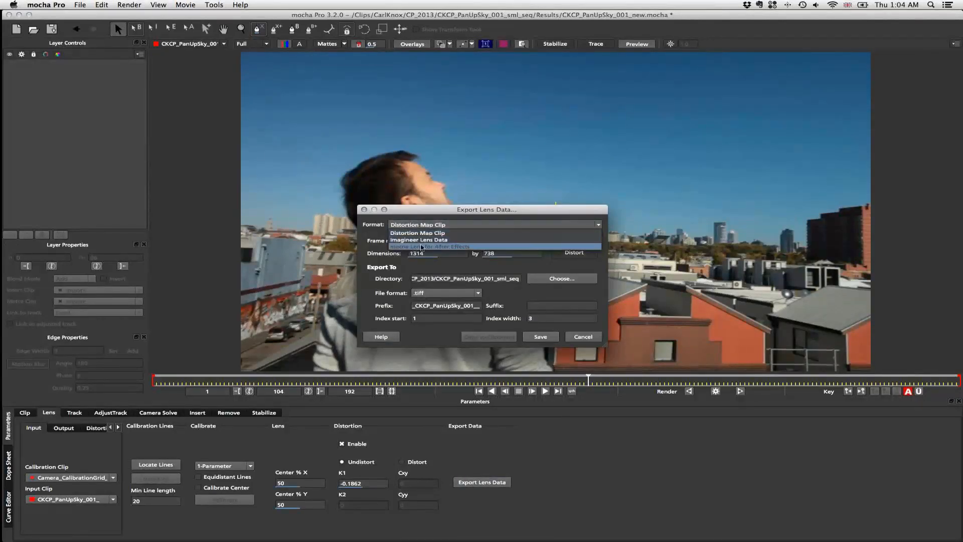
click(443, 228)
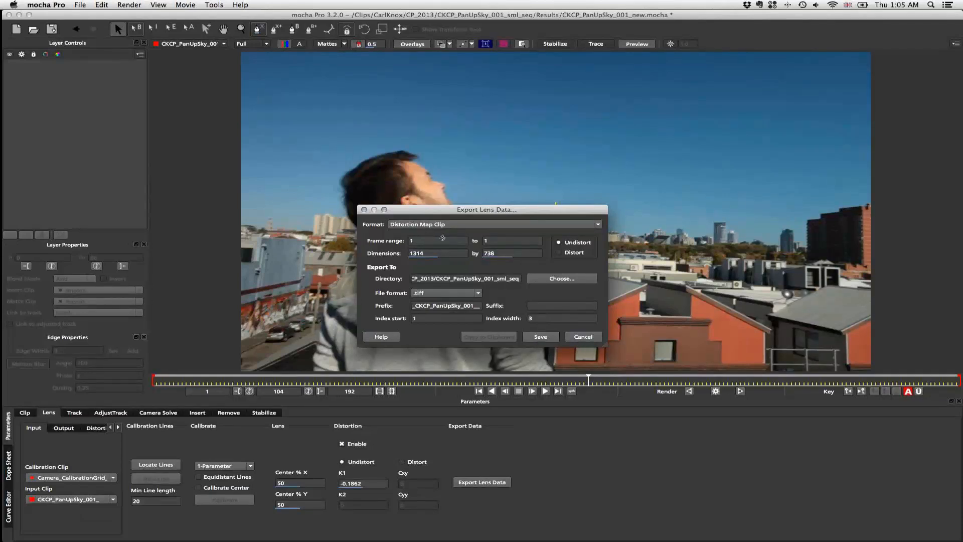
click(429, 241)
key(Tab)
click(440, 240)
click(515, 243)
click(441, 241)
click(587, 339)
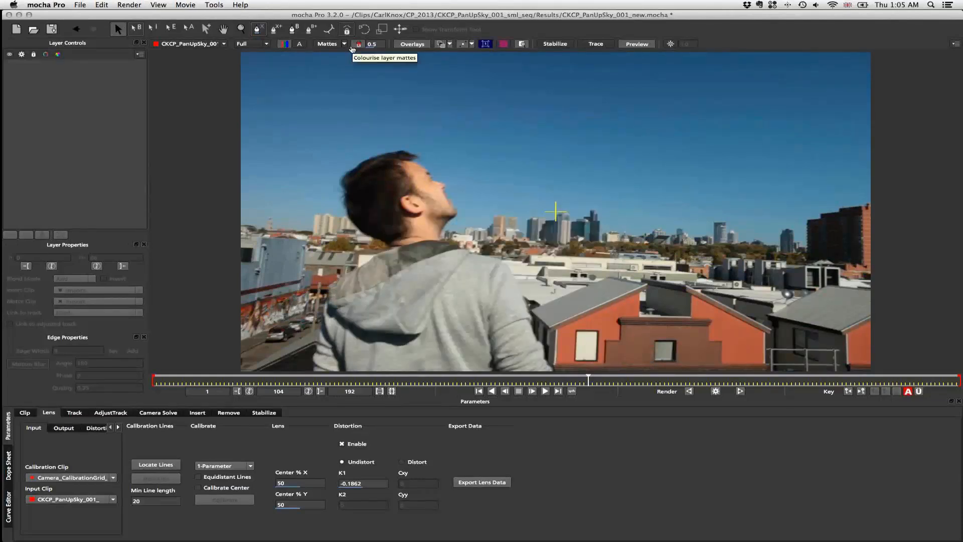
Switch to Nuke and read in the CKCP_PanUpSky_001_####.jpg sequence from the CKCP_PanUpSky_001_sml_seq folder.
key(super+Tab)
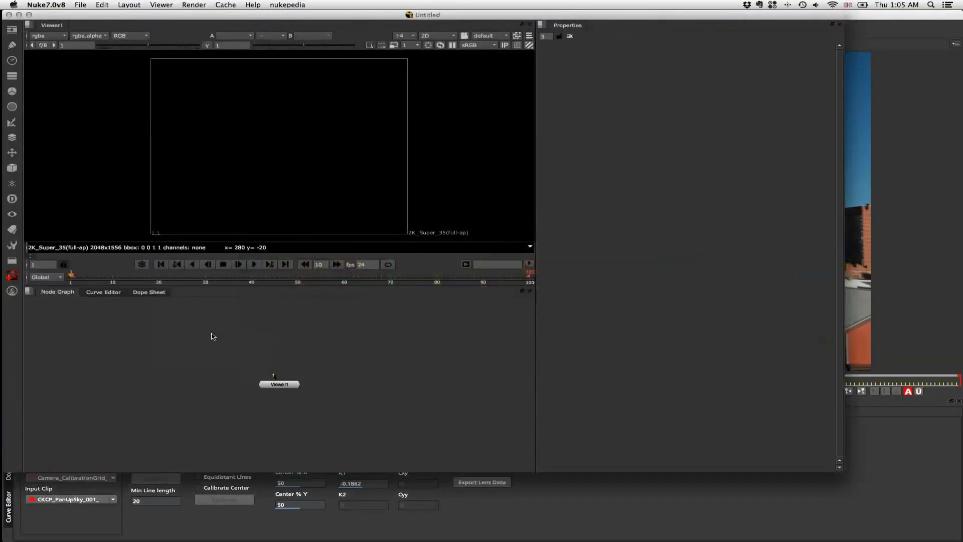
key(r)
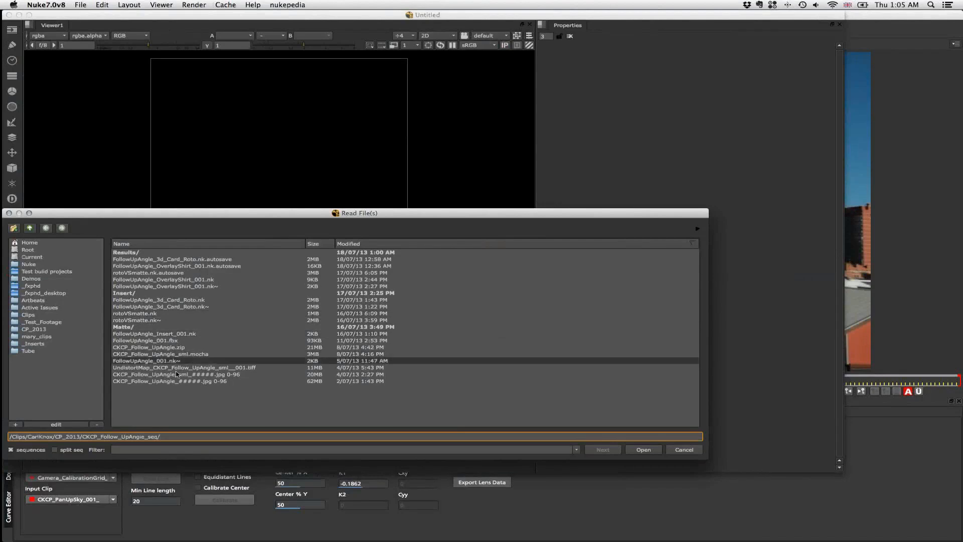
click(42, 331)
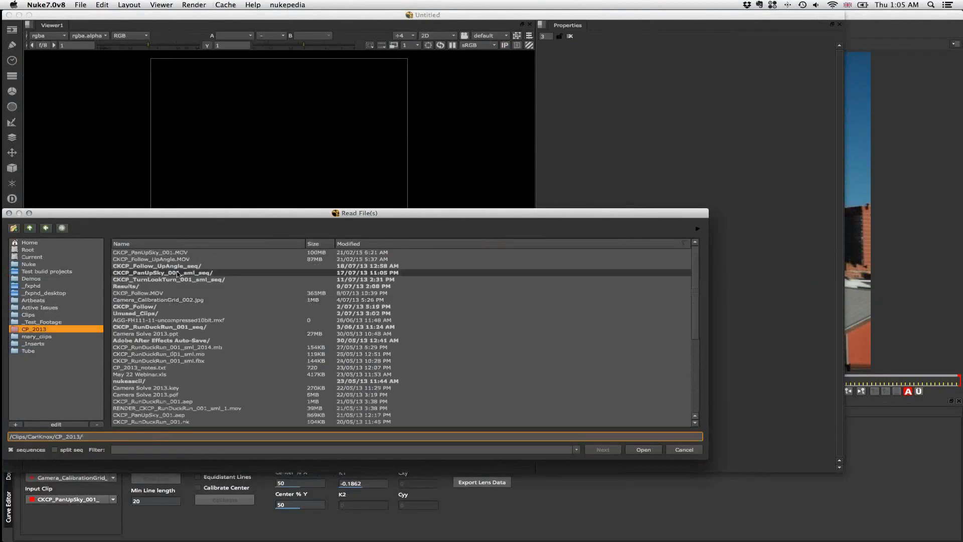
double_click(178, 274)
double_click(180, 278)
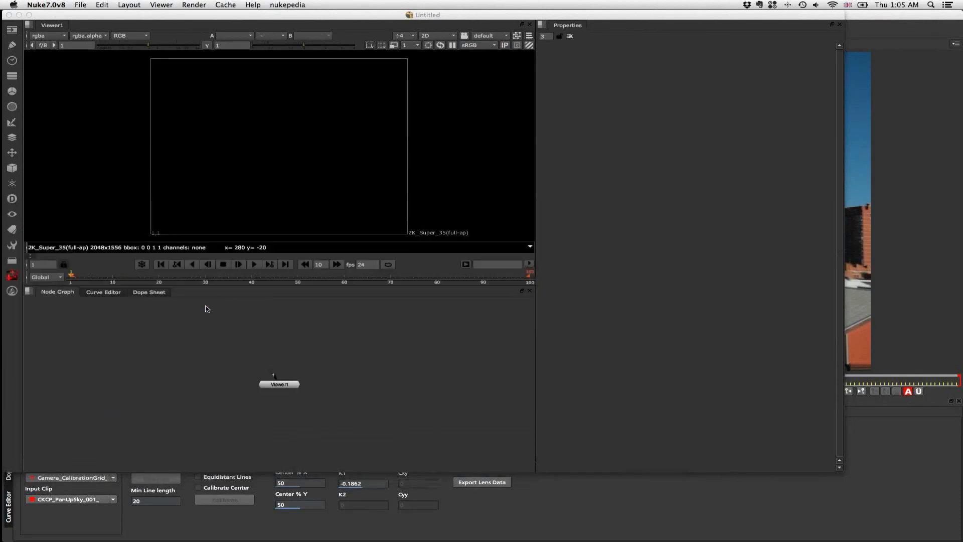
Connect the rooftop sequence to the viewer, enlarge the viewer area, and fit the image in it.
drag(219, 336, 175, 341)
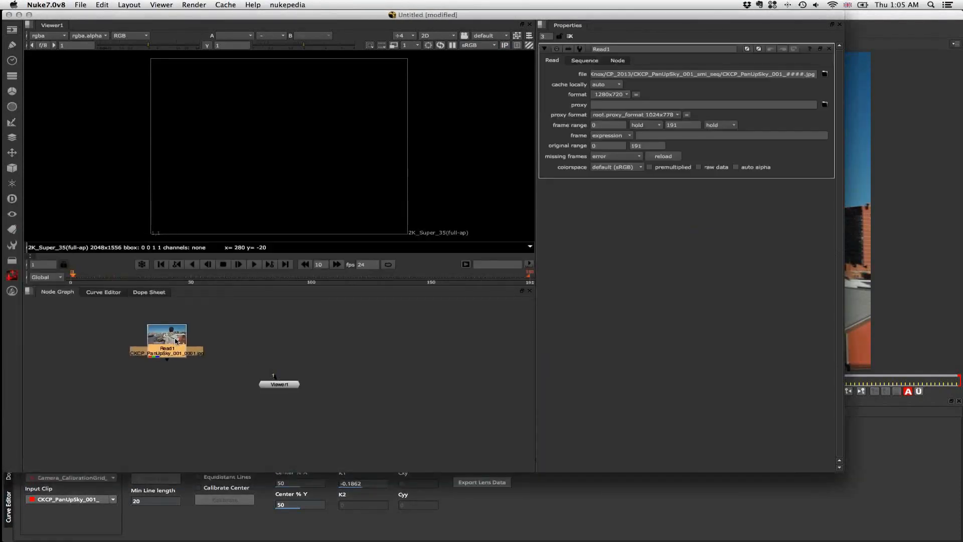
key(1)
click(326, 329)
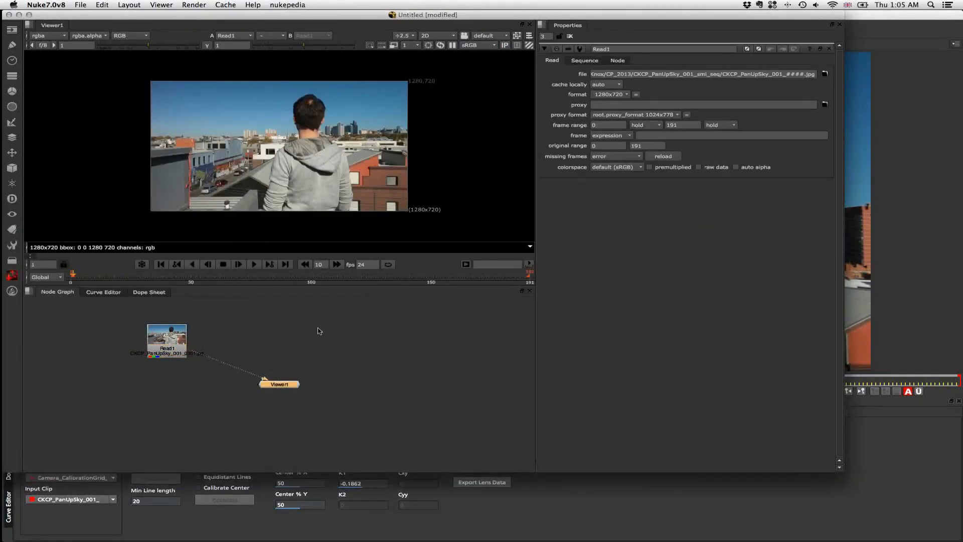
key(f)
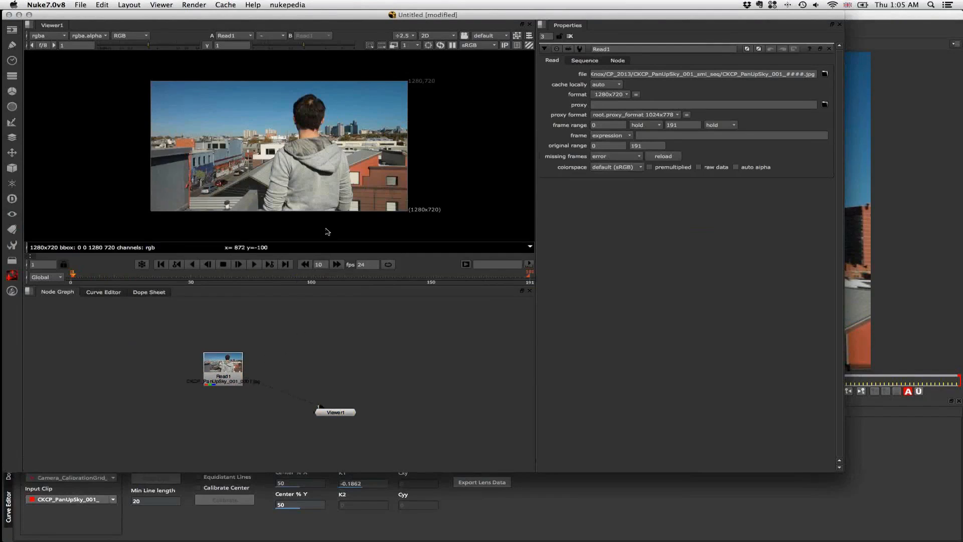
key(f)
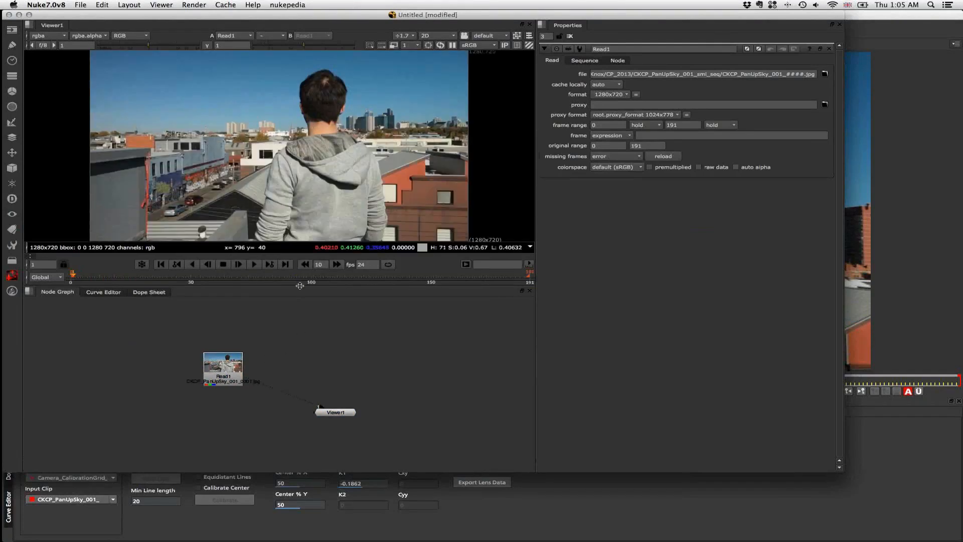
drag(294, 372, 294, 376)
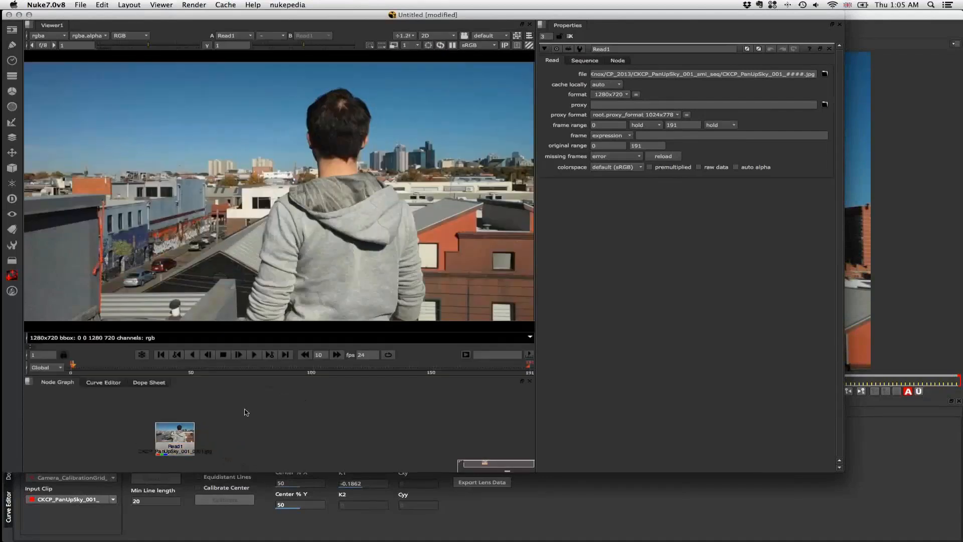
Add an STMap node fed by the rooftop sequence and place it to the right of the Read node.
key(Tab)
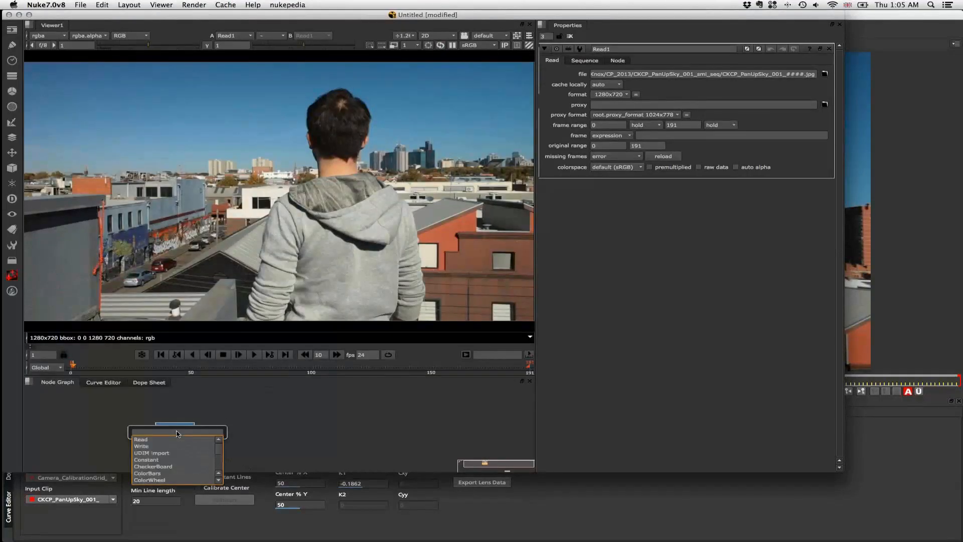
text(stmap)
key(Return)
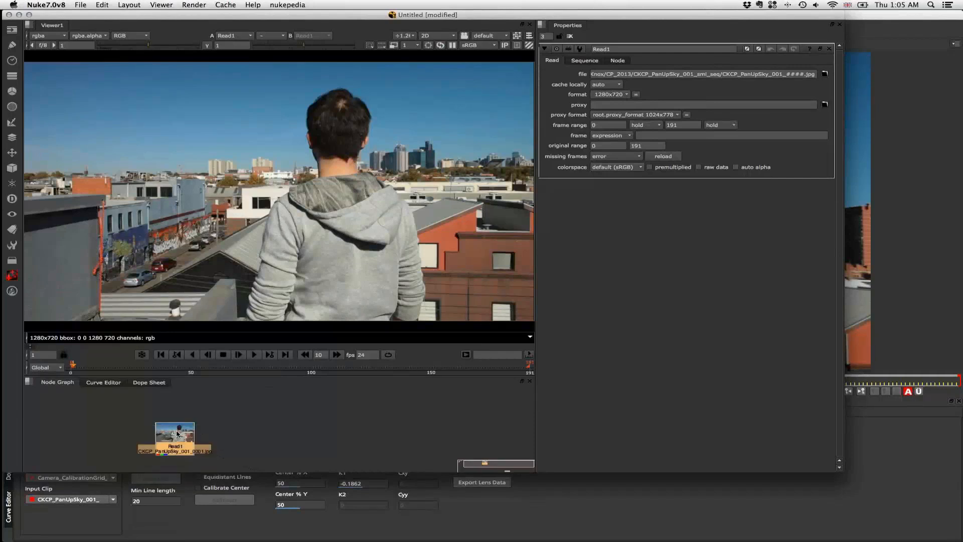
drag(176, 463, 247, 441)
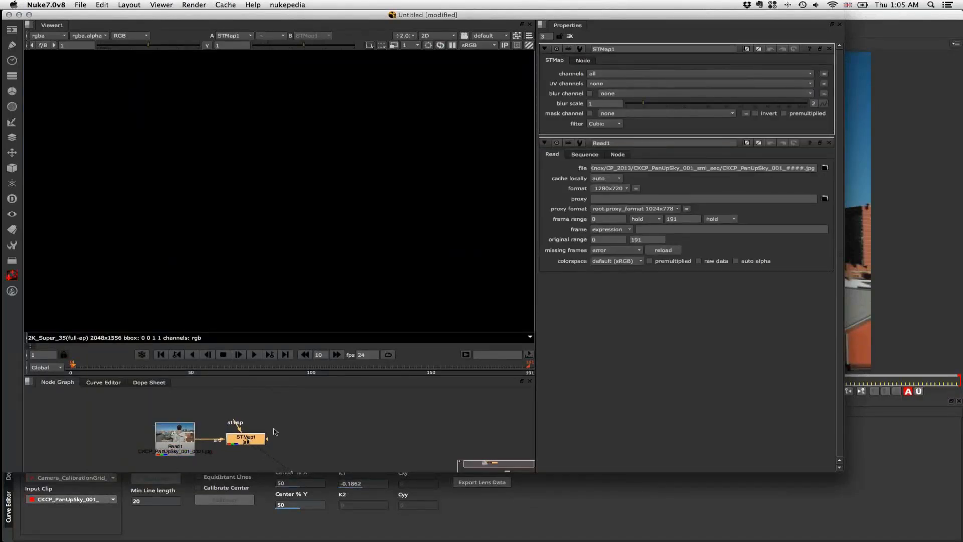
Read in the distortion map UndistortMap_CKCP_PanUpSky_001_001.tiff and show it in the viewer.
scroll(255, 441, up, 2)
click(251, 427)
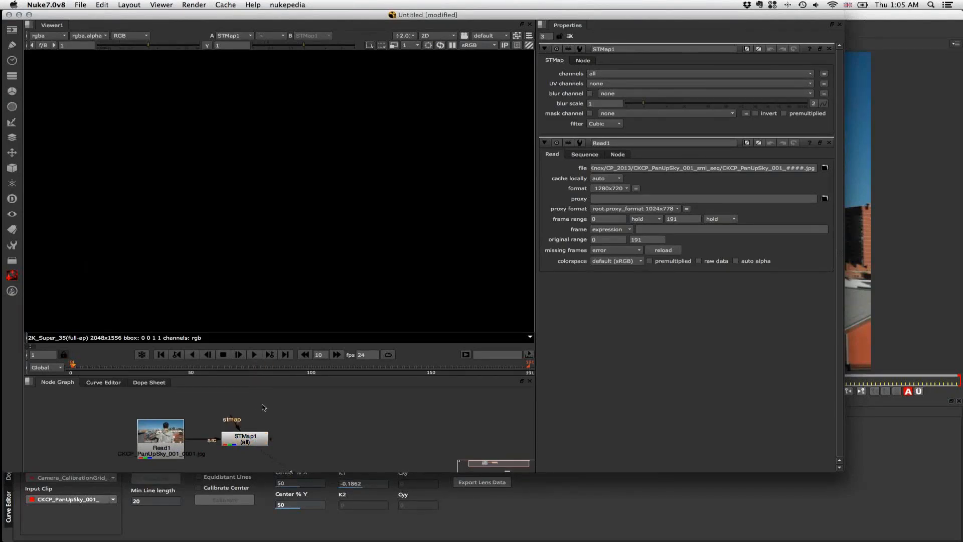
key(r)
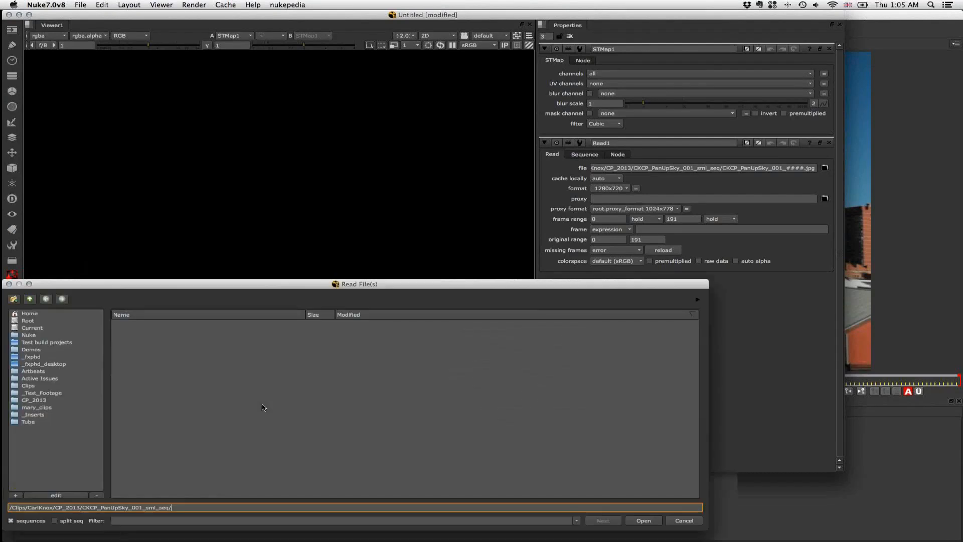
click(184, 350)
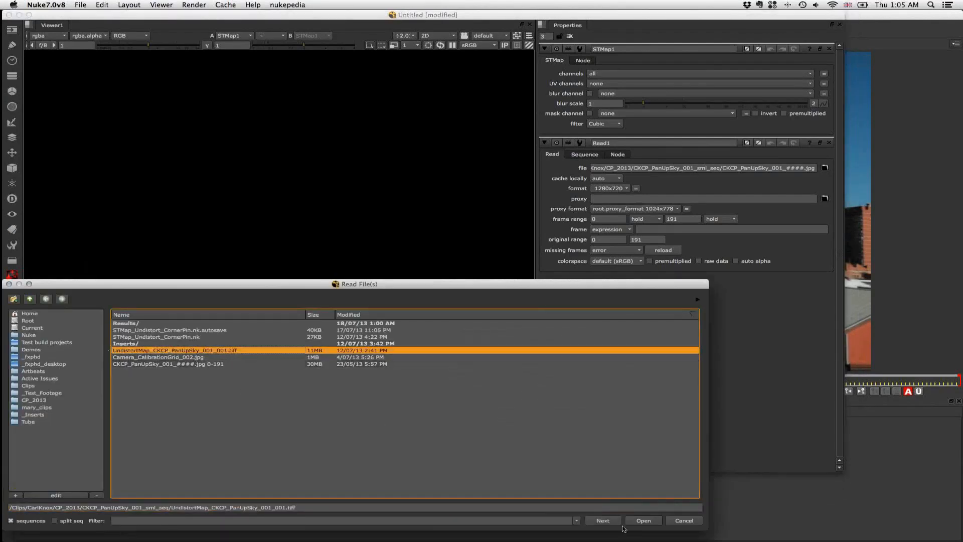
click(643, 520)
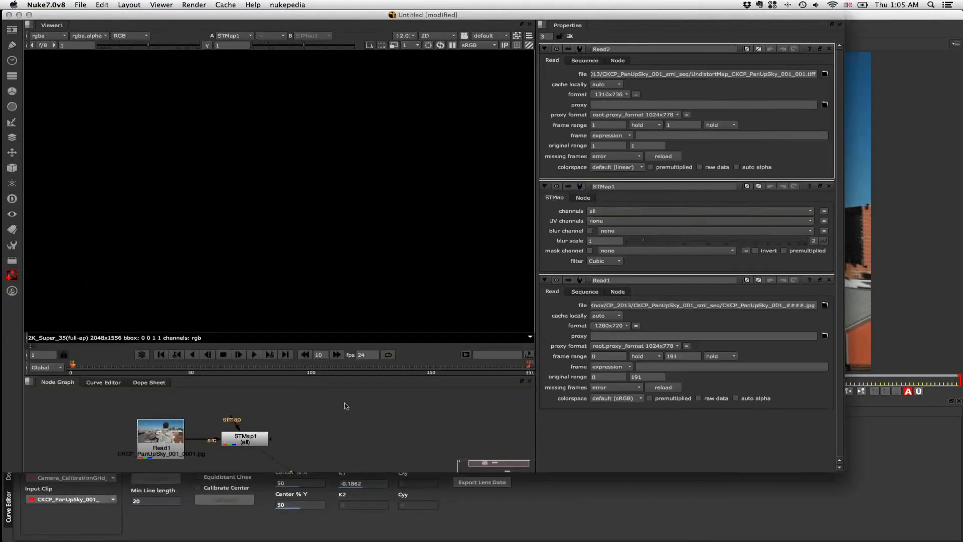
key(1)
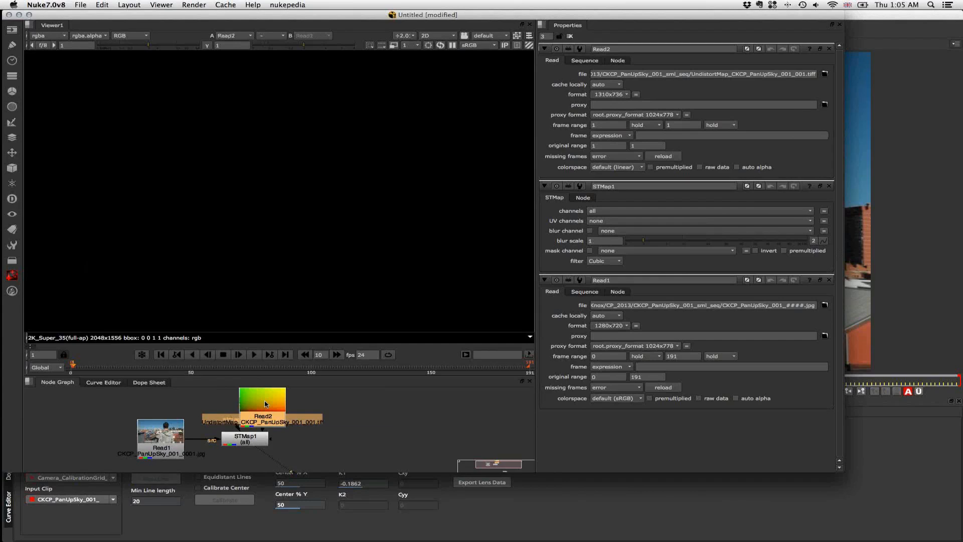
Connect the undistort map to the STMap node's stmap input, place it above STMap, and view the STMap output.
drag(266, 404, 301, 402)
drag(313, 440, 253, 448)
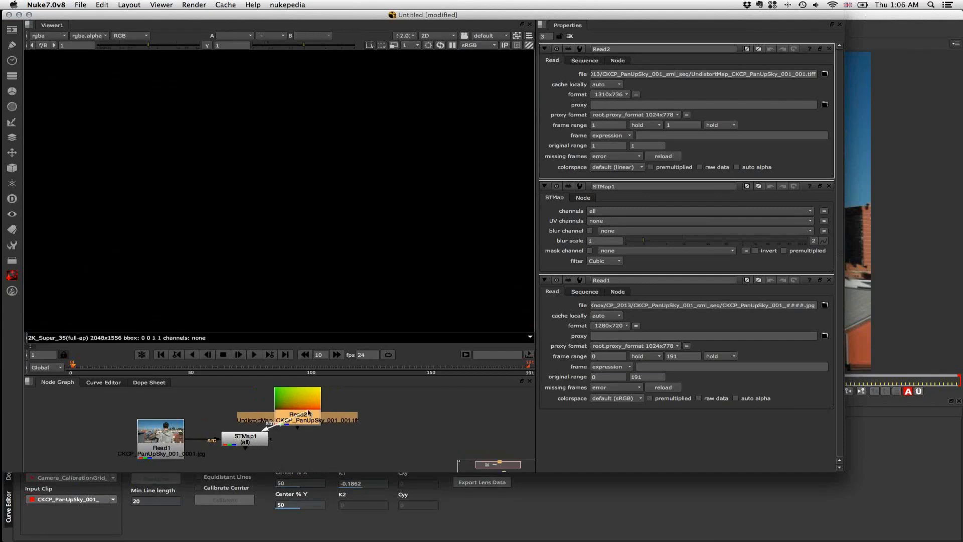
drag(321, 402, 266, 399)
click(253, 440)
key(1)
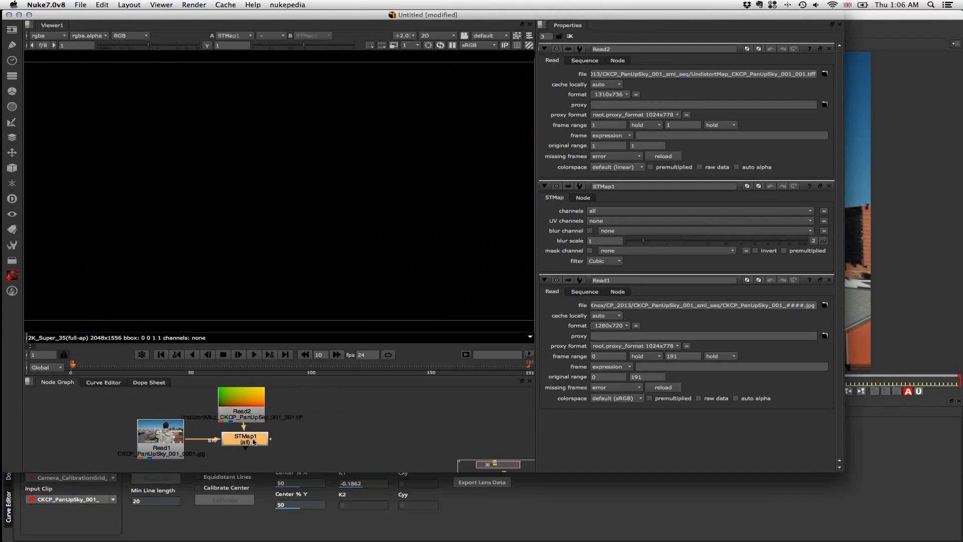
drag(249, 405, 253, 403)
scroll(333, 404, down, 3)
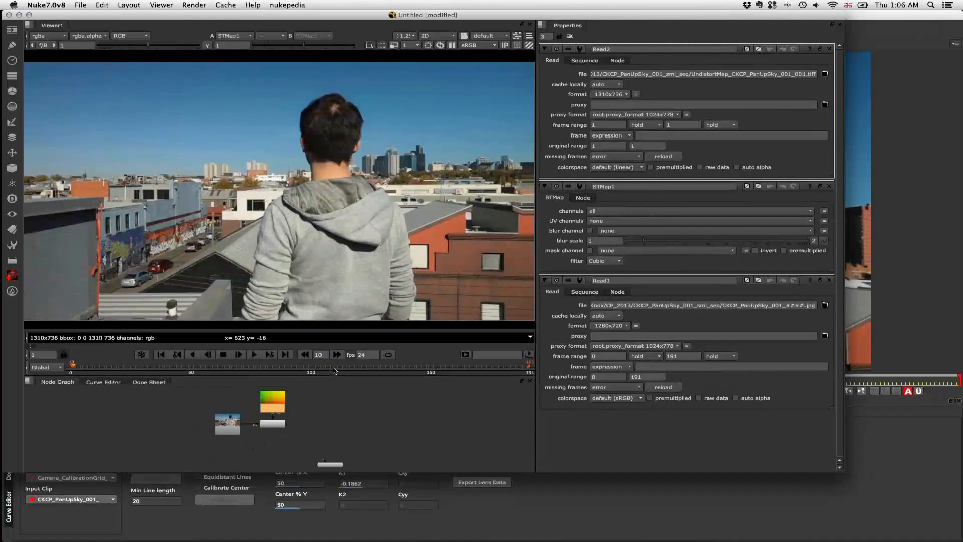
Set the STMap node's channels to rgb and its UV channels to rgb.
double_click(272, 420)
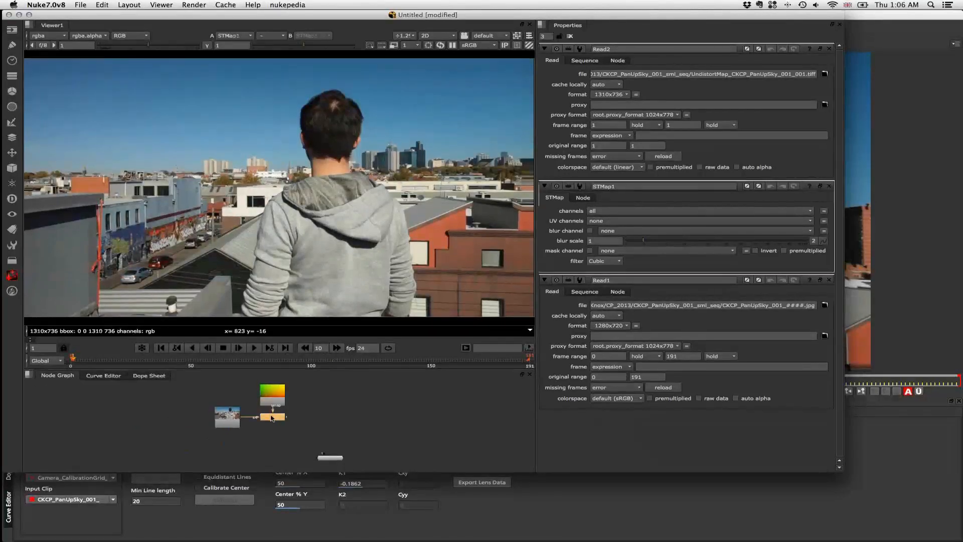
click(595, 74)
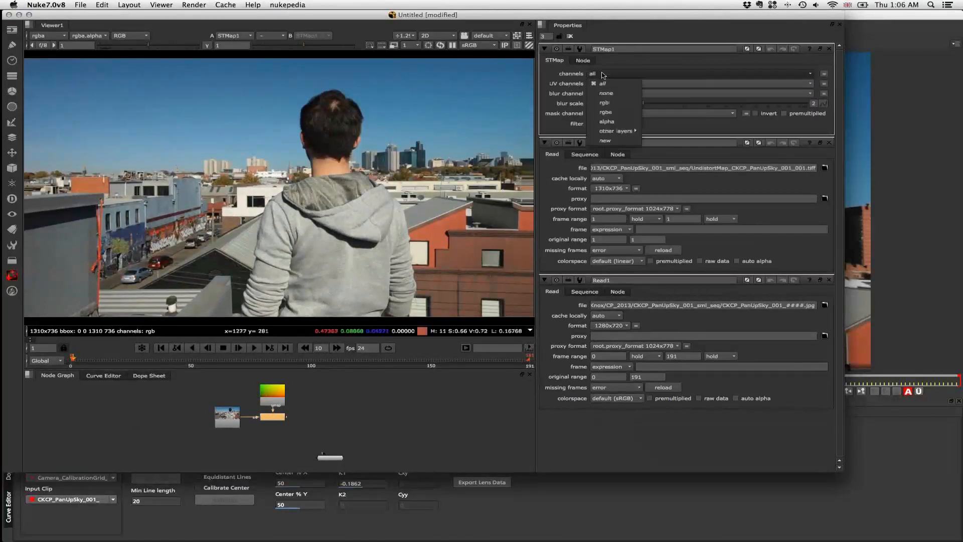
click(601, 91)
click(602, 84)
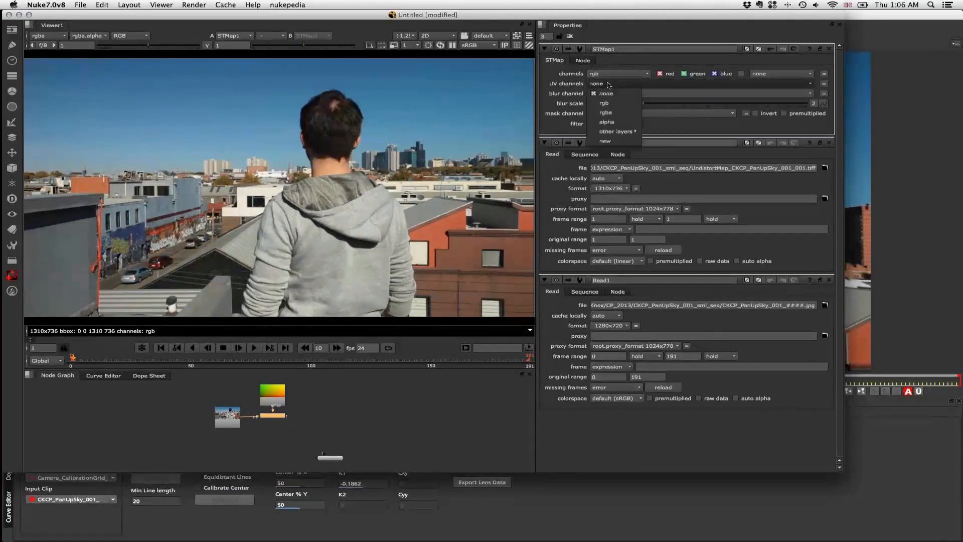
click(607, 99)
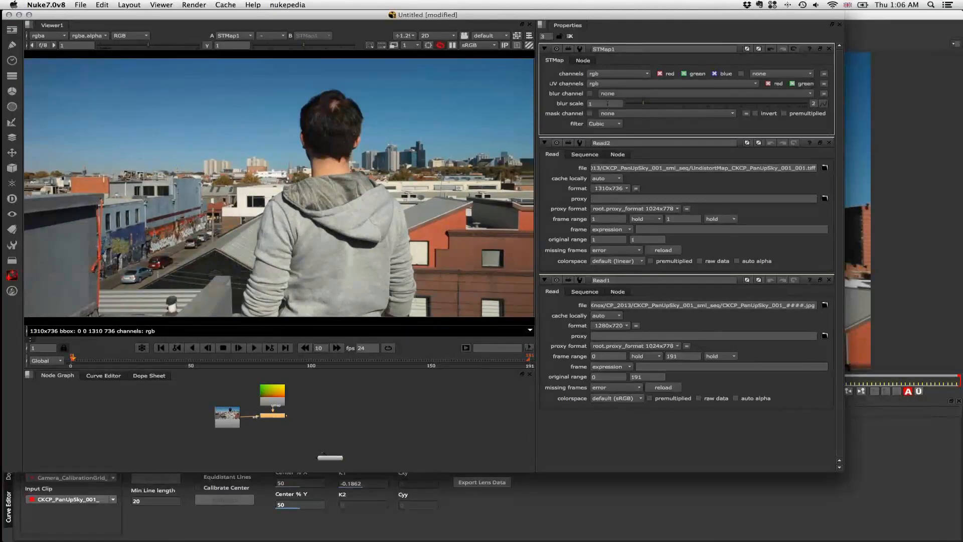
Compare the rooftop image with the STMap node disabled and enabled.
click(330, 458)
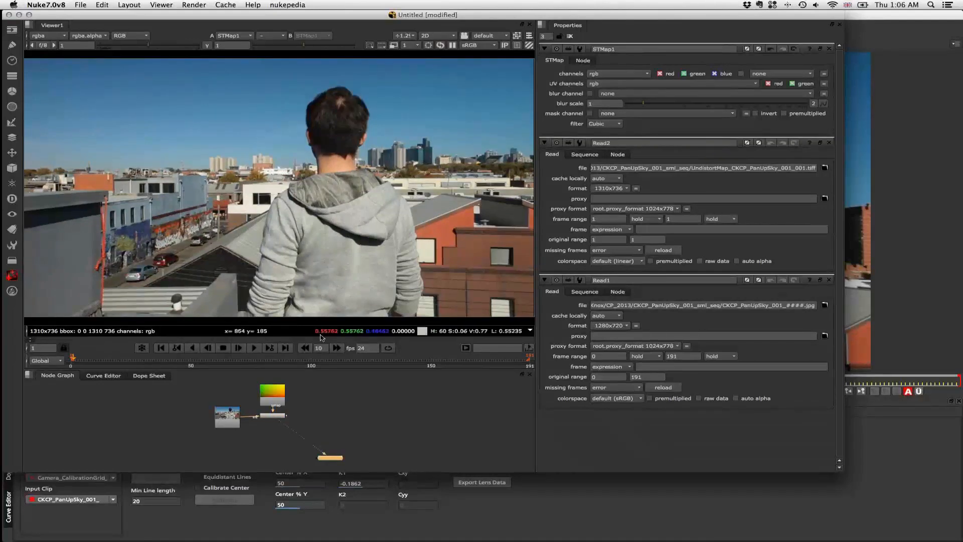
drag(273, 416, 277, 424)
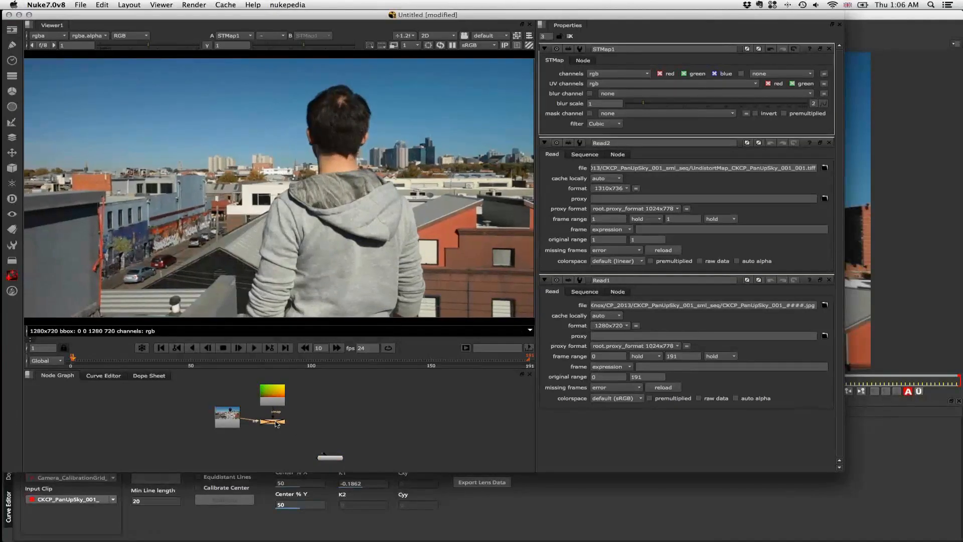
drag(277, 424, 276, 417)
key(minus)
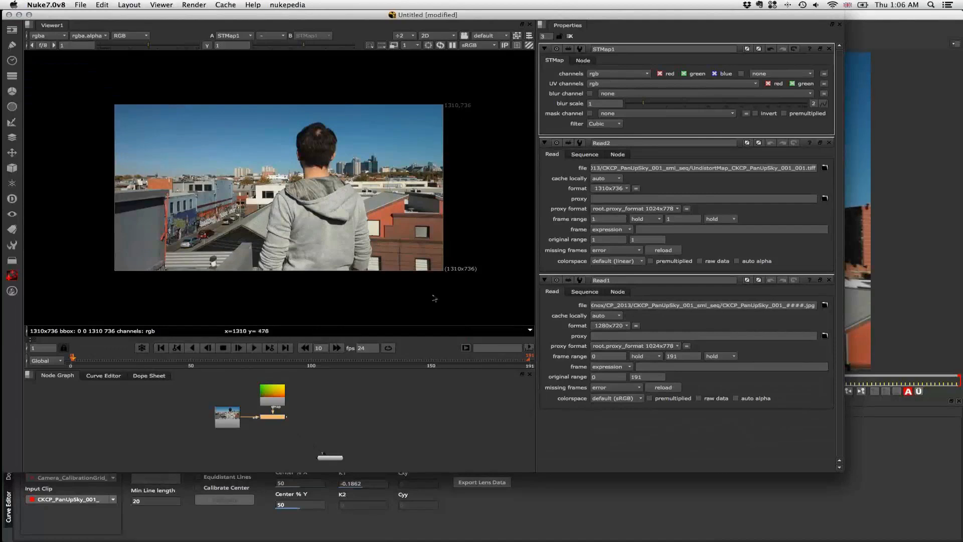
Add a Reformat node after the STMap node.
key(Tab)
text(ref)
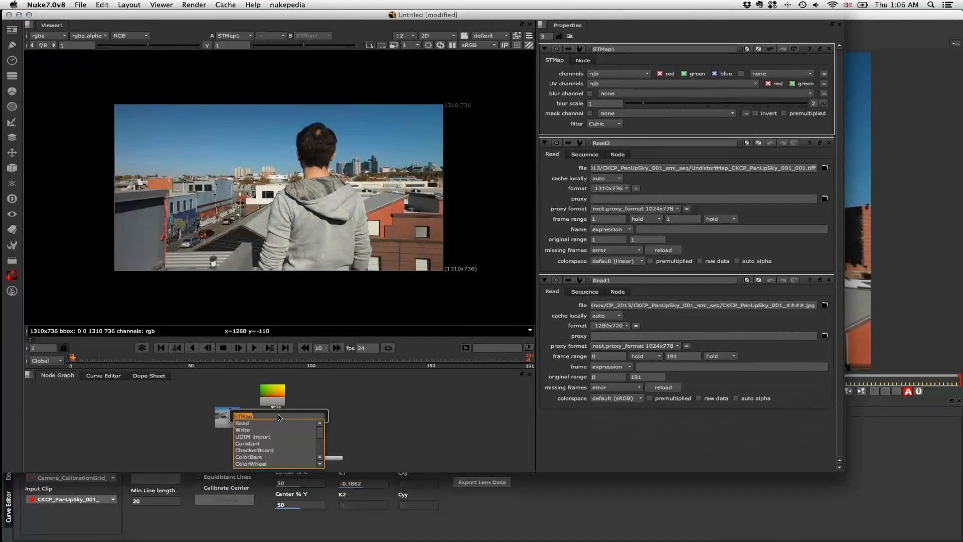
text(orma)
key(Return)
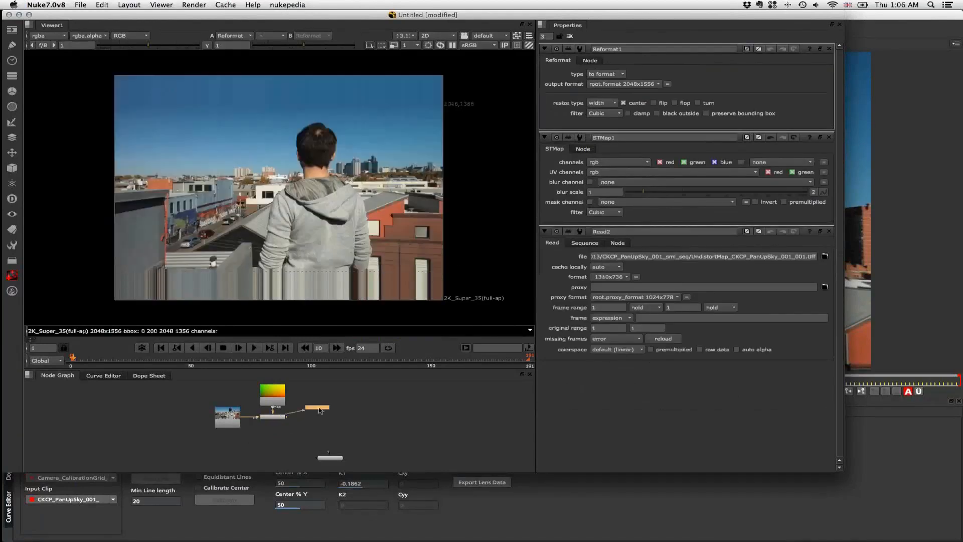
Set the Reformat node's output format to 1280x720 and its resize type to none.
click(614, 84)
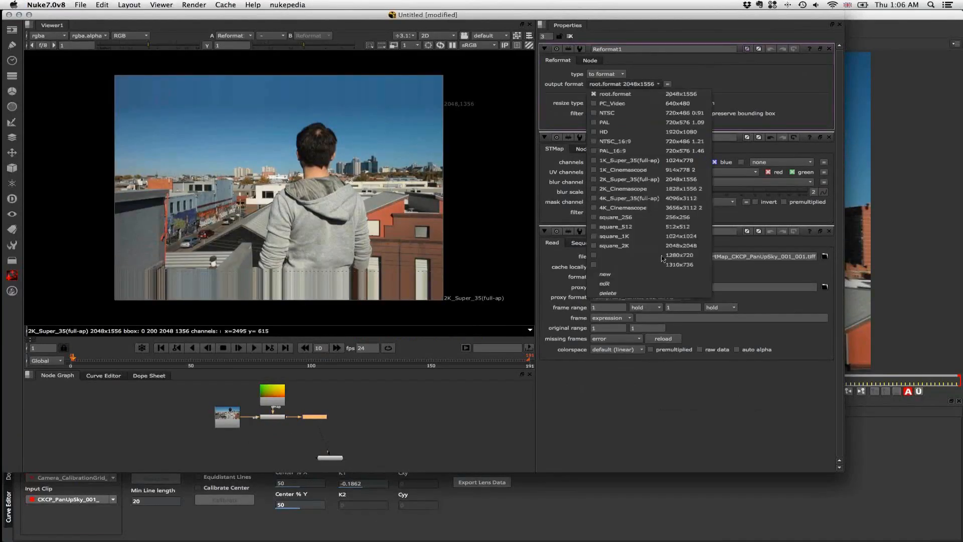
click(657, 257)
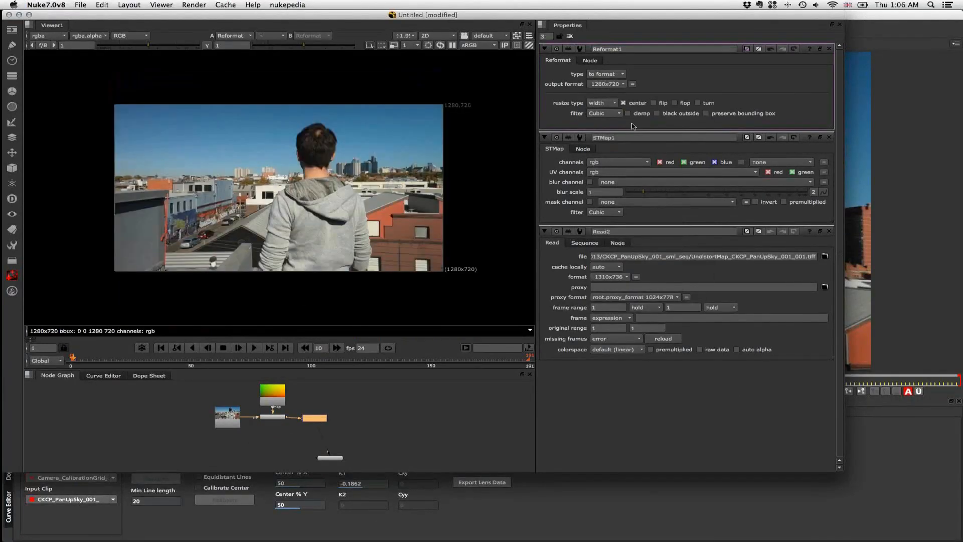
click(609, 104)
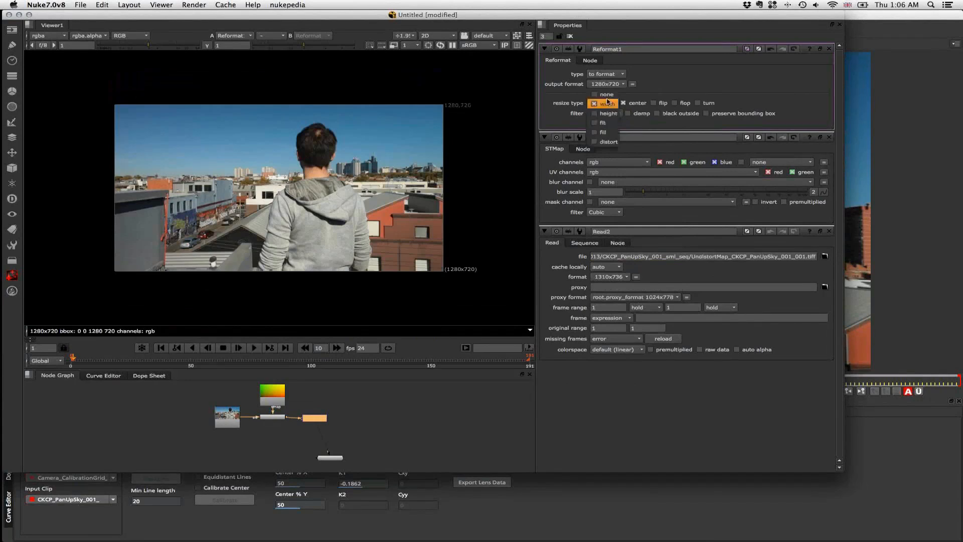
click(606, 94)
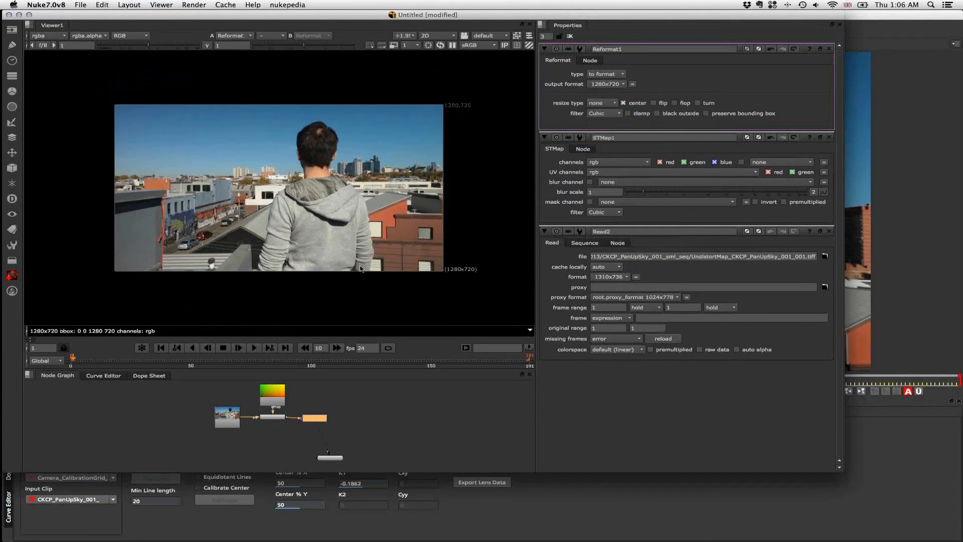
Disable and re-enable the STMap node to compare the reformatted image with and without undistortion.
click(273, 418)
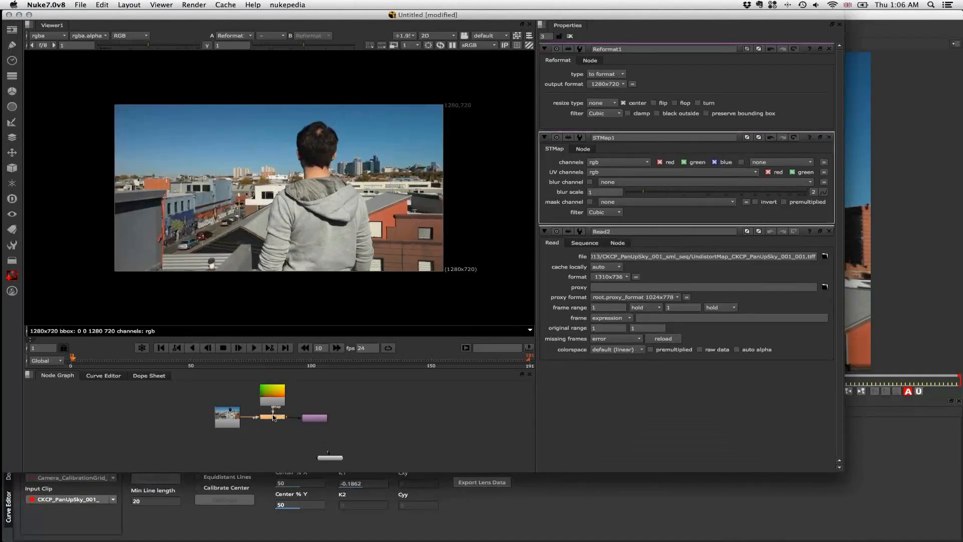
key(d)
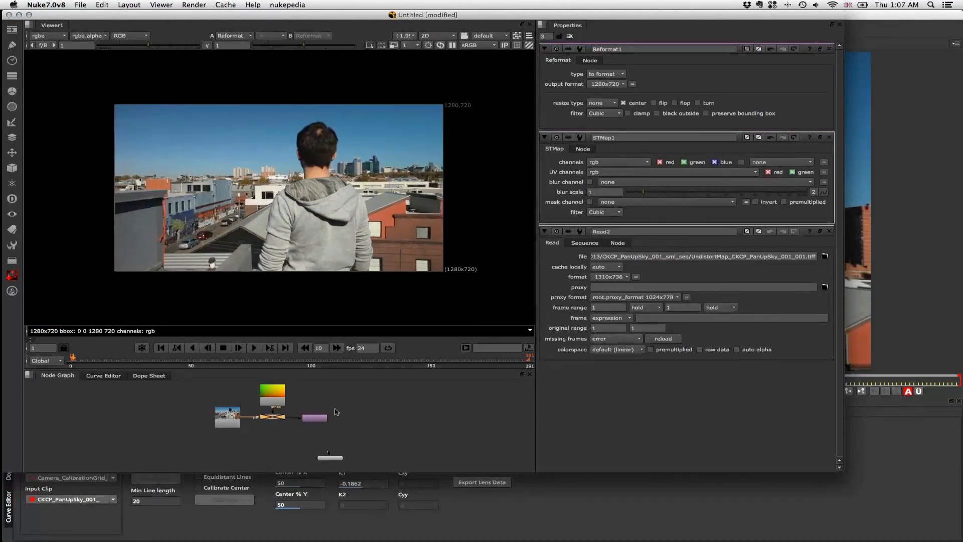
key(d)
Align the Viewer node beneath the Reformat node and straighten the node row.
drag(336, 461, 321, 461)
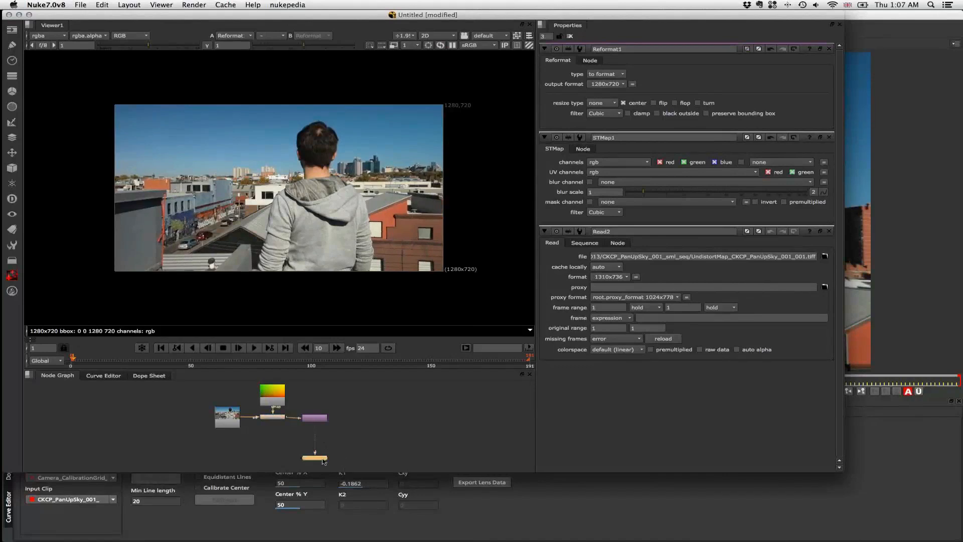
click(315, 419)
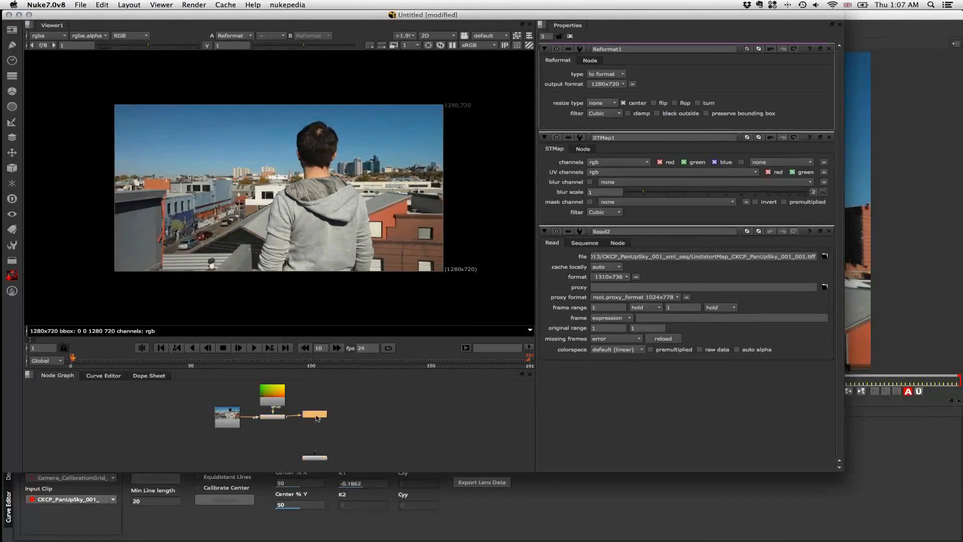
click(383, 391)
Switch to mocha Pro and open the recent project CKCP_PanUpSky_001_lens.mocha.
key(super+Tab)
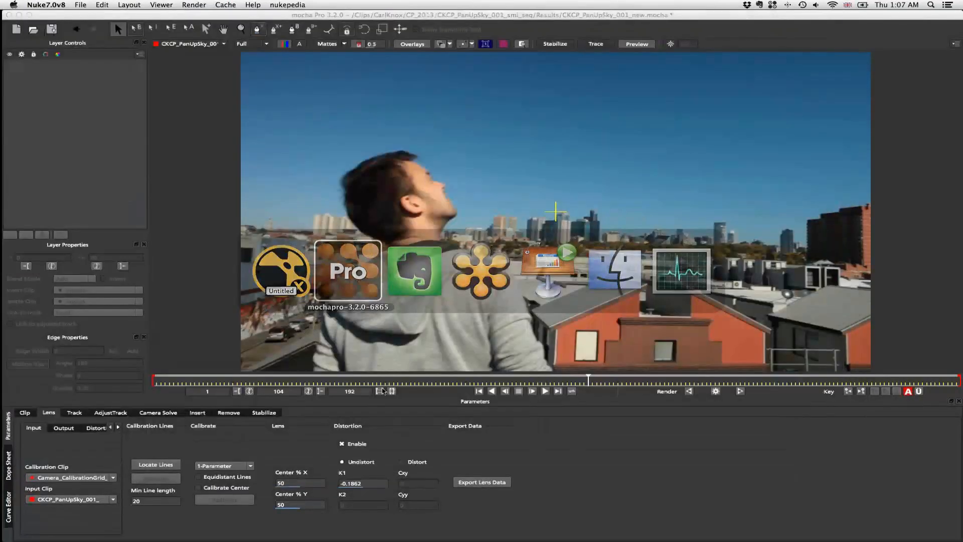
click(80, 4)
mouse_move(85, 33)
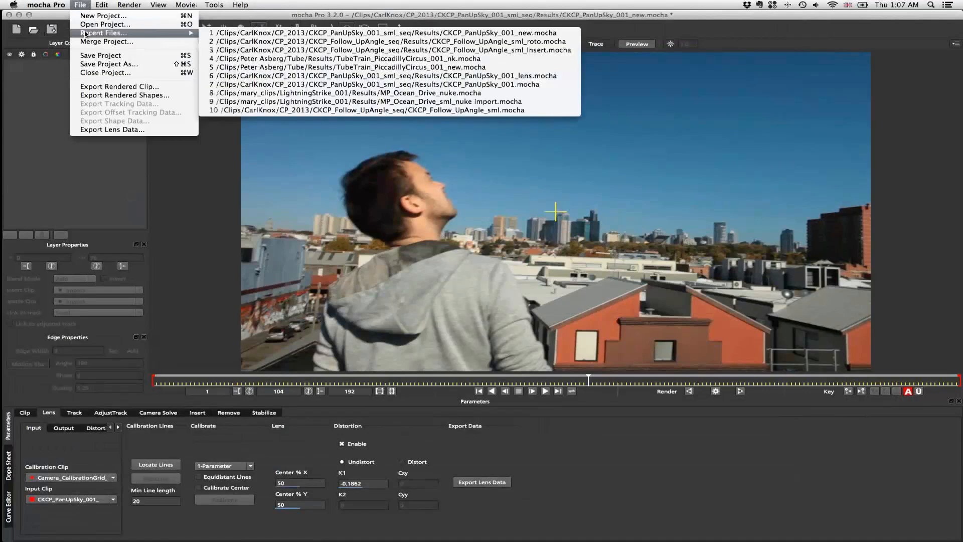
click(377, 76)
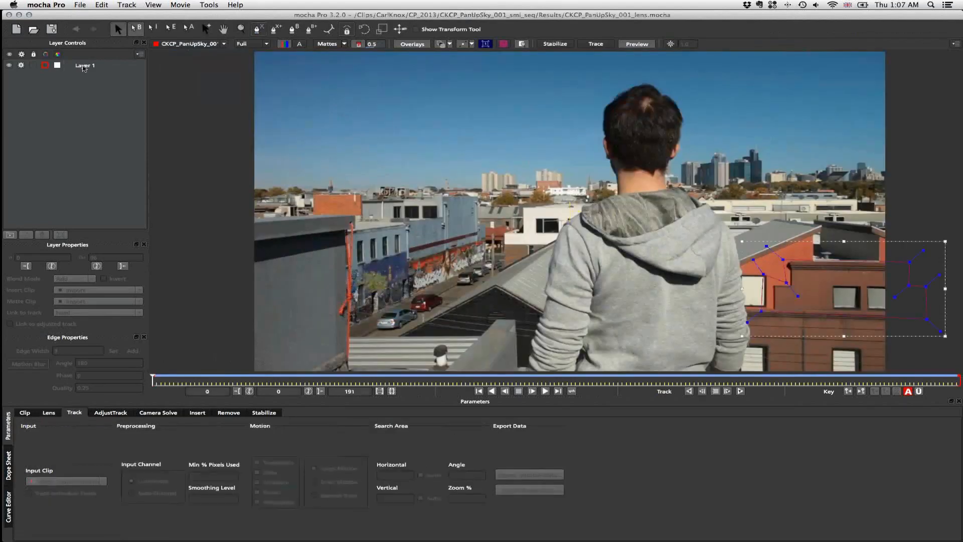
Select Layer 1, go to frame 88, and set the layer's insert clip to Logo.
click(84, 65)
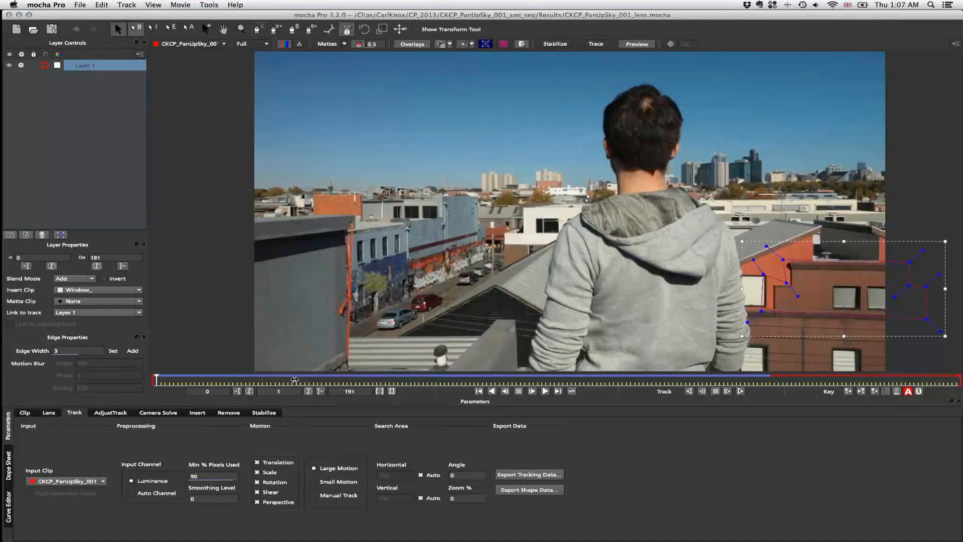
drag(295, 379, 663, 381)
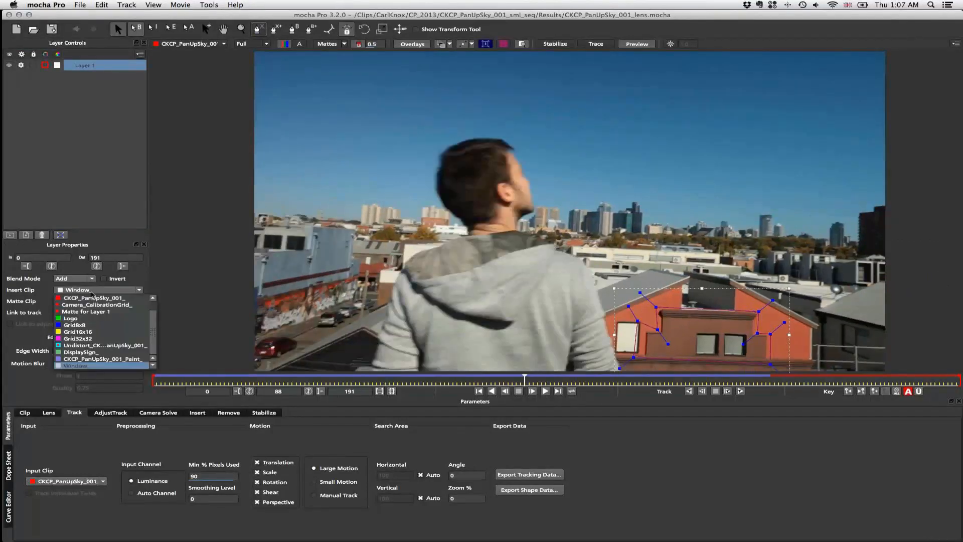
click(101, 319)
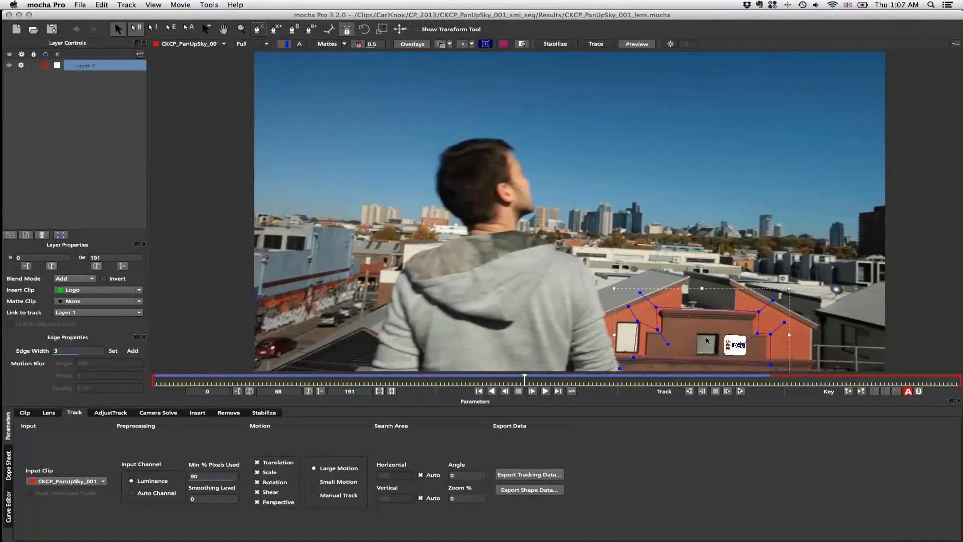
Scrub through the tracked frames to check how the logo insert follows the building wall.
click(558, 378)
click(709, 379)
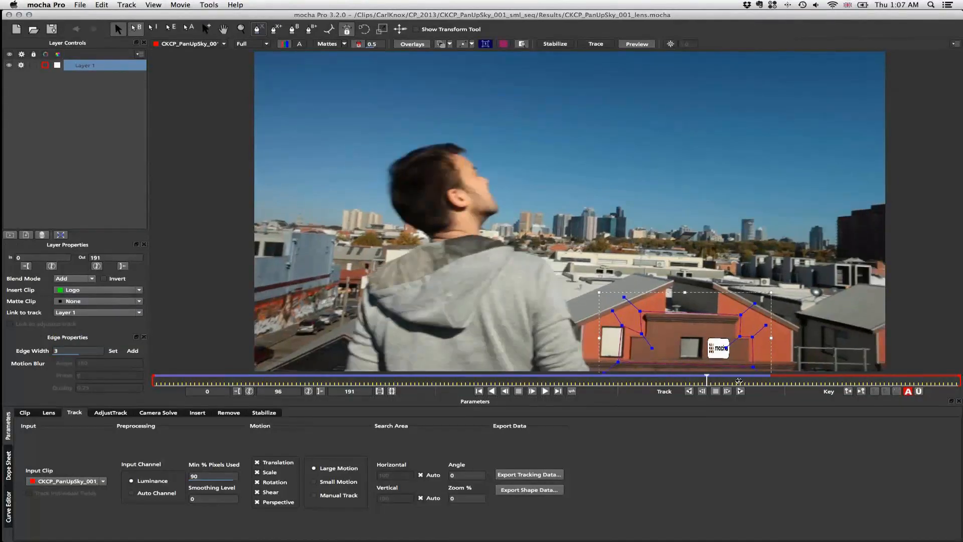
click(739, 380)
drag(739, 379, 662, 383)
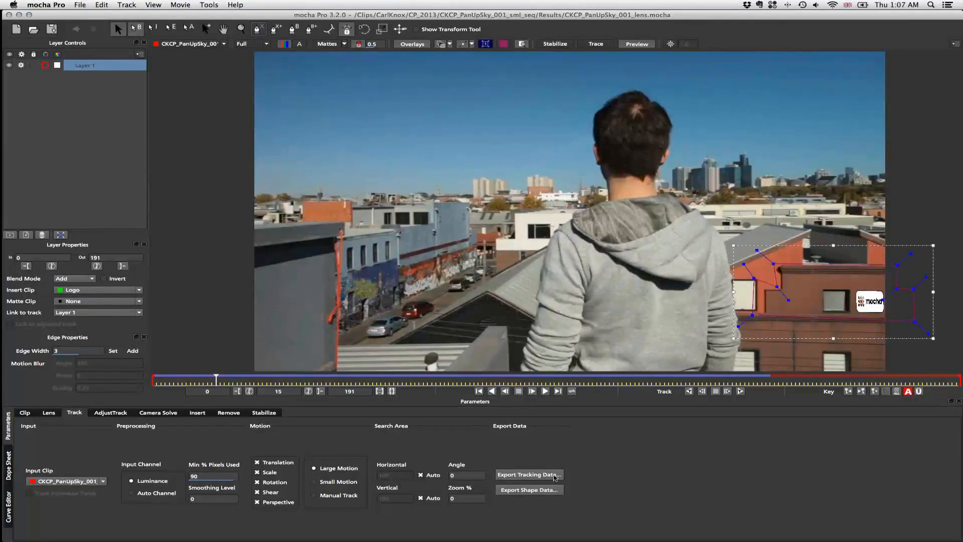
Copy Layer 1's tracking data to the clipboard in the Nuke Corner Pin (*.nk) format.
click(555, 474)
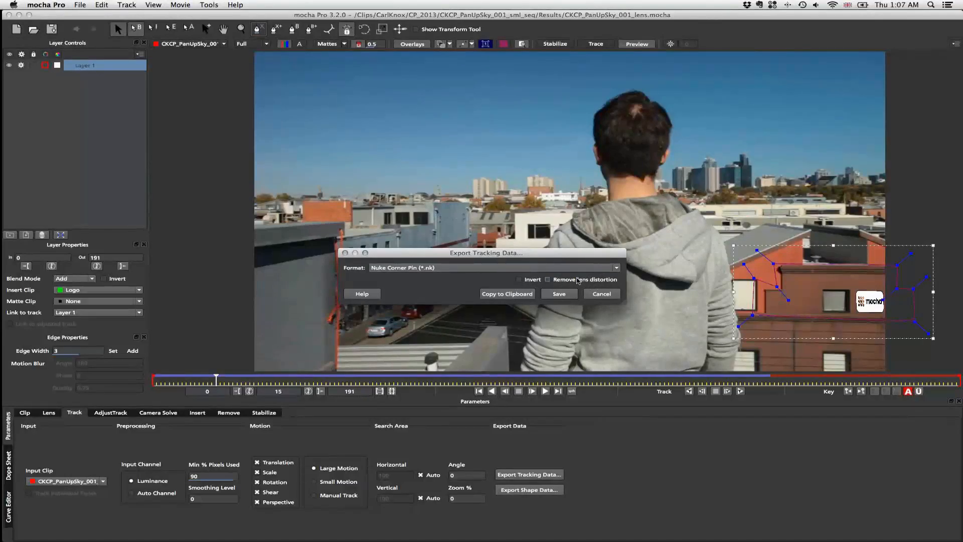
click(509, 296)
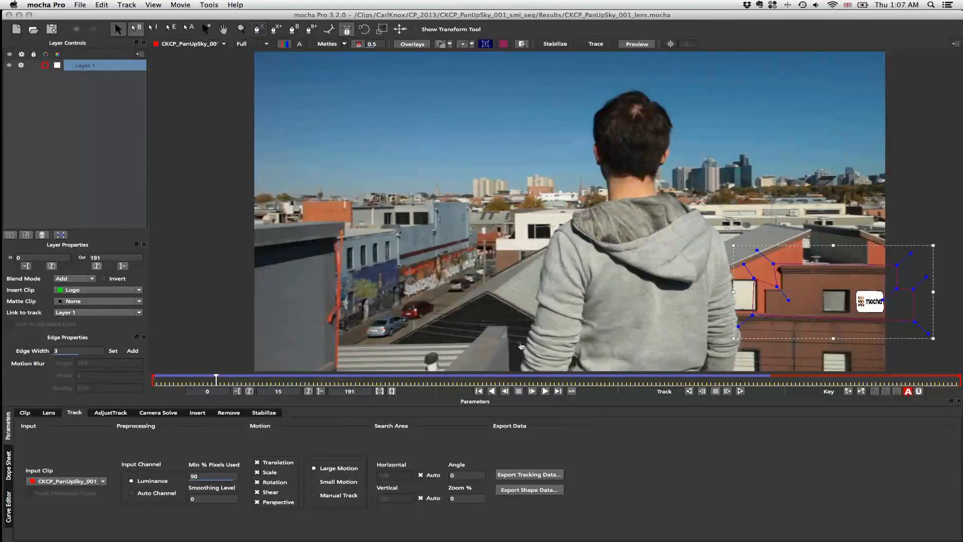
Switch to Nuke and read the insert image Window_001.png into the node graph.
key(super+Tab)
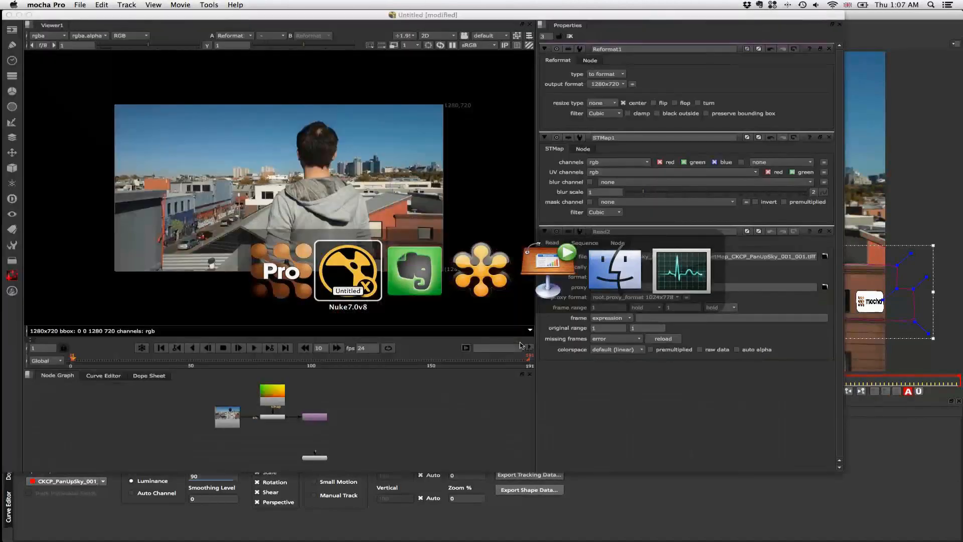
click(366, 399)
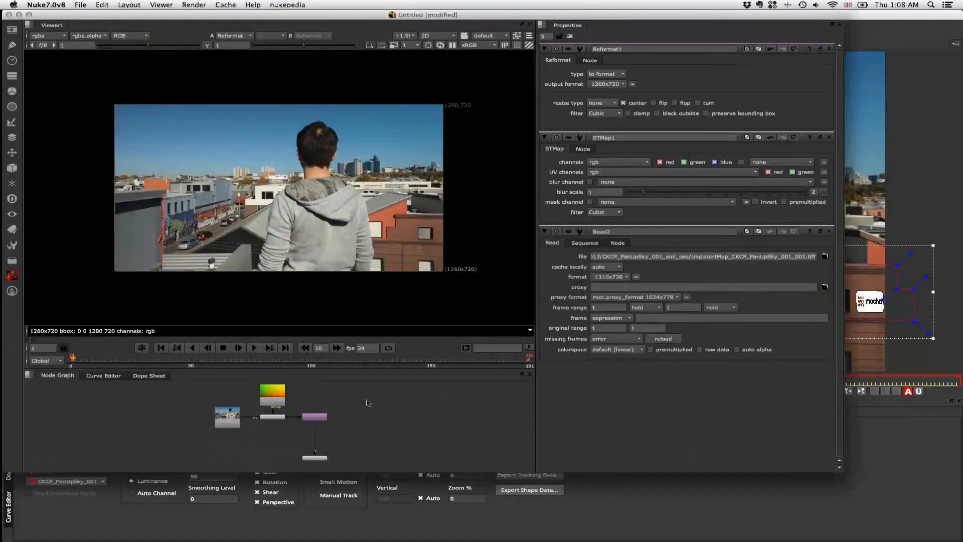
key(r)
double_click(146, 317)
double_click(153, 318)
drag(369, 401, 373, 402)
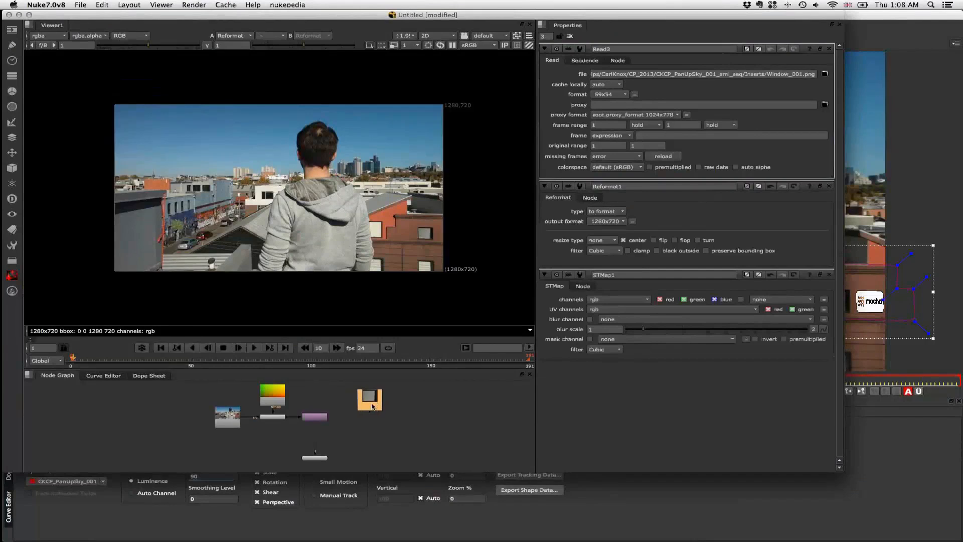
Merge the window insert over the Reformat output and paste the mocha corner pin between the insert and the merge.
click(316, 420)
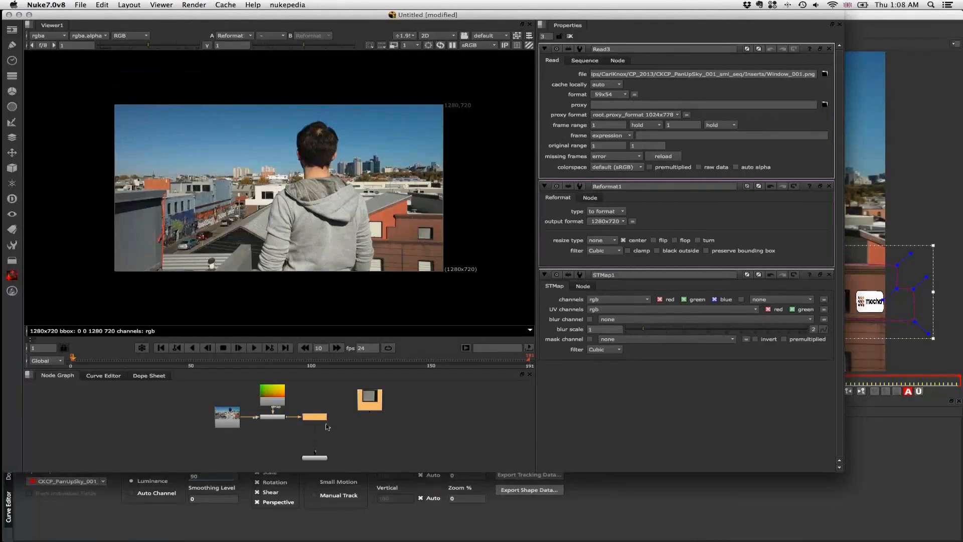
key(m)
drag(353, 410, 435, 419)
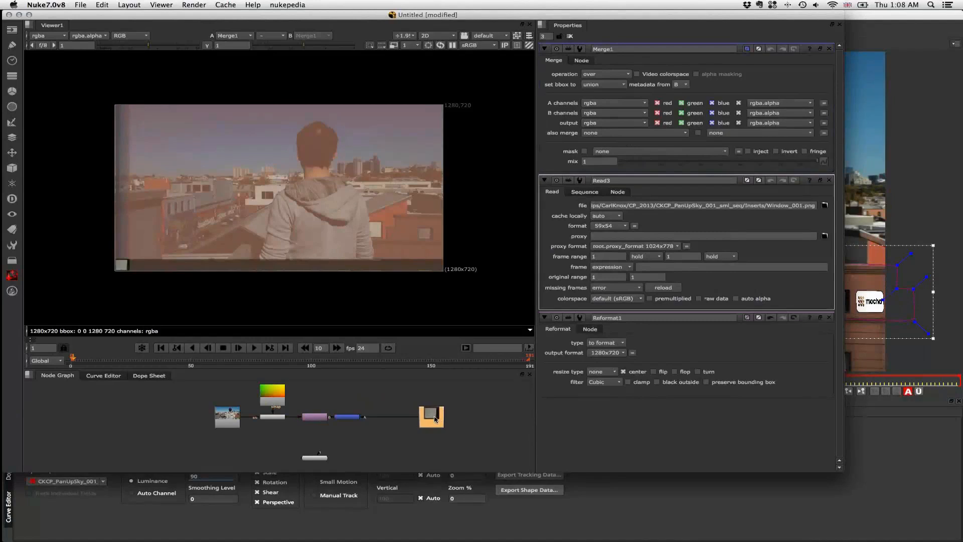
Scrub the merged clip back and forth to check how the corner-pinned window insert follows the building wall.
drag(119, 362, 243, 362)
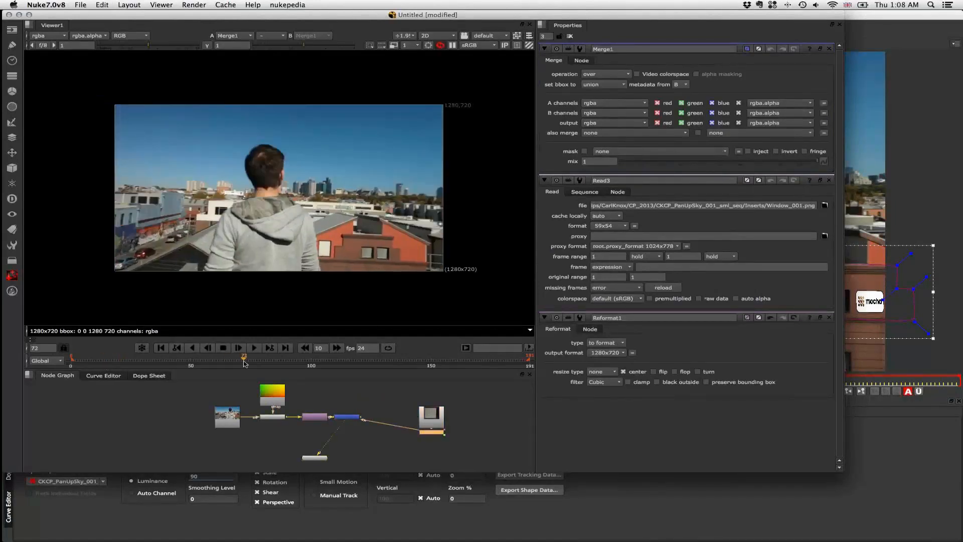
scroll(400, 259, down, 1)
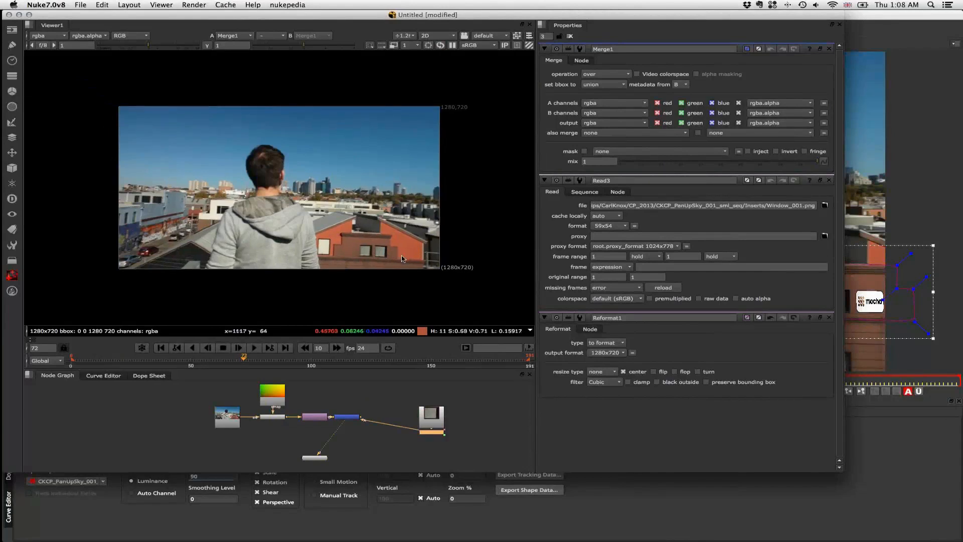
key(l)
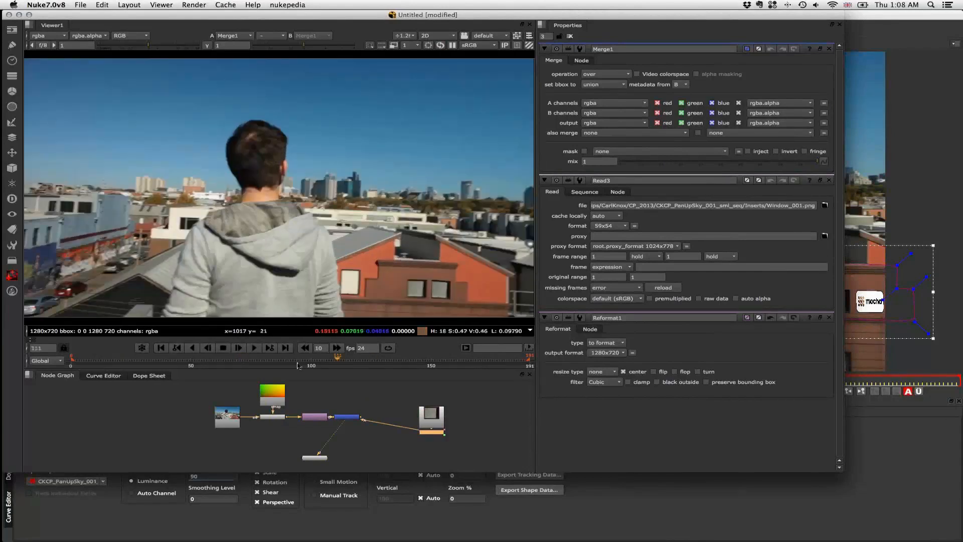
drag(299, 366, 168, 366)
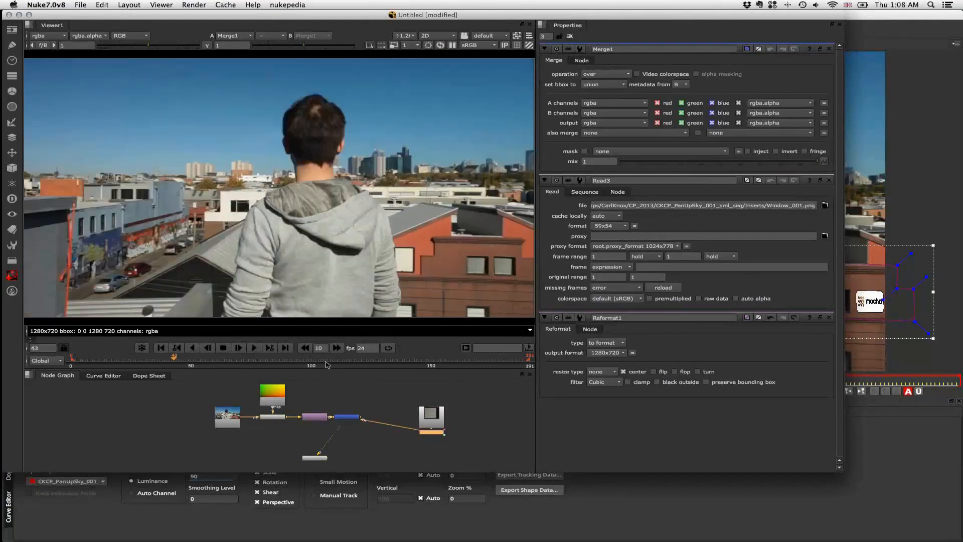
click(306, 366)
click(227, 365)
key(super+Tab)
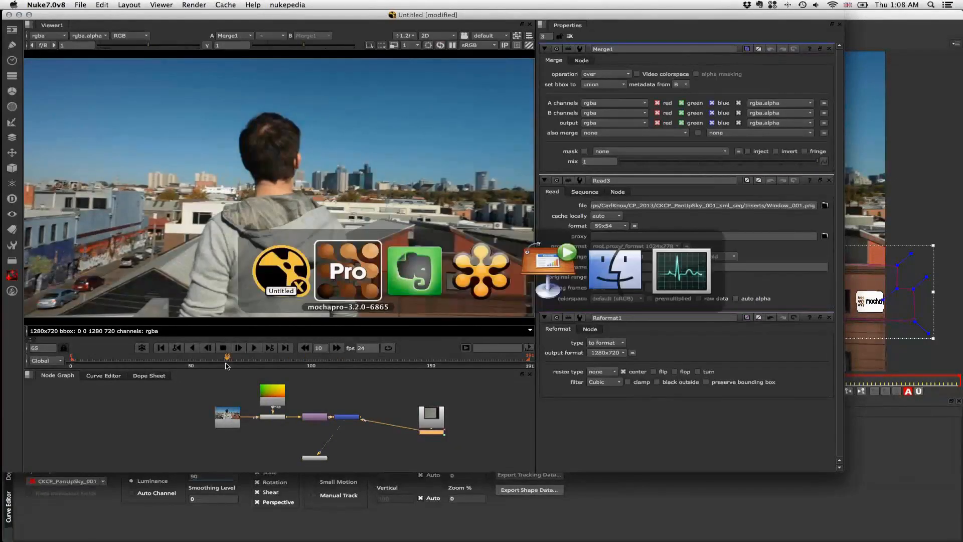
key(super+Tab)
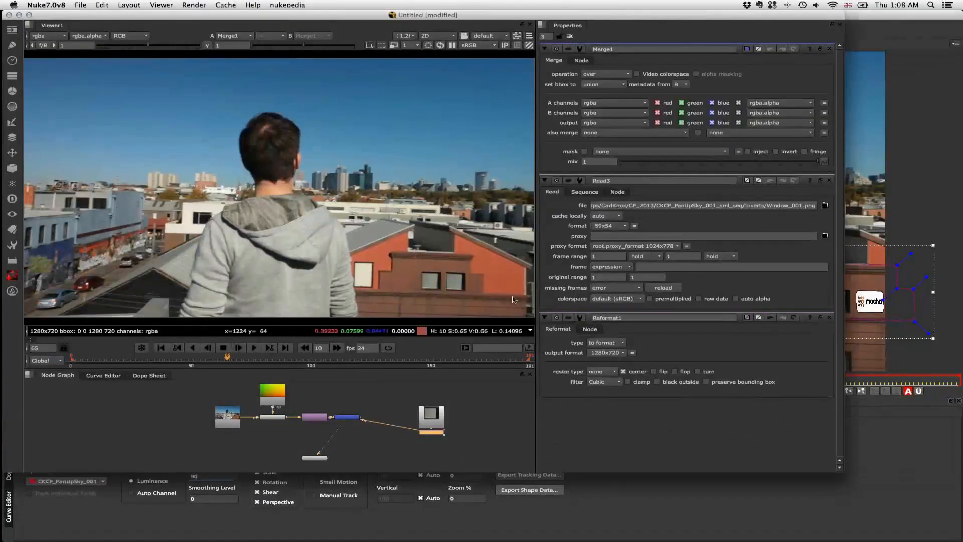
Disable the existing corner pin, add a second one directly under the window insert's read node, and check it at several frames.
drag(437, 413, 457, 397)
click(440, 433)
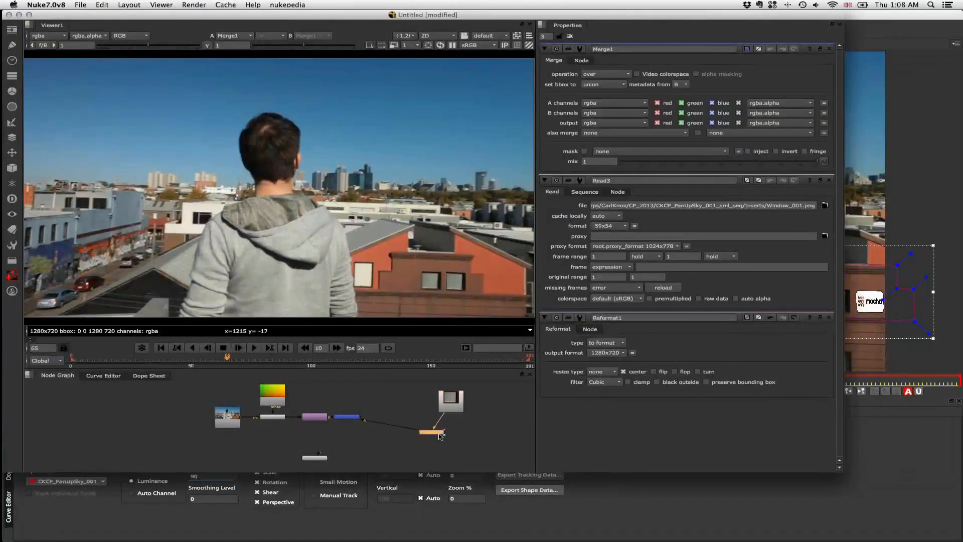
drag(440, 433, 451, 418)
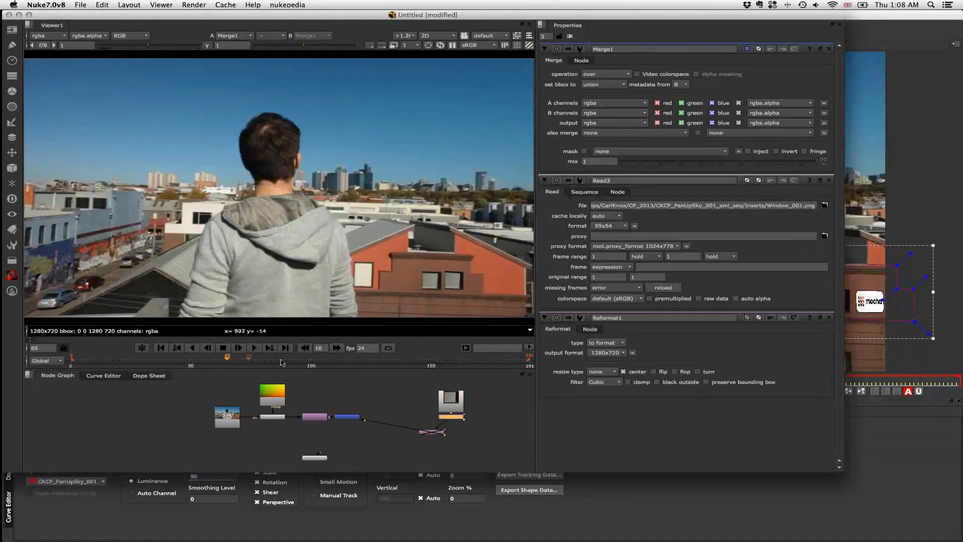
click(338, 361)
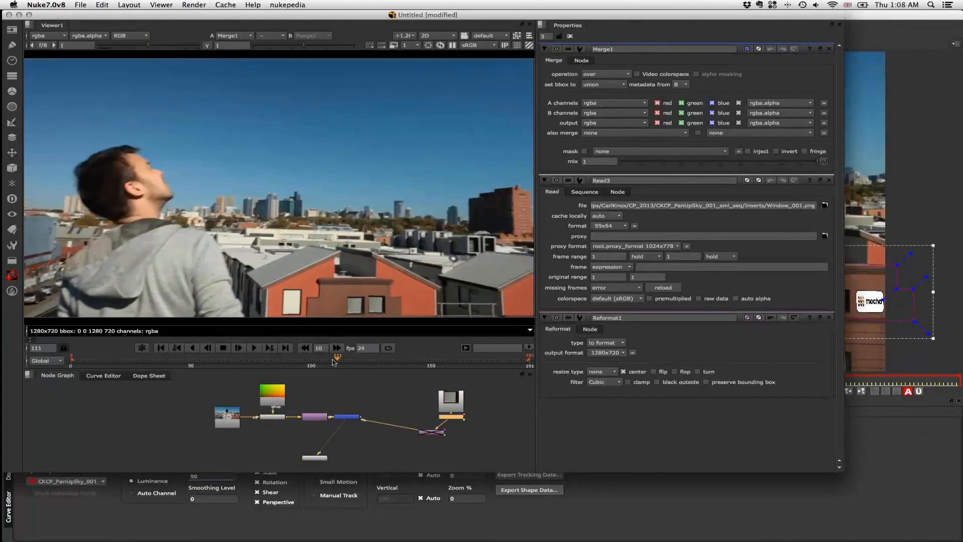
drag(334, 361, 165, 361)
click(238, 365)
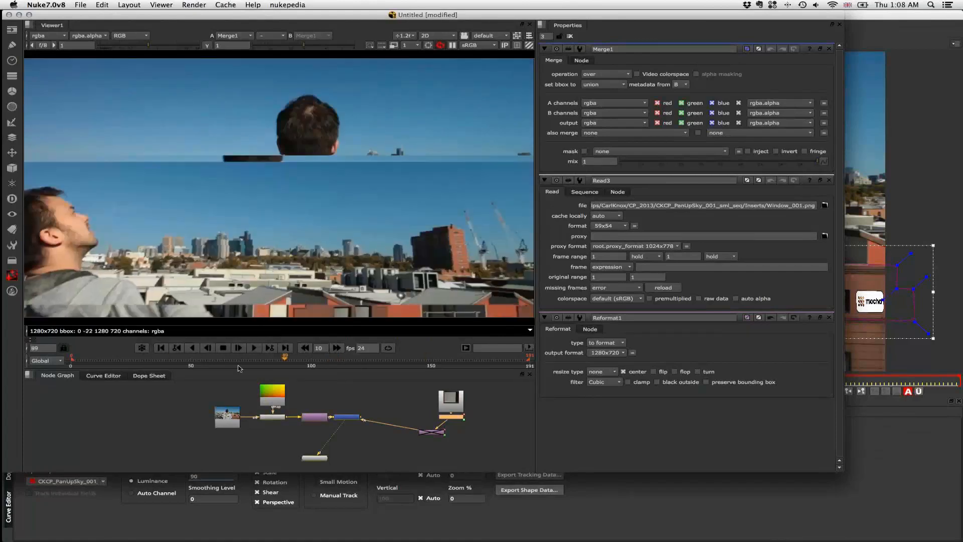
Line up the corner pins in the node graph, re-enable the first one, and disable the one under the window insert.
drag(431, 431, 453, 430)
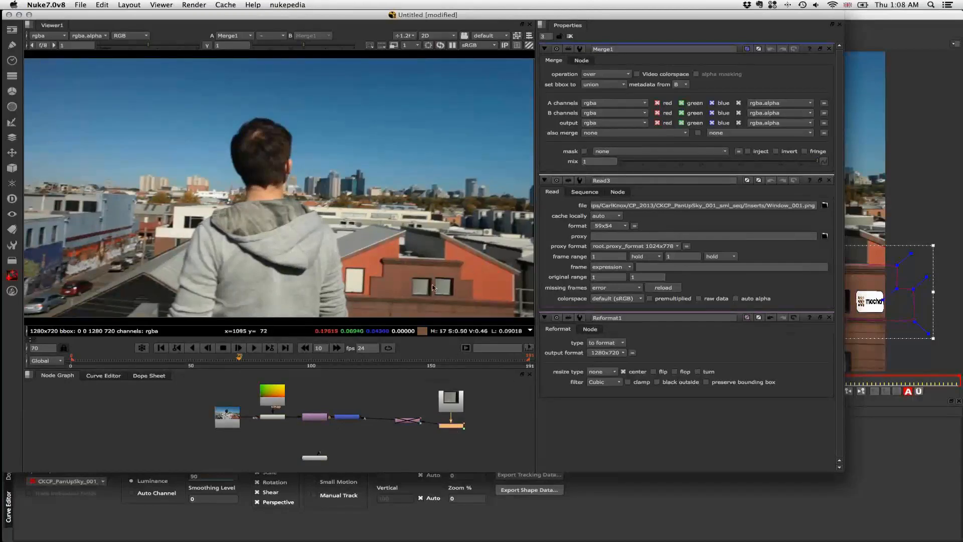
click(408, 421)
key(d)
click(447, 425)
key(d)
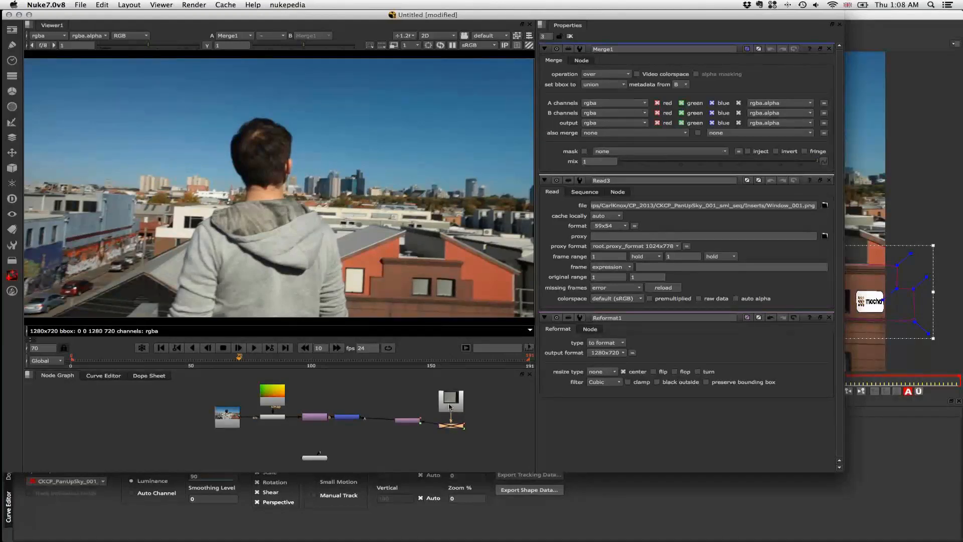
click(450, 406)
drag(451, 425, 453, 416)
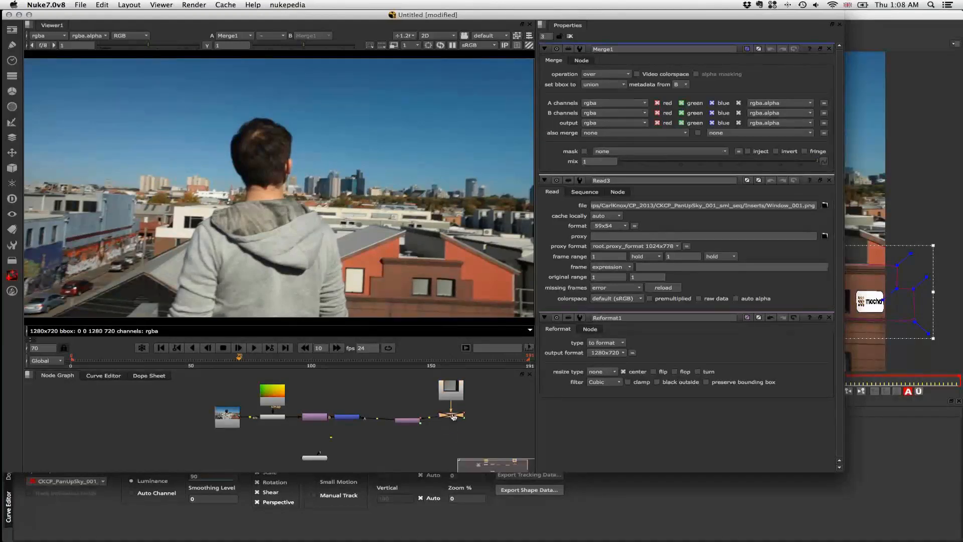
Switch to the Keynote presentation and advance to the SIGGRAPH 2013 slide.
key(super+Tab)
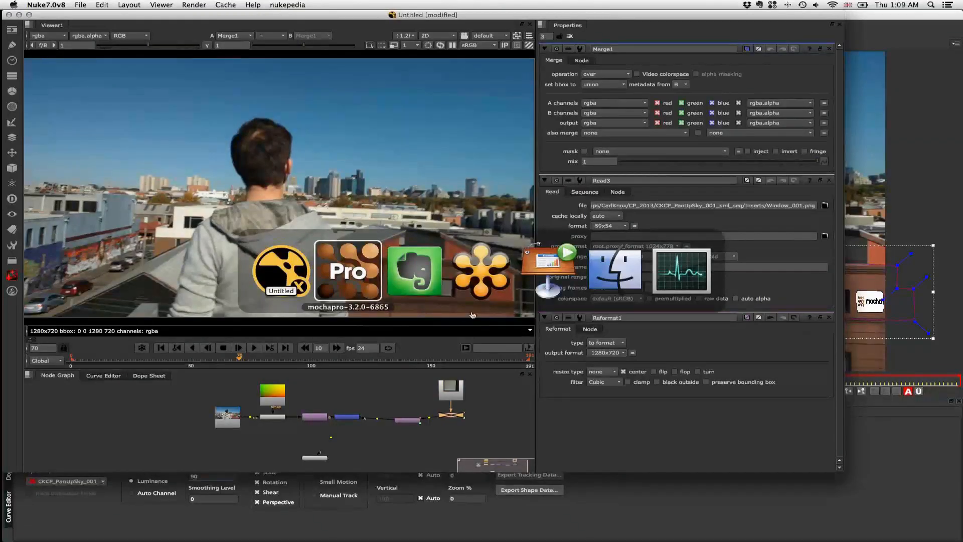
click(530, 269)
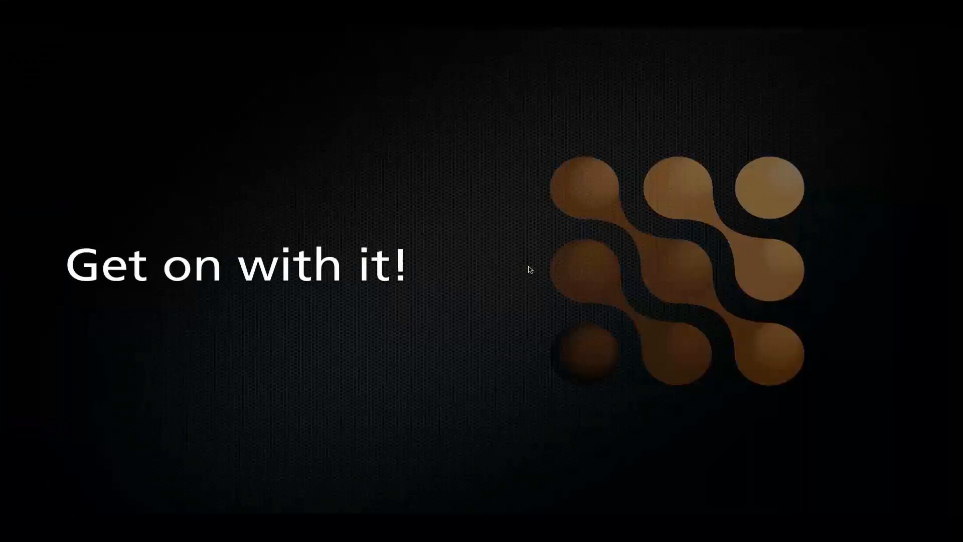
key(Right)
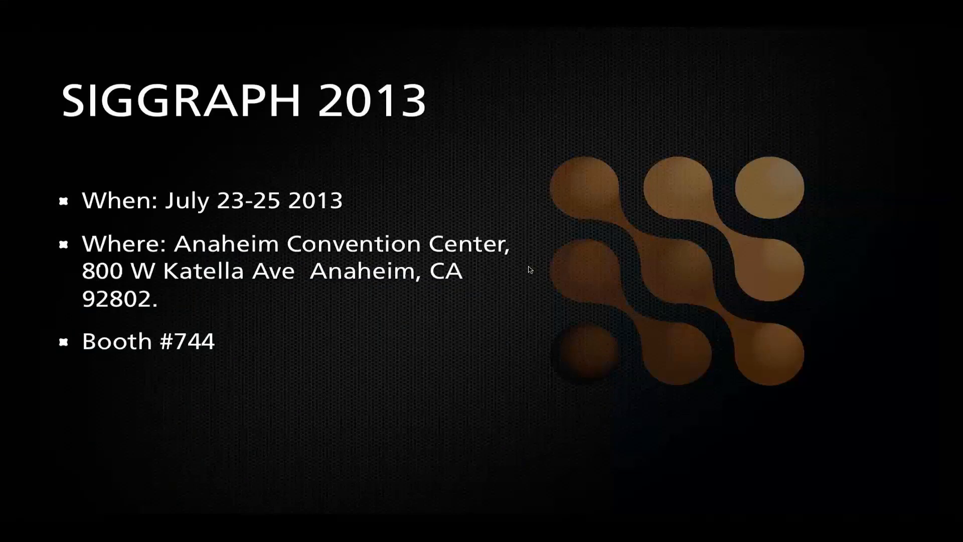
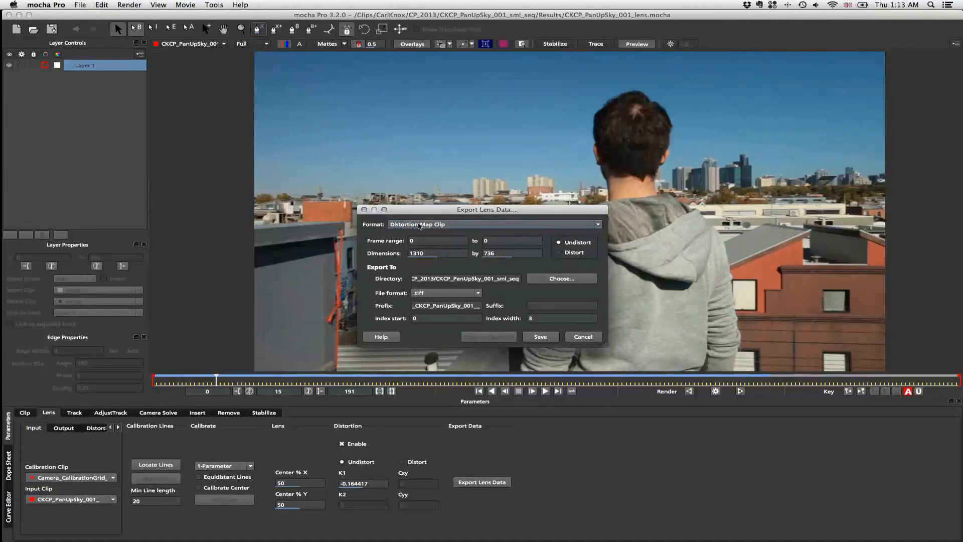
Compare the Distortion Map Clip and mocha Lens for After Effects lens export formats, and close the export dialog without saving.
click(420, 226)
click(421, 233)
click(440, 224)
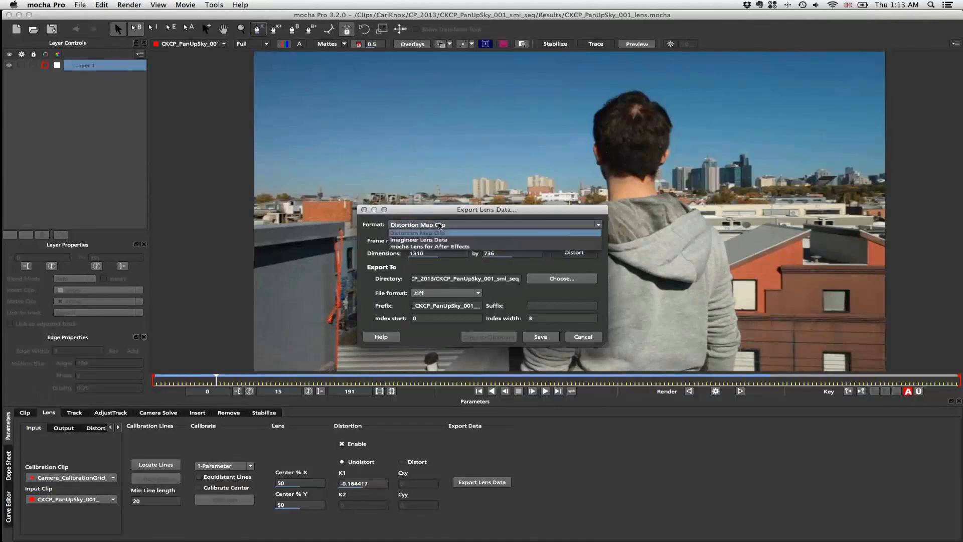
click(430, 247)
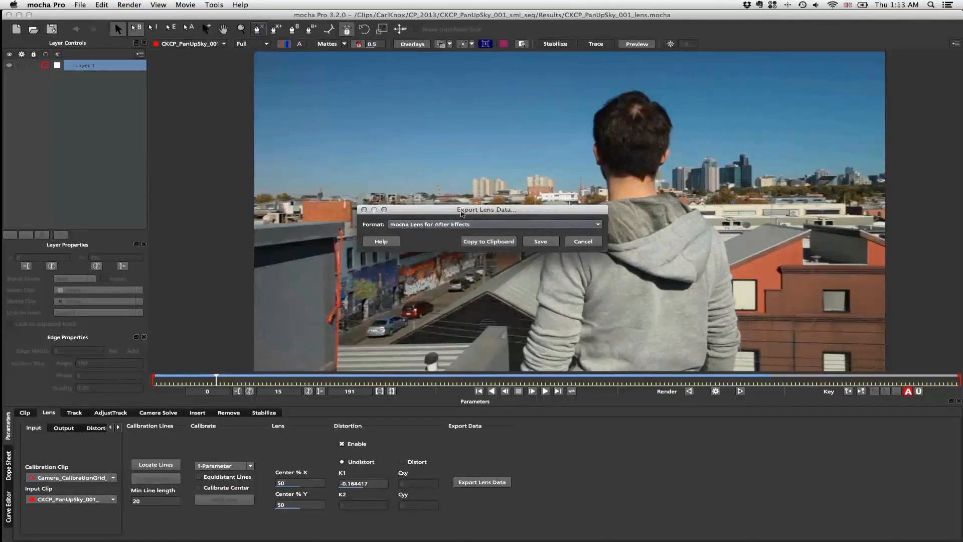
drag(481, 209, 449, 208)
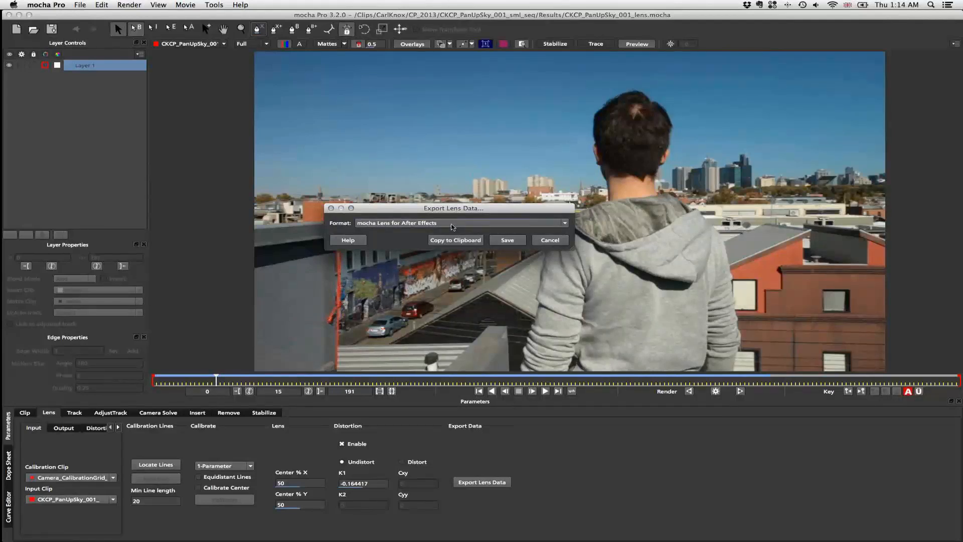
scroll(452, 224, up, 2)
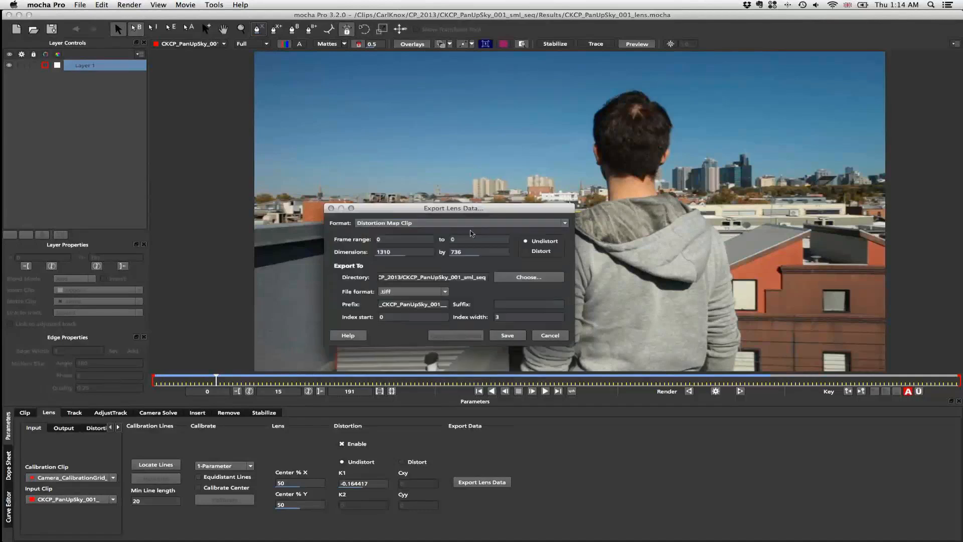
click(545, 333)
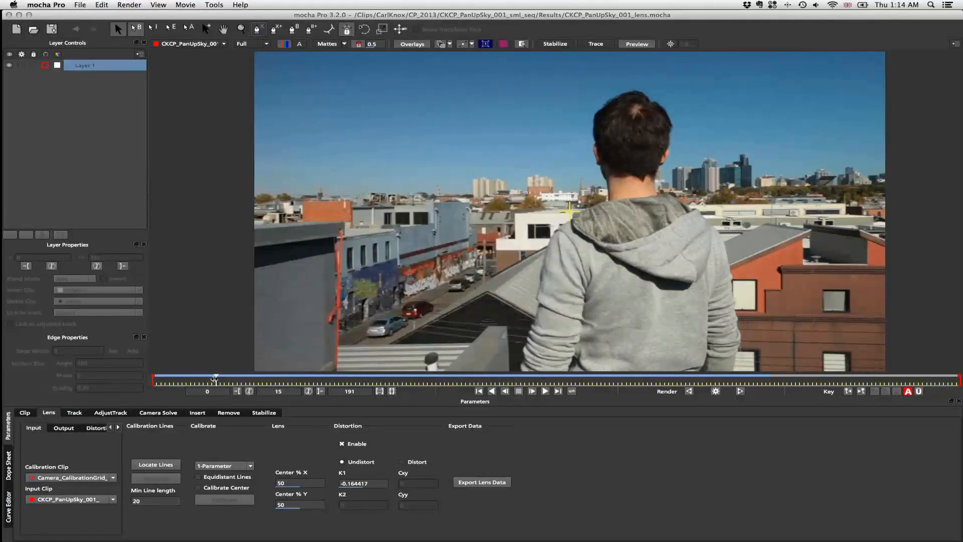
At frame 0, set the lens calibration clip to the CKCP_PanUpSky_001 footage and locate calibration lines in it.
drag(214, 379, 153, 379)
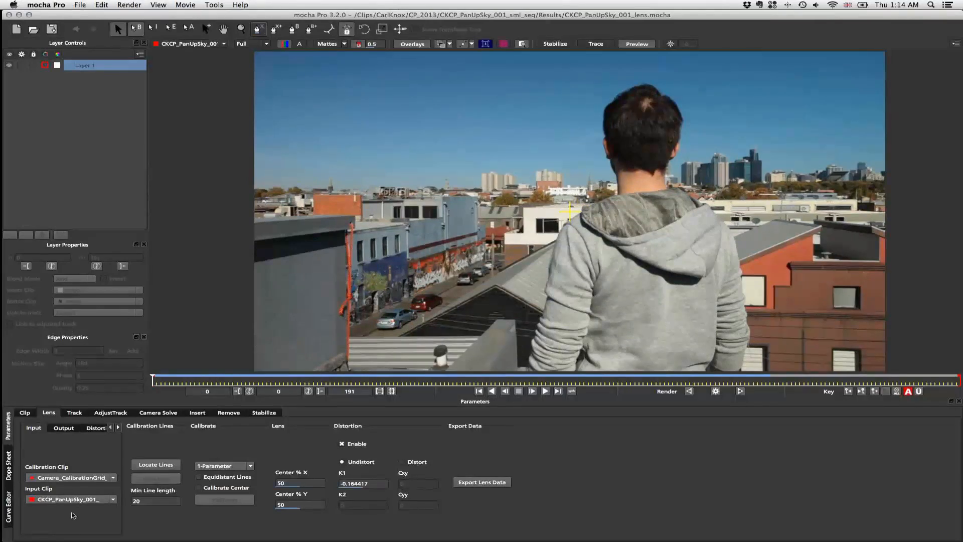
click(78, 477)
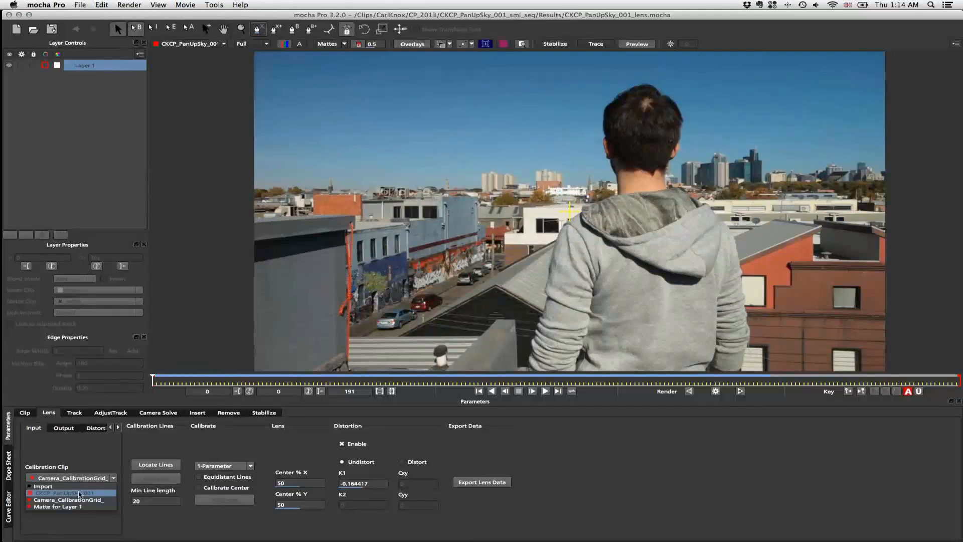
click(79, 494)
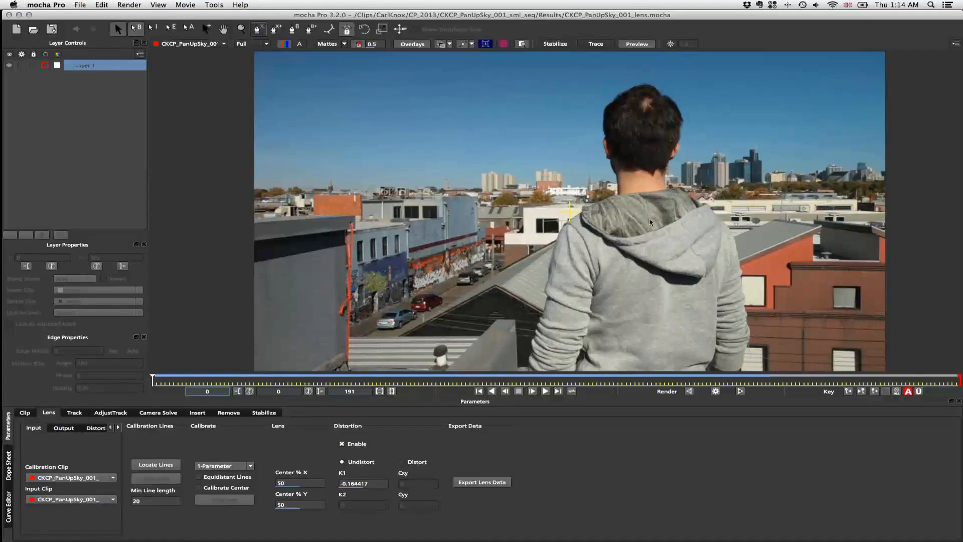
click(170, 466)
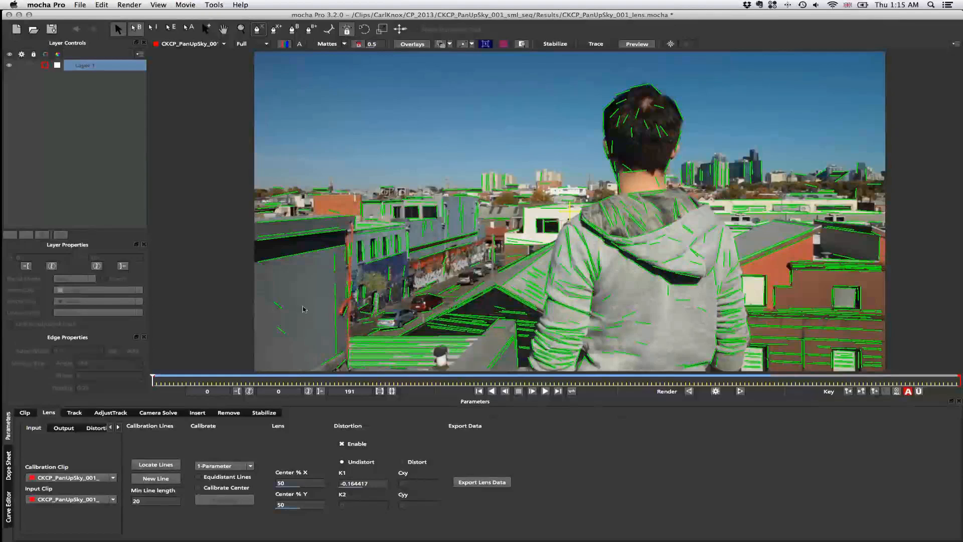
click(94, 480)
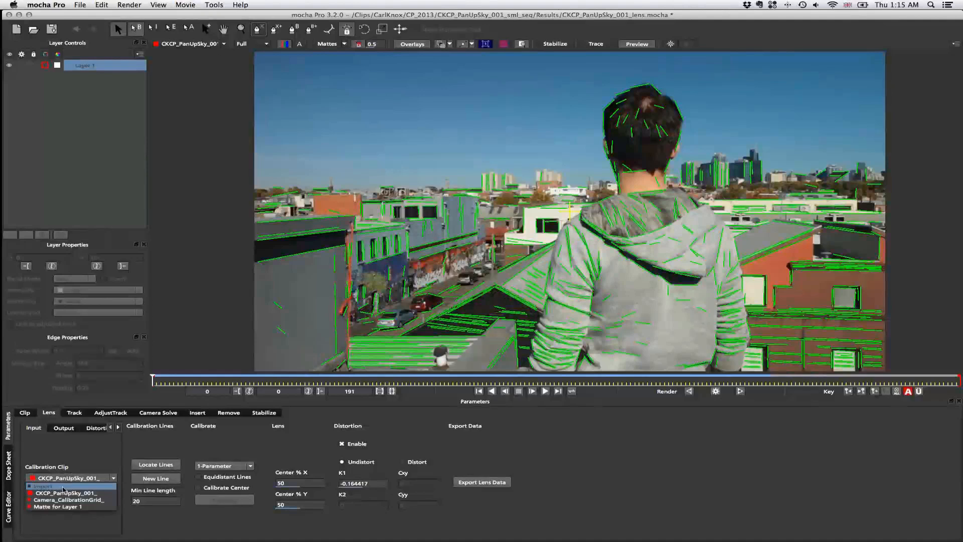
click(60, 487)
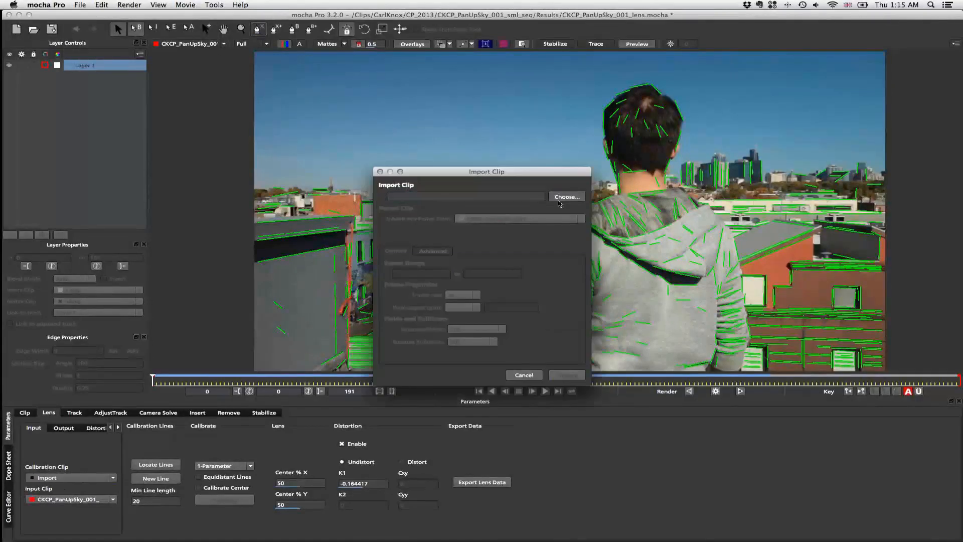
click(560, 200)
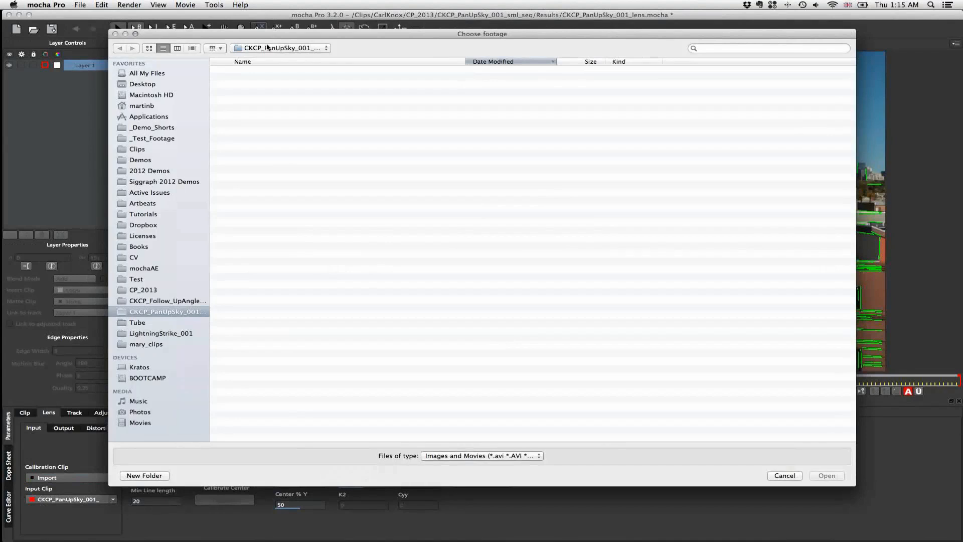
key(Escape)
key(Escape)
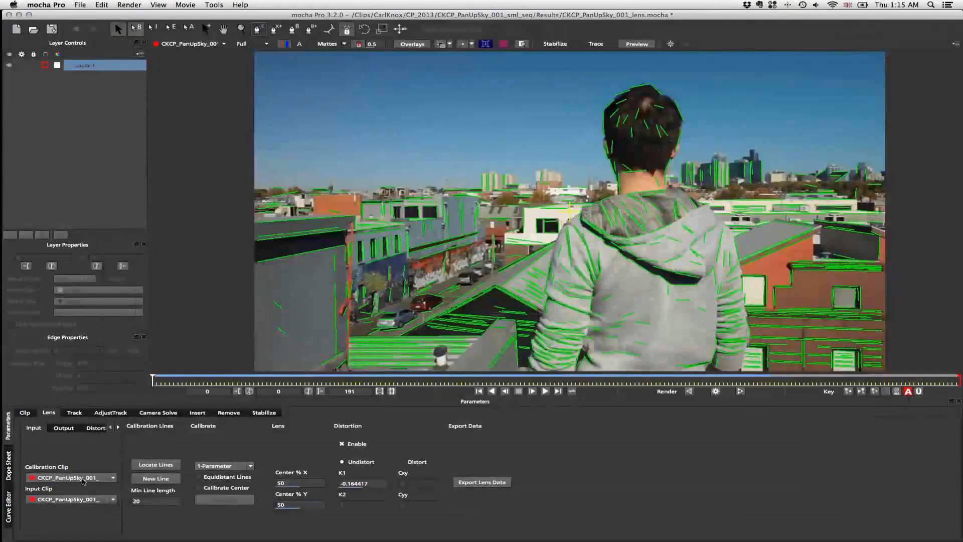
Set the lens calibration clip to the Camera_CalibrationGrid clip and locate calibration lines in the grid.
click(83, 480)
click(80, 502)
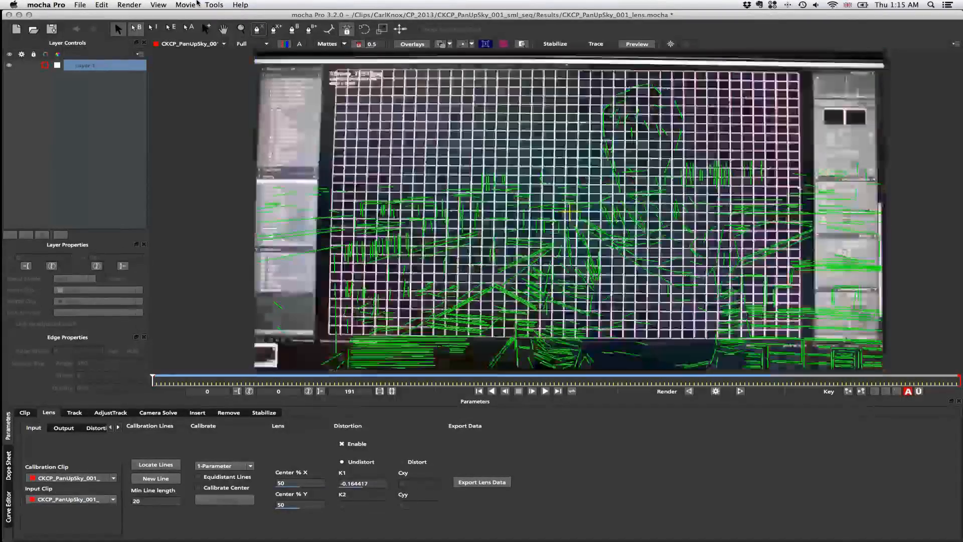
click(159, 465)
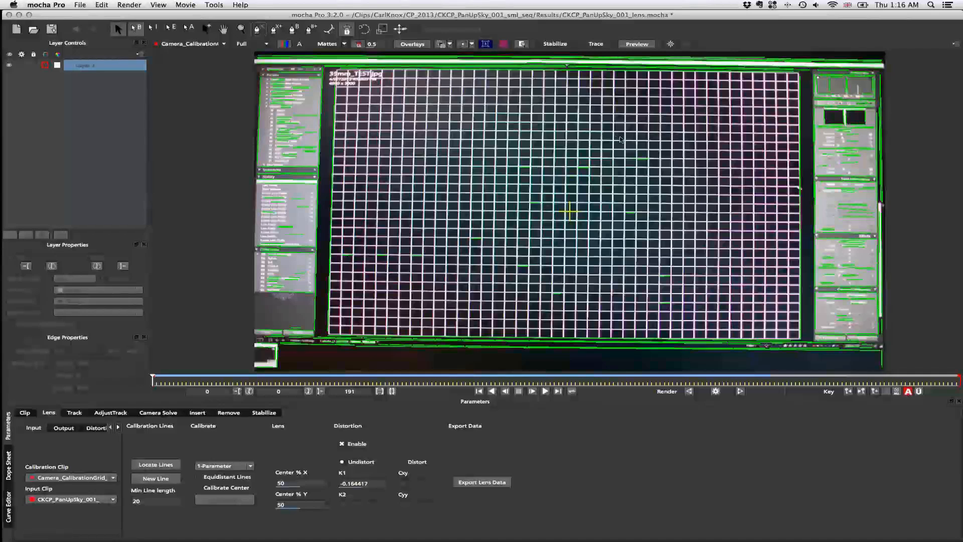
Relocate the grid's calibration lines with a minimum line length of 10, and again with 40.
double_click(150, 504)
text(10)
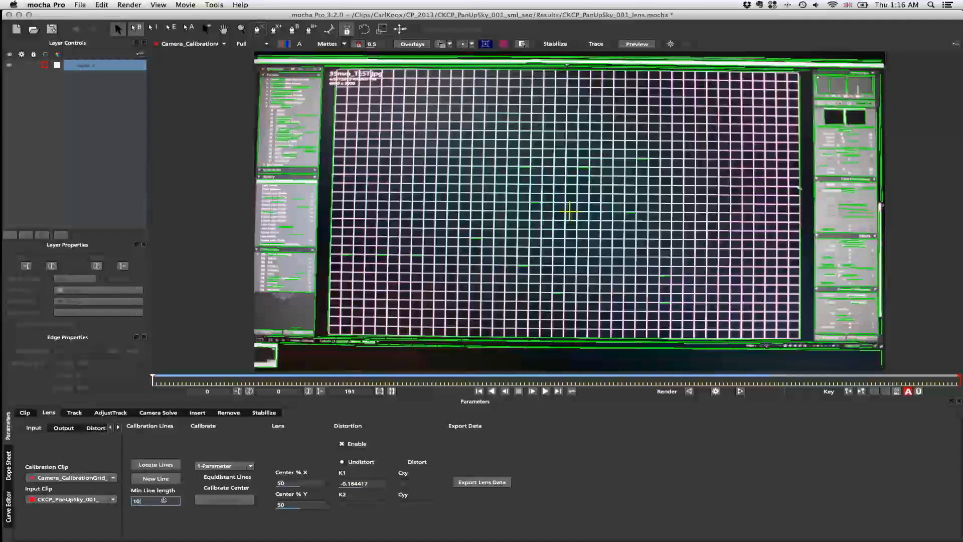
key(Return)
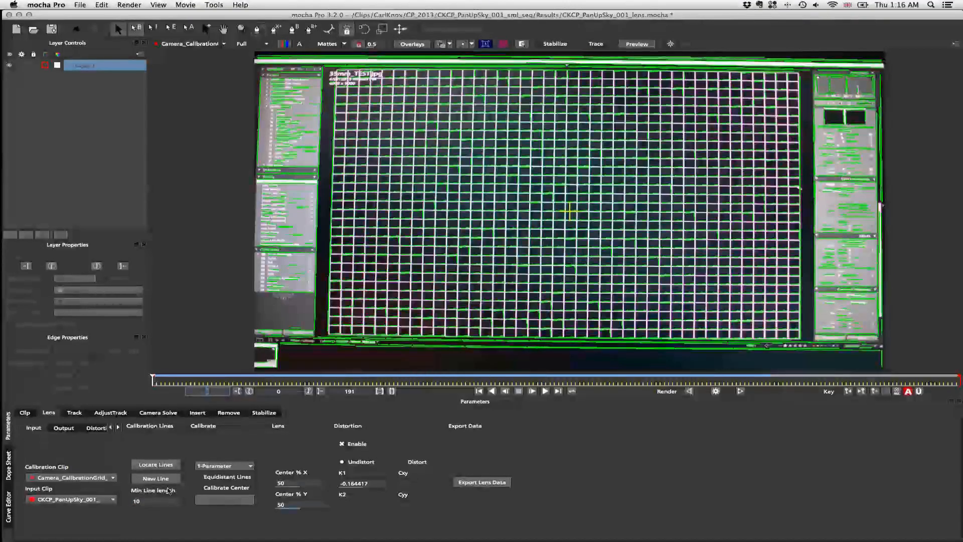
double_click(160, 500)
text(40)
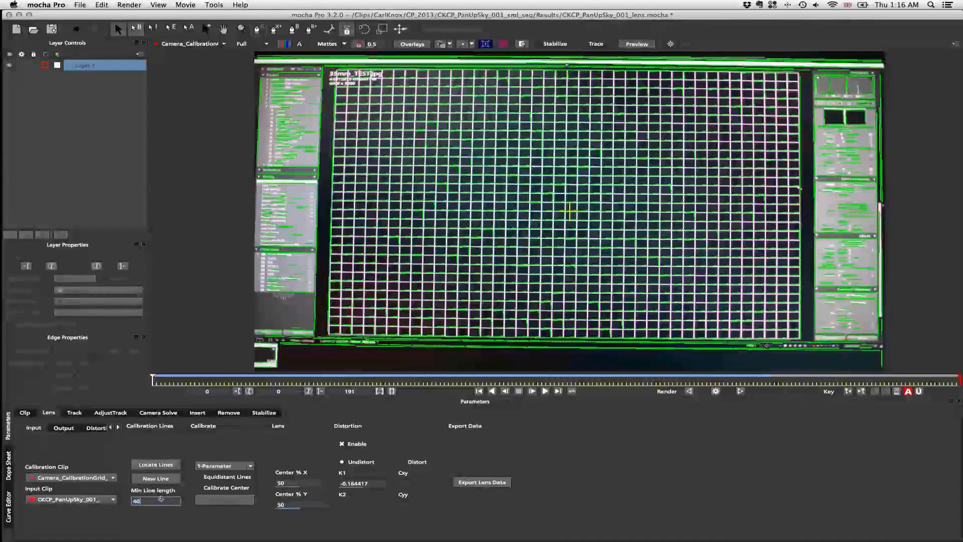
key(Return)
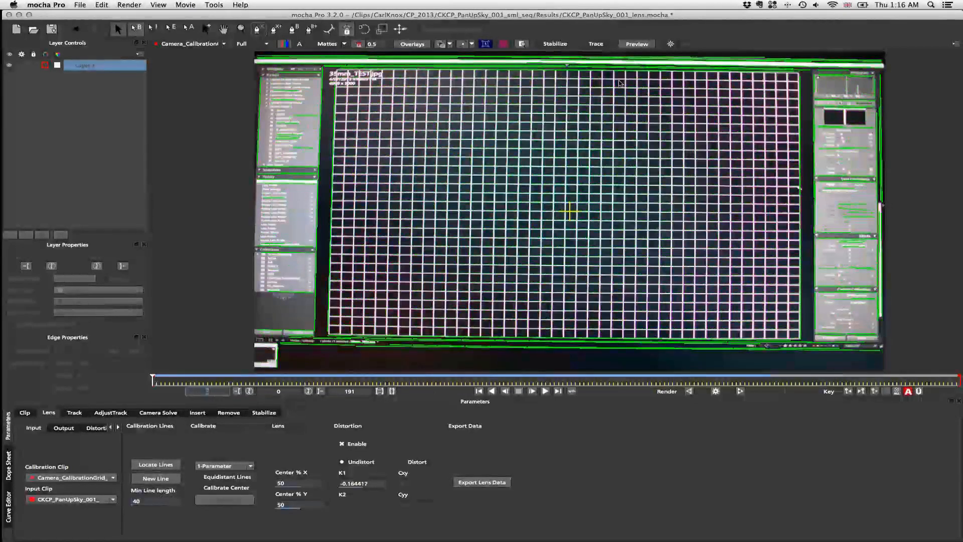
Relocate the calibration lines with a minimum line length of 20, and link two line segments on the same grid row above the centre.
double_click(150, 500)
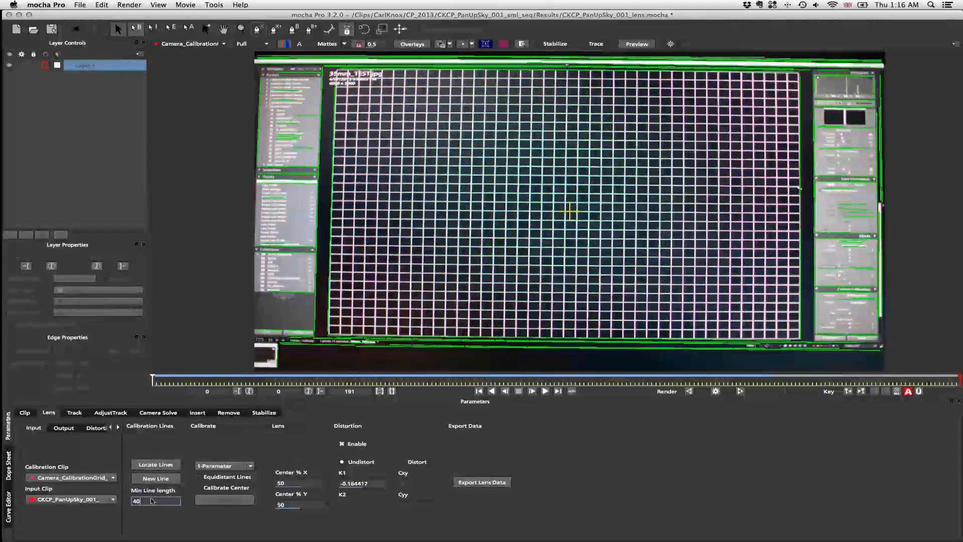
text(20)
key(Return)
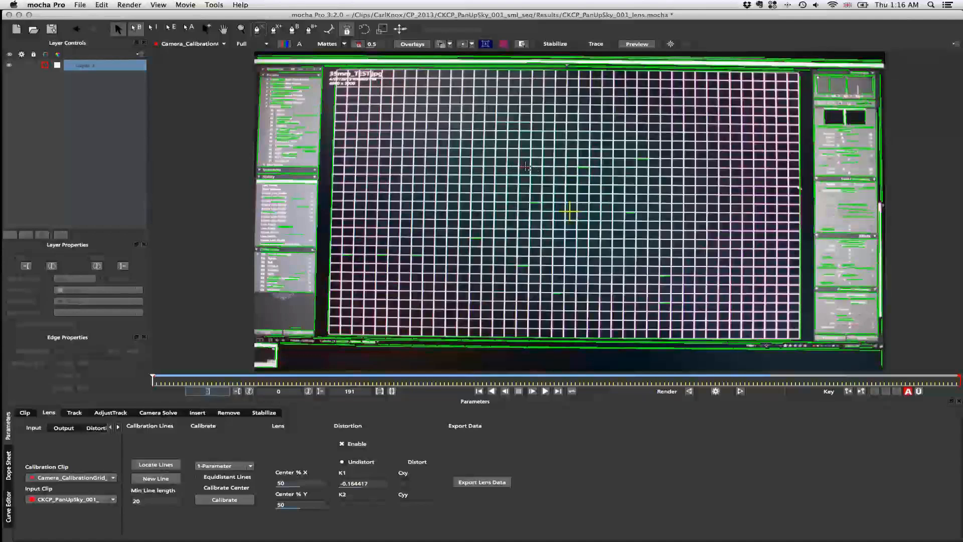
drag(526, 167, 583, 167)
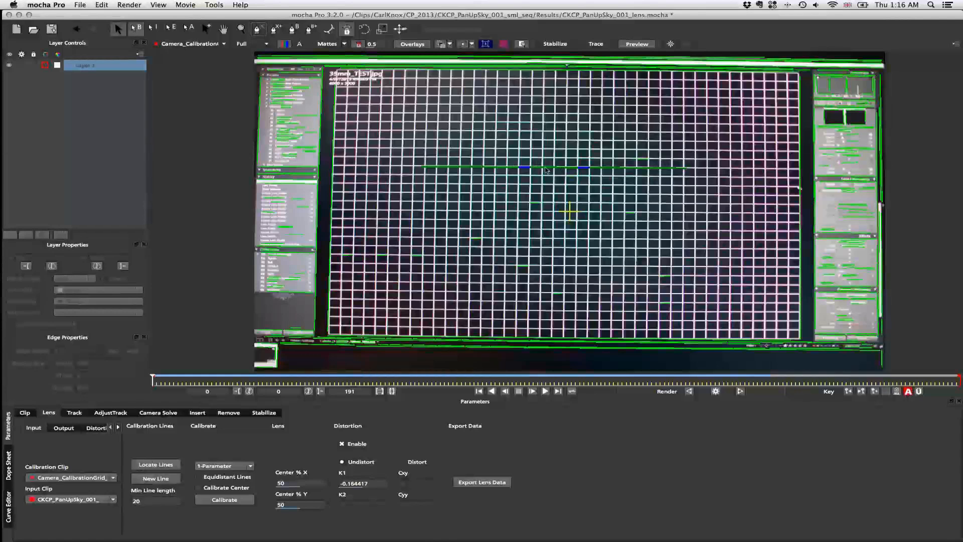
click(524, 168)
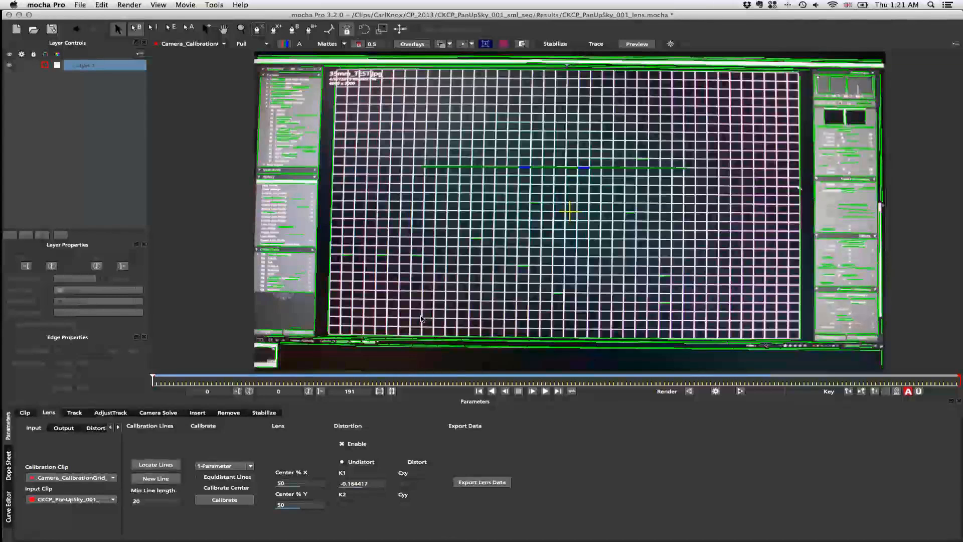
Look through the project's clips from the calibration grid clip on to the Logo clip.
click(23, 413)
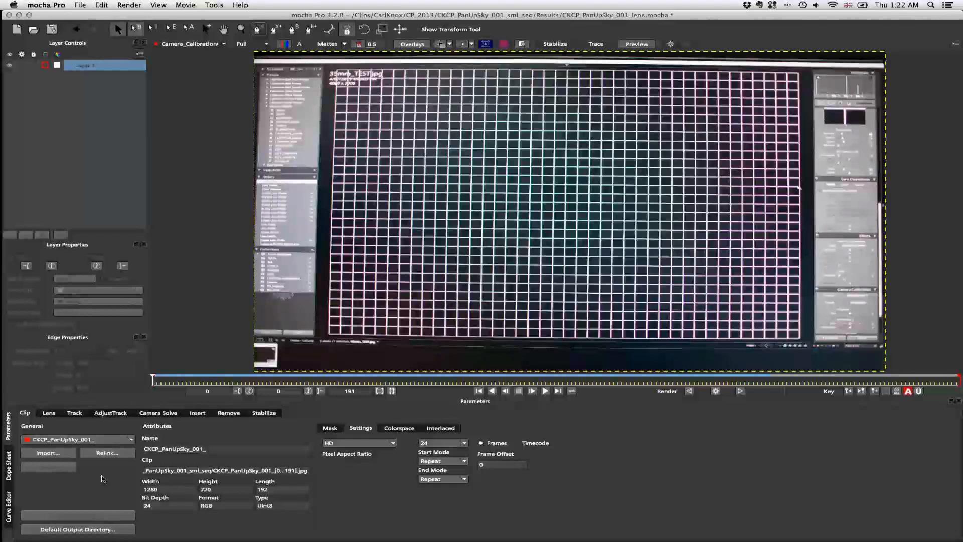
scroll(102, 445, down, 1)
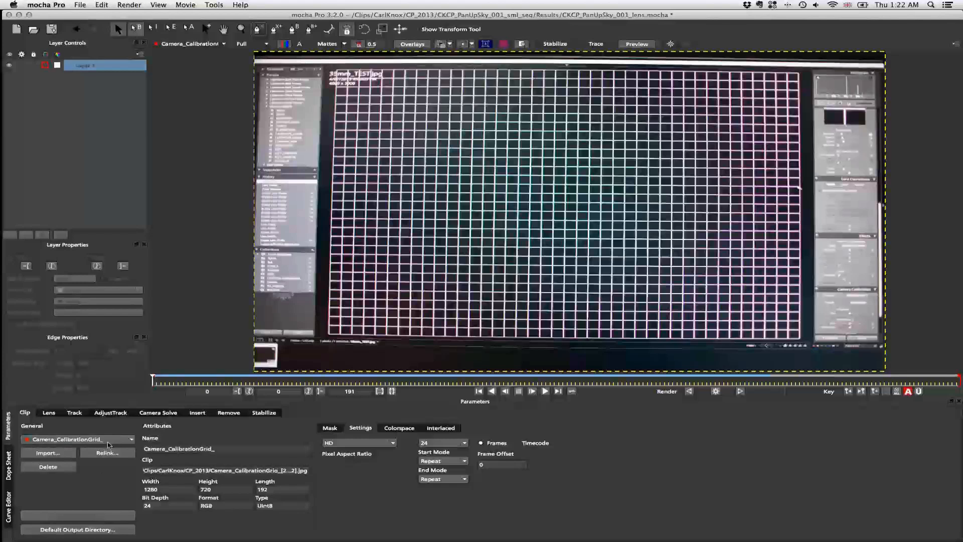
scroll(109, 445, down, 1)
Review the available export formats for the layer's tracking data and close the export dialog without saving.
click(74, 412)
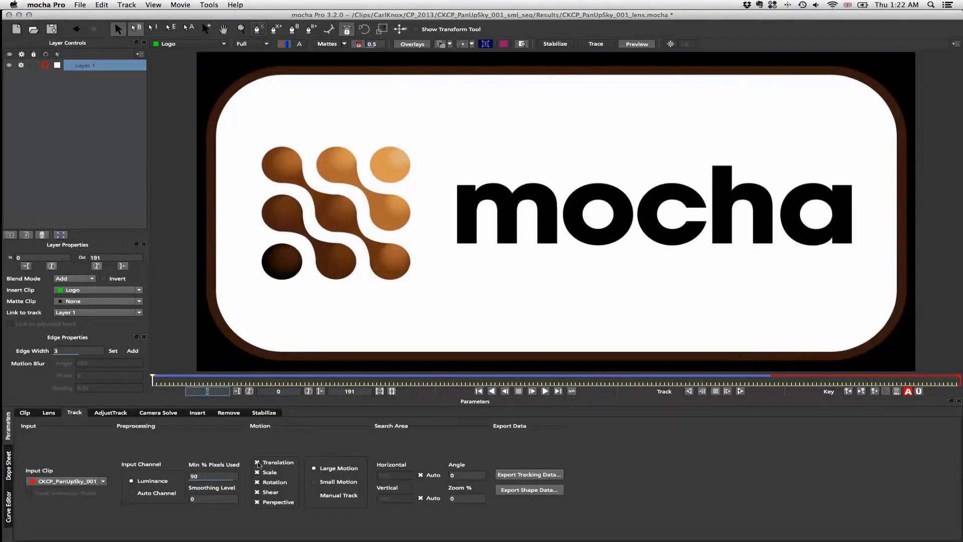
click(553, 473)
click(469, 268)
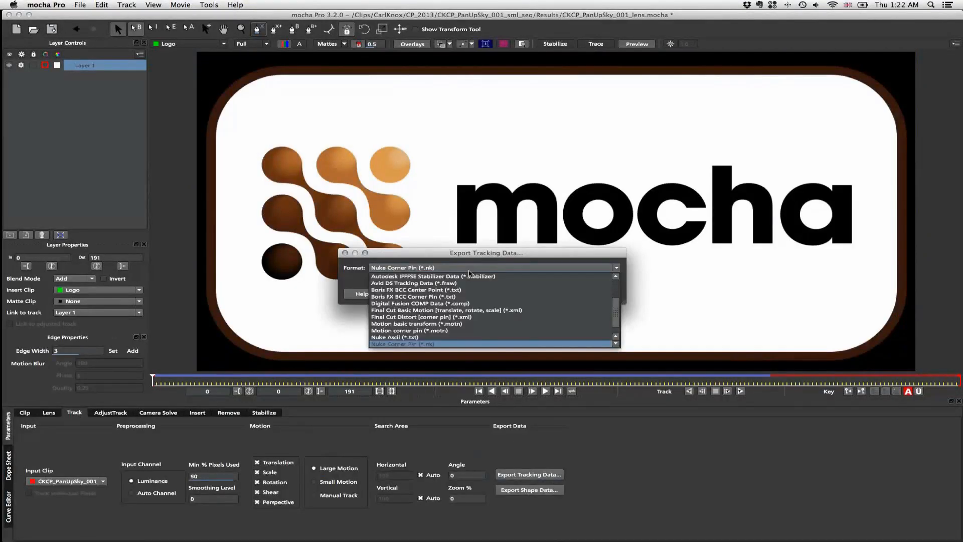
scroll(468, 290, up, 2)
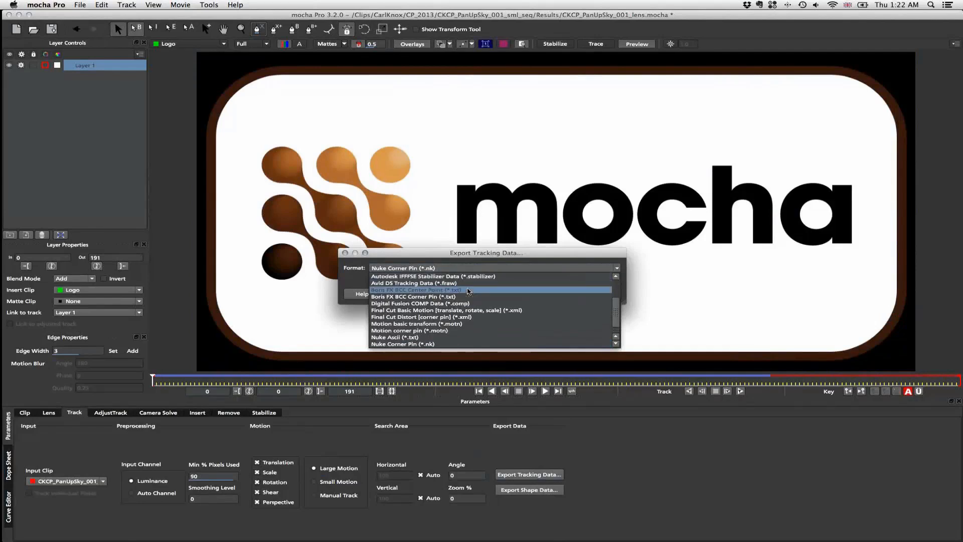
scroll(468, 290, up, 2)
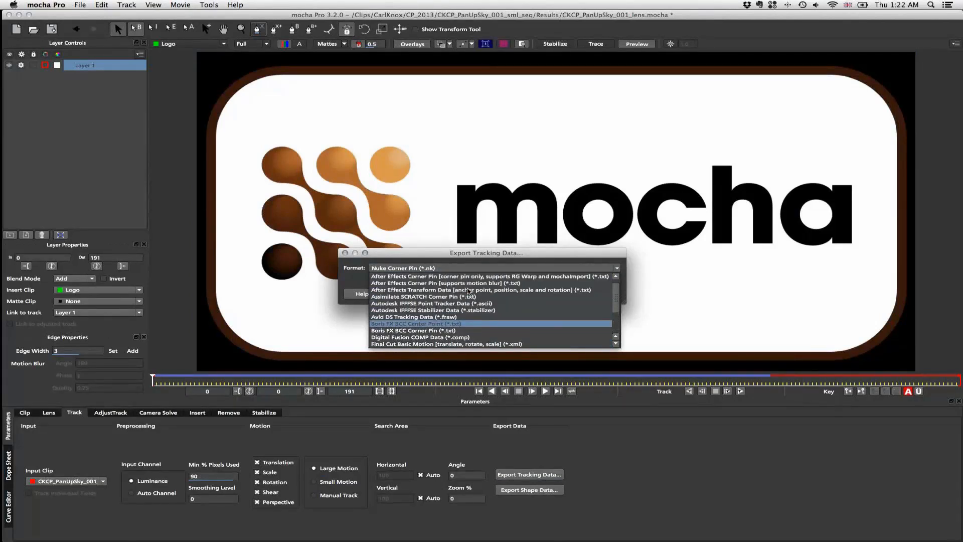
scroll(467, 290, down, 3)
scroll(468, 291, down, 1)
scroll(468, 291, down, 2)
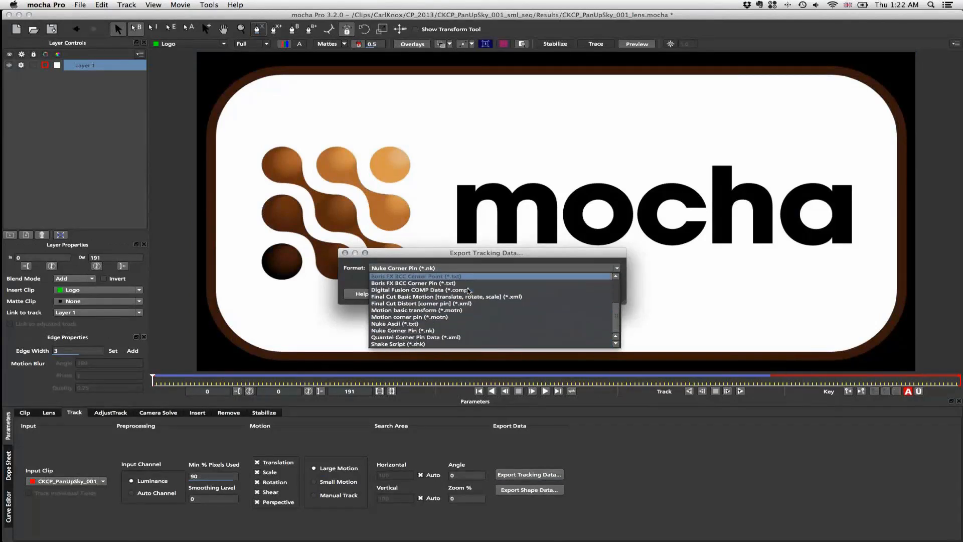
click(608, 258)
click(602, 294)
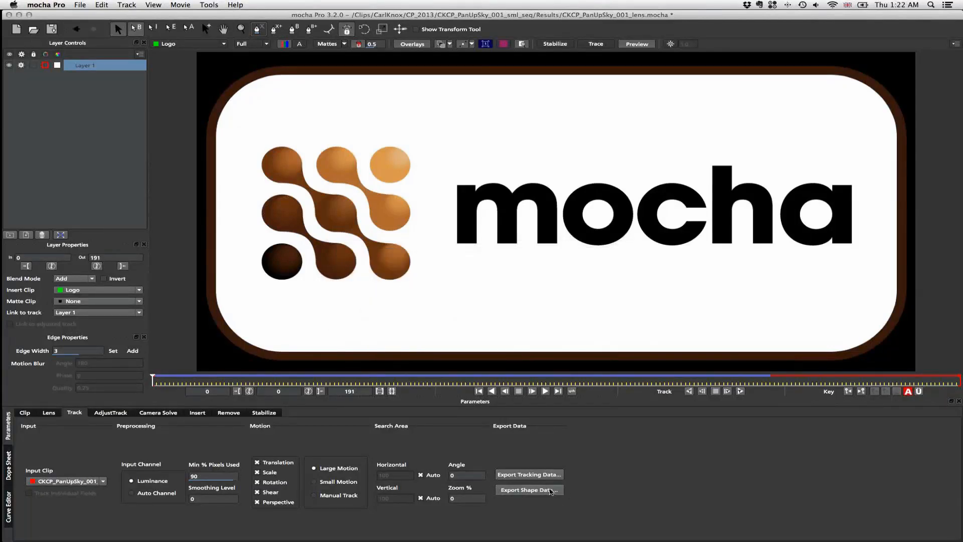
Review the available export formats for the layer's shape data and cancel the export.
click(530, 490)
click(469, 260)
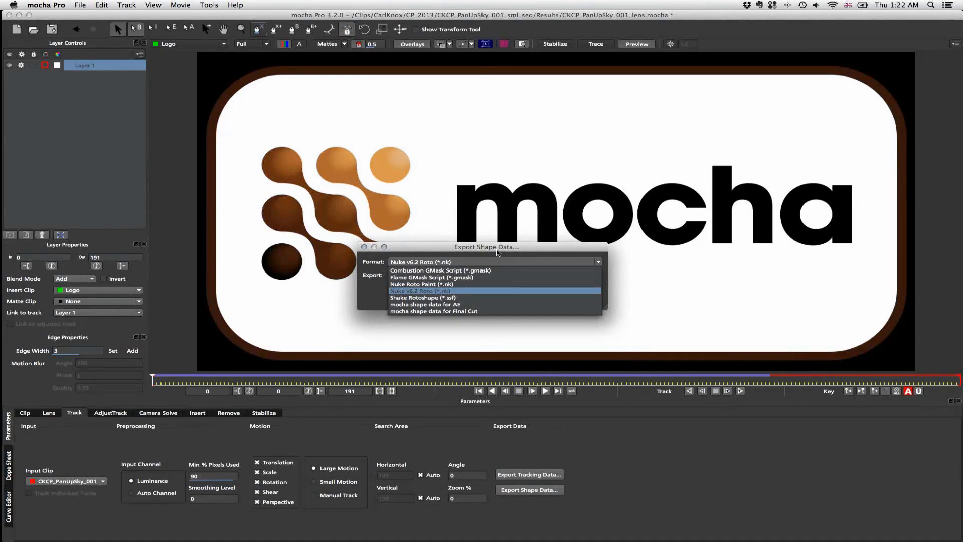
click(497, 252)
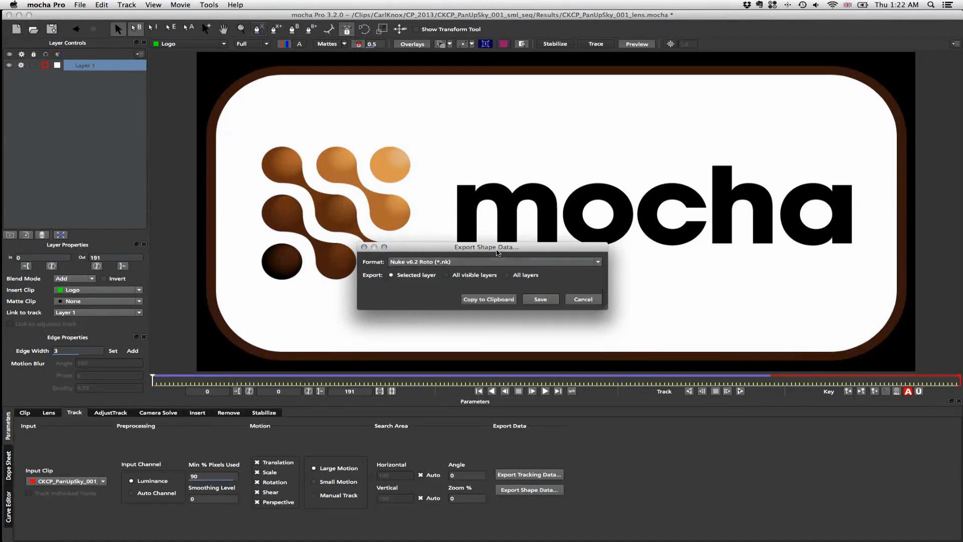
click(582, 300)
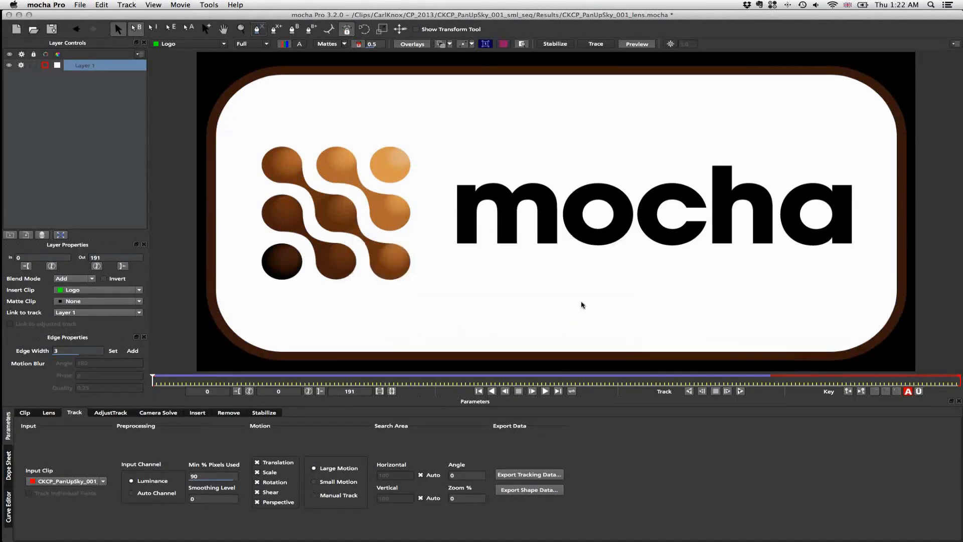